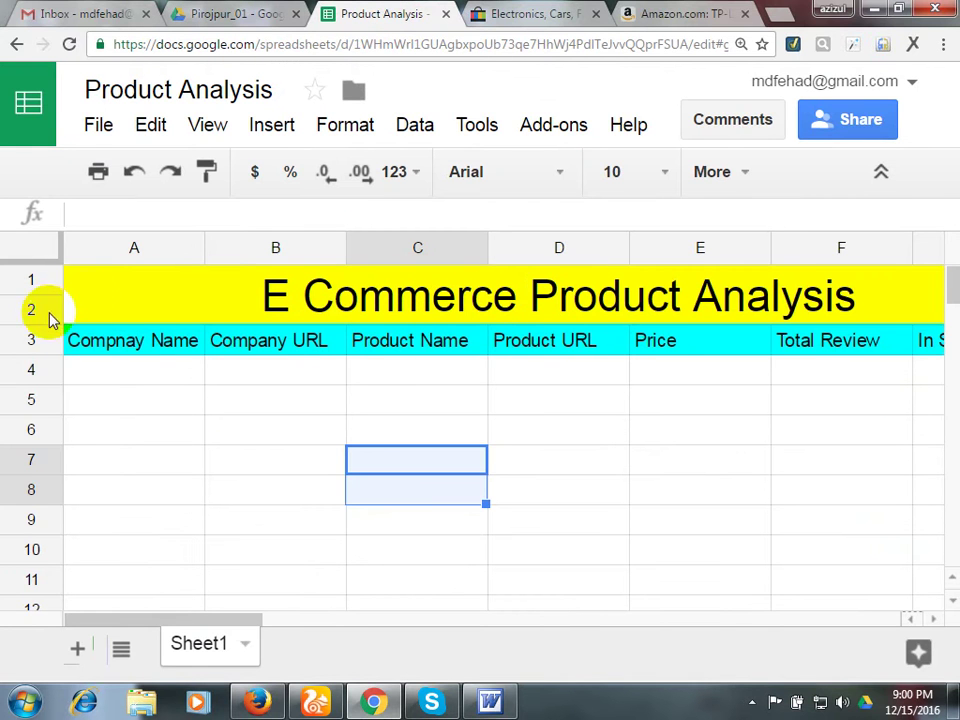
# Review the sheet's title and the row 3 column headings from company name through In Stock.
pyautogui.click(150, 294)
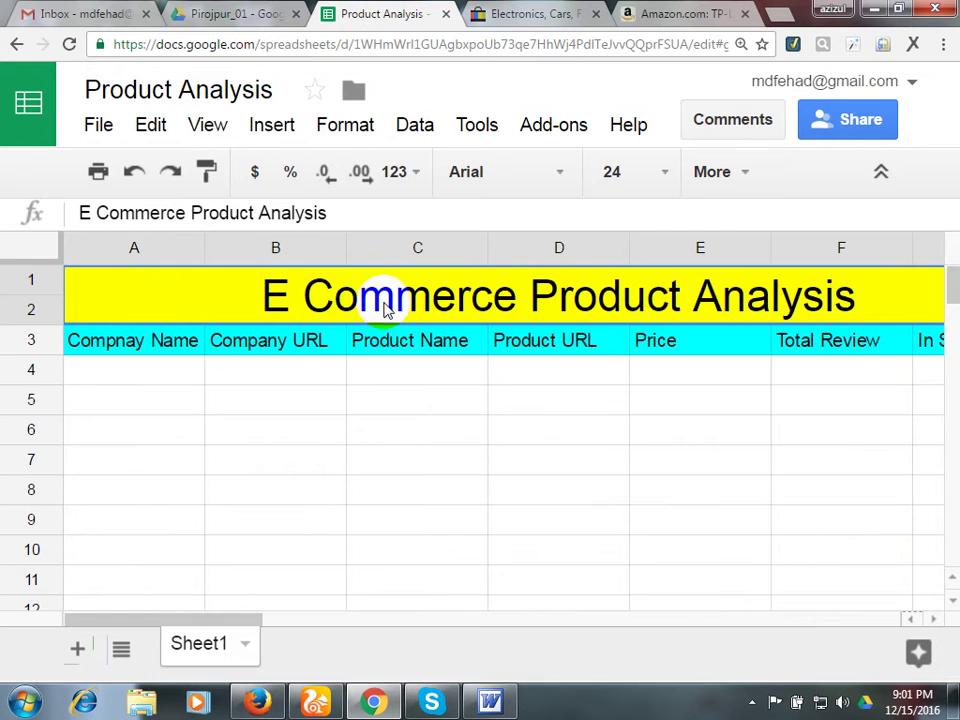
pyautogui.click(167, 348)
pyautogui.click(322, 345)
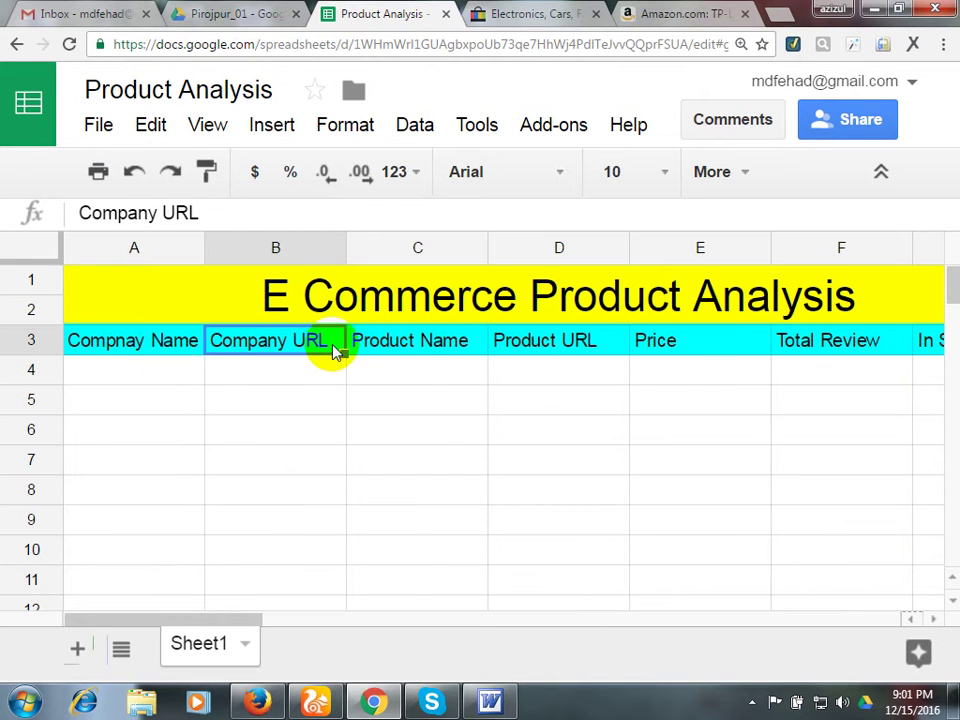
pyautogui.click(403, 345)
pyautogui.click(612, 356)
pyautogui.click(700, 346)
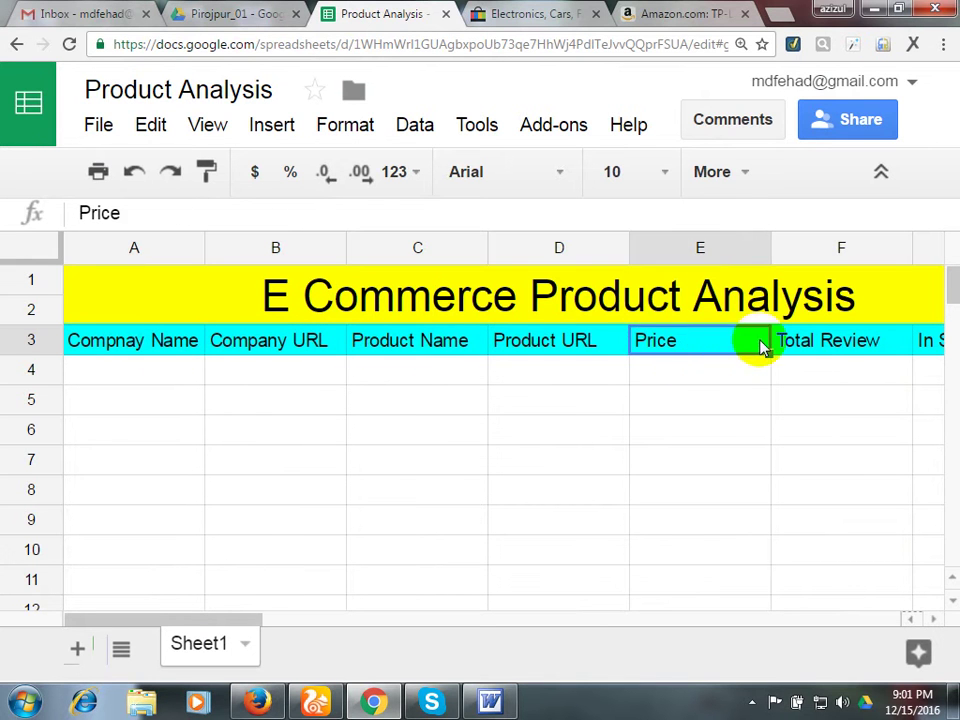
pyautogui.click(826, 347)
pyautogui.press('Right')
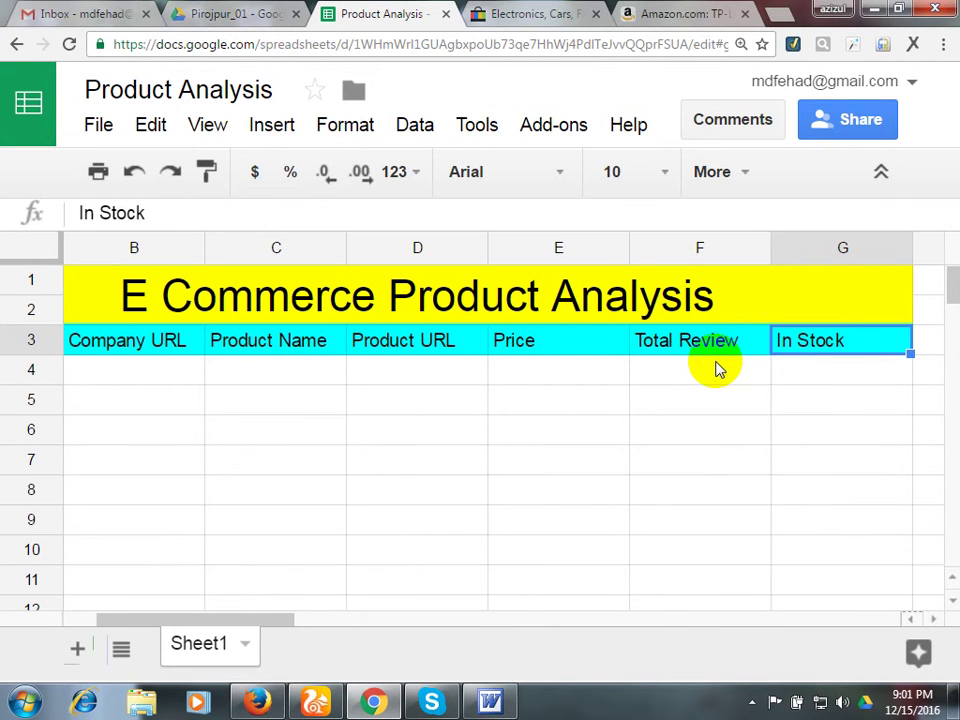
# Close the eBay page and search Amazon's Computers department for "Baby Dress".
pyautogui.click(577, 8)
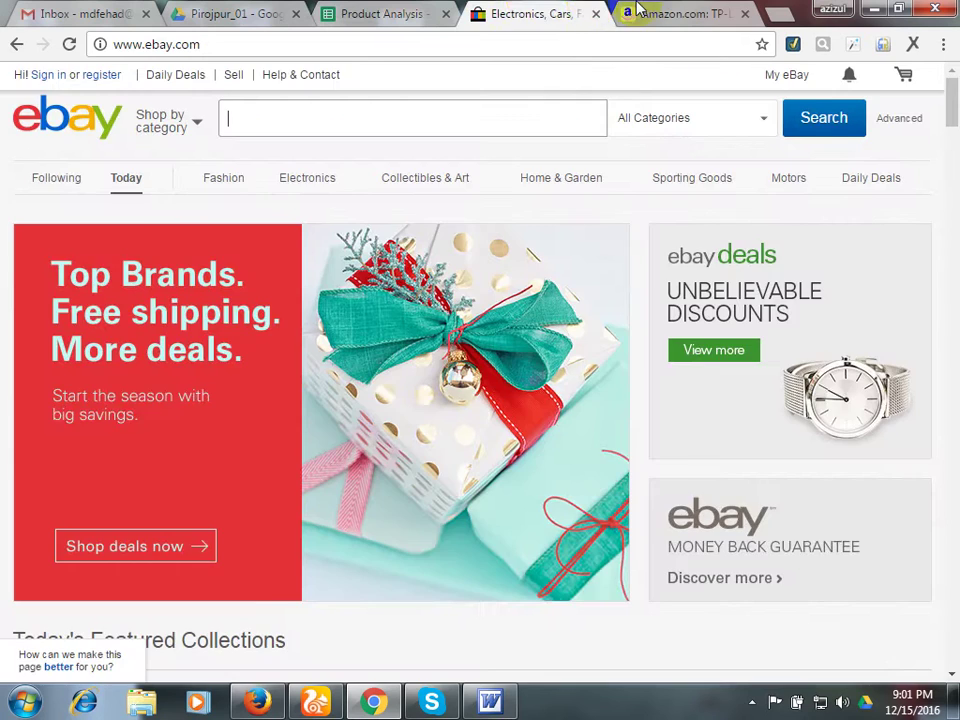
pyautogui.click(595, 14)
pyautogui.moveTo(306, 117); pyautogui.dragTo(197, 113)
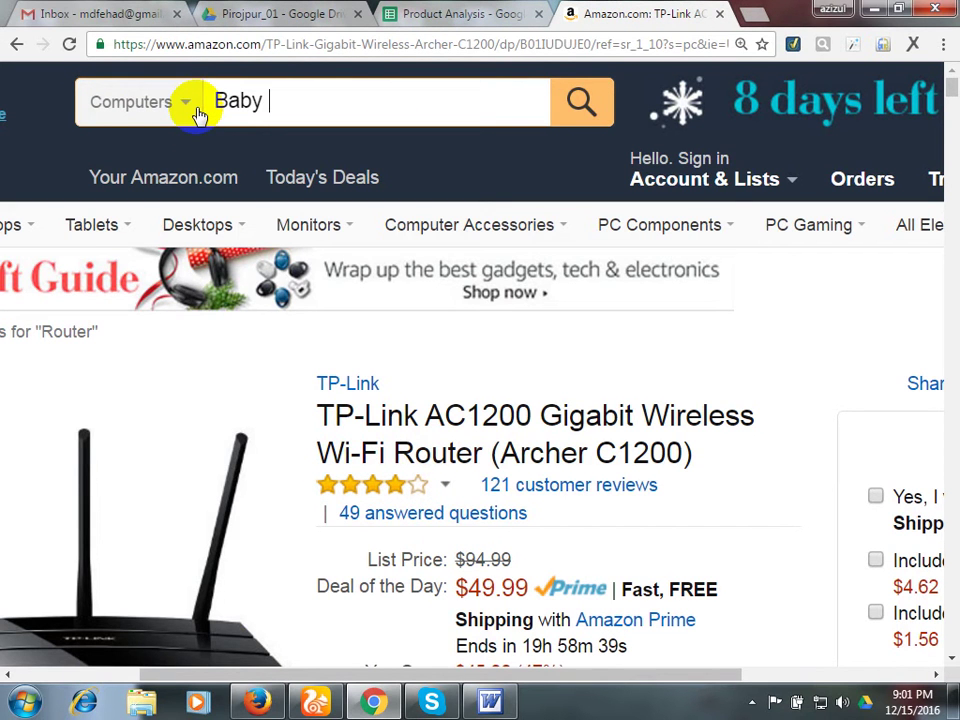
pyautogui.press('Return')
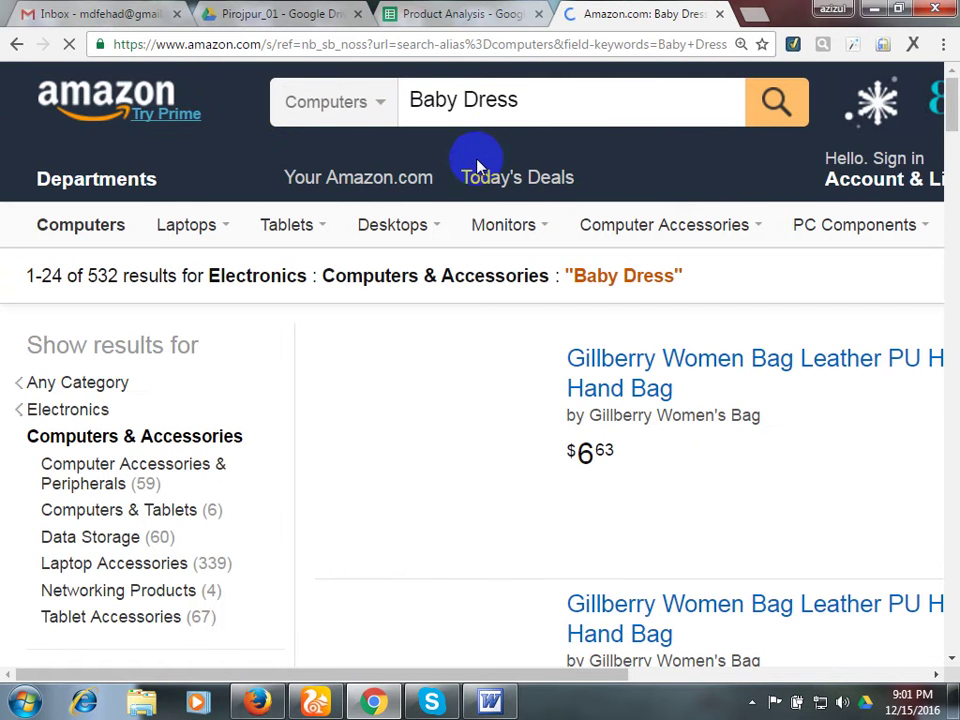
# Browse the Baby Dress results to examine the listed products and their prices.
pyautogui.scroll(-3, 465, 185)
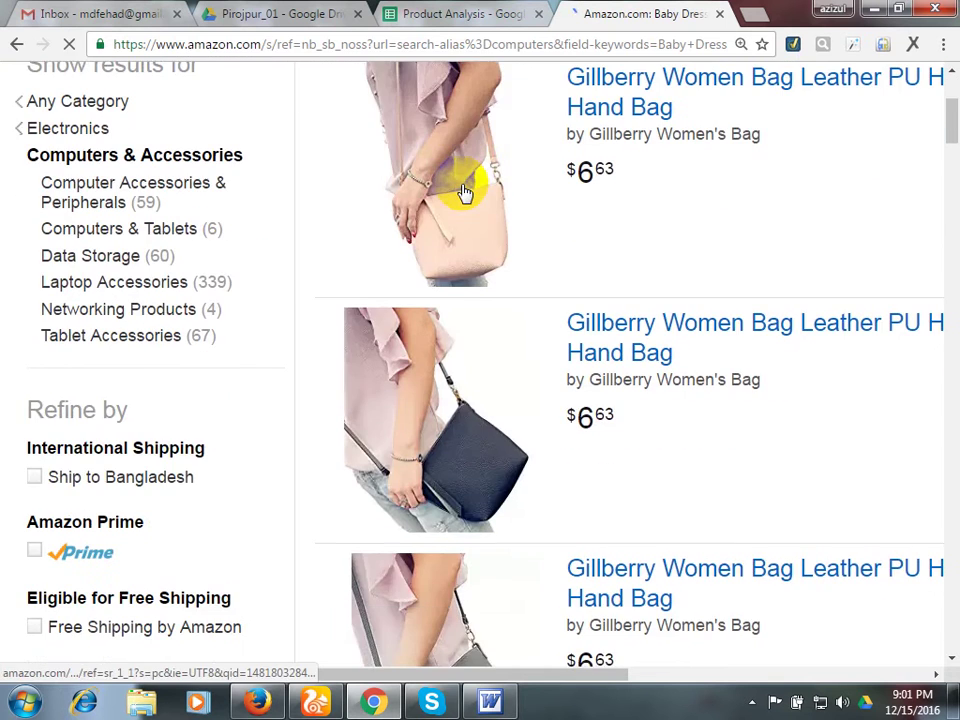
pyautogui.scroll(-3, 465, 192)
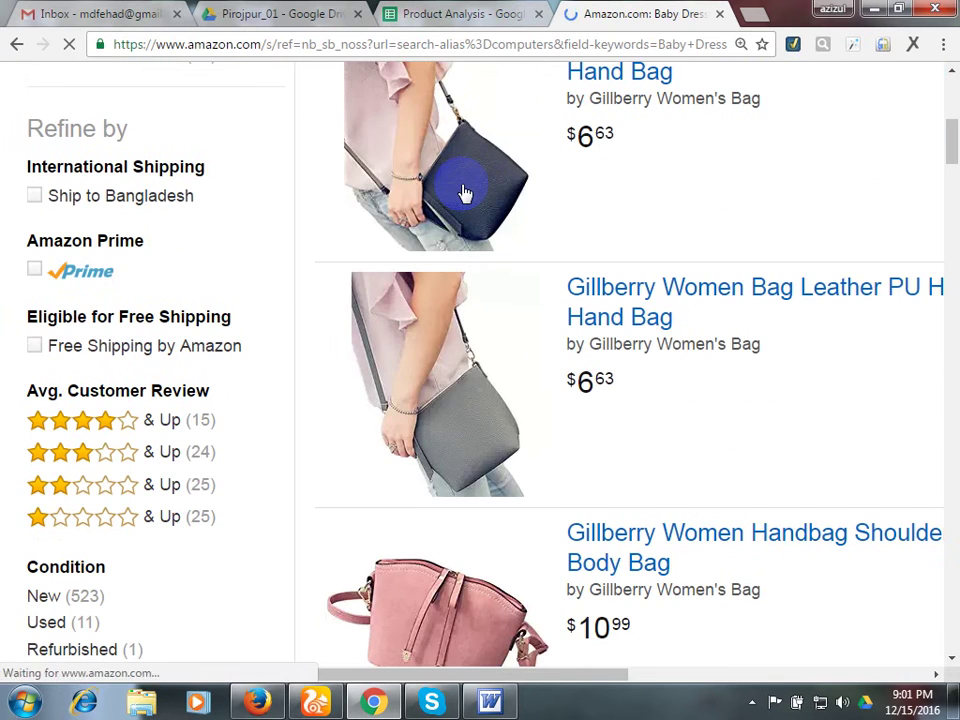
pyautogui.scroll(6, 465, 192)
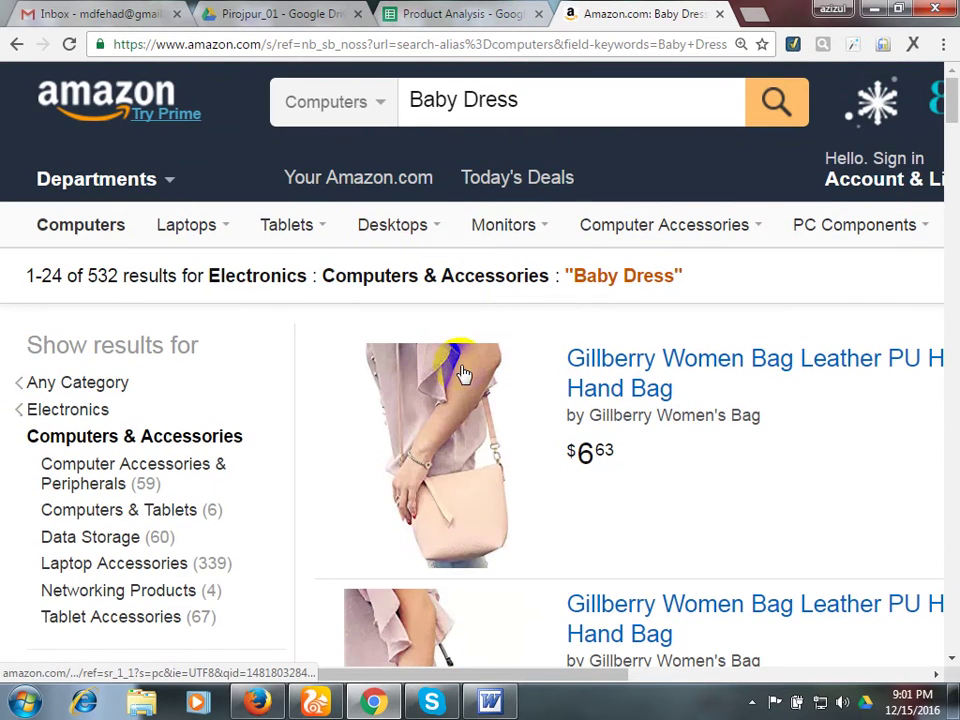
pyautogui.scroll(-5, 692, 386)
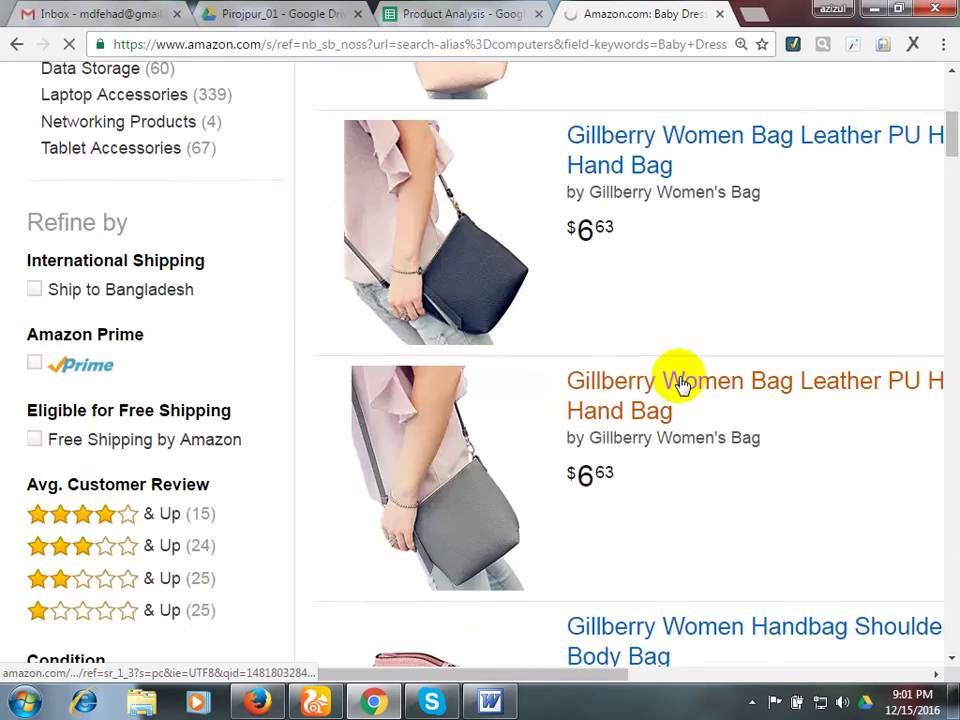
pyautogui.scroll(-10, 681, 386)
pyautogui.scroll(-5, 653, 381)
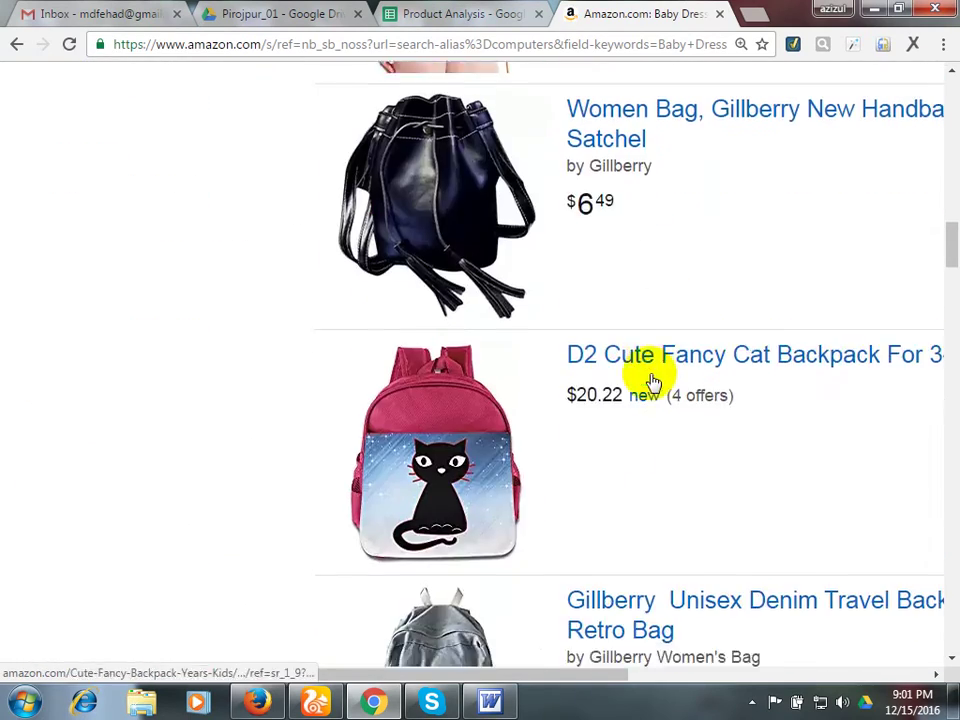
pyautogui.scroll(-3, 600, 375)
pyautogui.scroll(7, 339, 315)
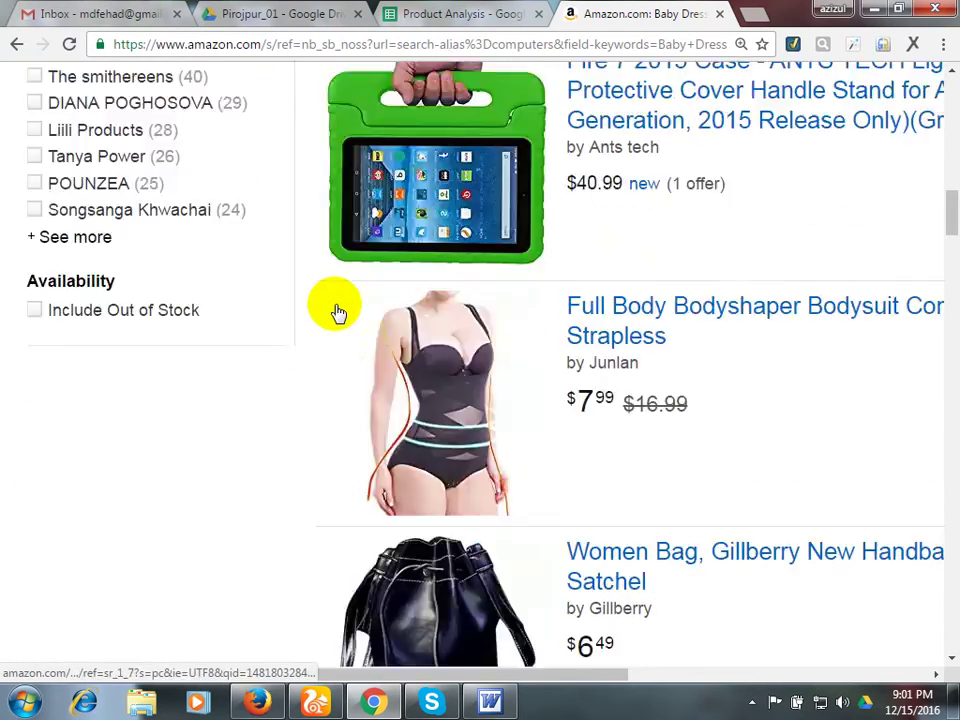
pyautogui.scroll(10, 335, 312)
# Replace the search term and search for "laptop accessories" in the Computers department.
pyautogui.moveTo(540, 101); pyautogui.dragTo(345, 88)
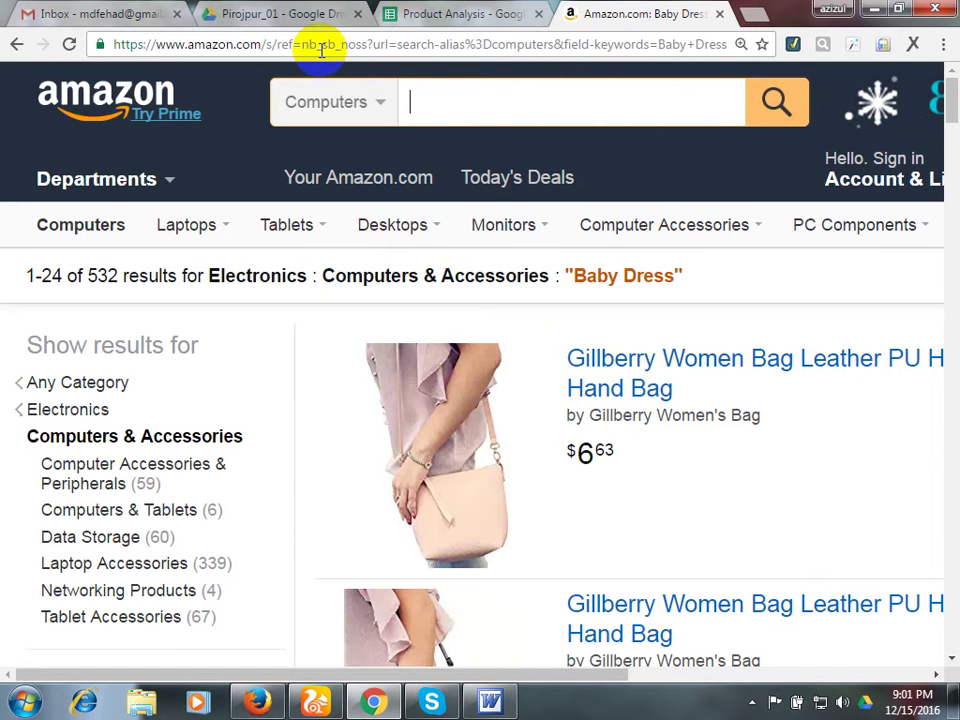
pyautogui.write('Laptop Acc')
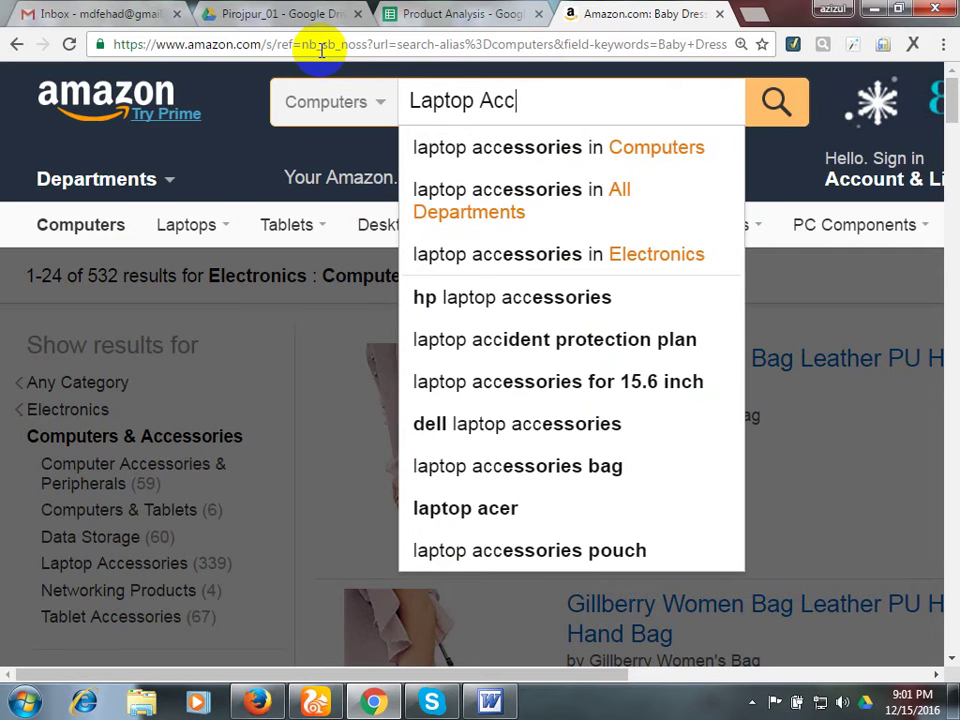
pyautogui.click(576, 156)
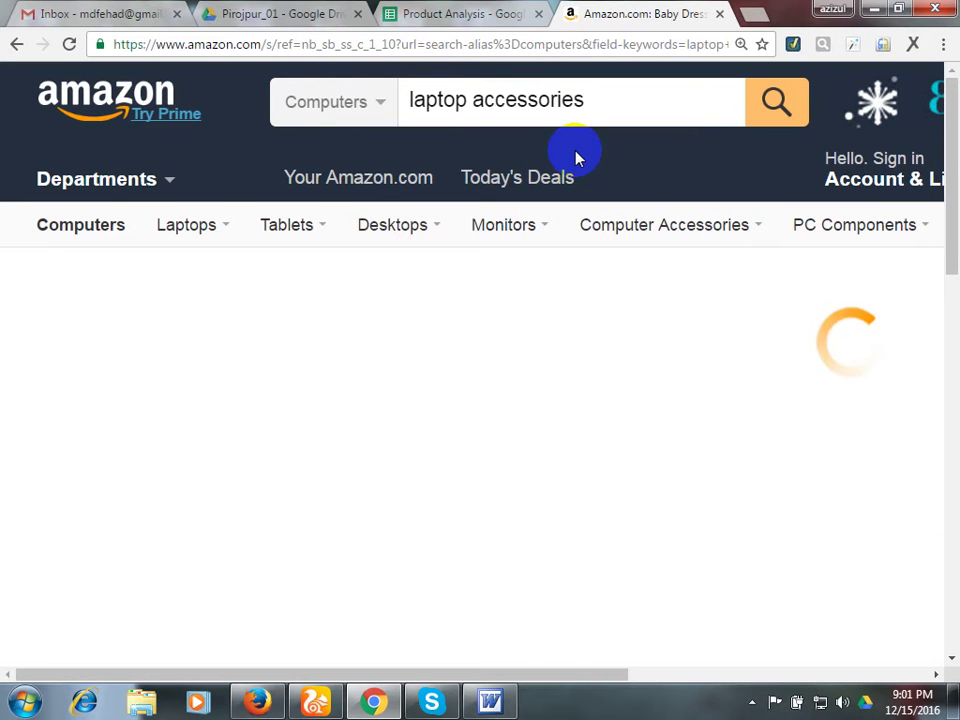
# Browse the laptop accessories results to examine the listed products, prices and offers.
pyautogui.scroll(-5, 527, 247)
pyautogui.scroll(-10, 527, 247)
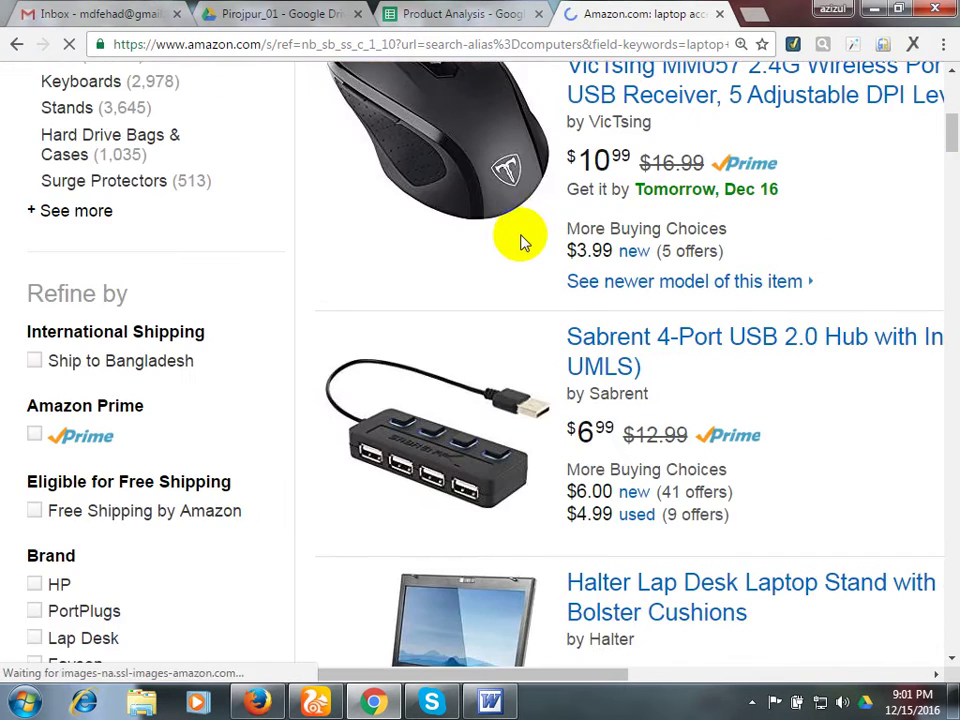
pyautogui.scroll(-1, 519, 240)
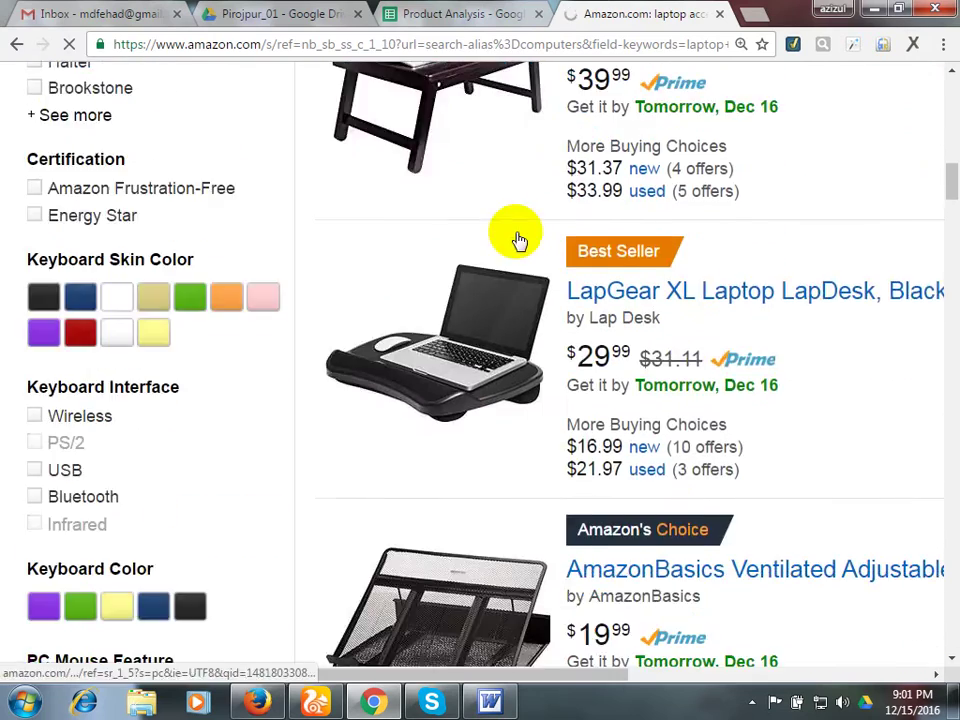
pyautogui.scroll(1, 519, 240)
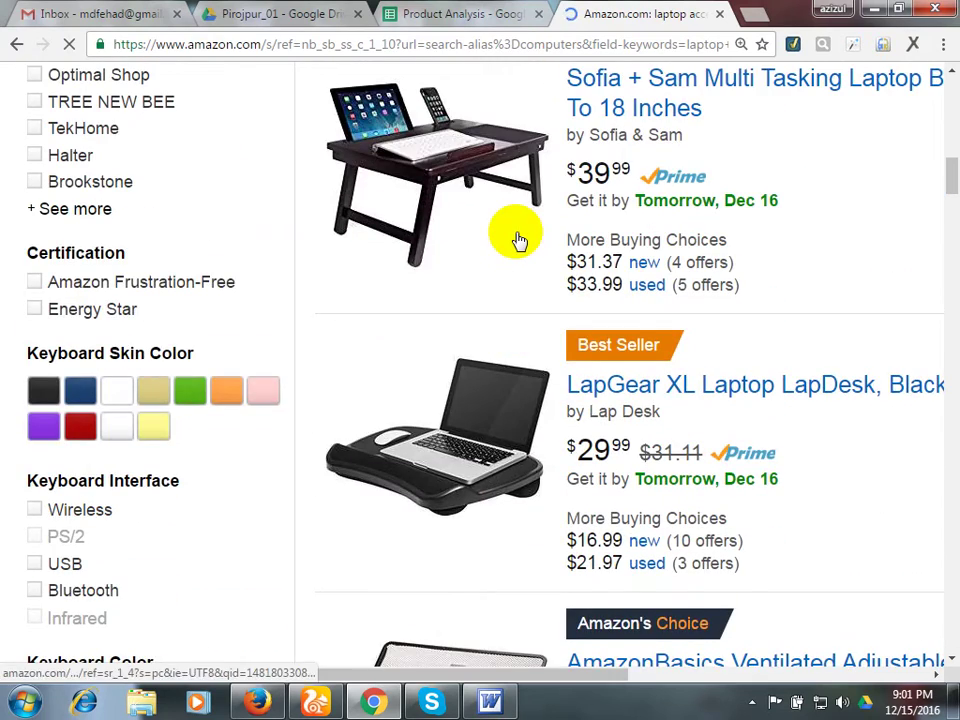
pyautogui.scroll(1, 519, 240)
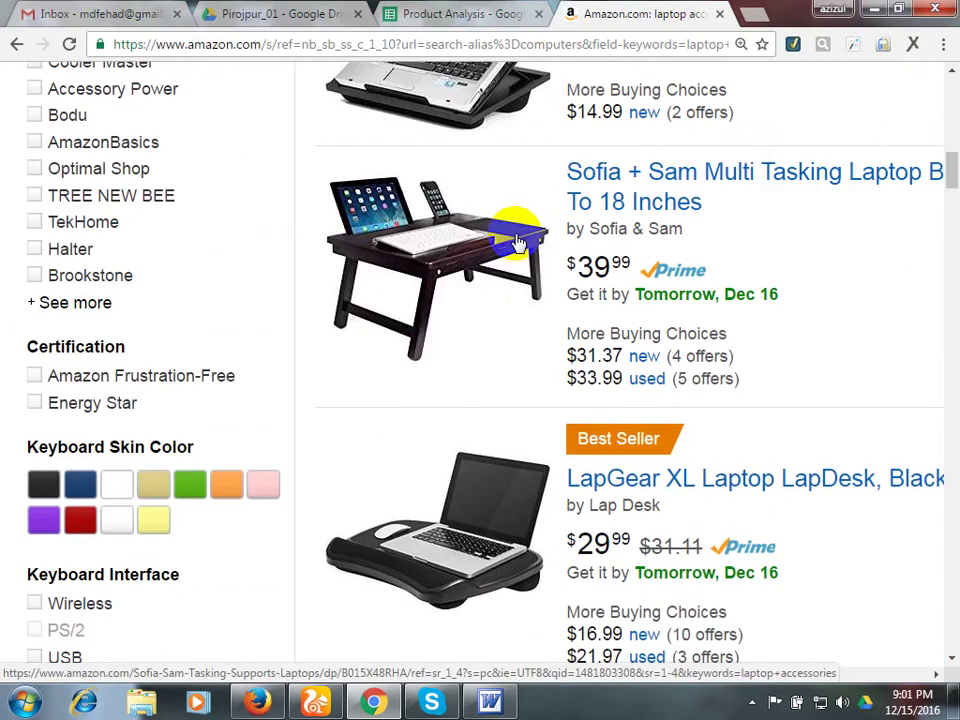
pyautogui.scroll(-6, 519, 243)
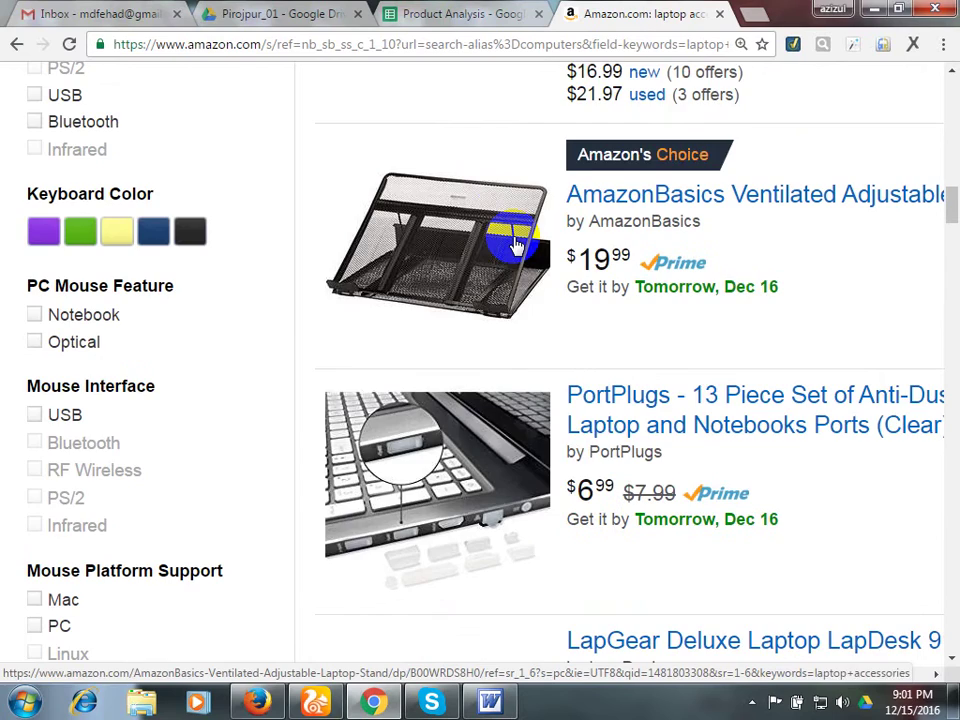
pyautogui.scroll(-10, 516, 242)
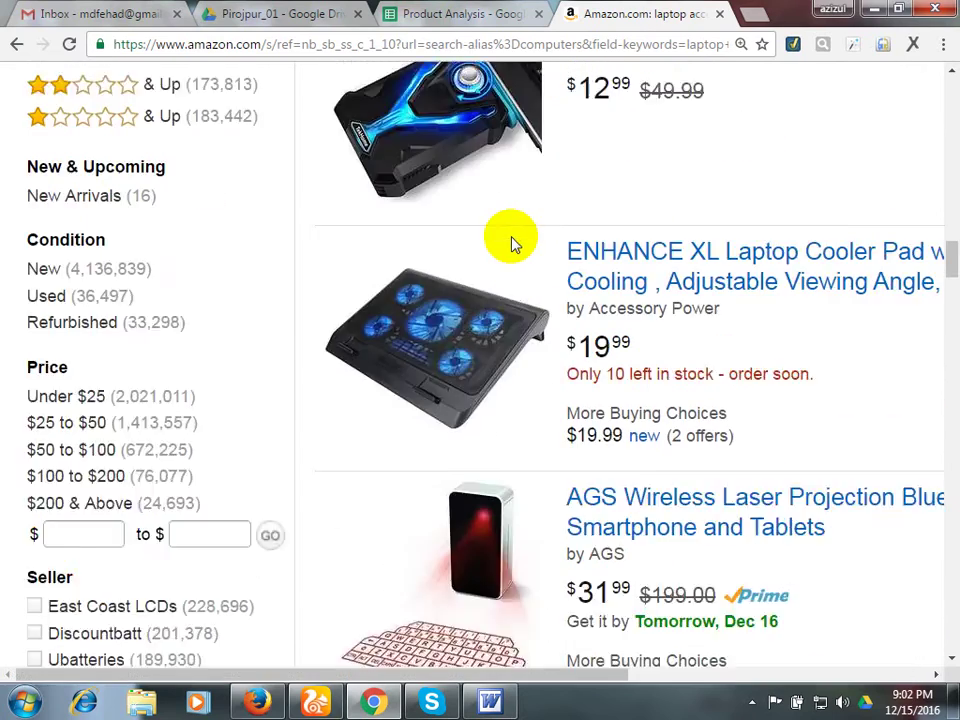
pyautogui.scroll(6, 514, 242)
pyautogui.scroll(15, 513, 245)
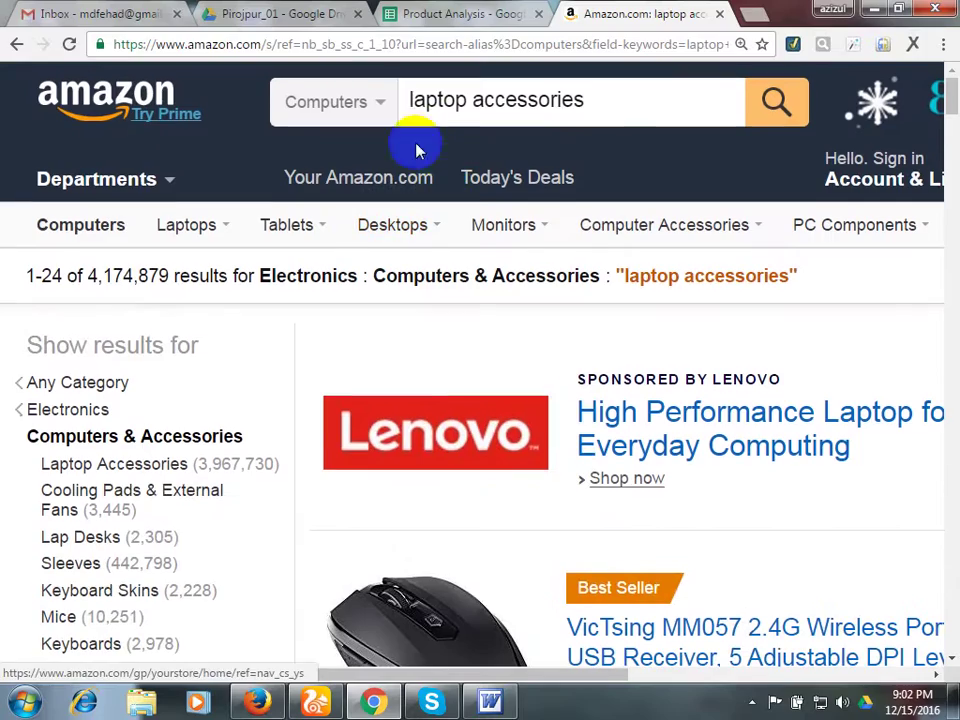
# Clear the search term and search the Computers department for the suggested term "apple mouse".
pyautogui.click(610, 108)
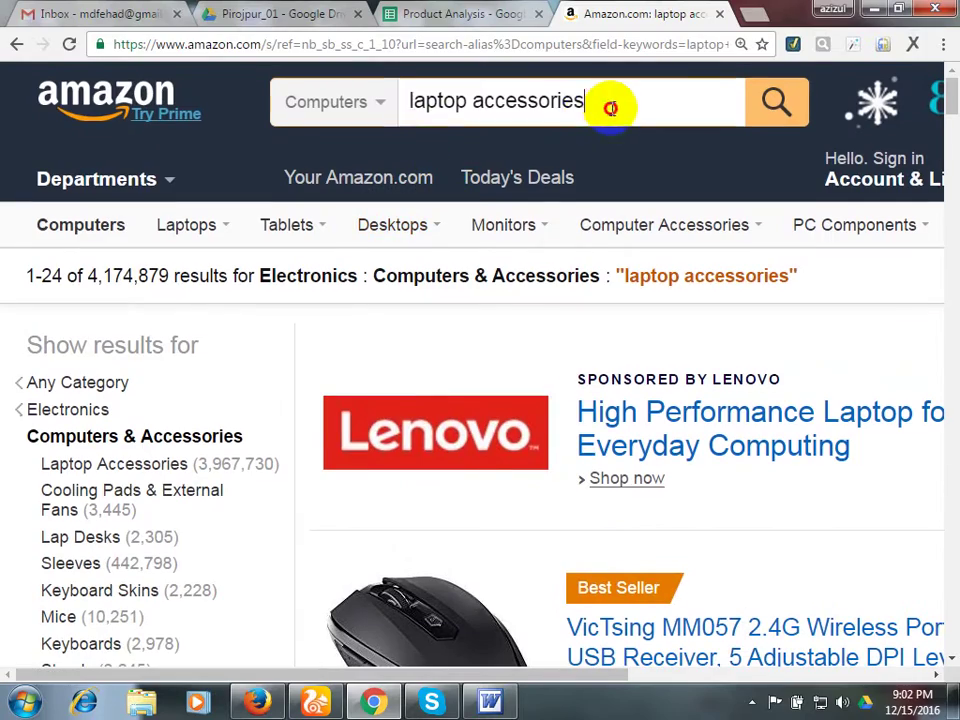
pyautogui.moveTo(610, 108); pyautogui.dragTo(402, 101)
pyautogui.press('BackSpace')
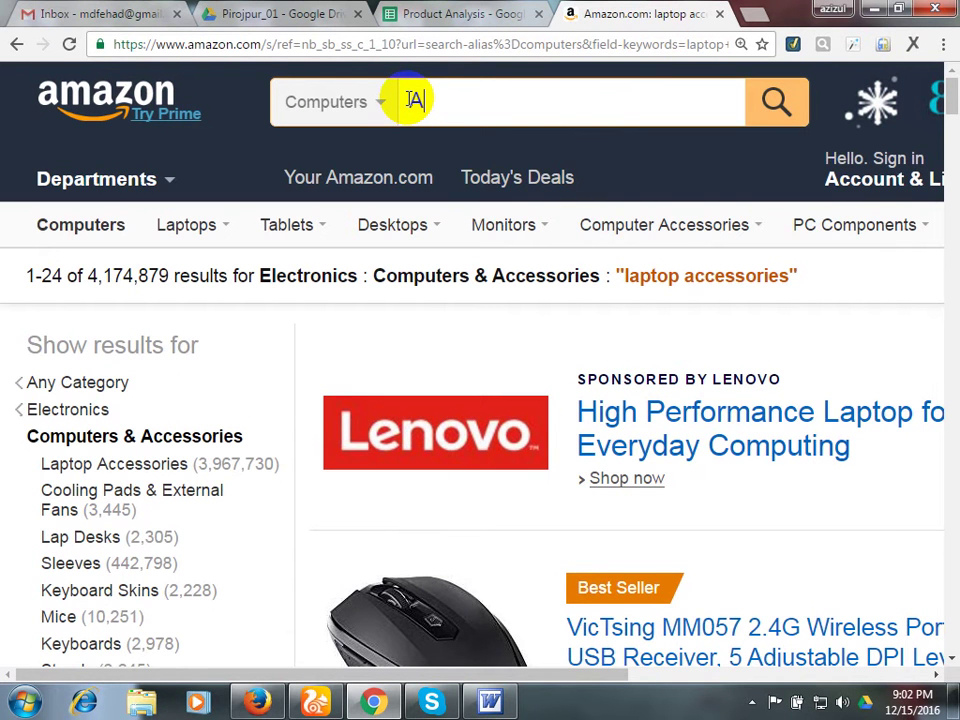
pyautogui.write('Apple')
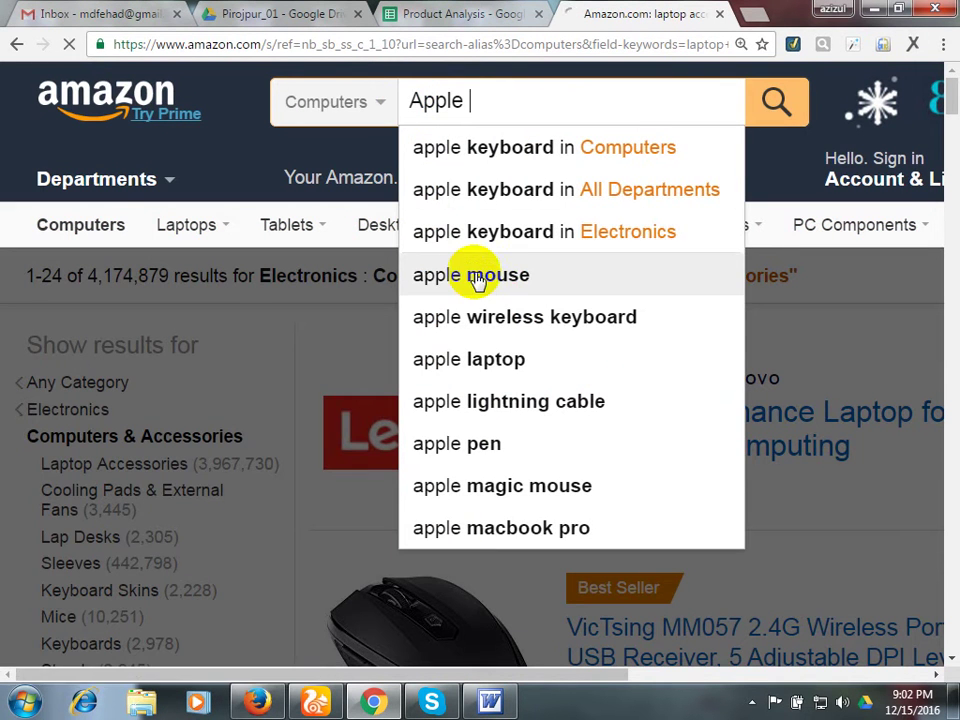
pyautogui.click(476, 274)
# Browse the apple mouse results to examine the listed models and their prices.
pyautogui.moveTo(452, 99); pyautogui.dragTo(558, 83)
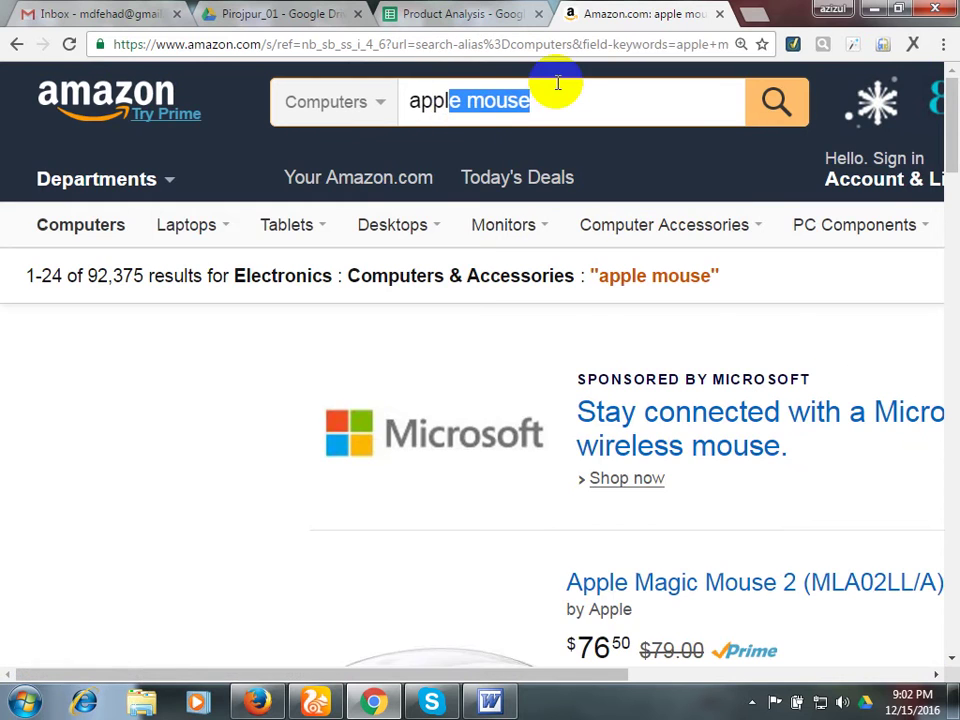
pyautogui.scroll(-9, 558, 90)
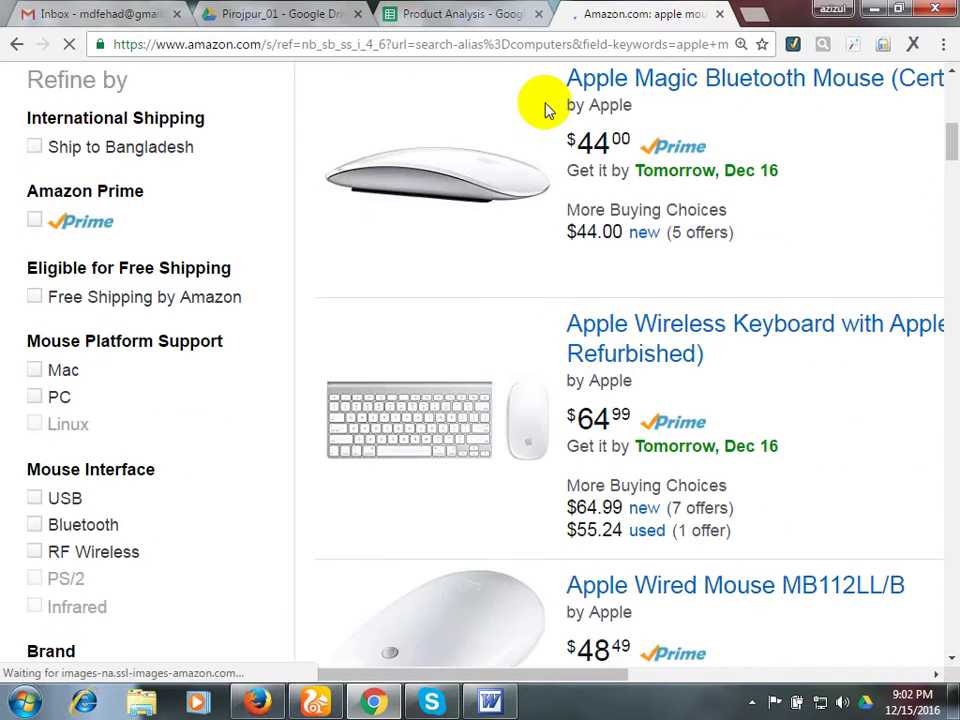
pyautogui.scroll(-7, 543, 163)
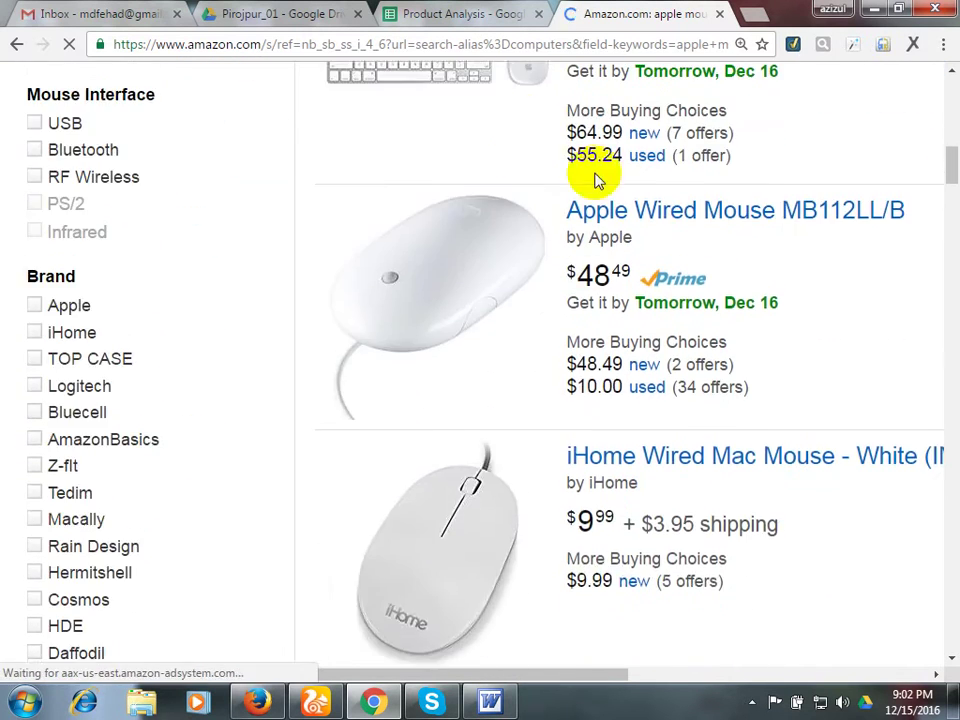
pyautogui.scroll(-5, 597, 188)
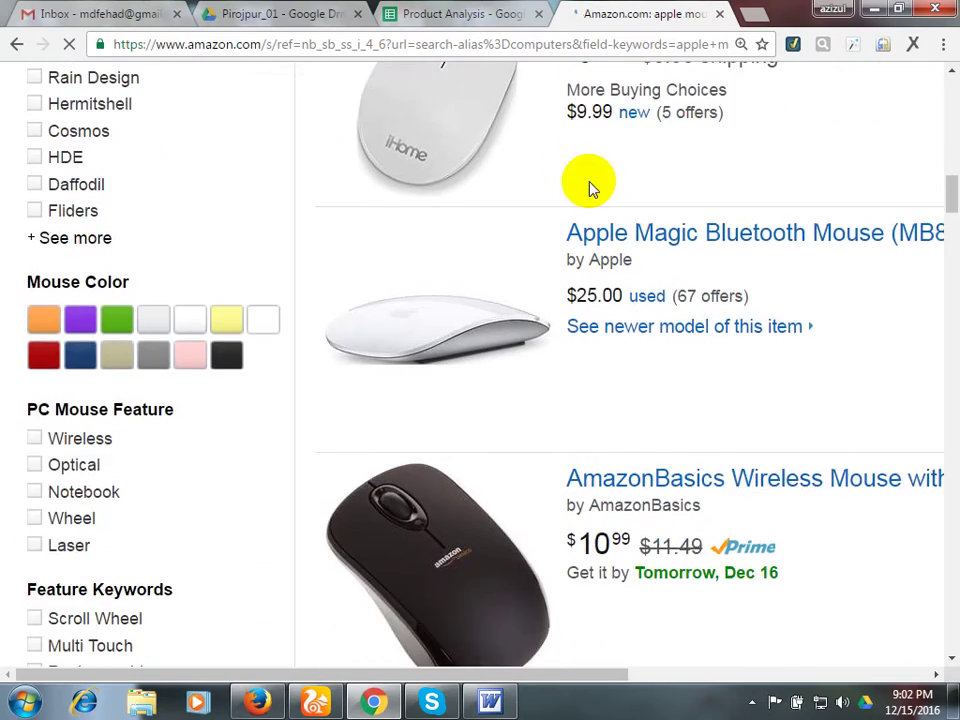
pyautogui.scroll(-6, 570, 183)
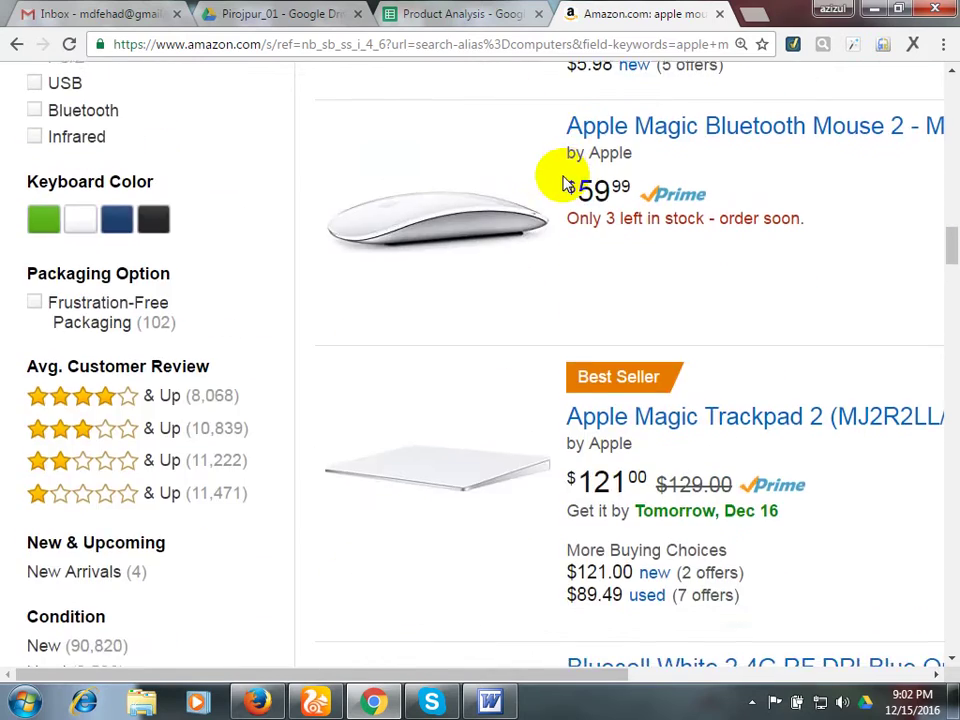
pyautogui.scroll(20, 555, 165)
# Replace the search term and search for "pen drive" in the Computers department.
pyautogui.moveTo(449, 100); pyautogui.dragTo(405, 102)
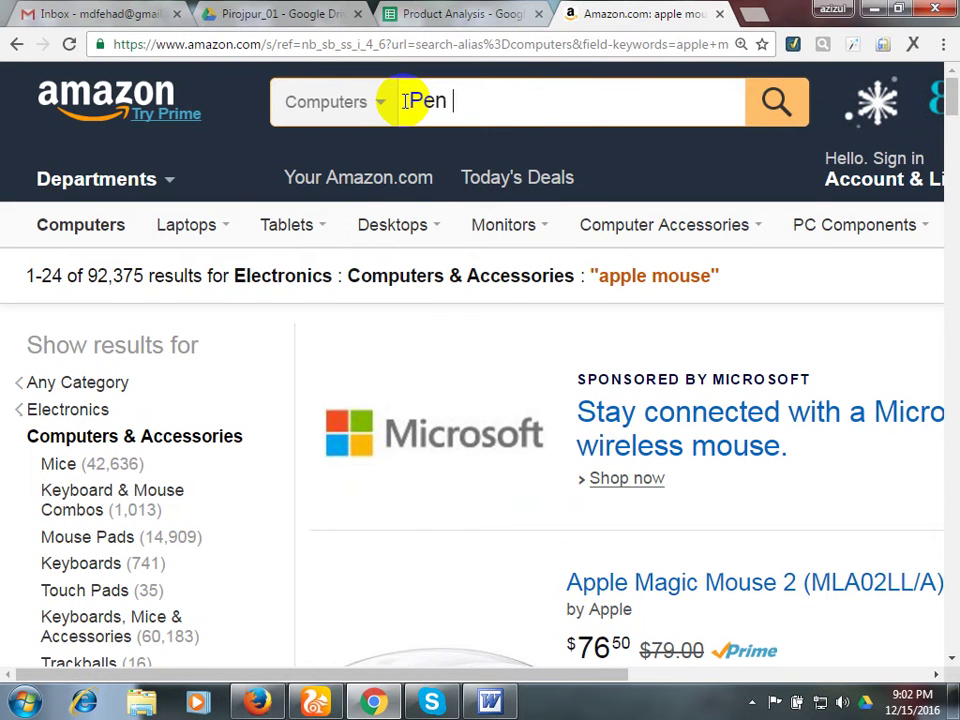
pyautogui.write('Pen Dri')
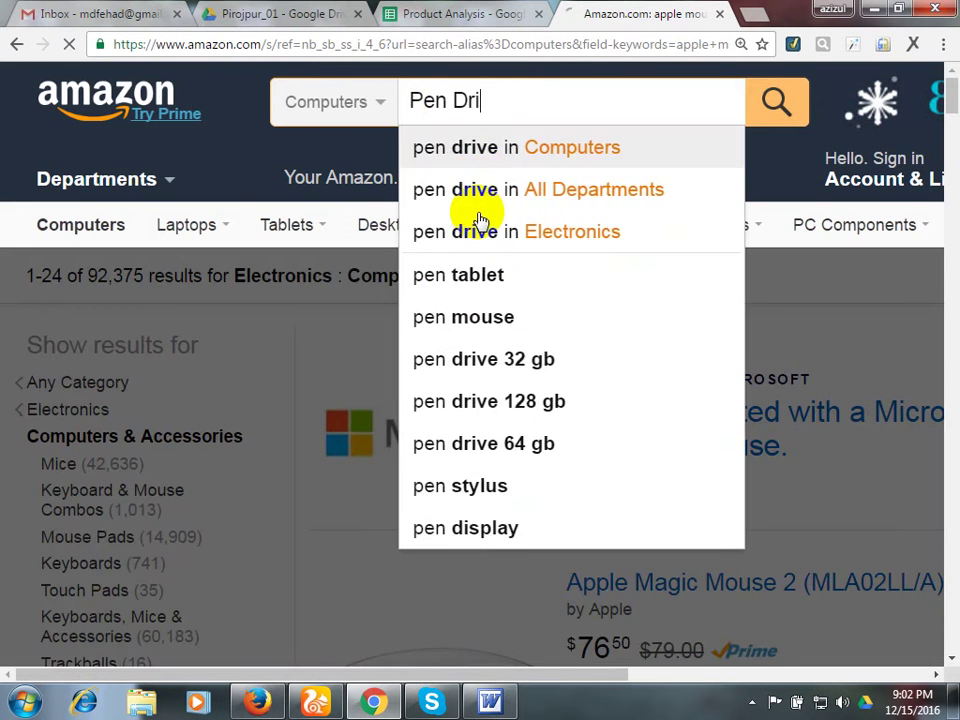
pyautogui.click(478, 200)
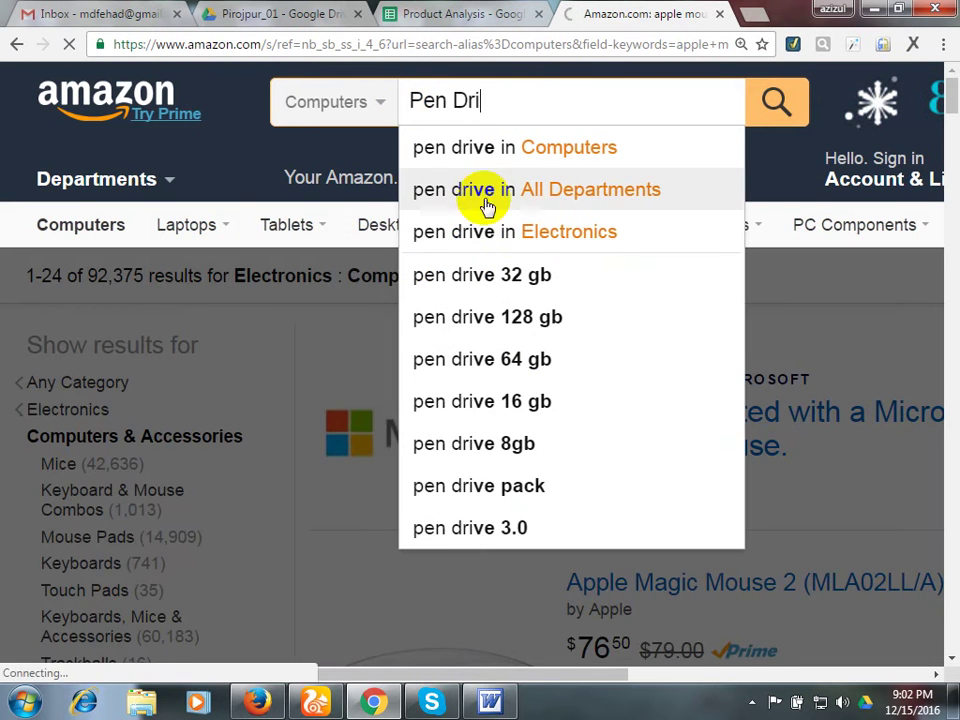
pyautogui.click(493, 150)
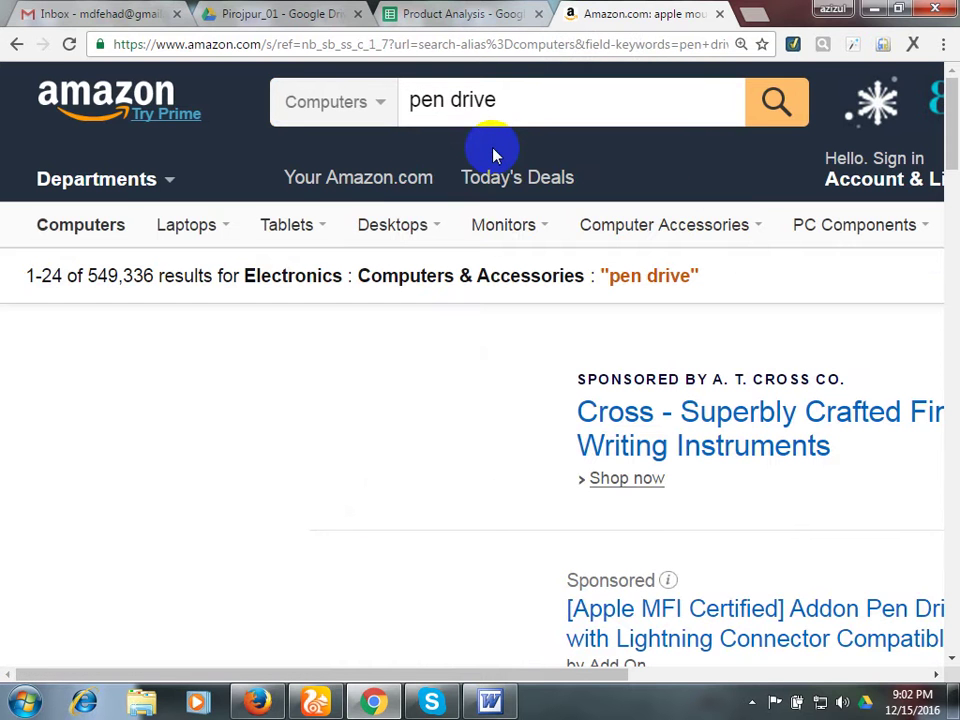
# Browse the pen drive results and set the page zoom to 110% to examine the listed products, prices and offers.
pyautogui.scroll(-1, 537, 347)
pyautogui.scroll(-3, 561, 274)
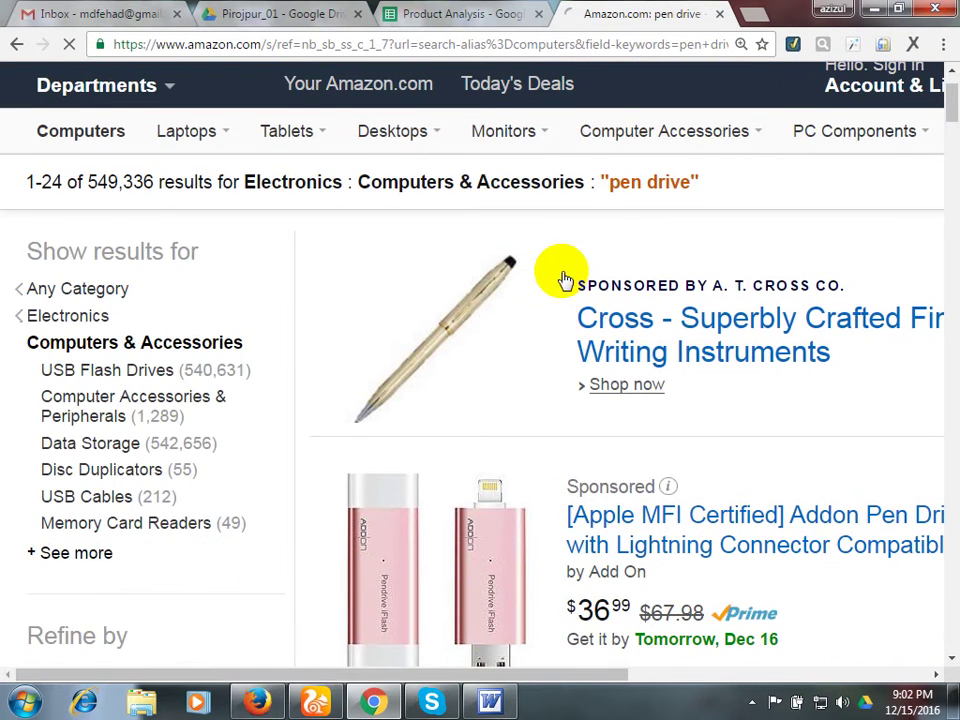
pyautogui.scroll(-5, 557, 268)
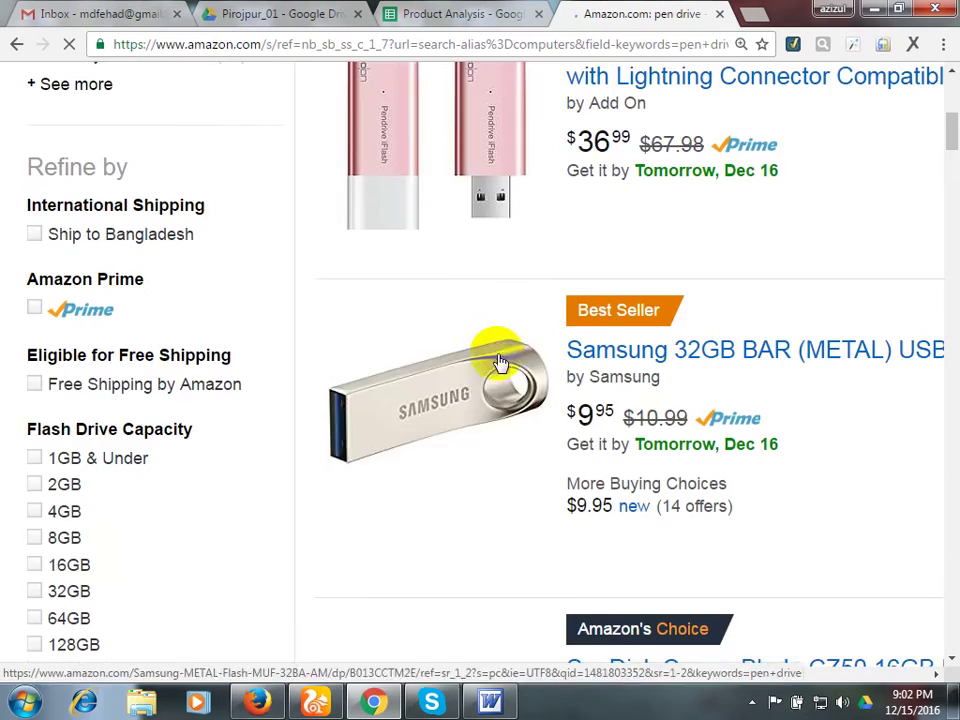
pyautogui.scroll(-5, 490, 338)
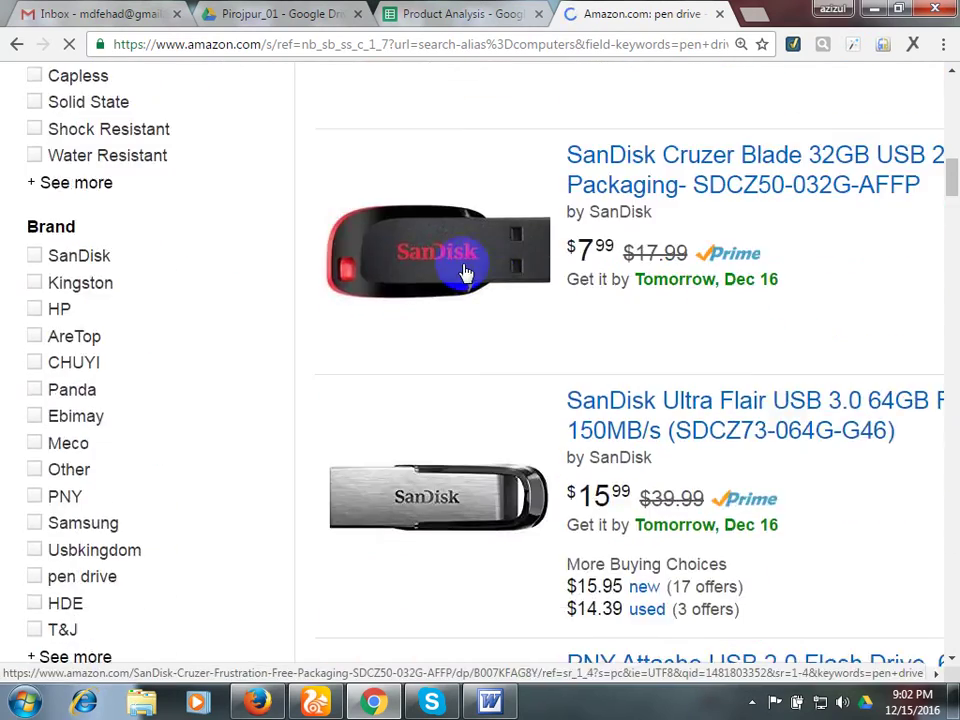
pyautogui.scroll(-2, 455, 250)
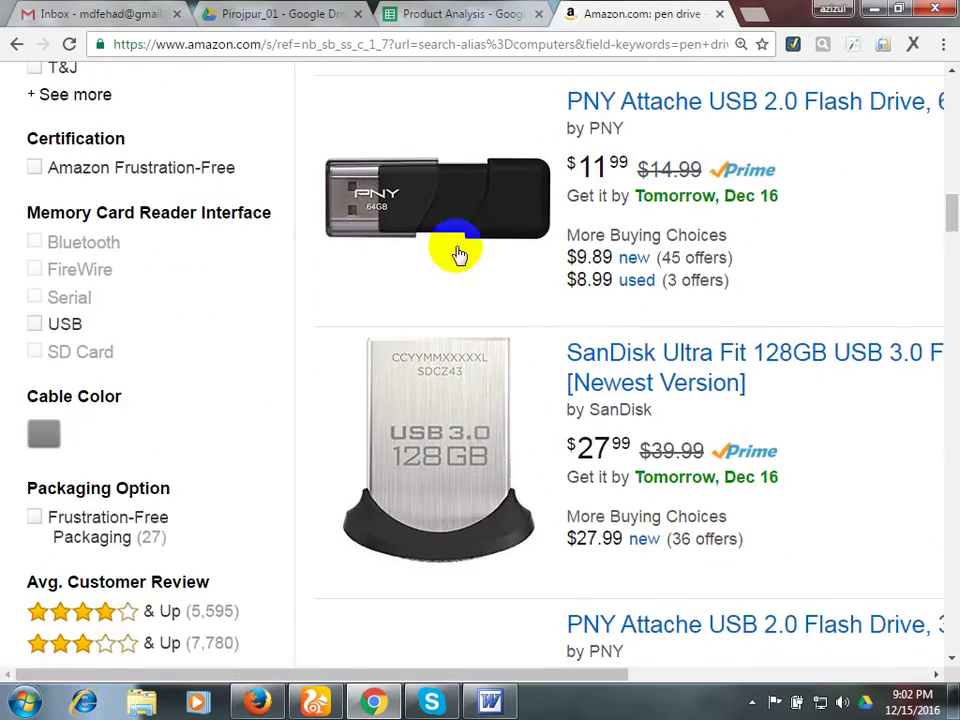
pyautogui.scroll(-5, 450, 285)
pyautogui.scroll(-11, 450, 287)
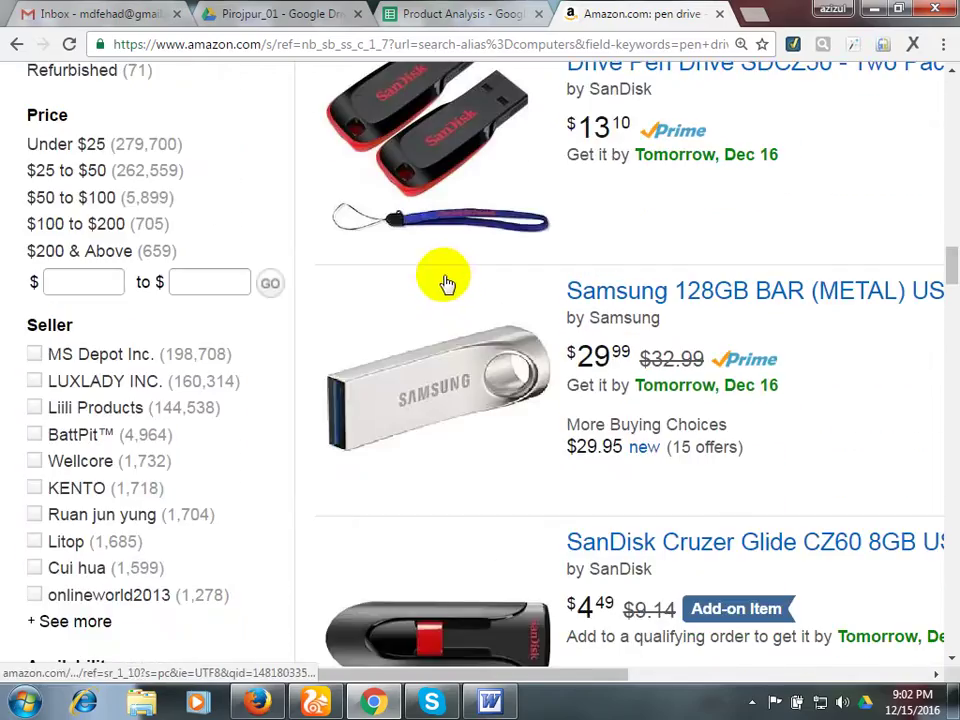
pyautogui.scroll(2, 440, 285)
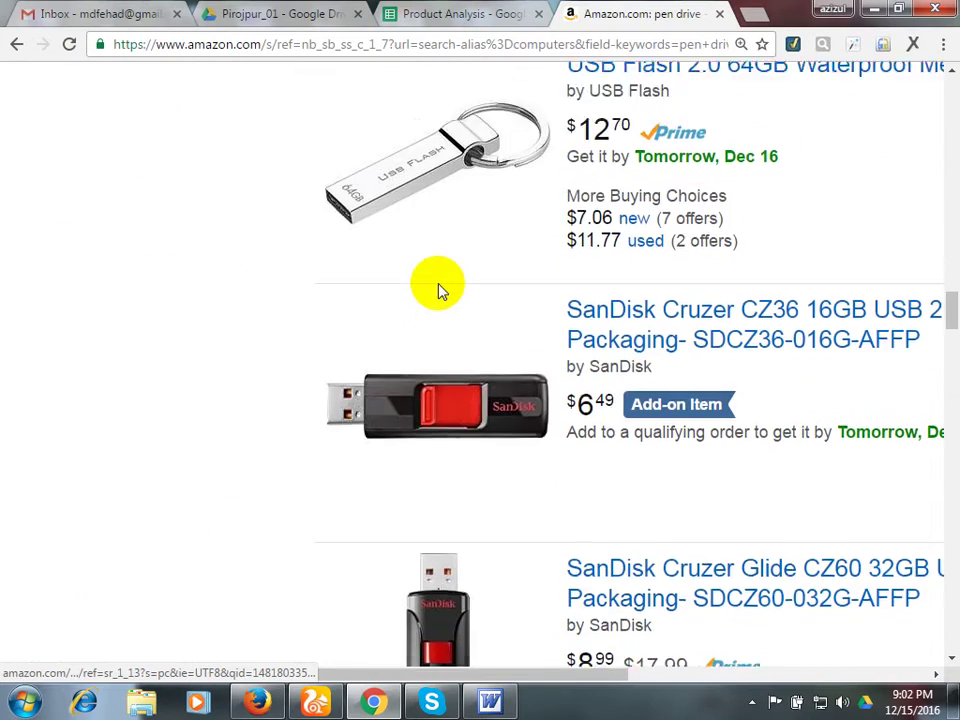
pyautogui.keyDown('ctrl'); pyautogui.scroll(2, 443, 285); pyautogui.keyUp('ctrl')
pyautogui.keyDown('ctrl'); pyautogui.scroll(-5, 596, 300); pyautogui.keyUp('ctrl')
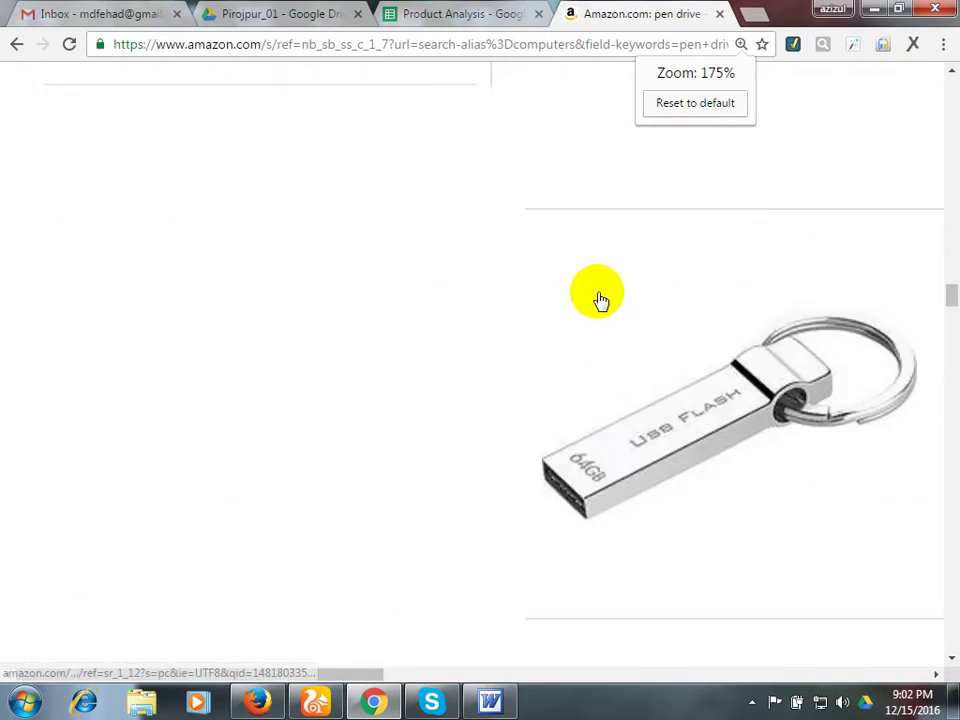
pyautogui.scroll(12, 600, 300)
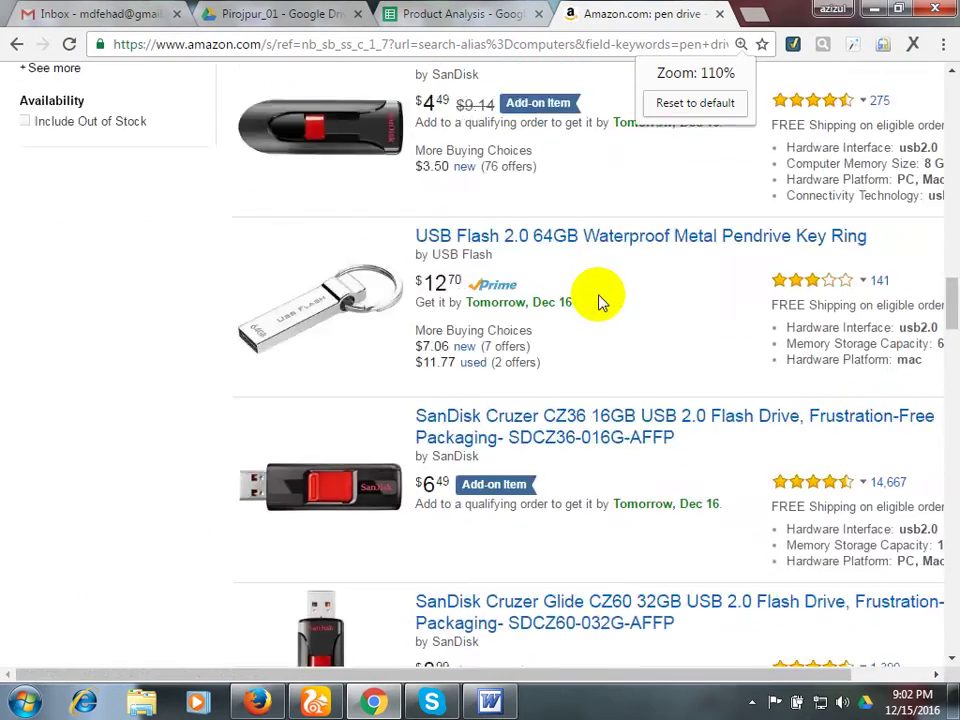
pyautogui.scroll(8, 598, 300)
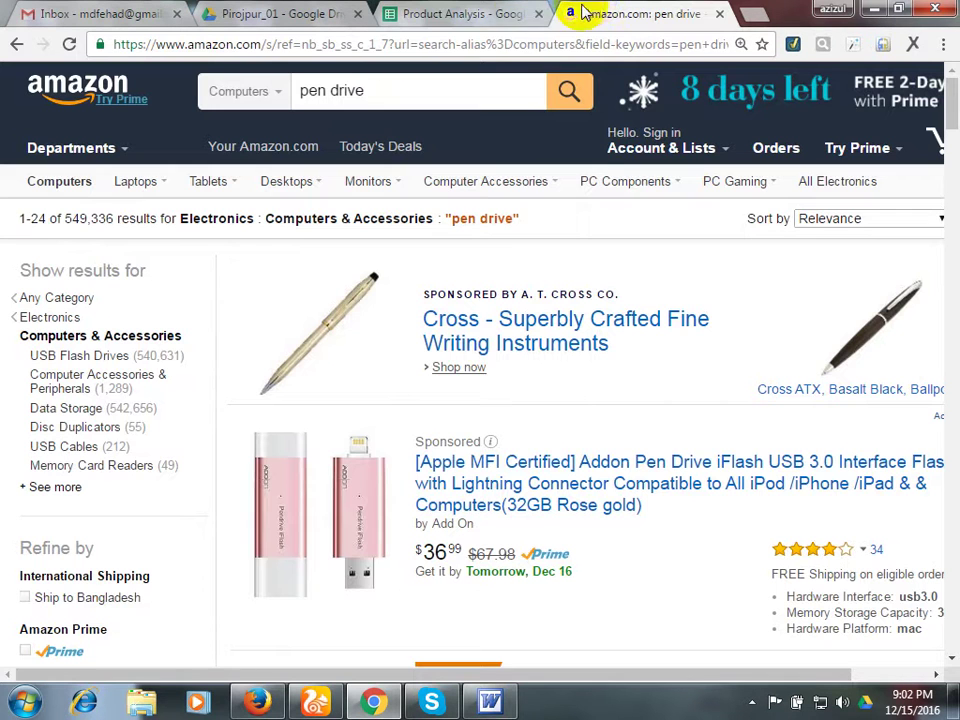
pyautogui.click(476, 93)
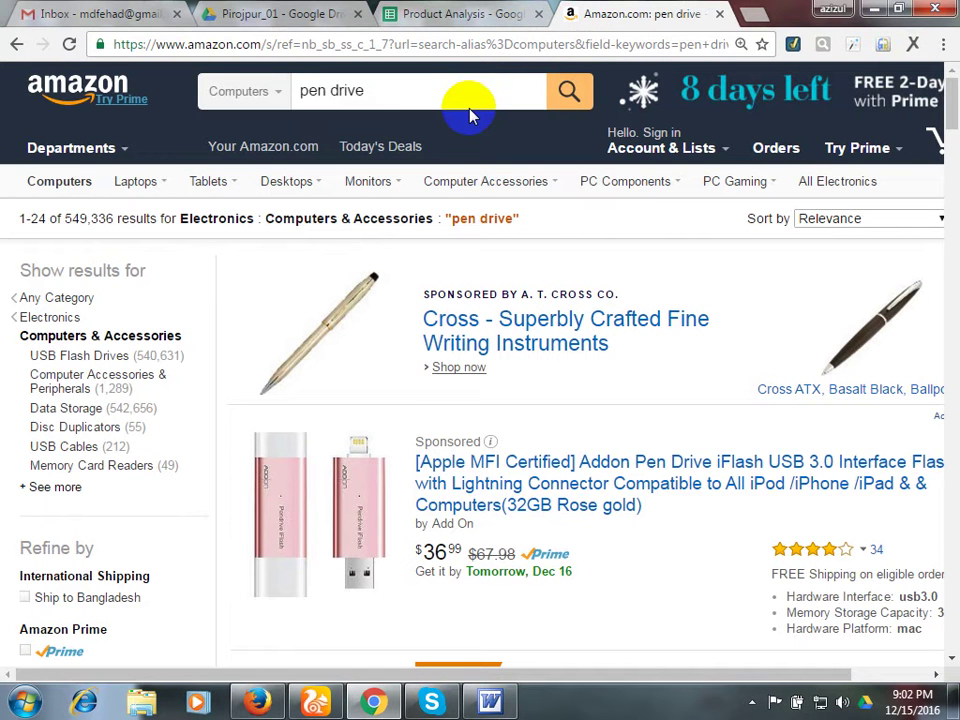
pyautogui.moveTo(392, 84); pyautogui.dragTo(246, 96)
pyautogui.click(390, 90)
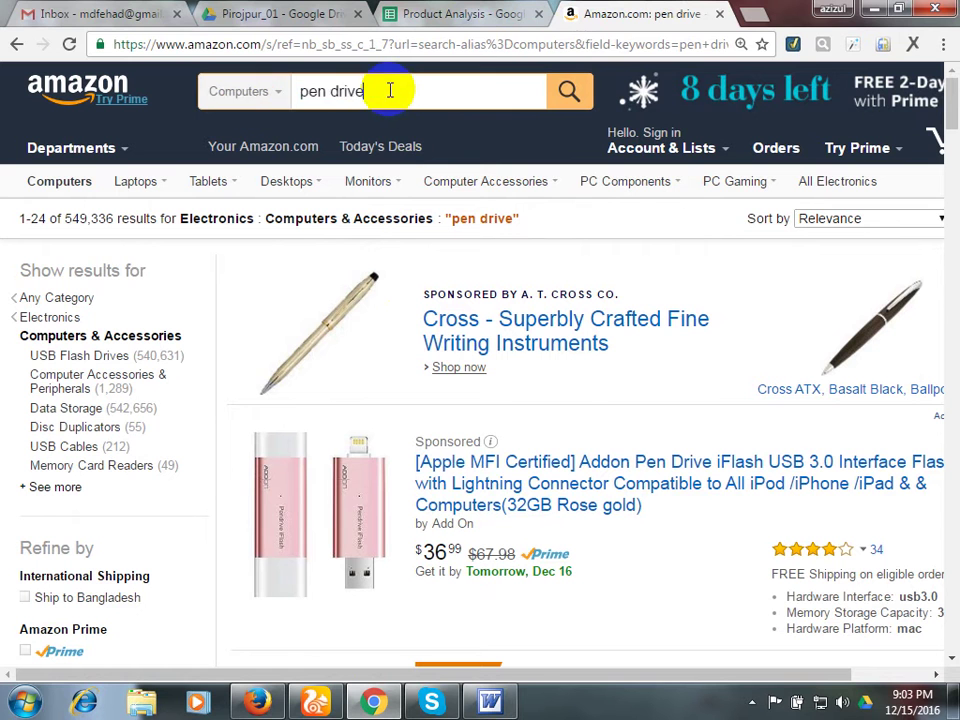
pyautogui.moveTo(390, 90); pyautogui.dragTo(203, 103)
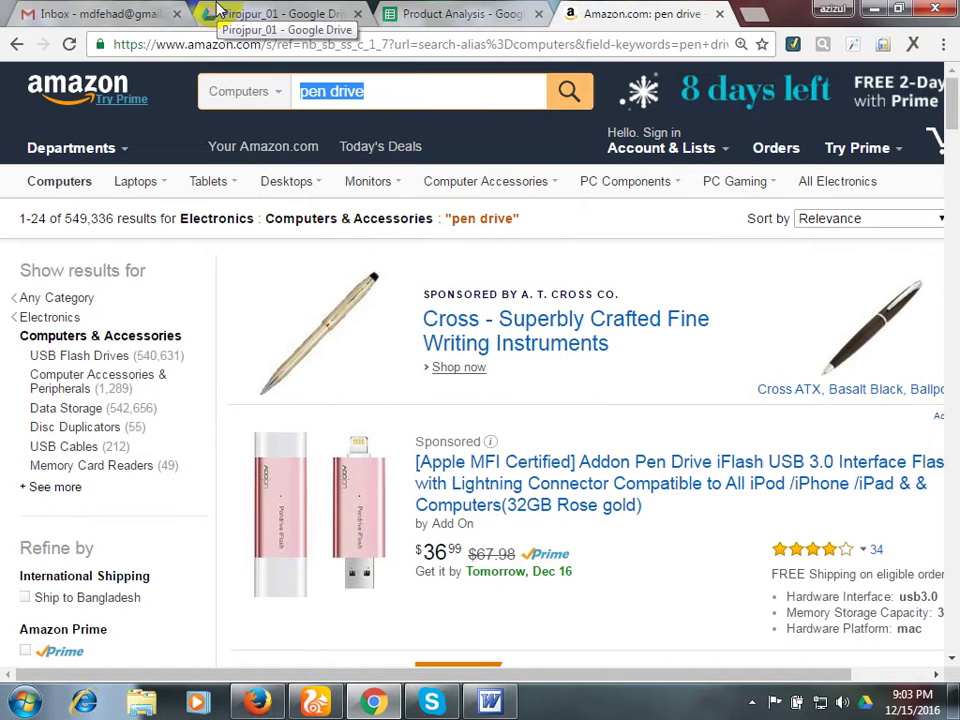
pyautogui.moveTo(407, 93); pyautogui.dragTo(203, 93)
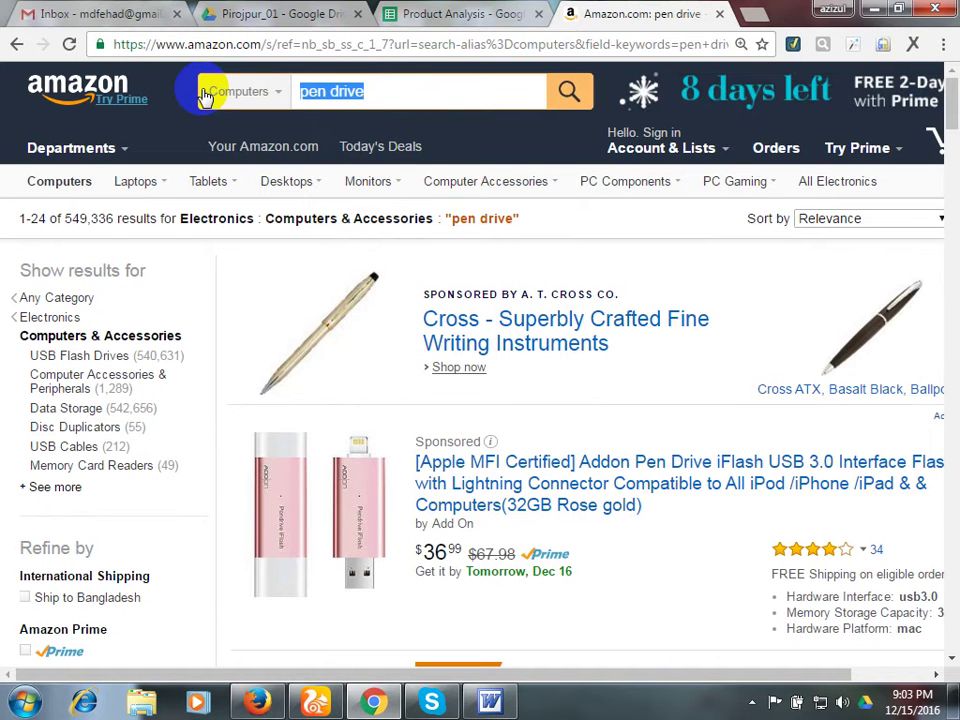
pyautogui.click(421, 89)
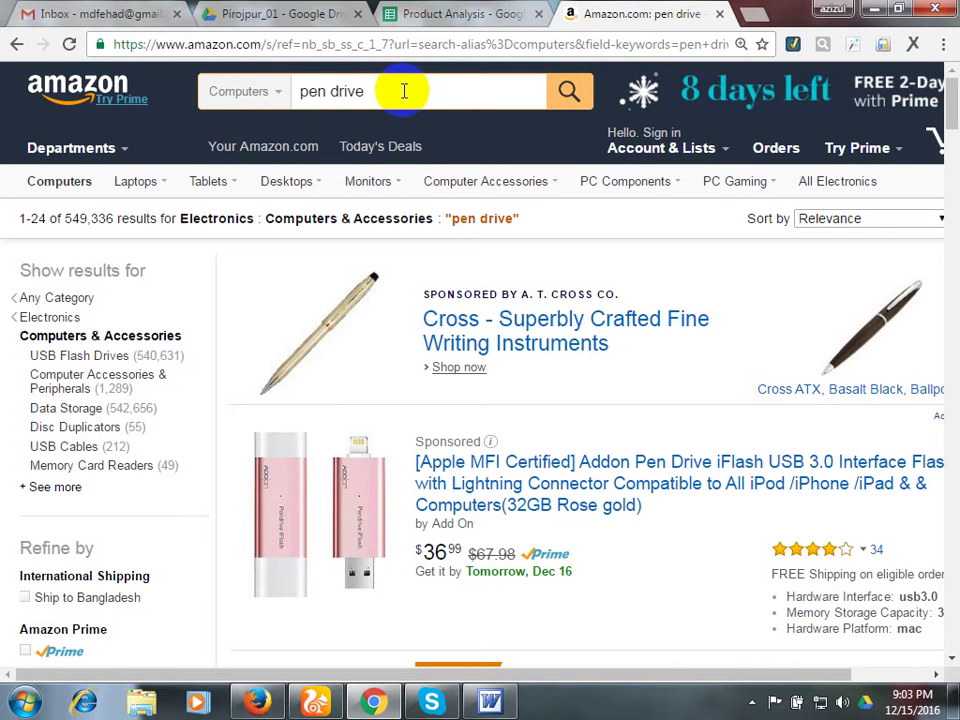
pyautogui.click(470, 13)
pyautogui.click(580, 13)
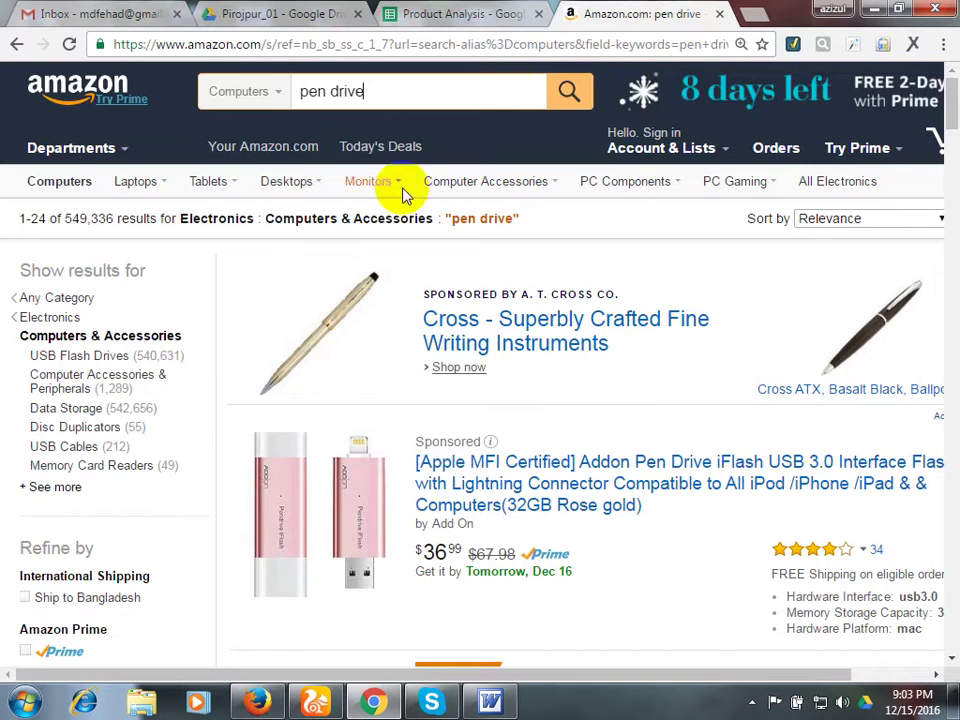
pyautogui.scroll(-2, 263, 305)
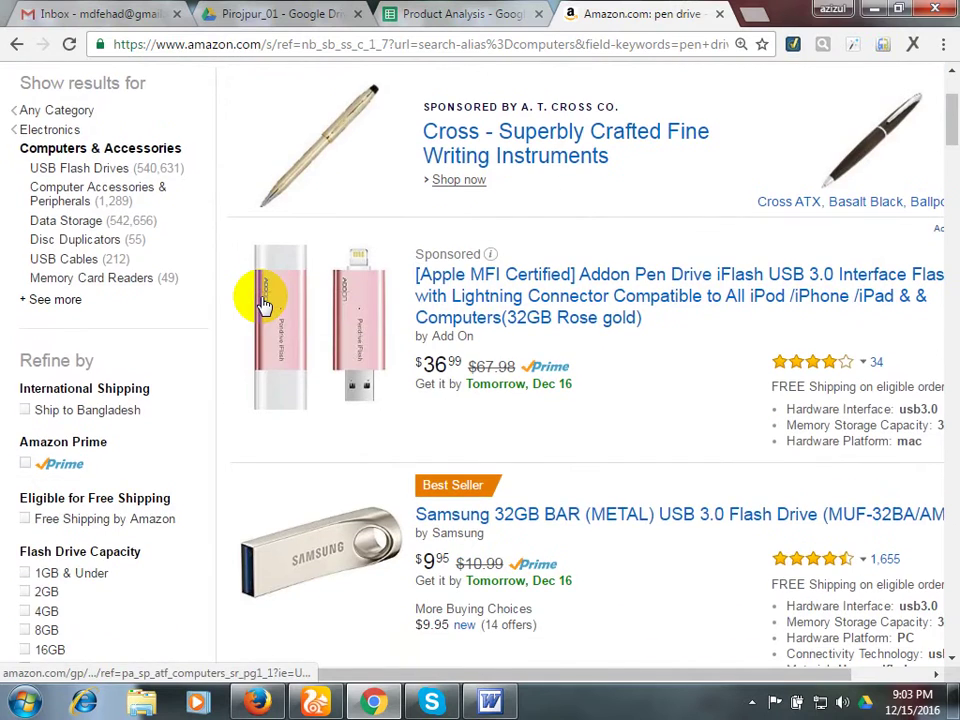
pyautogui.scroll(-3, 262, 304)
pyautogui.scroll(5, 409, 272)
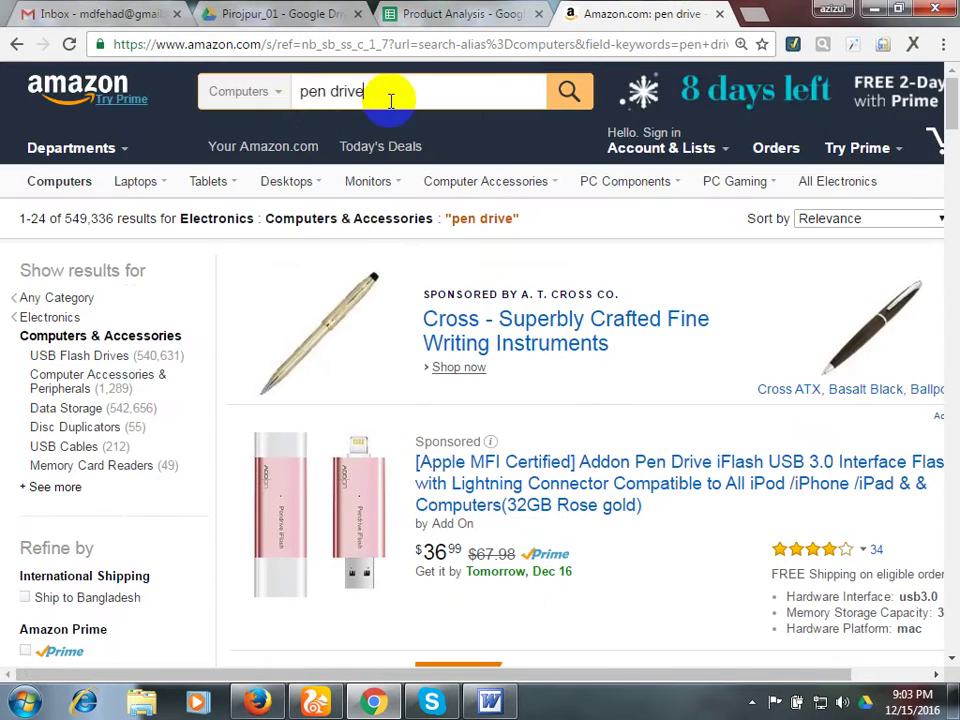
pyautogui.moveTo(391, 100); pyautogui.dragTo(296, 100)
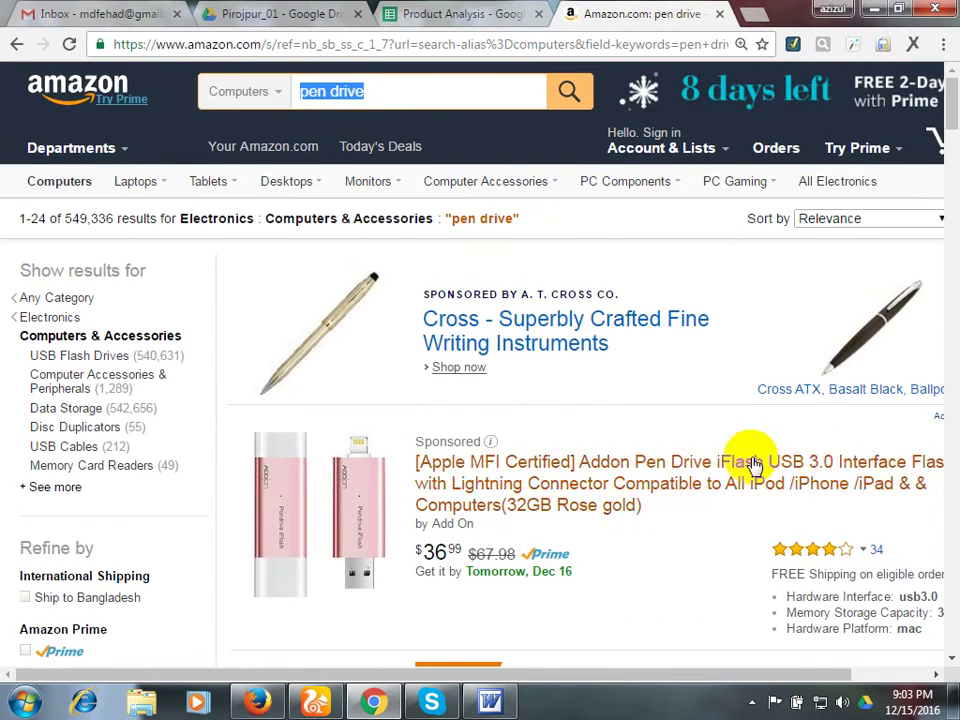
# Open the Samsung 32GB BAR (METAL) USB 3.0 Flash Drive product page in a new tab and close its duplicate tab.
pyautogui.scroll(-2, 489, 186)
pyautogui.scroll(-2, 465, 300)
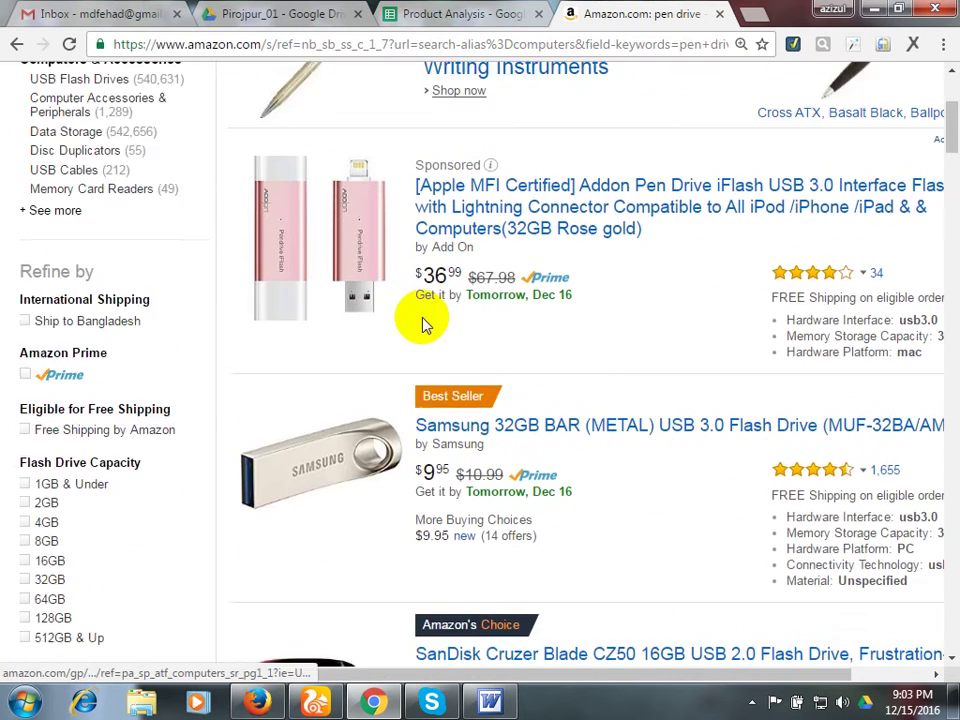
pyautogui.scroll(-1, 452, 340)
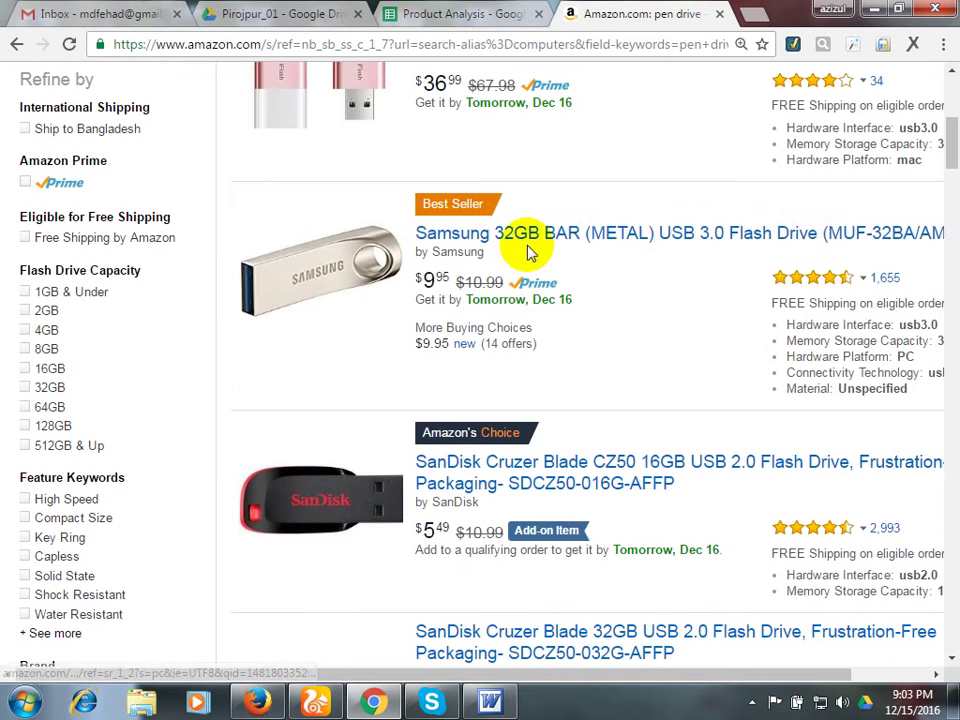
pyautogui.middleClick(525, 238)
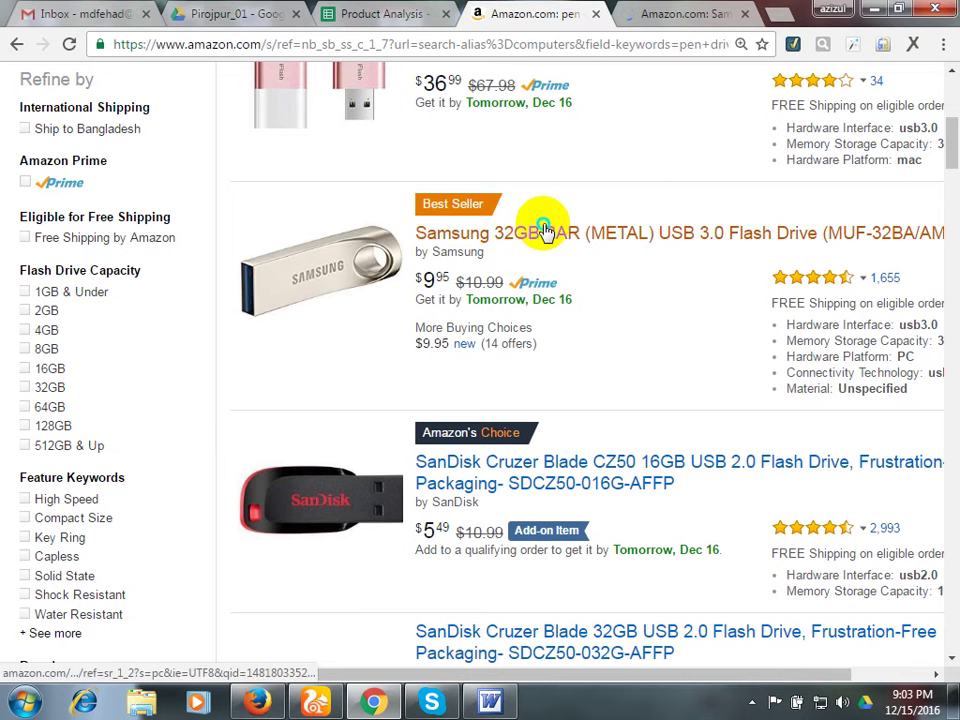
pyautogui.rightClick(566, 240)
pyautogui.click(475, 240)
pyautogui.rightClick(475, 240)
pyautogui.click(500, 245)
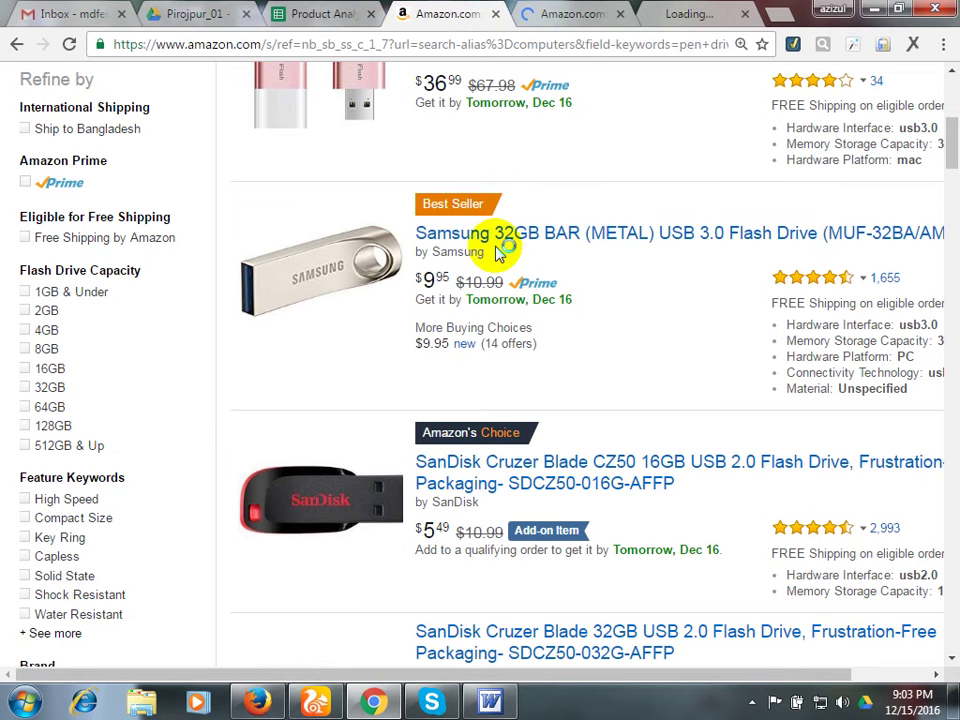
pyautogui.click(557, 13)
pyautogui.scroll(-1, 433, 284)
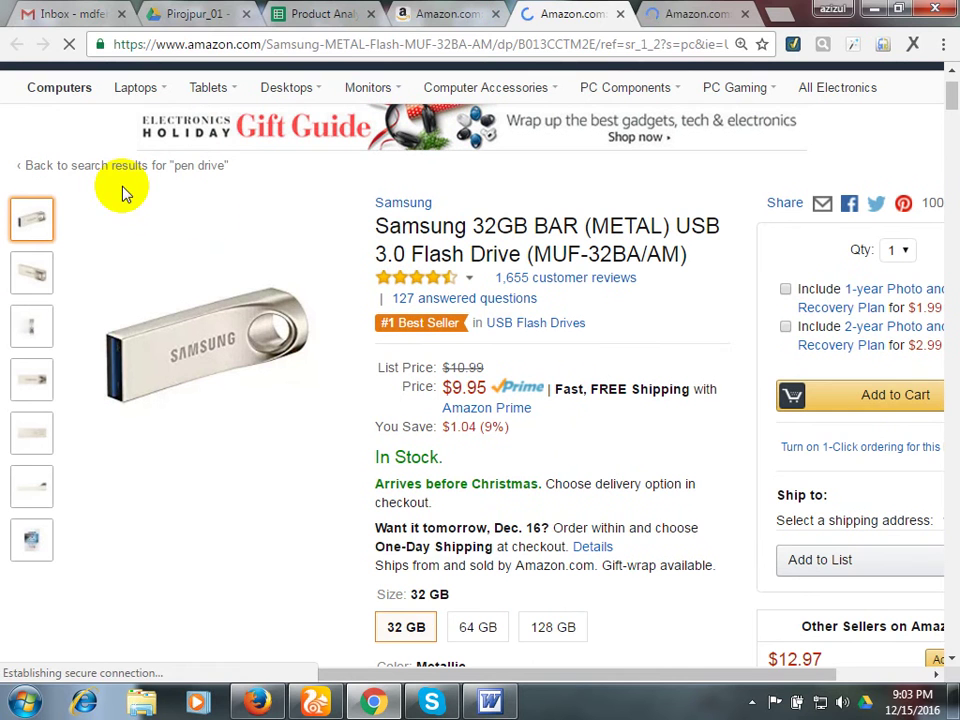
pyautogui.click(744, 13)
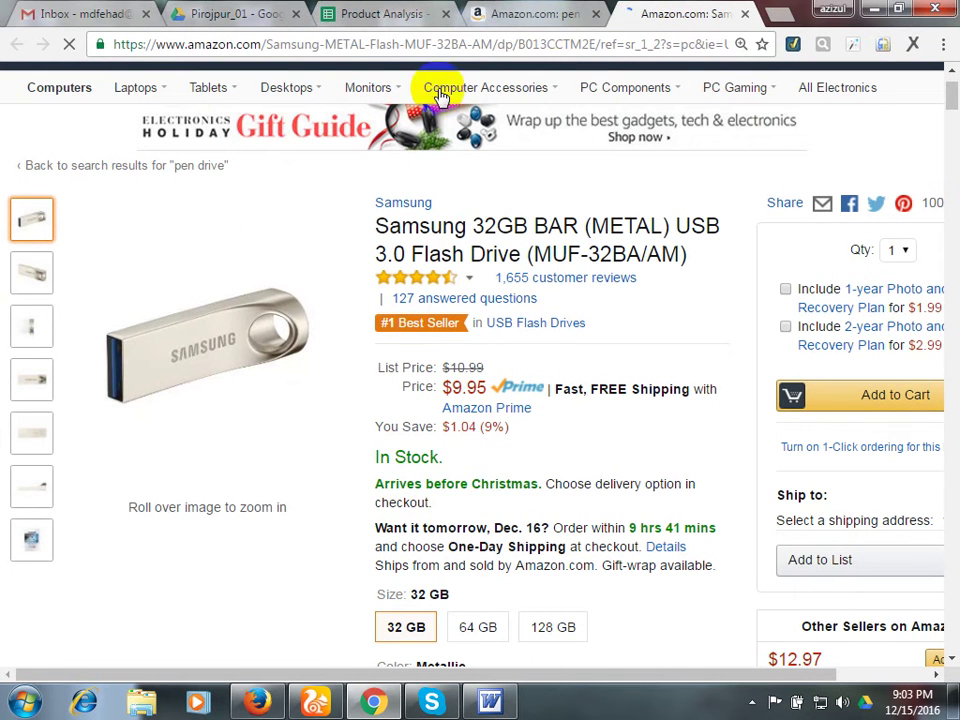
# Copy the brand name Samsung from the flash drive's product page into cell A4 of the Product Analysis sheet.
pyautogui.click(400, 28)
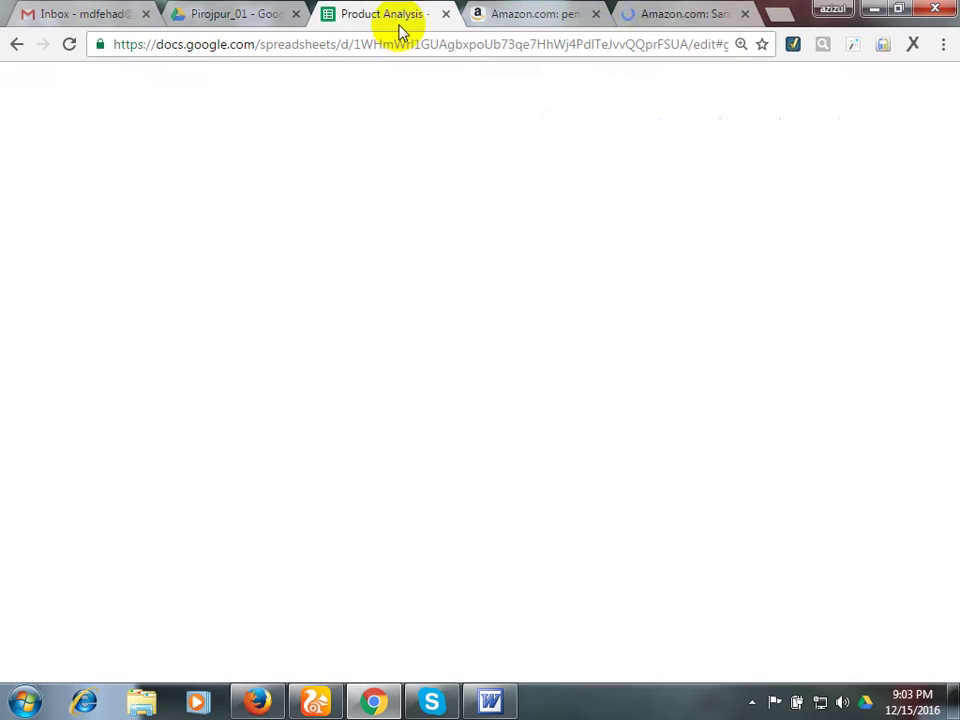
pyautogui.click(117, 380)
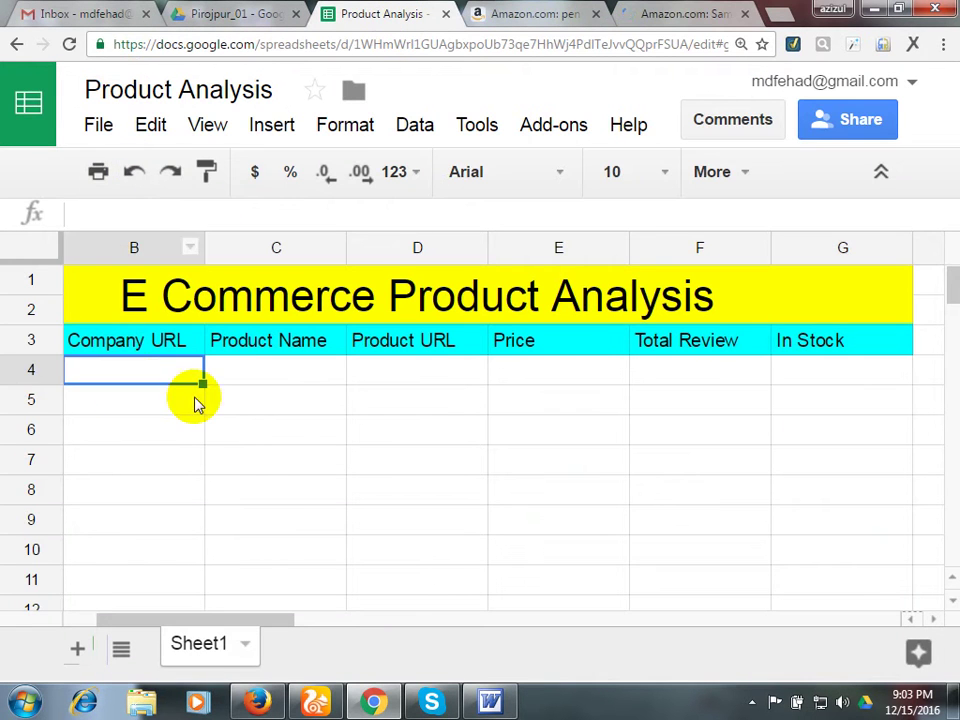
pyautogui.press('Left')
pyautogui.click(665, 15)
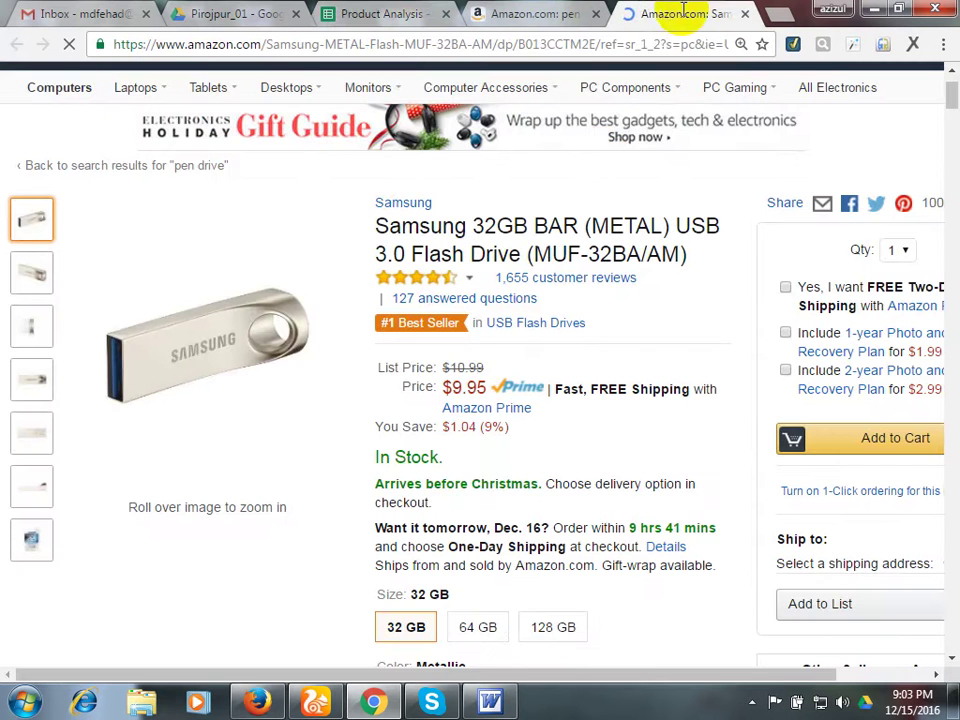
pyautogui.scroll(2, 369, 218)
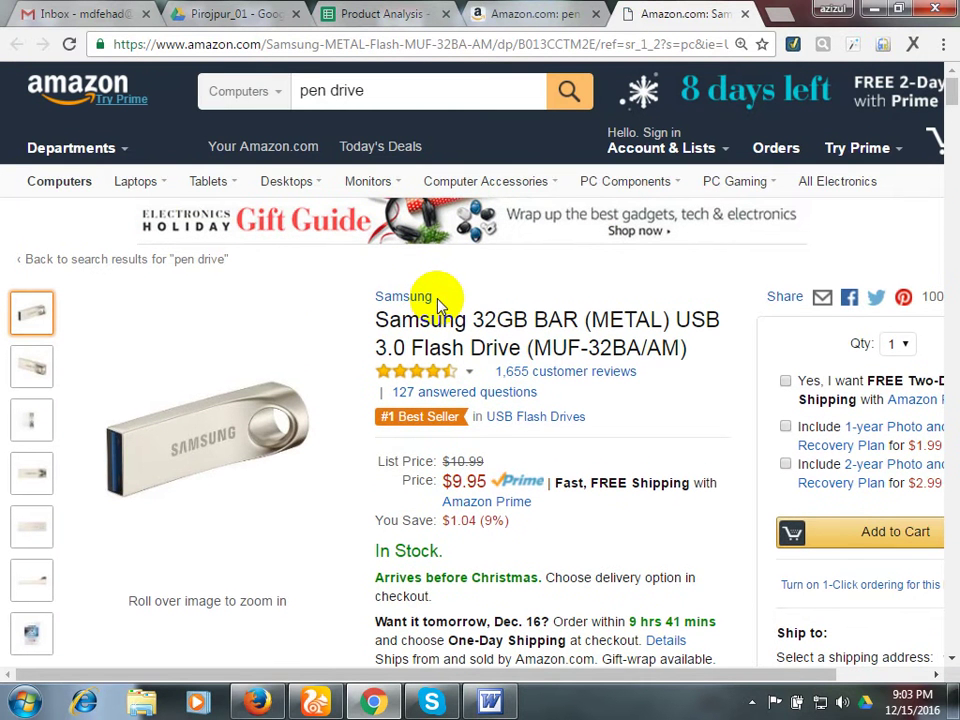
pyautogui.doubleClick(360, 298)
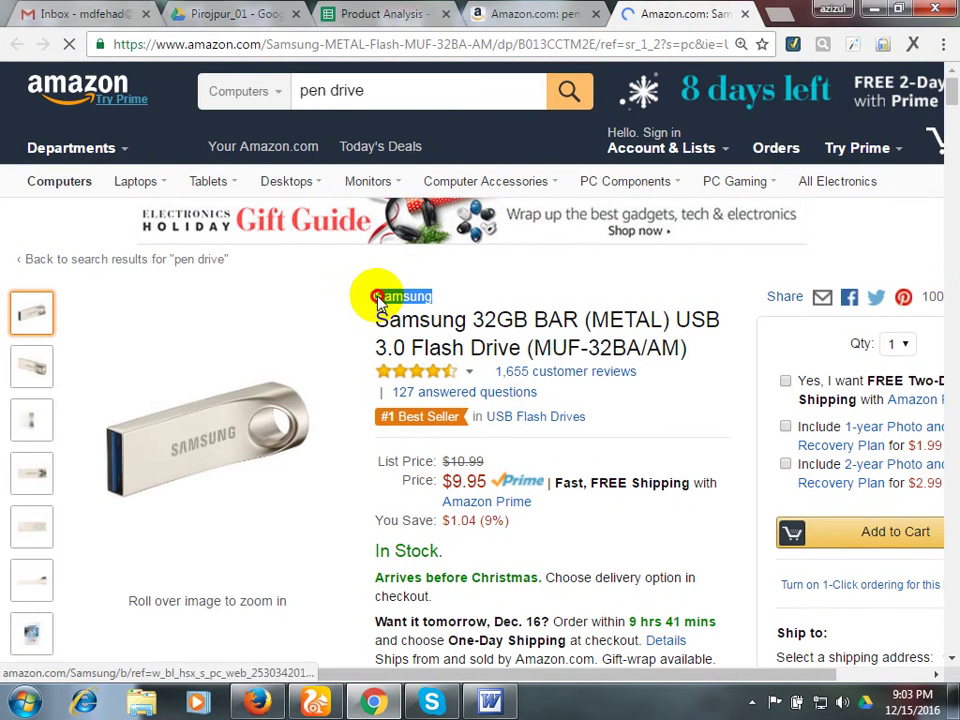
pyautogui.rightClick(385, 304)
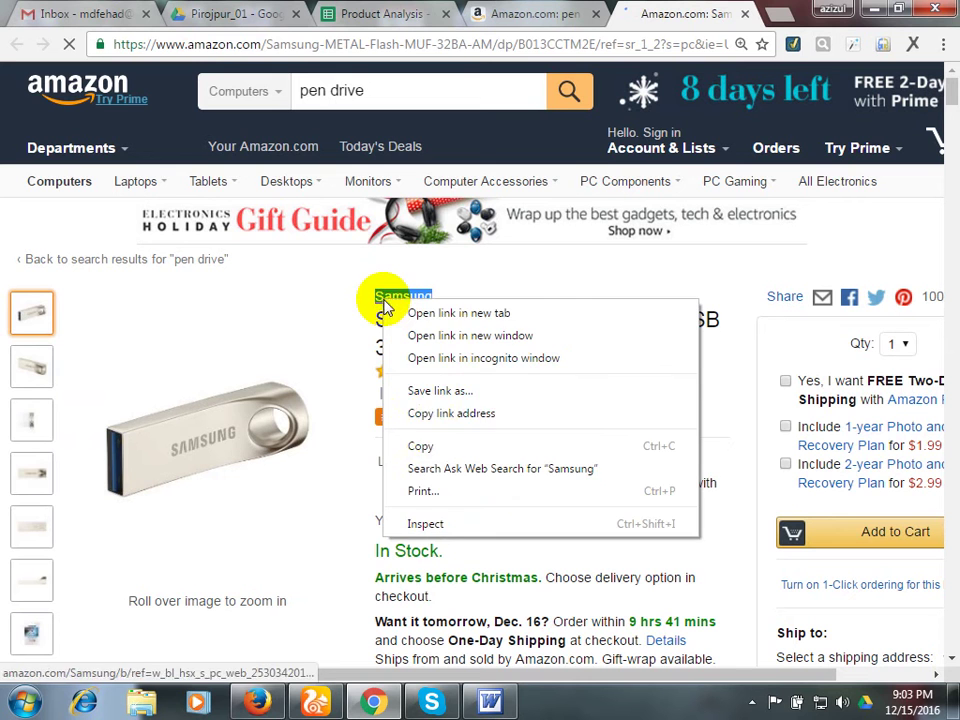
pyautogui.click(425, 446)
pyautogui.click(378, 12)
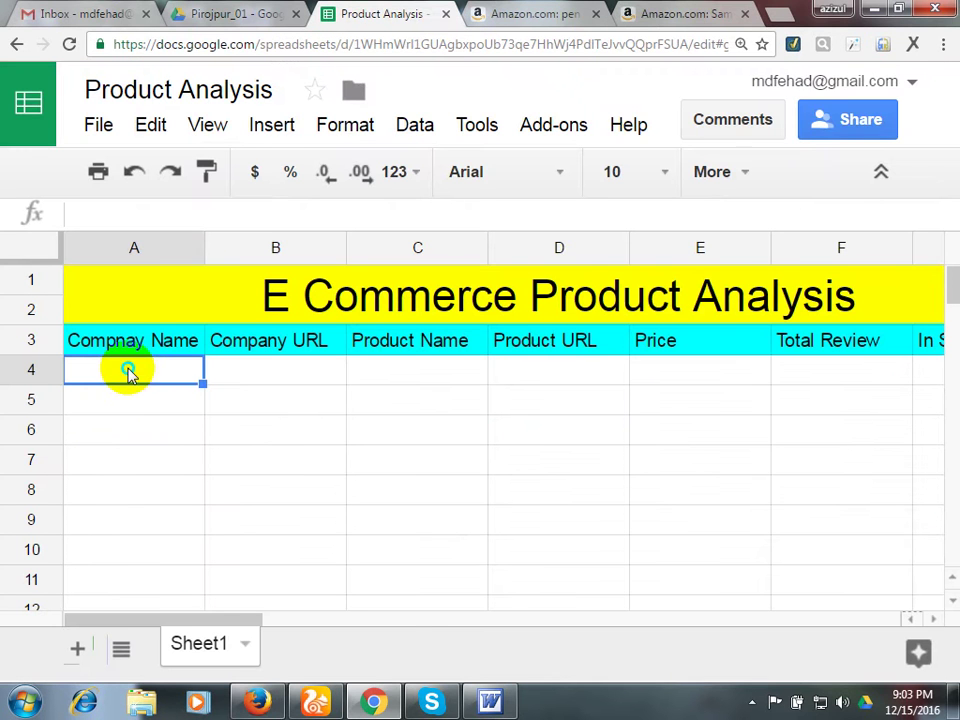
pyautogui.rightClick(128, 370)
pyautogui.click(178, 470)
pyautogui.click(274, 440)
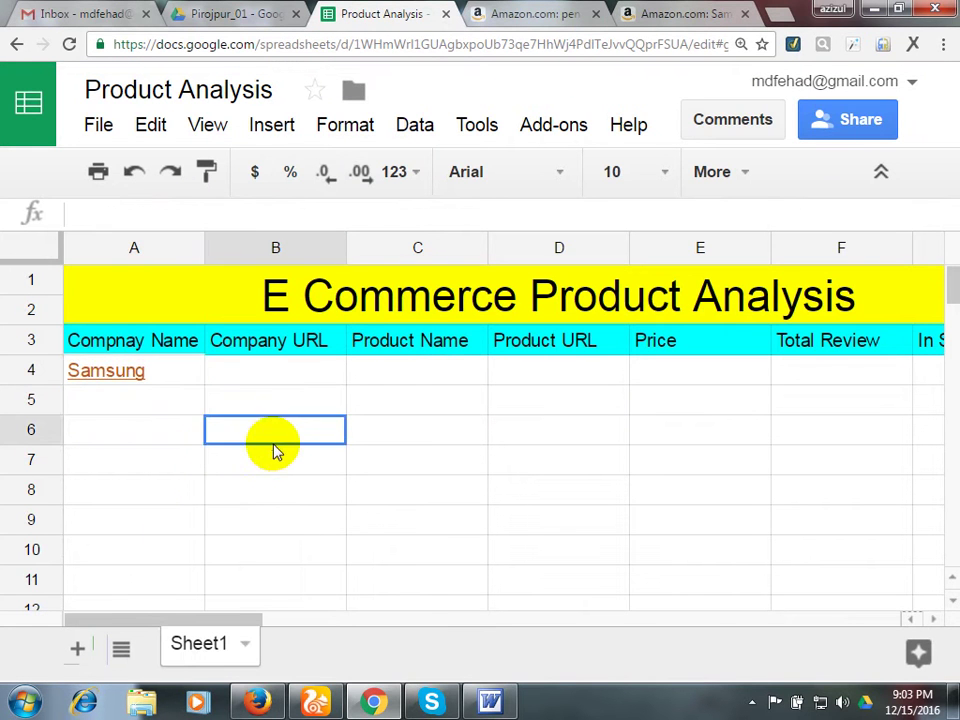
# Select cell B4 under Company URL, and open the Samsung brand page linked from the flash drive's product page in a new tab.
pyautogui.click(250, 348)
pyautogui.click(255, 368)
pyautogui.click(690, 13)
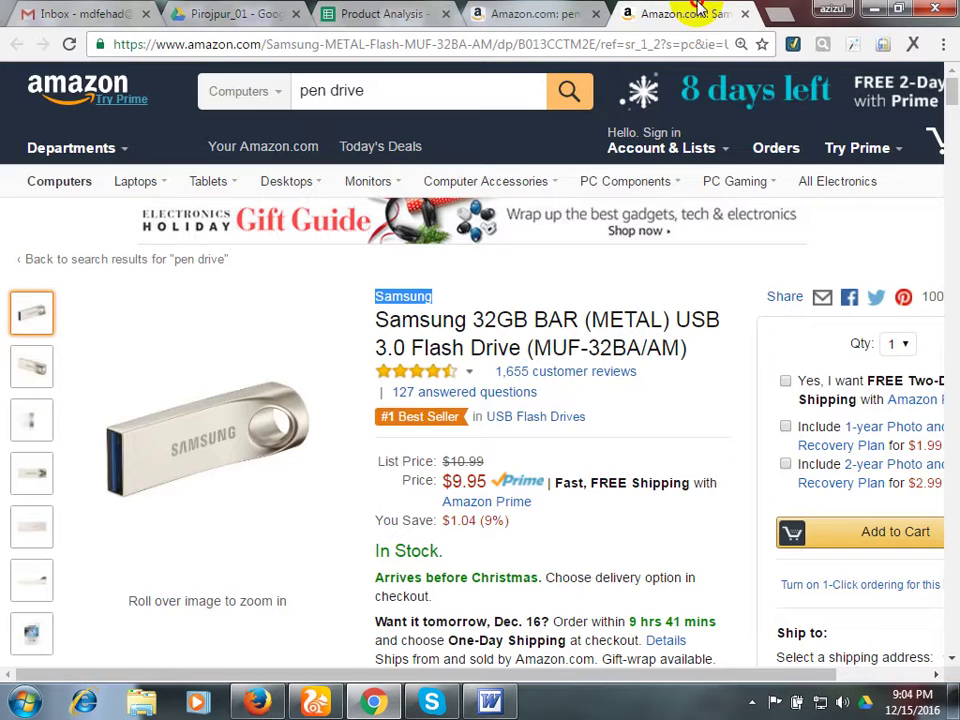
pyautogui.rightClick(403, 297)
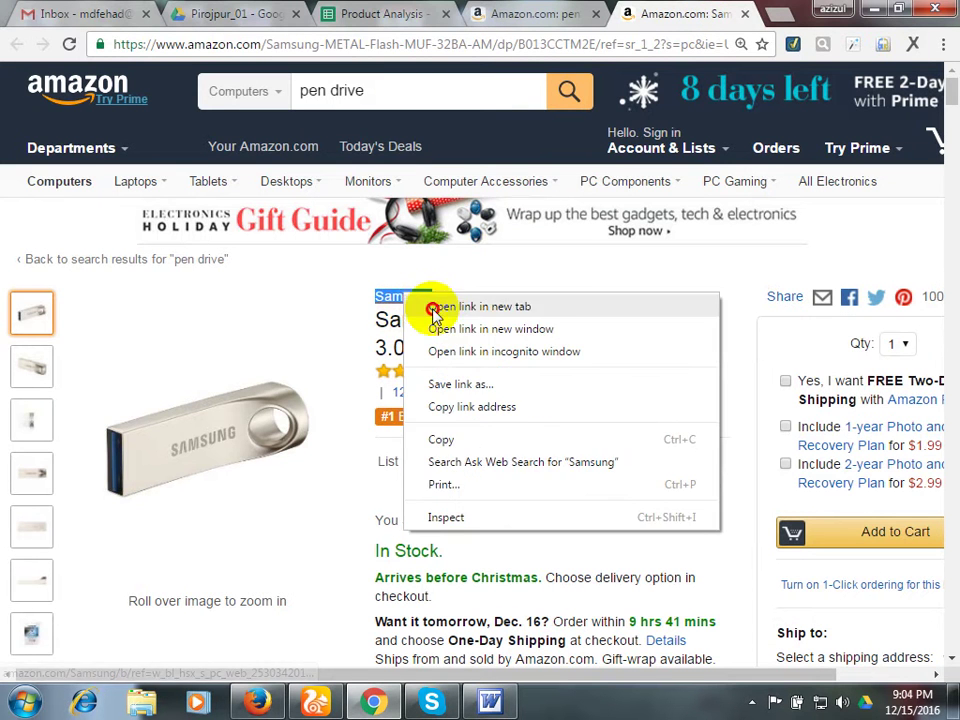
pyautogui.click(428, 306)
pyautogui.click(671, 13)
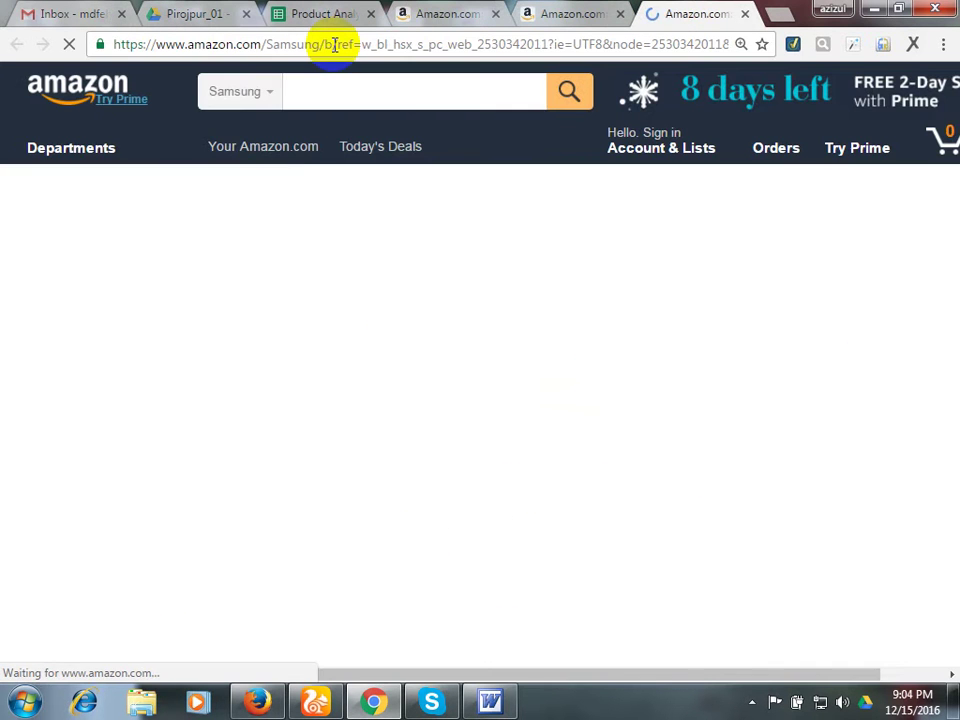
# Look over the Samsung brand page and copy its full web address.
pyautogui.scroll(-7, 452, 304)
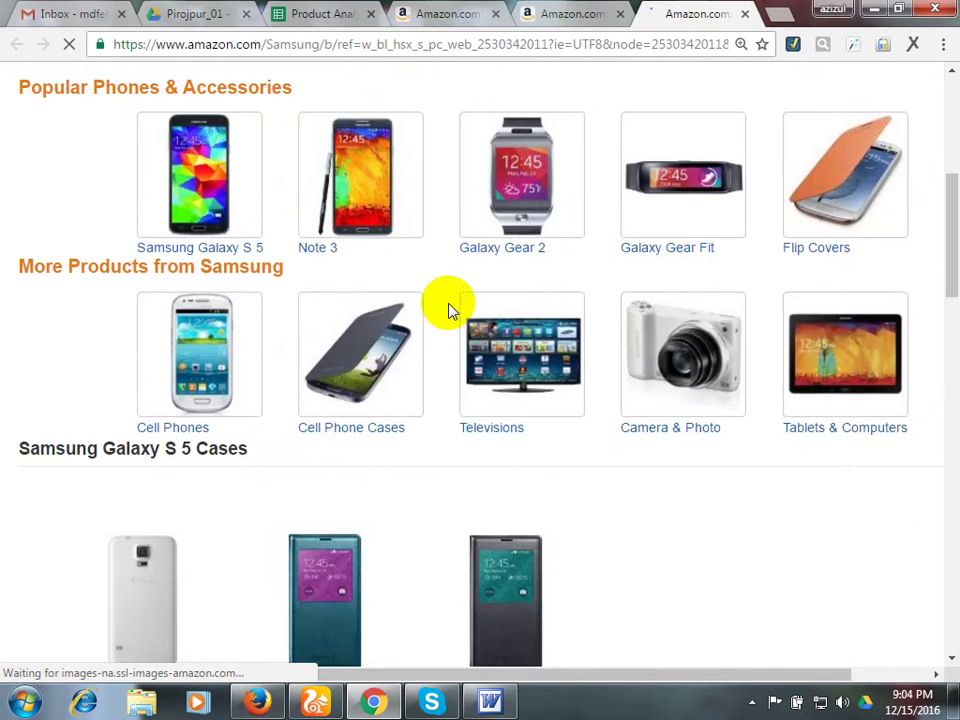
pyautogui.scroll(-8, 435, 335)
pyautogui.scroll(15, 405, 345)
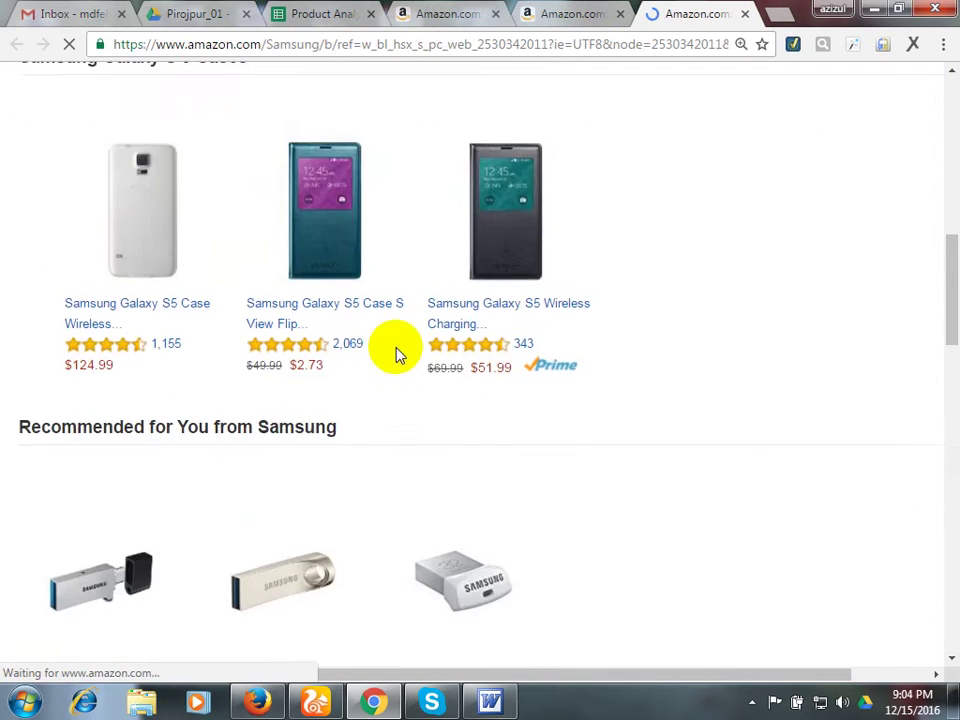
pyautogui.click(347, 43)
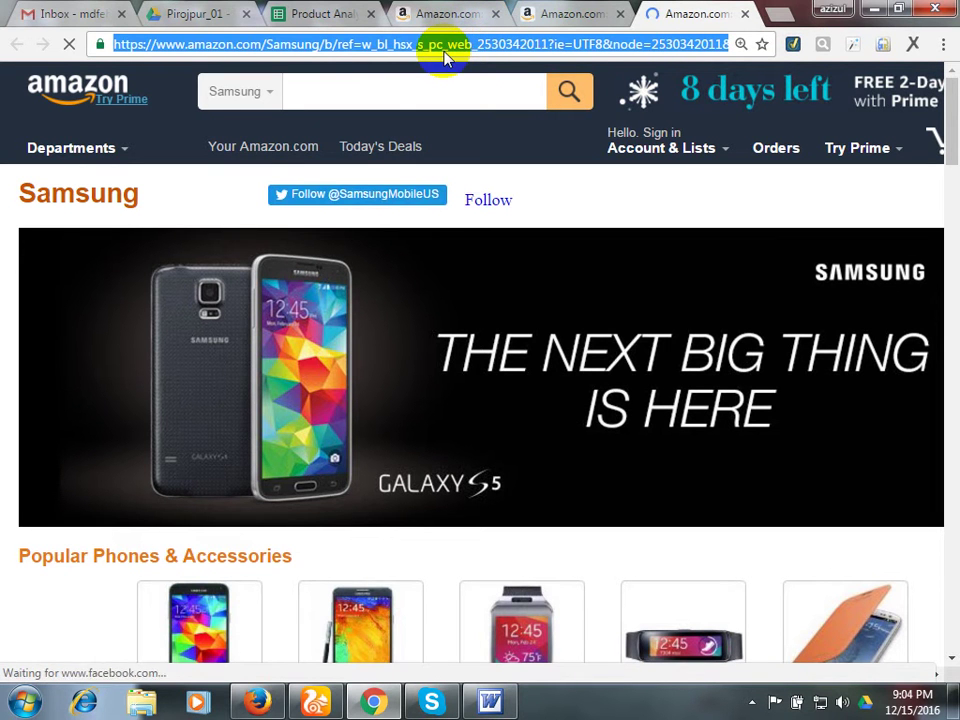
# Open the goo.gl URL shortener in a new browser tab.
pyautogui.click(779, 18)
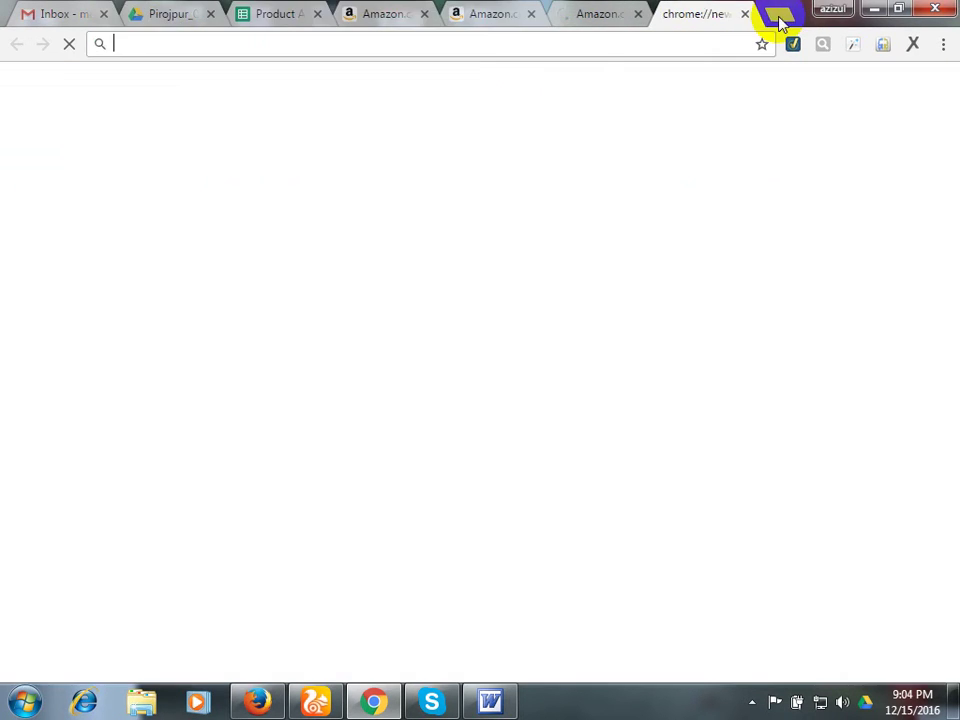
pyautogui.write('goo,')
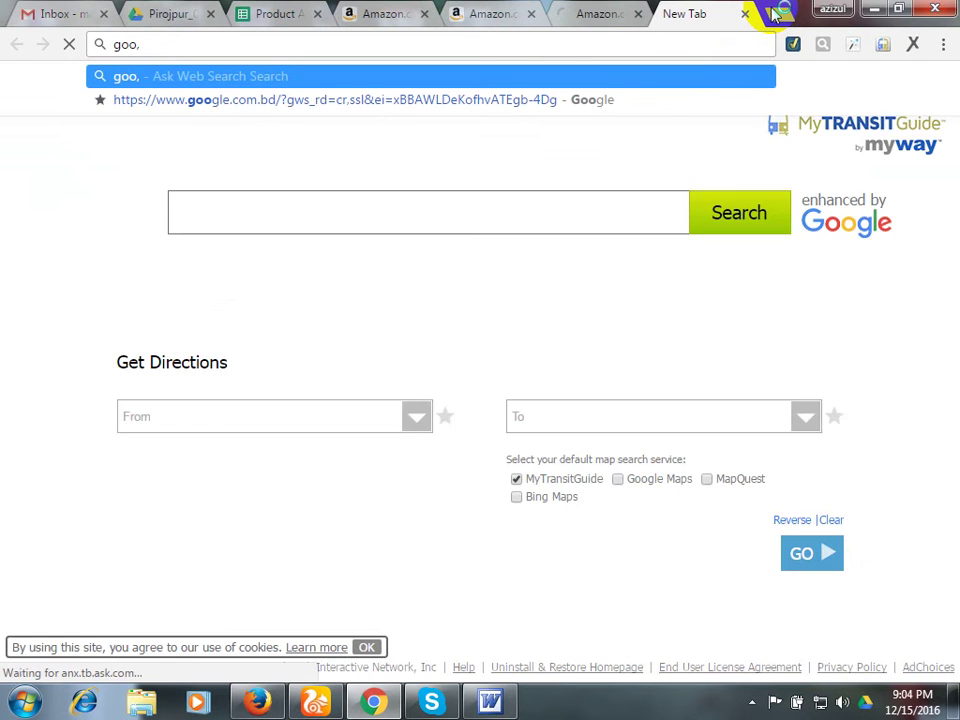
pyautogui.press('BackSpace')
pyautogui.write('.gl')
pyautogui.press('Return')
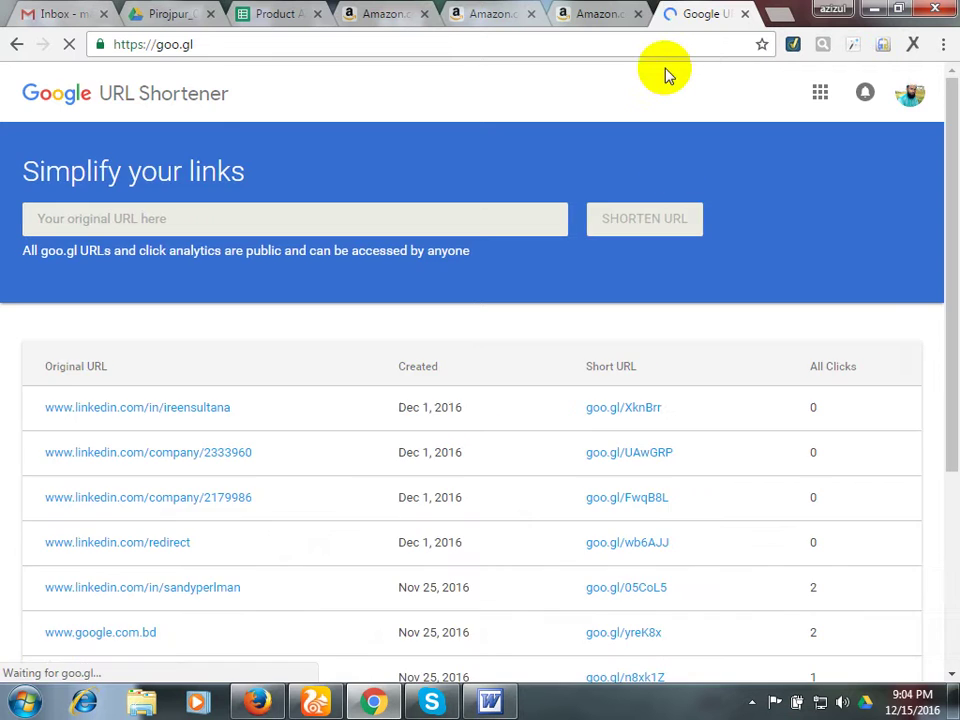
# Shorten the Samsung brand page's web address with the URL shortener and copy the short link.
pyautogui.click(620, 13)
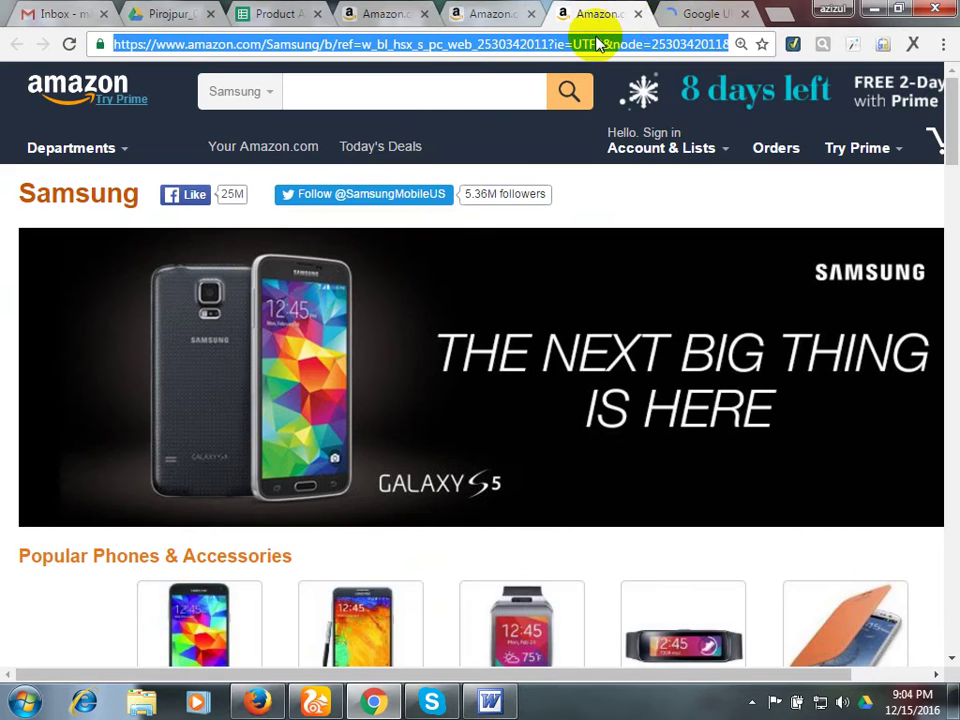
pyautogui.click(698, 13)
pyautogui.click(338, 212)
pyautogui.hotkey('ctrl', 'v')
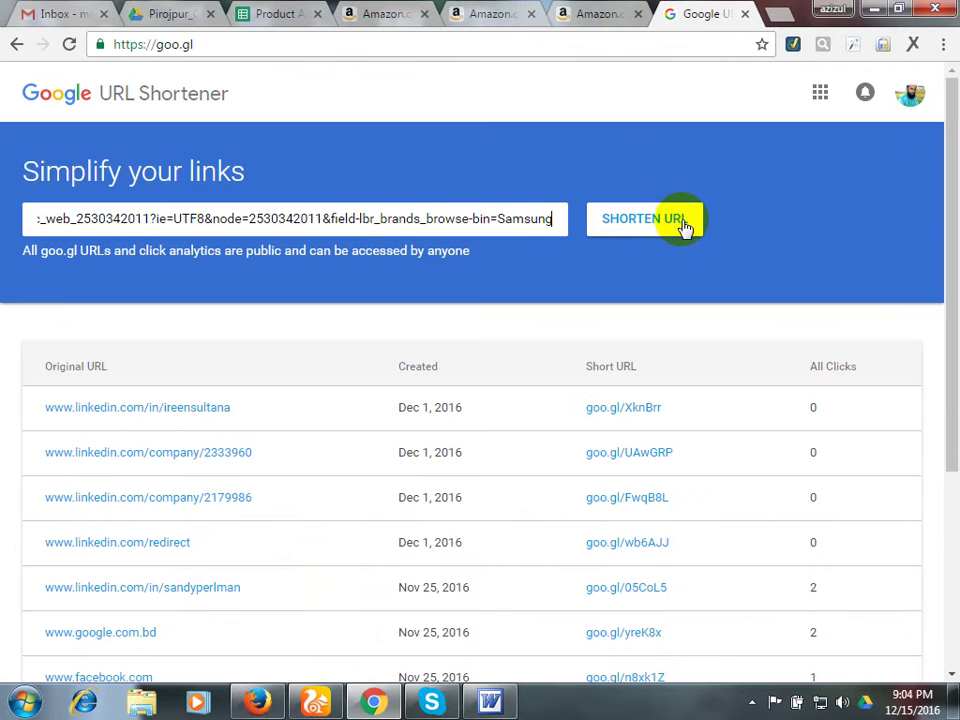
pyautogui.click(653, 221)
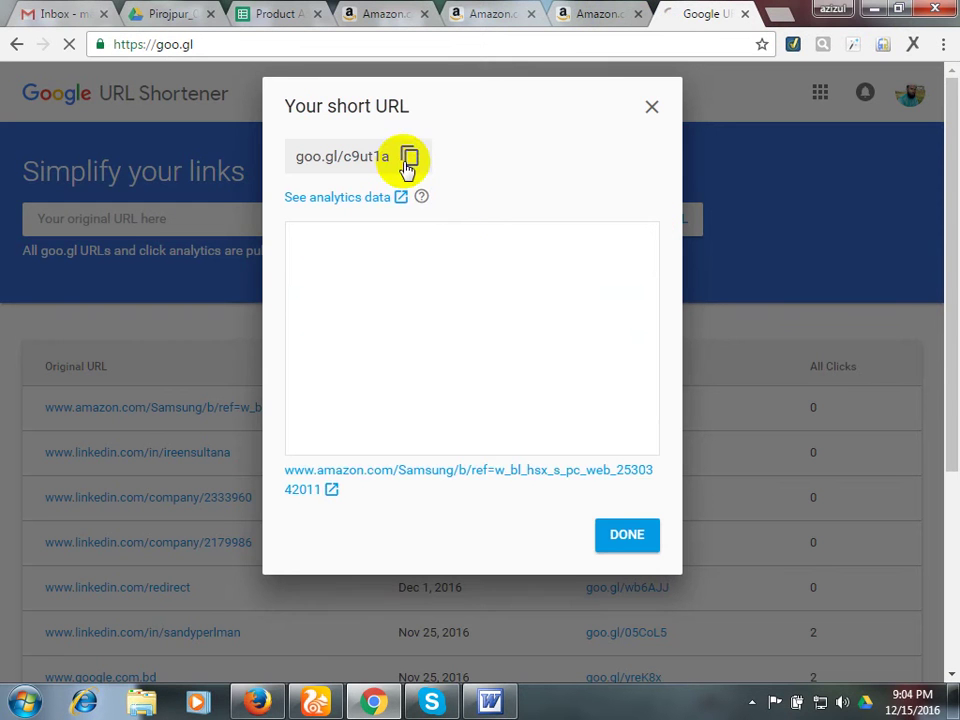
pyautogui.click(408, 157)
pyautogui.click(306, 11)
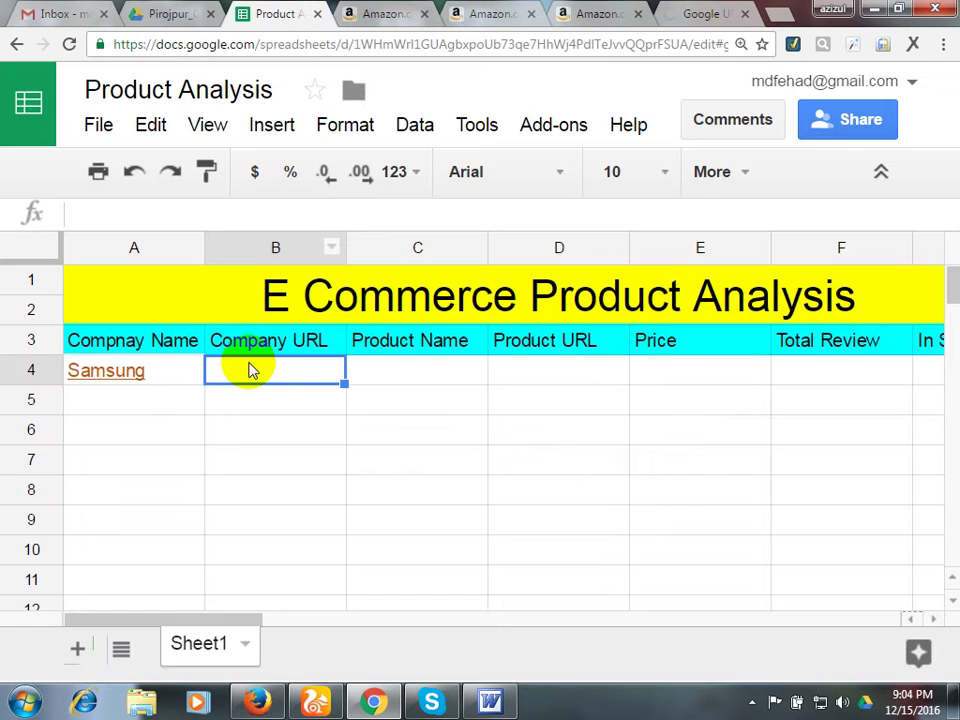
pyautogui.hotkey('ctrl', 'v')
pyautogui.click(362, 440)
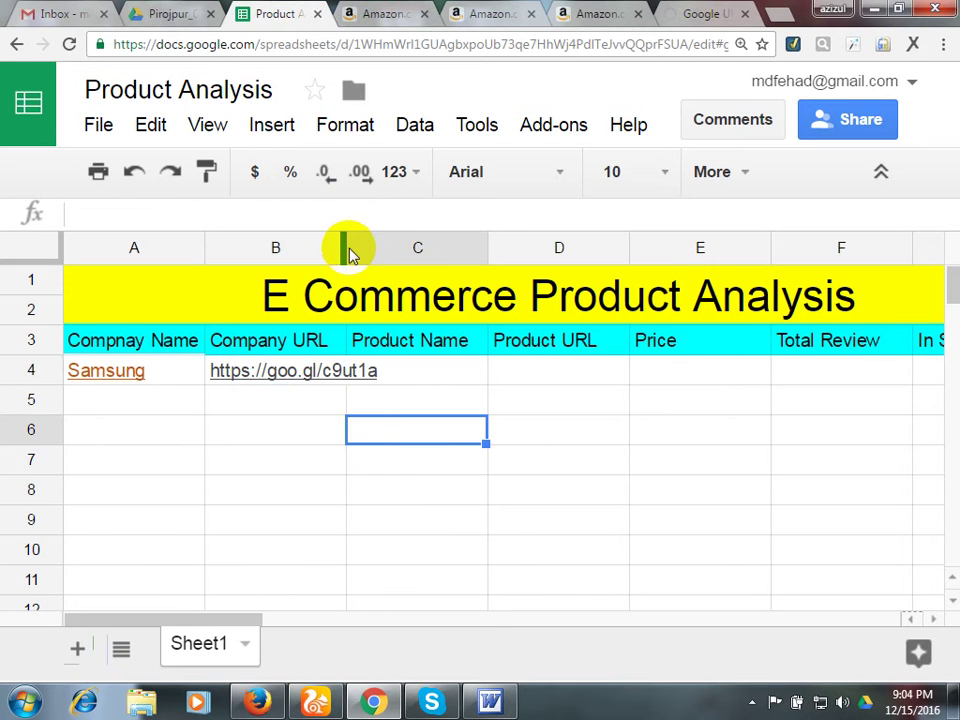
pyautogui.moveTo(348, 247); pyautogui.dragTo(392, 247)
# Copy the product name "Samsung 32GB BAR (METAL) USB 3.0 Flash Drive (MUF-32BA/AM)" from its product page into cell C4.
pyautogui.click(466, 10)
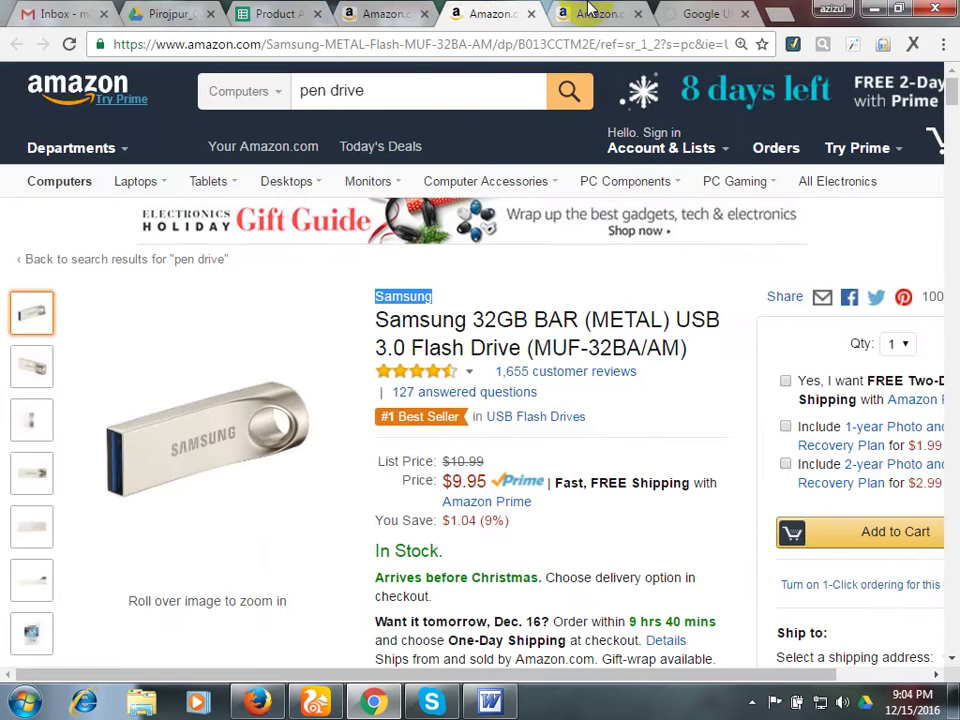
pyautogui.click(590, 10)
pyautogui.click(531, 15)
pyautogui.scroll(-1, 444, 305)
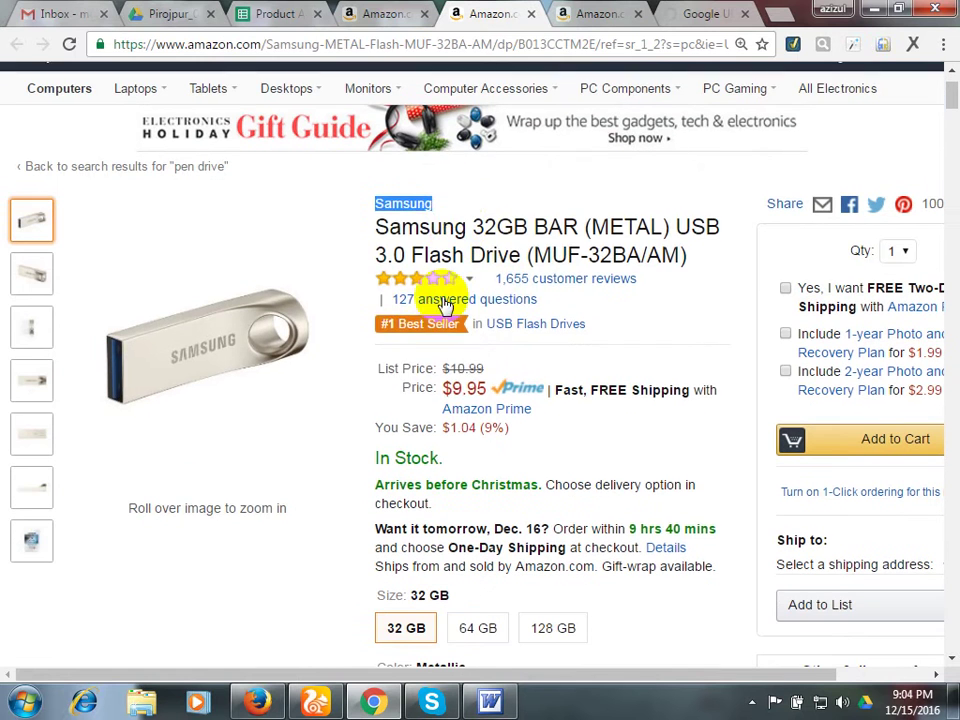
pyautogui.moveTo(372, 222); pyautogui.dragTo(704, 262)
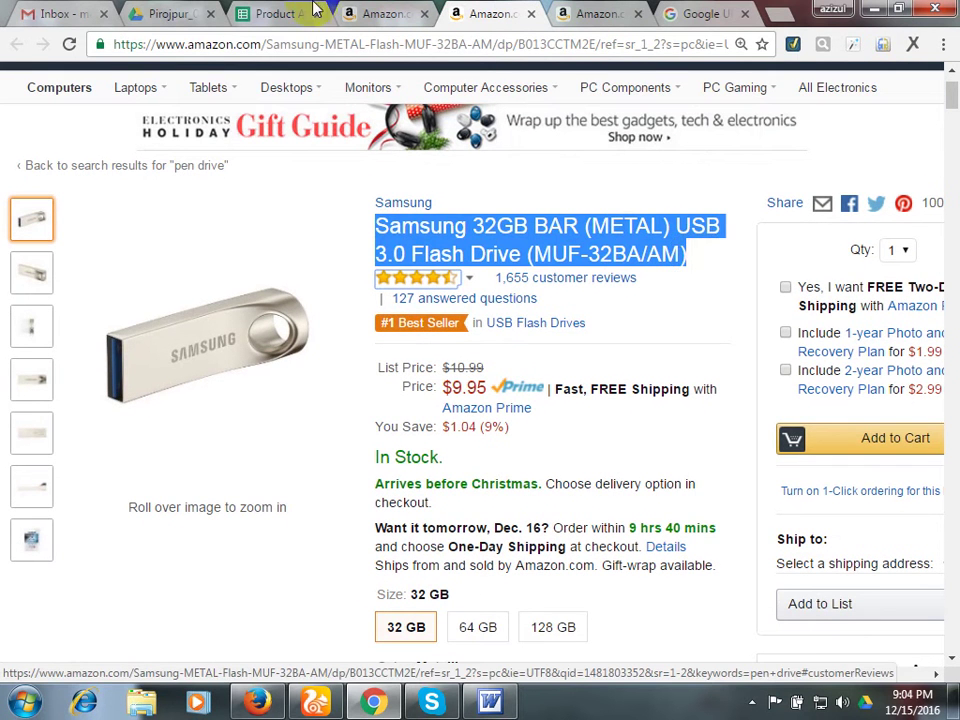
pyautogui.click(240, 12)
pyautogui.doubleClick(429, 371)
pyautogui.hotkey('ctrl', 'v')
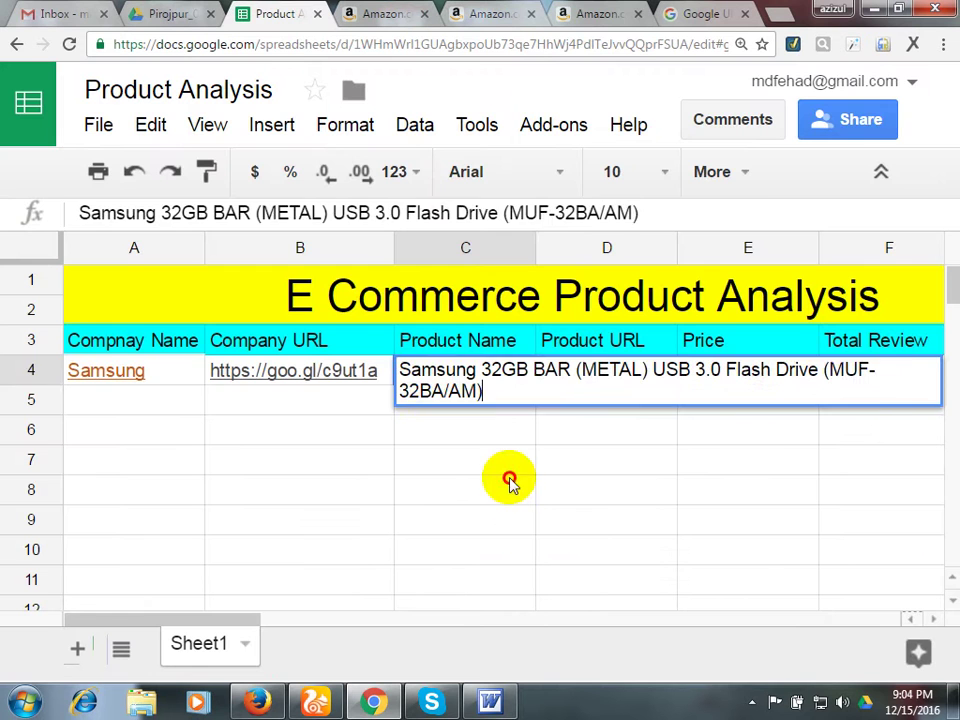
pyautogui.click(510, 485)
# Copy the full web address of the Samsung 32GB flash drive's product page.
pyautogui.click(585, 12)
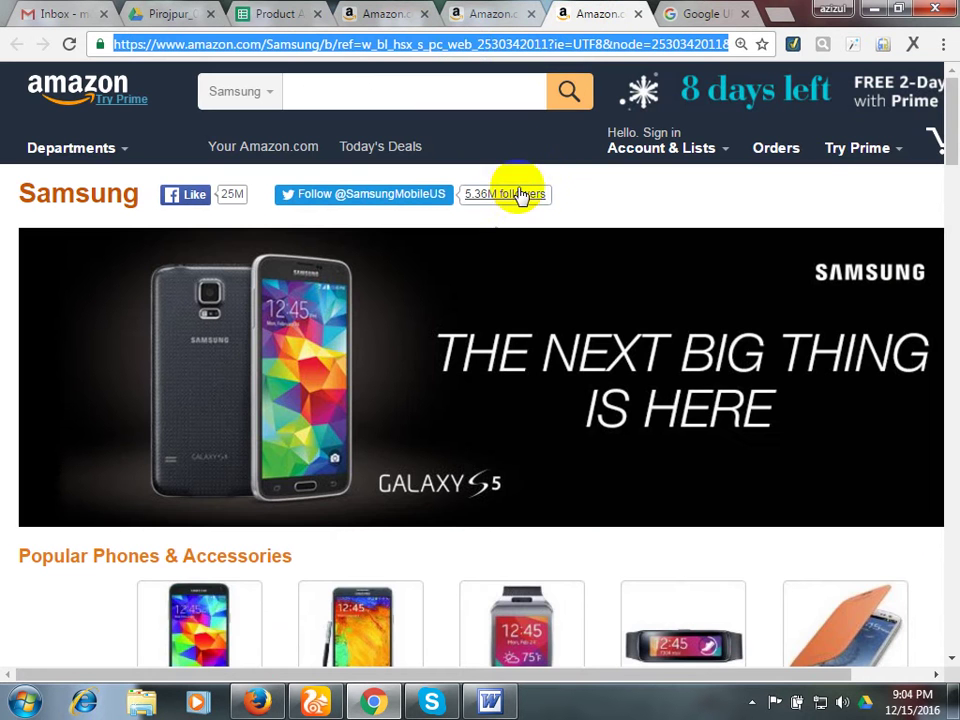
pyautogui.click(467, 12)
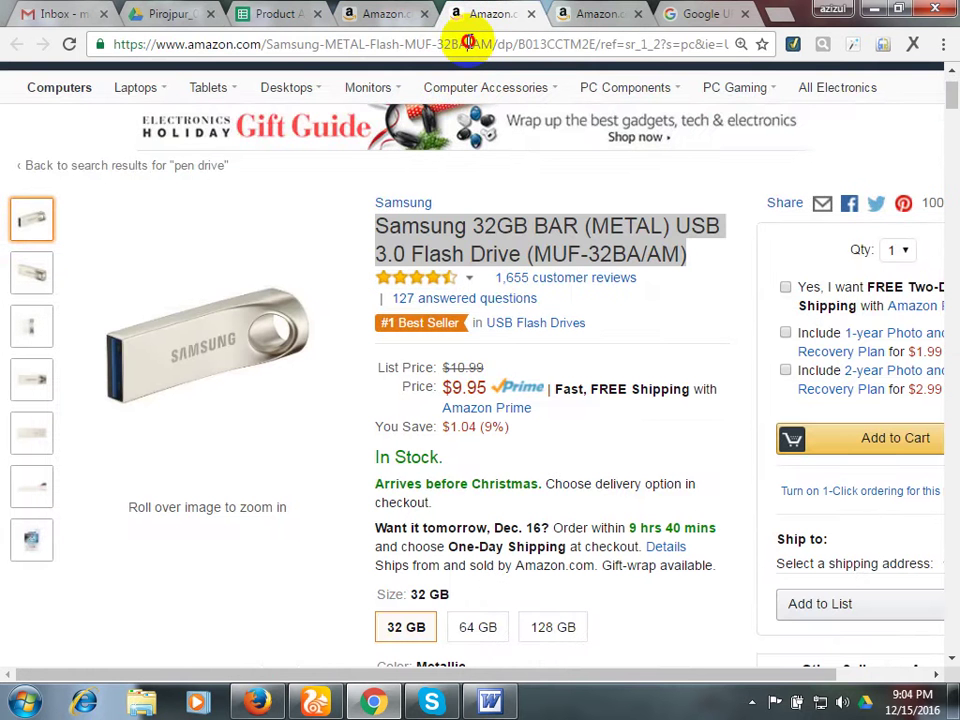
pyautogui.click(471, 44)
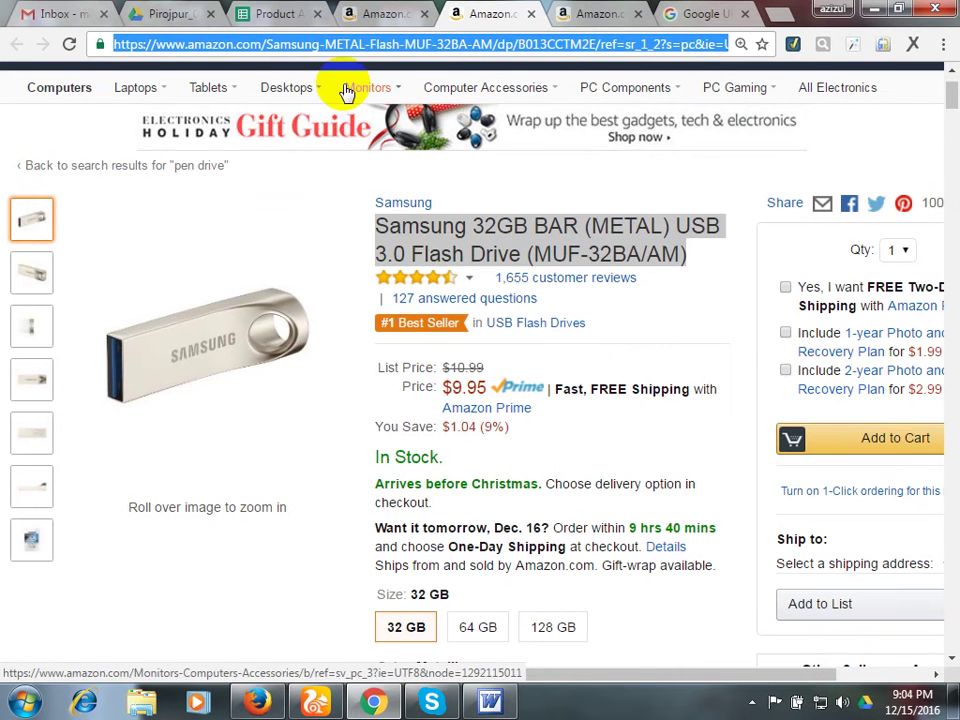
pyautogui.click(272, 13)
pyautogui.doubleClick(580, 368)
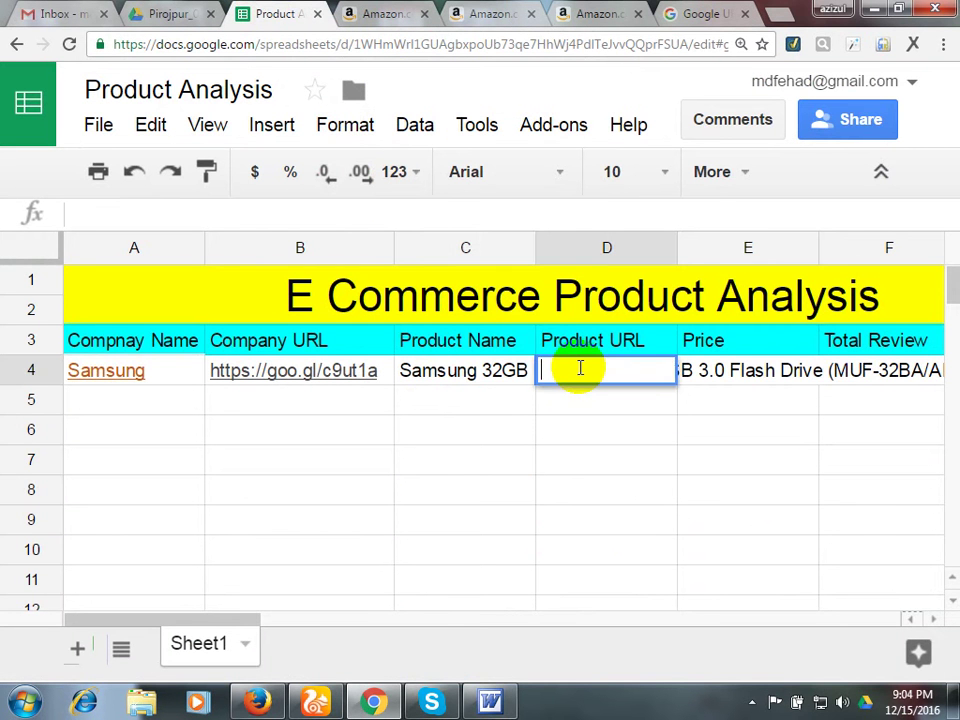
pyautogui.hotkey('ctrl', 'v')
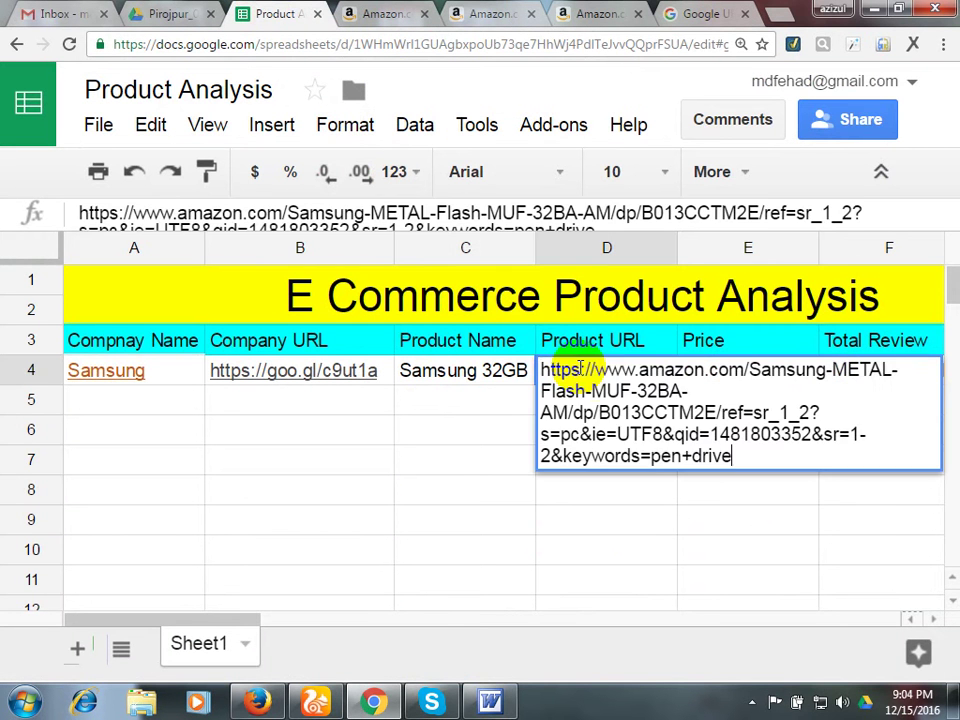
pyautogui.click(606, 580)
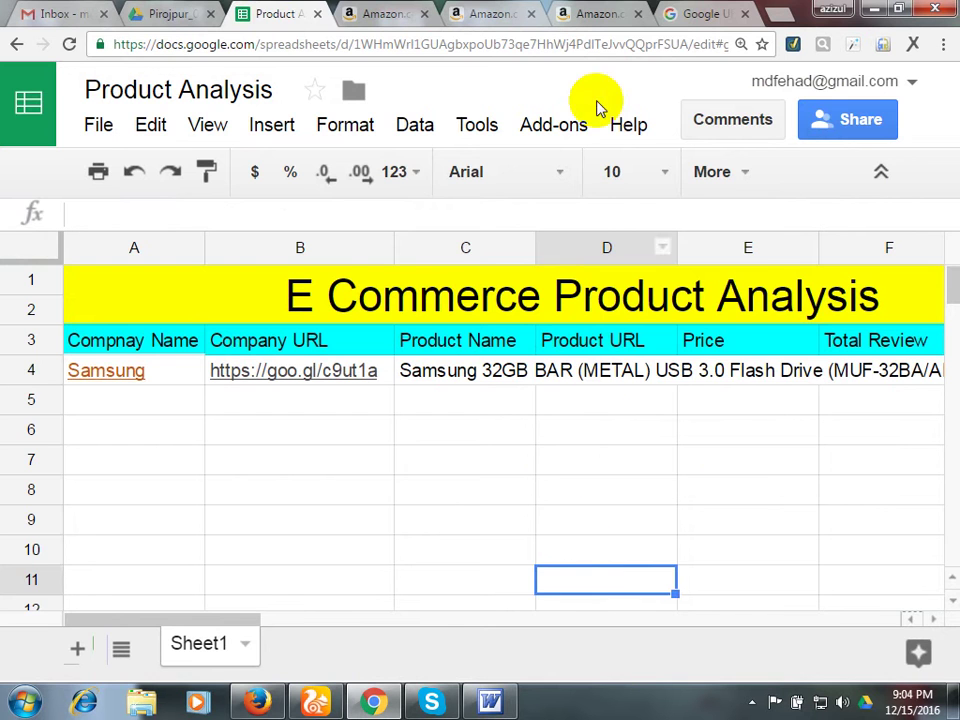
# Shorten the flash drive product page's web address with the URL shortener and copy the short link.
pyautogui.click(703, 13)
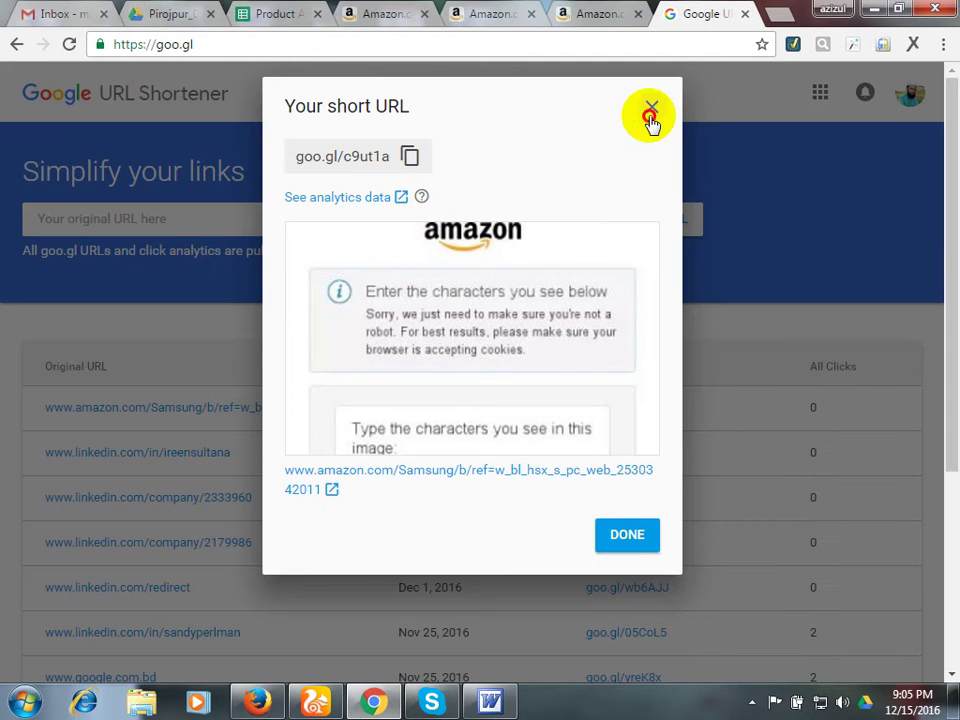
pyautogui.click(651, 110)
pyautogui.hotkey('ctrl', 'v')
pyautogui.click(647, 220)
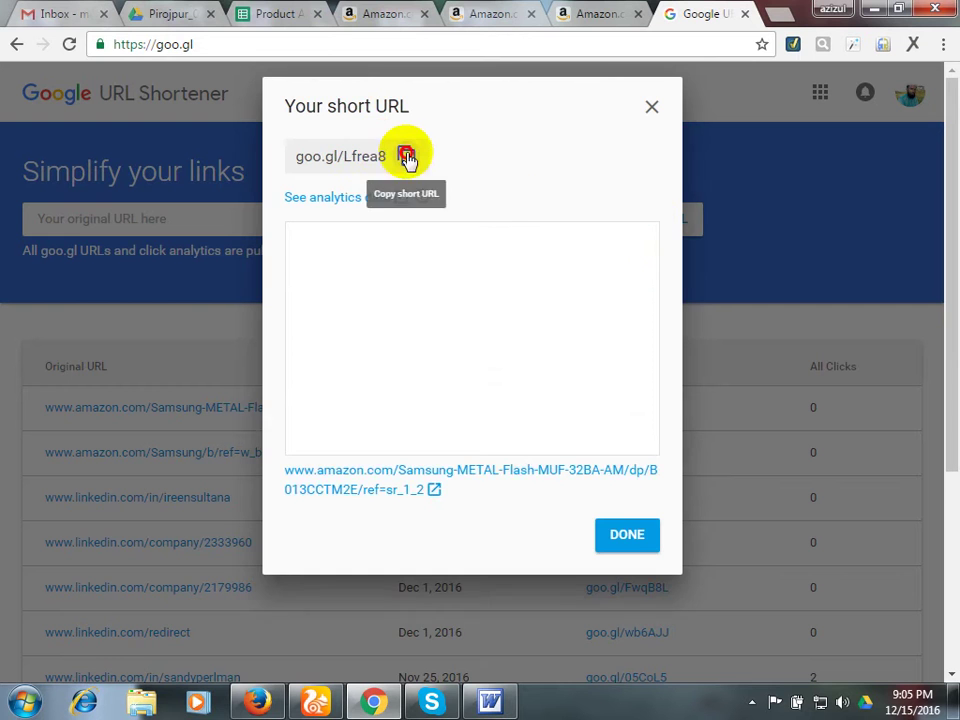
pyautogui.click(407, 157)
pyautogui.click(478, 12)
pyautogui.click(385, 14)
pyautogui.click(258, 12)
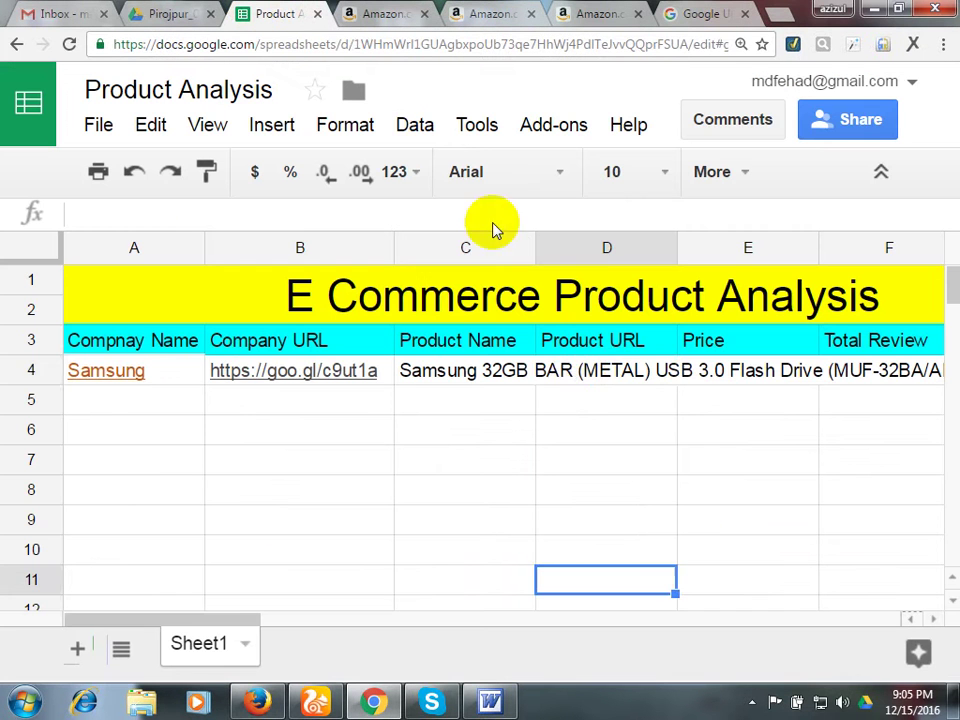
pyautogui.doubleClick(579, 373)
pyautogui.hotkey('ctrl', 'v')
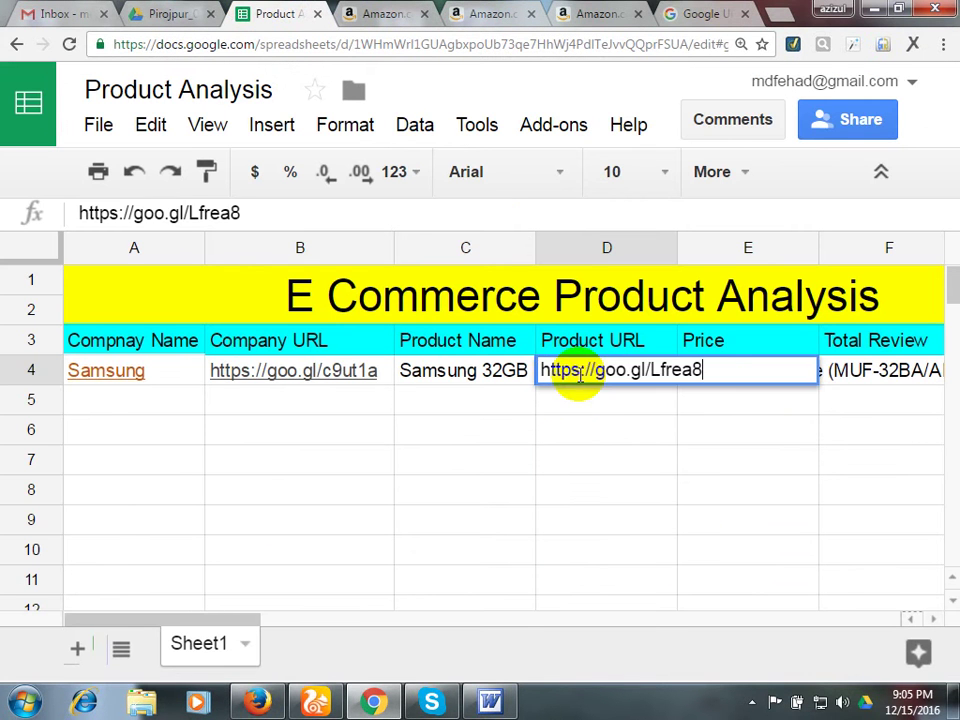
pyautogui.click(602, 482)
# Copy the current price $9.95 from the flash drive's product page into cell E4 under Price.
pyautogui.click(735, 374)
pyautogui.click(480, 12)
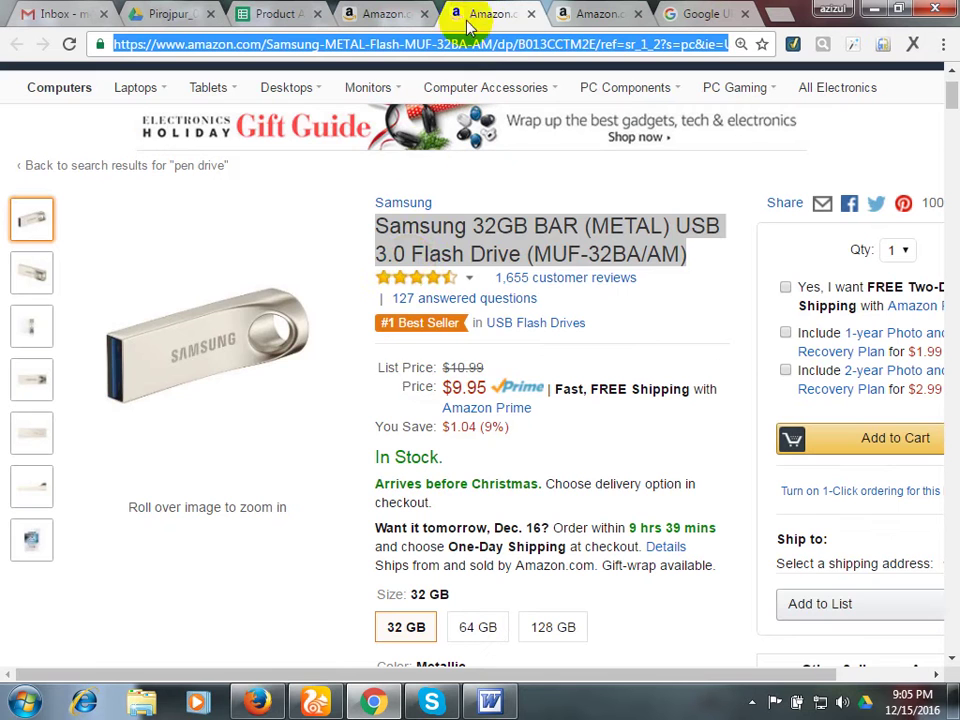
pyautogui.moveTo(400, 305)
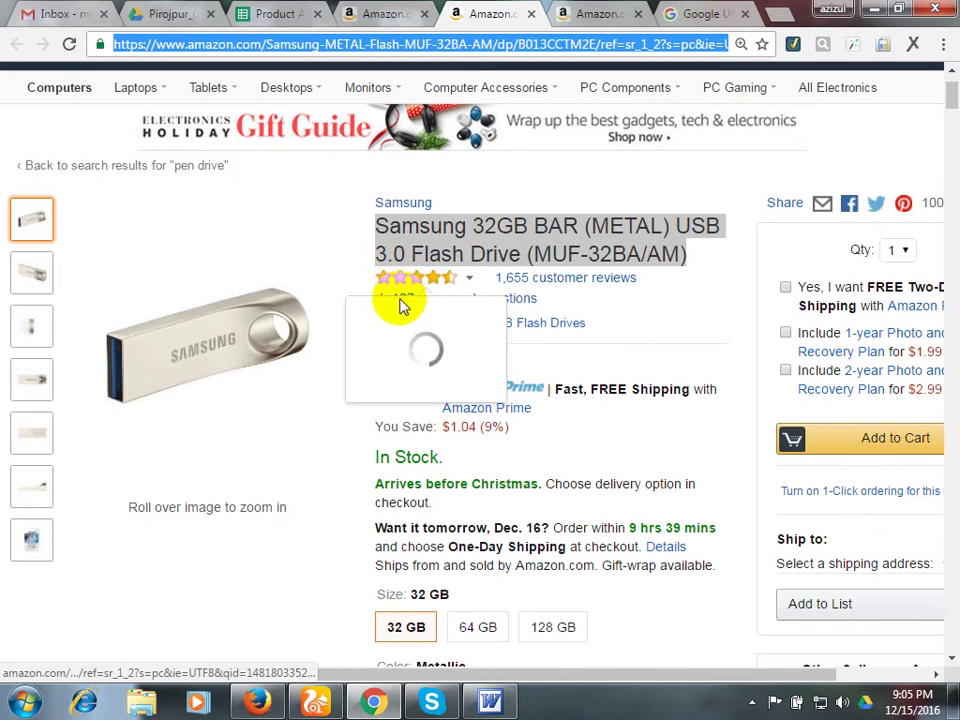
pyautogui.click(422, 252)
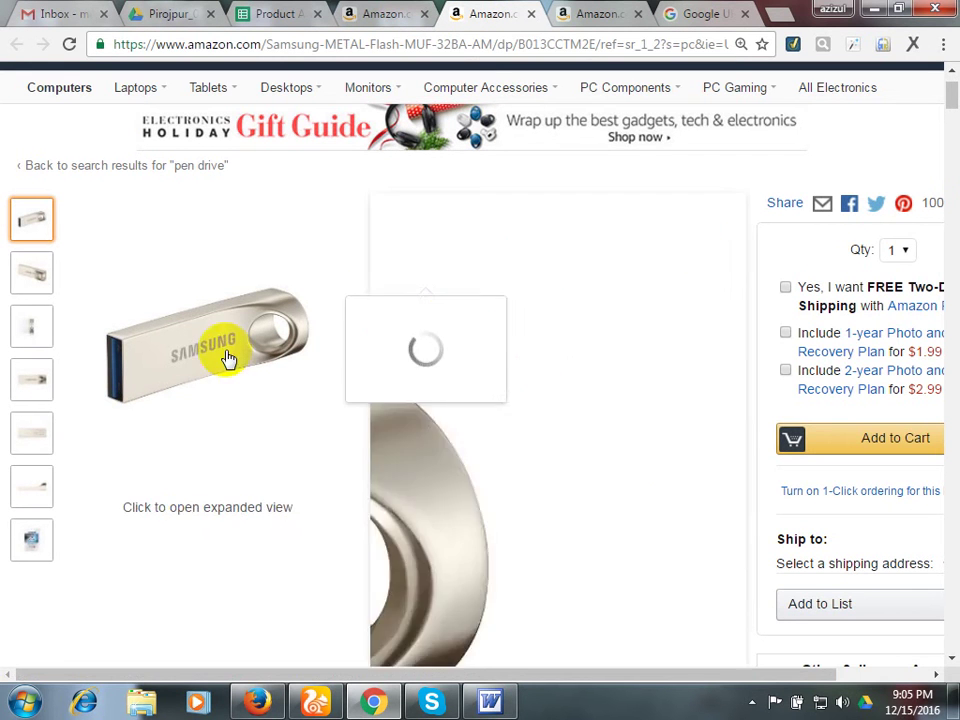
pyautogui.scroll(-2, 497, 411)
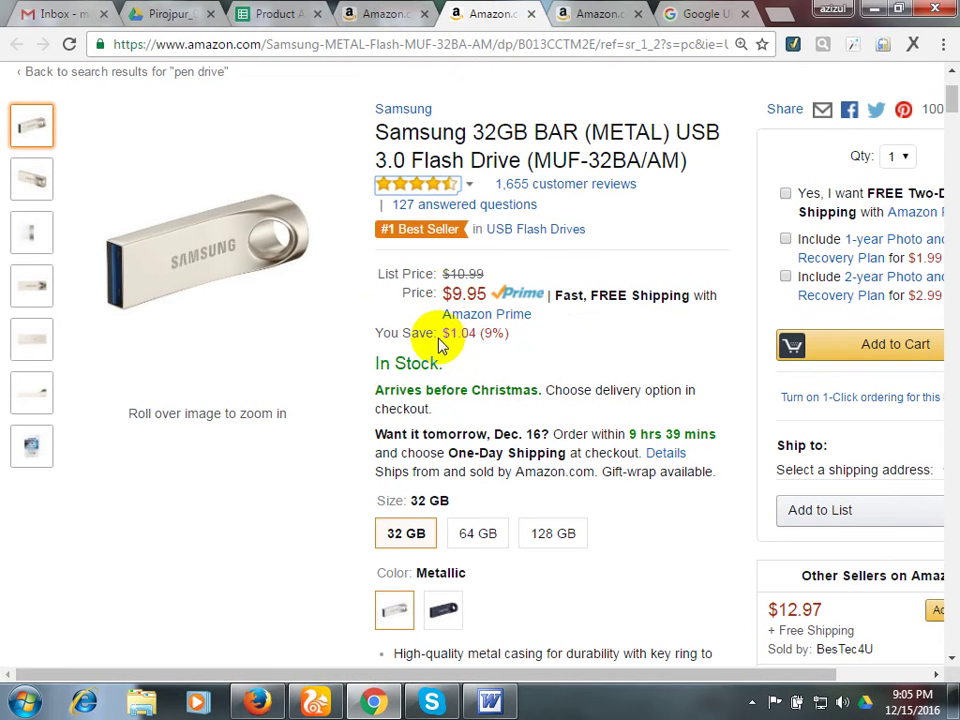
pyautogui.moveTo(443, 294); pyautogui.dragTo(500, 296)
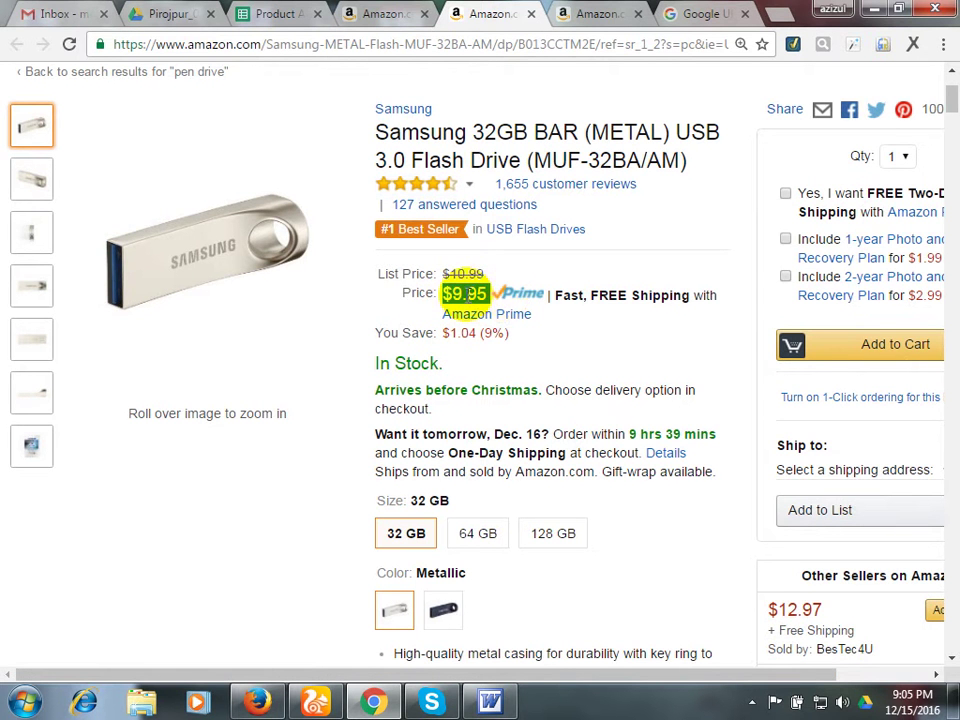
pyautogui.rightClick(453, 303)
pyautogui.click(493, 310)
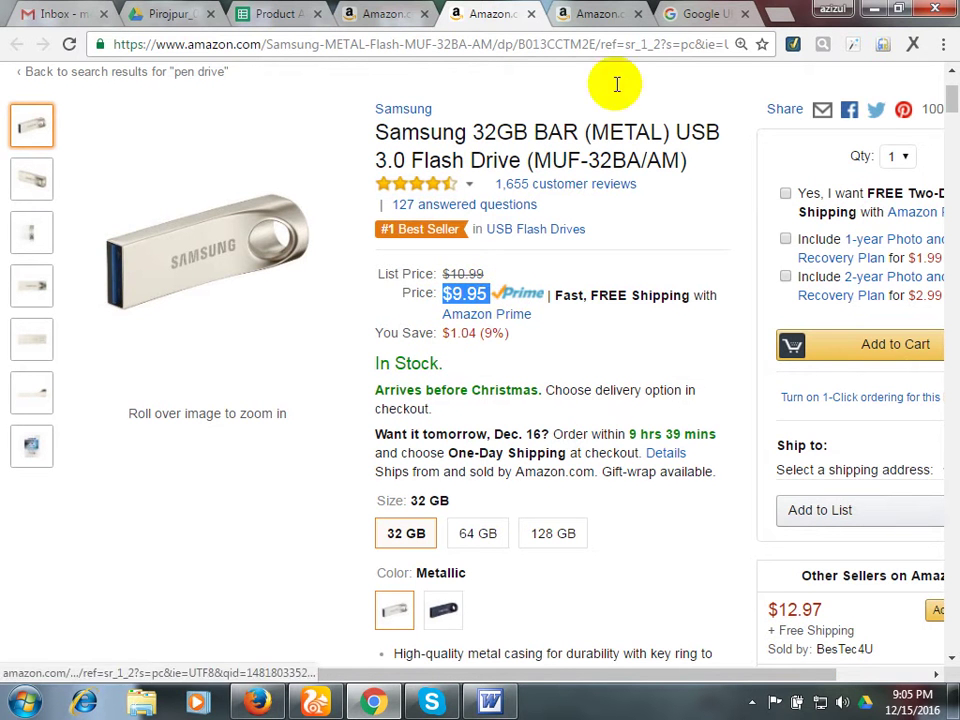
pyautogui.click(300, 13)
pyautogui.rightClick(750, 367)
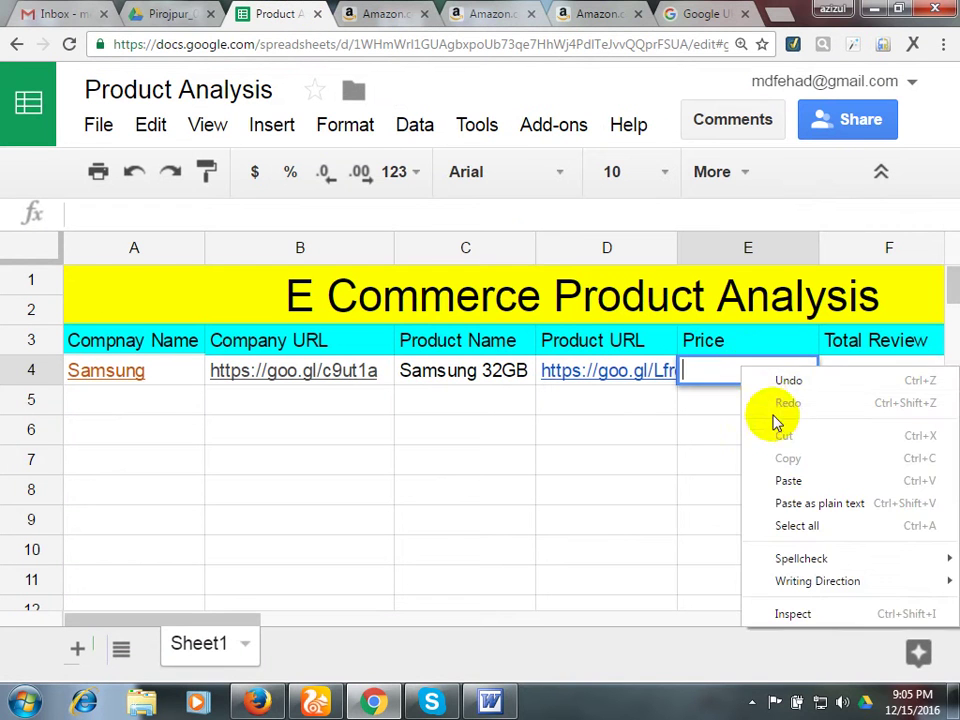
pyautogui.click(789, 477)
pyautogui.click(776, 461)
# Copy the customer review count 1,655 from the Samsung 32GB flash drive's product page.
pyautogui.click(849, 367)
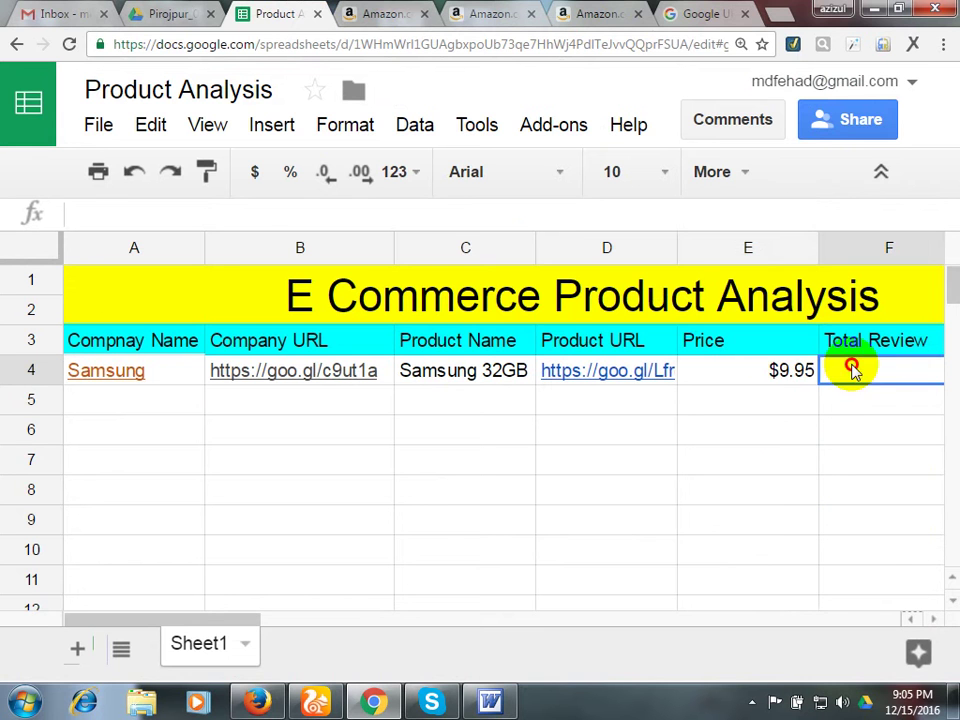
pyautogui.click(477, 9)
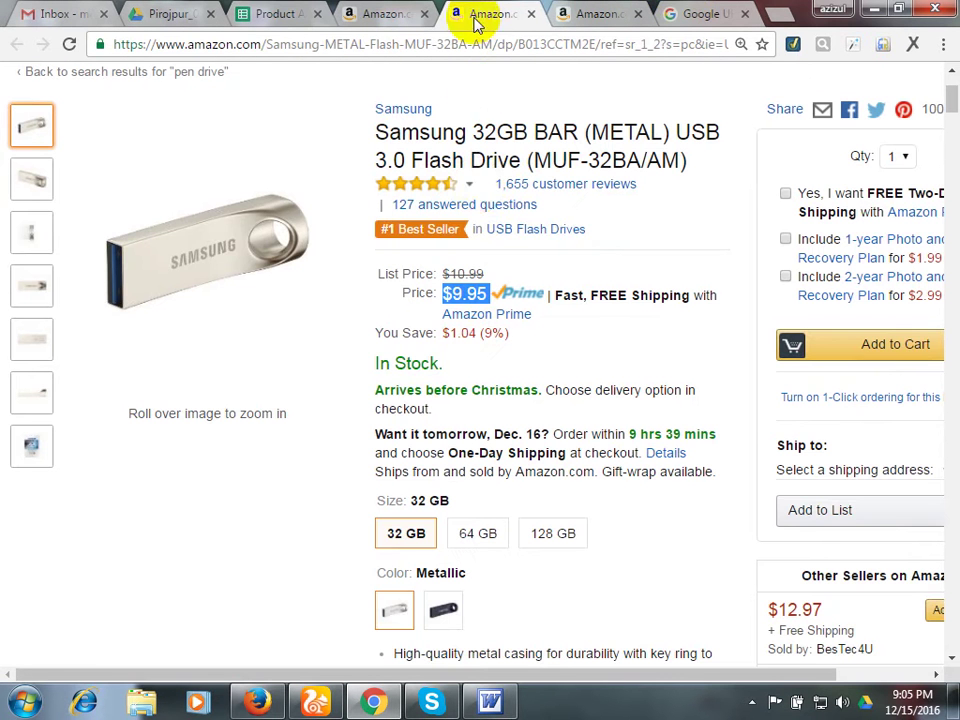
pyautogui.doubleClick(519, 189)
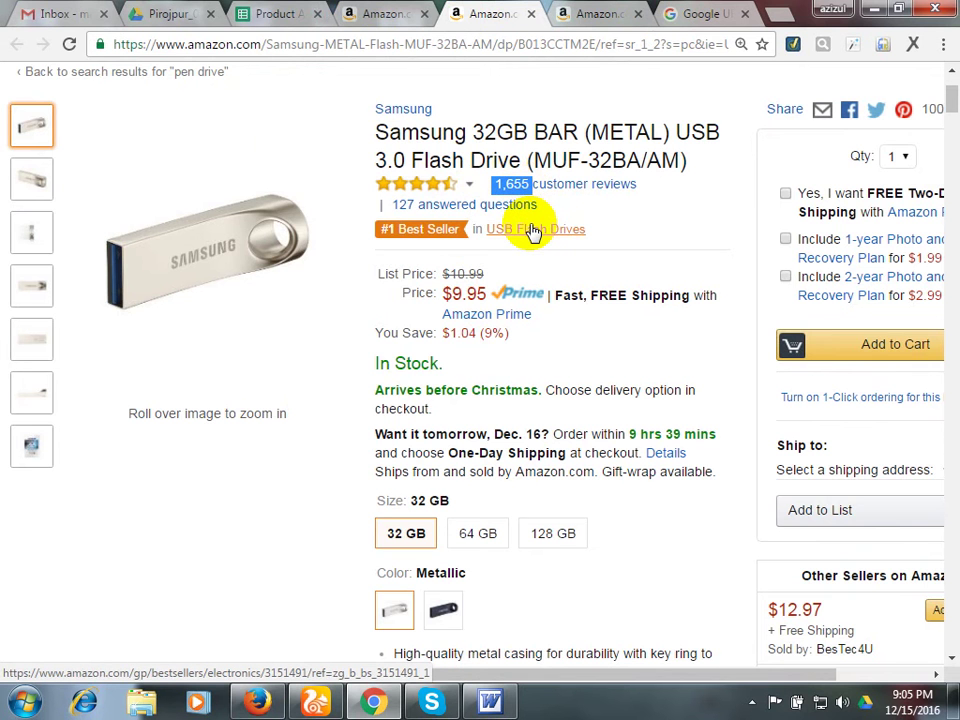
pyautogui.hotkey('ctrl', '+')
pyautogui.hotkey('ctrl', '+')
pyautogui.hotkey('ctrl', '+')
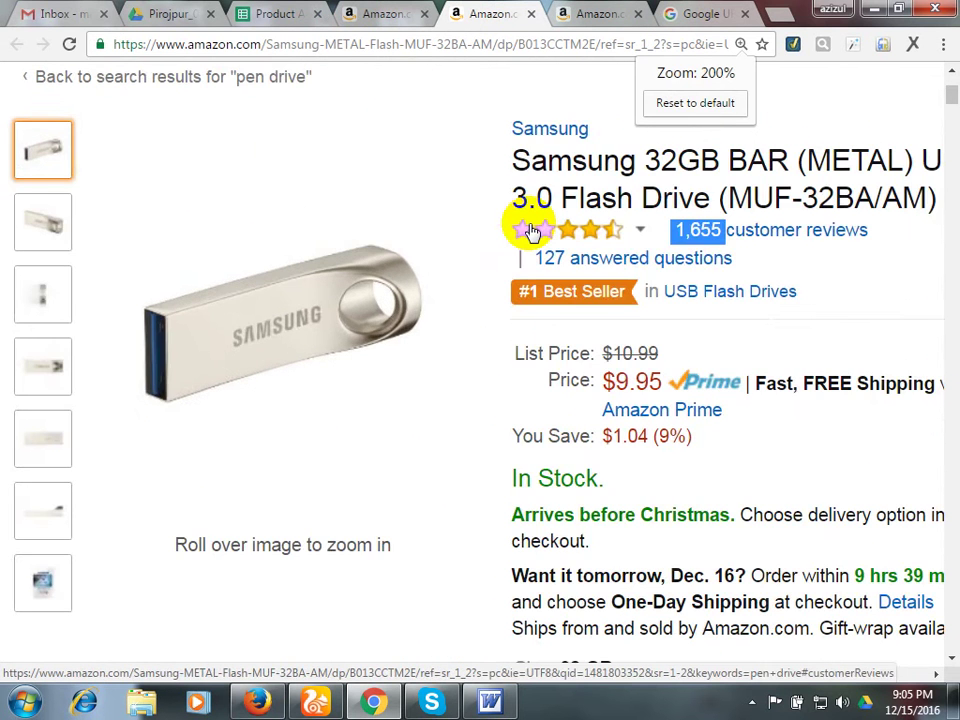
pyautogui.hscroll(3, 532, 232)
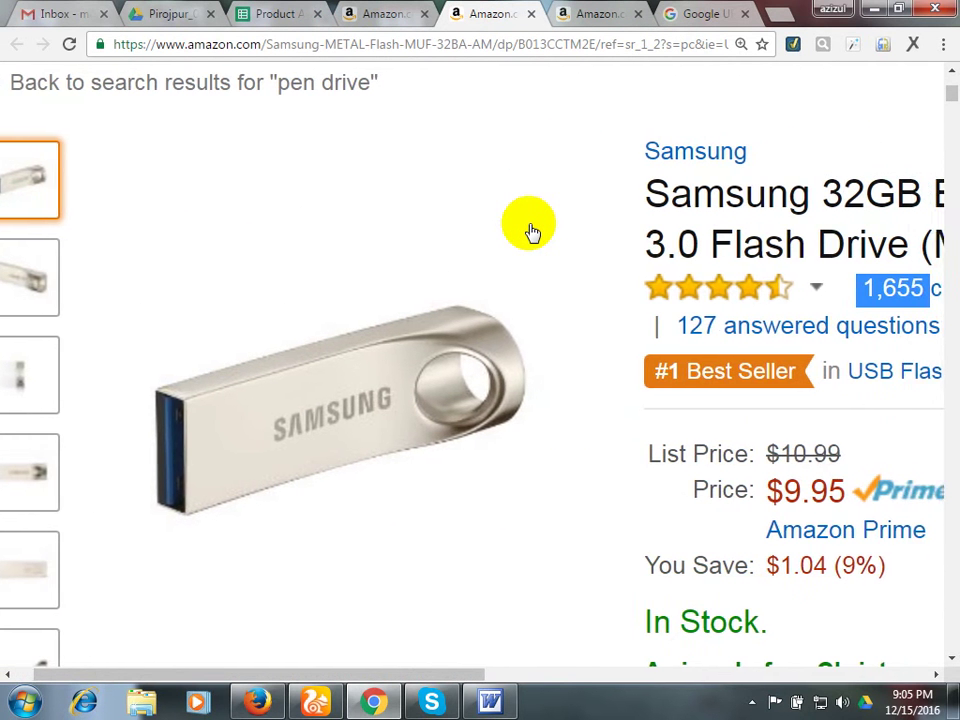
pyautogui.hscroll(2, 567, 288)
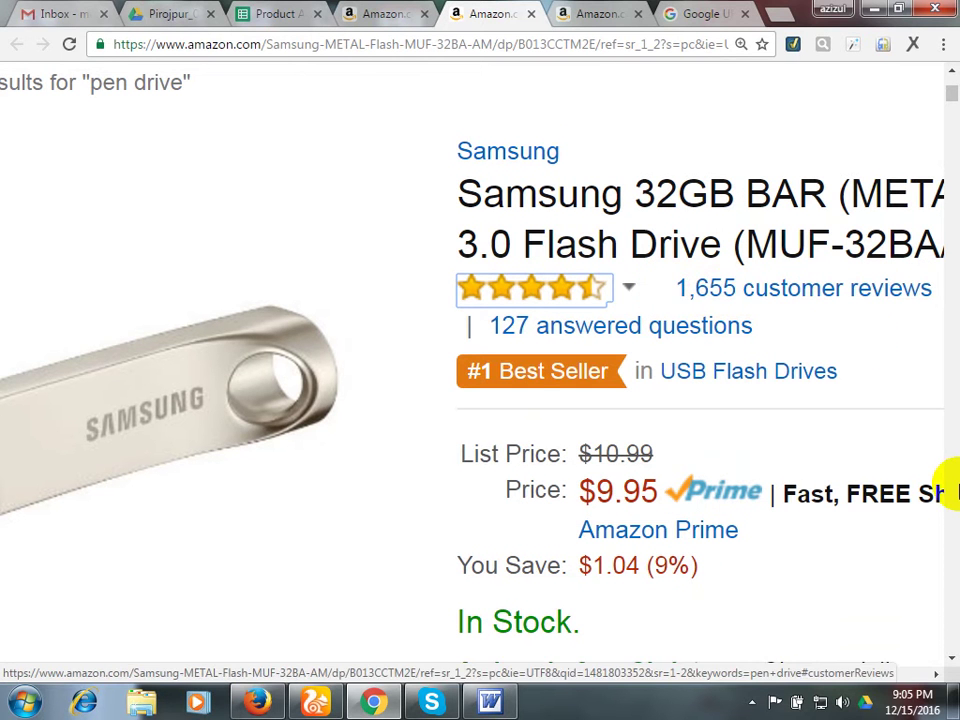
pyautogui.moveTo(678, 288); pyautogui.dragTo(726, 288)
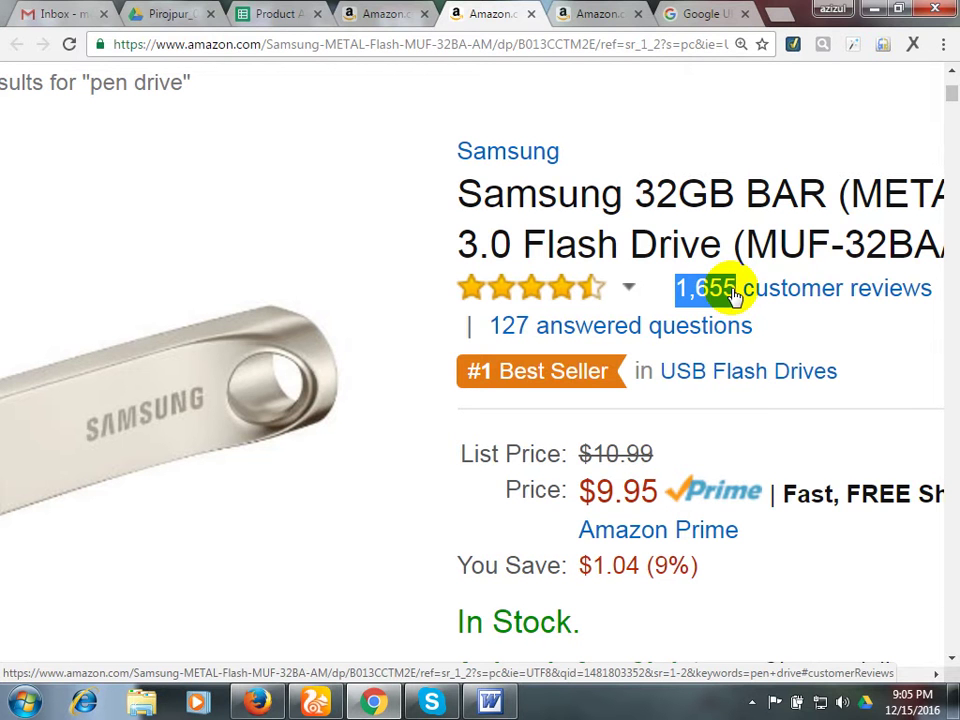
pyautogui.click(658, 278)
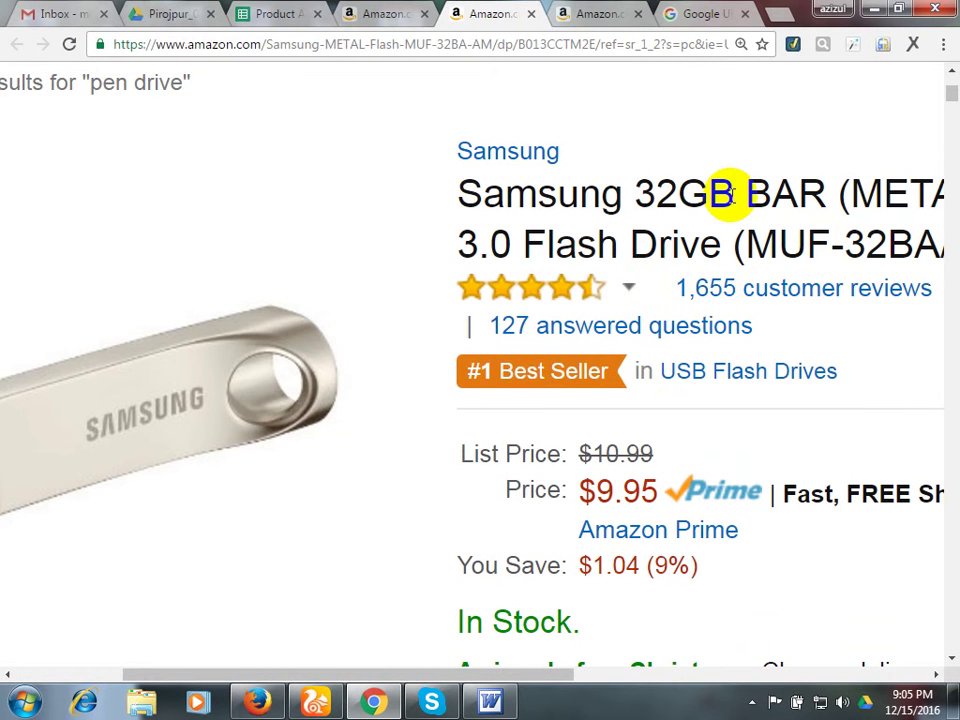
pyautogui.click(646, 292)
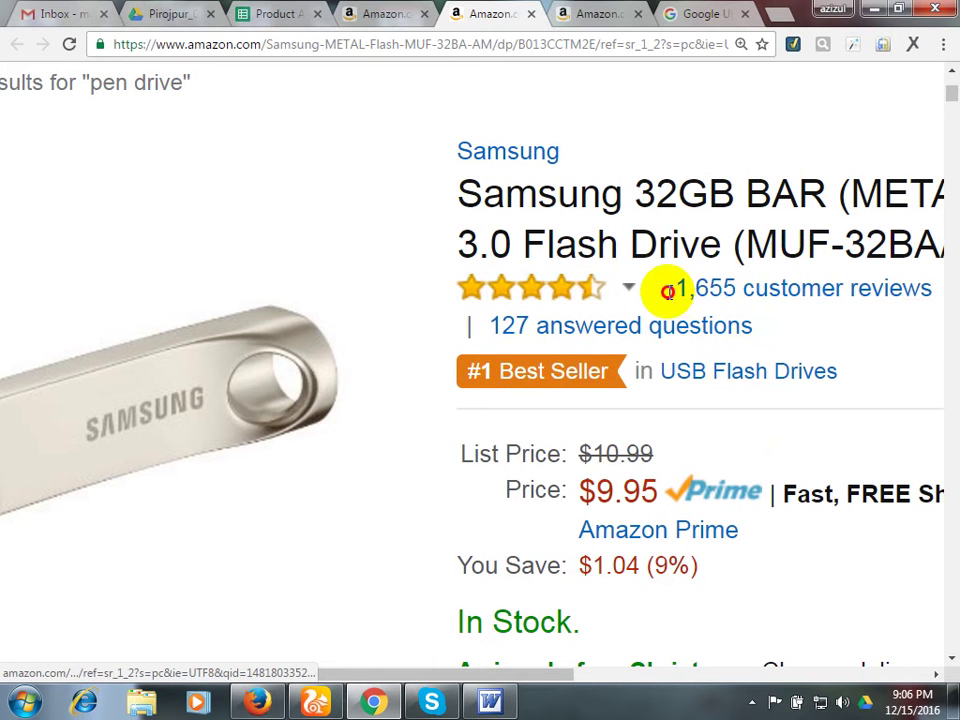
pyautogui.moveTo(670, 290); pyautogui.dragTo(747, 295)
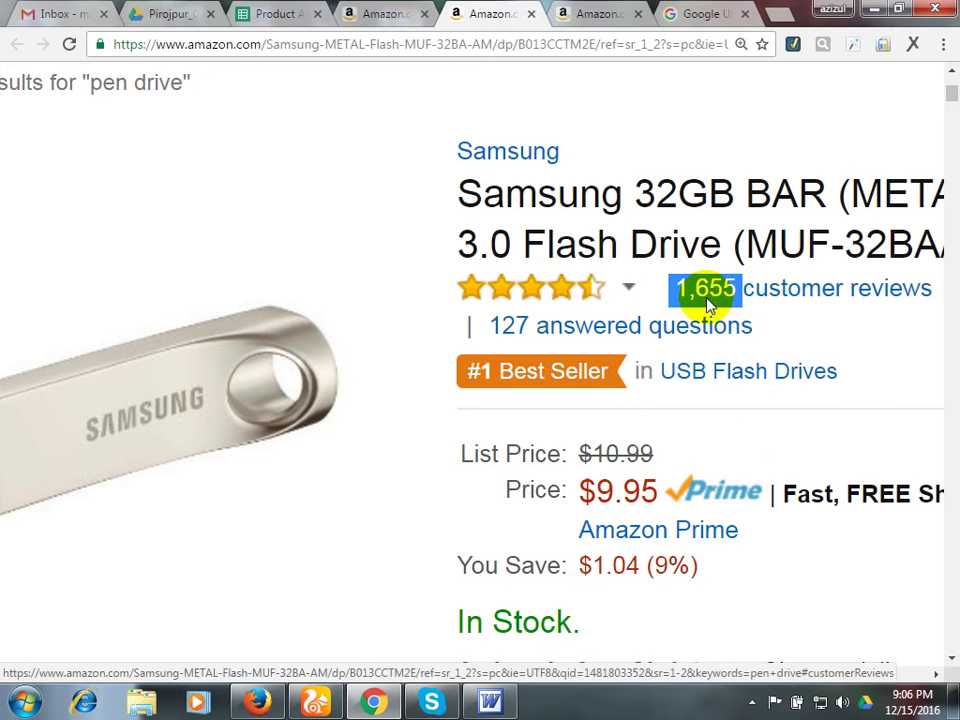
pyautogui.rightClick(705, 300)
pyautogui.click(697, 446)
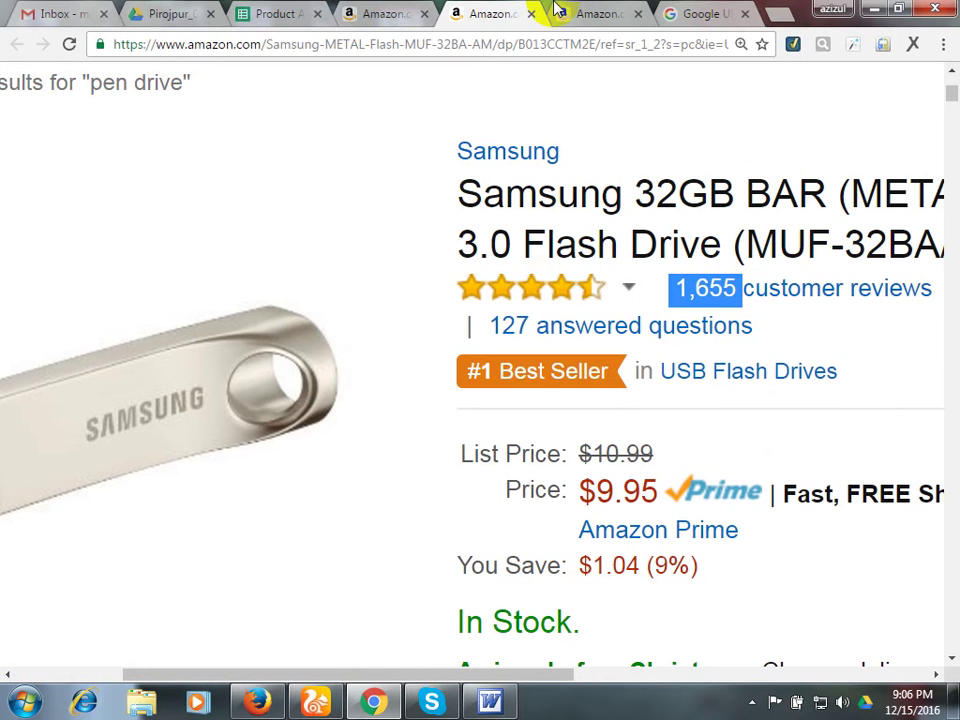
# Paste the copied review count into cell F4 under Total Review in the Product Analysis spreadsheet.
pyautogui.click(285, 14)
pyautogui.rightClick(876, 372)
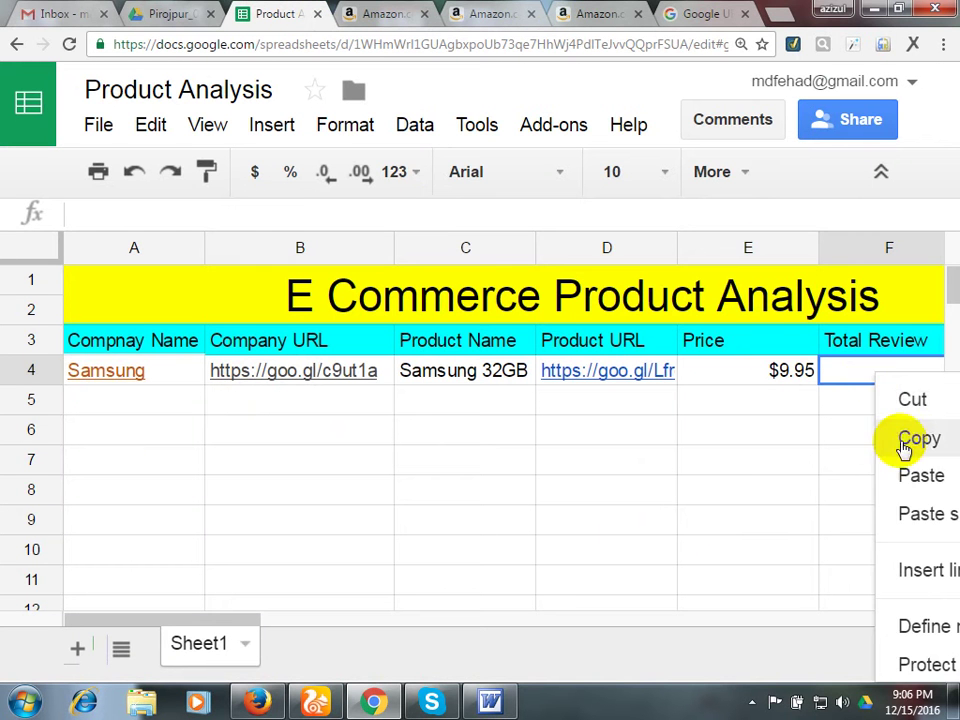
pyautogui.click(915, 486)
pyautogui.click(729, 414)
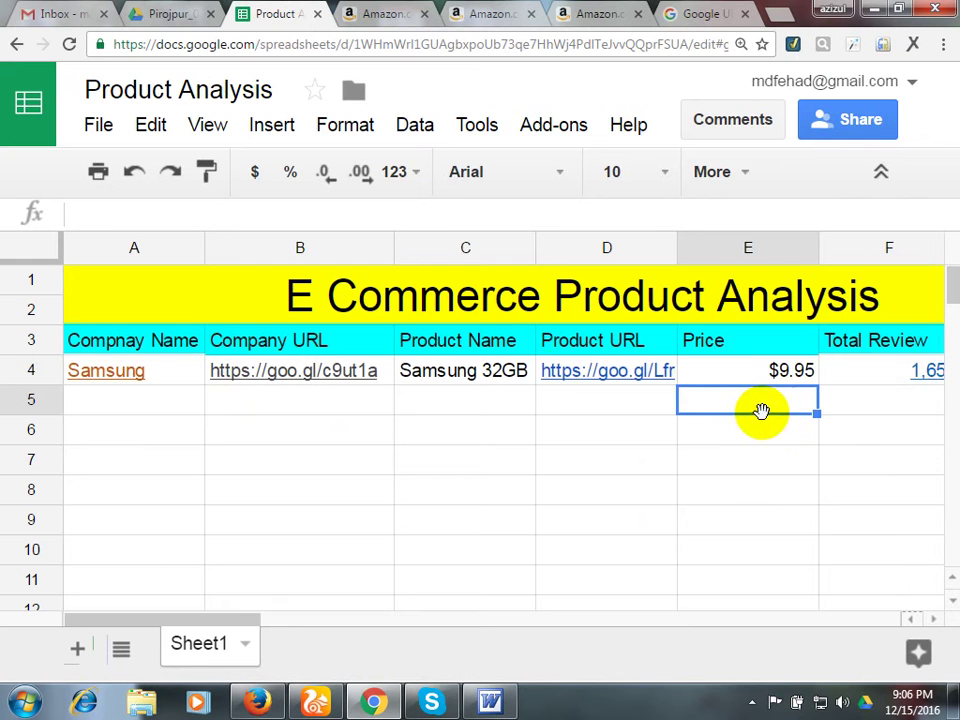
# Check the flash drive's stock status on its Amazon product page and enter Yes in cell G4 under In Stock.
pyautogui.press('Right')
pyautogui.press('Right')
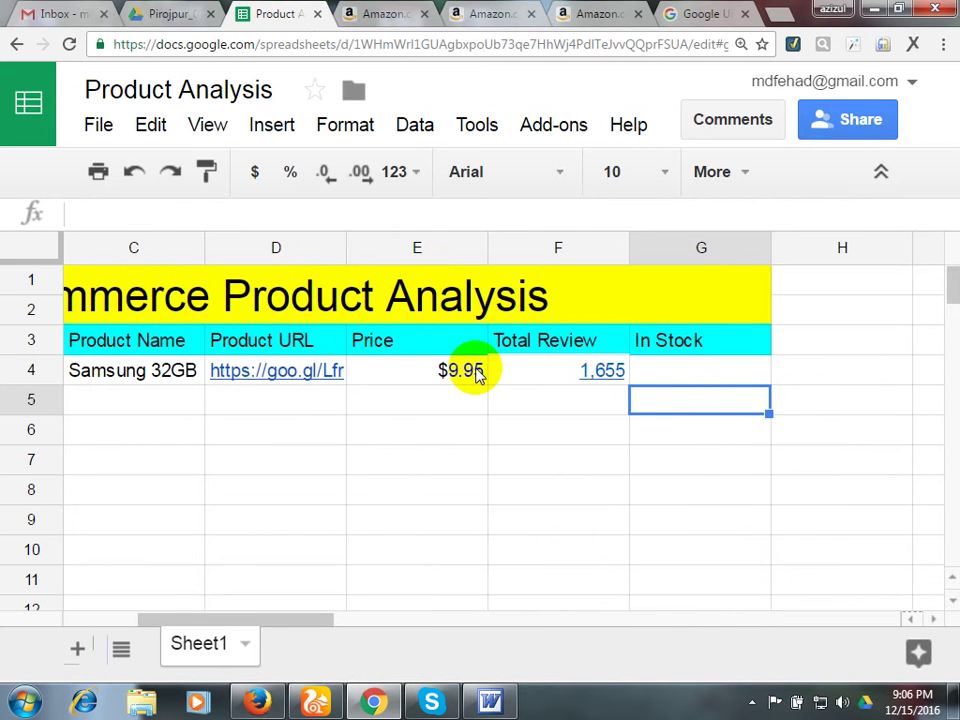
pyautogui.click(677, 379)
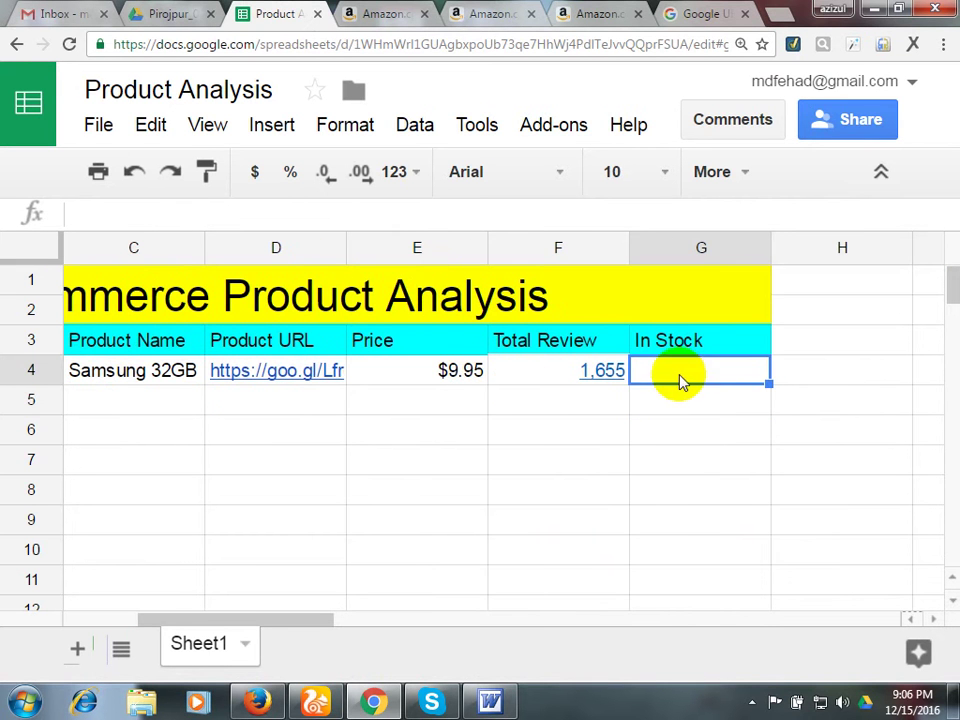
pyautogui.click(598, 10)
pyautogui.click(497, 13)
pyautogui.scroll(-5, 470, 256)
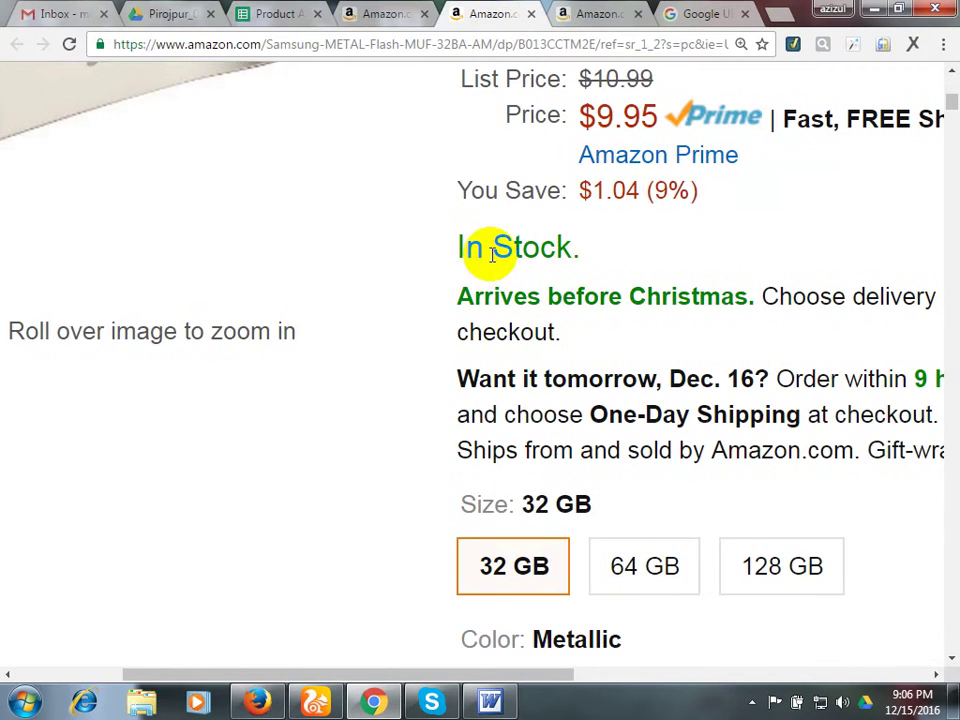
pyautogui.moveTo(491, 254); pyautogui.dragTo(450, 234)
pyautogui.click(274, 15)
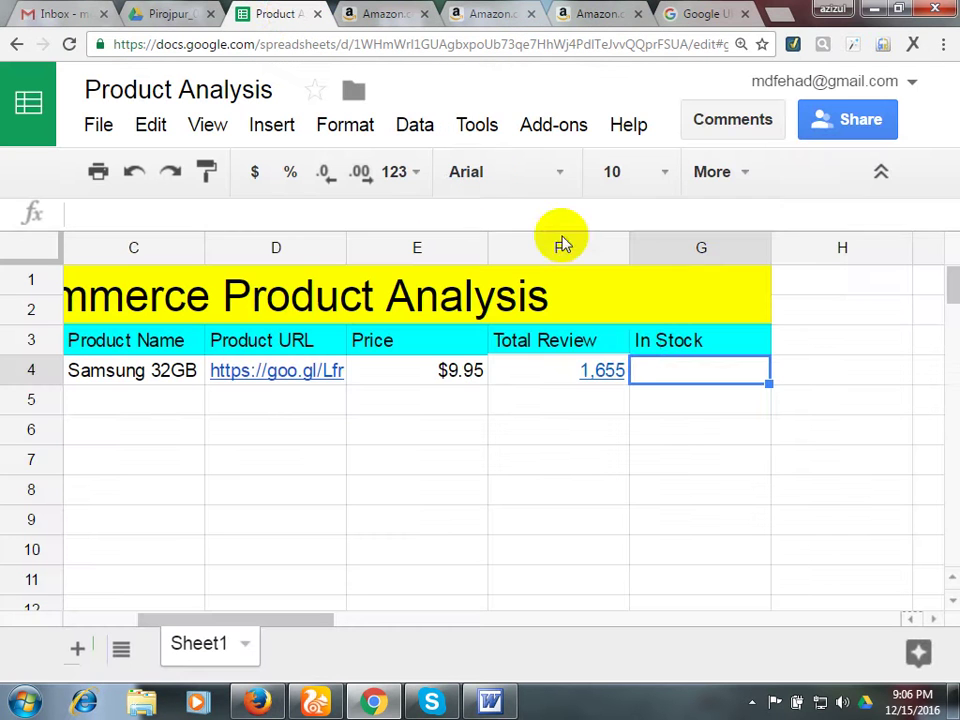
pyautogui.click(654, 468)
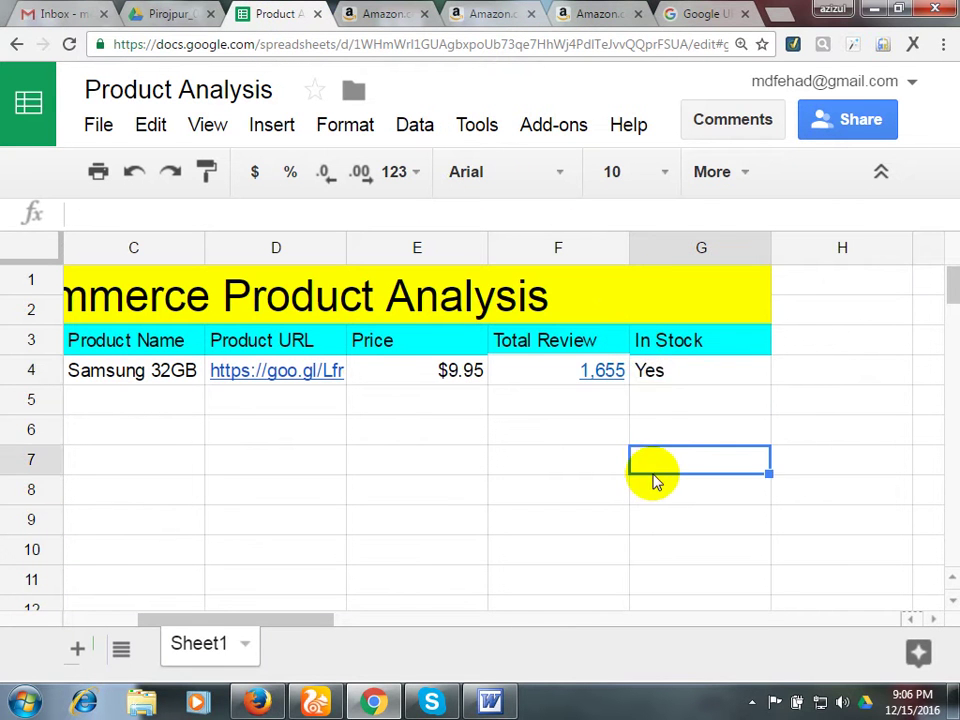
# Look over the Samsung product's entries across row 4, from In Stock back to Company Name.
pyautogui.click(652, 381)
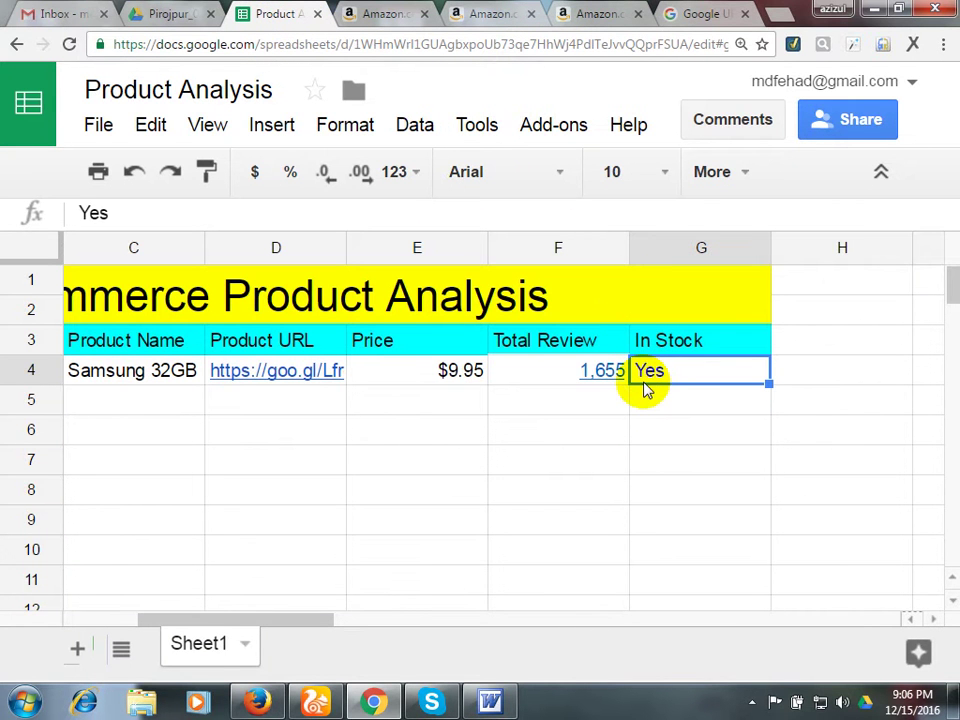
pyautogui.press('Left')
pyautogui.press('Left')
pyautogui.press('Left')
pyautogui.press('Left')
pyautogui.press('Left')
pyautogui.press('Left')
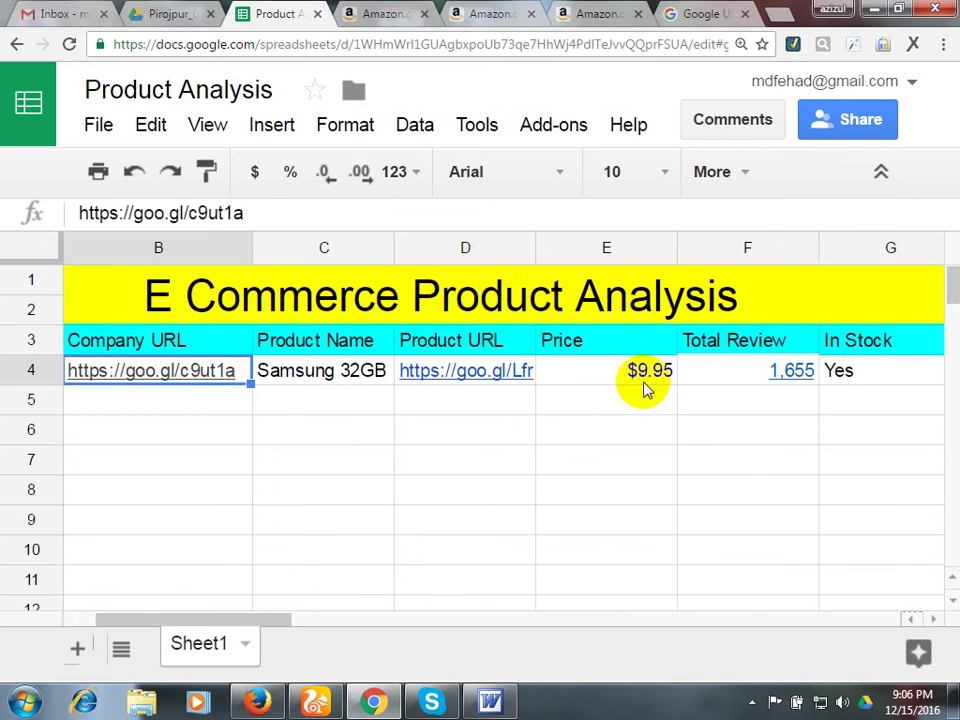
pyautogui.click(418, 495)
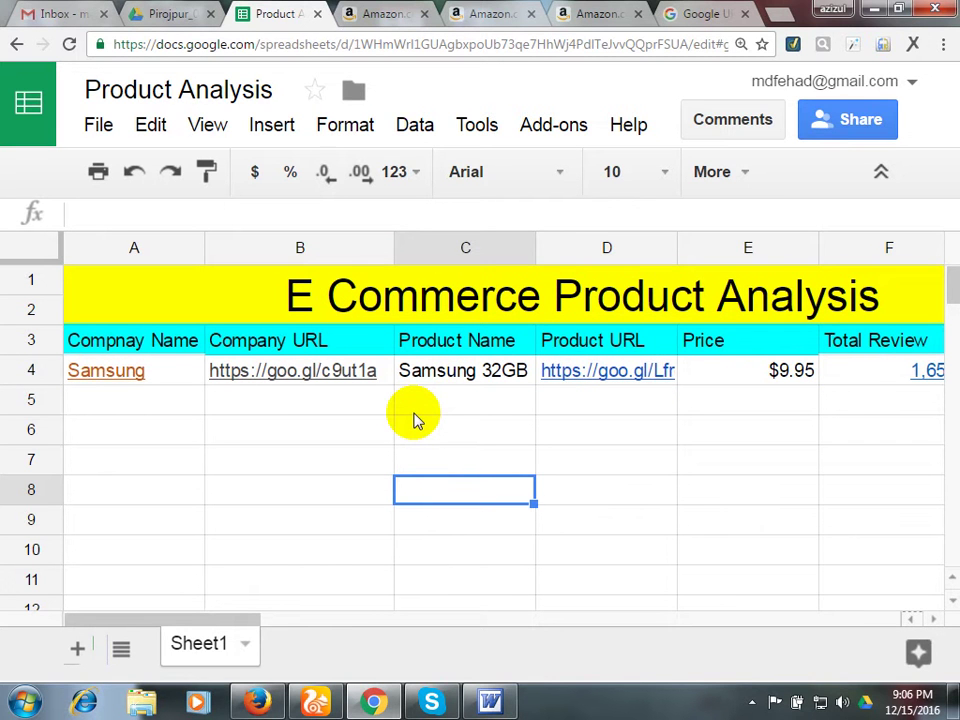
pyautogui.click(443, 397)
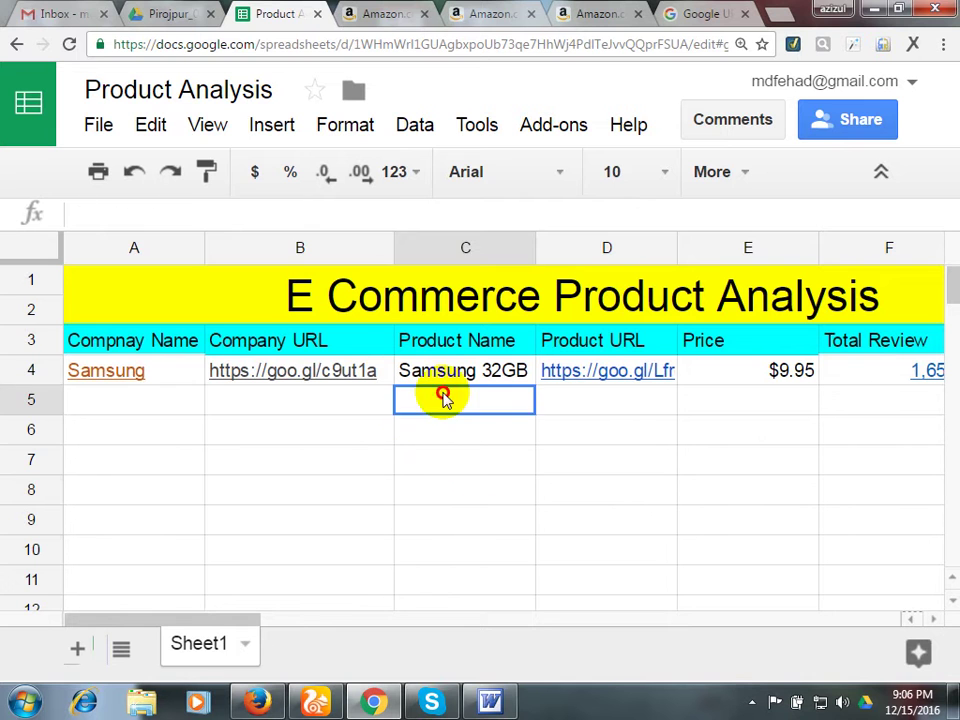
# Enter No in cell G5 and Out in cell G6 as example In Stock values.
pyautogui.click(729, 379)
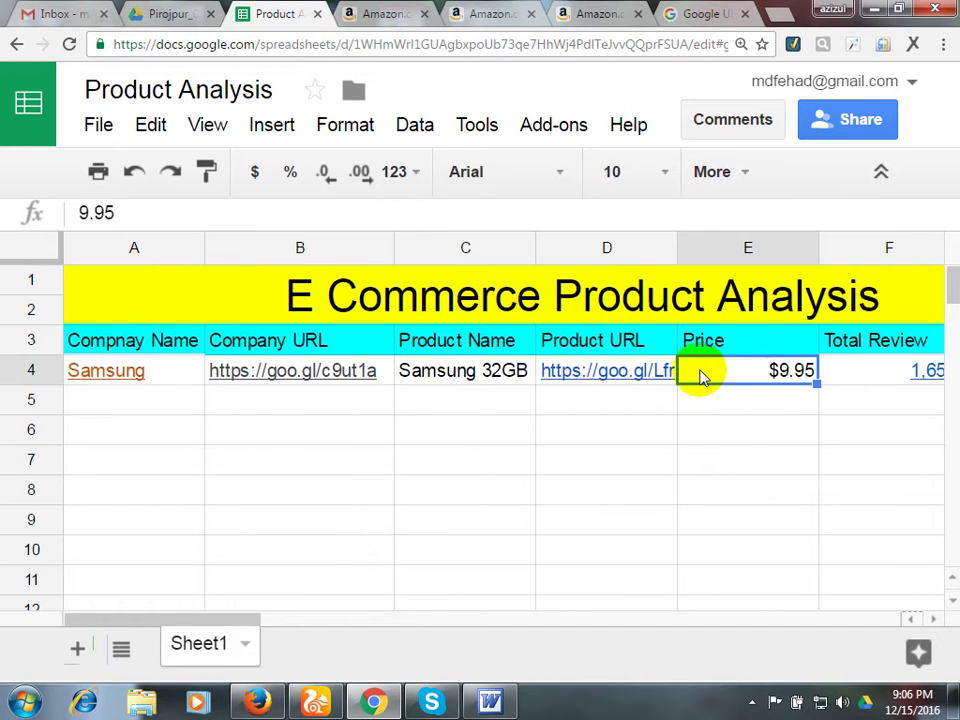
pyautogui.press('Right')
pyautogui.press('Right')
pyautogui.press('Down')
pyautogui.click(701, 377)
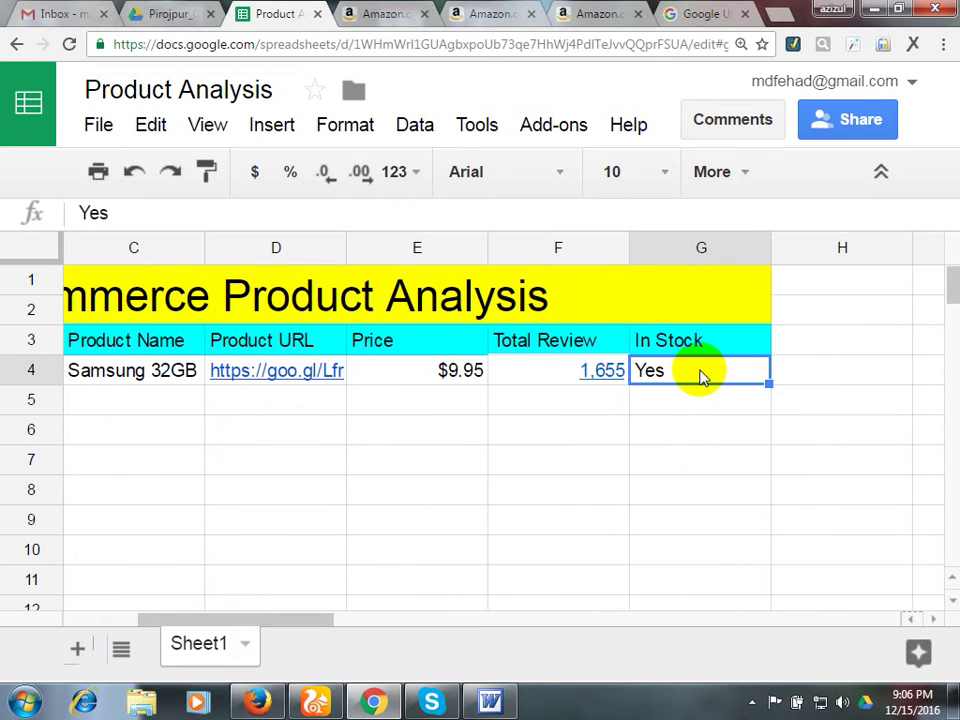
pyautogui.press('Down')
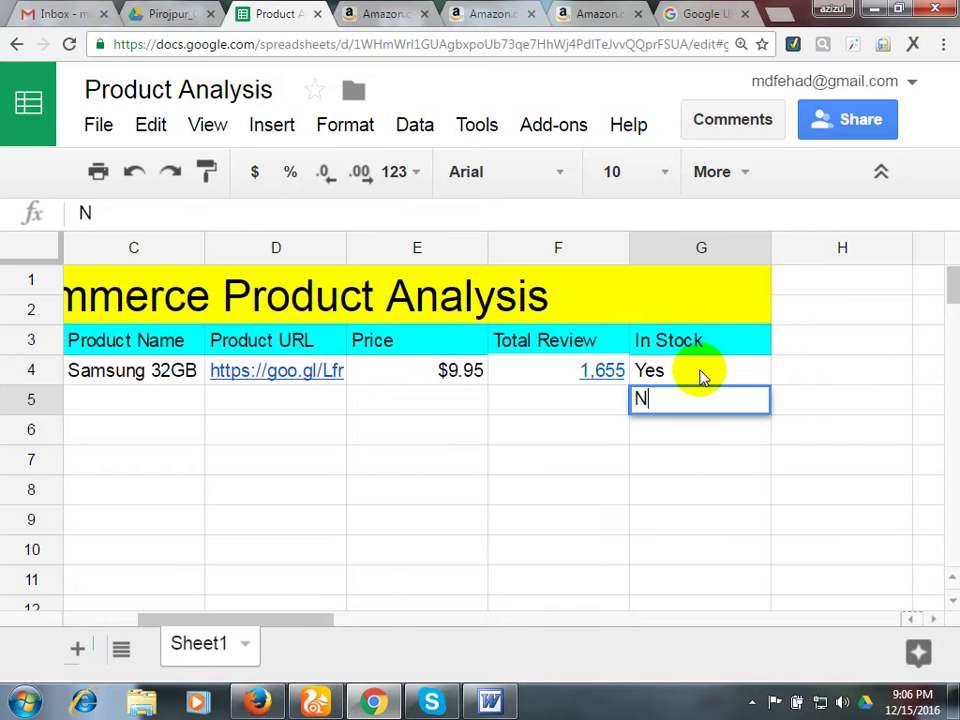
pyautogui.write('No')
pyautogui.press('Return')
pyautogui.write('O')
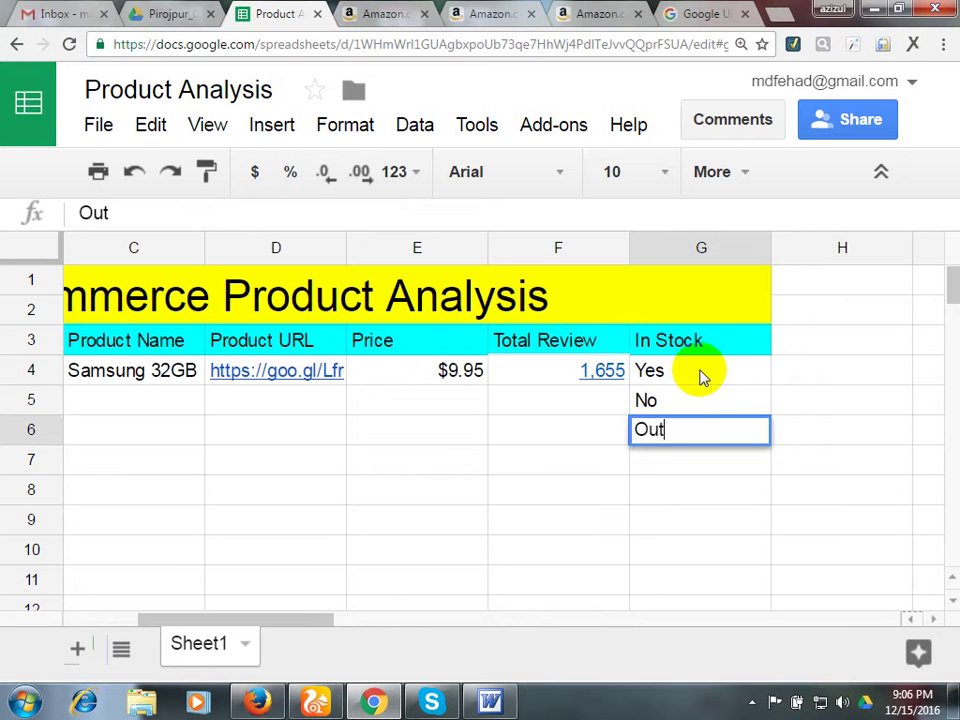
pyautogui.write('ut')
pyautogui.press('Tab')
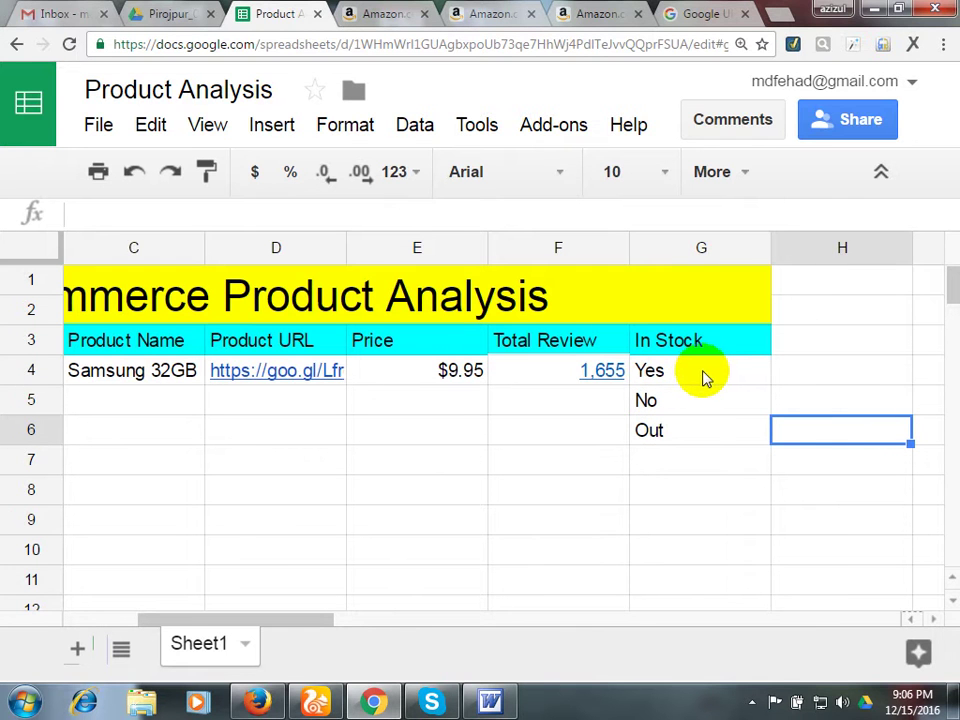
# Clear the example entries No and Out from cells G5 and G6, keeping Yes in G4.
pyautogui.click(692, 399)
pyautogui.click(690, 428)
pyautogui.click(686, 376)
pyautogui.click(686, 406)
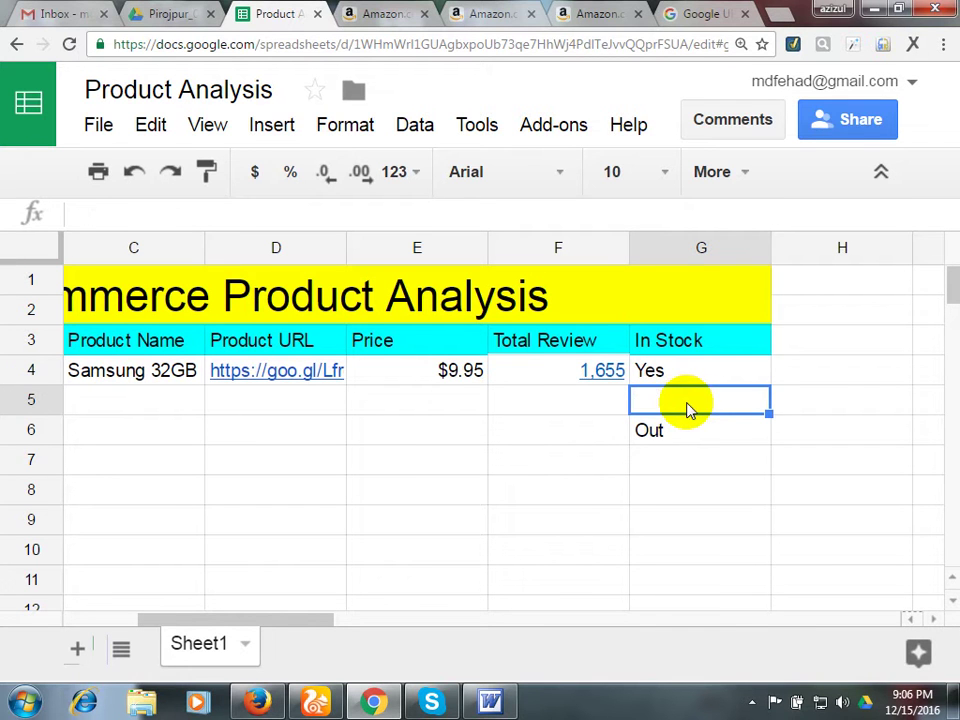
pyautogui.click(666, 462)
pyautogui.click(655, 433)
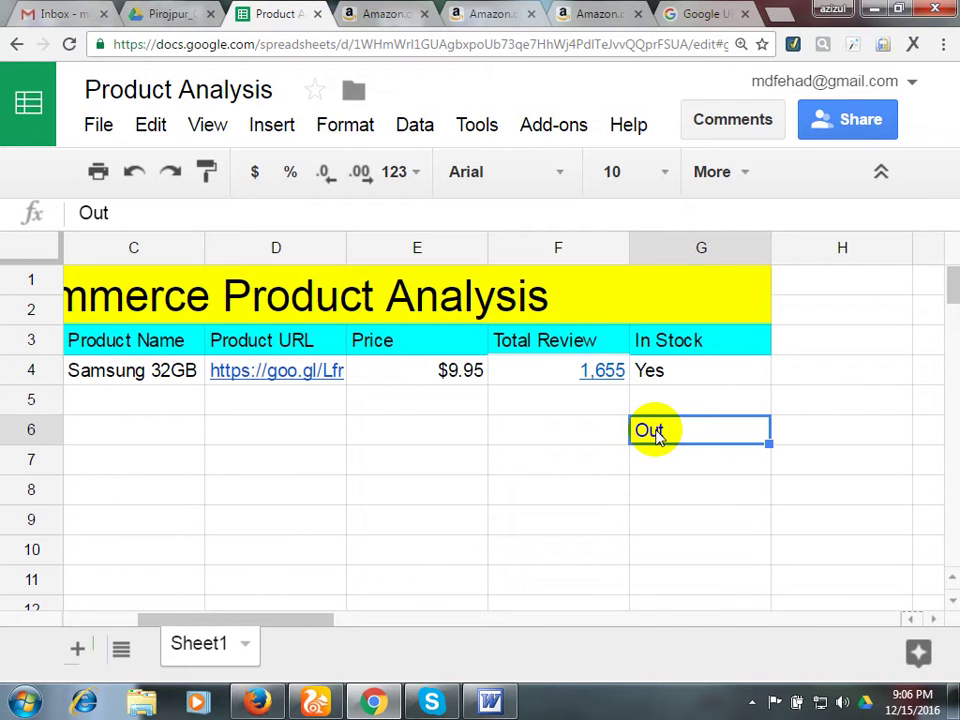
pyautogui.click(633, 342)
pyautogui.click(649, 370)
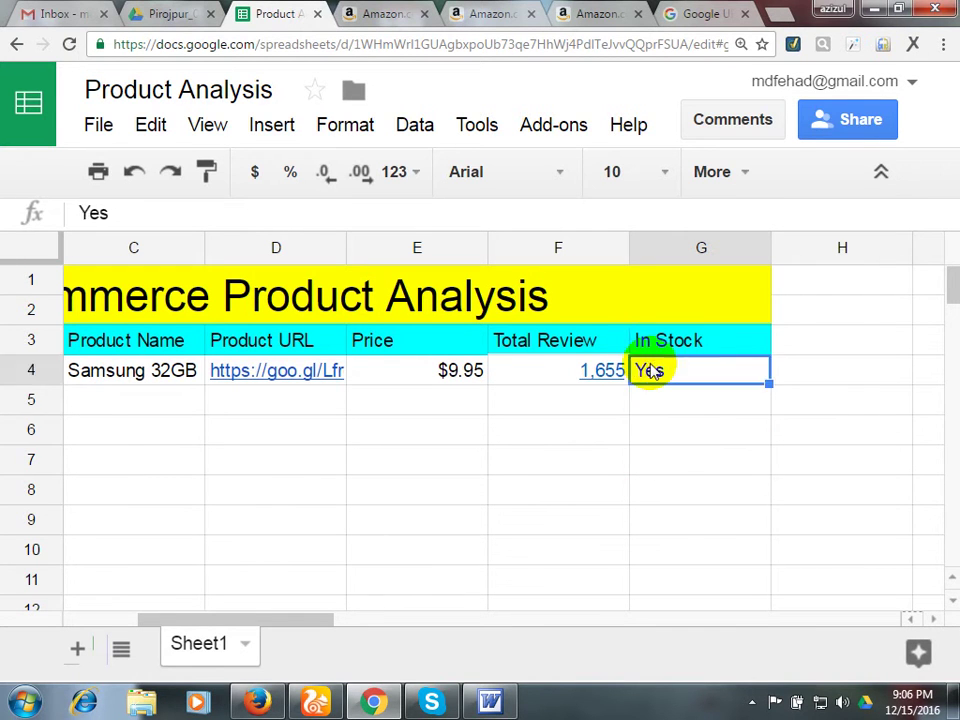
# Remove the hyperlink from the review count in cell F4, keeping the number as plain text.
pyautogui.rightClick(598, 369)
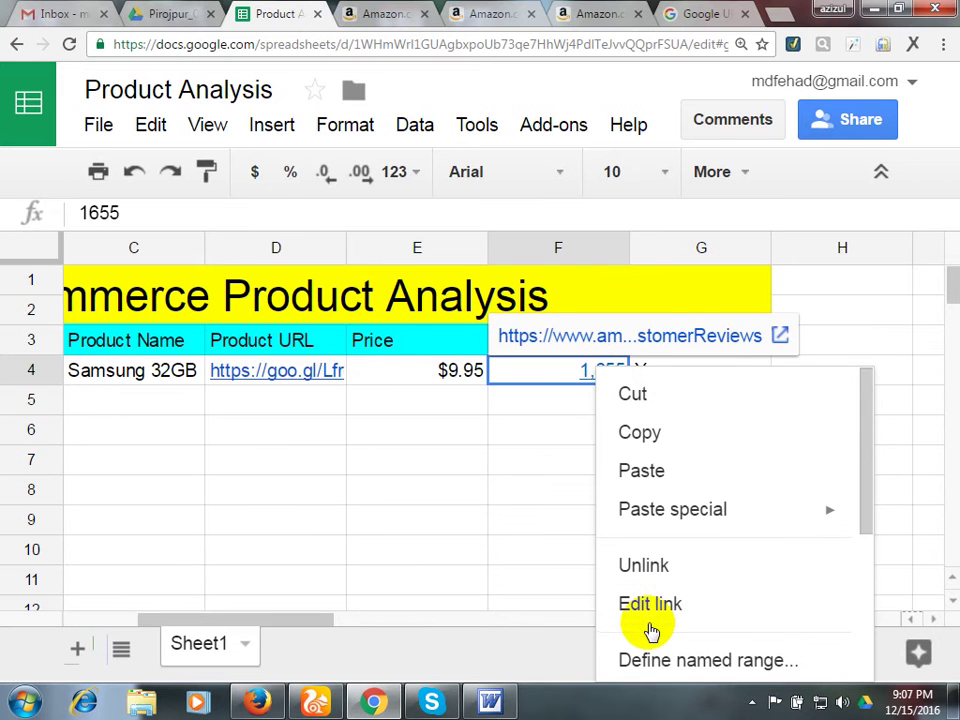
pyautogui.click(662, 563)
pyautogui.click(559, 490)
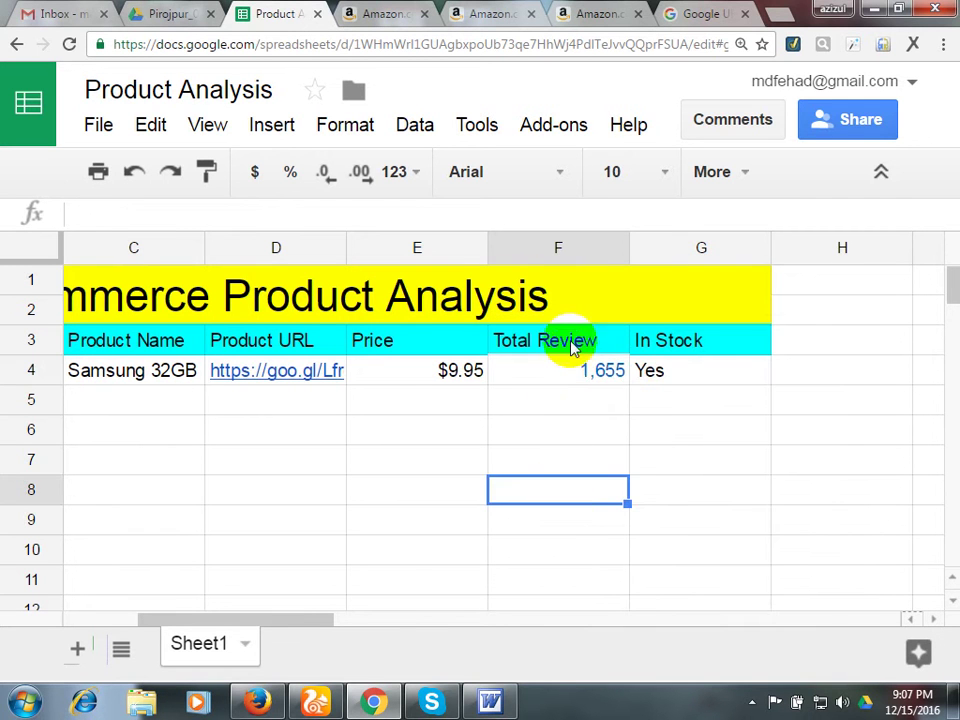
pyautogui.rightClick(602, 378)
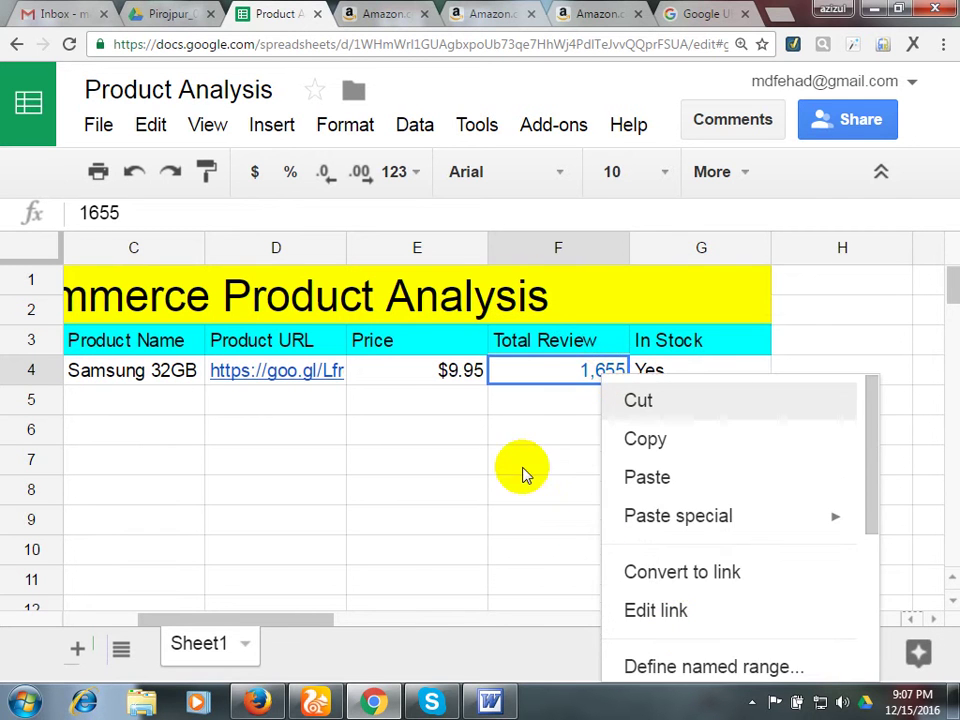
pyautogui.click(496, 490)
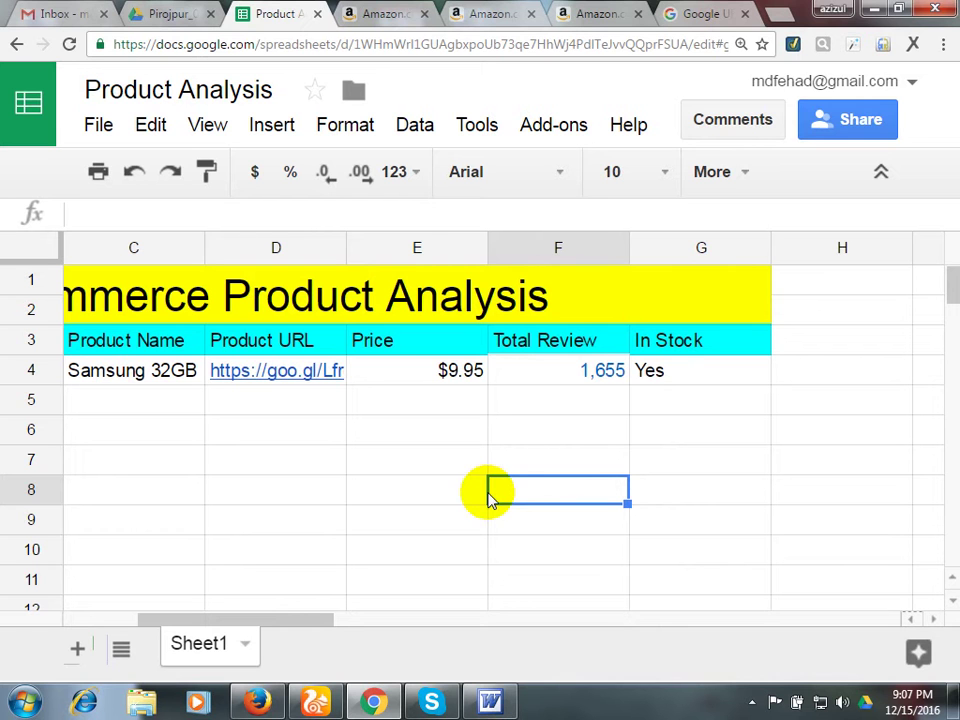
pyautogui.click(672, 373)
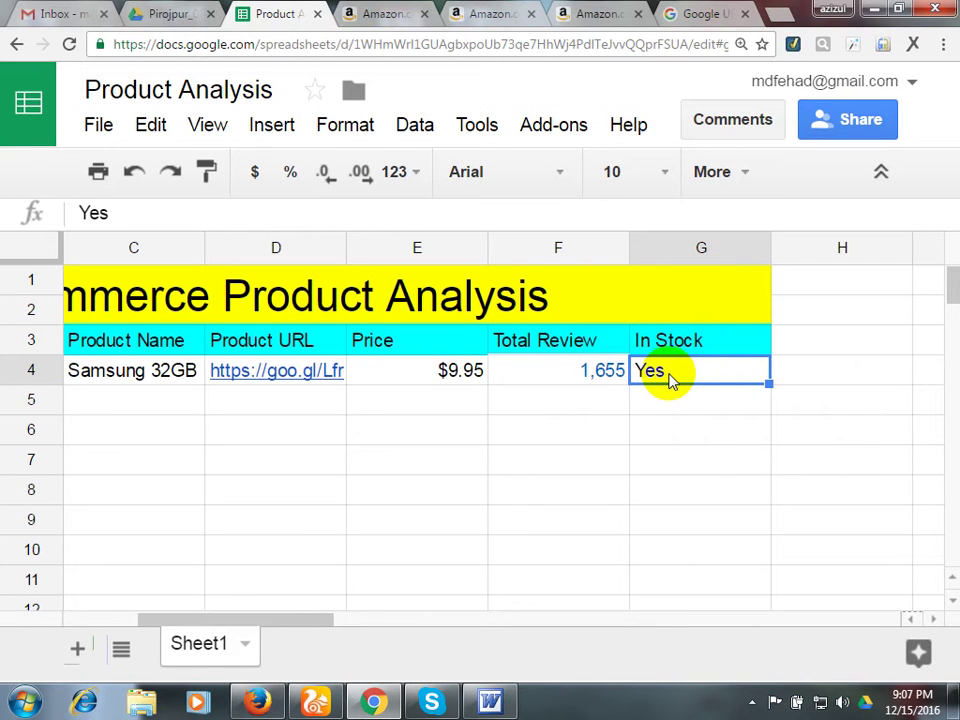
# Look over the Samsung product's row 4 entries from In Stock back to Company Name.
pyautogui.press('Left')
pyautogui.press('Left')
pyautogui.press('Left')
pyautogui.press('Left')
pyautogui.press('Left')
pyautogui.press('Left')
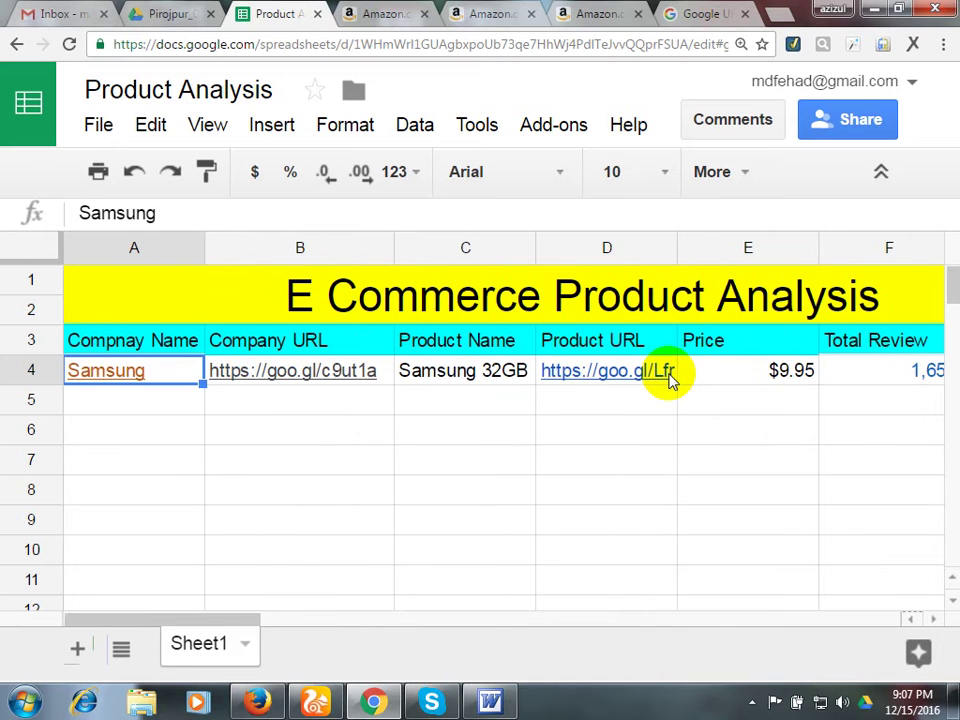
pyautogui.click(611, 487)
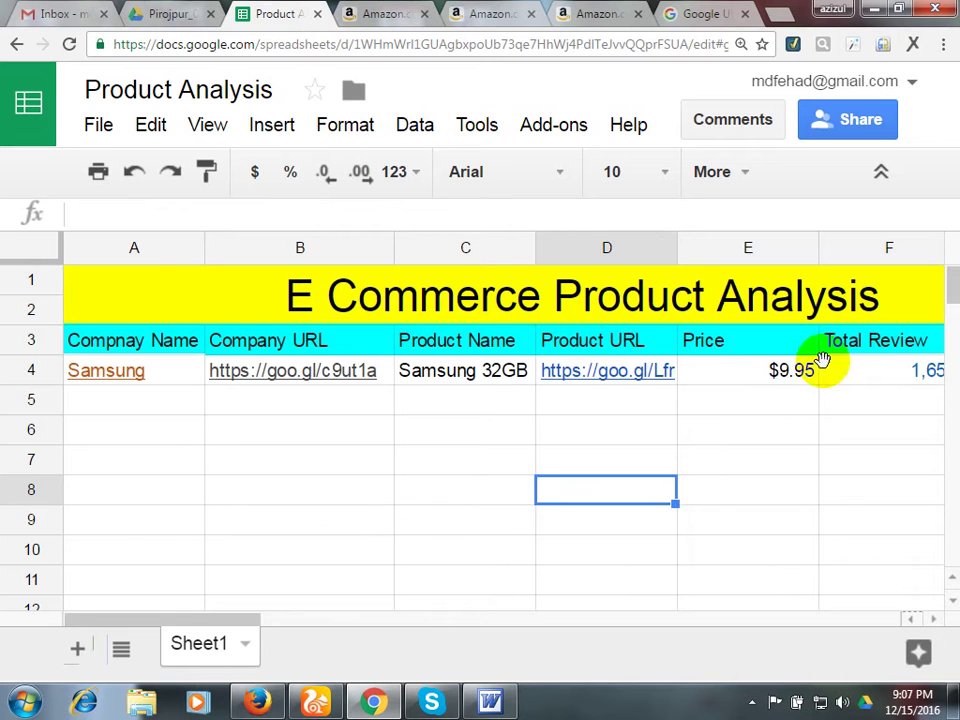
pyautogui.click(465, 443)
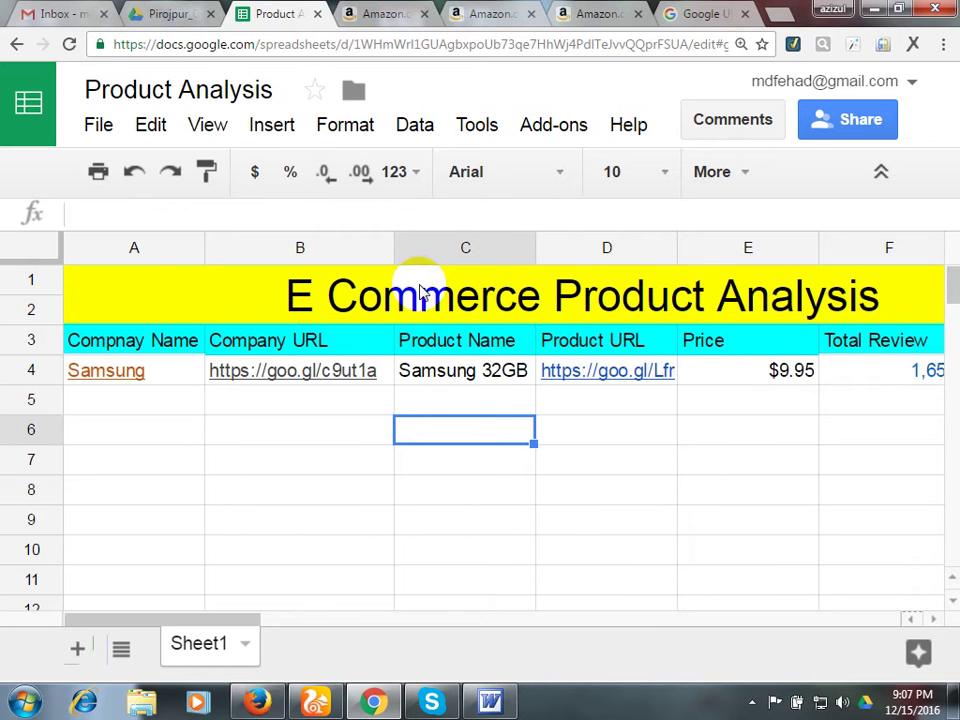
# Show the desktop and refresh it several times, returning to the Product Analysis spreadsheet in Chrome.
pyautogui.press('super+d')
pyautogui.rightClick(754, 561)
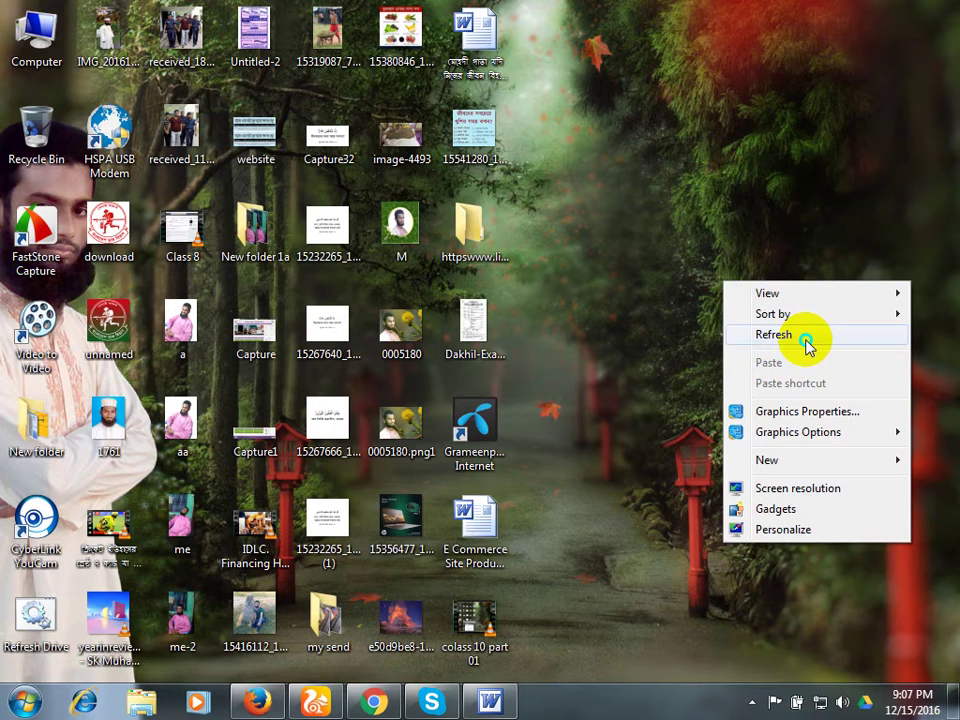
pyautogui.click(808, 345)
pyautogui.rightClick(686, 208)
pyautogui.click(713, 266)
pyautogui.rightClick(713, 274)
pyautogui.click(739, 321)
pyautogui.rightClick(743, 323)
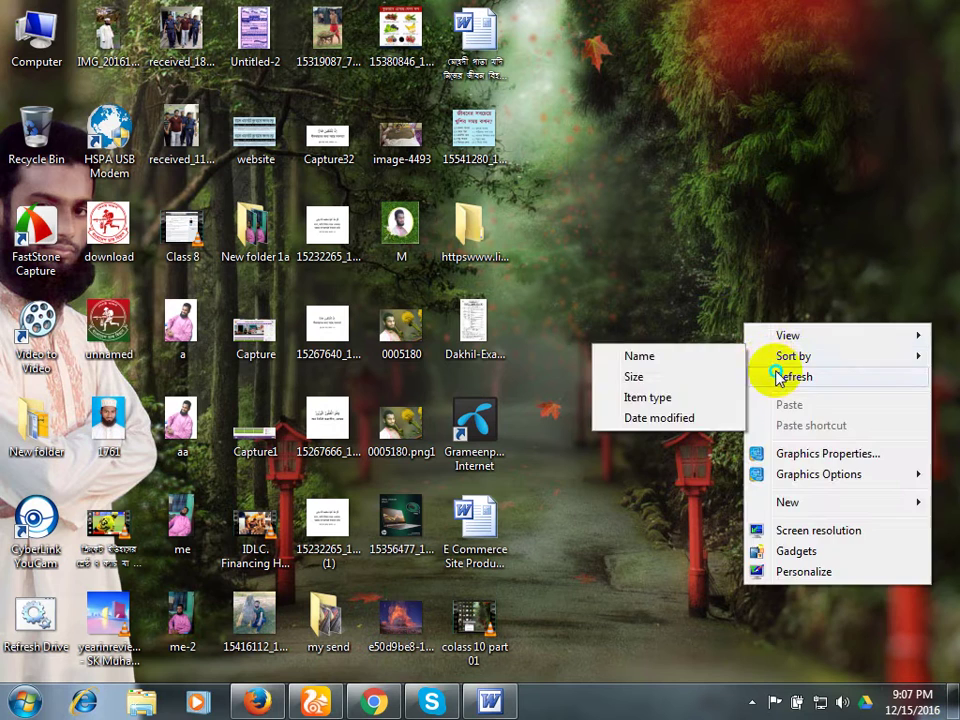
pyautogui.click(779, 377)
pyautogui.rightClick(776, 377)
pyautogui.click(793, 423)
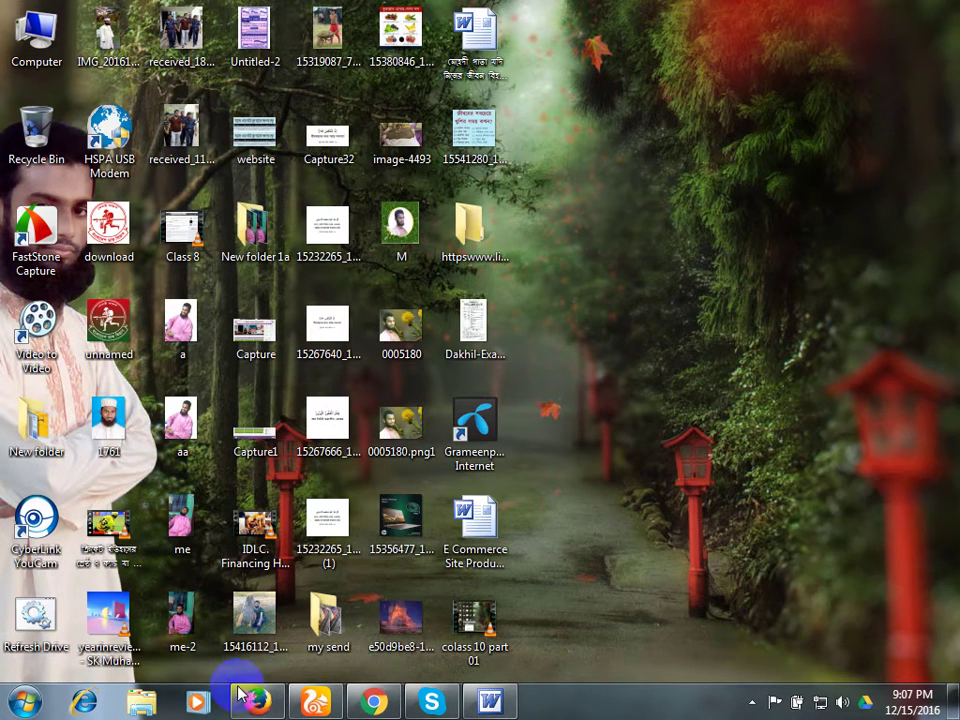
pyautogui.click(366, 704)
pyautogui.click(364, 12)
pyautogui.click(274, 13)
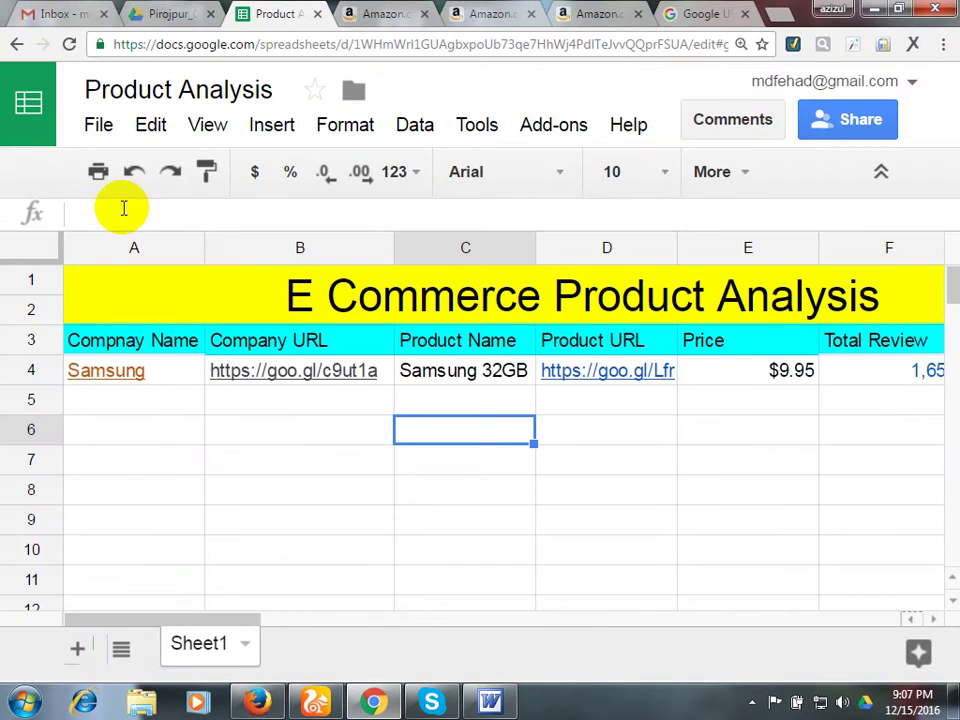
# Examine the sheet title, the Company Name and Company URL columns, and the Samsung row's company, product name and price entries.
pyautogui.click(172, 305)
pyautogui.click(285, 240)
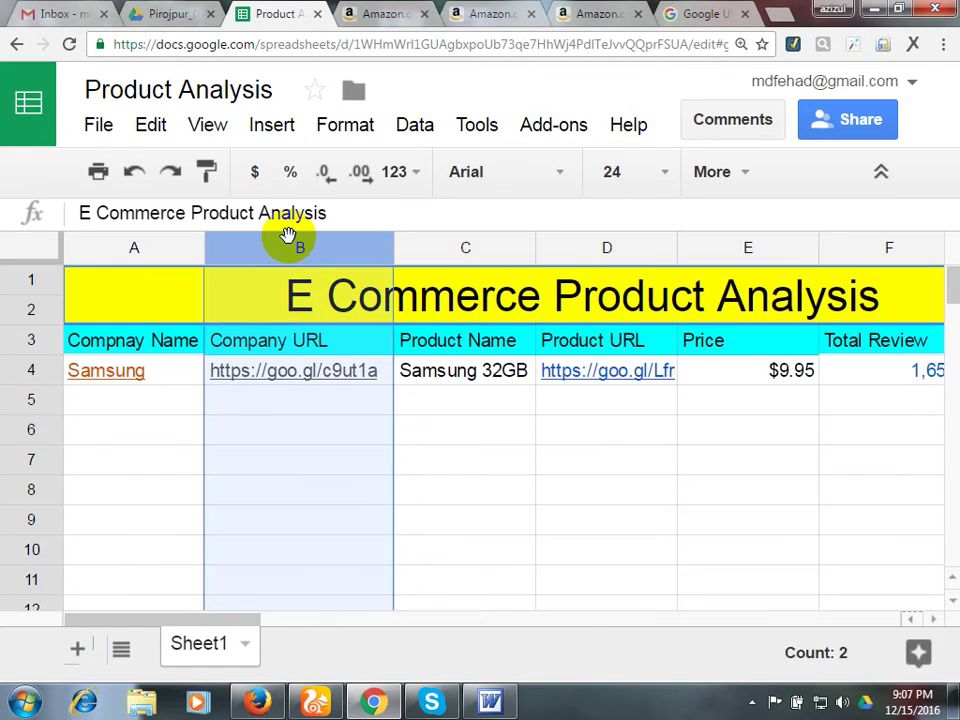
pyautogui.click(160, 240)
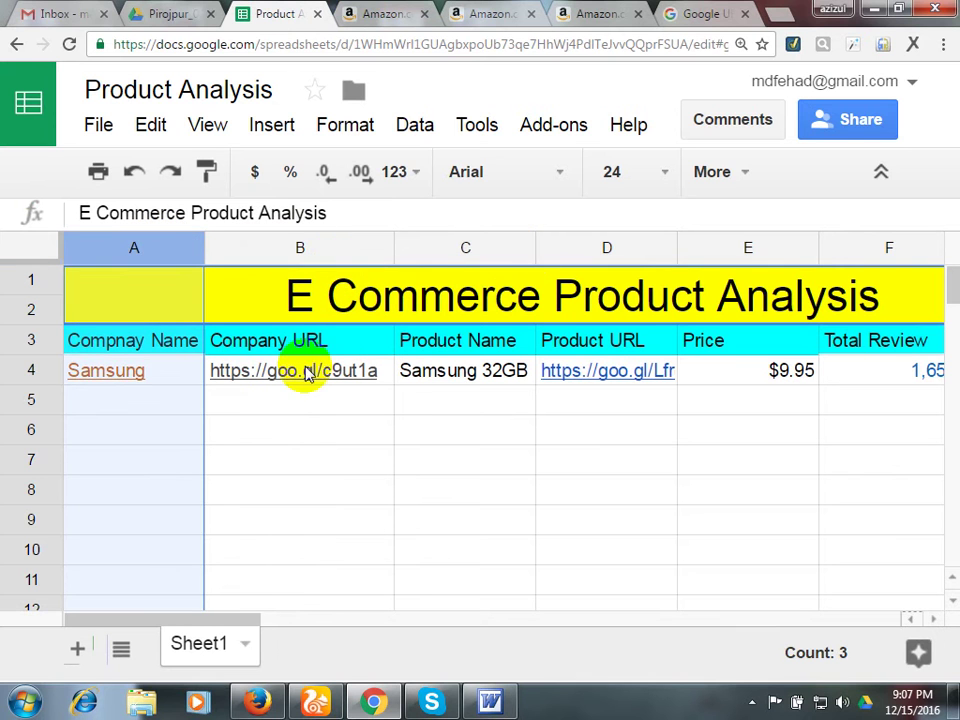
pyautogui.click(251, 318)
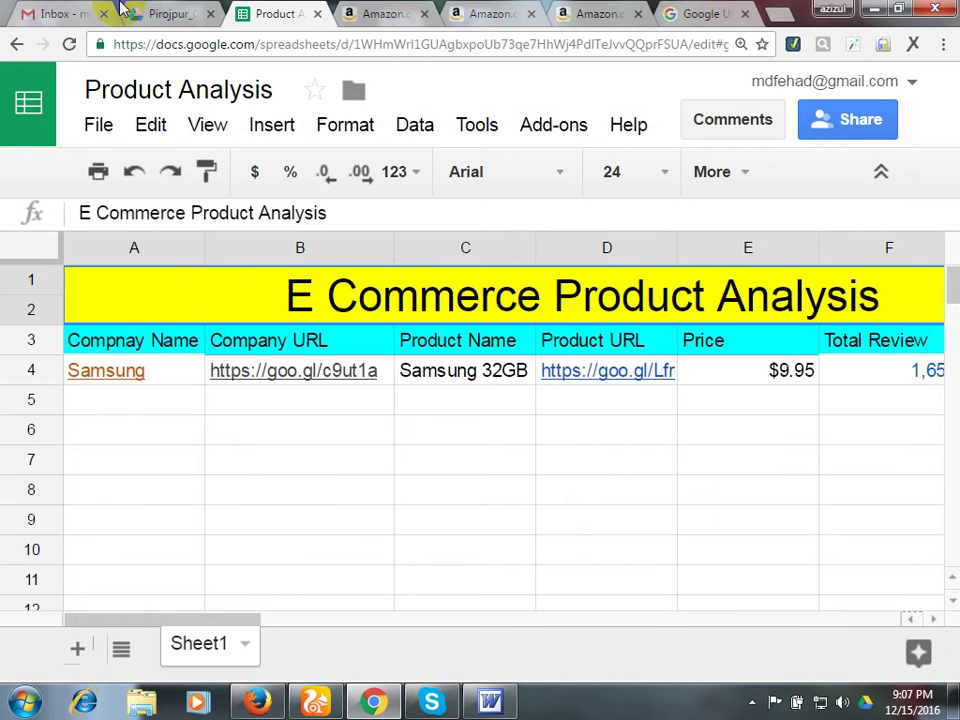
pyautogui.click(231, 410)
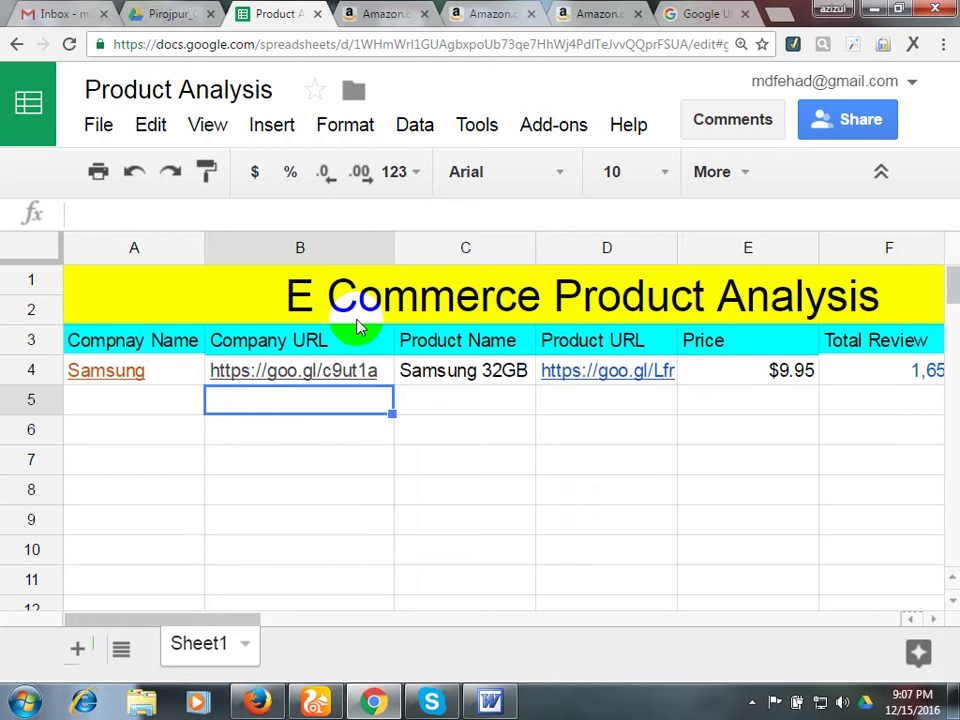
pyautogui.click(429, 374)
pyautogui.click(390, 460)
pyautogui.click(440, 340)
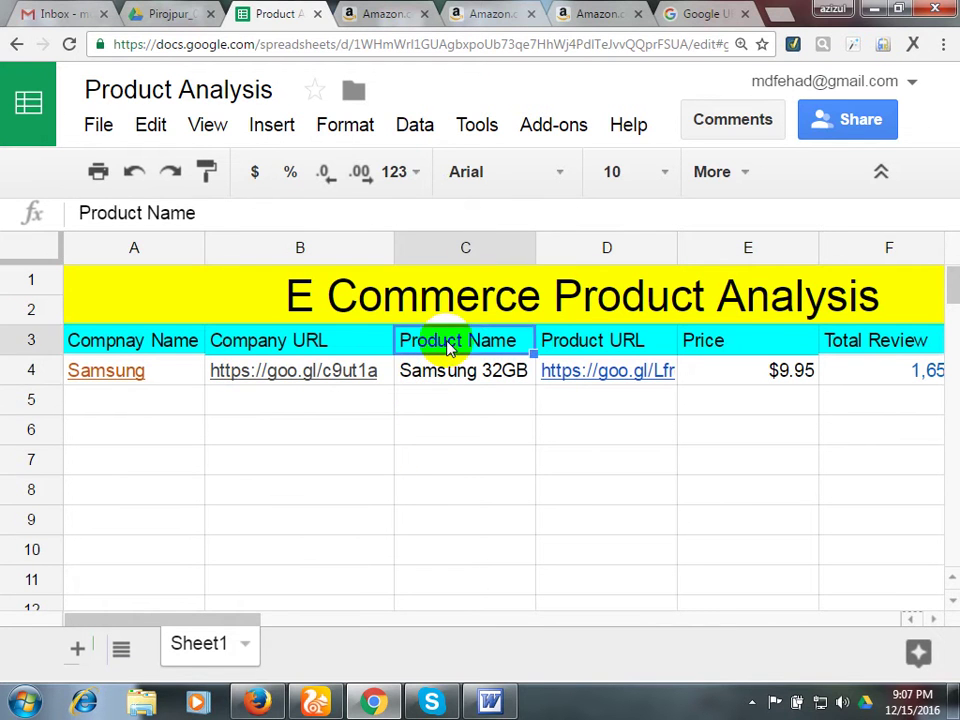
pyautogui.click(451, 370)
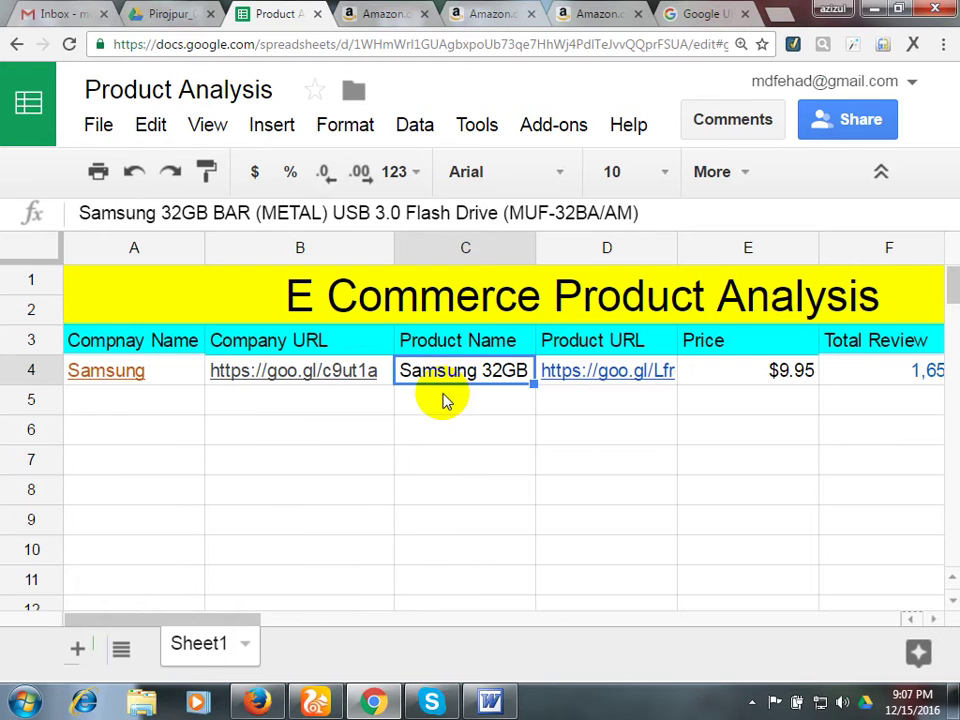
pyautogui.click(186, 362)
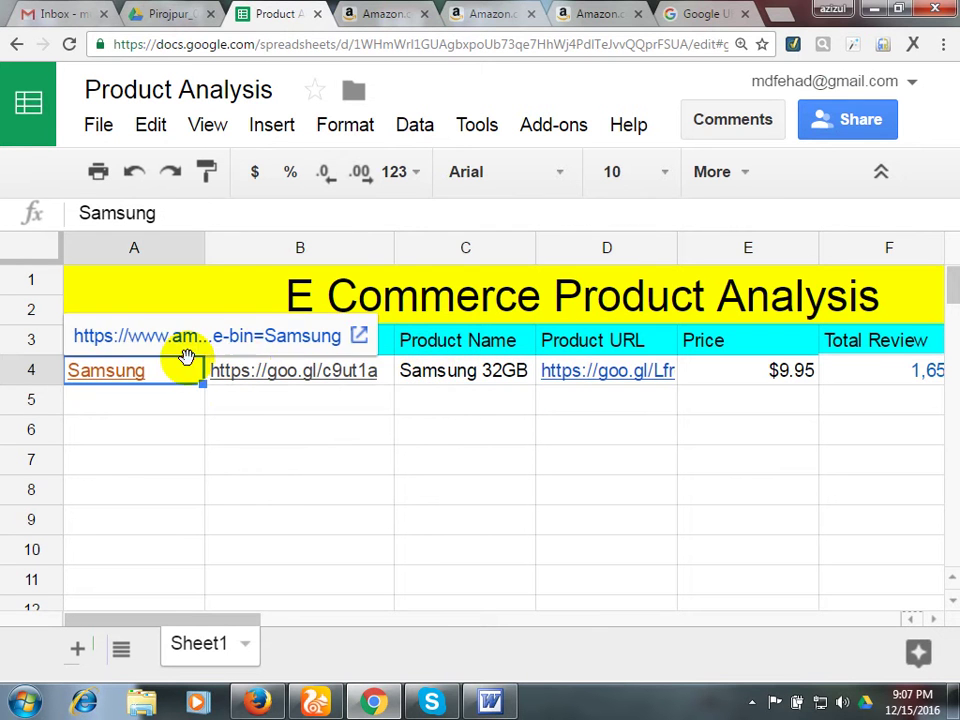
pyautogui.click(446, 394)
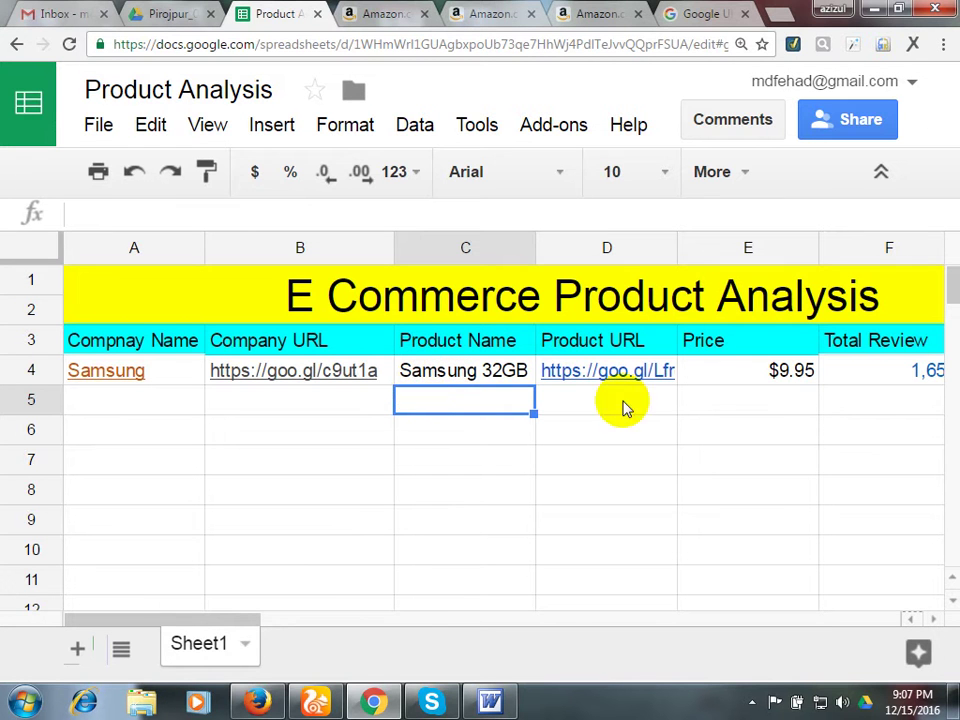
pyautogui.click(707, 370)
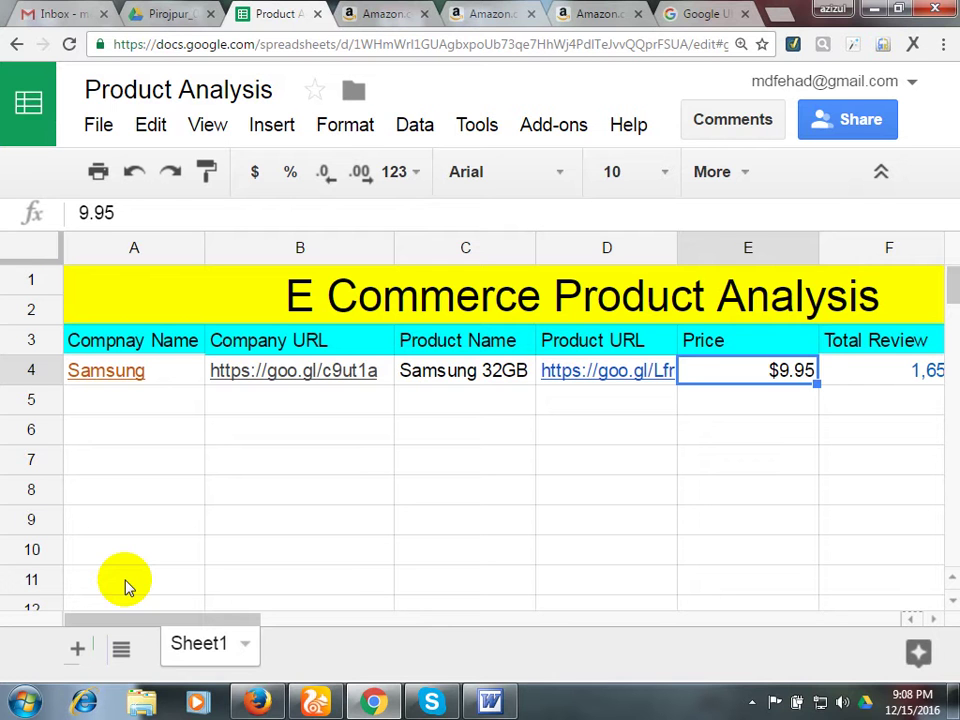
# Recheck the company name, product name and price entries in row 4 against their column headers.
pyautogui.click(200, 528)
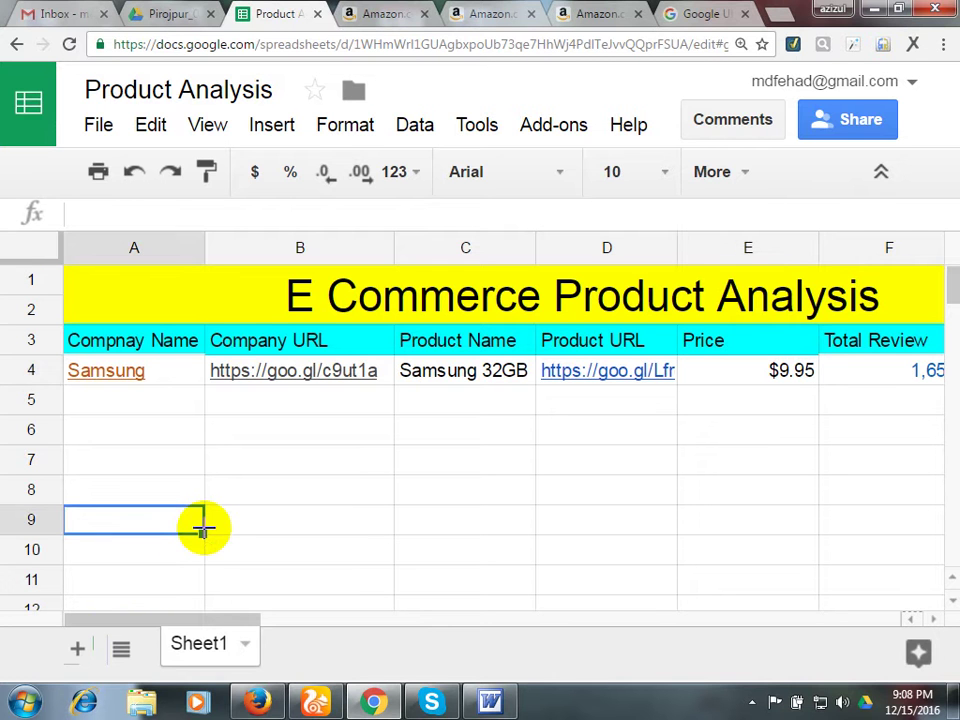
pyautogui.click(176, 378)
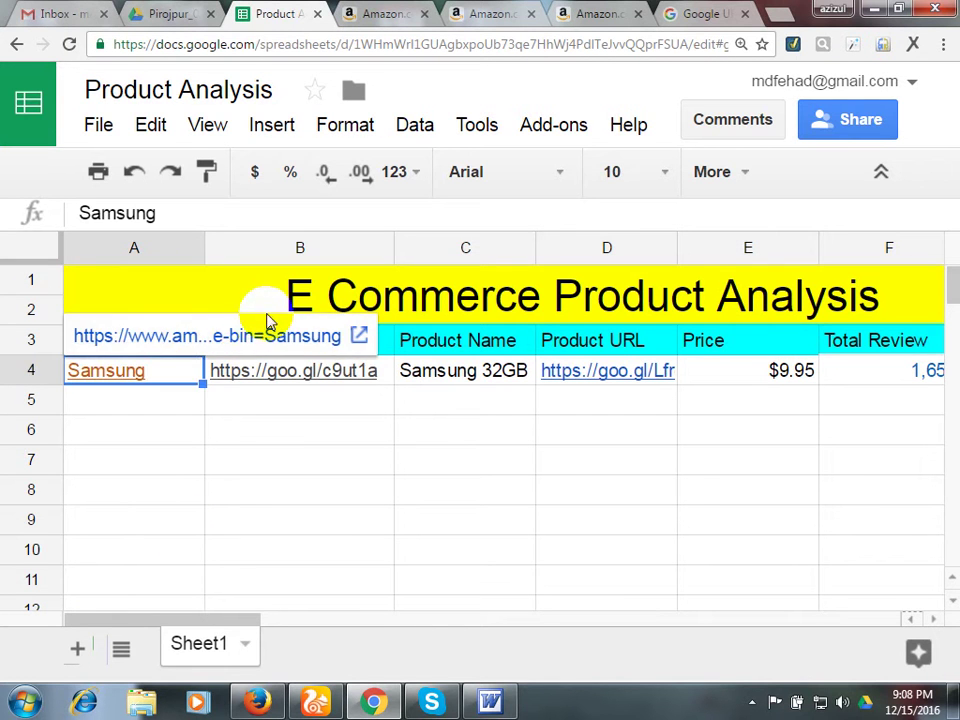
pyautogui.click(268, 320)
pyautogui.click(362, 527)
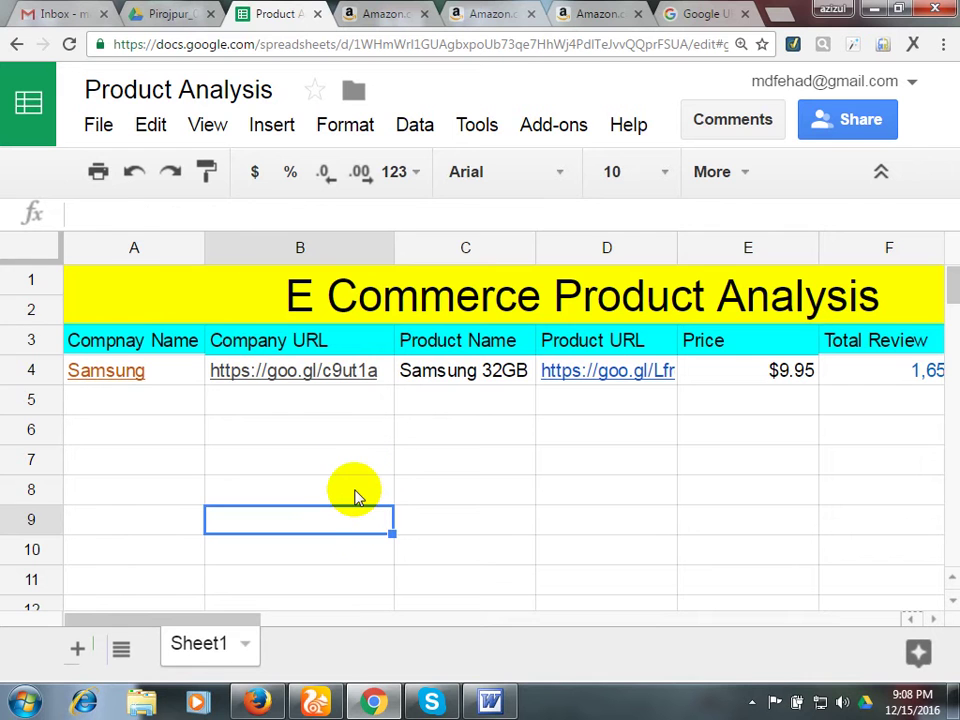
pyautogui.click(420, 370)
pyautogui.click(196, 372)
pyautogui.click(528, 376)
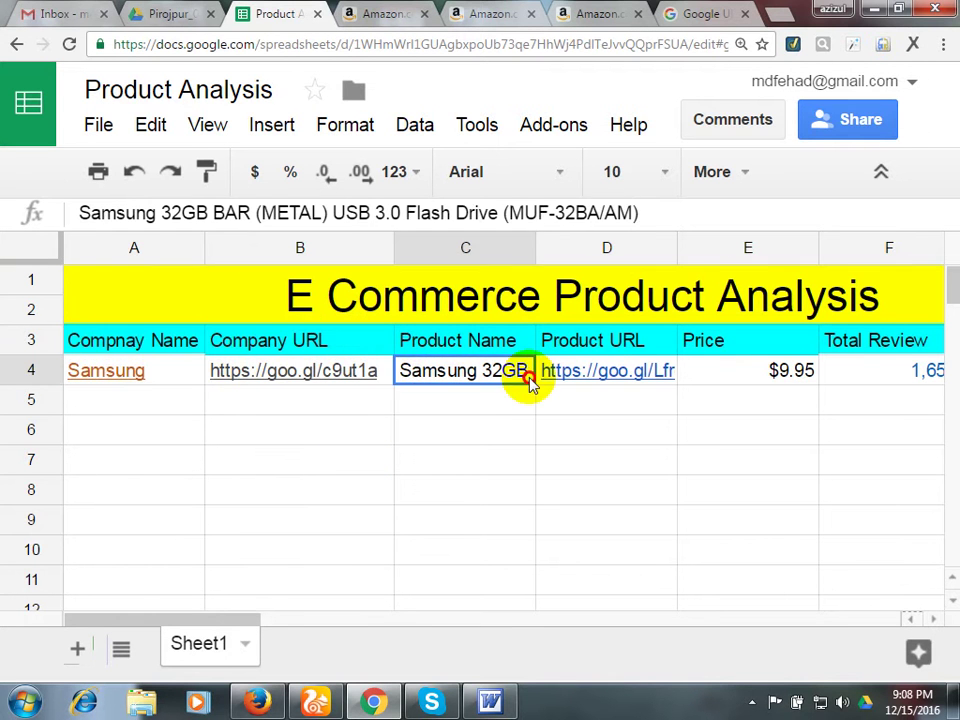
pyautogui.click(728, 379)
pyautogui.click(450, 410)
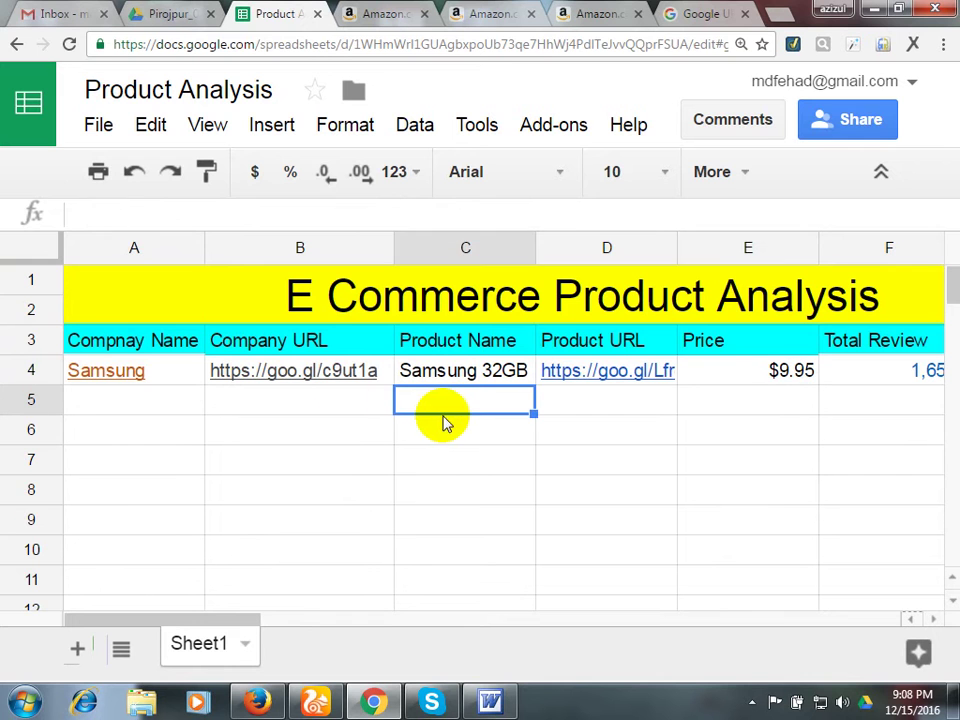
pyautogui.click(130, 248)
pyautogui.click(214, 399)
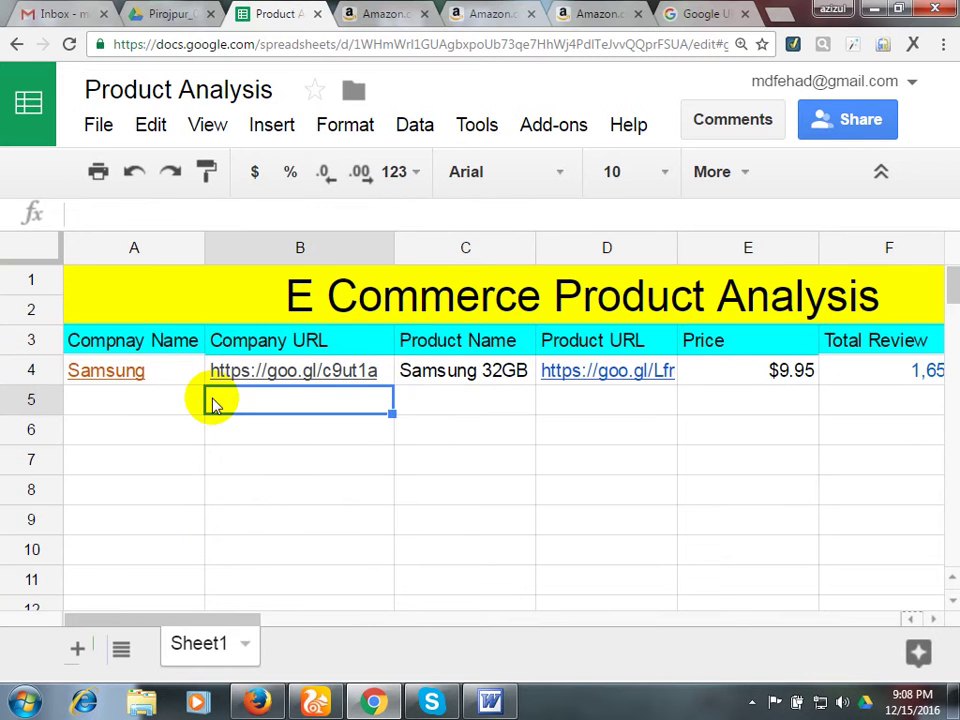
pyautogui.click(167, 339)
pyautogui.click(167, 381)
pyautogui.click(293, 420)
pyautogui.click(298, 318)
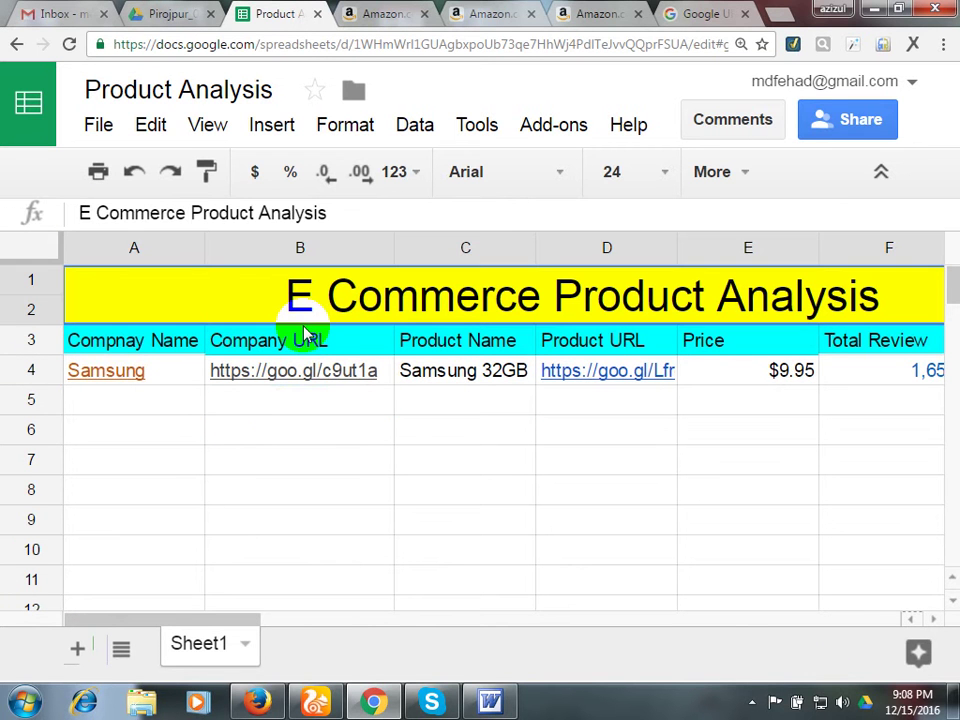
pyautogui.click(322, 472)
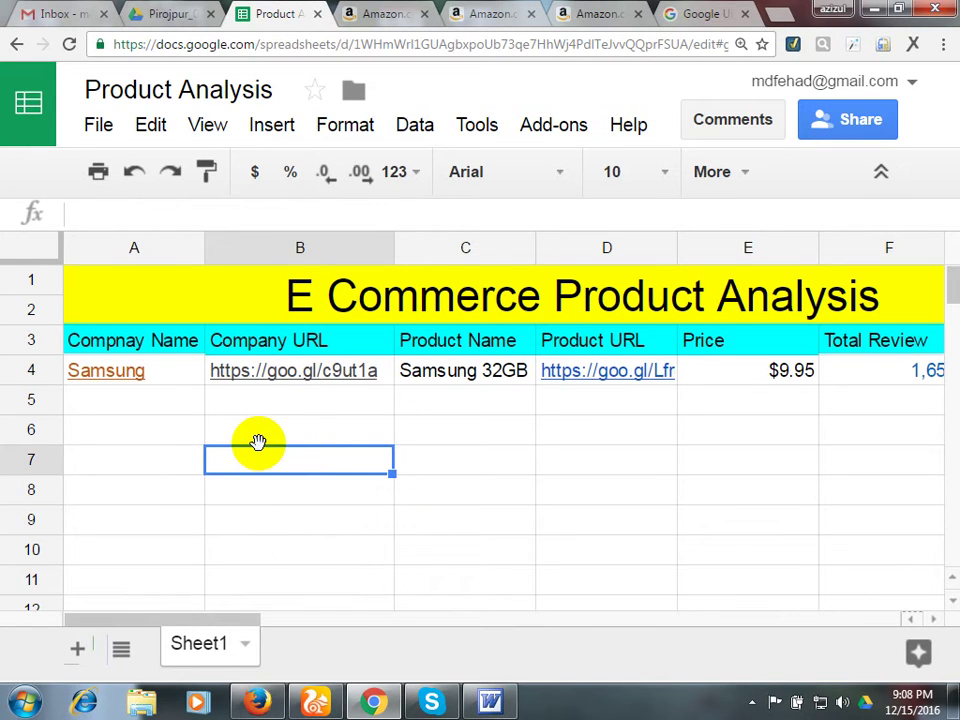
# Look across the sheet's columns to In Stock and back to the Samsung company name in cell A4.
pyautogui.press('Right')
pyautogui.press('Right')
pyautogui.press('Right')
pyautogui.press('Right')
pyautogui.press('Right')
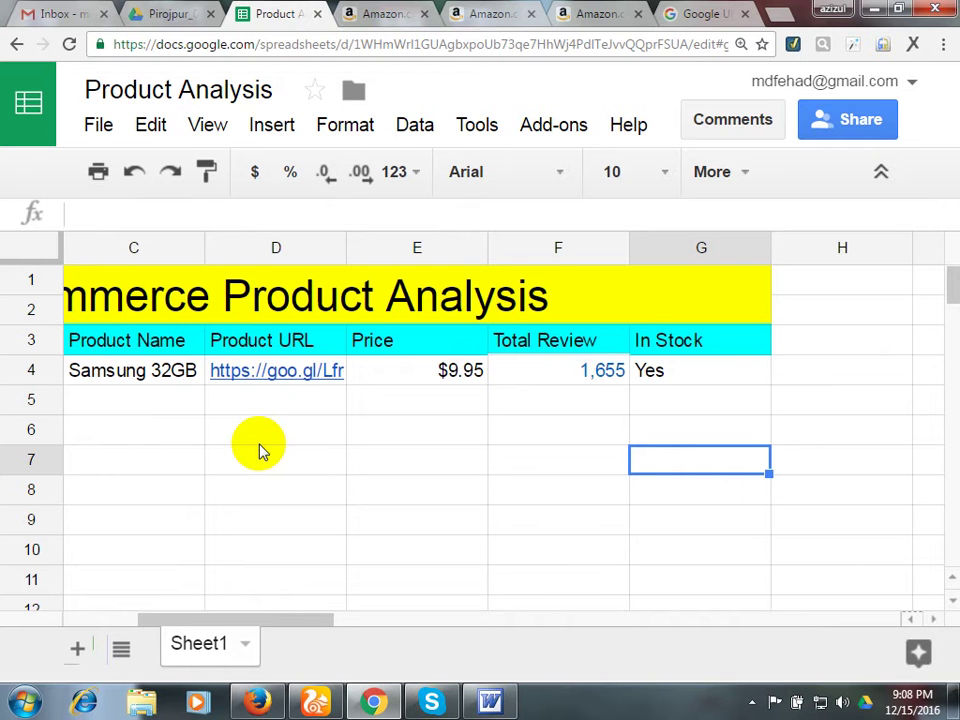
pyautogui.press('Left')
pyautogui.press('Left')
pyautogui.press('Left')
pyautogui.press('Left')
pyautogui.press('Left')
pyautogui.press('Left')
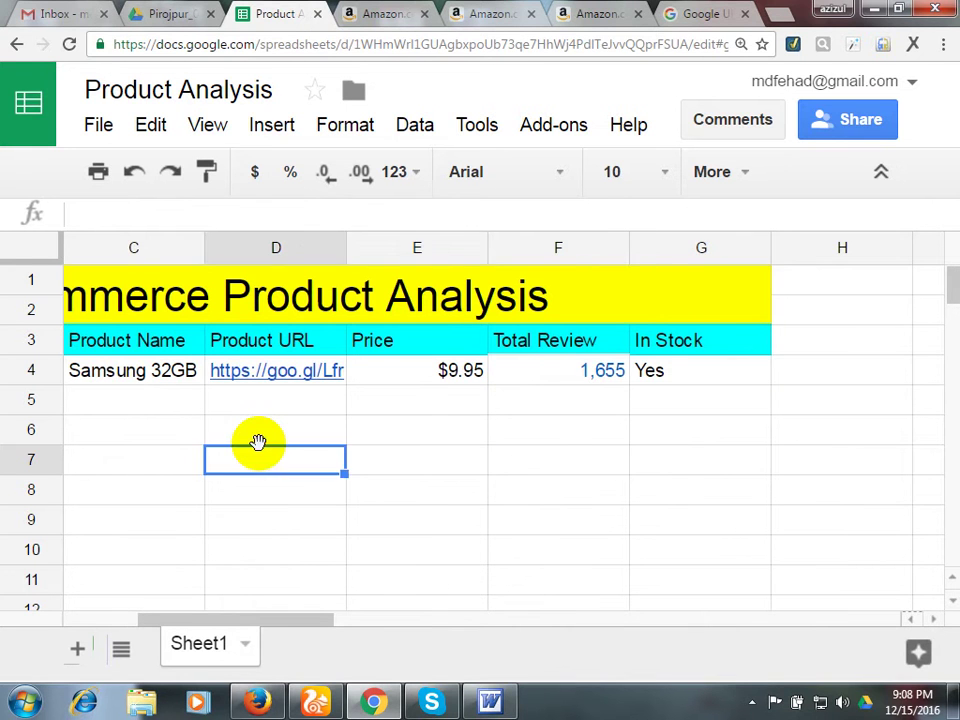
pyautogui.press('Up')
pyautogui.press('Up')
pyautogui.press('Up')
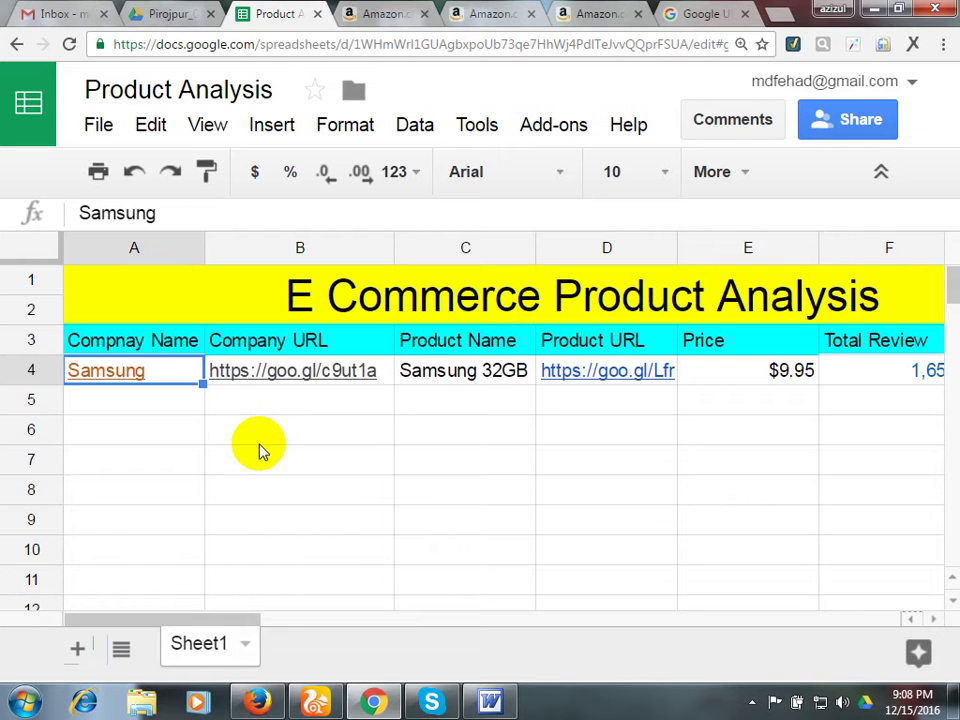
pyautogui.press('Down')
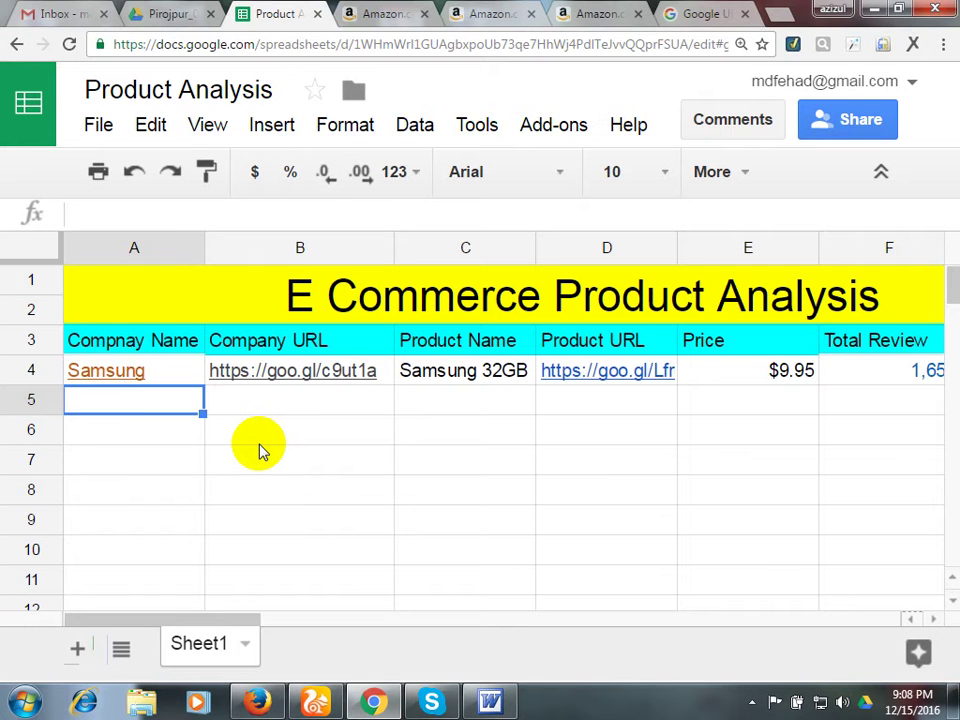
pyautogui.press('Up')
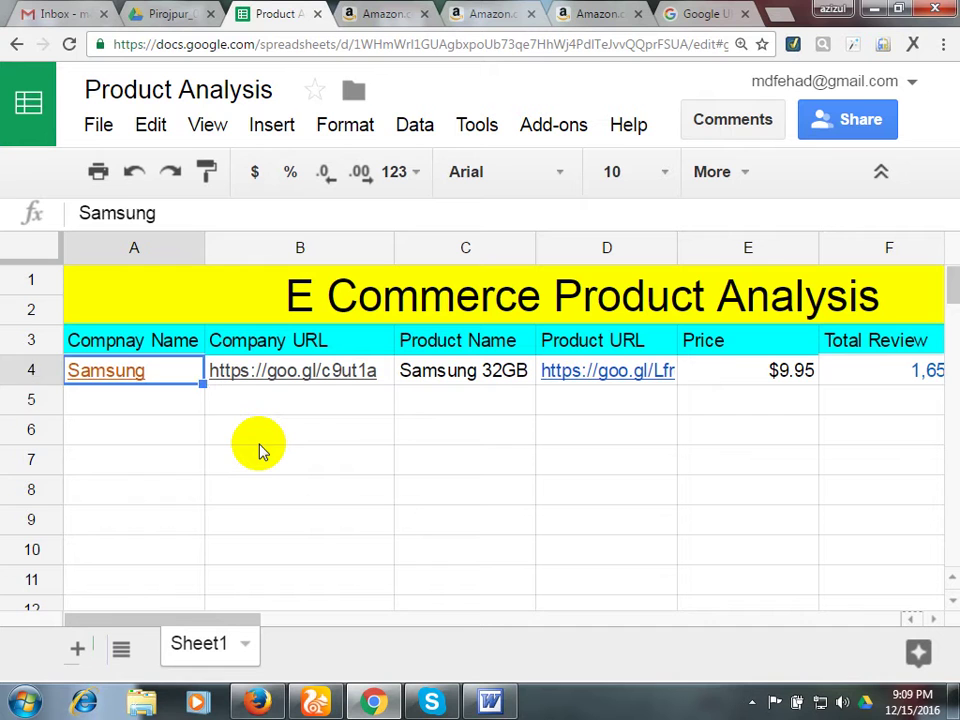
pyautogui.press('Down')
pyautogui.press('Down')
pyautogui.press('Up')
pyautogui.press('Down')
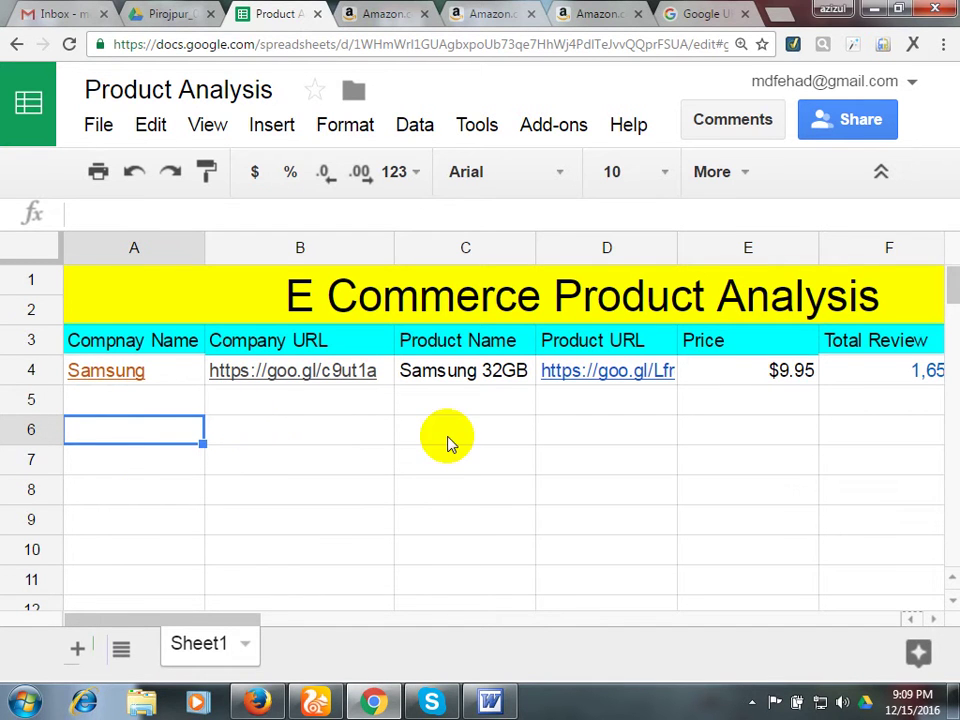
# Review the company URL, product name, total review and price entries in row 4, ending at Company Name.
pyautogui.click(378, 374)
pyautogui.click(499, 460)
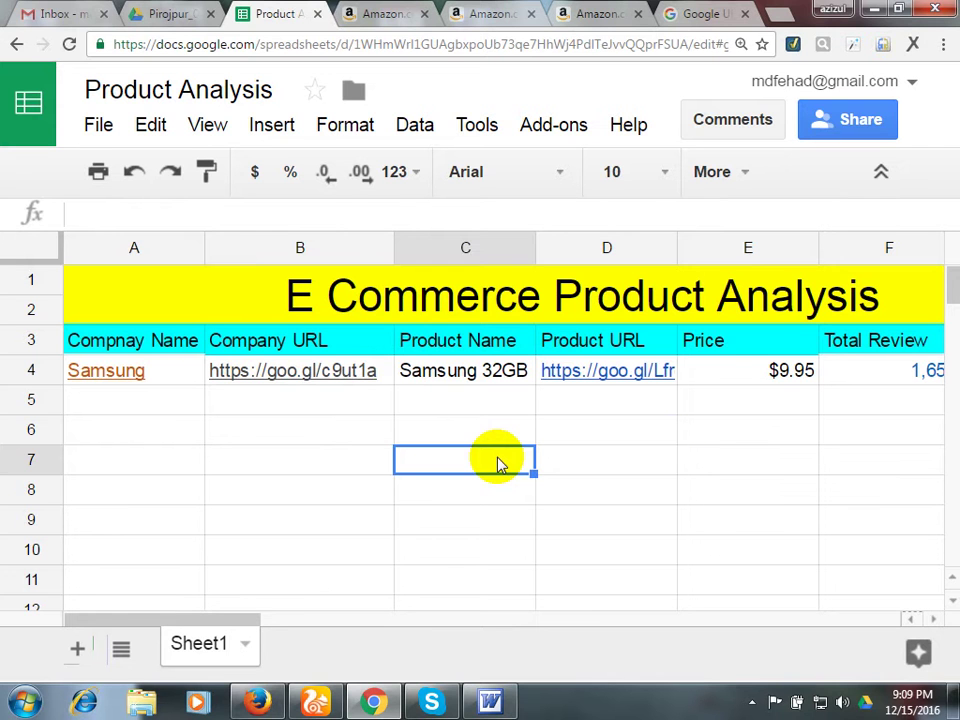
pyautogui.click(712, 378)
pyautogui.click(474, 376)
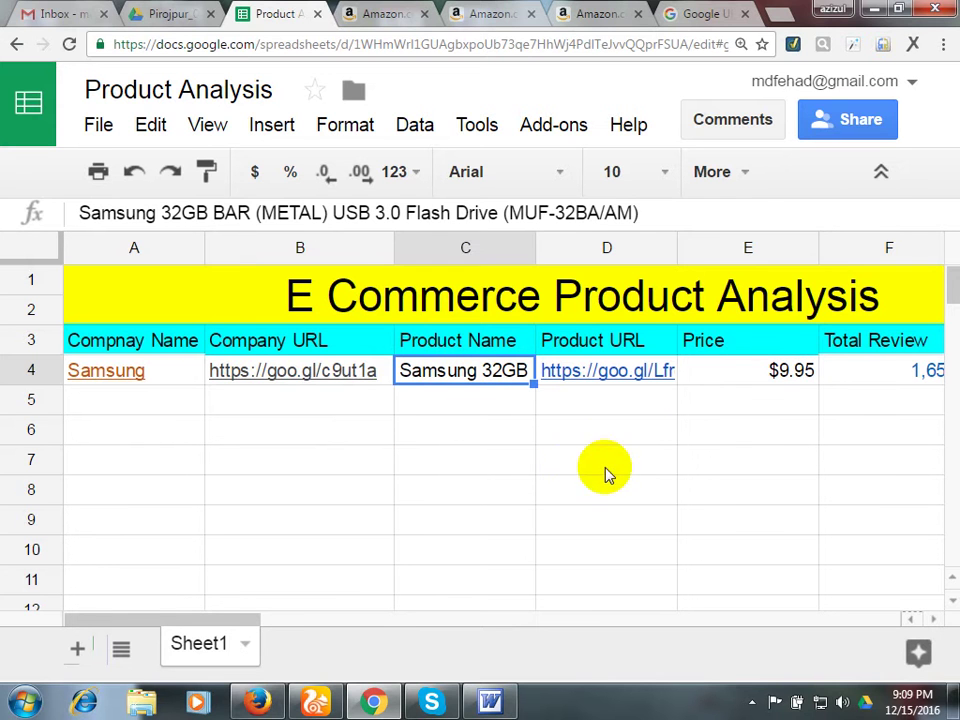
pyautogui.click(891, 375)
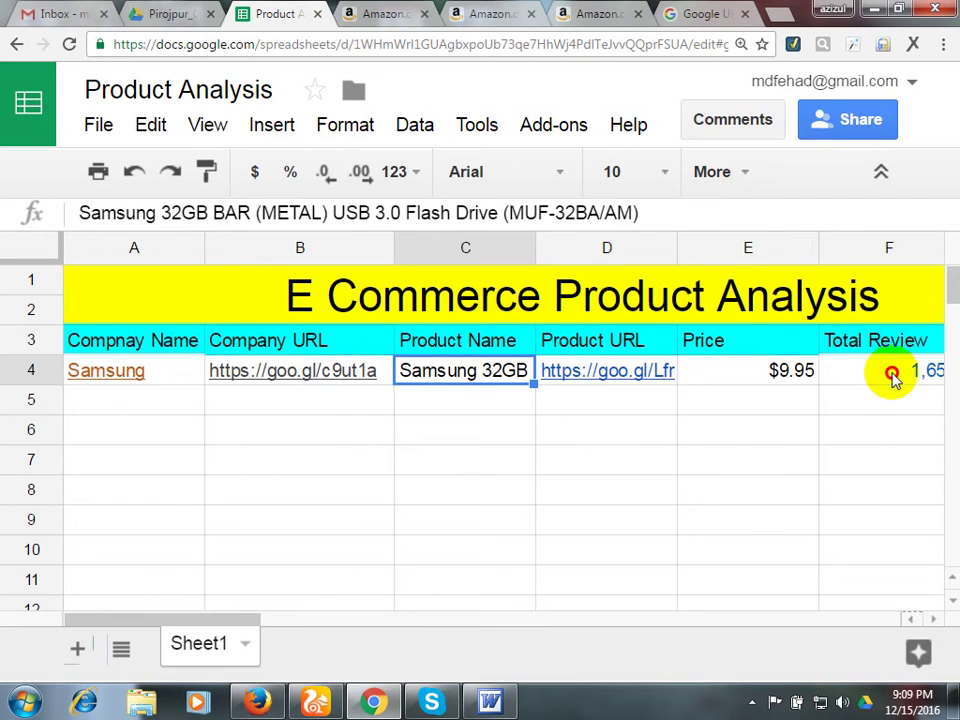
pyautogui.click(705, 386)
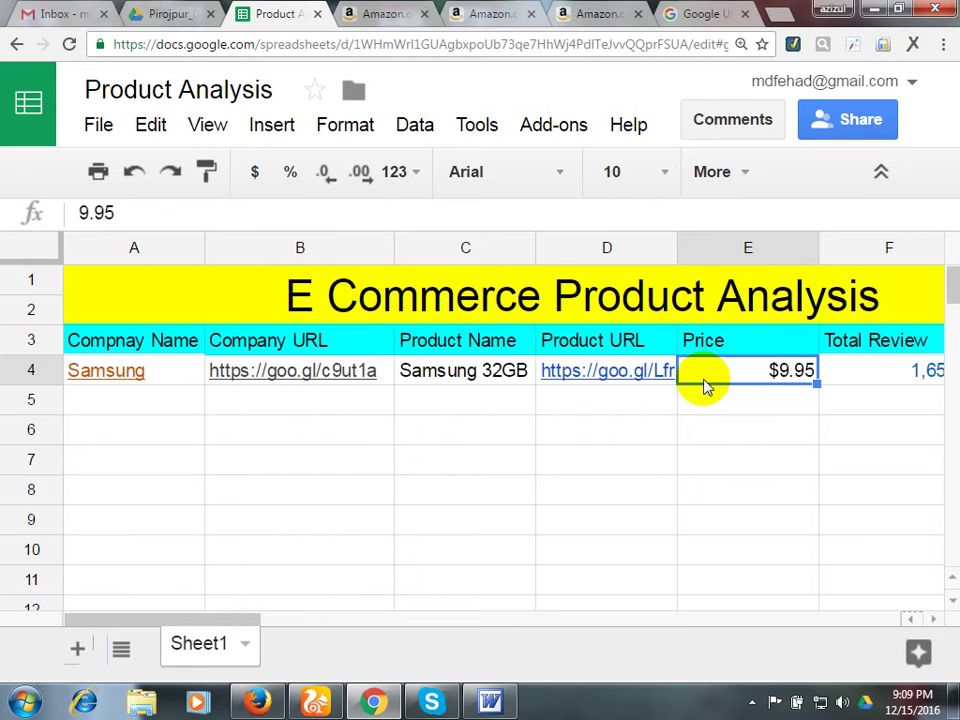
pyautogui.press('Left')
pyautogui.press('Left')
pyautogui.press('Left')
pyautogui.press('Left')
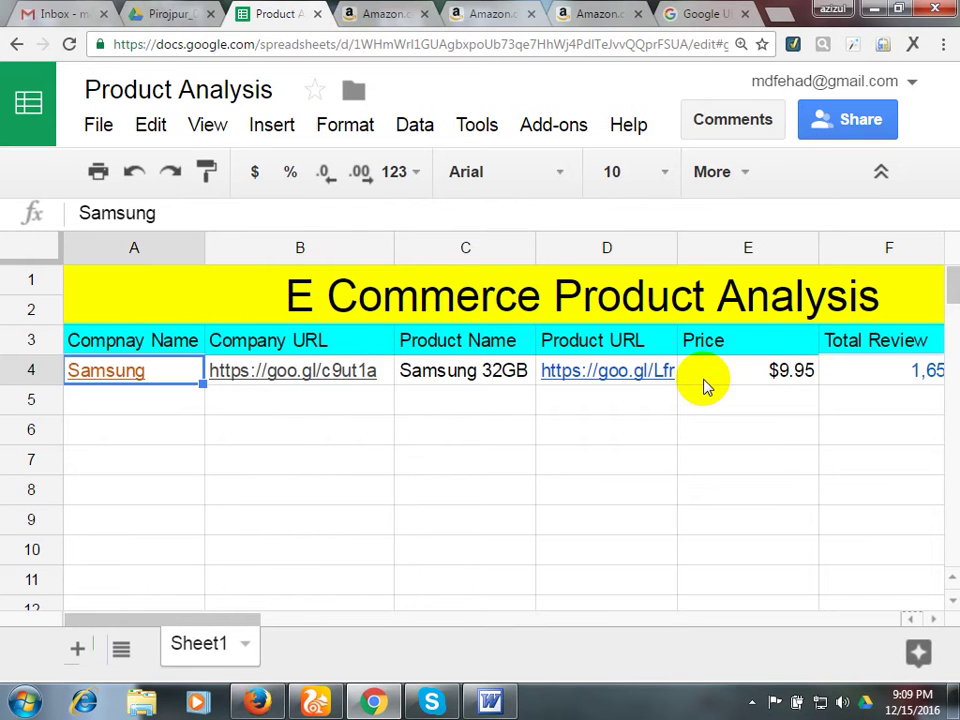
# Look across row 4 from the Samsung company name to the Total Review and In Stock entries and back.
pyautogui.press('Right')
pyautogui.press('Right')
pyautogui.press('Right')
pyautogui.press('Right')
pyautogui.press('Right')
pyautogui.press('Right')
pyautogui.press('Right')
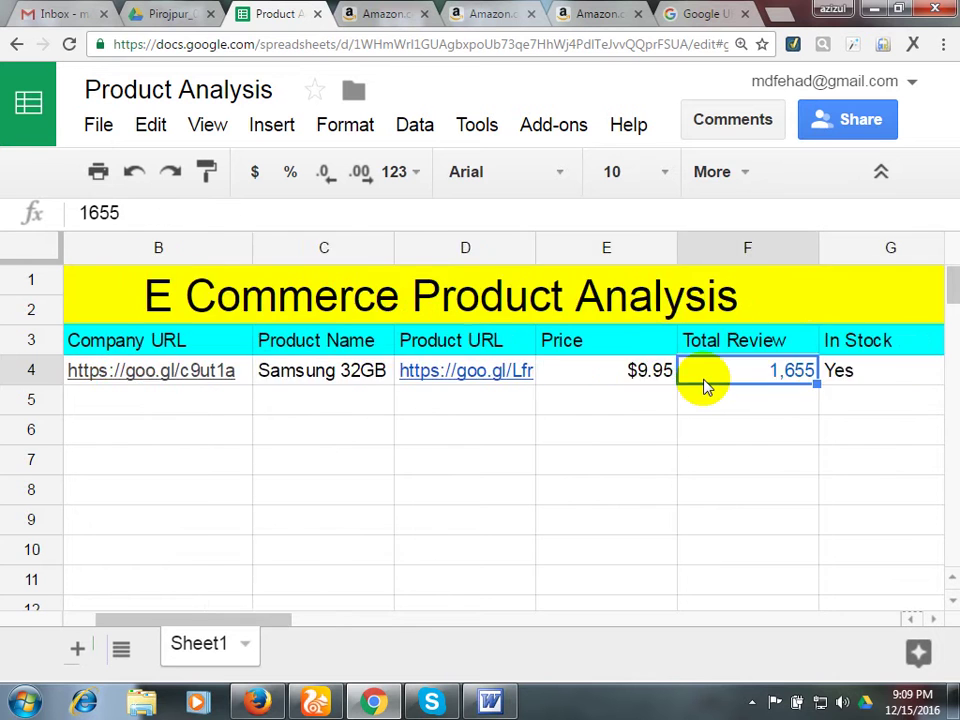
pyautogui.press('Left')
pyautogui.press('Left')
pyautogui.press('Left')
pyautogui.press('Left')
pyautogui.press('Left')
pyautogui.press('Left')
pyautogui.press('Left')
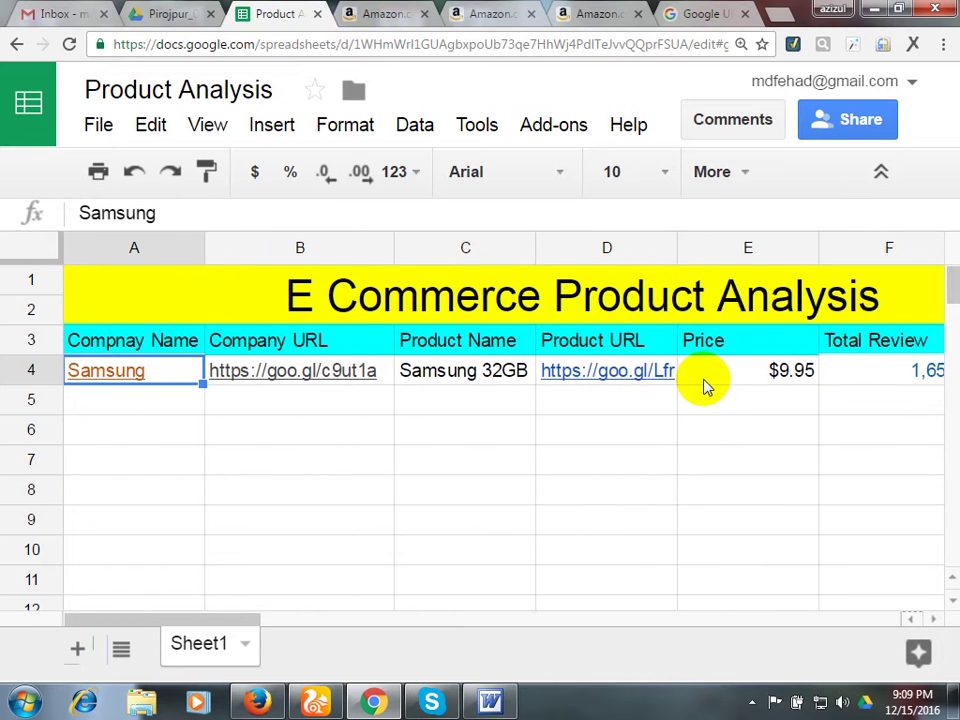
# Recheck the Samsung row's entries as far as Total Review, returning to the company name in cell A4.
pyautogui.press('Right')
pyautogui.press('Right')
pyautogui.press('Right')
pyautogui.press('Right')
pyautogui.press('Right')
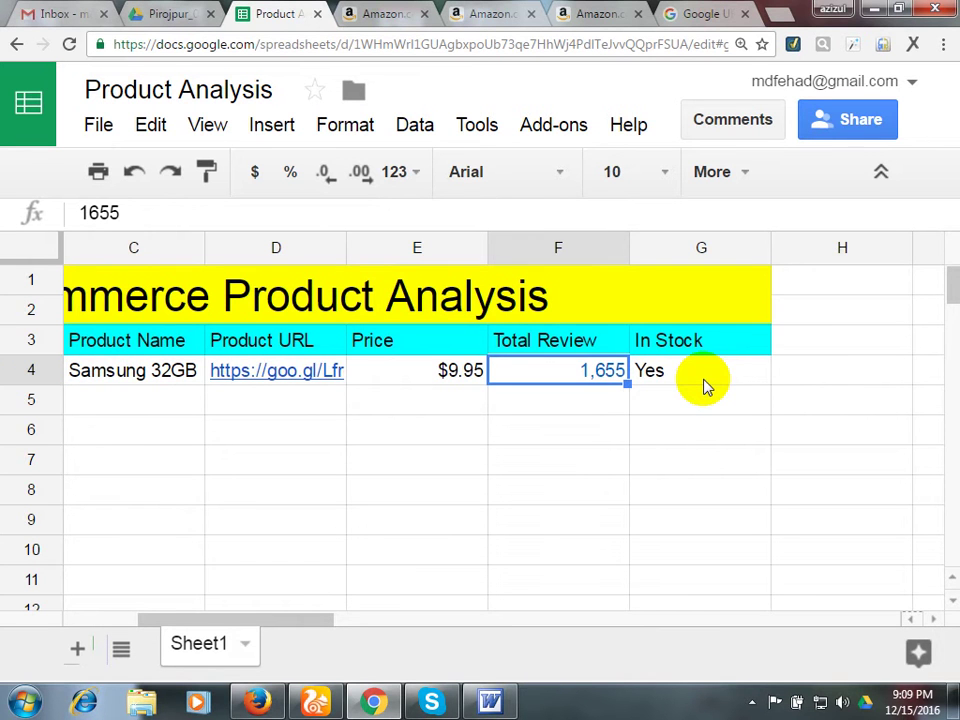
pyautogui.press('Left')
pyautogui.press('Left')
pyautogui.press('Left')
pyautogui.press('Left')
pyautogui.press('Left')
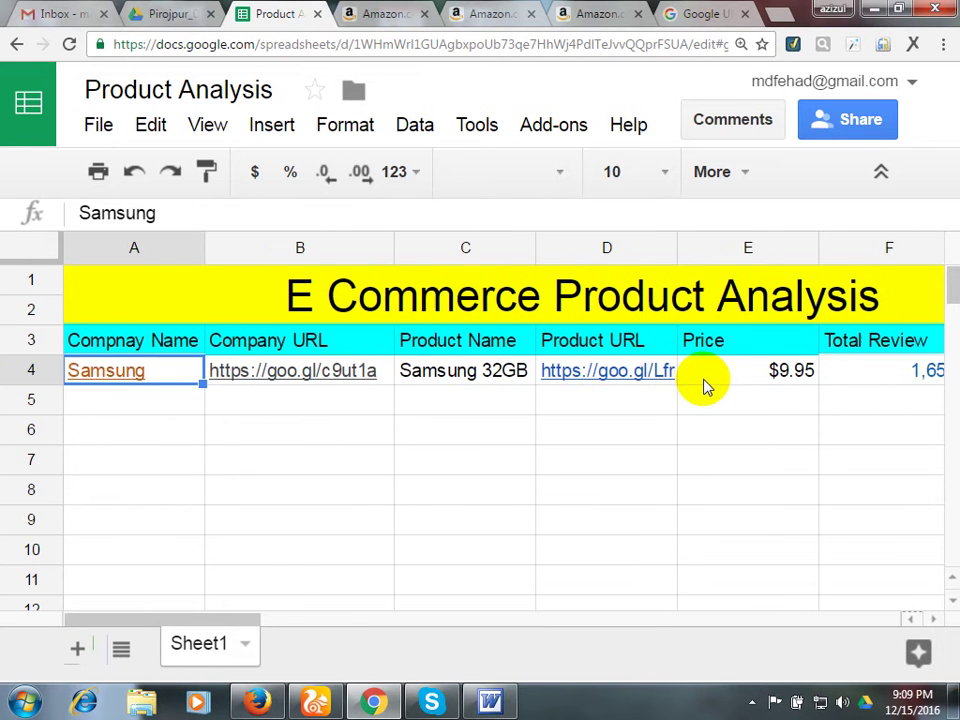
pyautogui.press('Down')
pyautogui.press('Up')
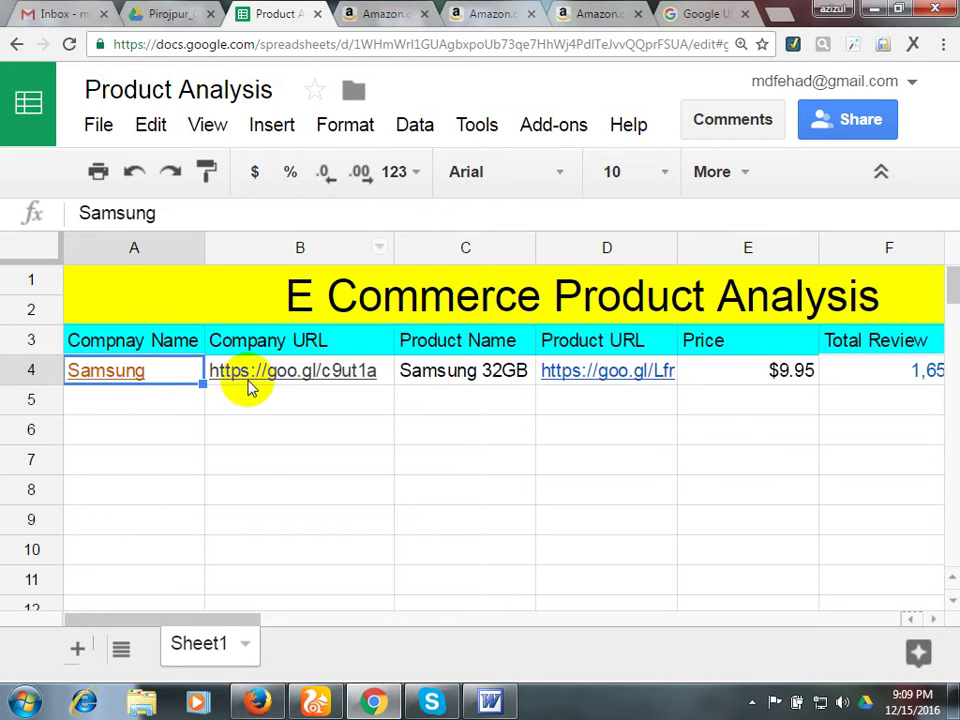
pyautogui.click(420, 455)
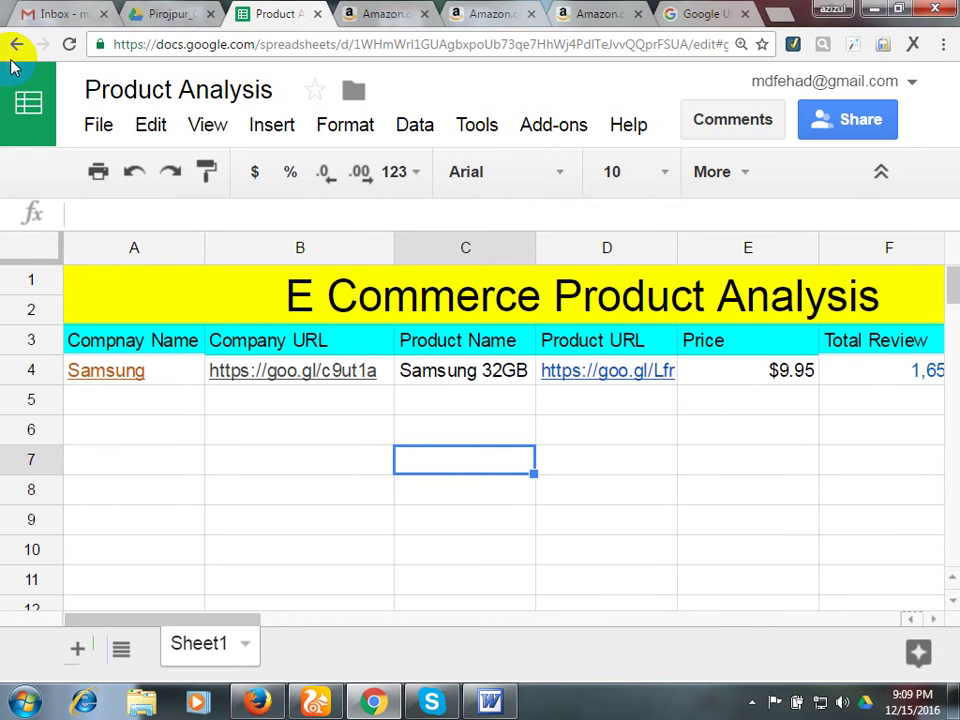
pyautogui.click(392, 13)
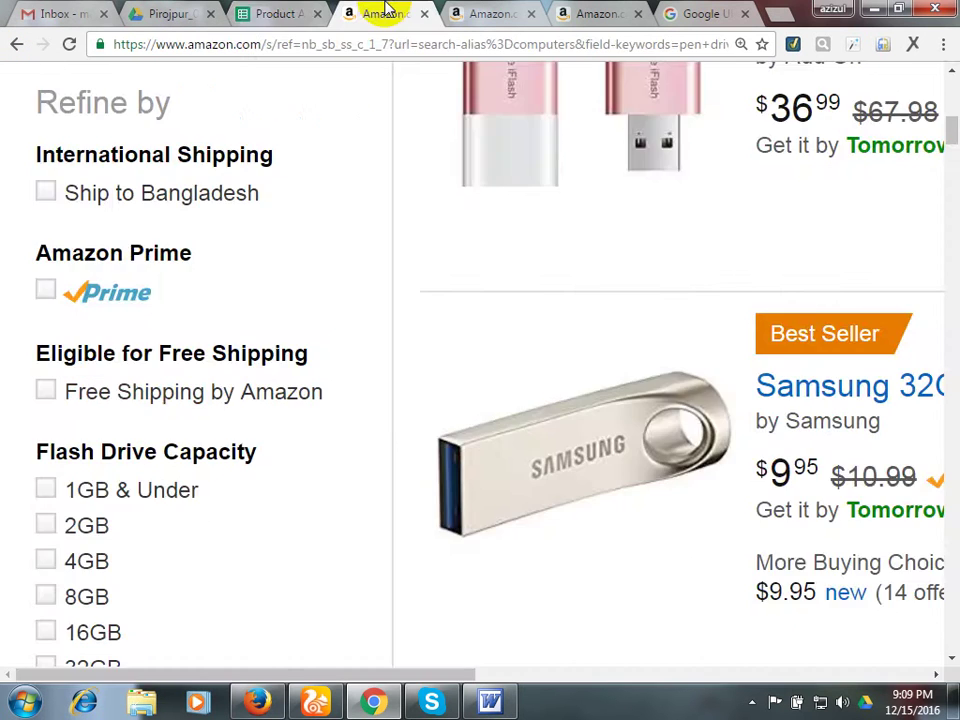
pyautogui.click(297, 10)
pyautogui.click(249, 463)
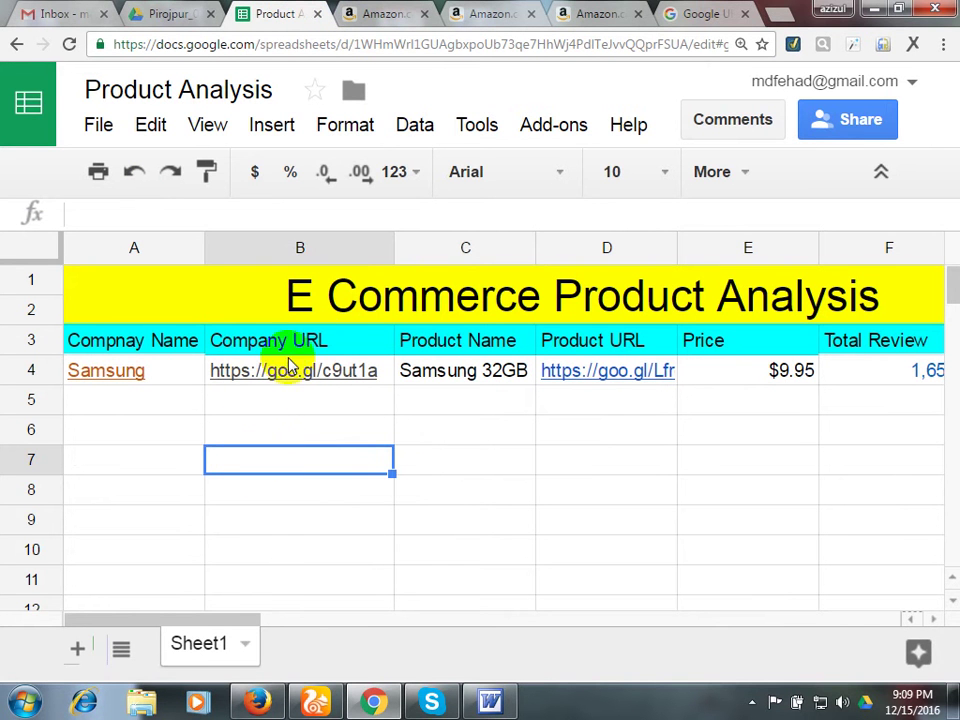
pyautogui.click(410, 370)
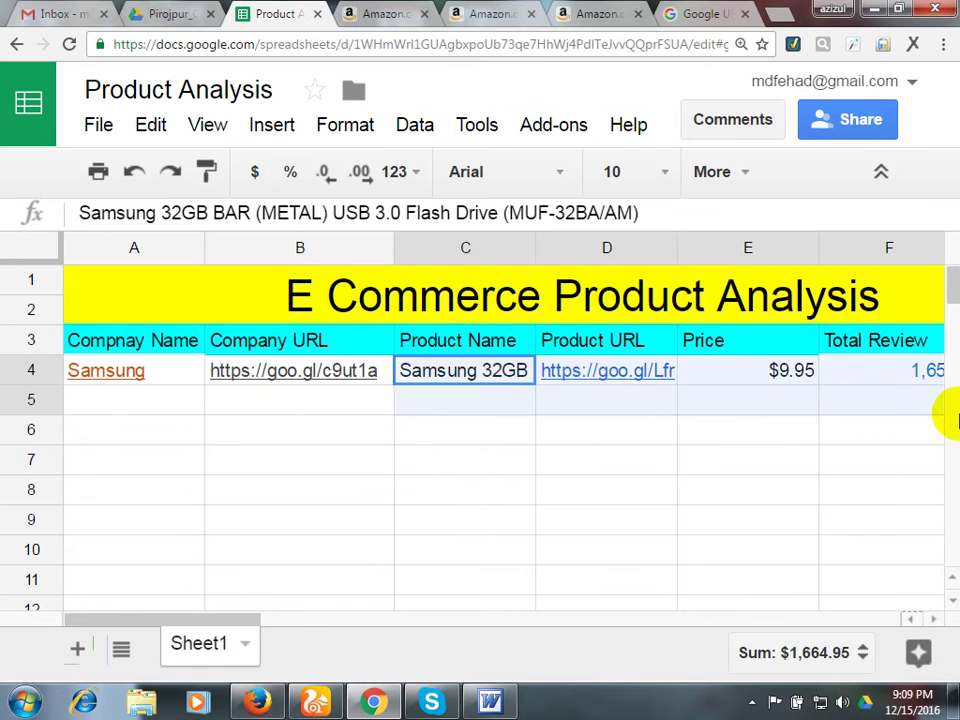
pyautogui.scroll(-5, 945, 390)
pyautogui.scroll(-15, 902, 279)
pyautogui.click(880, 340)
pyautogui.scroll(20, 857, 403)
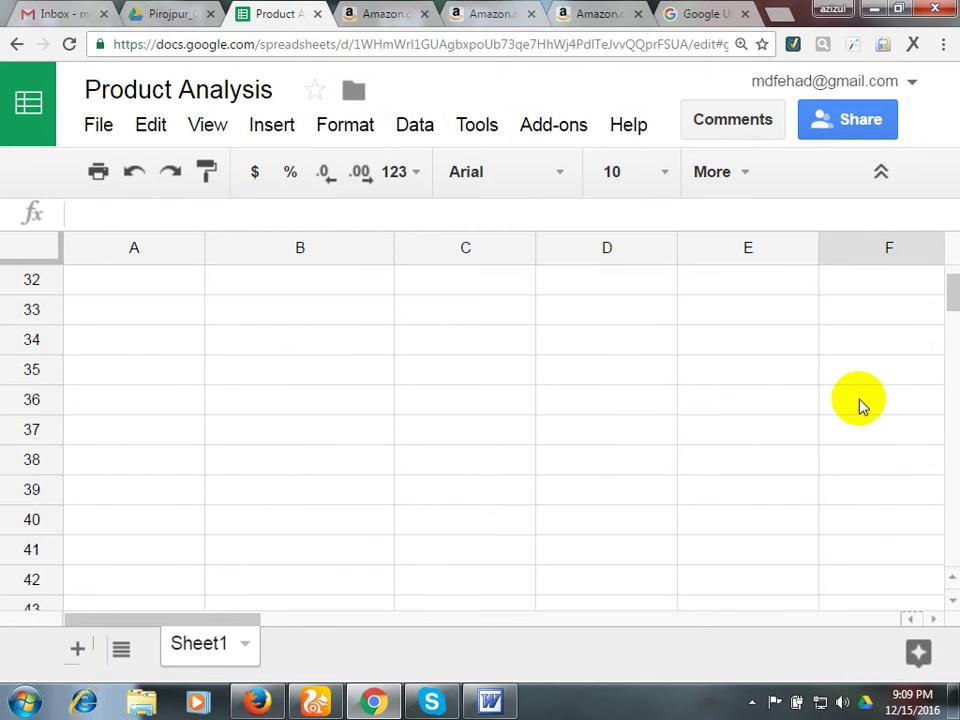
# Clear the product name, product URL, price, total review and in-stock entries in cells C4 to G4.
pyautogui.click(408, 370)
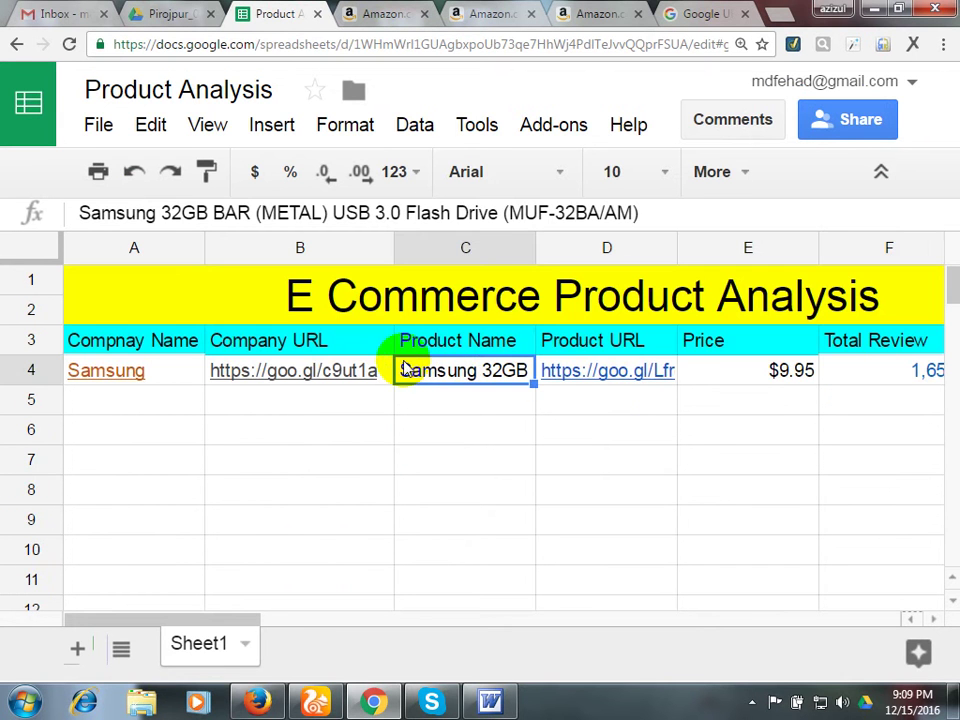
pyautogui.hotkey('shift', 'Right')
pyautogui.hotkey('shift', 'Right')
pyautogui.hotkey('shift', 'Right')
pyautogui.hotkey('shift', 'Right')
pyautogui.hotkey('shift', 'Right')
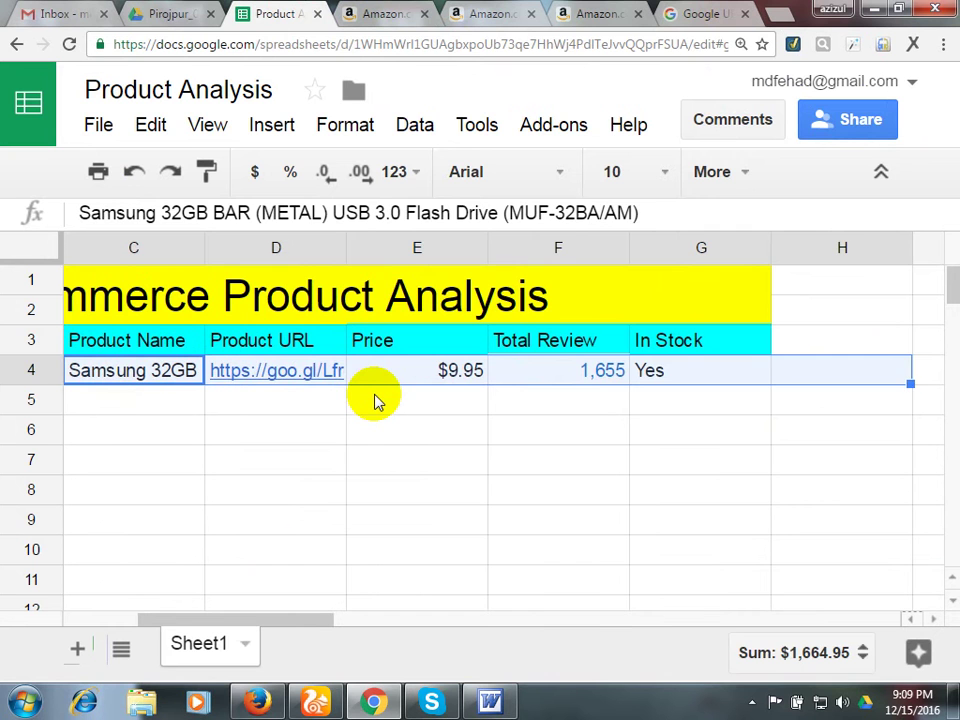
pyautogui.hotkey('shift', 'Left')
pyautogui.press('Delete')
pyautogui.click(135, 385)
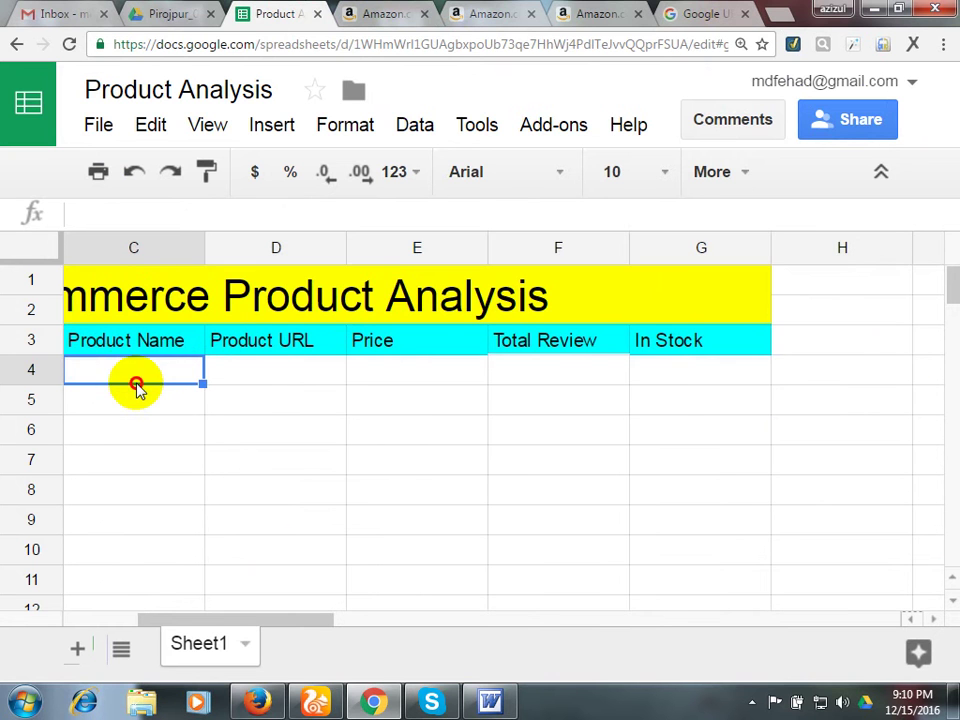
# Check the company name and shortened company URL in row 4 along with their links.
pyautogui.press('Left')
pyautogui.press('Left')
pyautogui.press('Right')
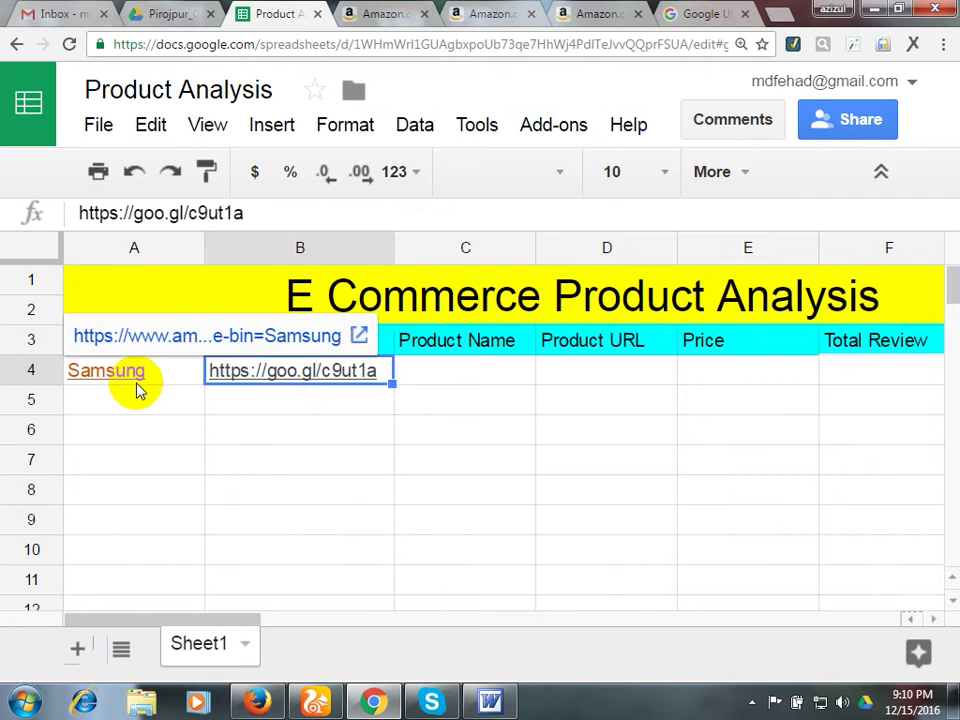
pyautogui.press('Left')
pyautogui.click(210, 454)
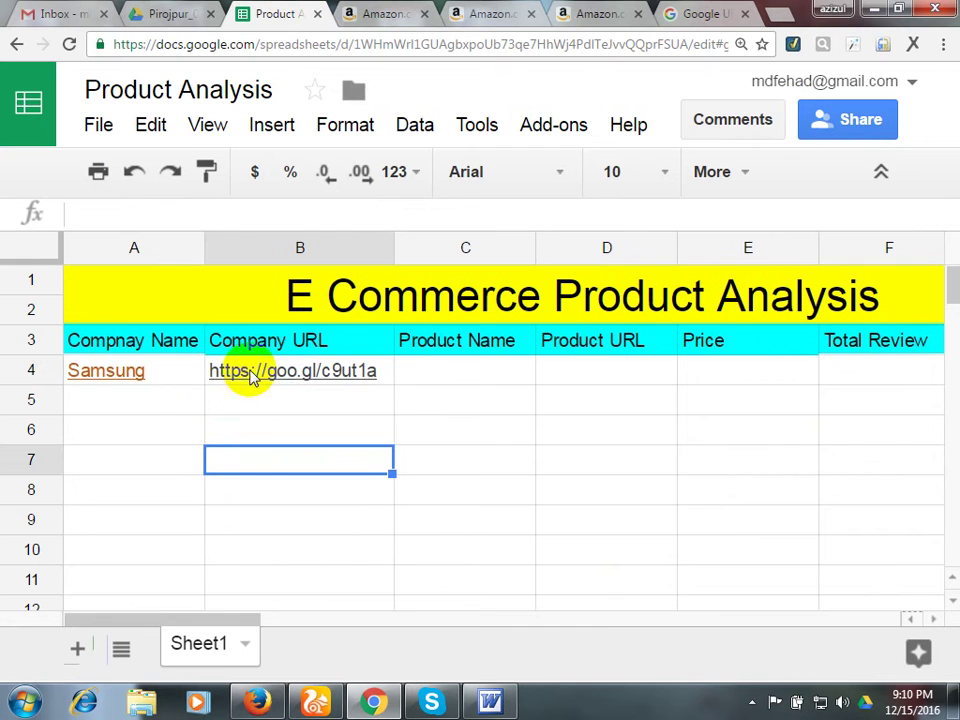
pyautogui.moveTo(389, 384)
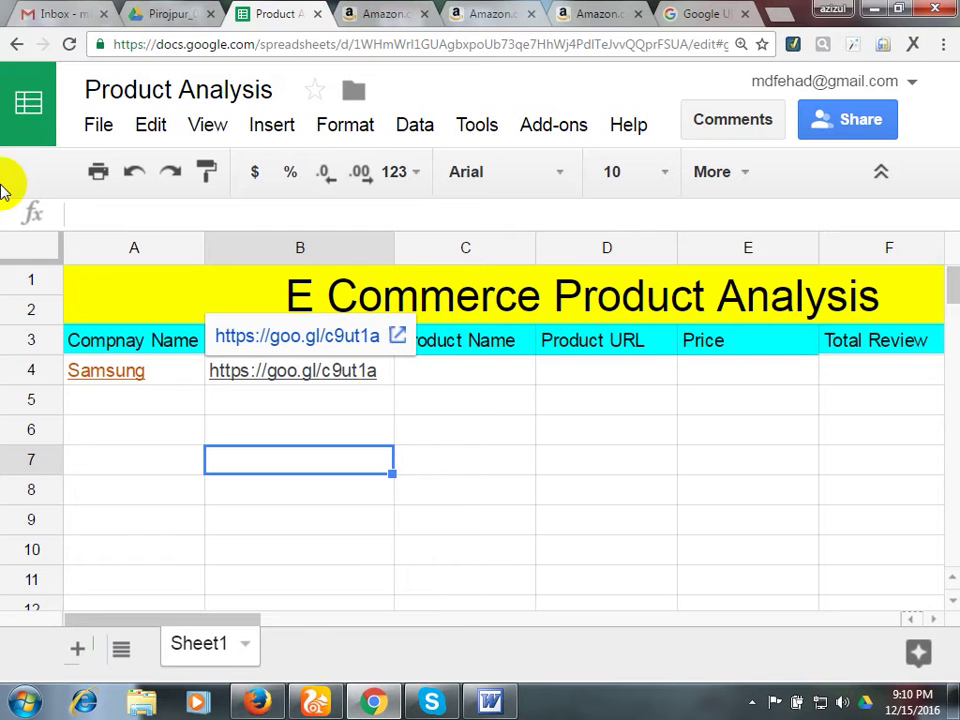
# Close the Amazon pen drive search results and bring up Samsung's brand page on Amazon.
pyautogui.click(375, 12)
pyautogui.click(565, 12)
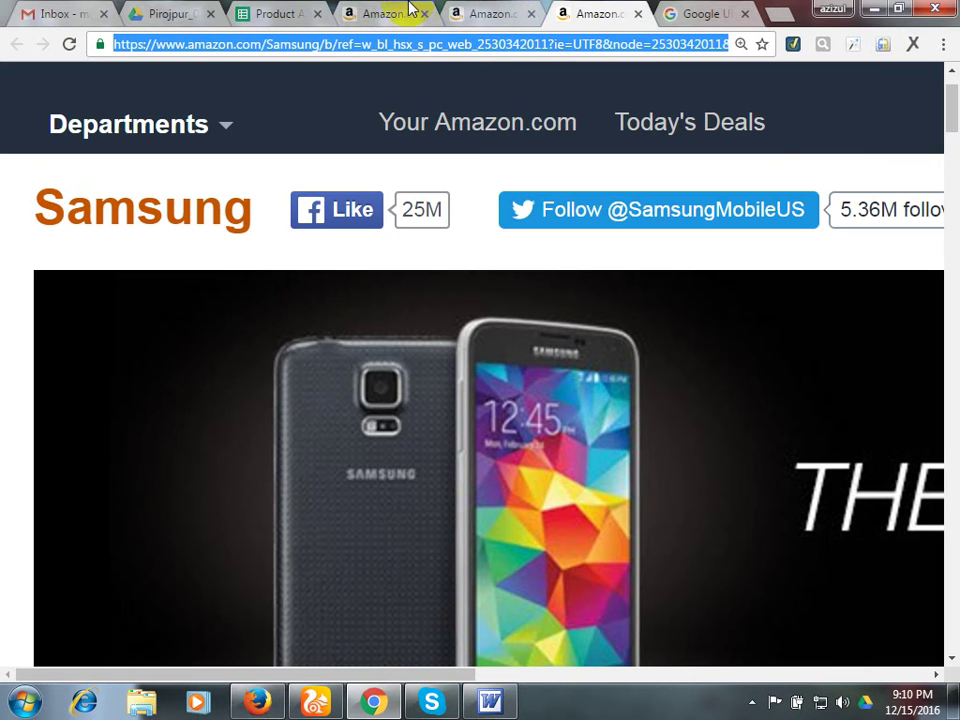
pyautogui.click(424, 12)
pyautogui.click(600, 12)
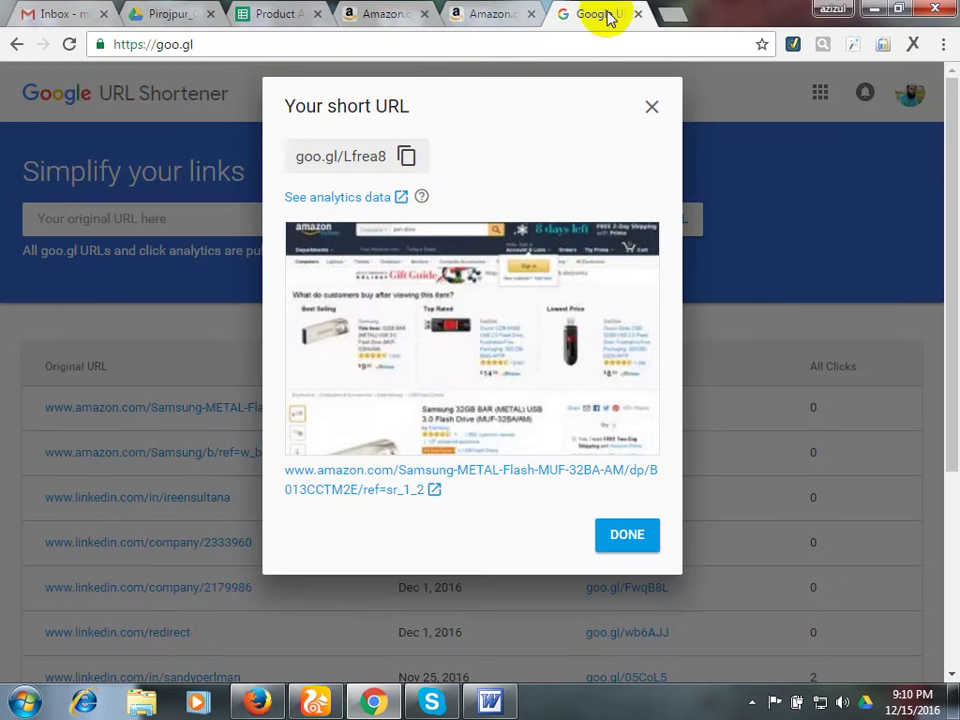
pyautogui.click(560, 12)
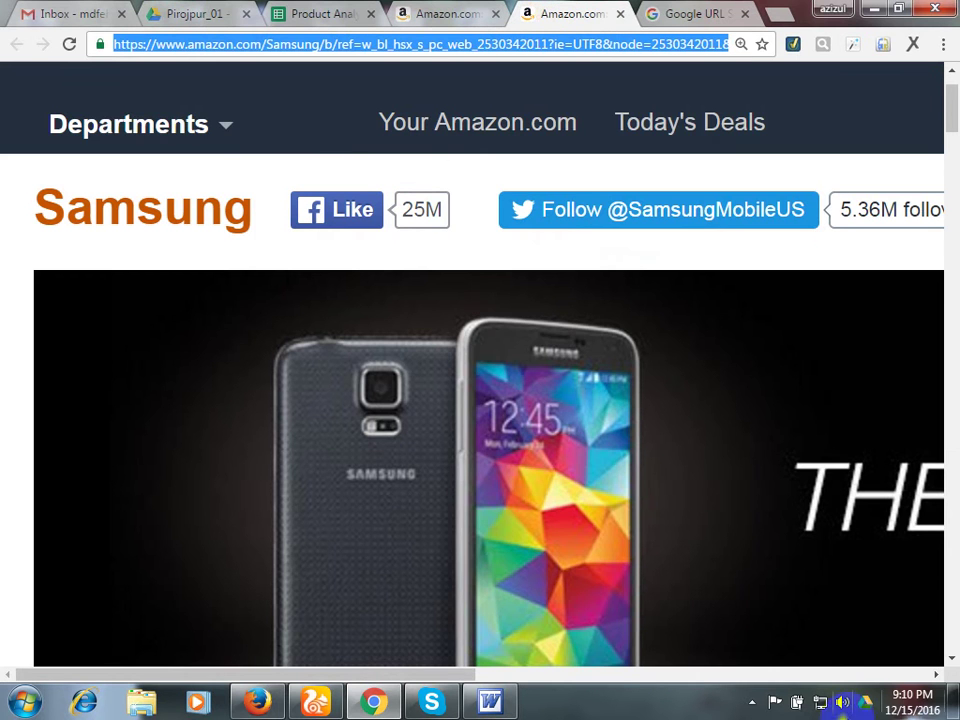
# Zoom the Samsung brand page out to 100% and look through its phone, accessory and product categories.
pyautogui.scroll(-3, 437, 317)
pyautogui.scroll(4, 435, 317)
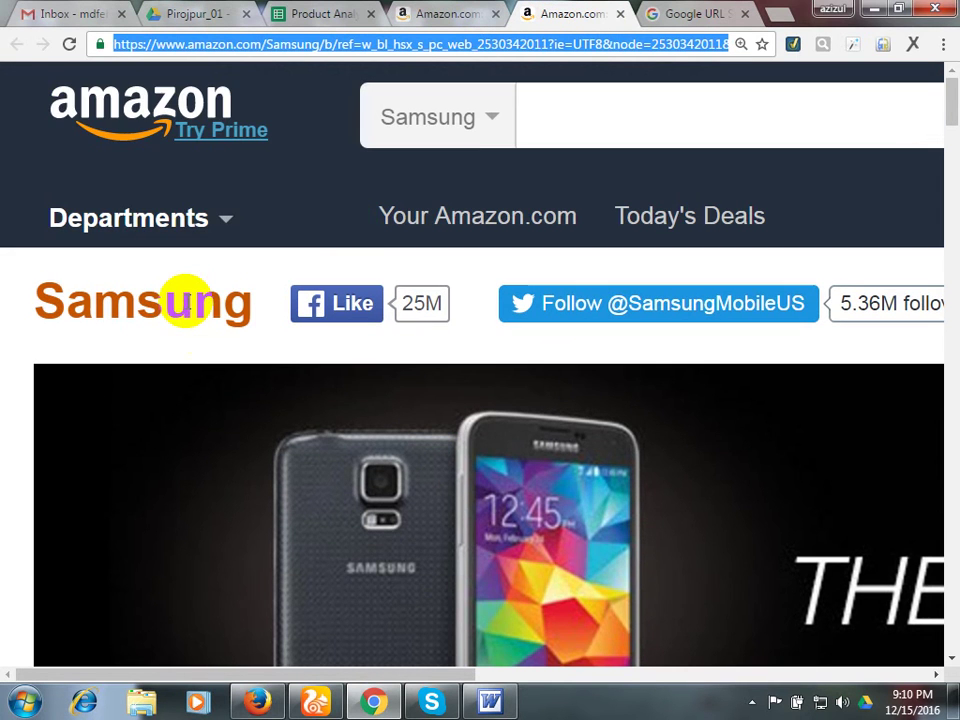
pyautogui.keyDown('ctrl'); pyautogui.scroll(-4, 186, 305); pyautogui.keyUp('ctrl')
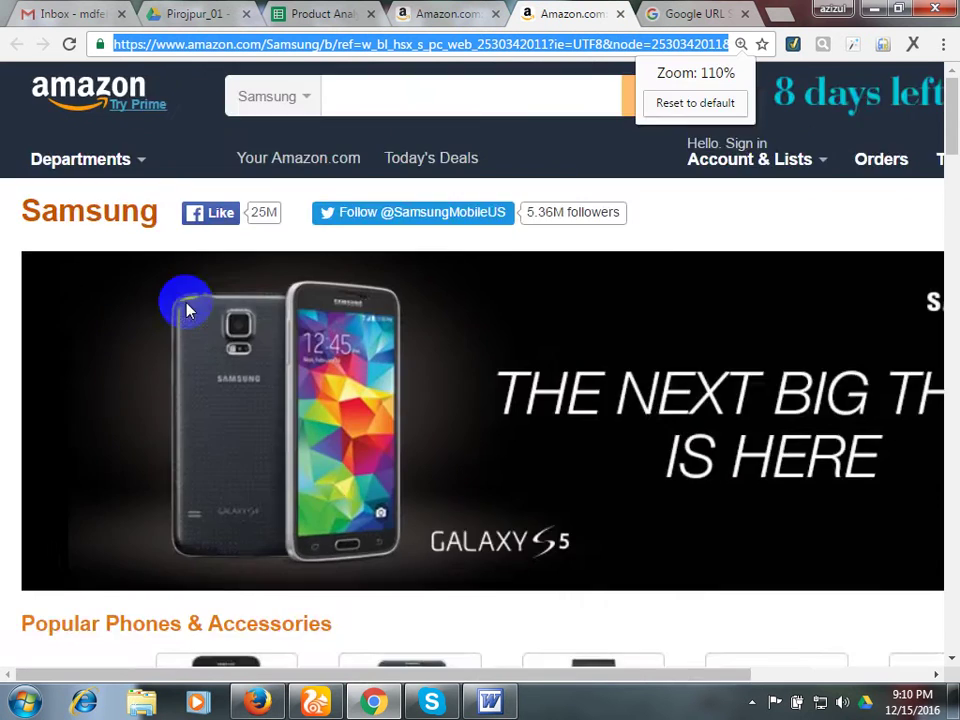
pyautogui.scroll(-3, 188, 315)
pyautogui.scroll(-1, 192, 328)
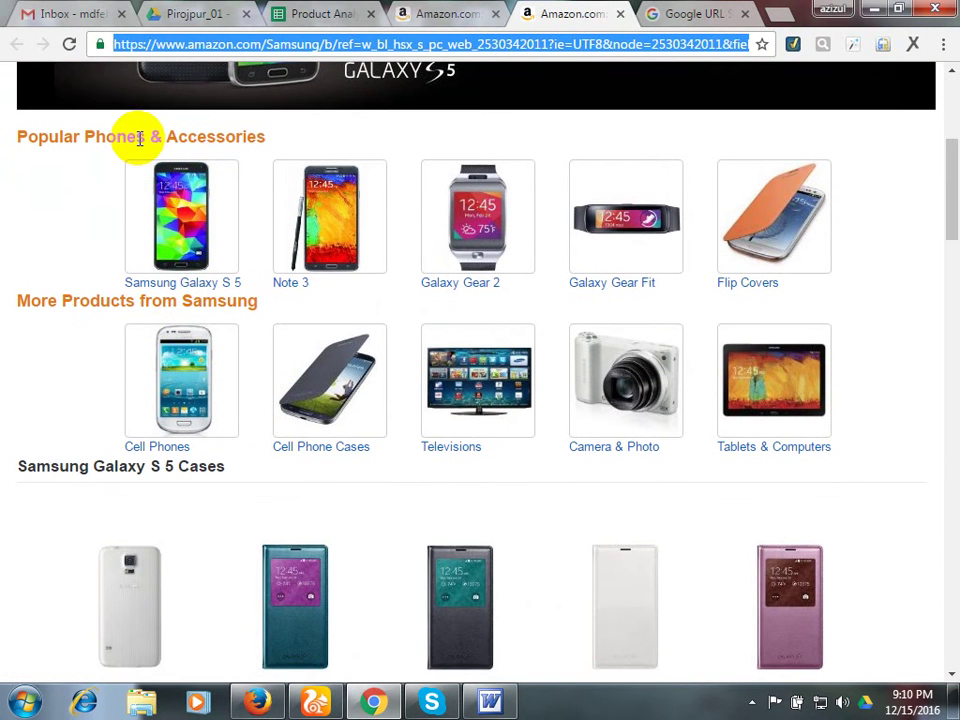
# Open the Samsung Galaxy S 5 listing in a separate tab, check its results, and close it.
pyautogui.middleClick(194, 287)
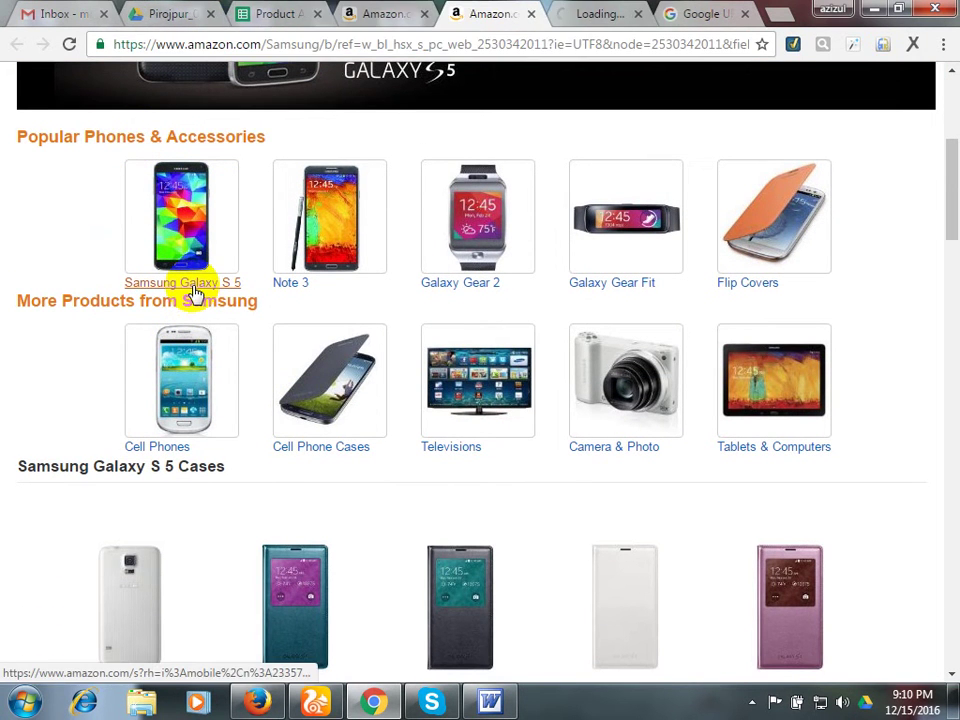
pyautogui.click(568, 12)
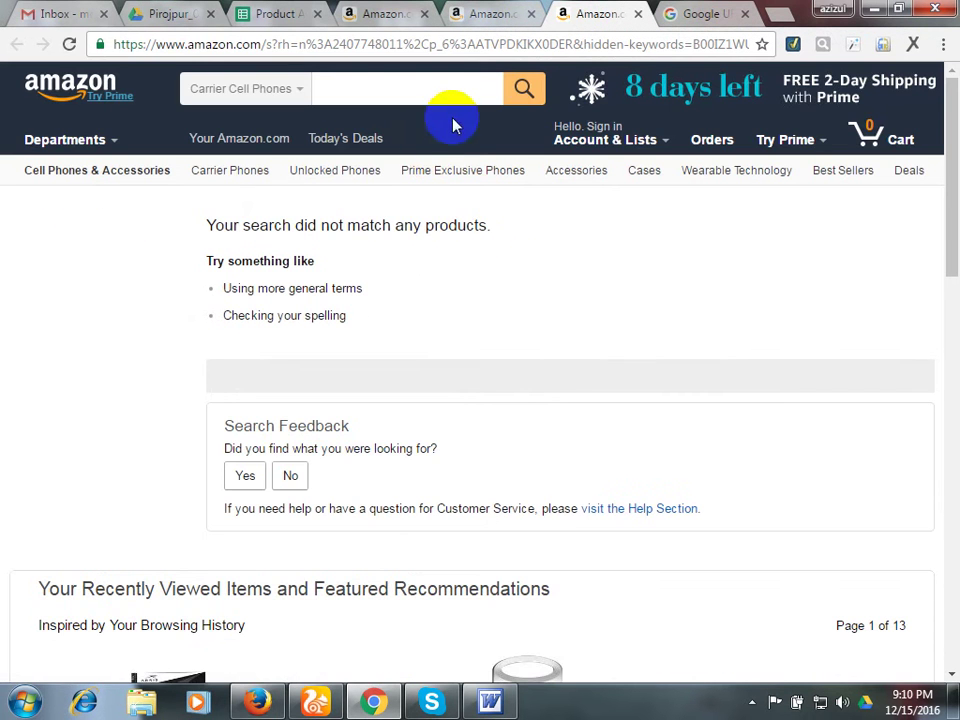
pyautogui.click(488, 12)
pyautogui.middleClick(560, 12)
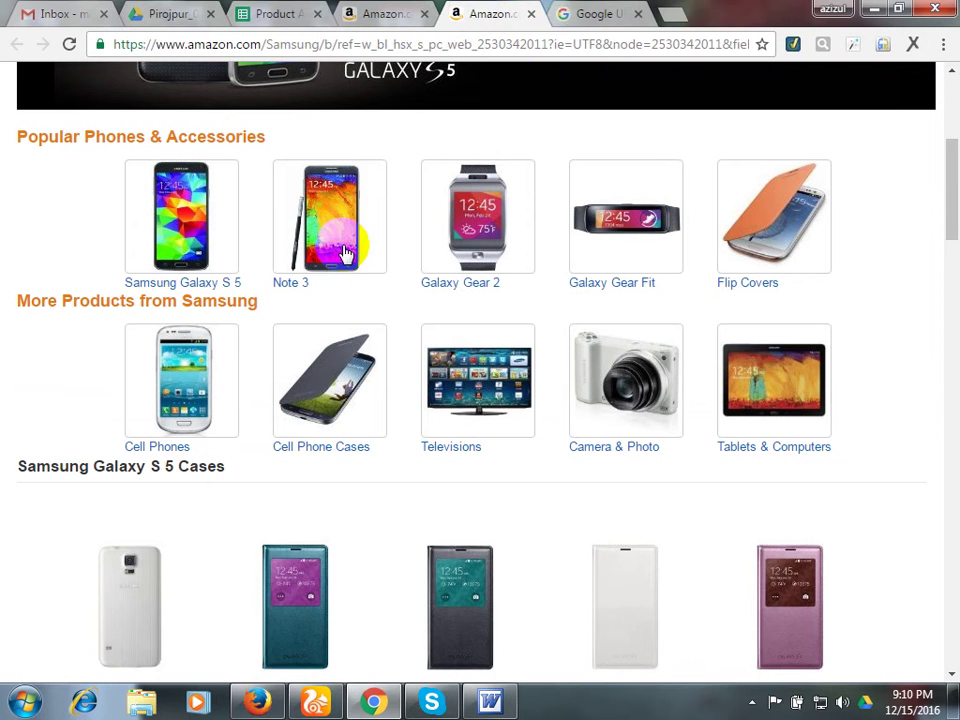
# Reopen the Samsung Galaxy S 5 listing, look through its recommended items, and close it again.
pyautogui.middleClick(183, 243)
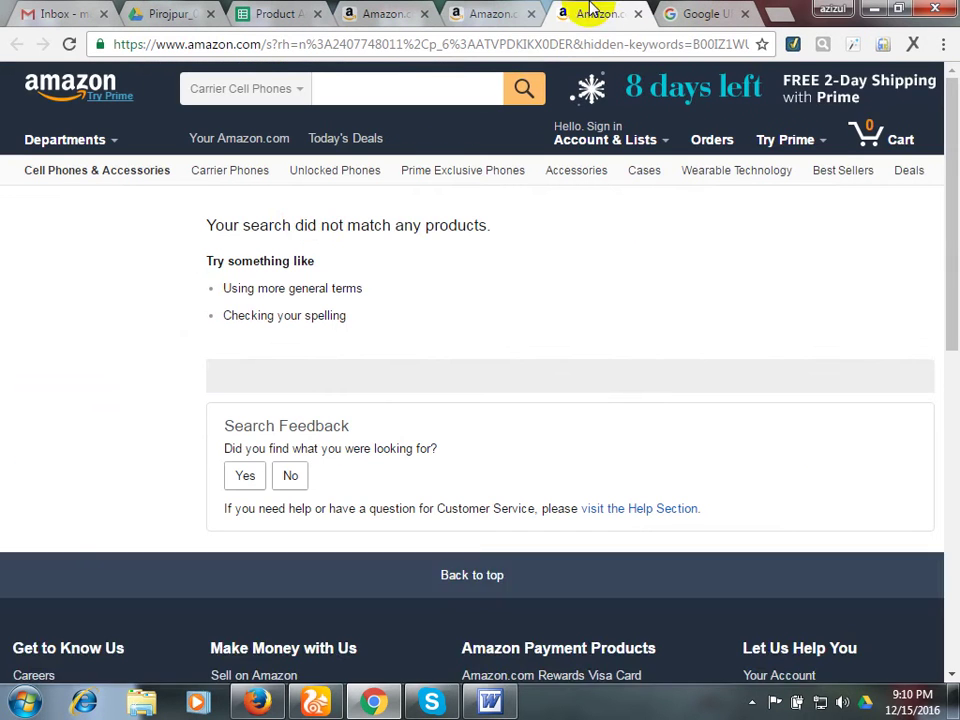
pyautogui.scroll(-5, 293, 386)
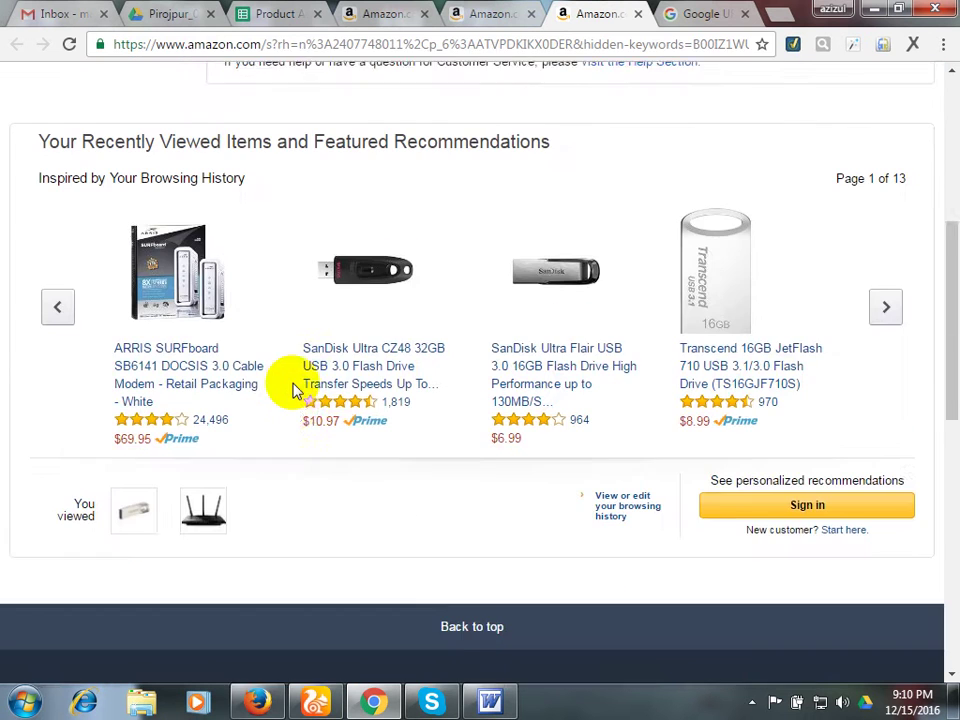
pyautogui.click(638, 14)
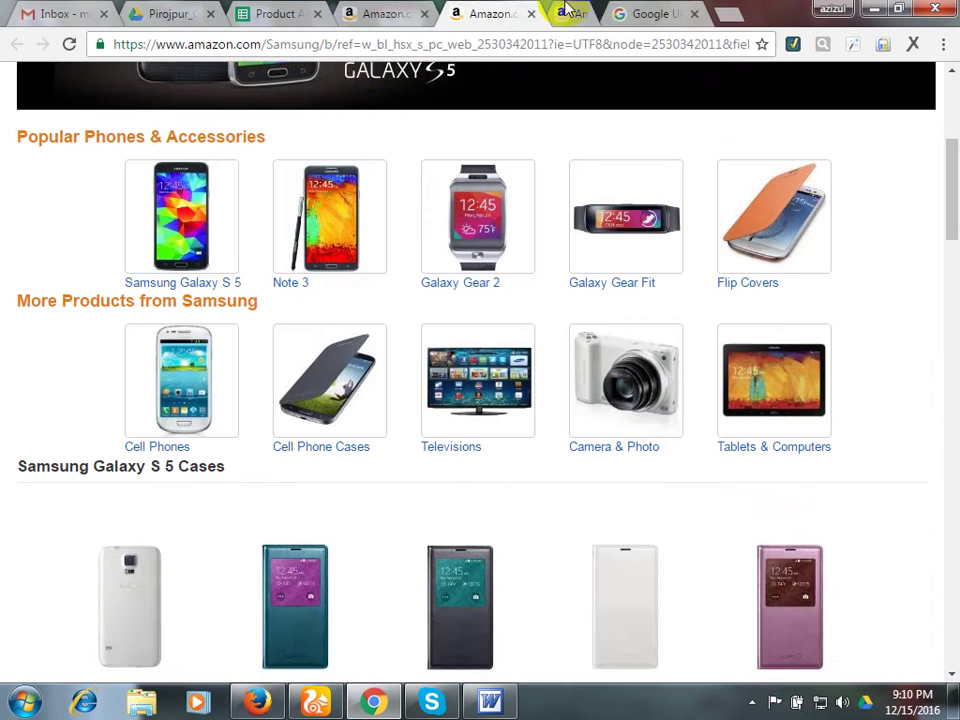
# Open the Cell Phones category under More Products from Samsung in a separate tab and switch to it.
pyautogui.scroll(3, 189, 407)
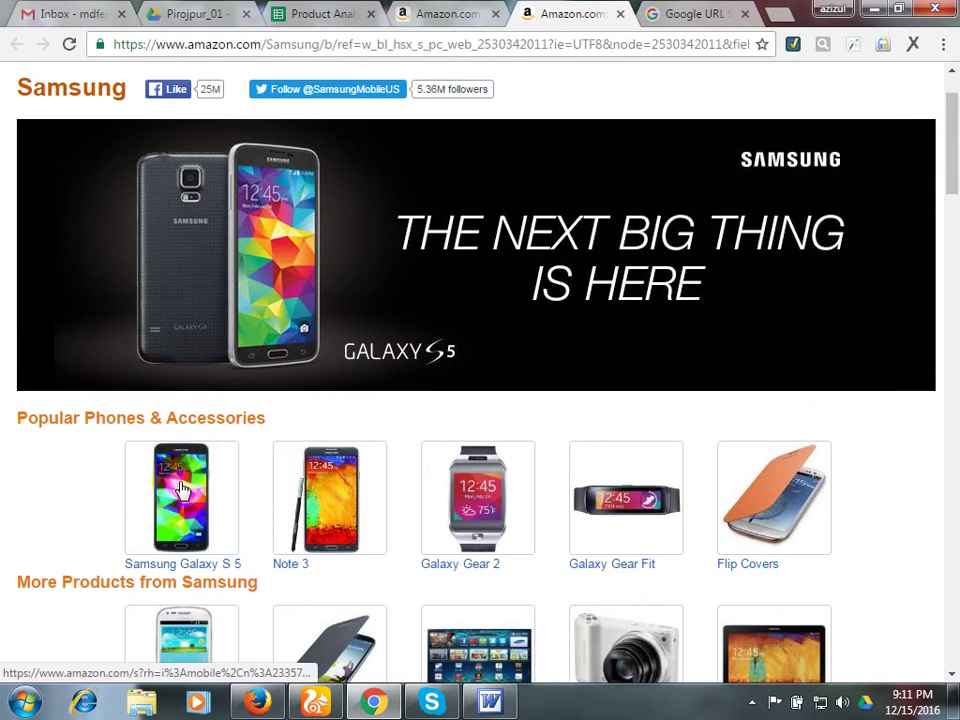
pyautogui.scroll(-3, 190, 432)
pyautogui.middleClick(160, 455)
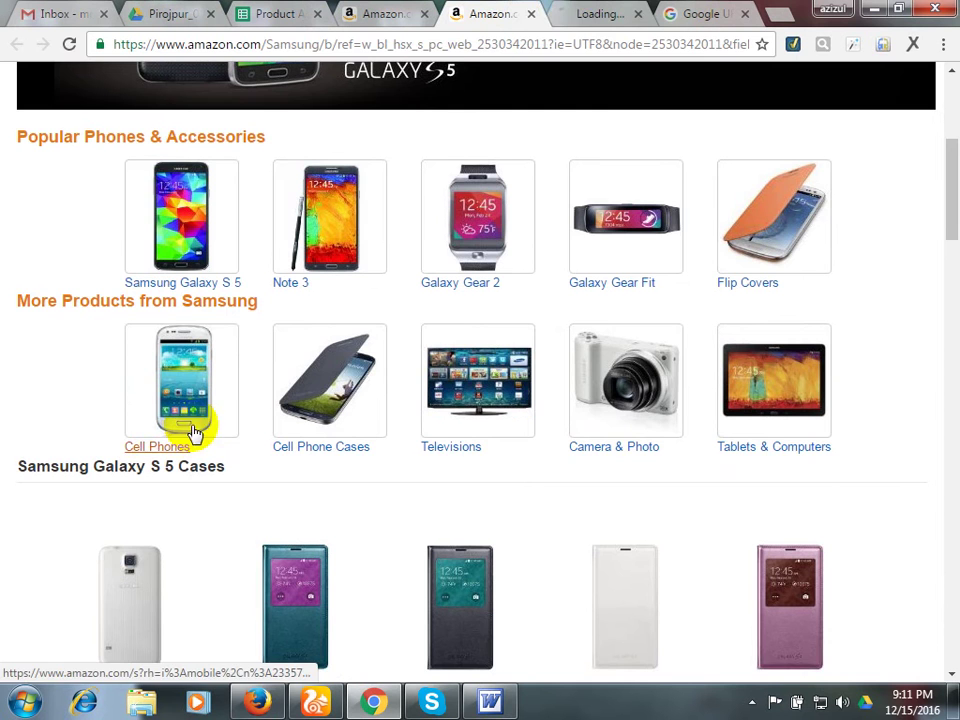
pyautogui.click(587, 10)
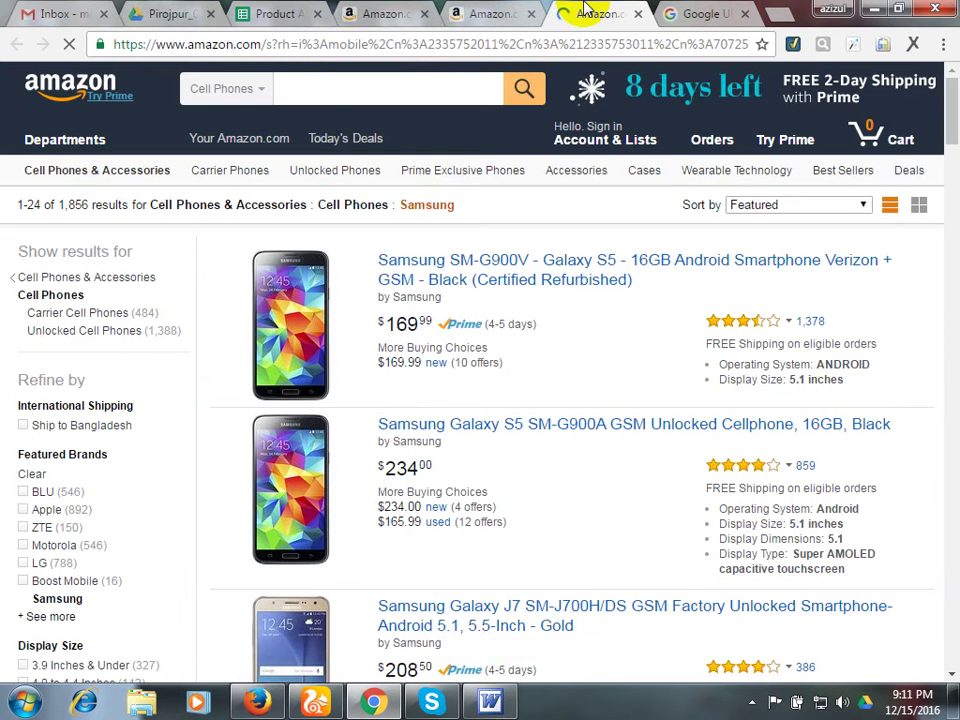
# Revisit the categories on the Samsung brand page, and examine the products, prices and reviews in its Cell Phones listing.
pyautogui.click(476, 15)
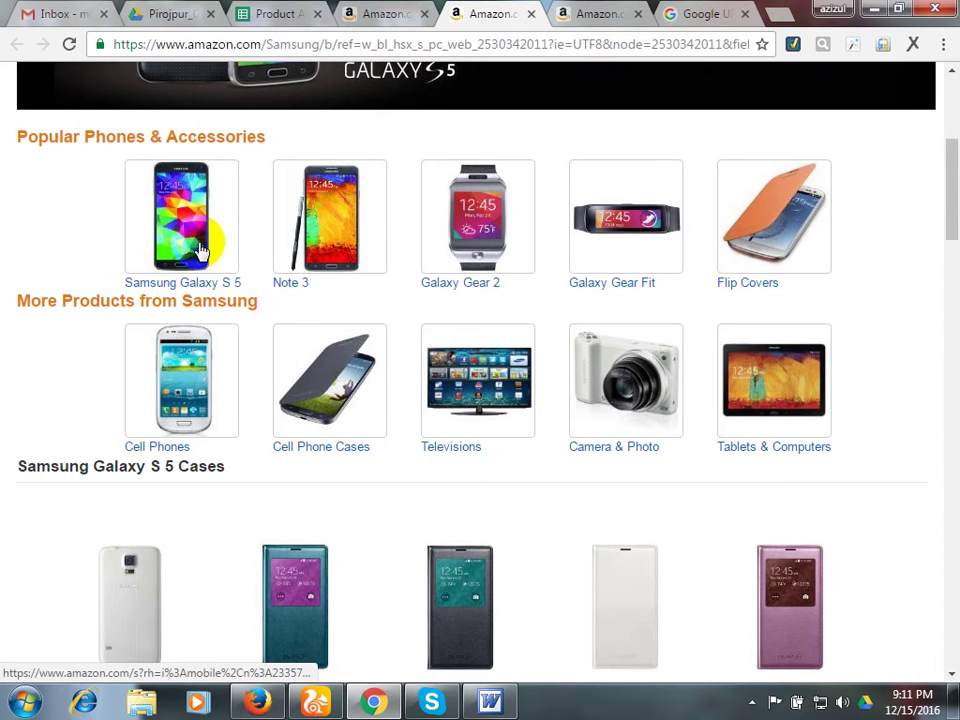
pyautogui.scroll(1, 186, 241)
pyautogui.scroll(-1, 229, 268)
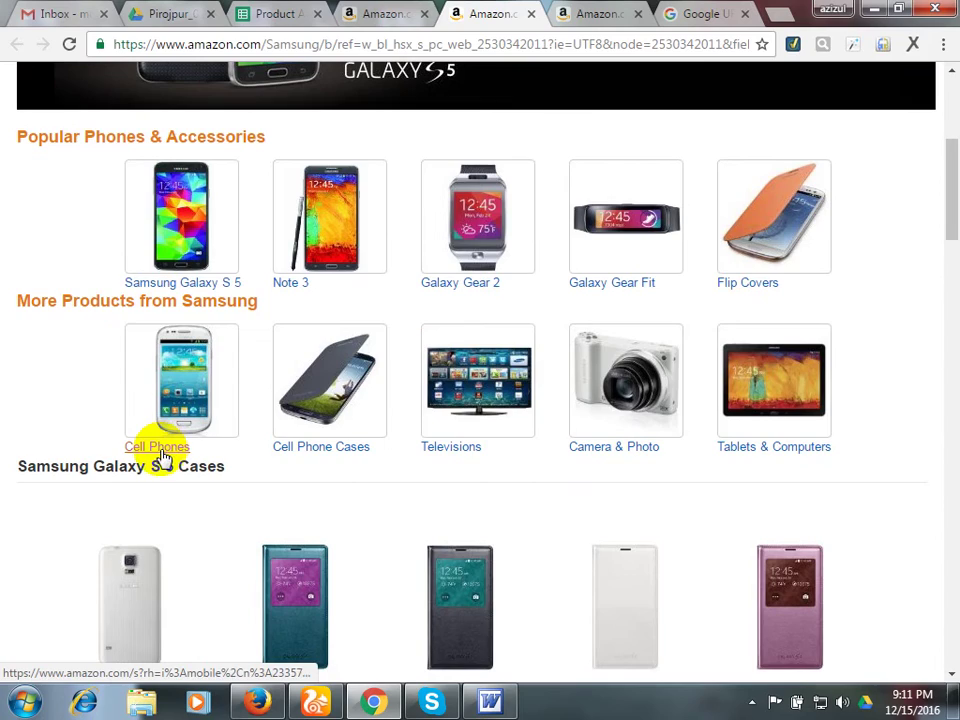
pyautogui.click(606, 11)
pyautogui.scroll(-2, 432, 312)
pyautogui.scroll(-10, 432, 312)
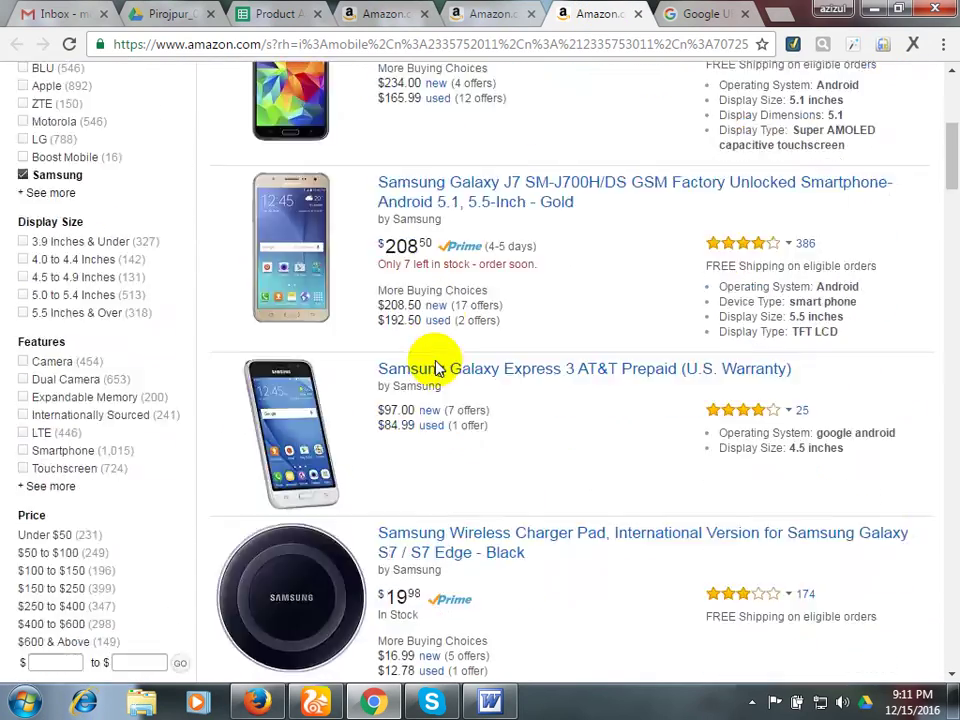
pyautogui.scroll(-20, 428, 378)
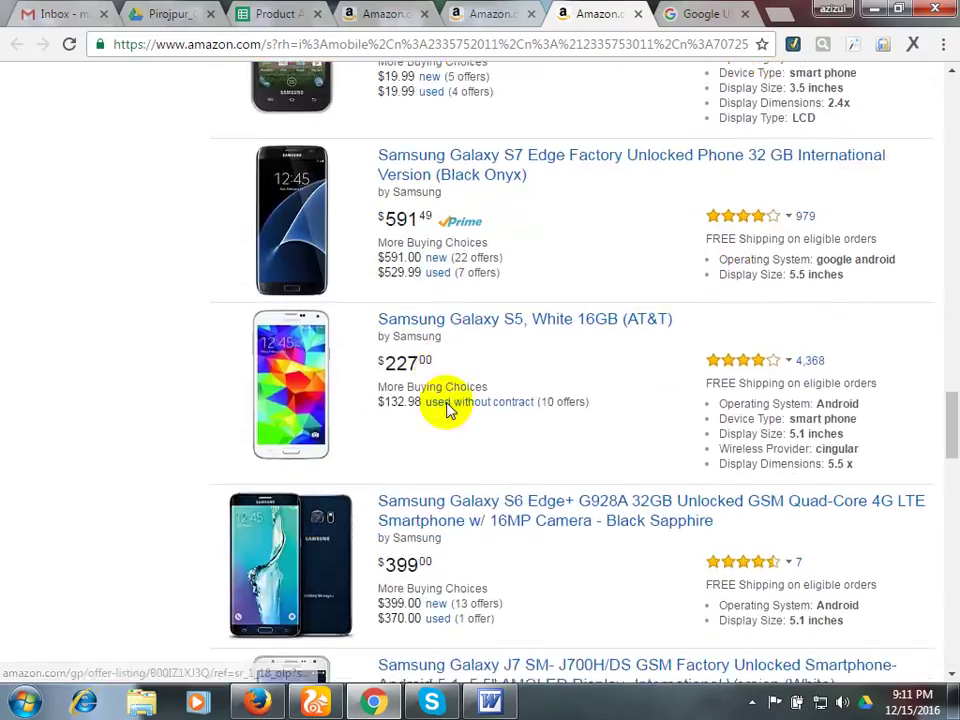
# Examine the products, prices and stock notes on the first page of Samsung Cell Phones results, and check how many result pages there are.
pyautogui.scroll(10, 437, 503)
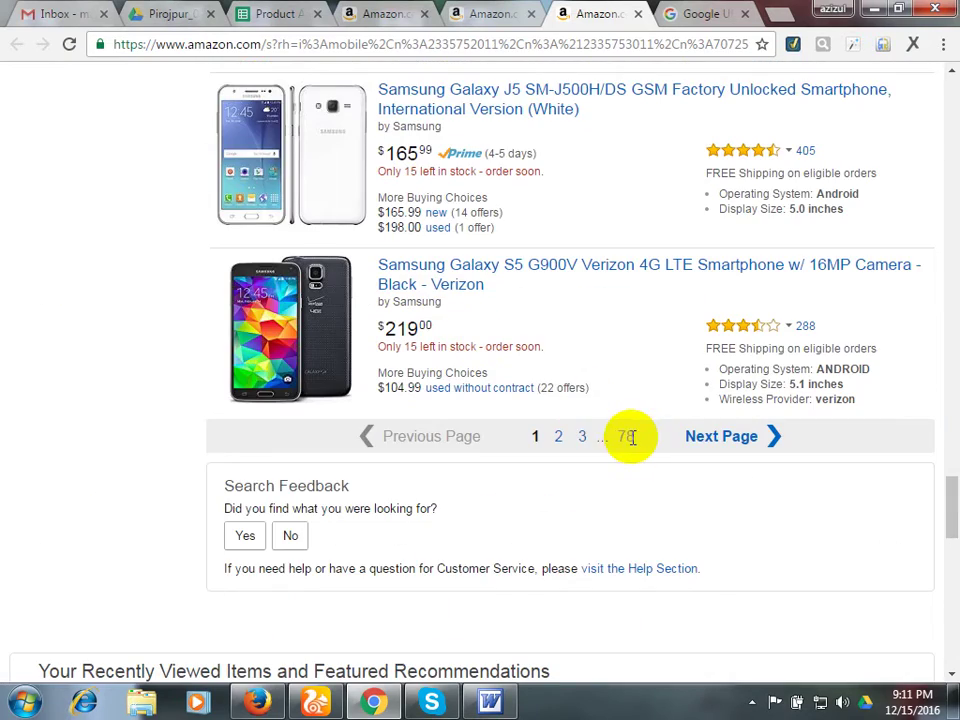
pyautogui.scroll(15, 522, 387)
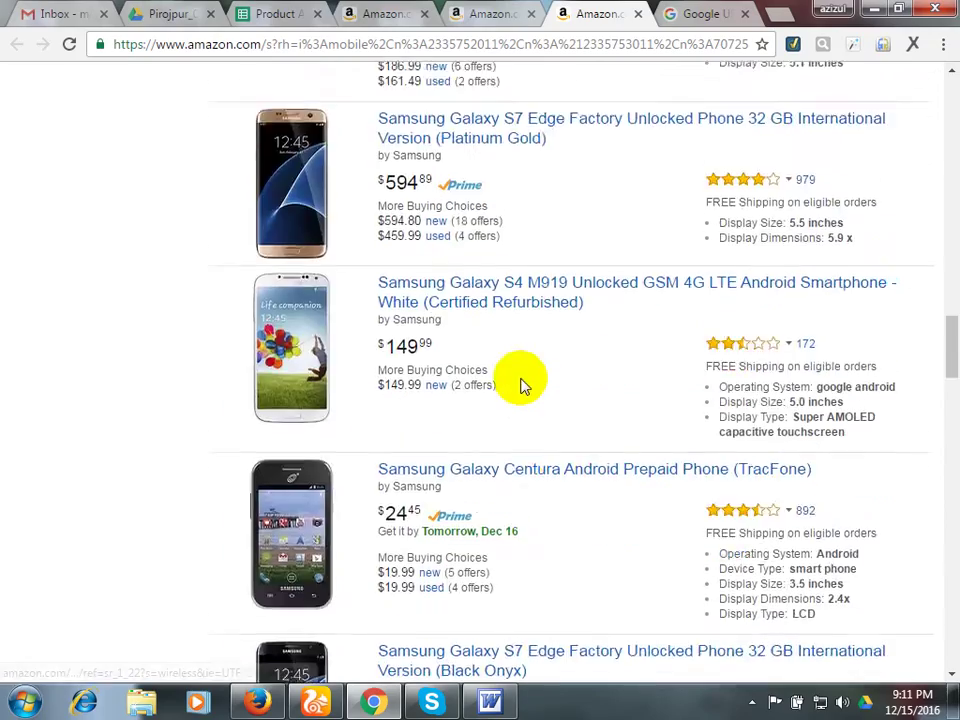
pyautogui.scroll(15, 522, 387)
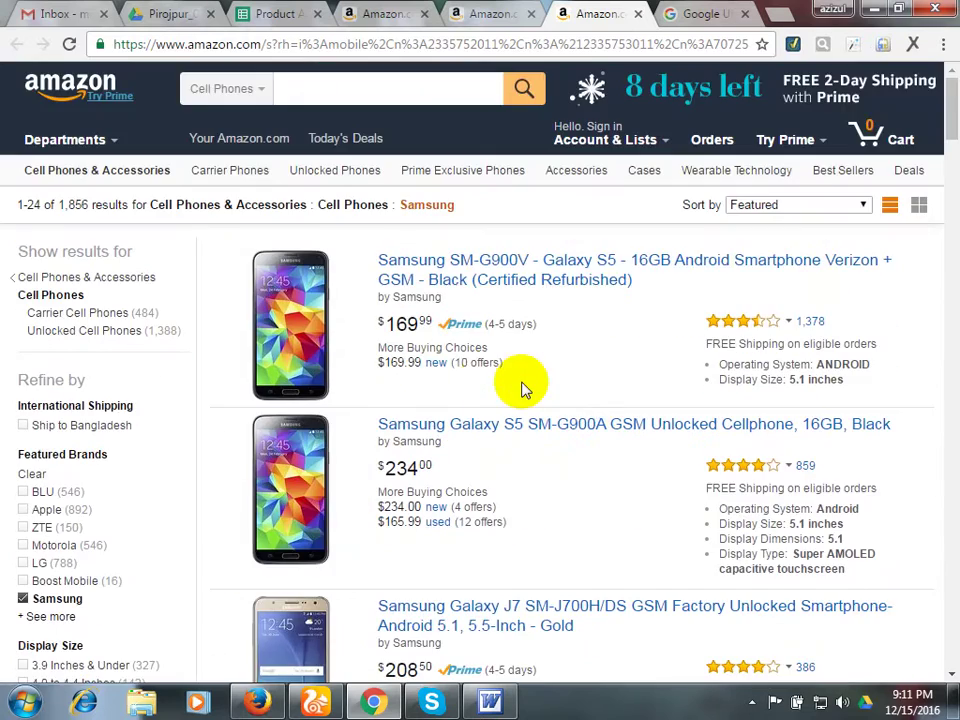
pyautogui.scroll(-2, 456, 281)
pyautogui.scroll(-3, 450, 257)
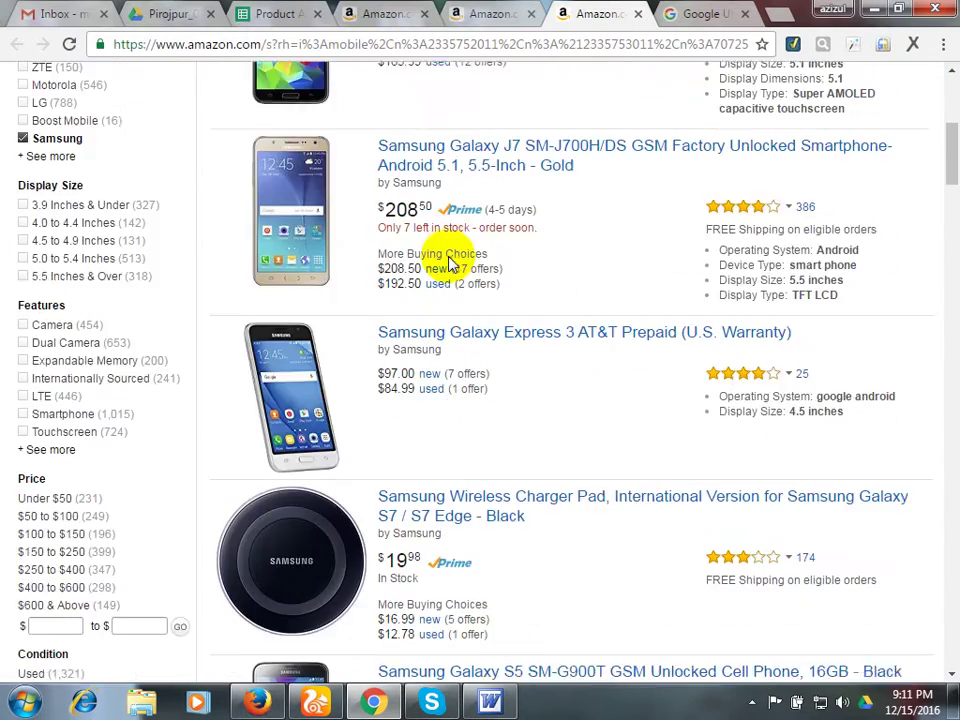
pyautogui.scroll(-4, 427, 300)
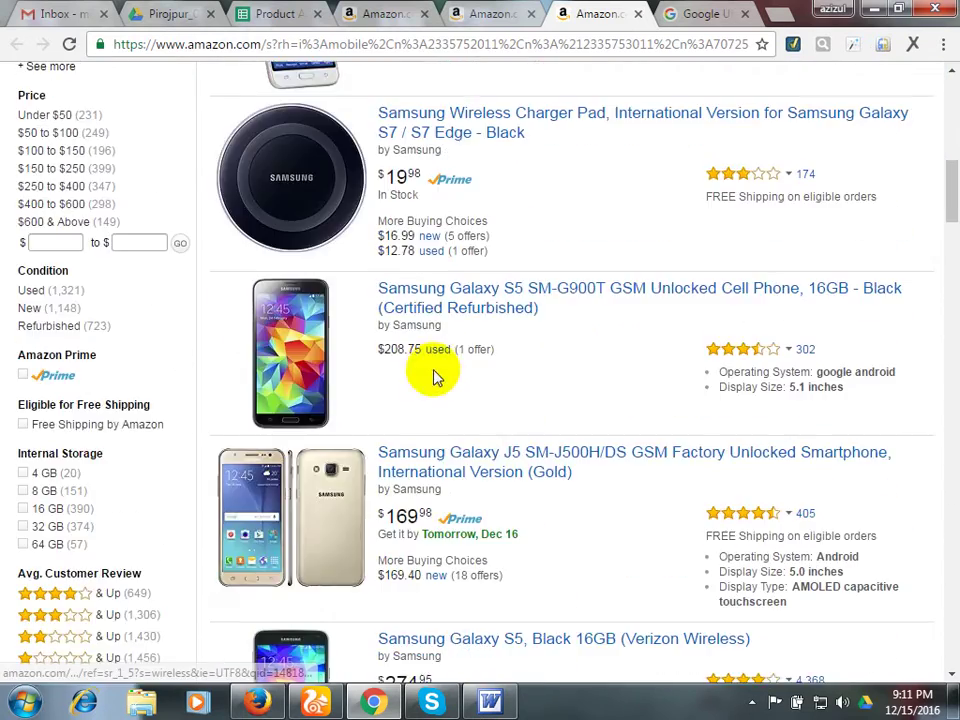
pyautogui.scroll(-3, 437, 320)
pyautogui.scroll(-3, 437, 375)
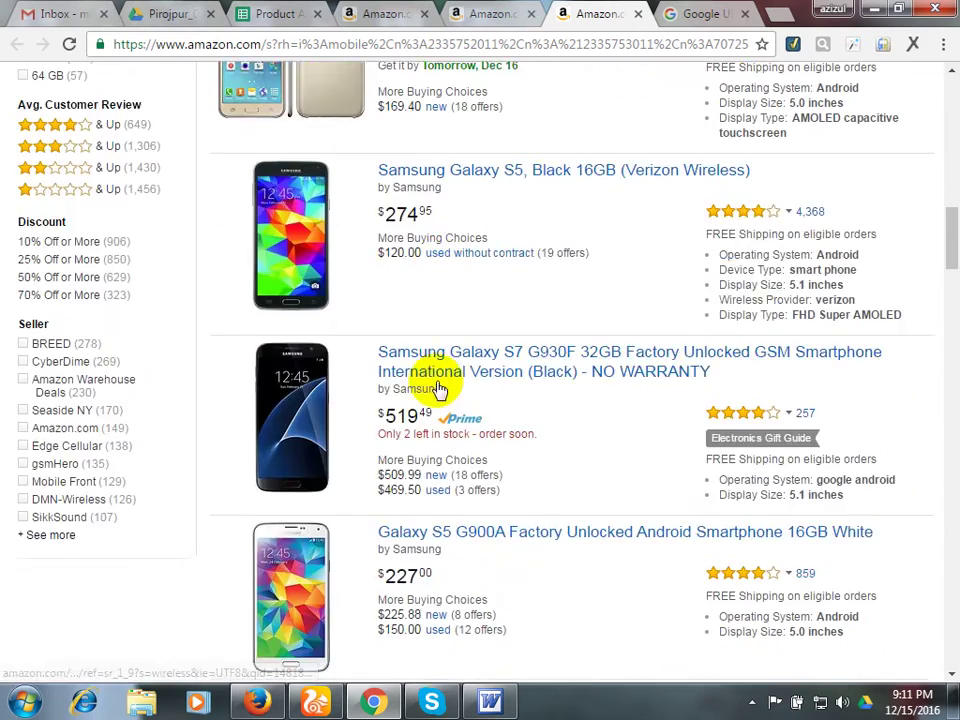
pyautogui.scroll(-10, 441, 385)
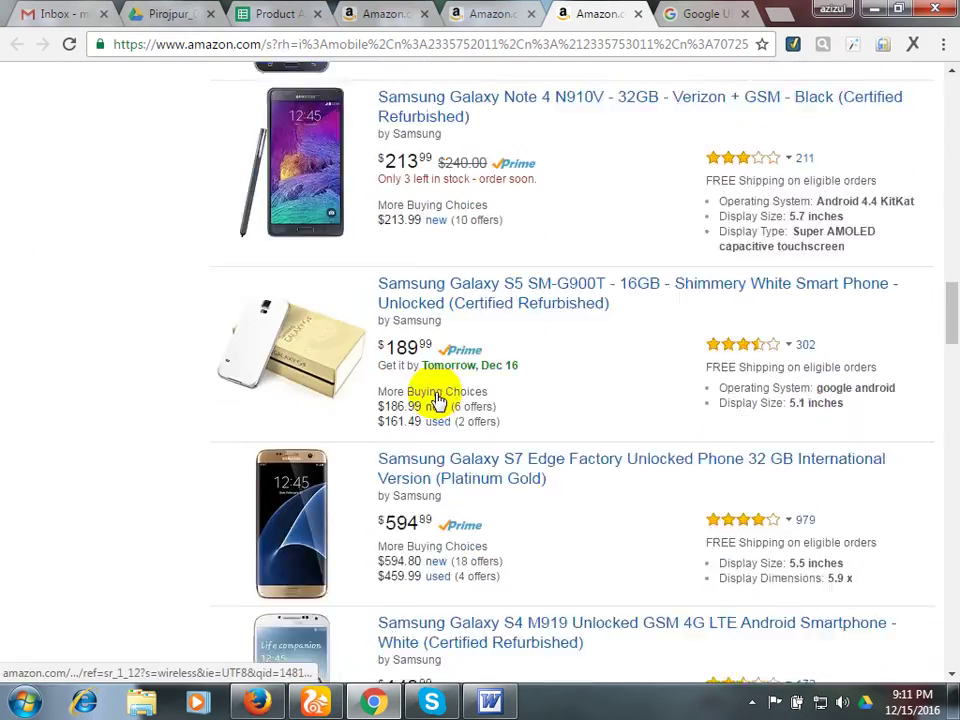
pyautogui.scroll(-10, 437, 398)
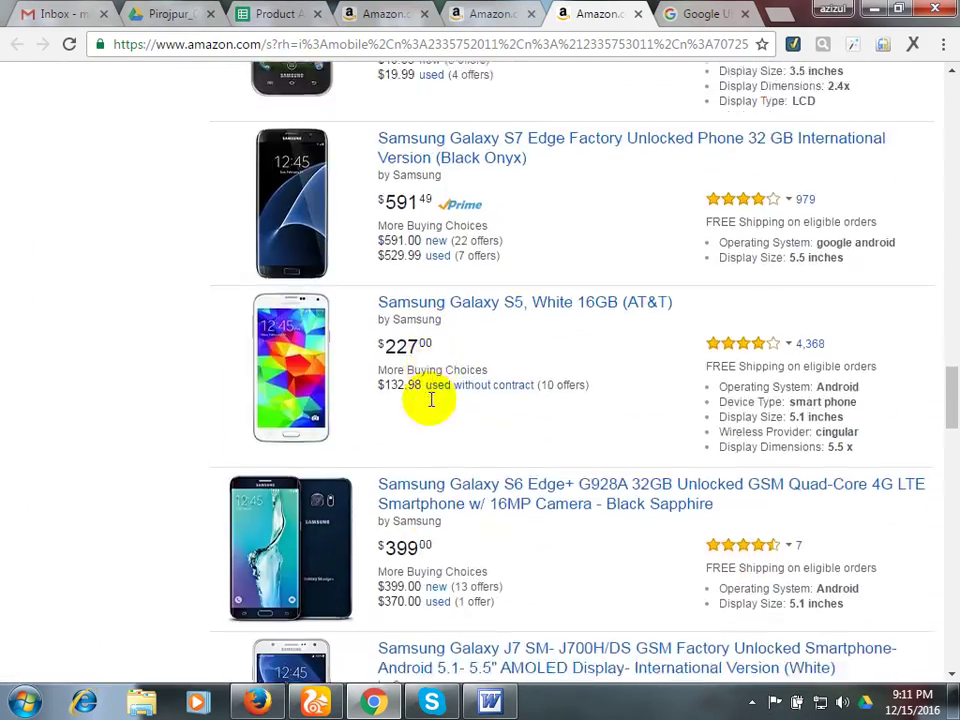
pyautogui.scroll(-7, 430, 408)
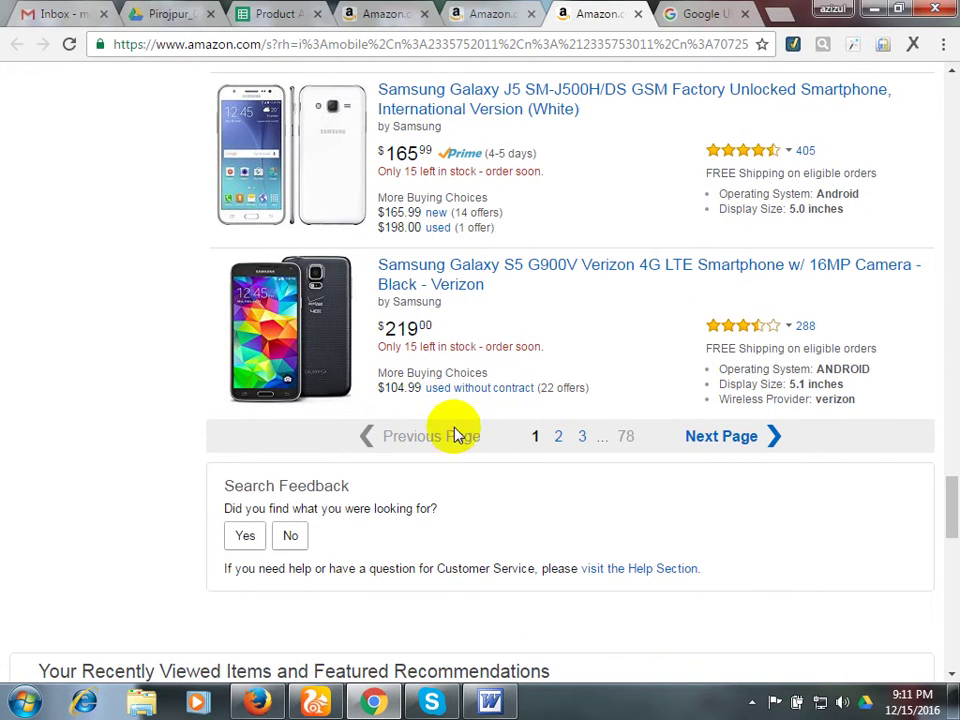
# Open the Calculator, multiply 25 by 78 to estimate the number of Cell Phones products, and close it.
pyautogui.click(4, 703)
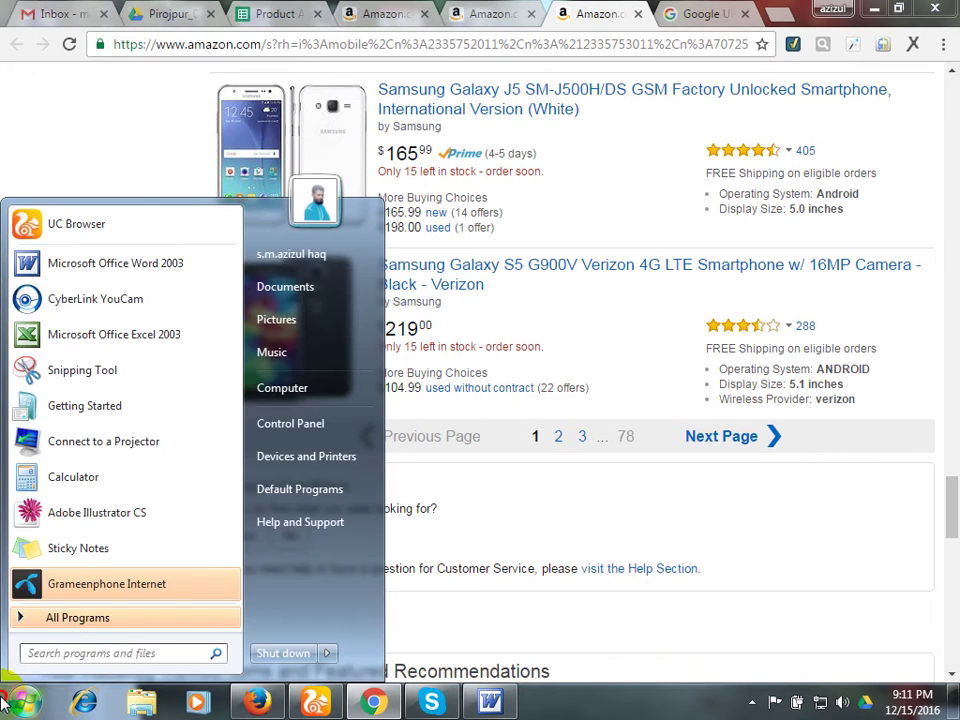
pyautogui.click(118, 493)
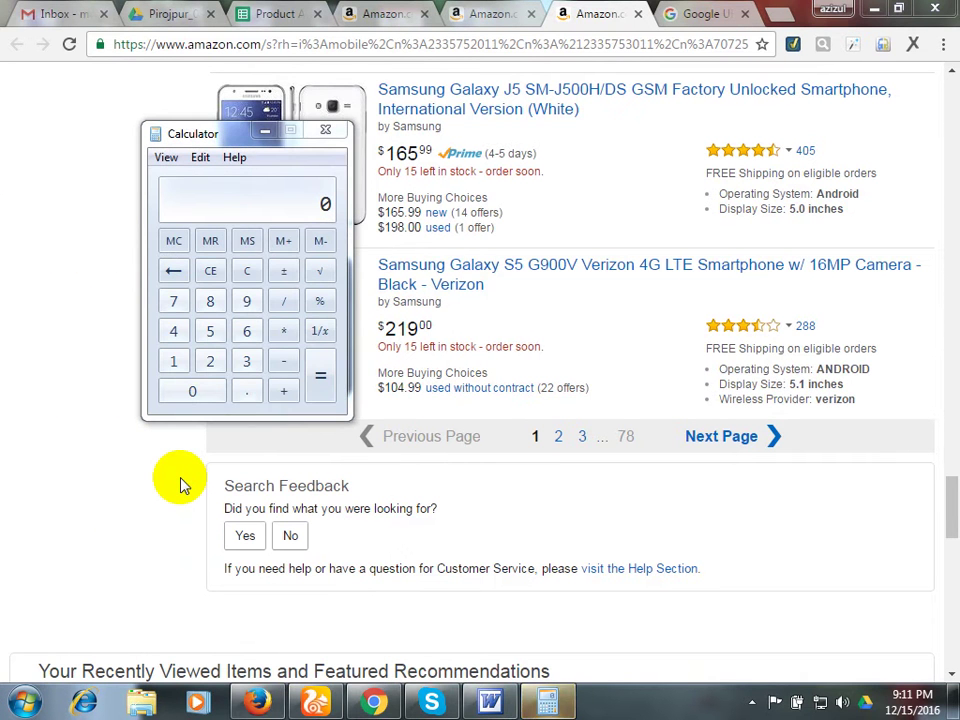
pyautogui.moveTo(227, 138); pyautogui.dragTo(397, 148)
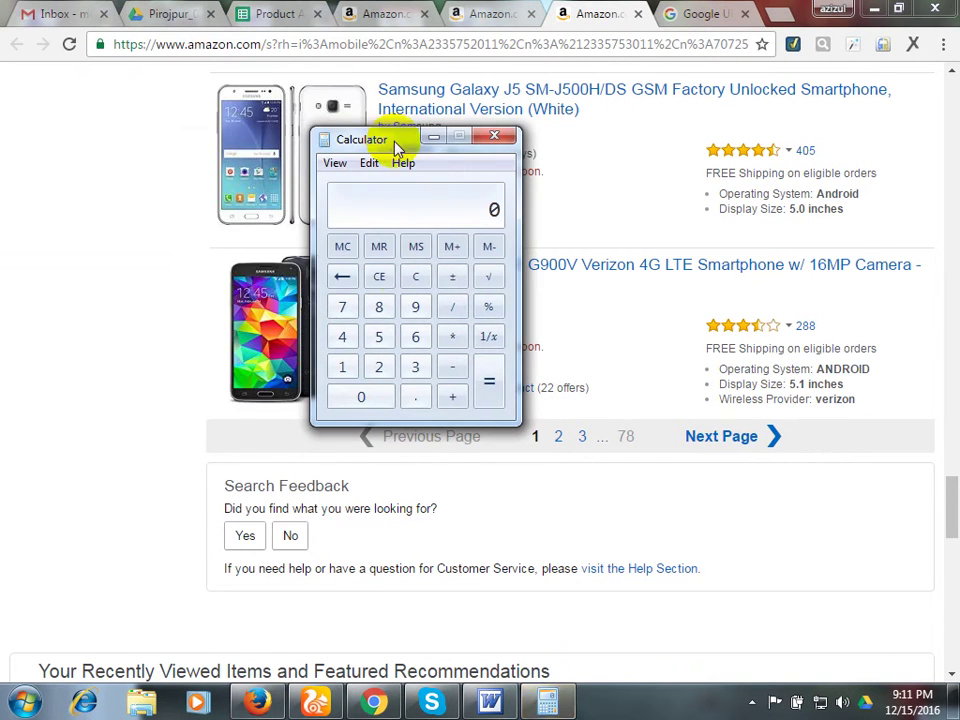
pyautogui.click(379, 338)
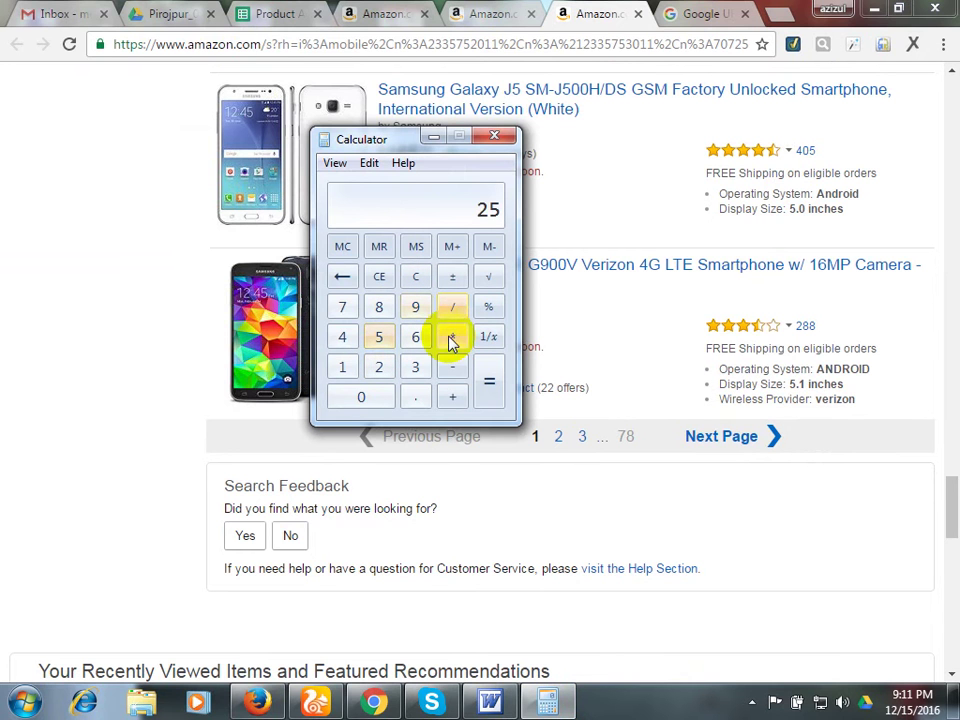
pyautogui.click(451, 338)
pyautogui.click(378, 307)
pyautogui.click(488, 384)
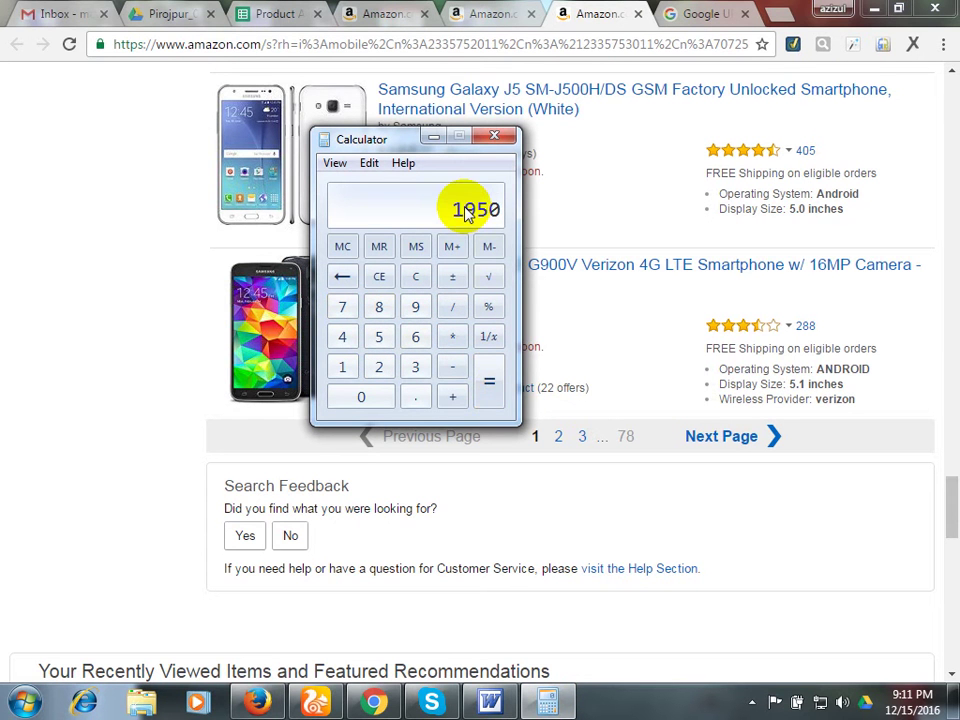
pyautogui.click(494, 135)
# Return to the Samsung brand page, open the Cell Phone Cases category in a separate tab, and switch to it.
pyautogui.click(395, 127)
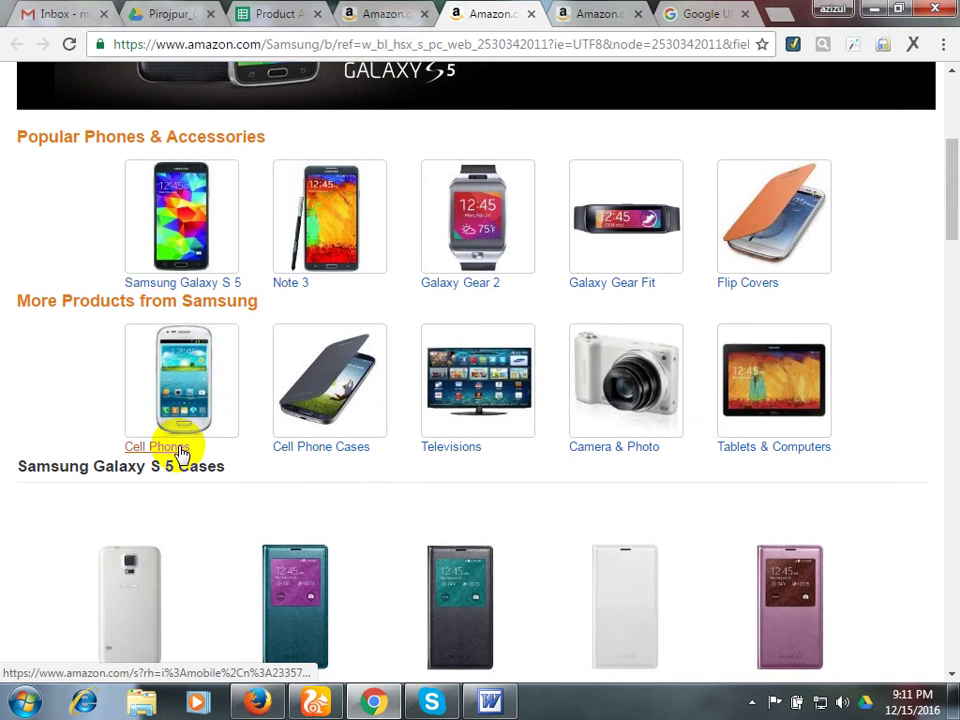
pyautogui.middleClick(310, 452)
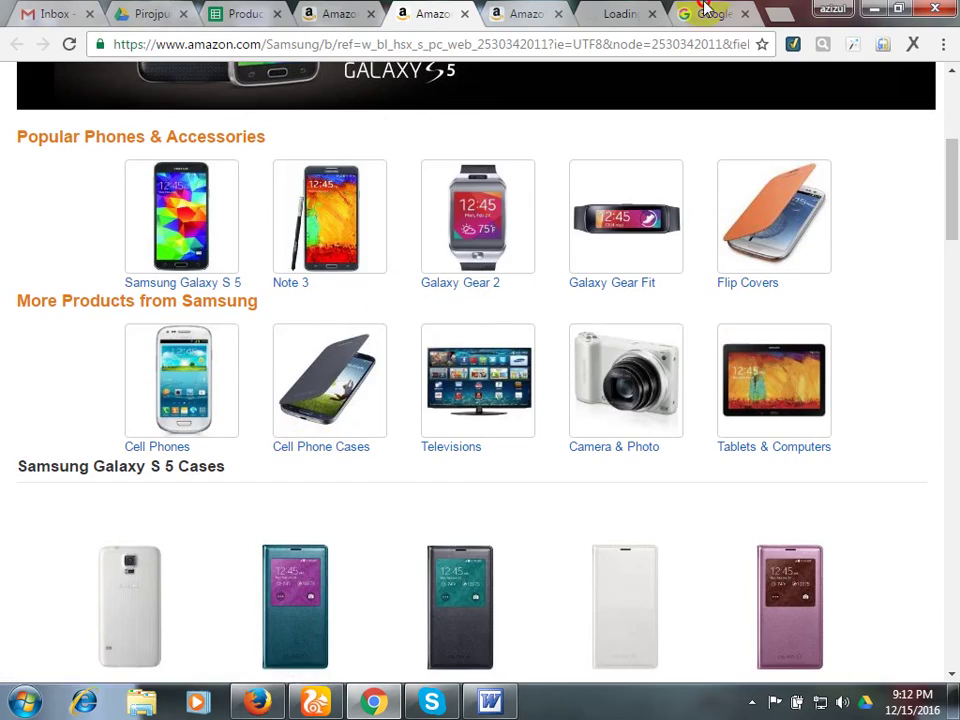
pyautogui.click(643, 11)
pyautogui.click(696, 11)
pyautogui.click(643, 11)
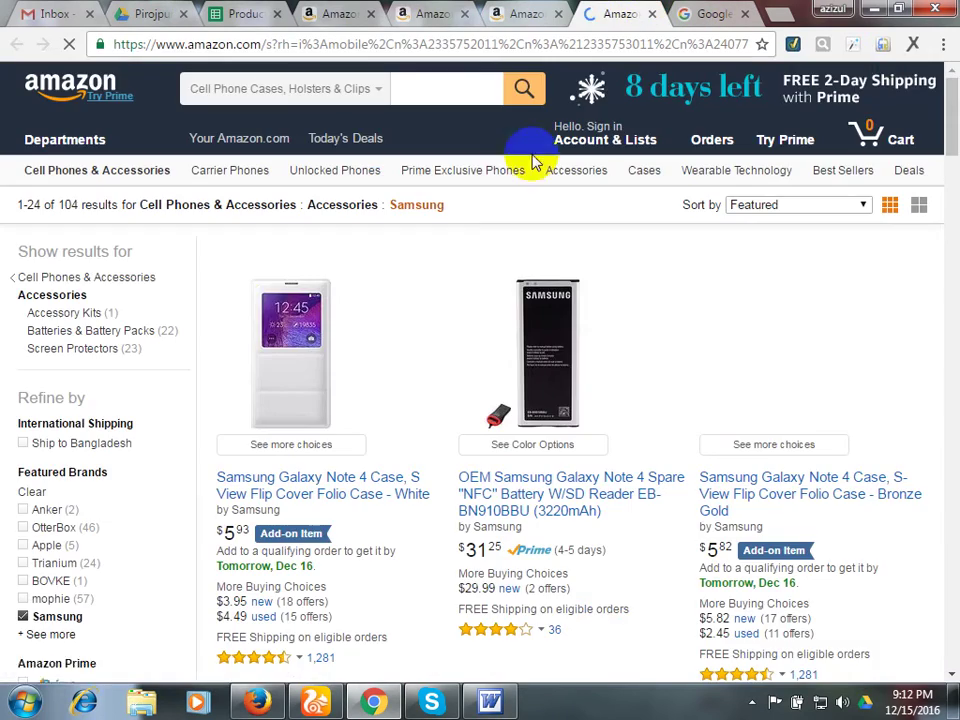
# Look through the first page of Samsung Cell Phone Cases results down to its ratings and page numbers.
pyautogui.scroll(-10, 418, 330)
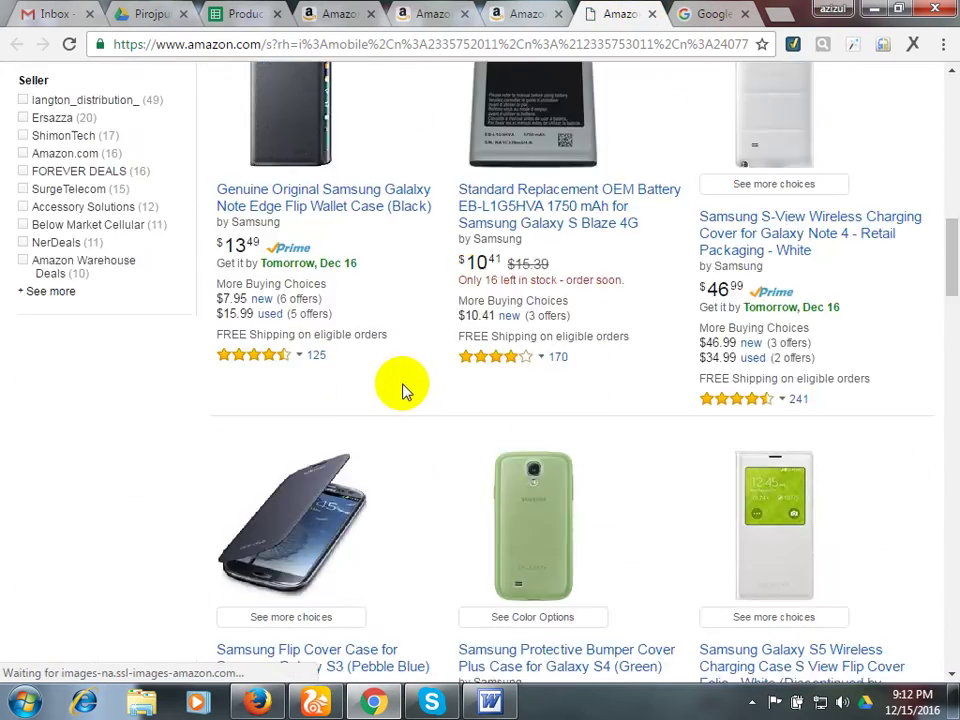
pyautogui.scroll(-15, 405, 392)
pyautogui.scroll(5, 410, 390)
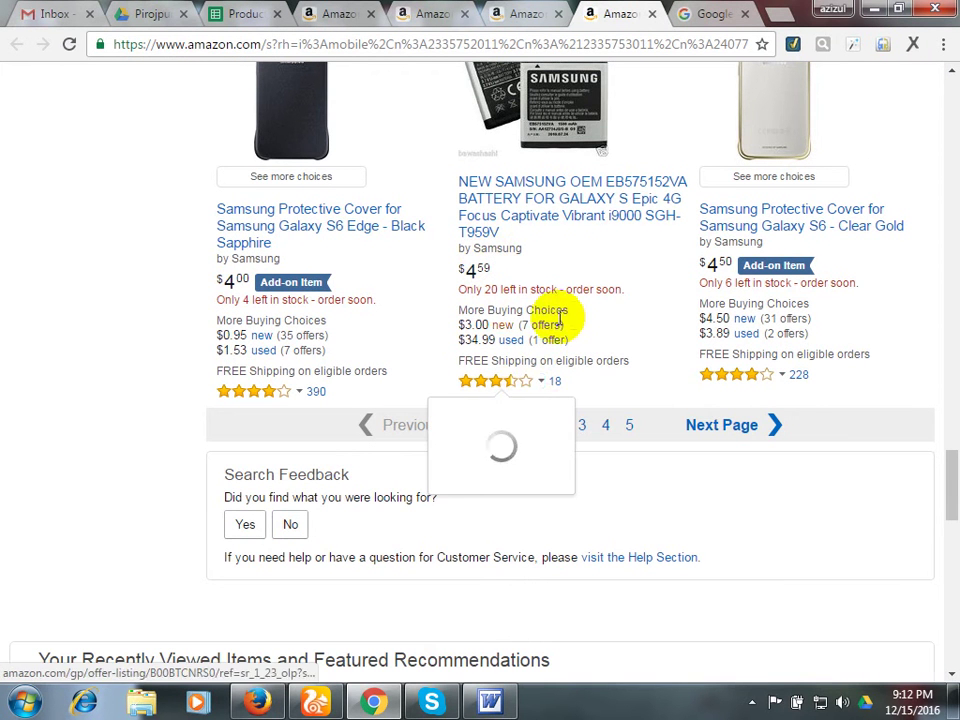
pyautogui.moveTo(800, 405)
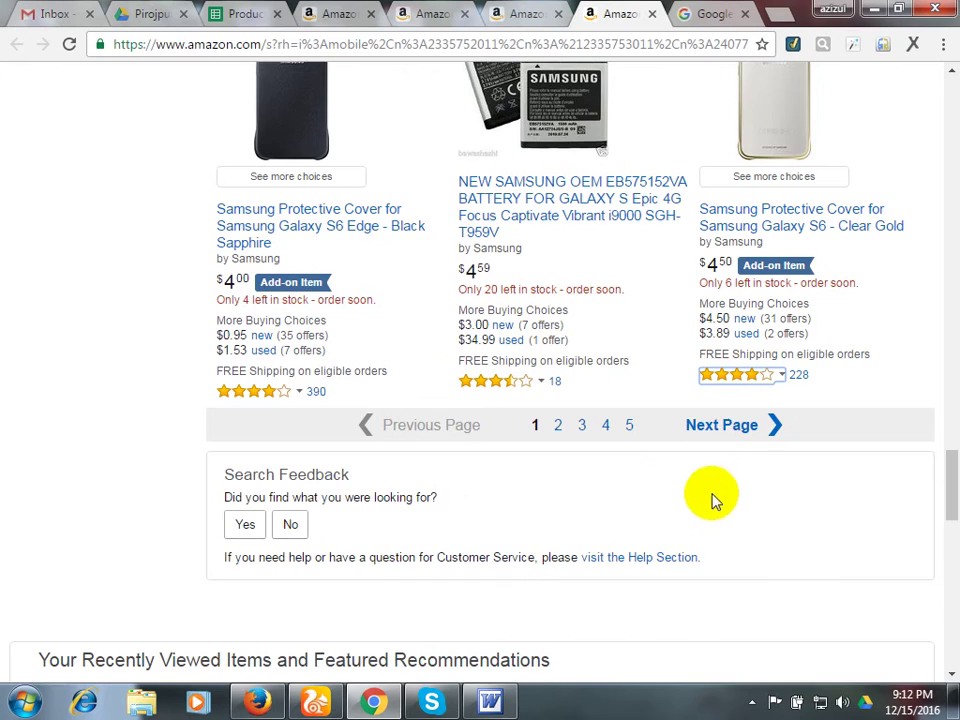
# Go to page 2 of the Samsung accessories results and review its products and the total number of pages.
pyautogui.click(722, 425)
pyautogui.scroll(-10, 680, 490)
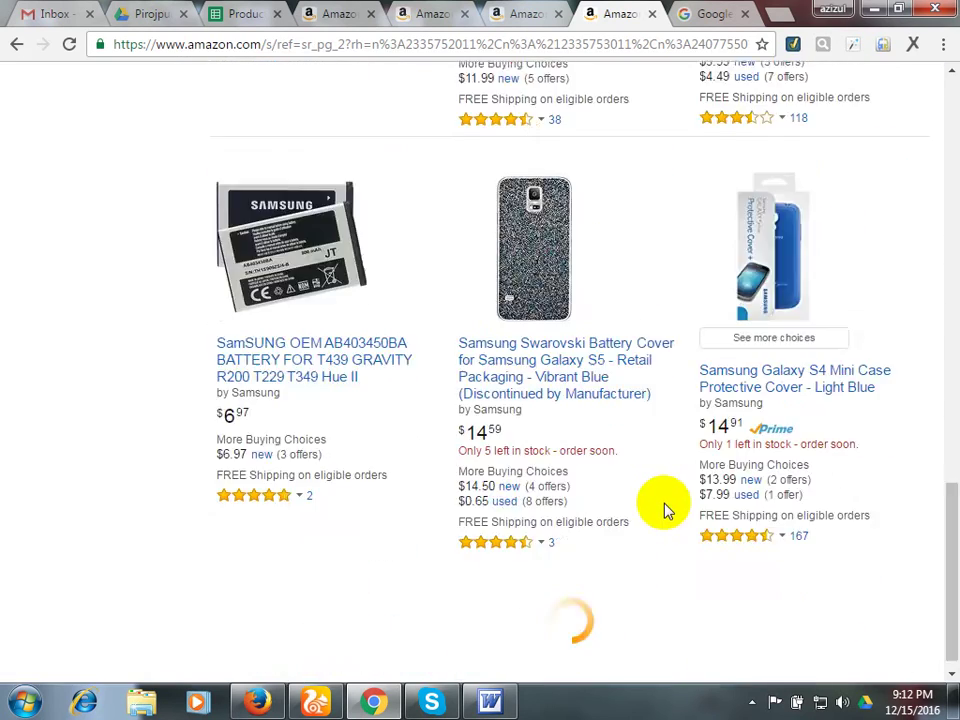
pyautogui.scroll(-12, 665, 510)
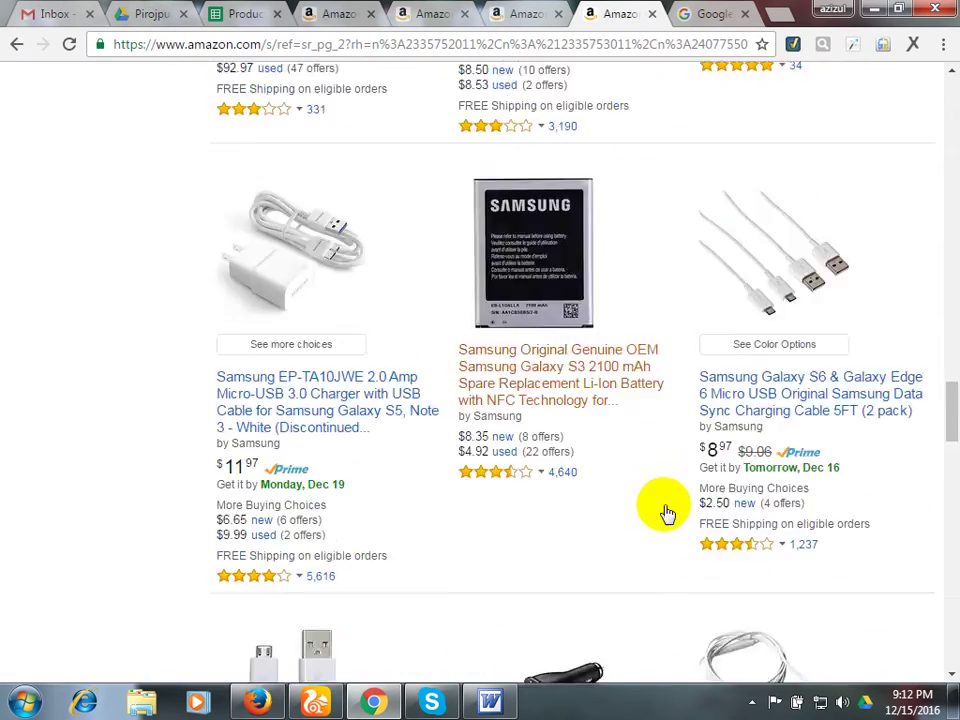
pyautogui.scroll(-10, 660, 515)
pyautogui.scroll(5, 630, 497)
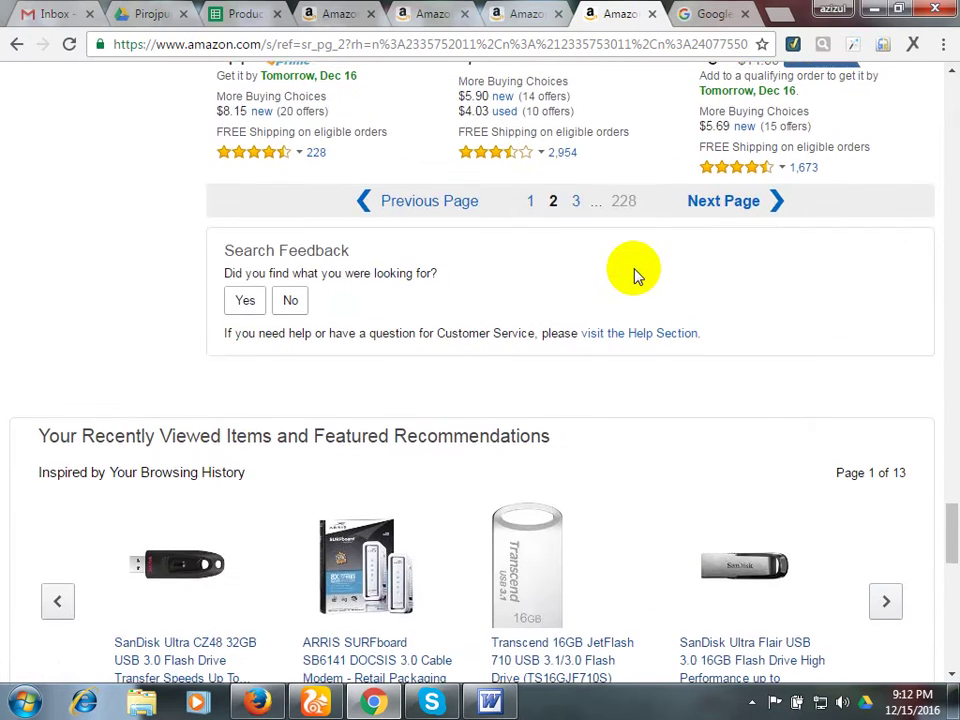
pyautogui.scroll(2, 633, 340)
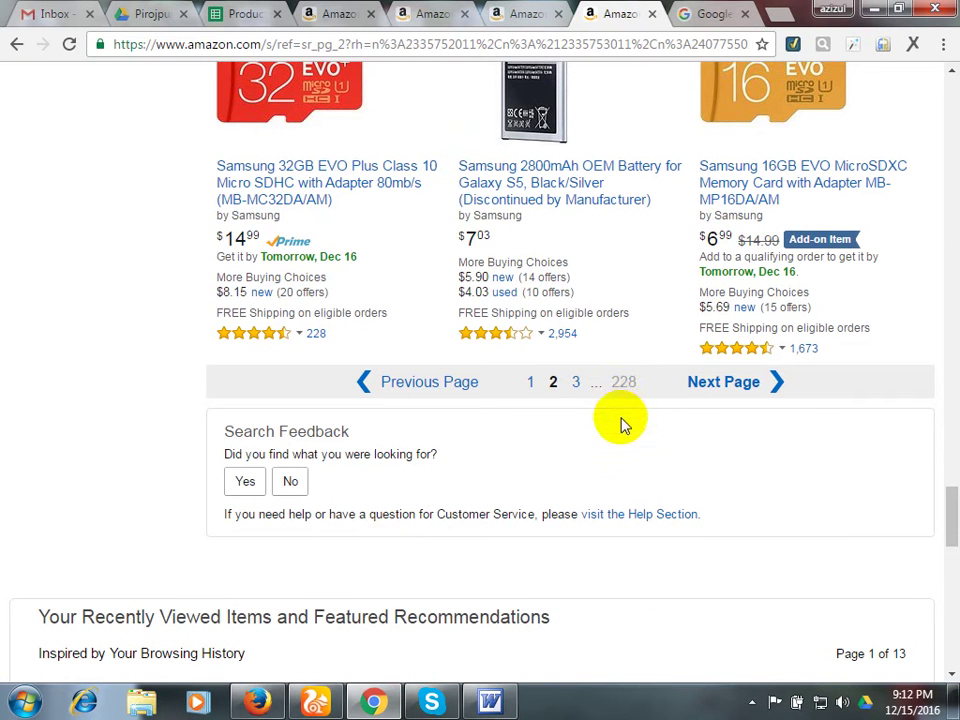
# Advance to page 3 of the Samsung accessories results and review the products listed down to the page numbers.
pyautogui.click(727, 388)
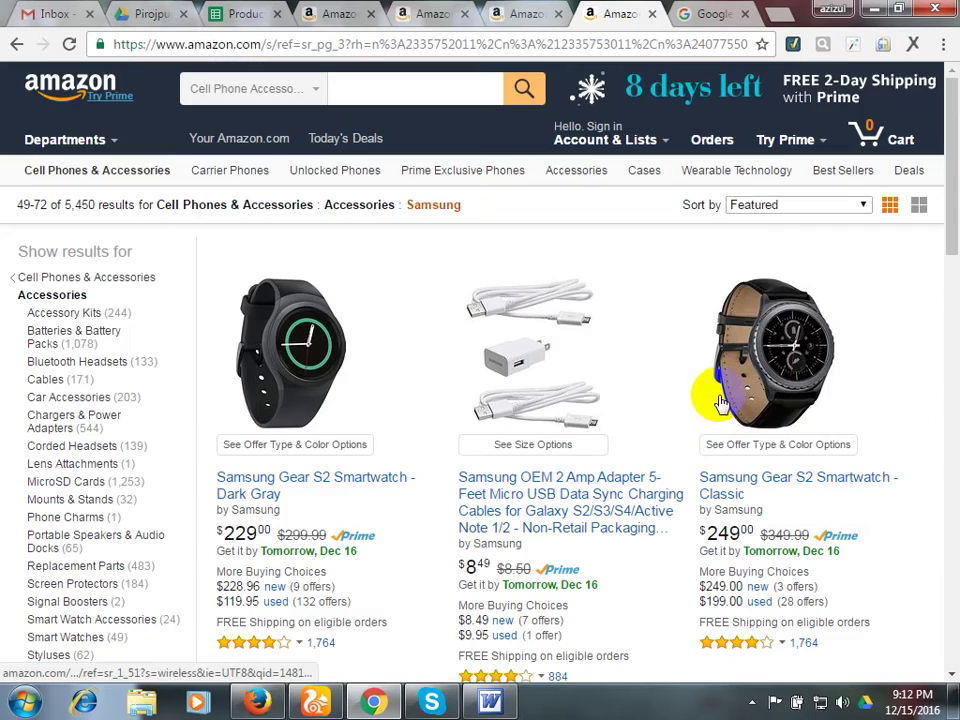
pyautogui.scroll(-12, 710, 410)
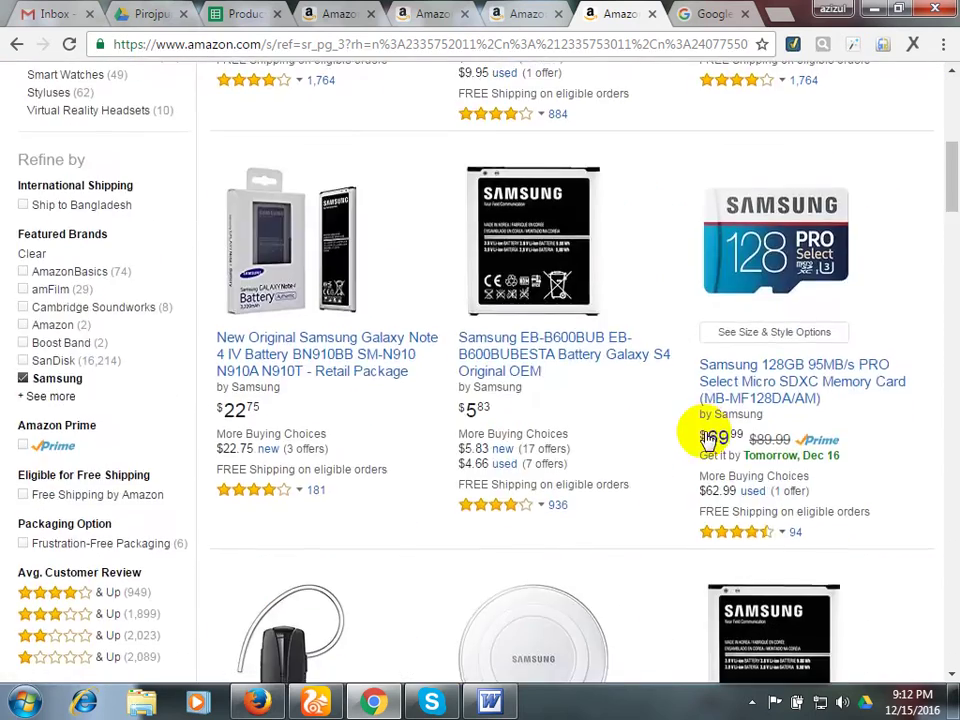
pyautogui.scroll(-15, 700, 433)
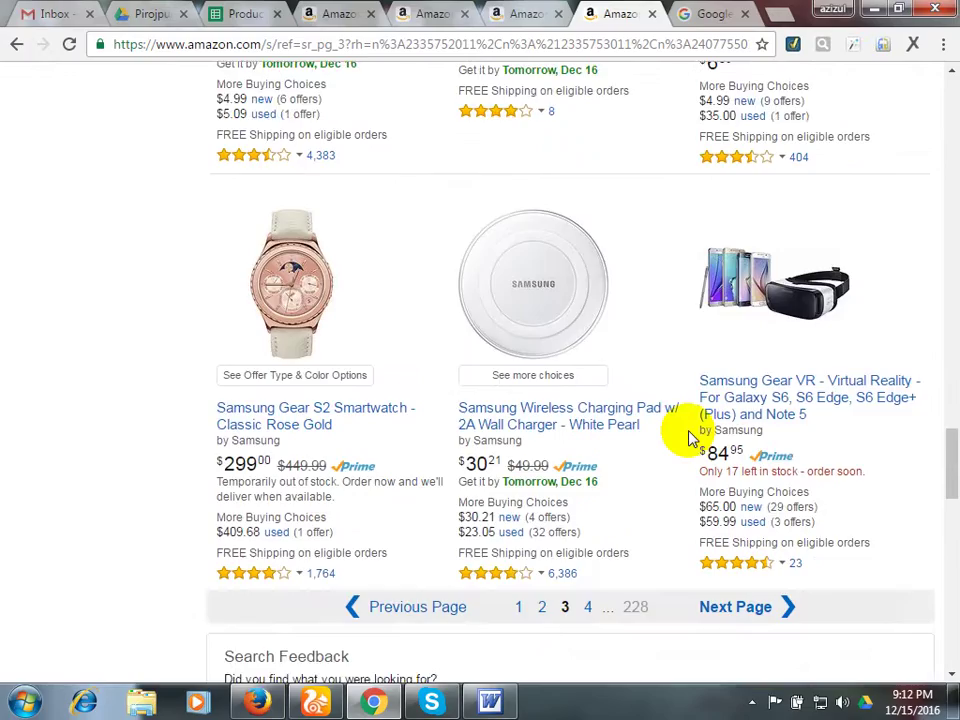
pyautogui.scroll(3, 690, 437)
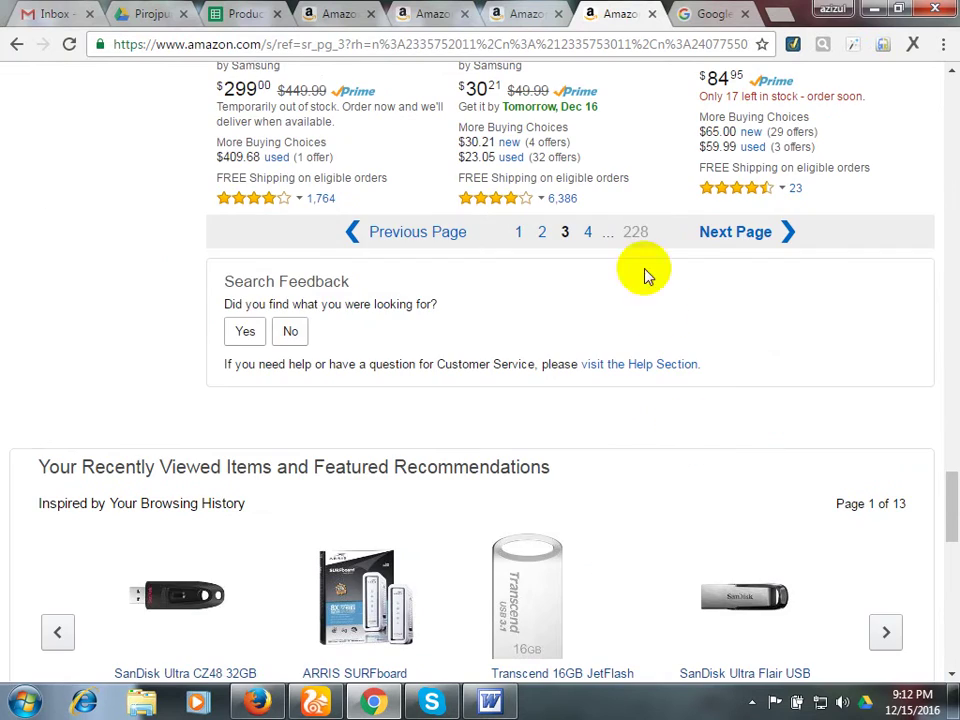
# Open page 4 of the Samsung accessories results and examine its products and prices.
pyautogui.click(587, 232)
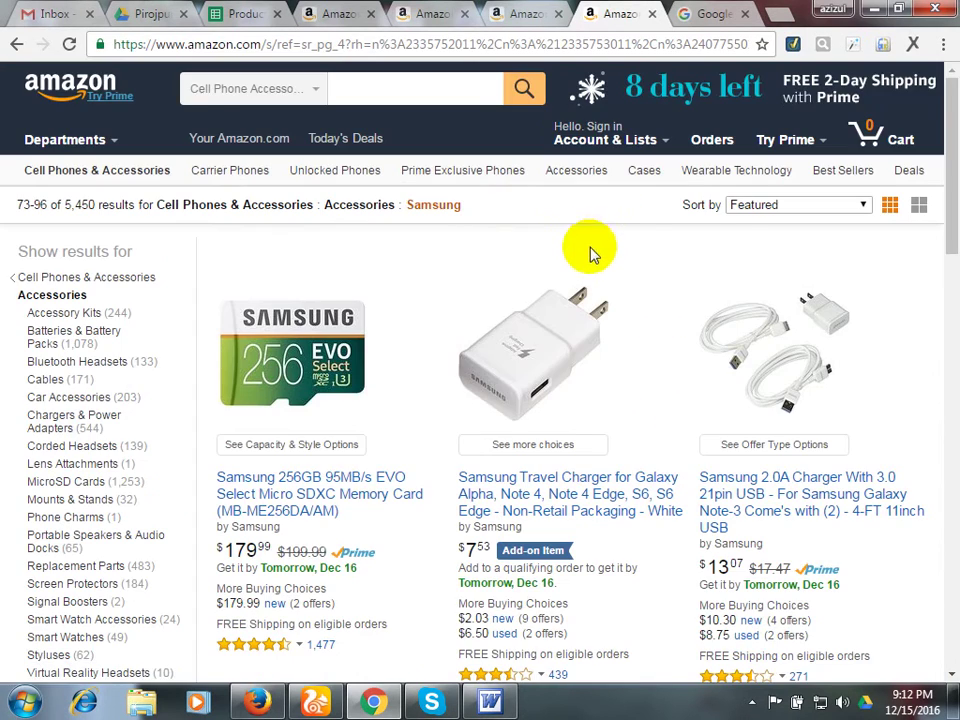
pyautogui.scroll(-7, 467, 420)
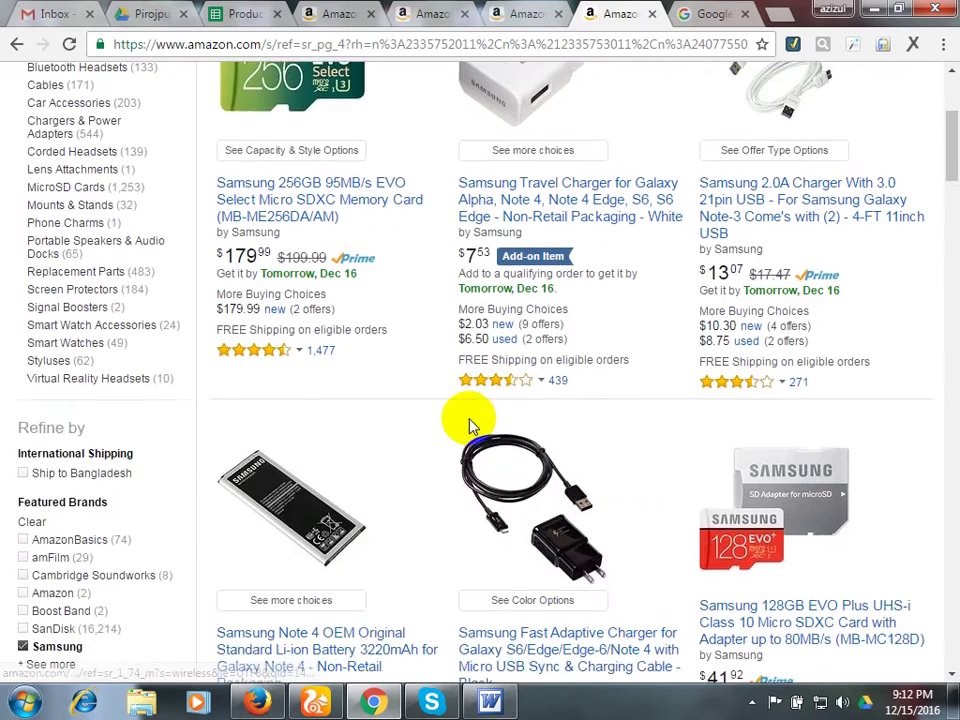
pyautogui.scroll(-9, 480, 420)
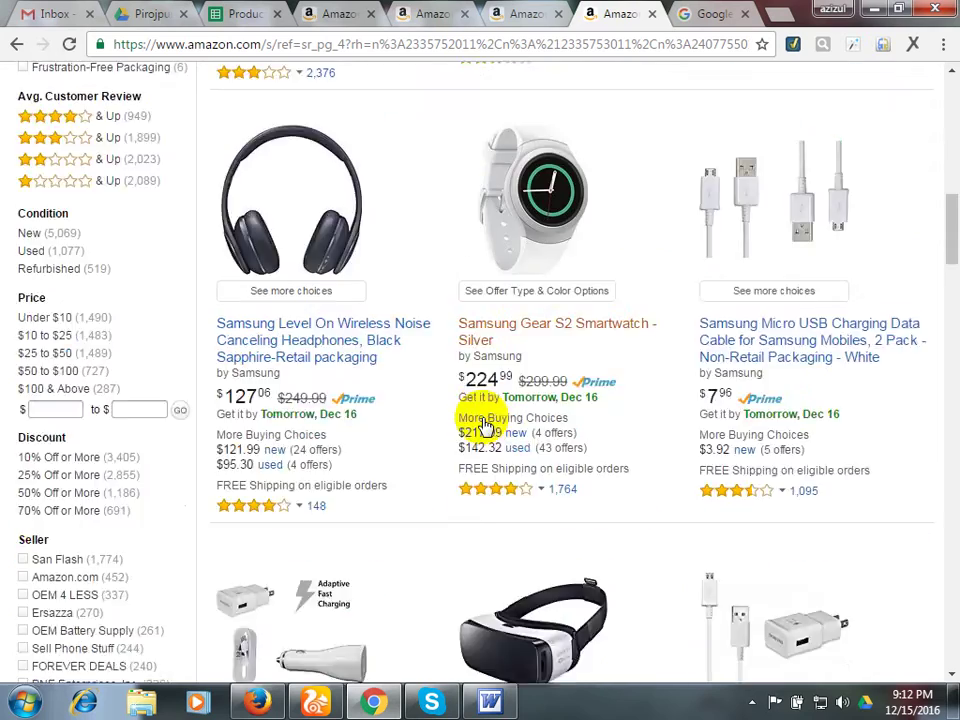
pyautogui.scroll(-15, 482, 425)
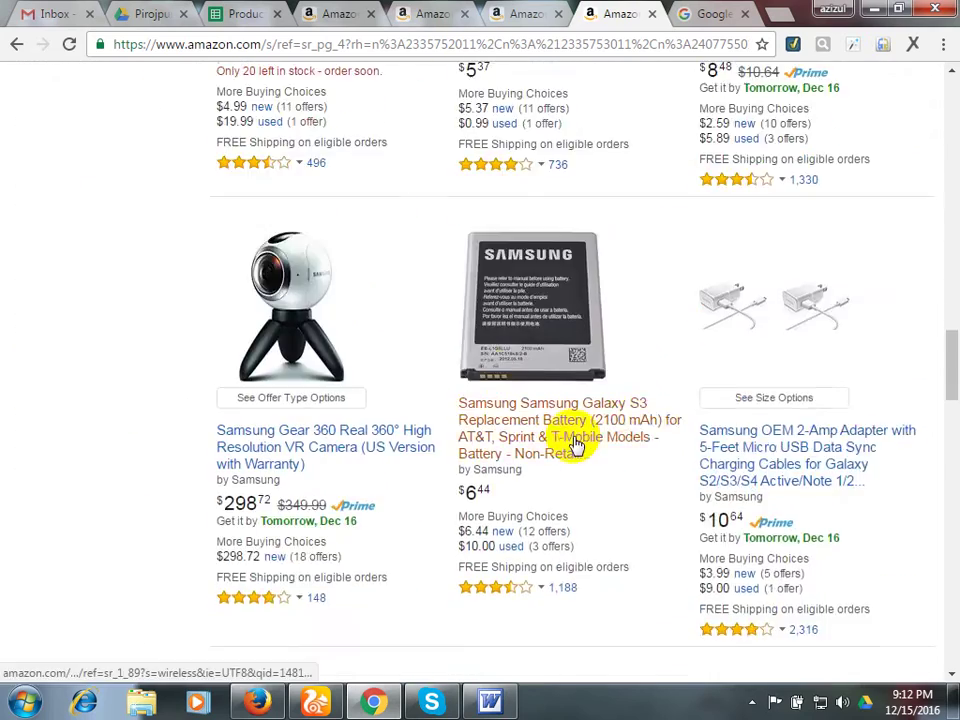
# Move on to page 5 of the Samsung accessories results and look through its products to the end of the list.
pyautogui.click(598, 281)
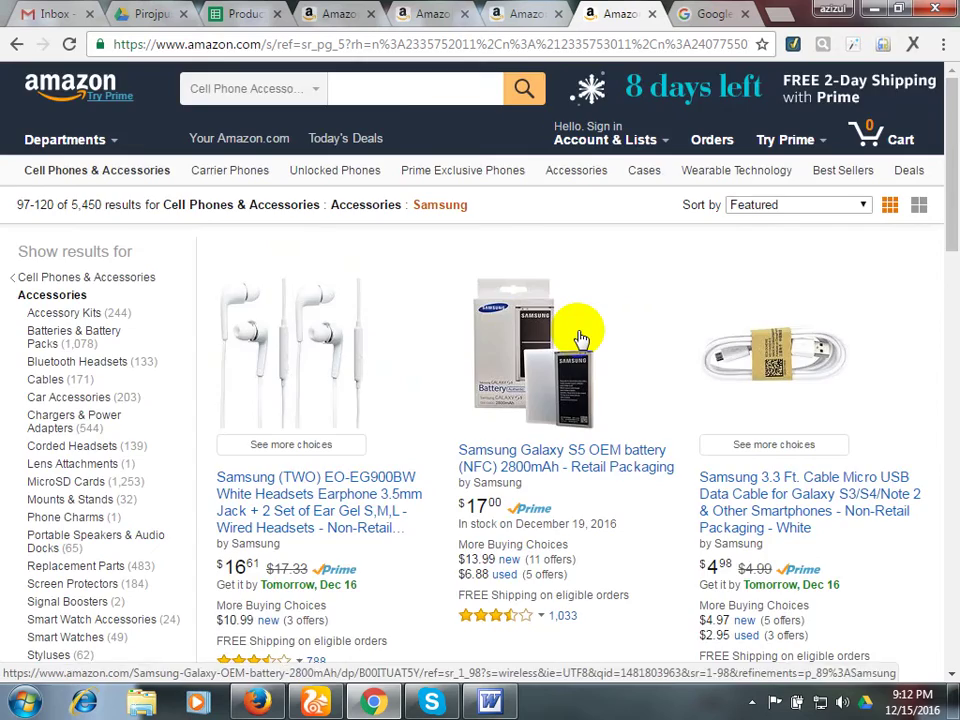
pyautogui.scroll(-9, 585, 330)
pyautogui.scroll(-15, 590, 343)
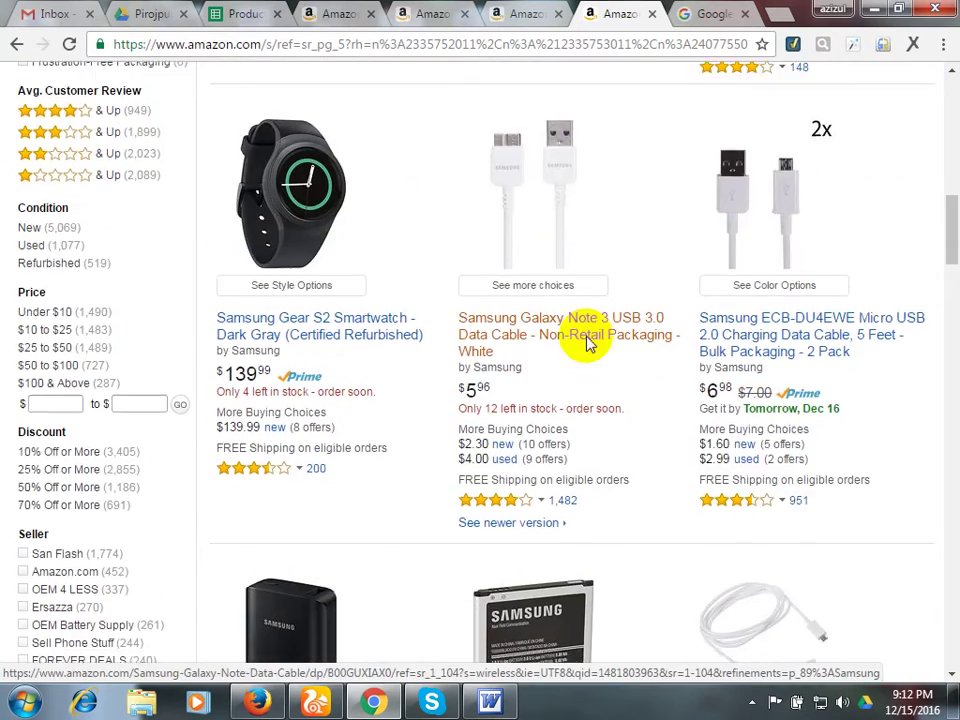
pyautogui.scroll(-12, 587, 345)
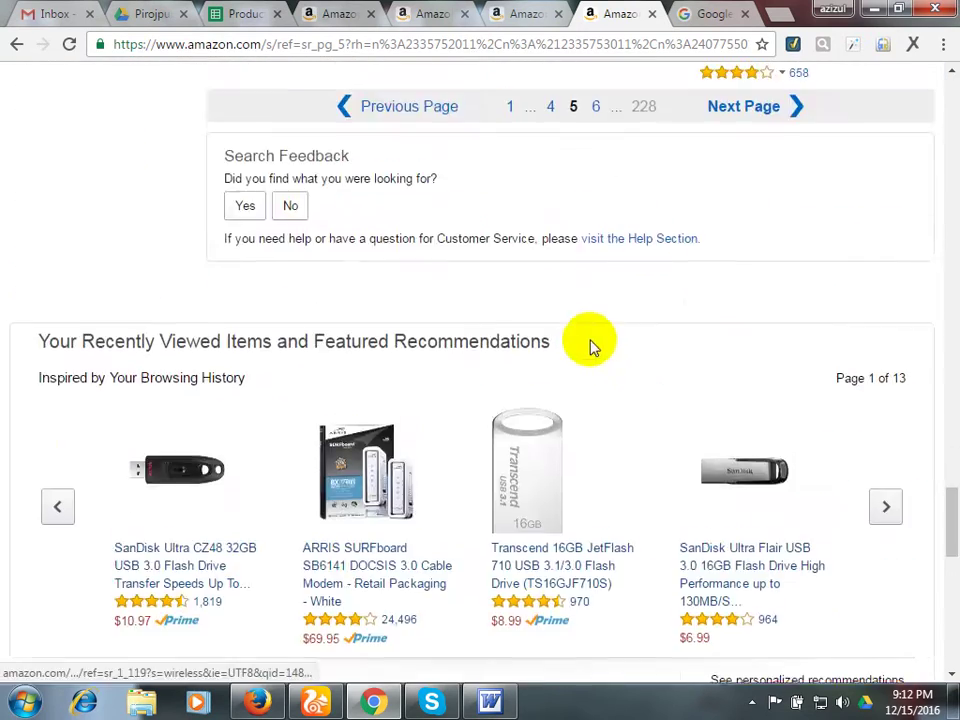
# Open page 6 of the Samsung accessories results and review its products down to the page numbers.
pyautogui.scroll(6, 575, 350)
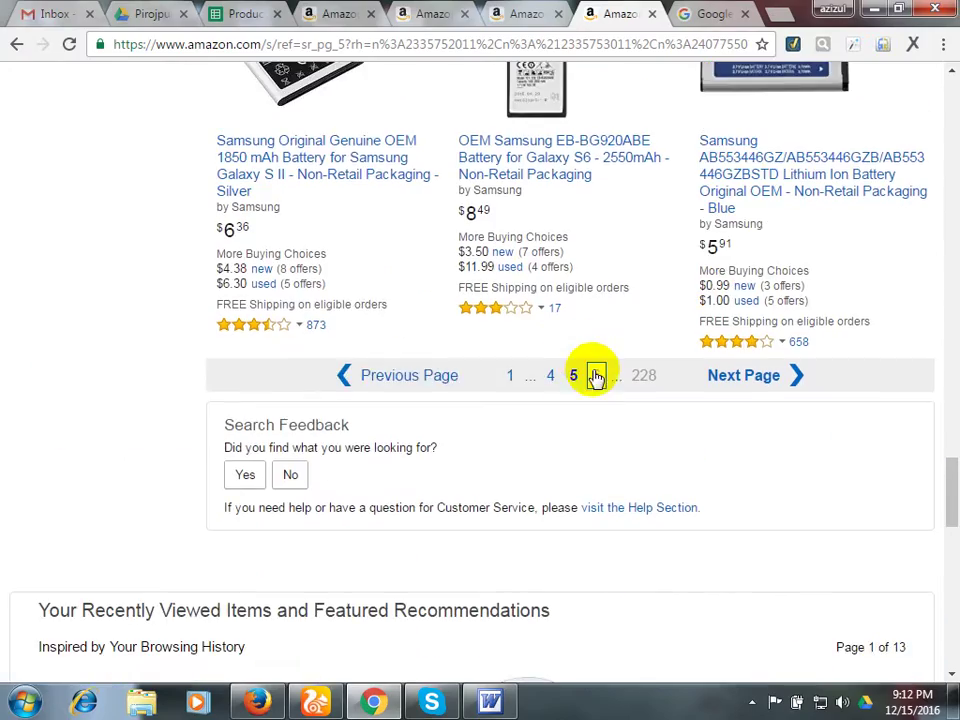
pyautogui.click(595, 376)
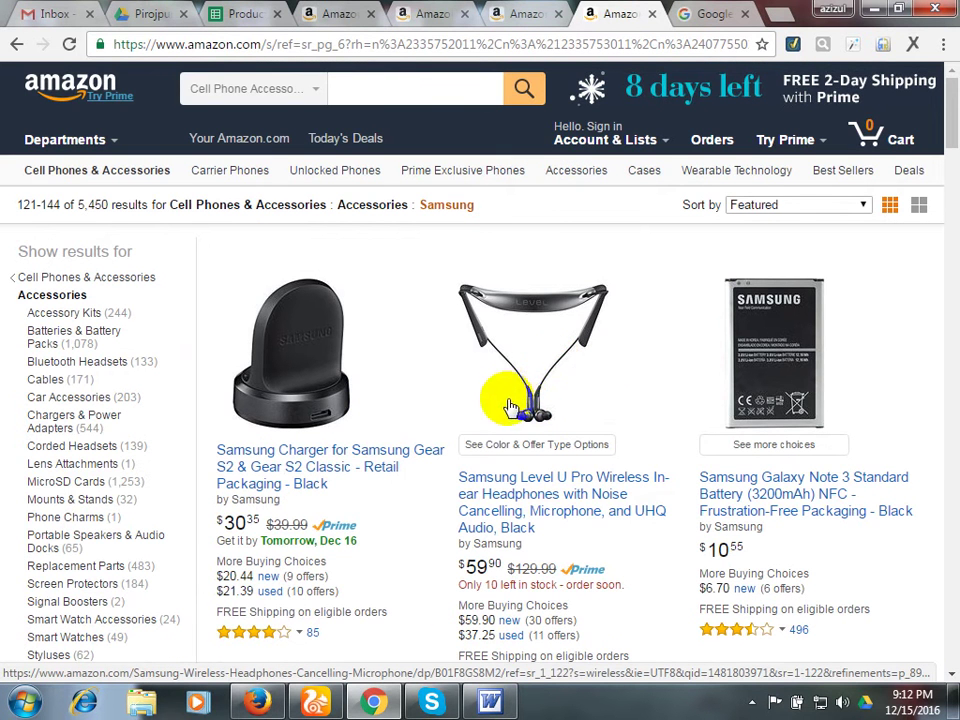
pyautogui.click(520, 14)
pyautogui.click(622, 14)
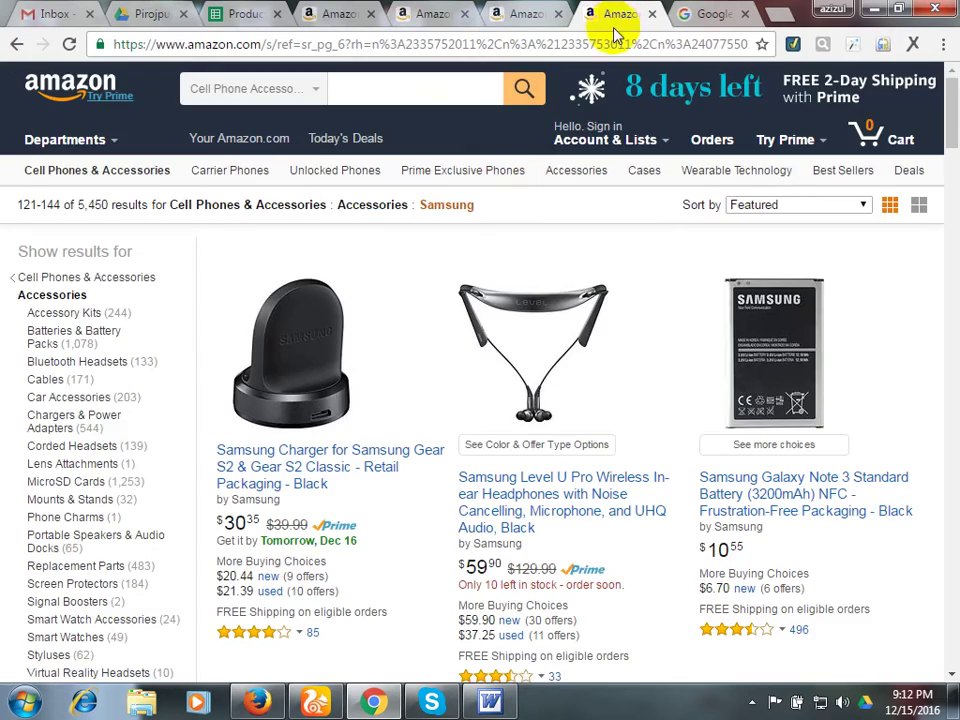
pyautogui.scroll(-18, 467, 321)
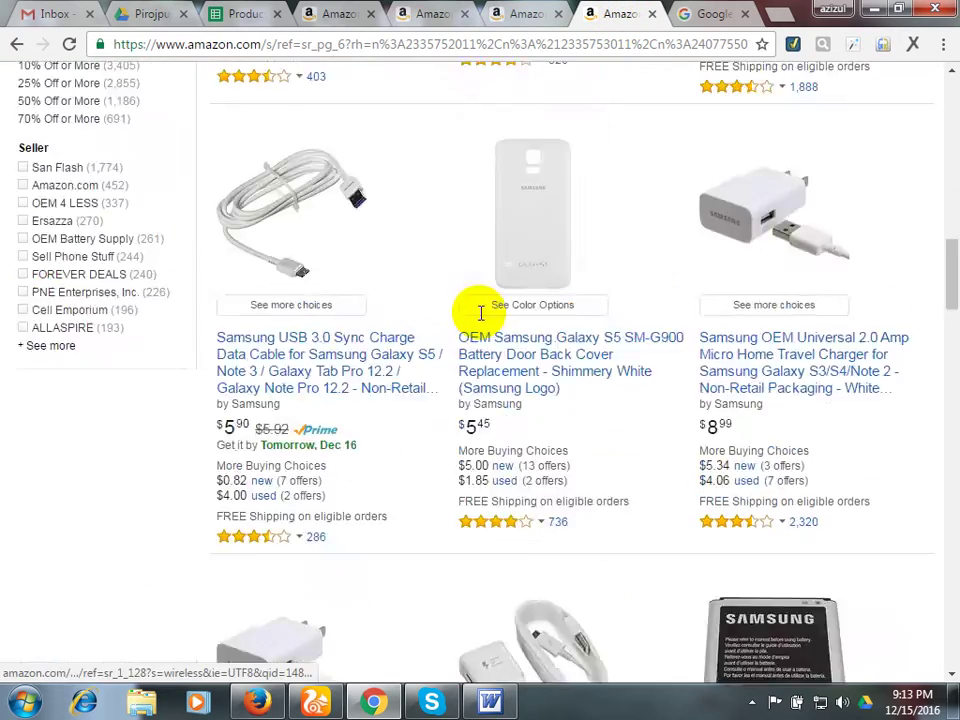
pyautogui.scroll(-10, 480, 320)
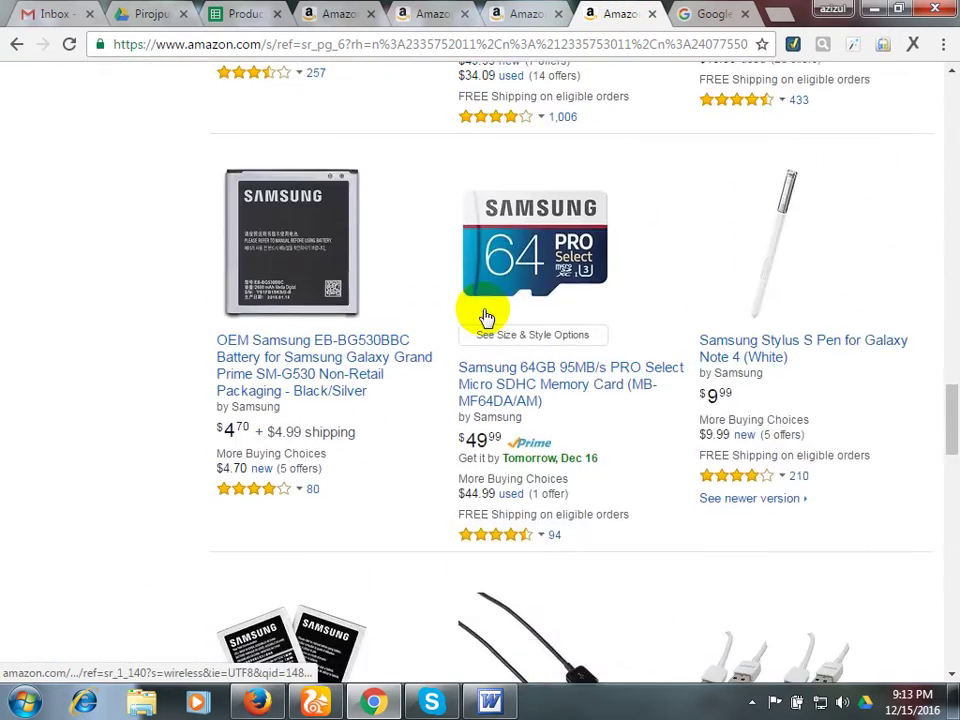
pyautogui.scroll(-6, 487, 314)
pyautogui.scroll(8, 488, 310)
pyautogui.scroll(-2, 497, 317)
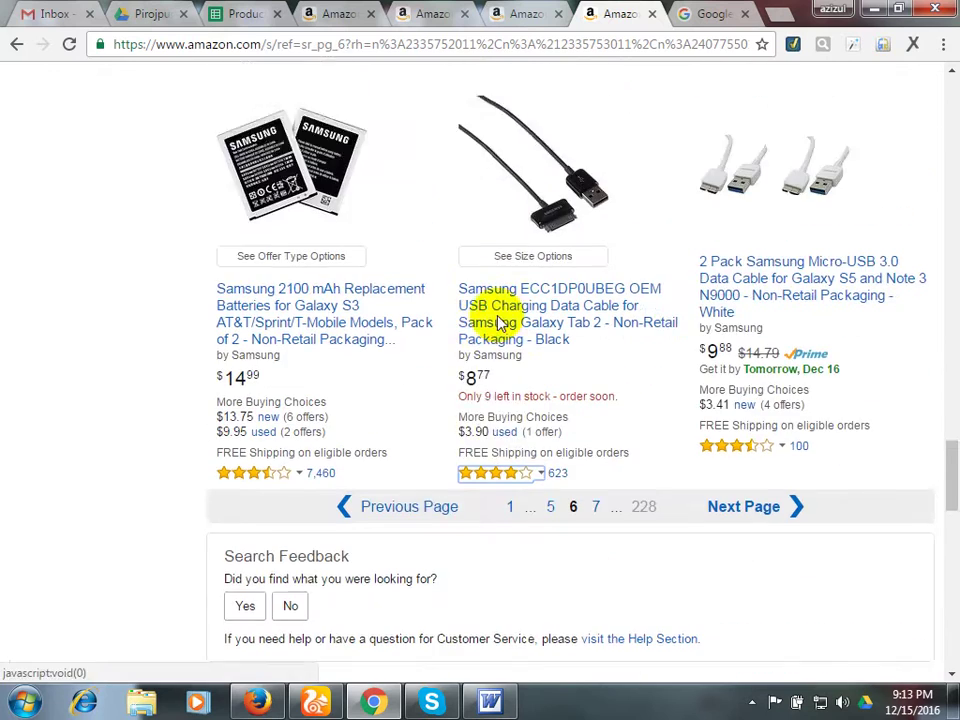
pyautogui.scroll(1, 499, 318)
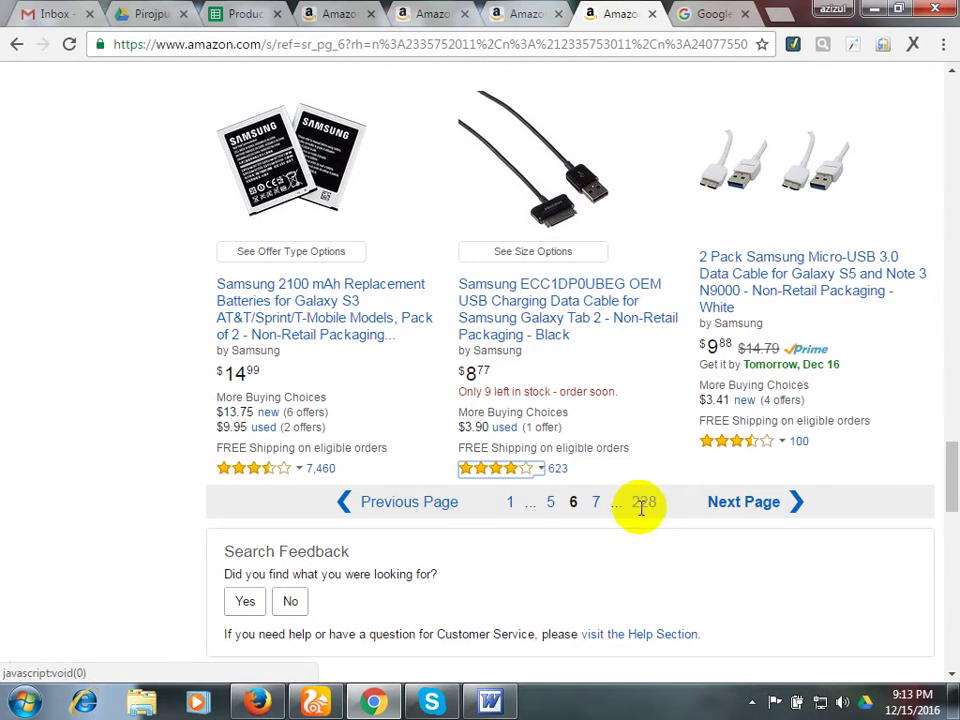
# Look back over the page 6 accessories, comparing products, prices and stock notes from the top of the list.
pyautogui.scroll(8, 677, 242)
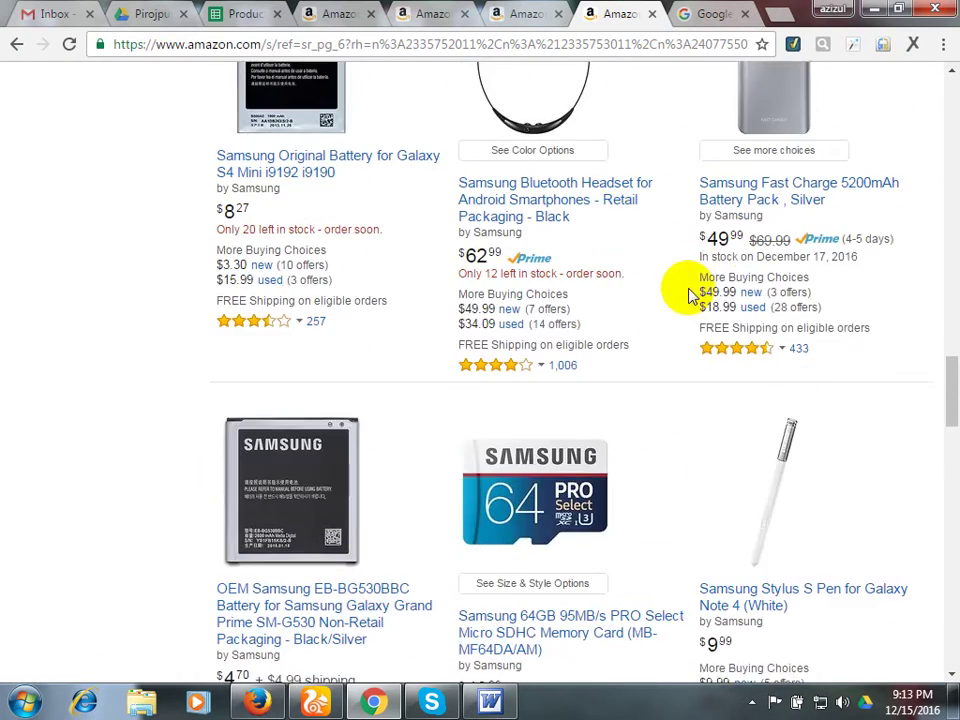
pyautogui.scroll(15, 710, 360)
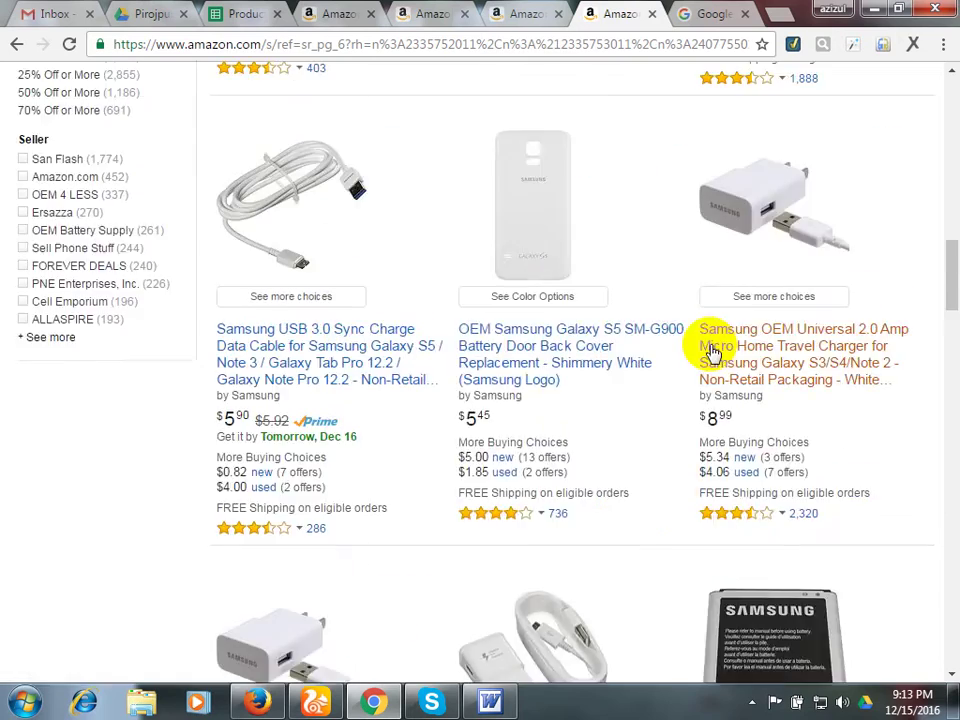
pyautogui.scroll(12, 710, 348)
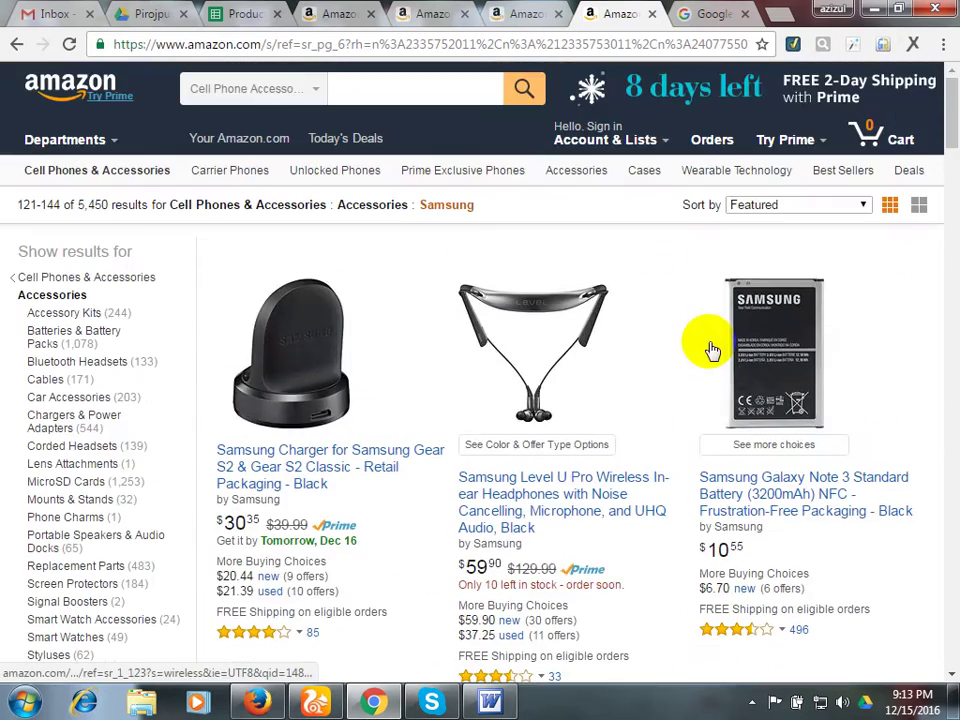
pyautogui.scroll(-15, 714, 360)
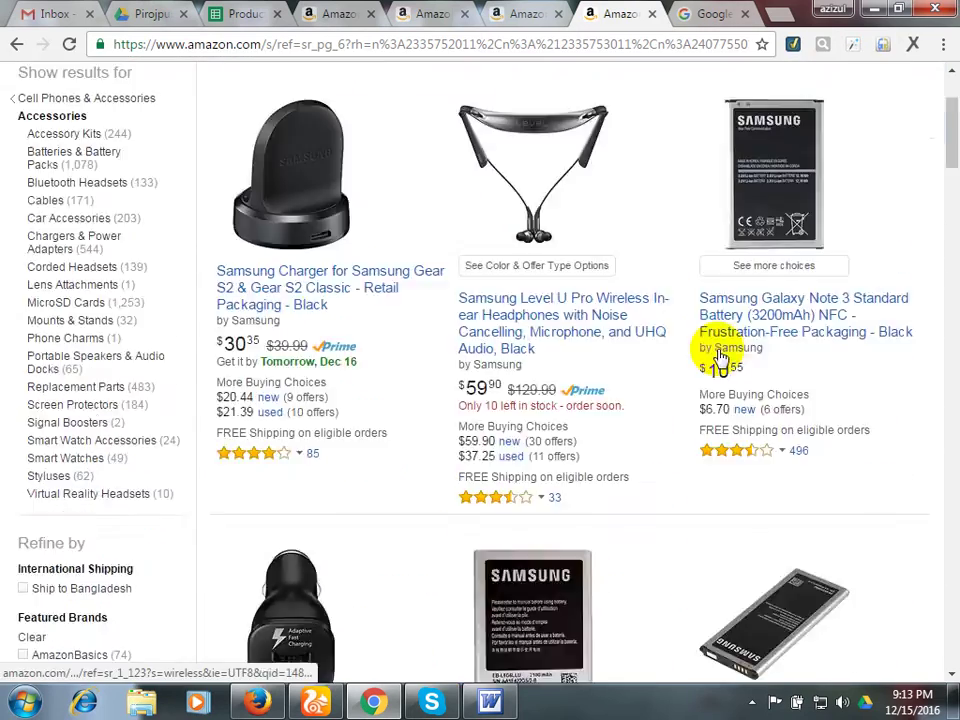
pyautogui.scroll(5, 728, 386)
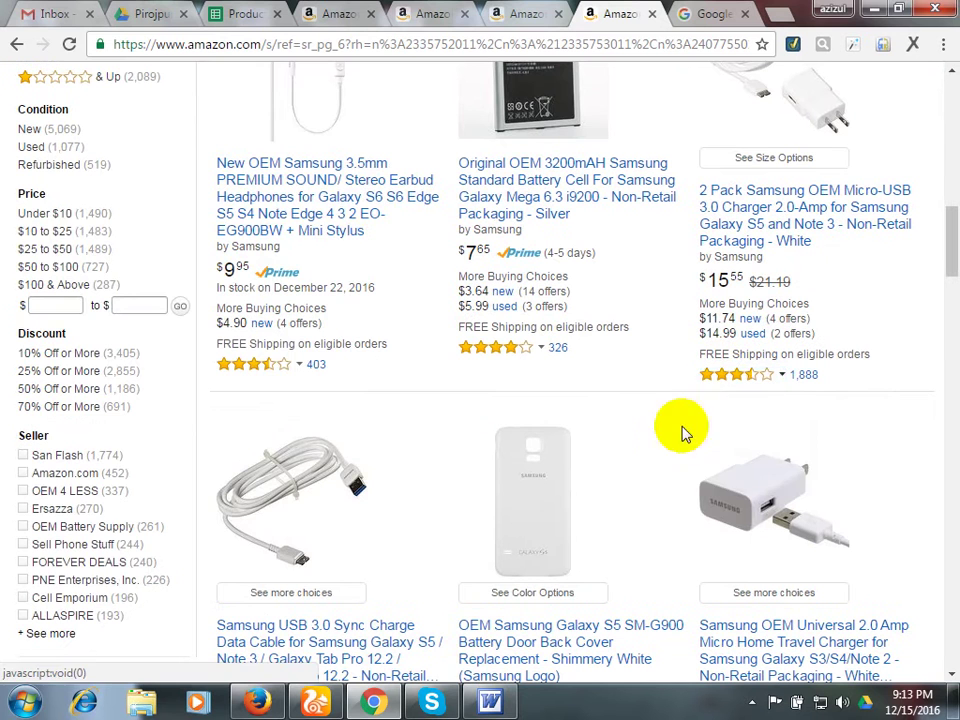
# Estimate the total number of accessories by multiplication in Calculator, and close Calculator.
pyautogui.press('super')
pyautogui.click(70, 474)
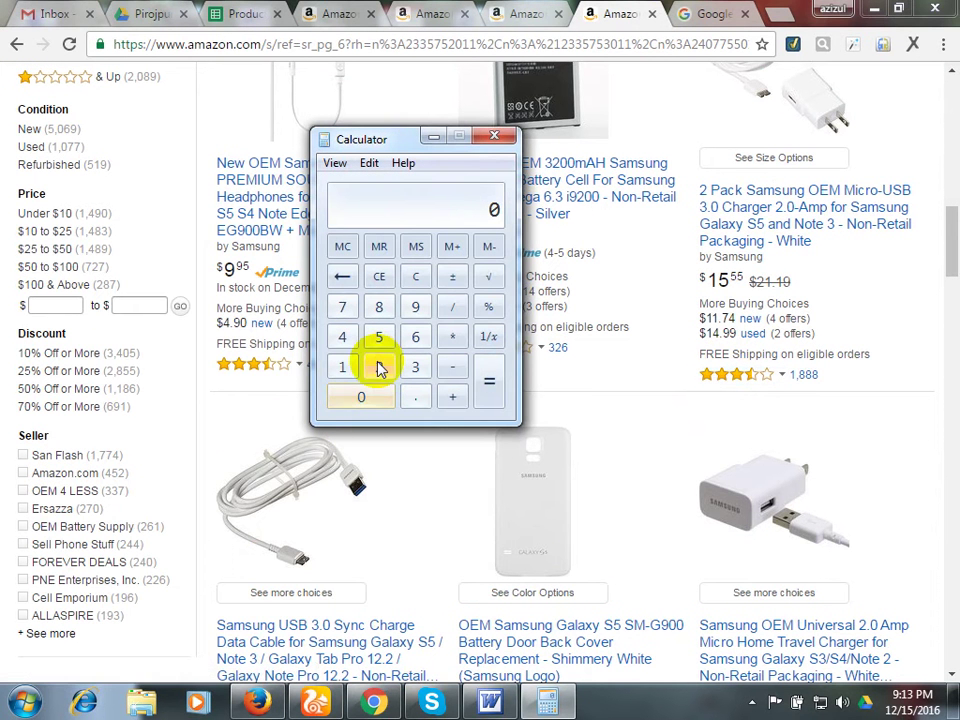
pyautogui.click(342, 337)
pyautogui.click(452, 337)
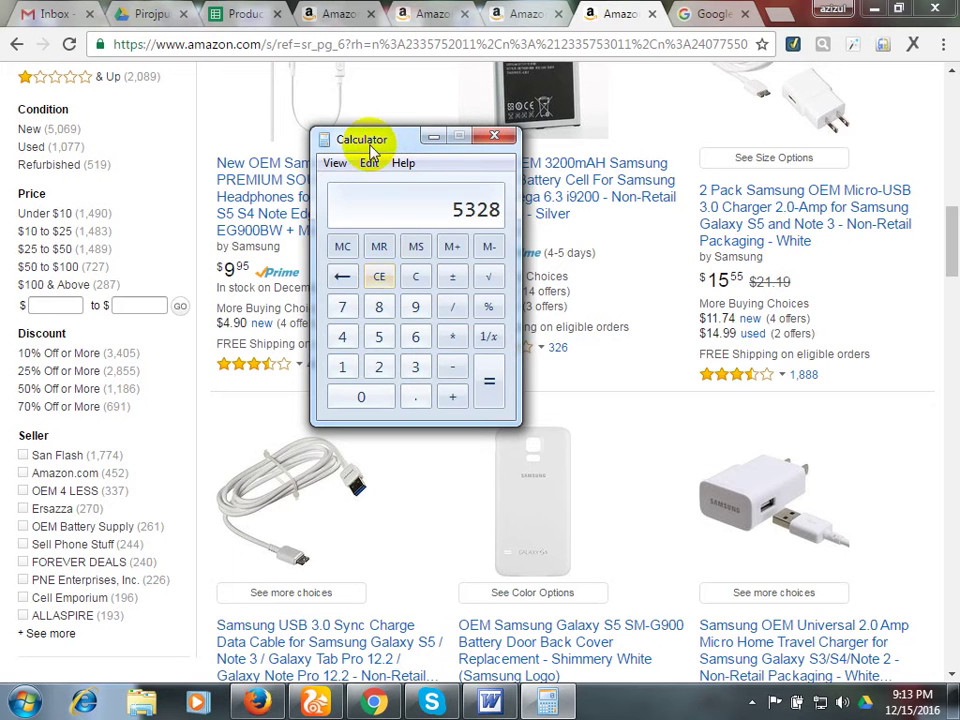
pyautogui.moveTo(368, 138); pyautogui.dragTo(365, 124)
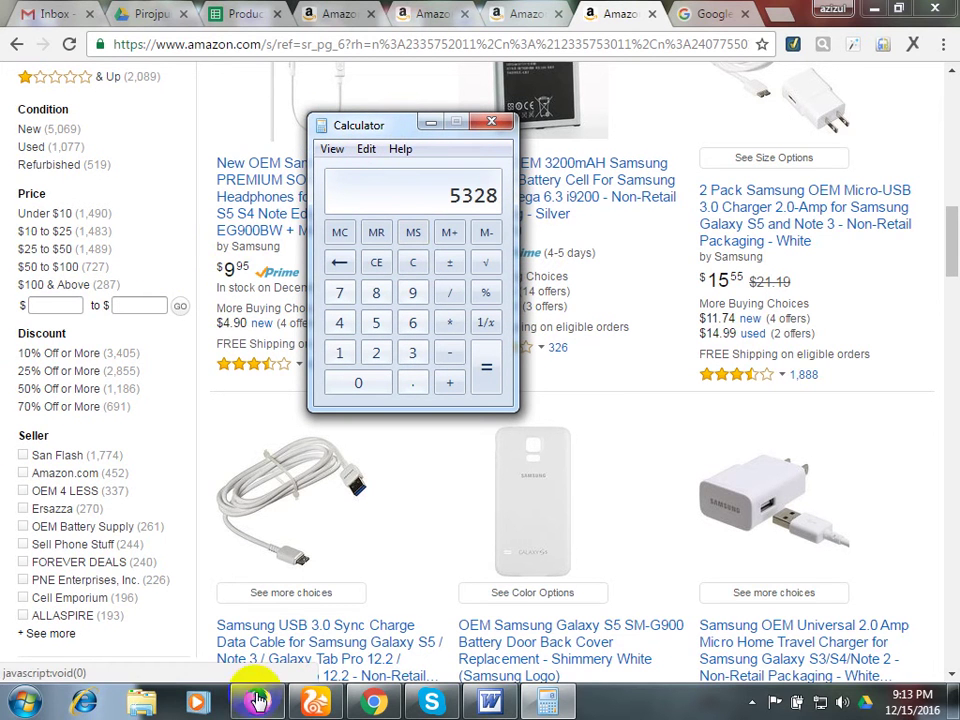
pyautogui.click(488, 122)
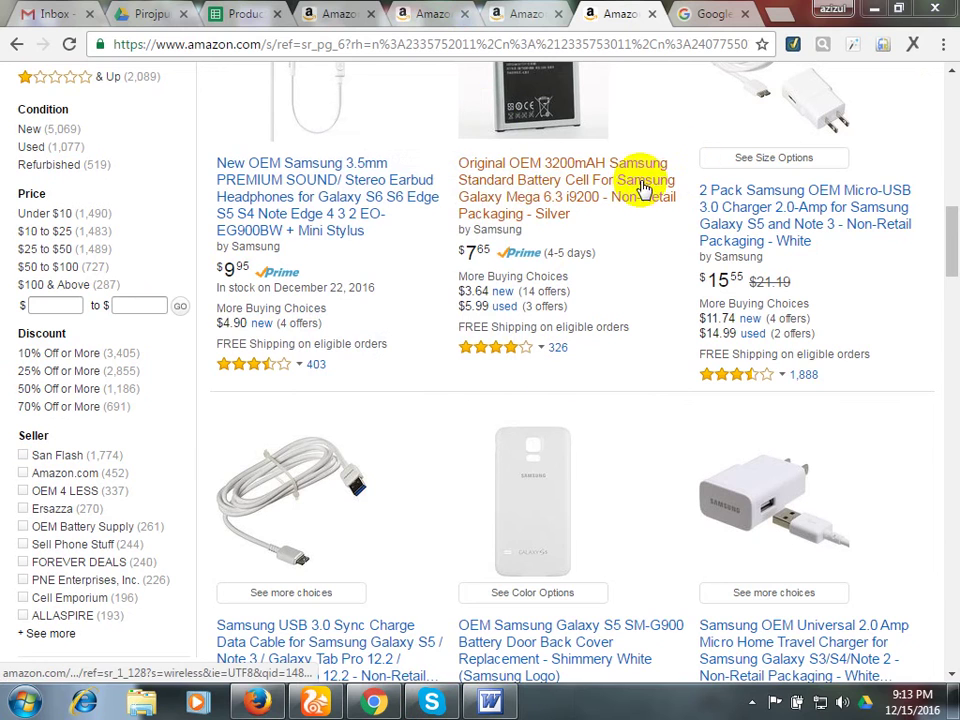
pyautogui.click(524, 12)
pyautogui.click(606, 13)
pyautogui.click(707, 13)
pyautogui.press('super+d')
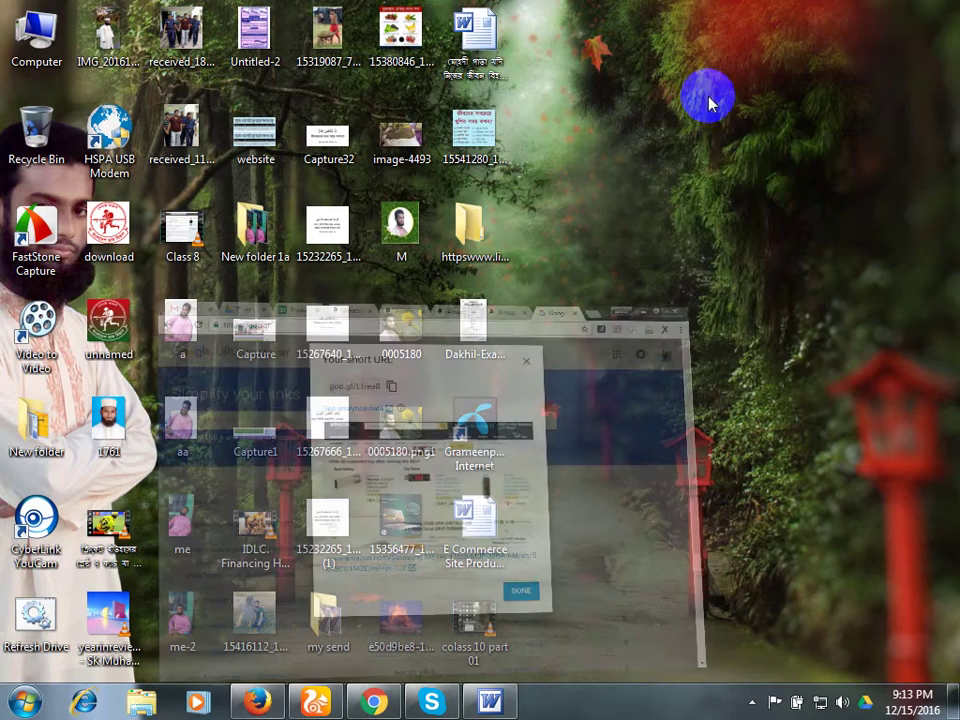
pyautogui.rightClick(679, 137)
pyautogui.click(712, 188)
pyautogui.rightClick(714, 182)
pyautogui.click(742, 235)
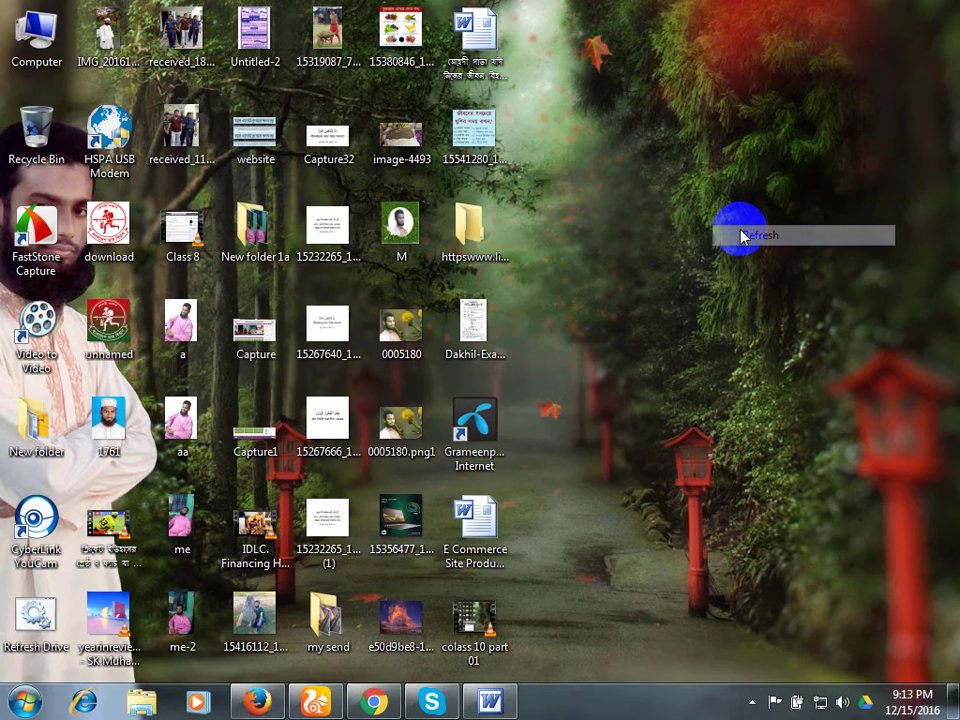
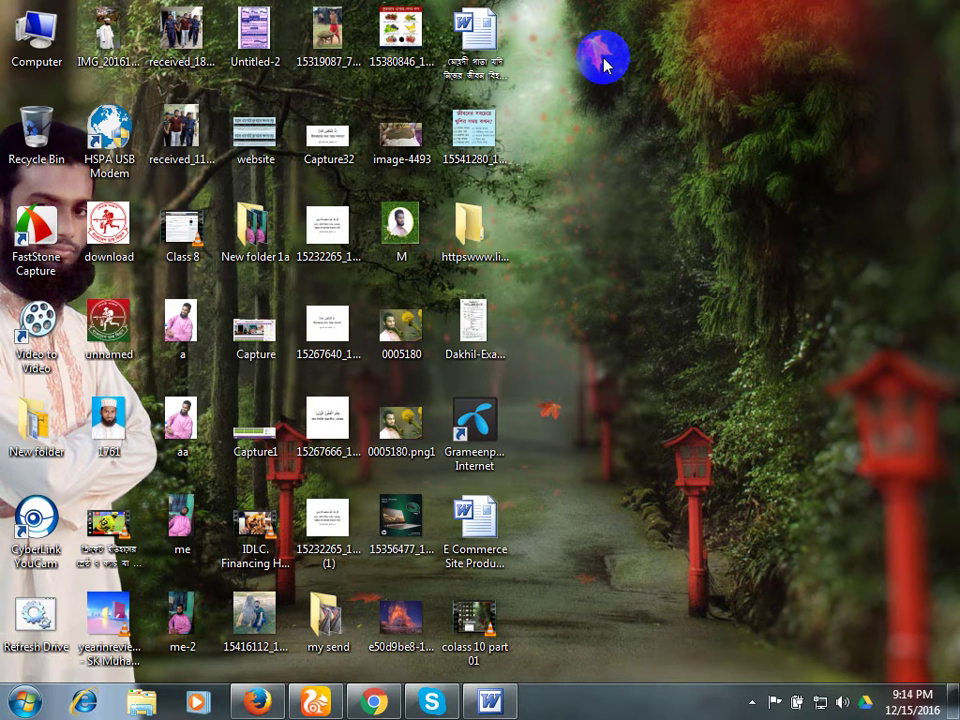
pyautogui.click(352, 678)
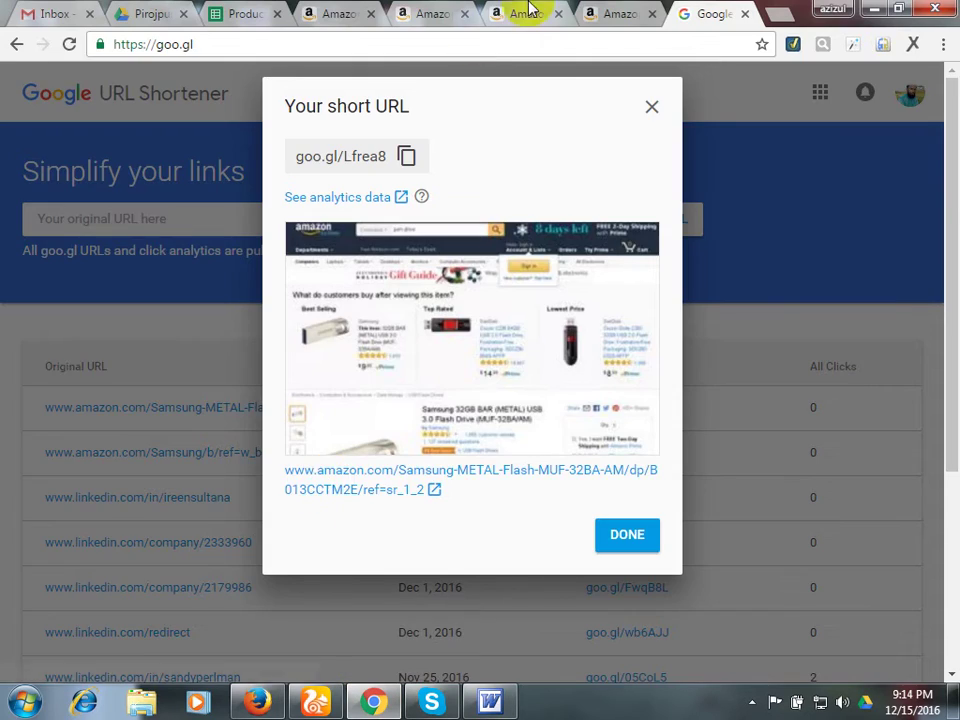
# Return to the Samsung smartphone results and check the last products and the number of pages.
pyautogui.click(616, 12)
pyautogui.click(514, 14)
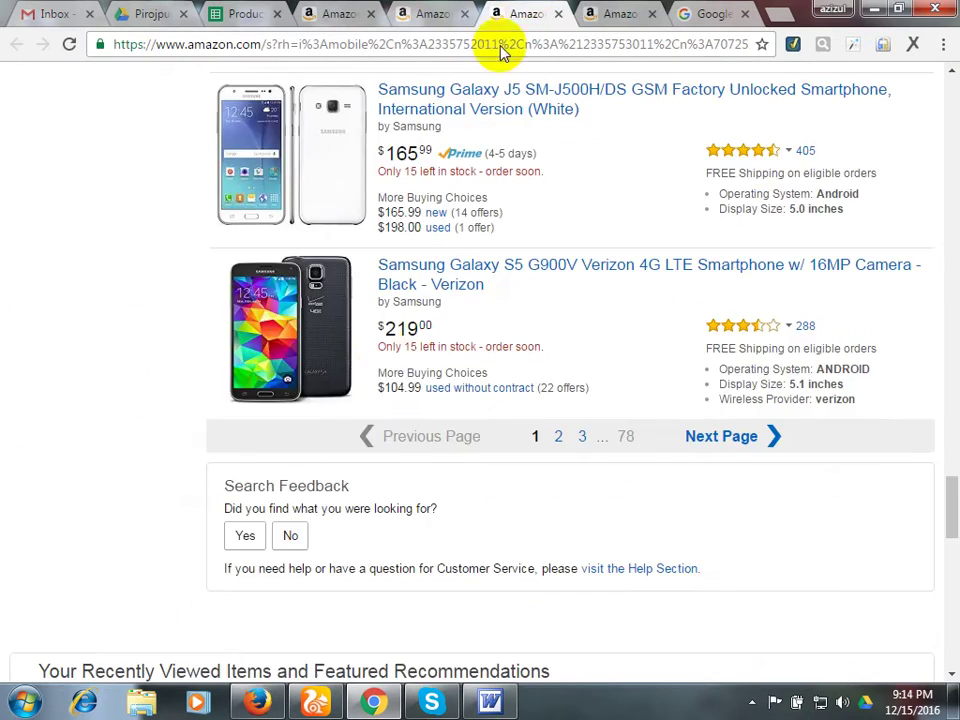
pyautogui.scroll(-6, 381, 381)
pyautogui.scroll(7, 397, 393)
# Look through the Samsung brand page on Amazon, from its product categories to the footer and back to the banner.
pyautogui.click(430, 12)
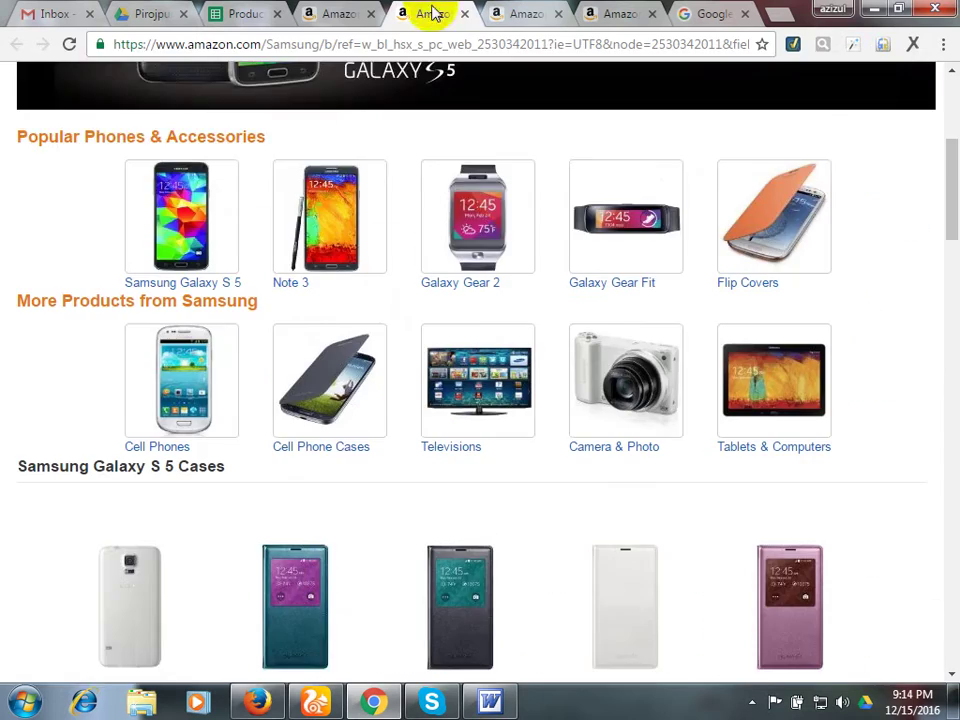
pyautogui.scroll(-2, 340, 461)
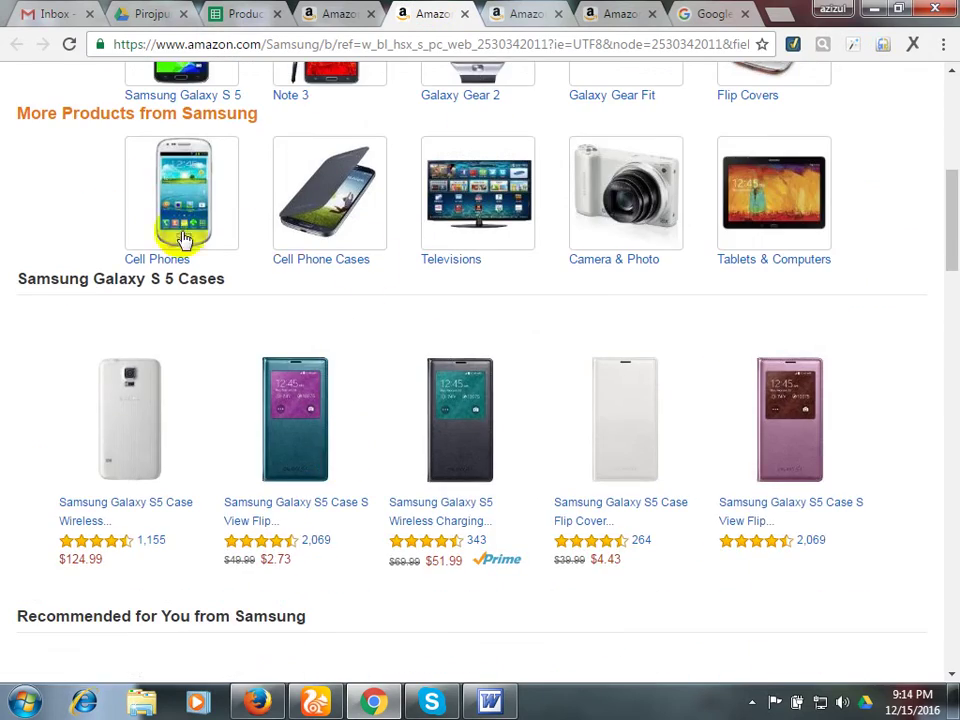
pyautogui.scroll(-5, 454, 294)
pyautogui.scroll(-10, 454, 305)
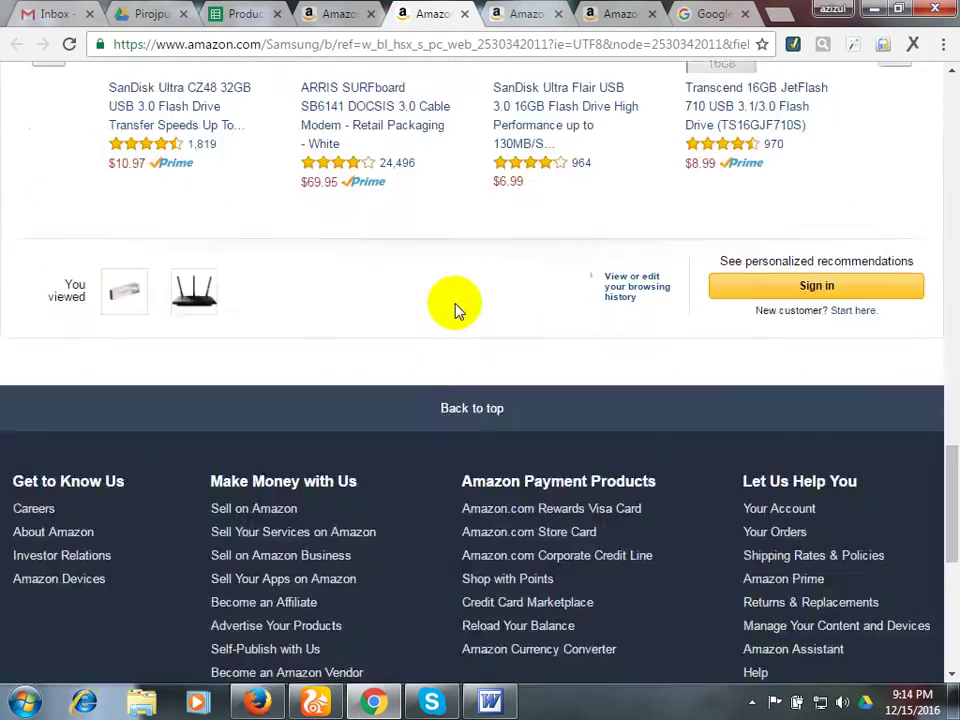
pyautogui.scroll(9, 452, 307)
pyautogui.scroll(10, 445, 318)
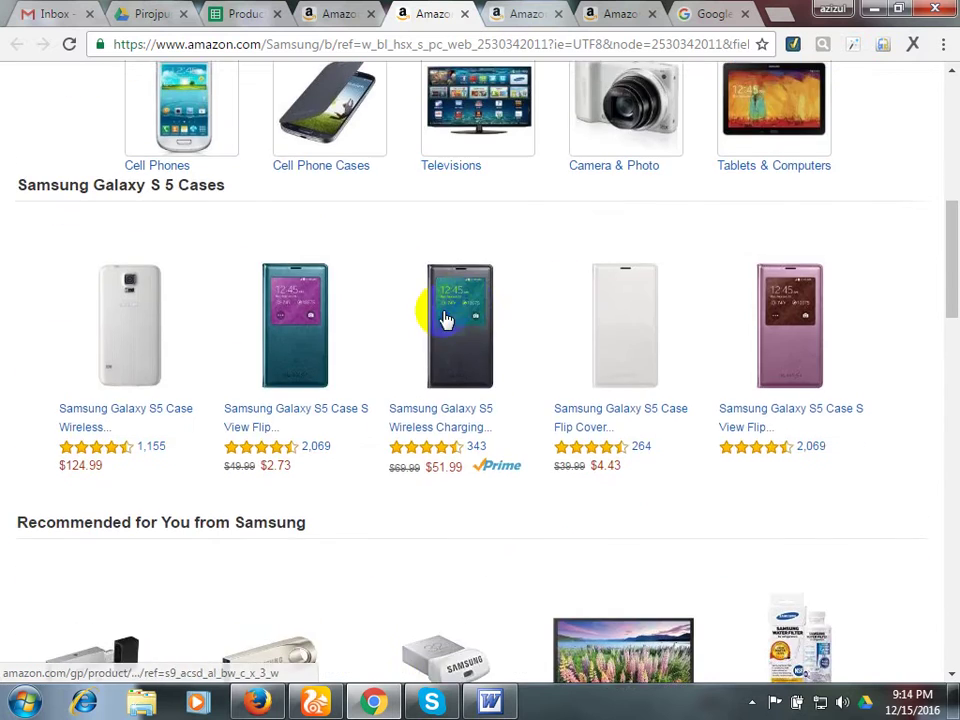
pyautogui.scroll(3, 508, 407)
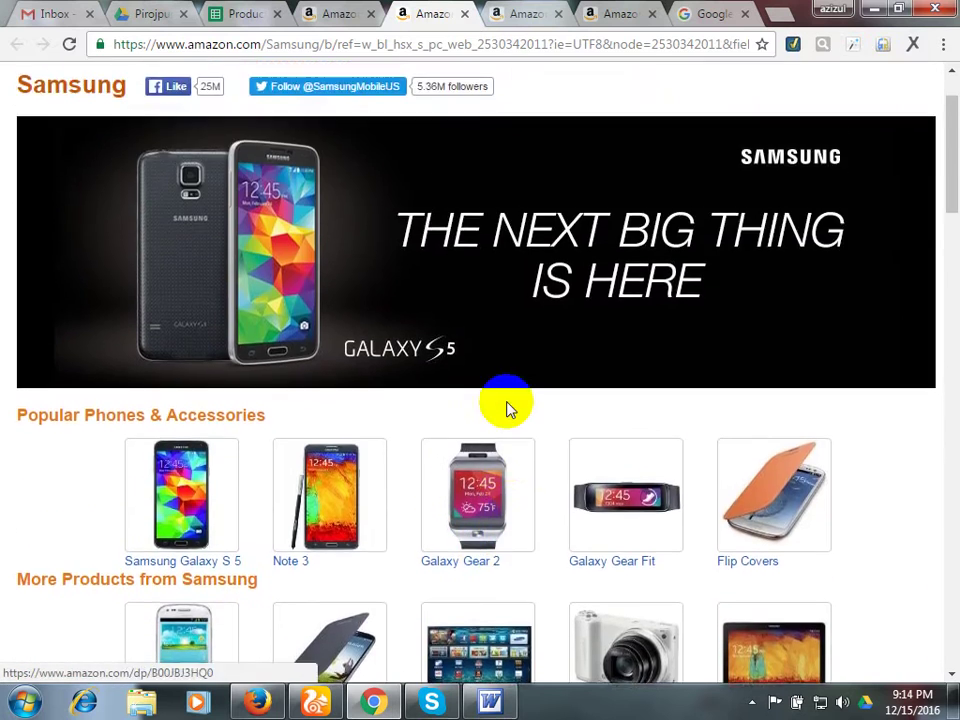
# Examine the Galaxy S 5 cases and the recommended Samsung products with their prices and reviews on the brand page.
pyautogui.scroll(-7, 508, 407)
pyautogui.scroll(-2, 505, 412)
pyautogui.scroll(-1, 505, 412)
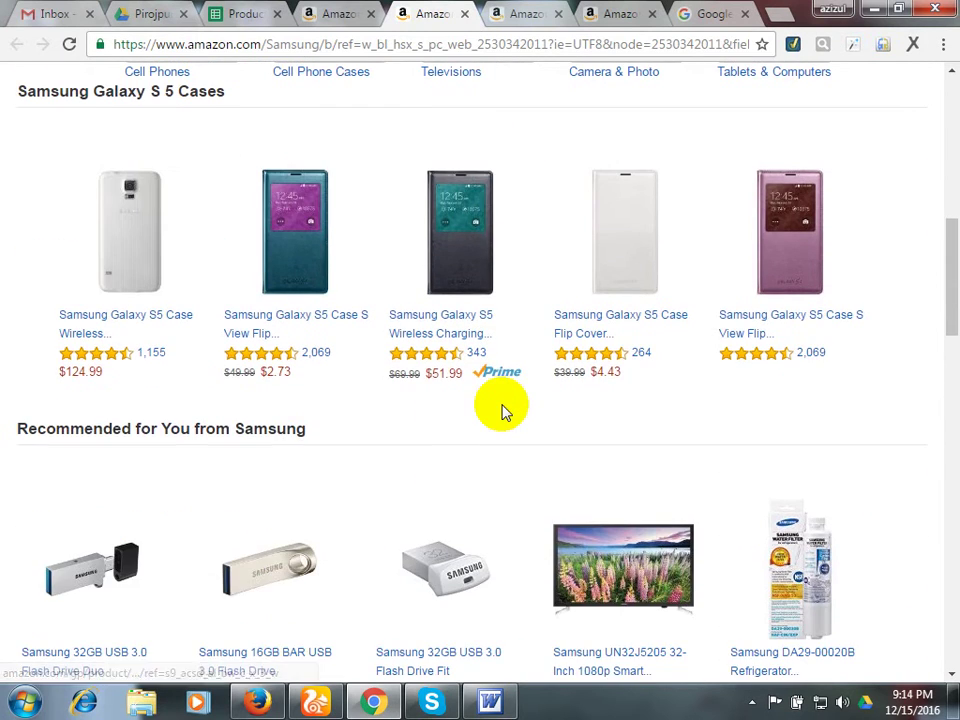
pyautogui.scroll(-2, 505, 412)
pyautogui.scroll(-4, 503, 408)
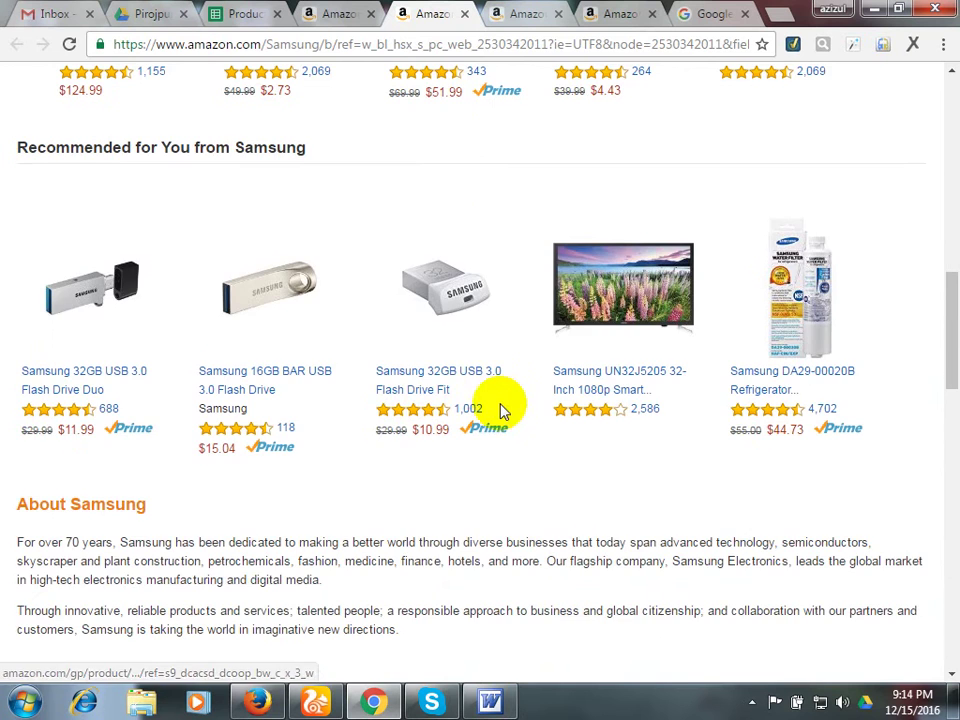
pyautogui.scroll(2, 505, 402)
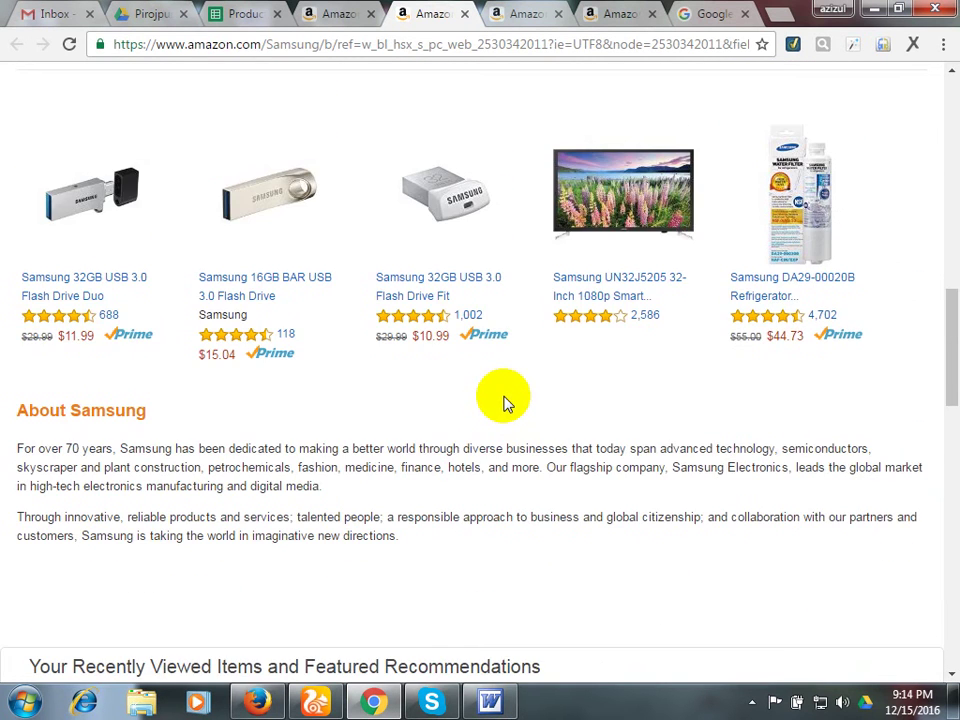
pyautogui.scroll(8, 505, 402)
pyautogui.scroll(3, 505, 405)
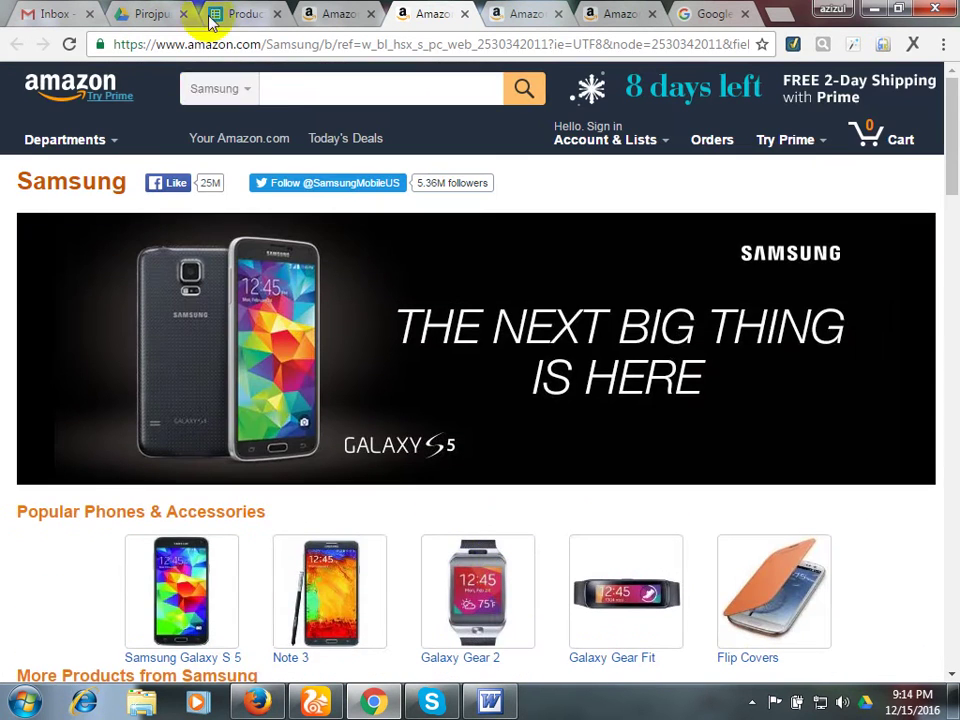
# Search the Samsung store on Amazon for "samsung laptop".
pyautogui.click(270, 88)
pyautogui.write('samsung lap')
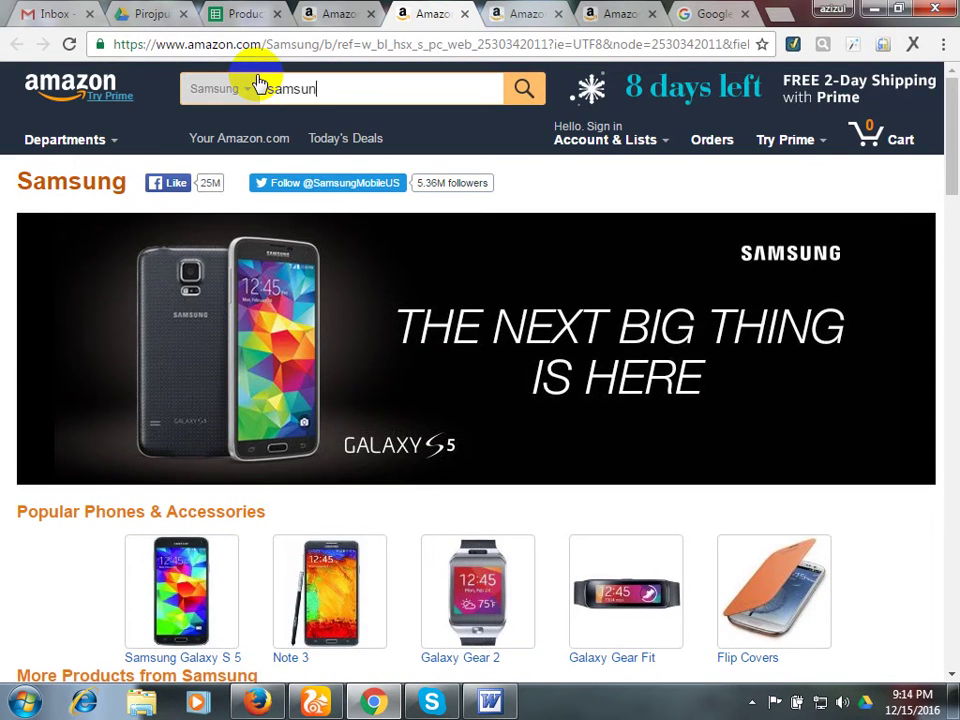
pyautogui.write('top')
pyautogui.press('Return')
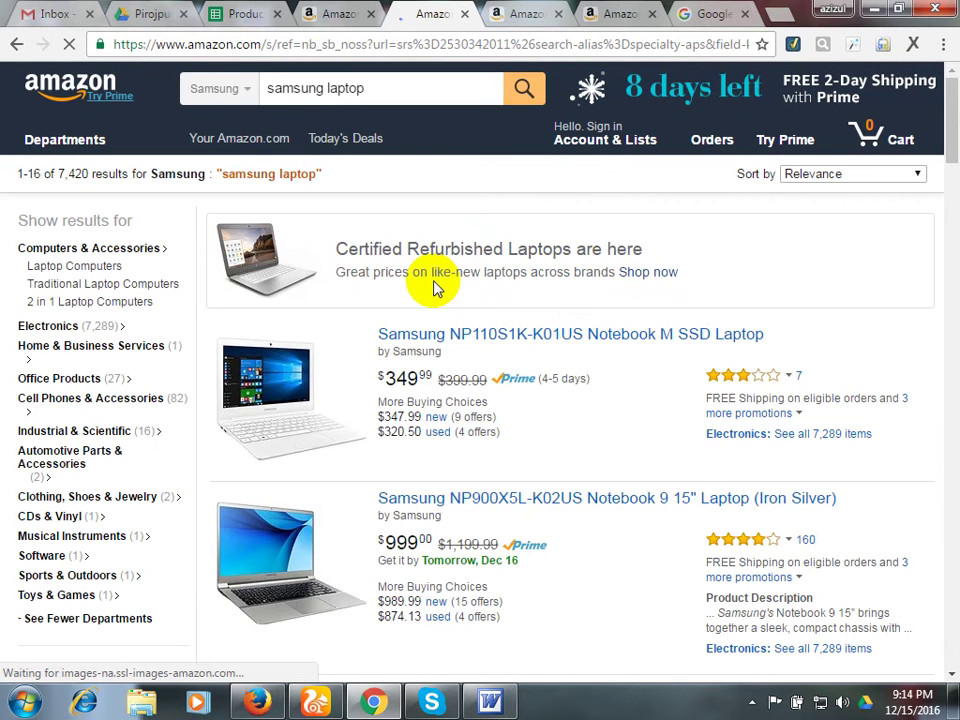
# Enlarge the laptop results page and highlight the total number of results.
pyautogui.hotkey('ctrl', '+')
pyautogui.hotkey('ctrl', '+')
pyautogui.hotkey('ctrl', '+')
pyautogui.hotkey('ctrl', '+')
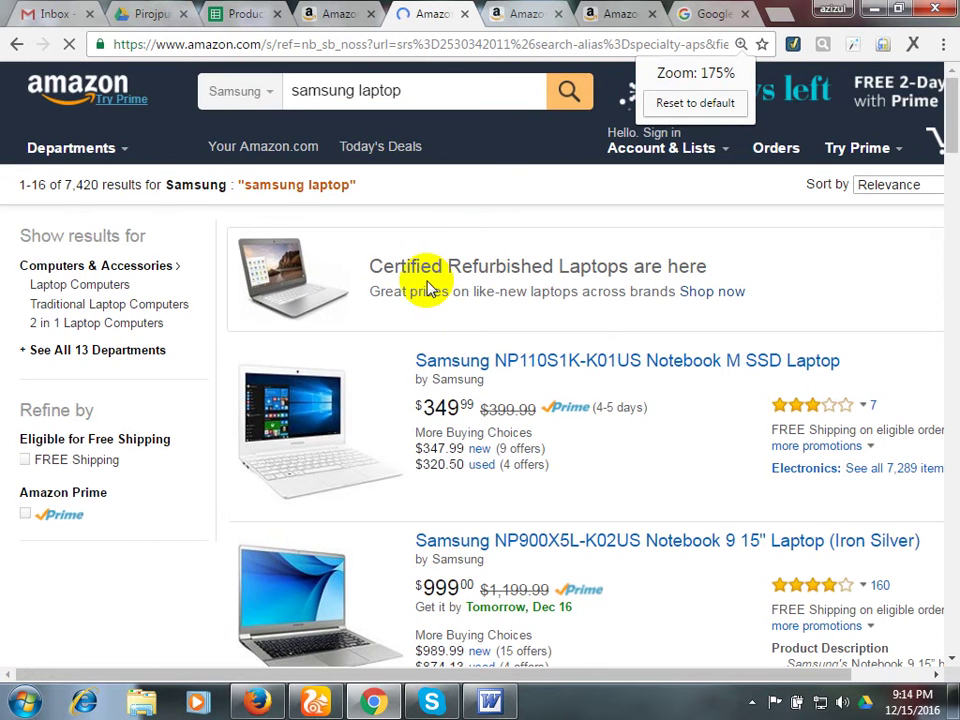
pyautogui.hotkey('ctrl', '+')
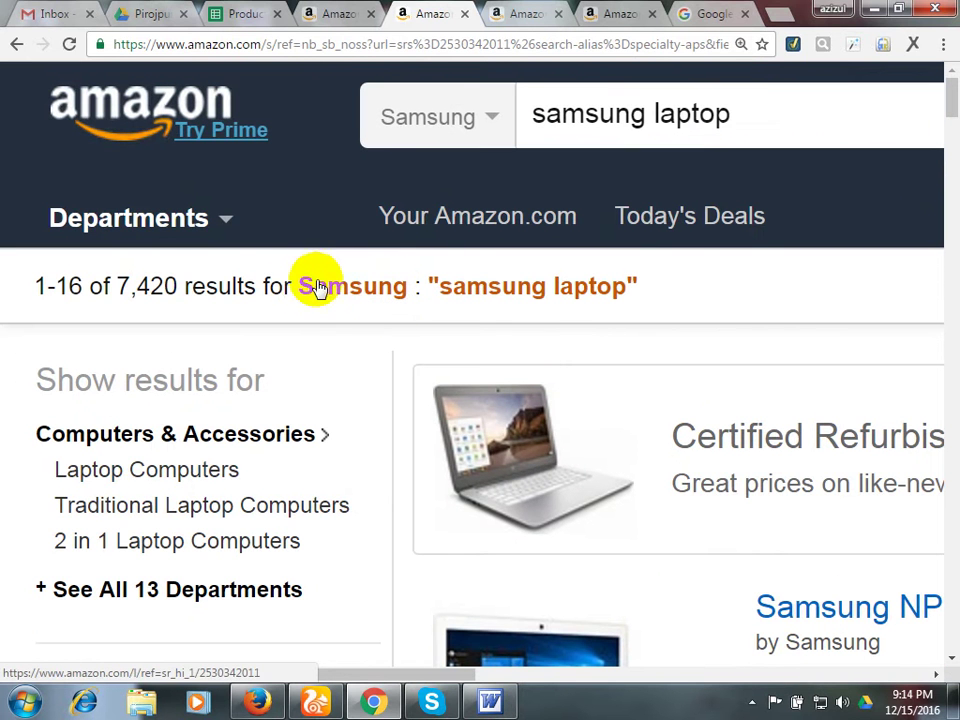
pyautogui.moveTo(116, 286); pyautogui.dragTo(186, 286)
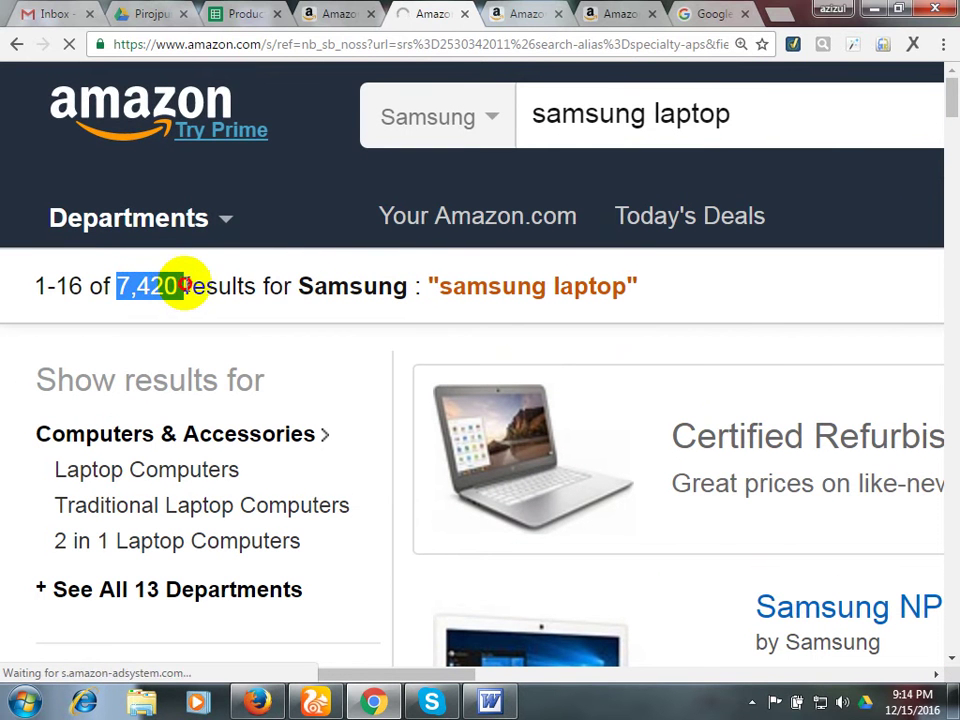
# Look through the first page of Samsung laptop results with their prices and offers, and restore the page to normal size.
pyautogui.scroll(-5, 302, 285)
pyautogui.scroll(-3, 365, 303)
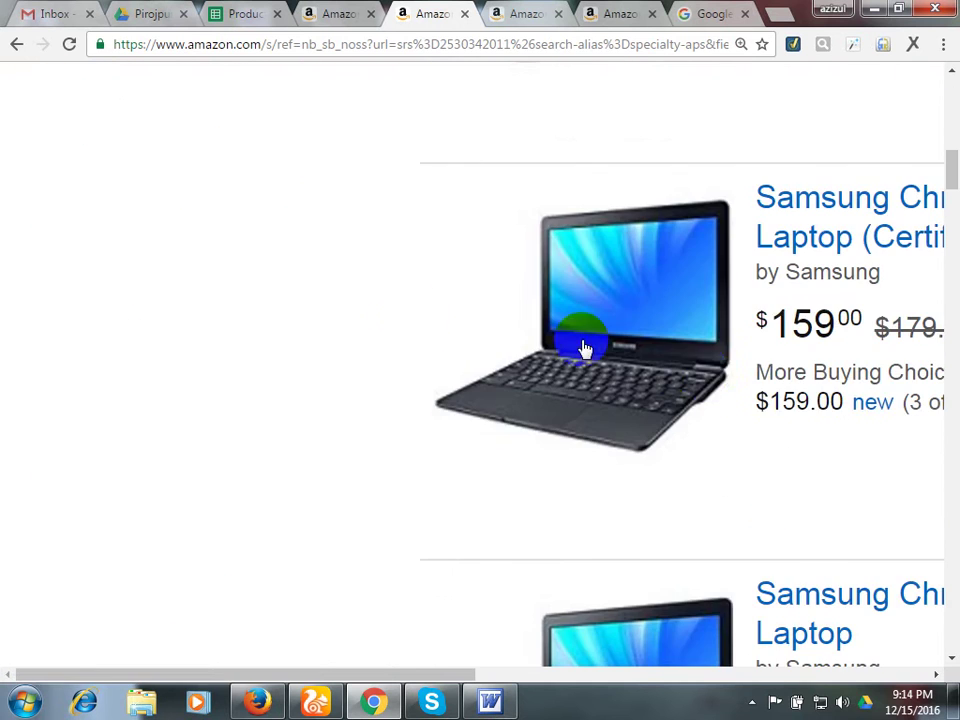
pyautogui.hotkey('ctrl', '-')
pyautogui.hotkey('ctrl', '-')
pyautogui.scroll(-15, 651, 400)
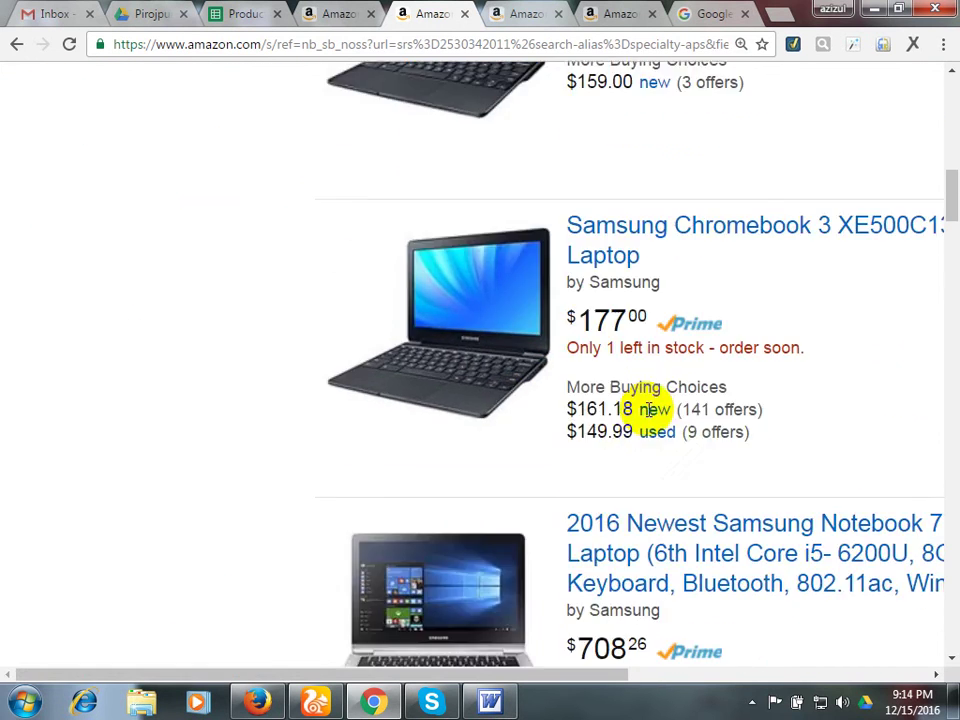
pyautogui.scroll(-5, 641, 327)
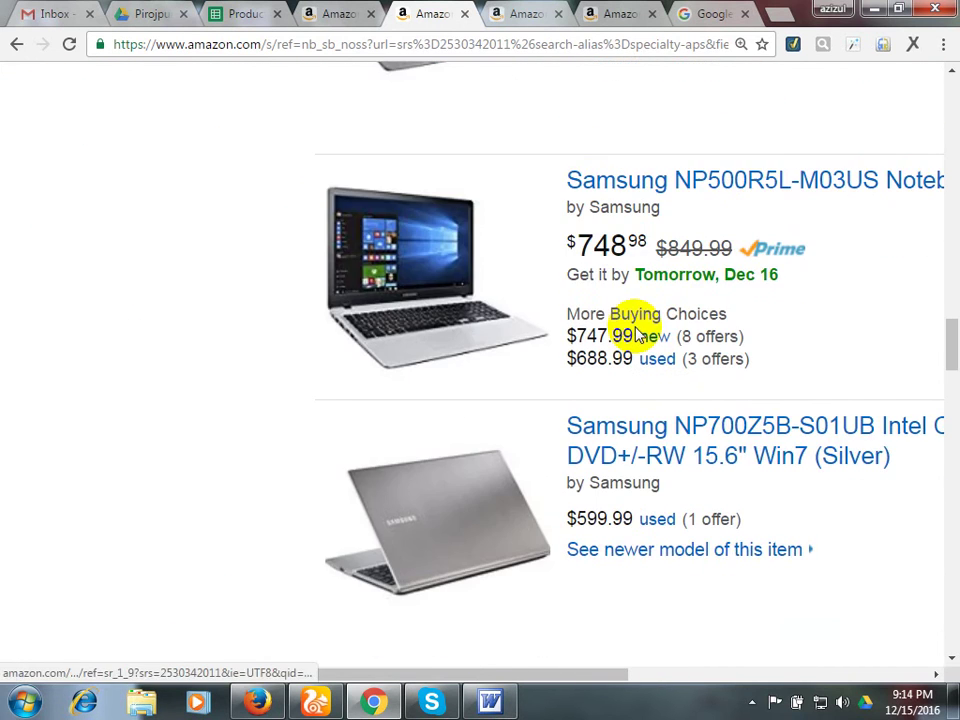
pyautogui.scroll(-15, 625, 335)
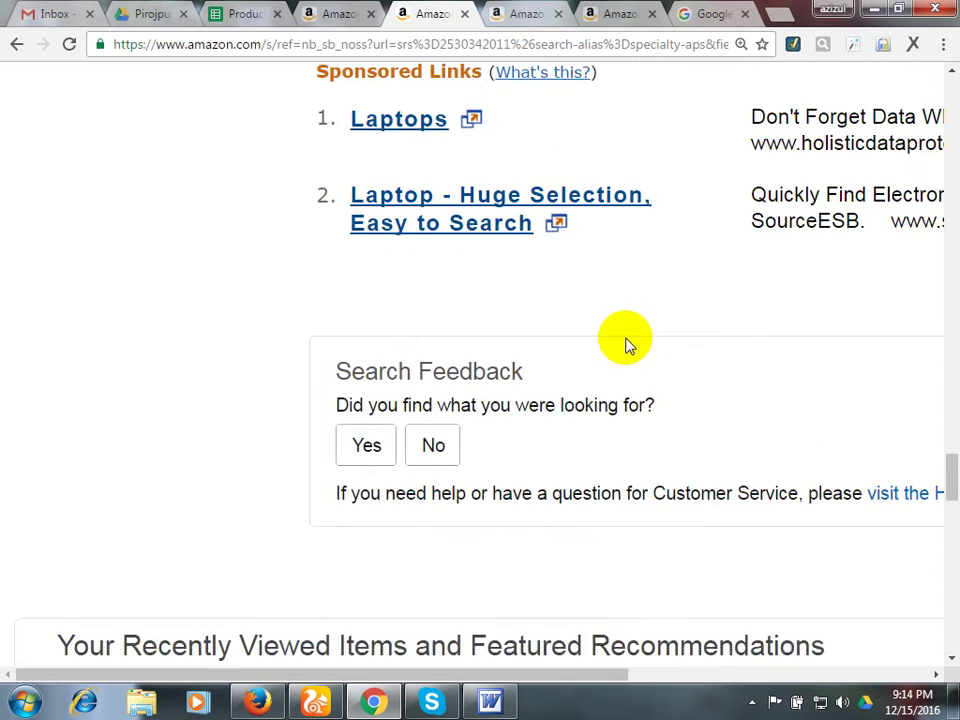
pyautogui.keyDown('ctrl'); pyautogui.scroll(-1, 626, 344); pyautogui.keyUp('ctrl')
pyautogui.keyDown('ctrl'); pyautogui.scroll(-2, 625, 343); pyautogui.keyUp('ctrl')
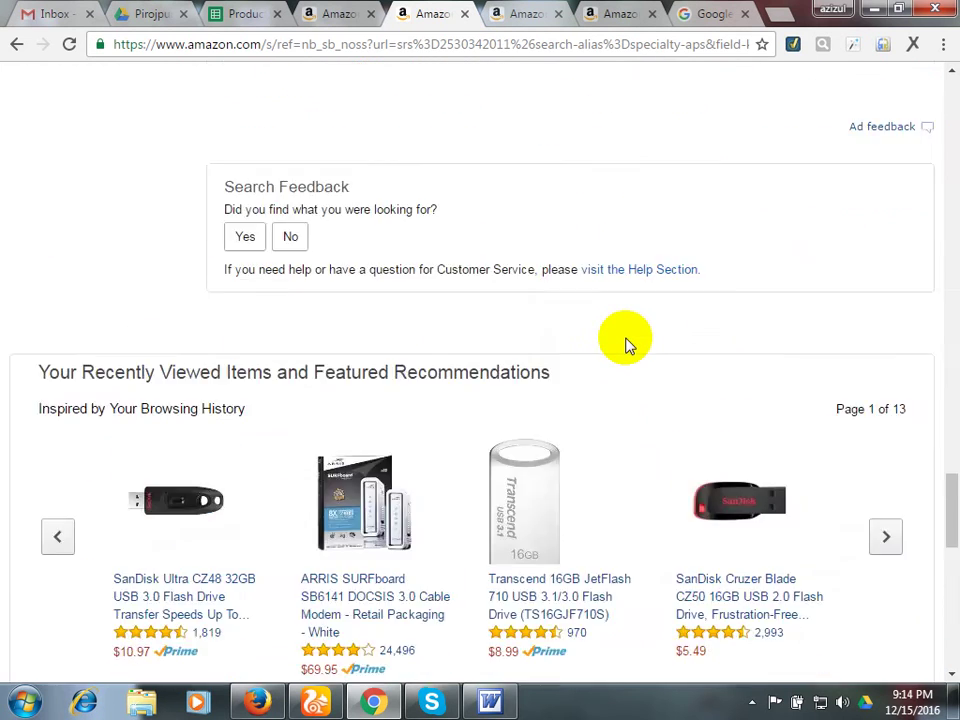
# Open page 2 of the Samsung laptop results and look through its listings down to the page links.
pyautogui.scroll(2, 625, 343)
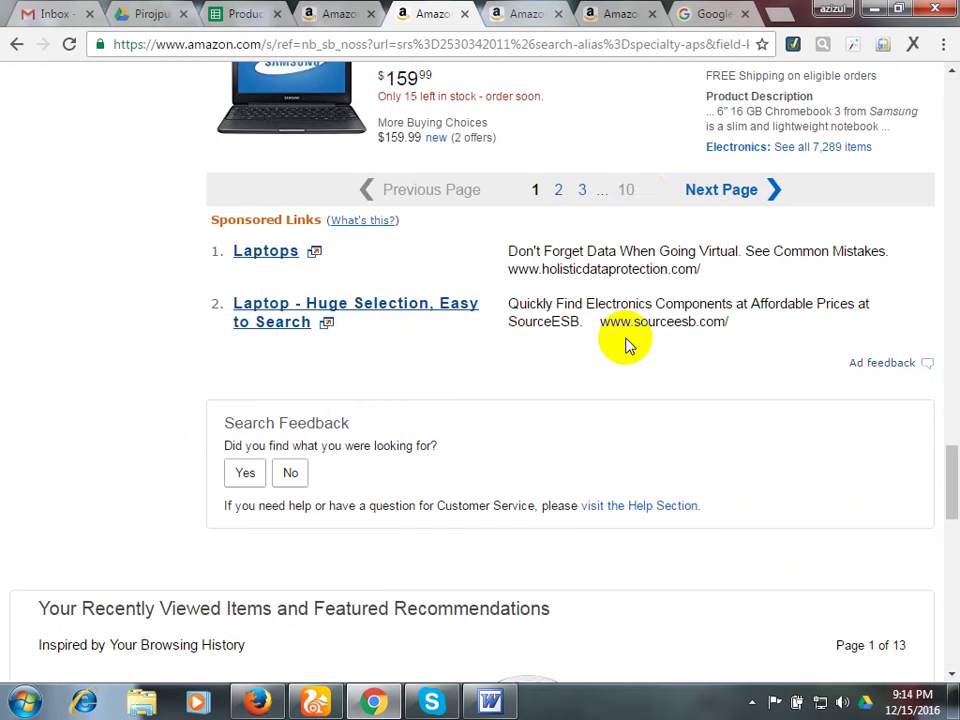
pyautogui.click(733, 193)
pyautogui.scroll(-2, 670, 265)
pyautogui.scroll(-15, 665, 280)
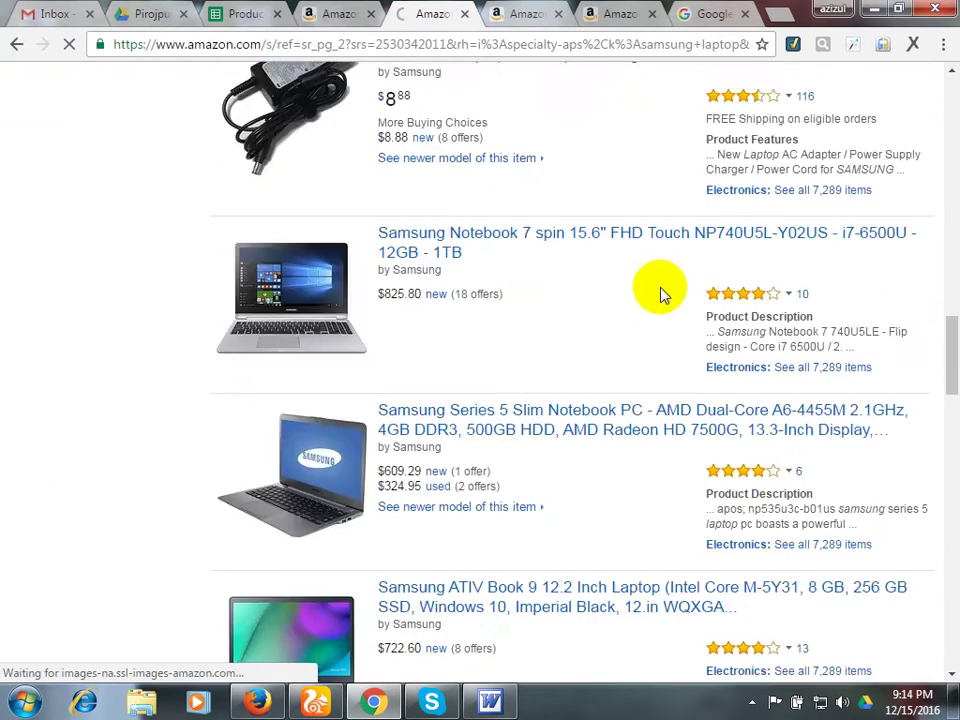
pyautogui.scroll(3, 660, 296)
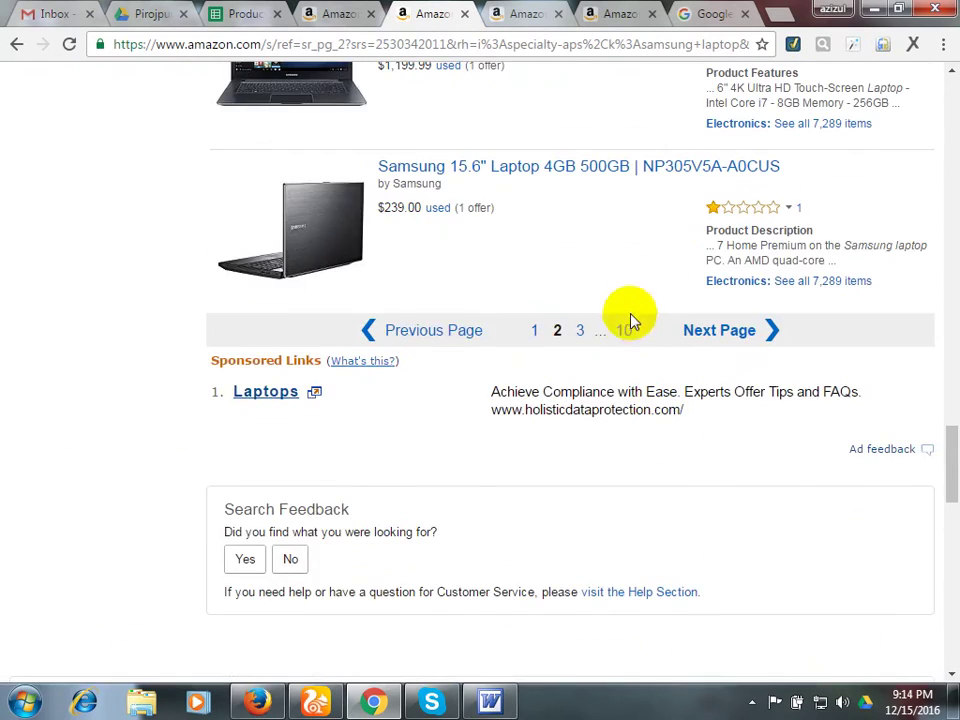
# Open page 3 of the Samsung laptop results and examine the listed products with their prices and ratings.
pyautogui.click(581, 330)
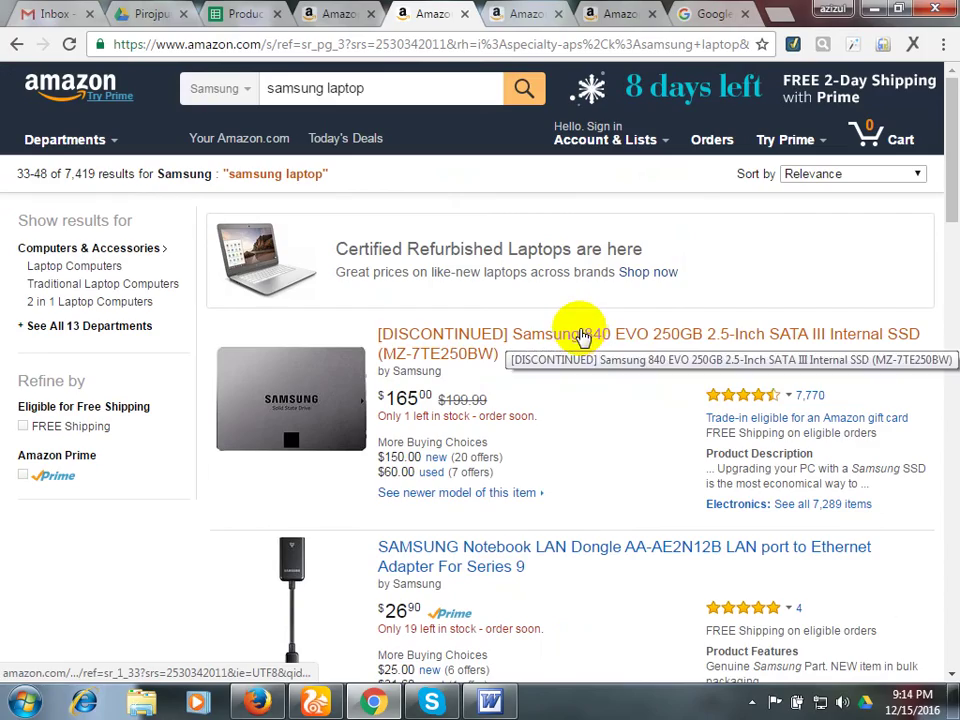
pyautogui.scroll(-5, 590, 332)
pyautogui.scroll(-20, 593, 332)
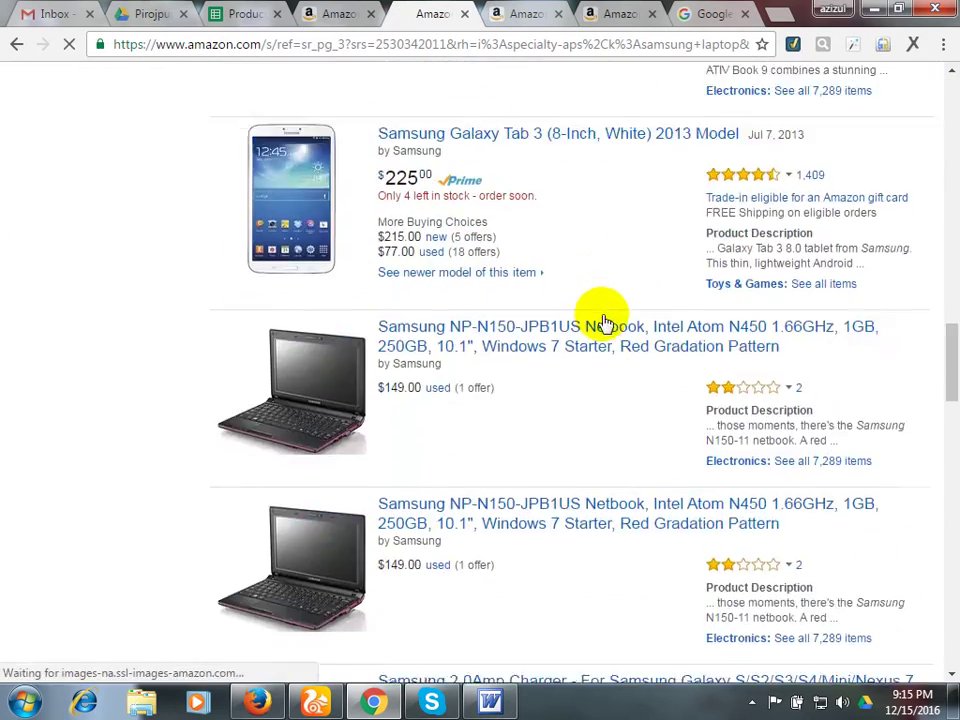
# Look through page 3 of the "samsung laptop" search results, from the page links at the end to the first products.
pyautogui.scroll(5, 608, 318)
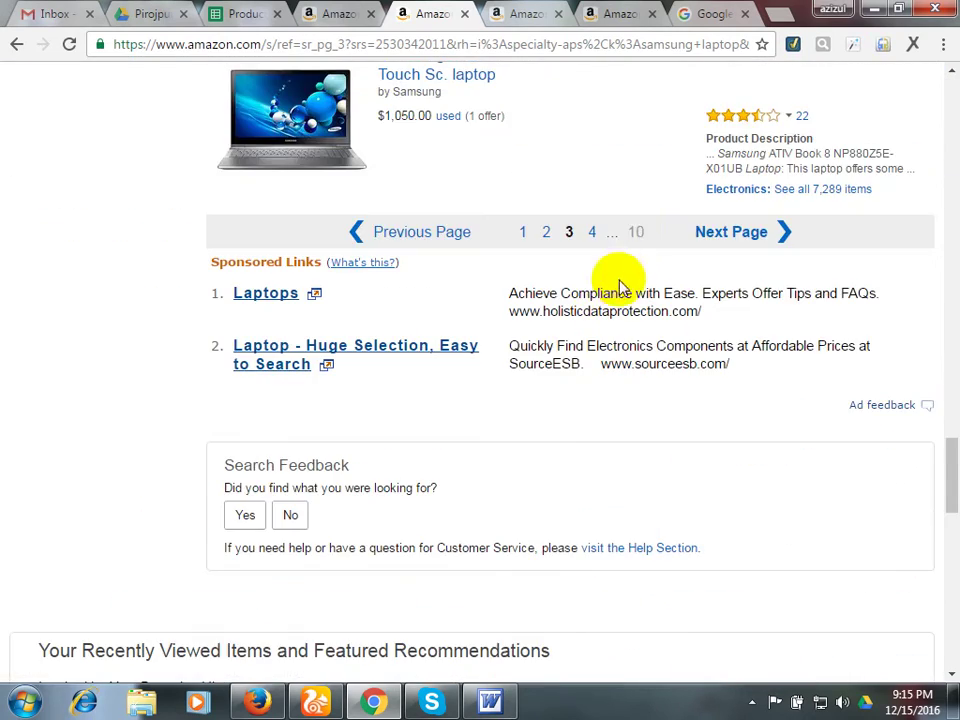
pyautogui.click(640, 232)
pyautogui.scroll(15, 636, 245)
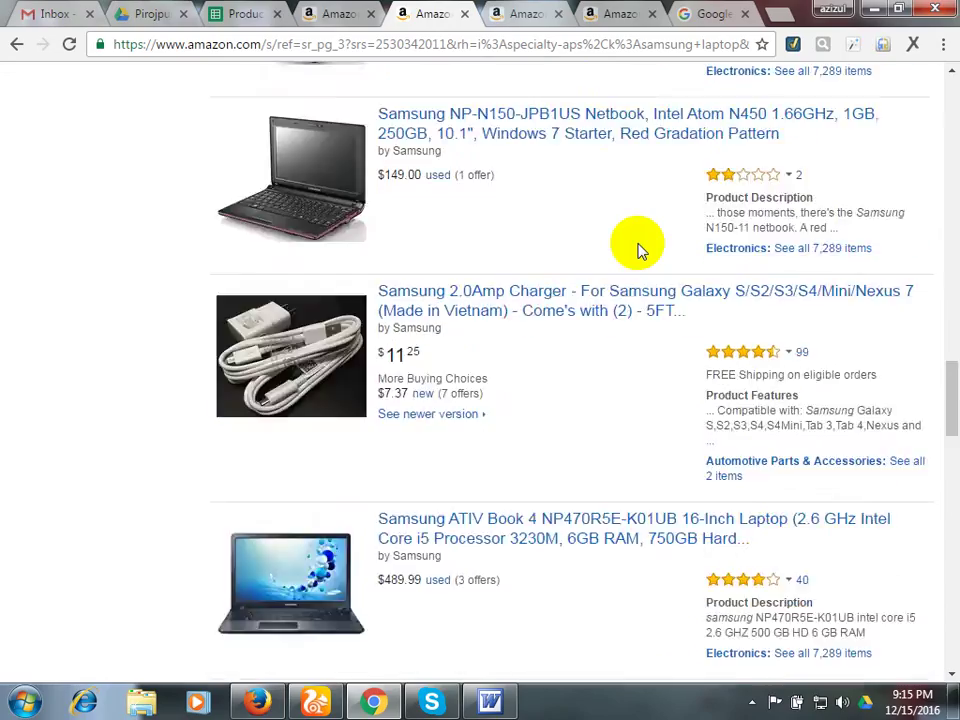
pyautogui.scroll(6, 600, 220)
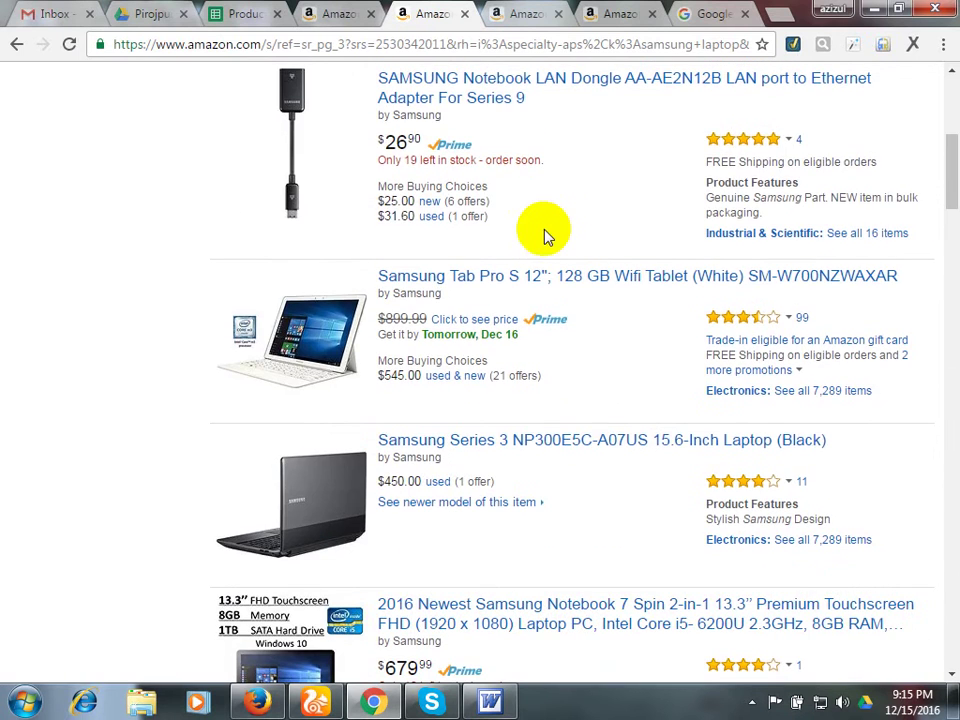
pyautogui.scroll(5, 532, 245)
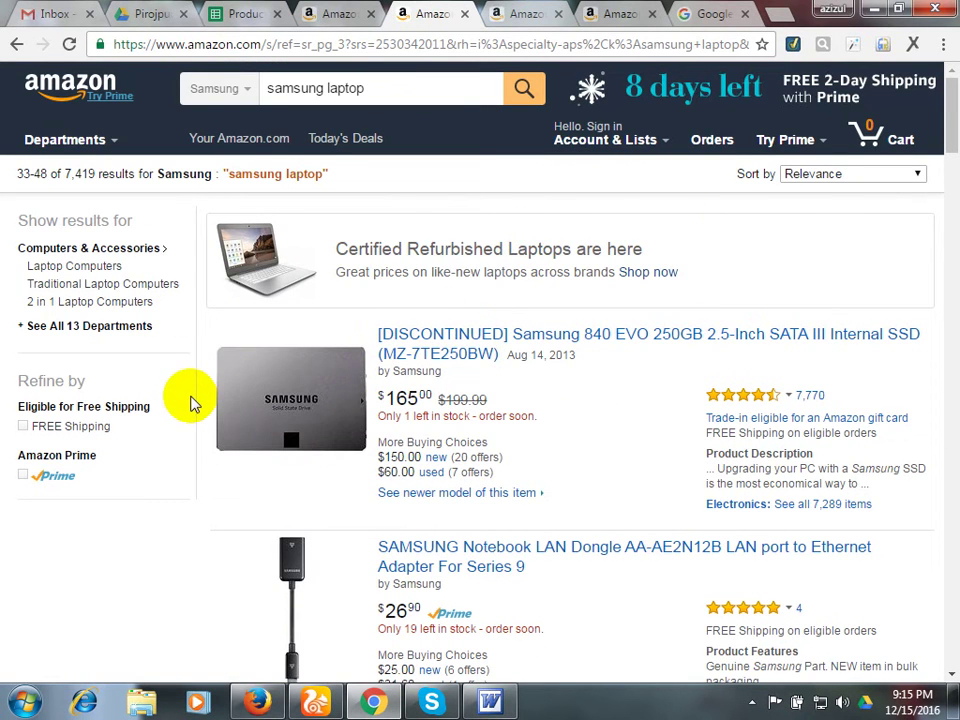
pyautogui.scroll(-4, 193, 405)
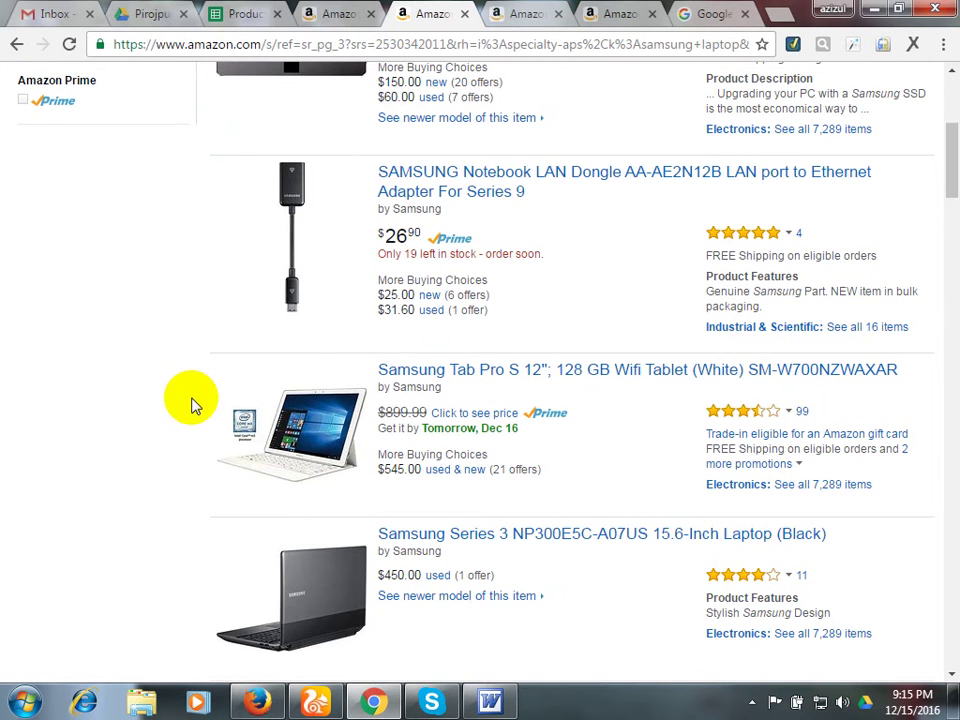
pyautogui.scroll(4, 196, 404)
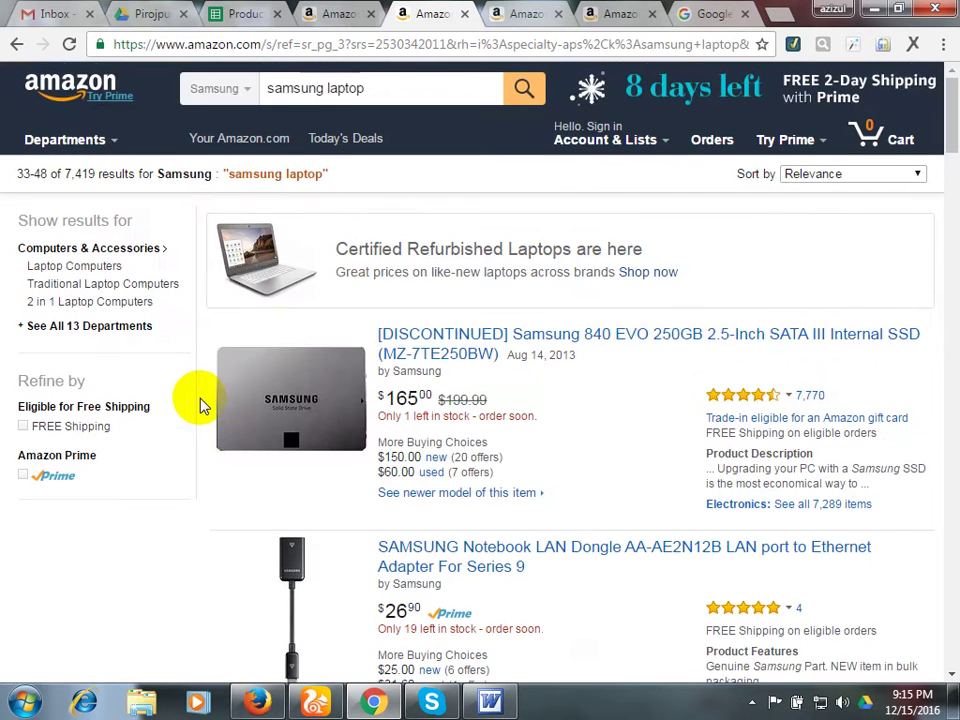
# Open the discontinued Samsung 840 EVO 250GB SSD in a separate tab and examine its title, review count, price and stock status.
pyautogui.middleClick(490, 358)
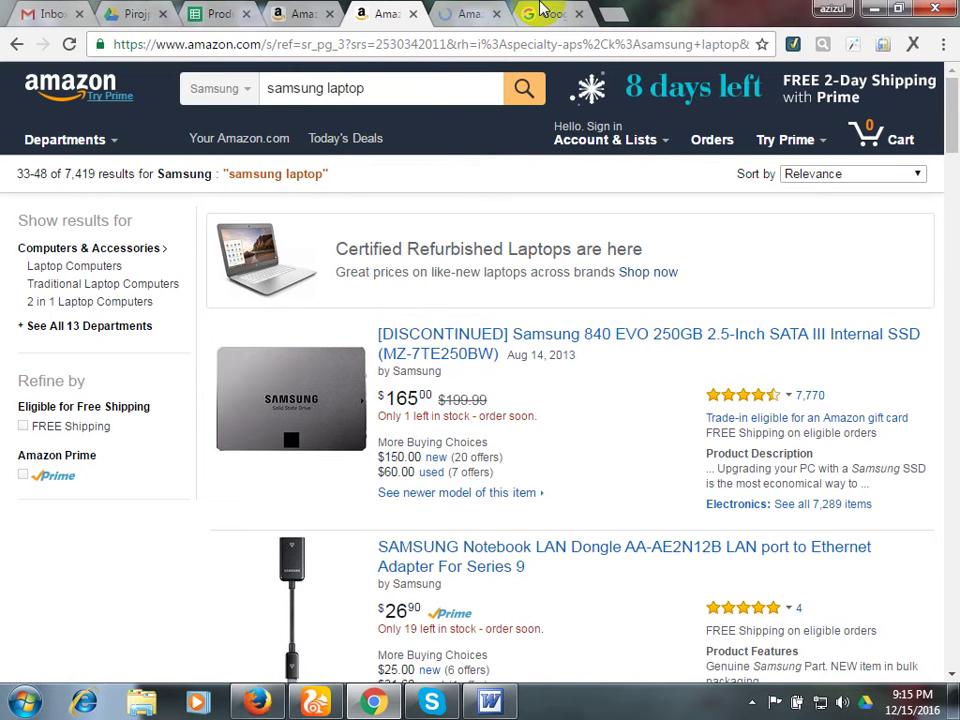
pyautogui.click(540, 10)
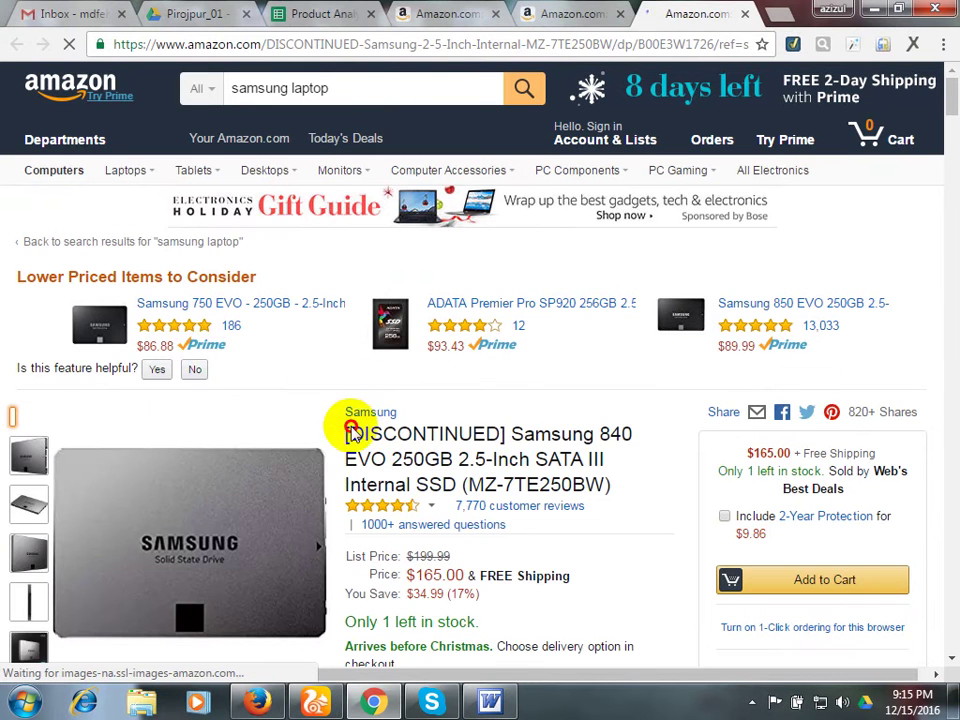
pyautogui.moveTo(348, 418); pyautogui.dragTo(508, 458)
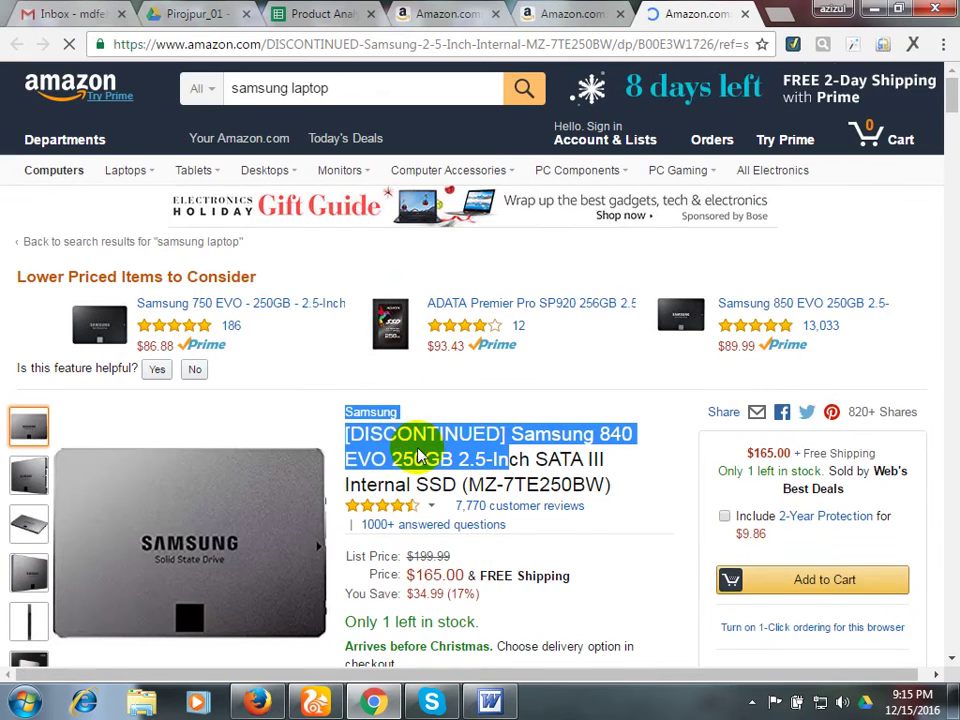
pyautogui.scroll(-3, 412, 420)
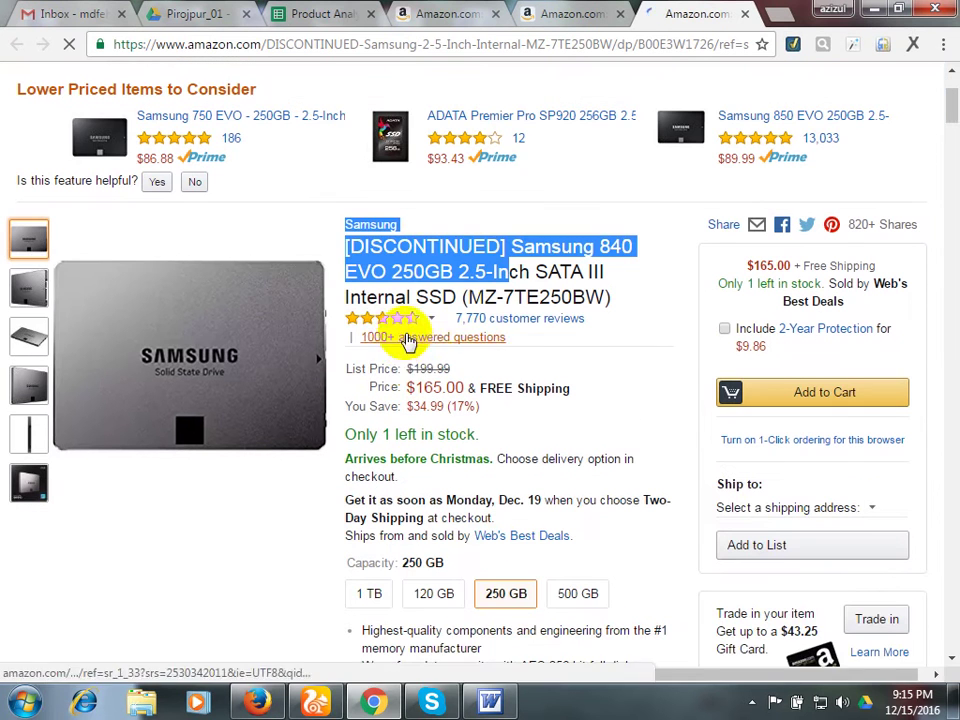
pyautogui.doubleClick(470, 319)
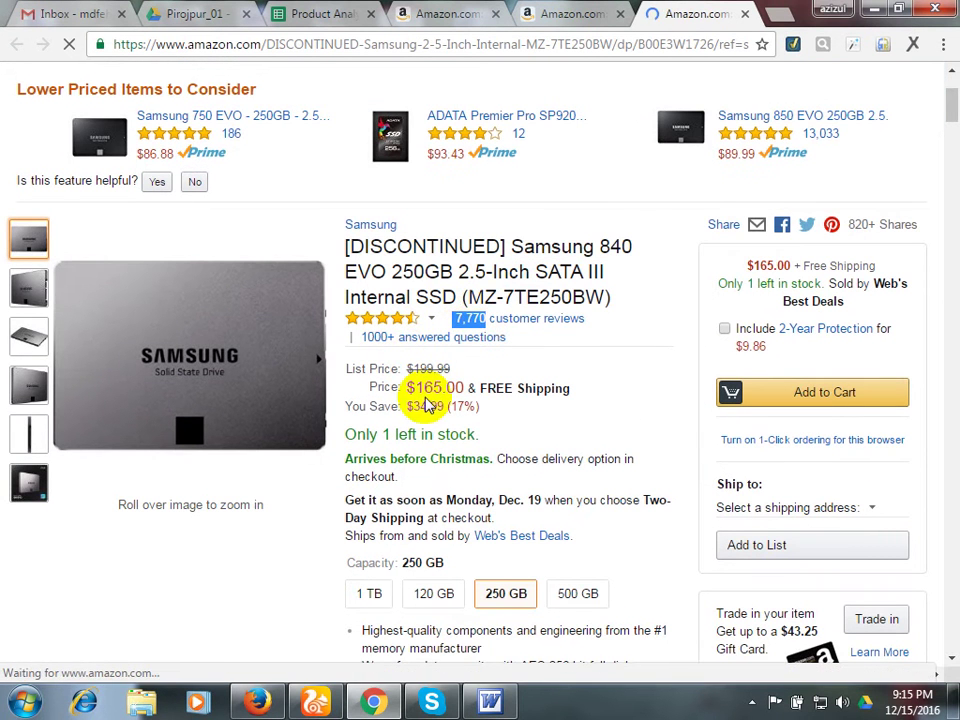
pyautogui.moveTo(364, 434); pyautogui.dragTo(504, 429)
pyautogui.click(504, 429)
# Examine the SSD page's feature list and its also-bought and sponsored product sections.
pyautogui.scroll(-4, 504, 429)
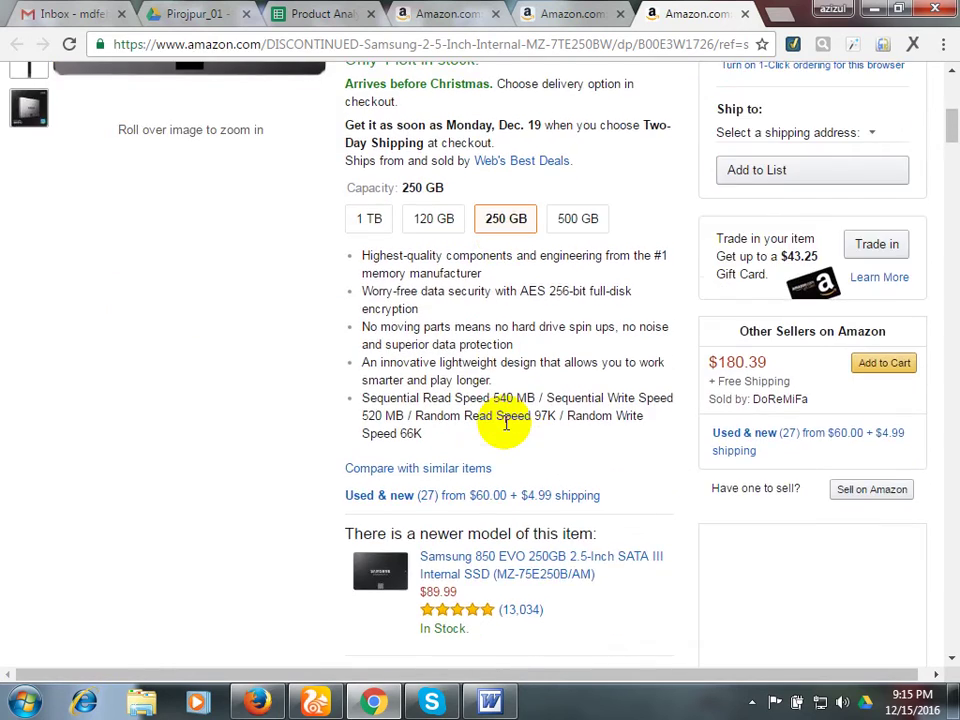
pyautogui.scroll(-15, 506, 424)
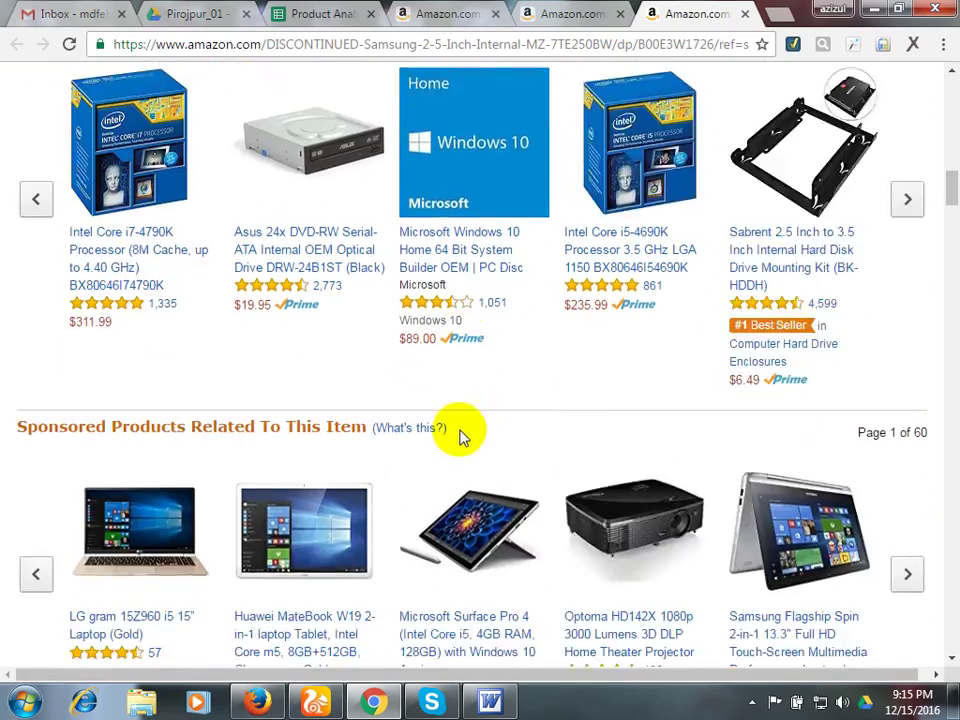
pyautogui.scroll(-4, 460, 437)
pyautogui.scroll(-5, 458, 439)
pyautogui.scroll(6, 458, 439)
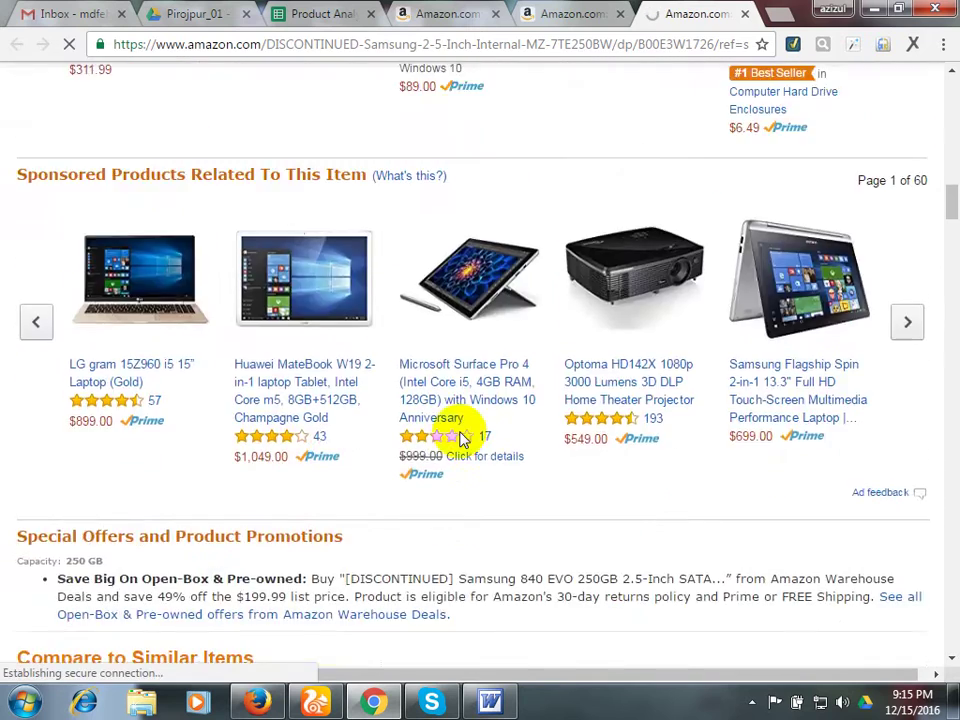
pyautogui.scroll(4, 462, 440)
# Examine the SSD's "Frequently Bought Together" and "Customers Who Bought This Item Also Bought" items, and close the product page.
pyautogui.click(553, 13)
pyautogui.click(664, 13)
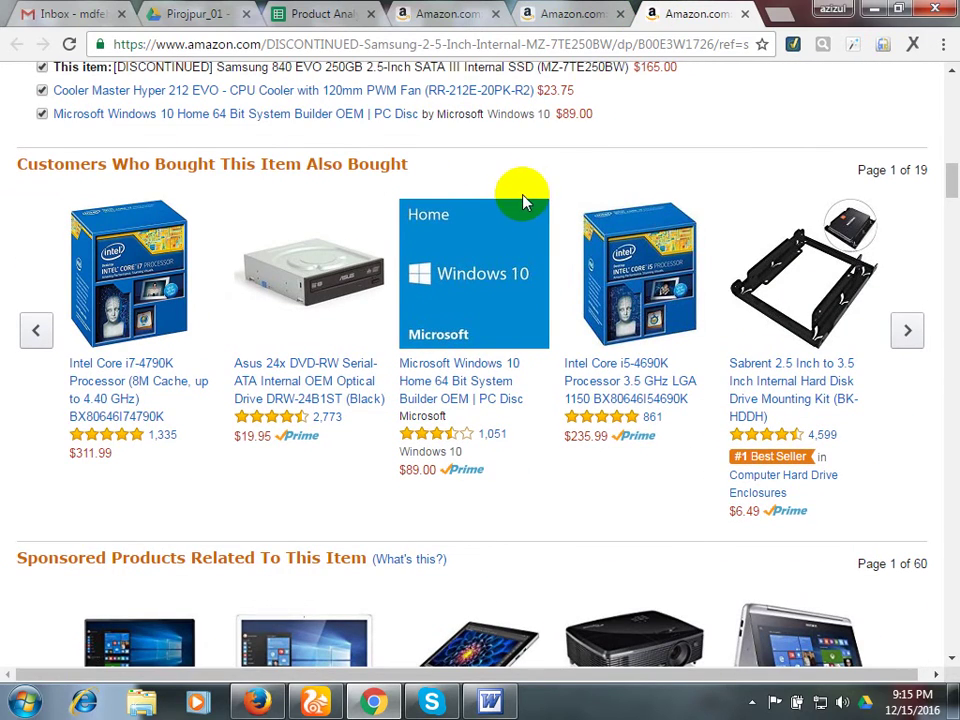
pyautogui.scroll(5, 497, 272)
pyautogui.scroll(-5, 540, 343)
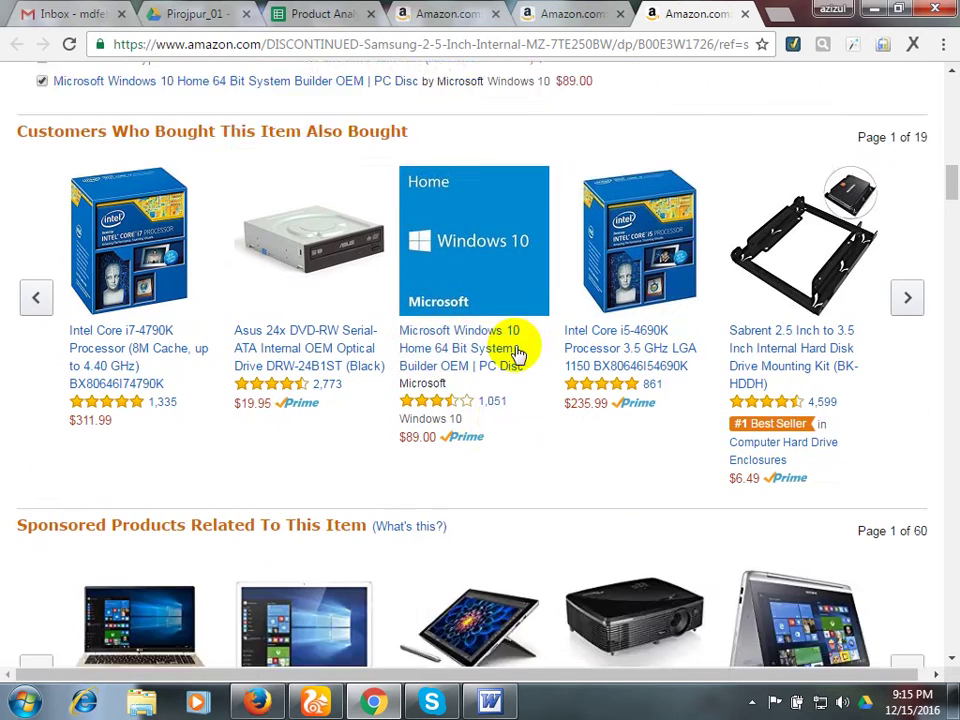
pyautogui.scroll(-1, 516, 356)
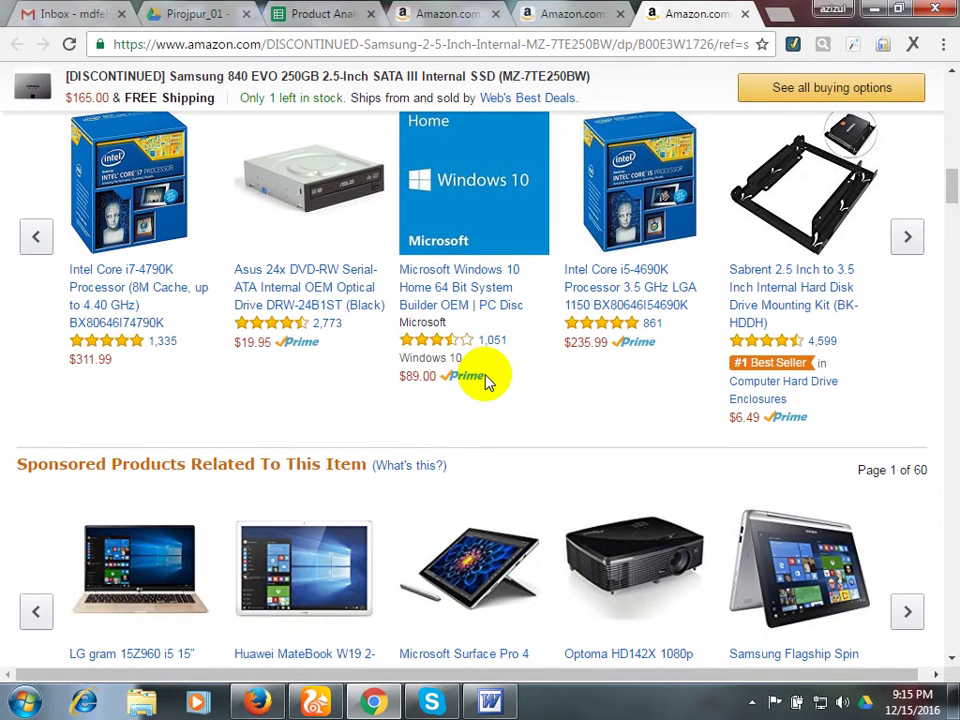
pyautogui.scroll(4, 485, 382)
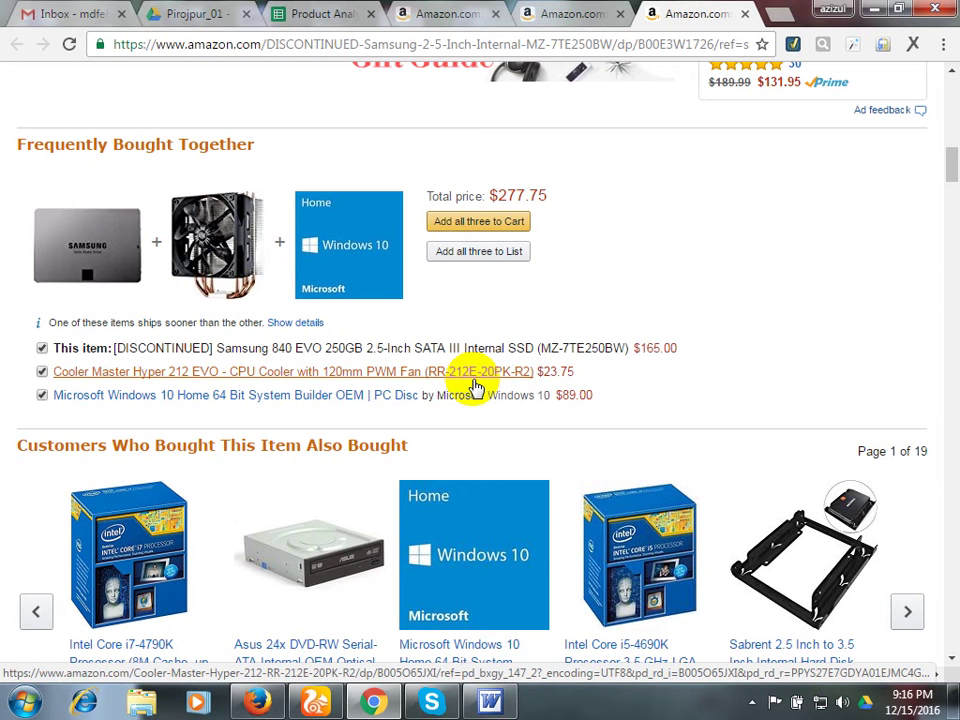
pyautogui.scroll(-3, 422, 435)
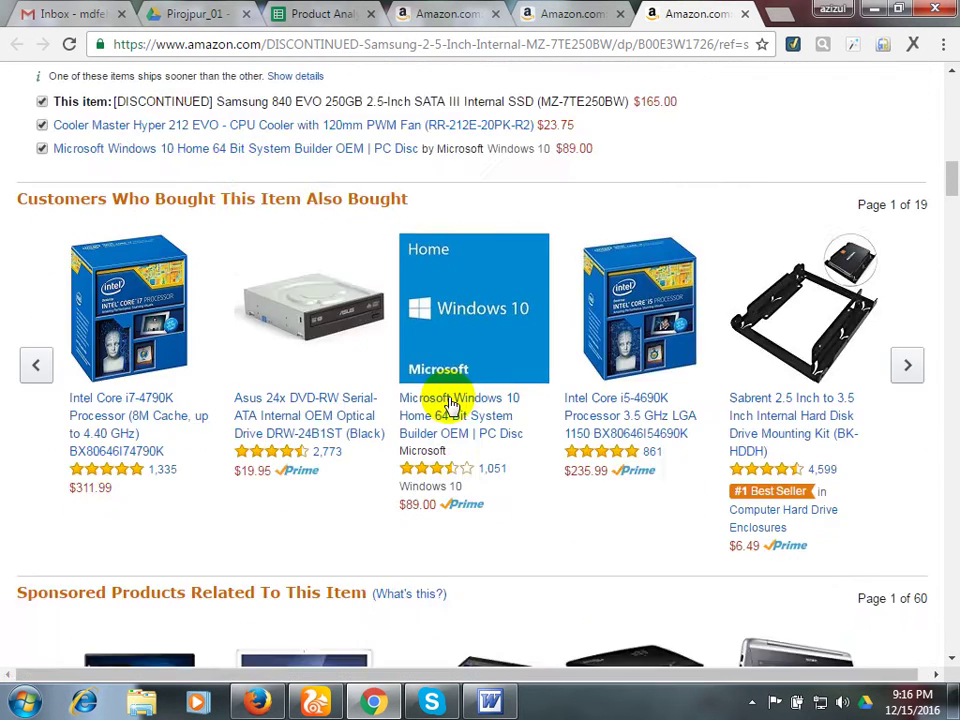
pyautogui.scroll(8, 443, 407)
pyautogui.scroll(3, 435, 403)
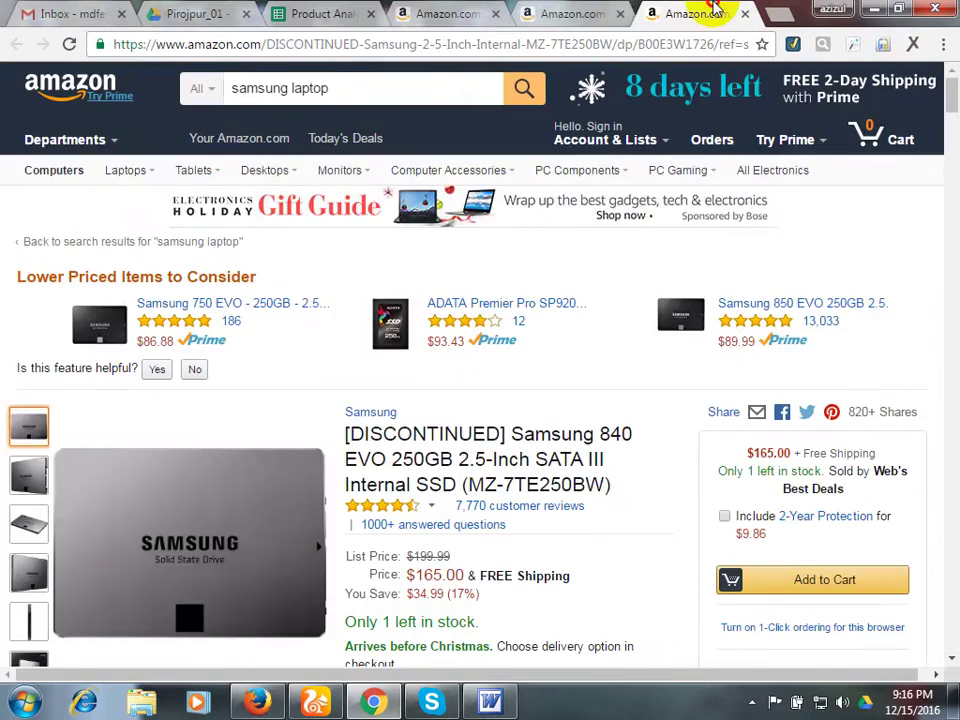
pyautogui.hotkey('ctrl', 'w')
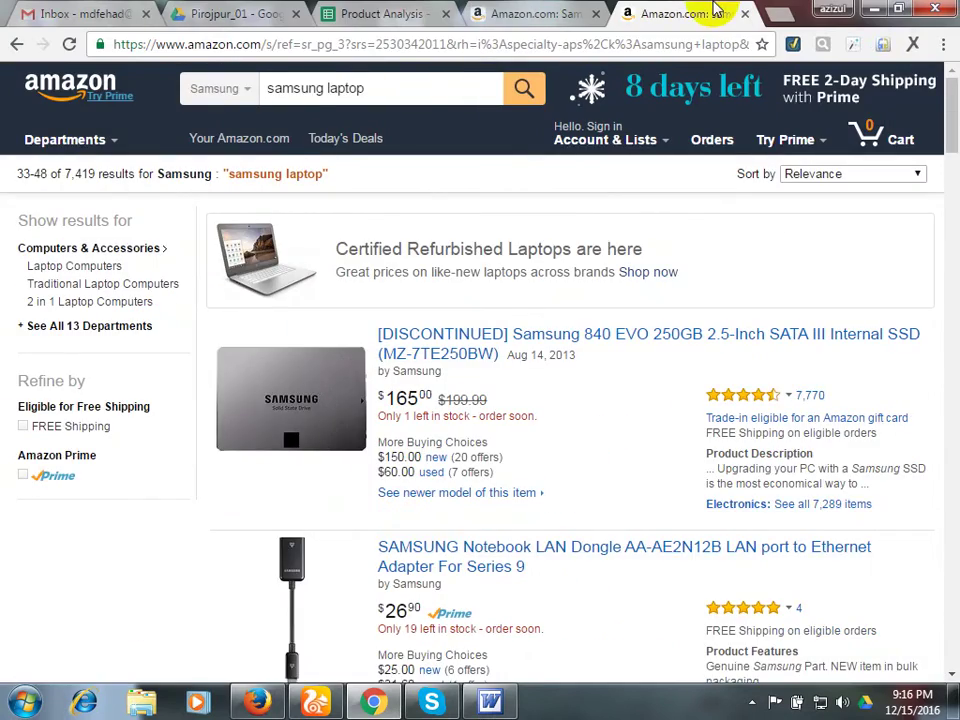
pyautogui.click(873, 8)
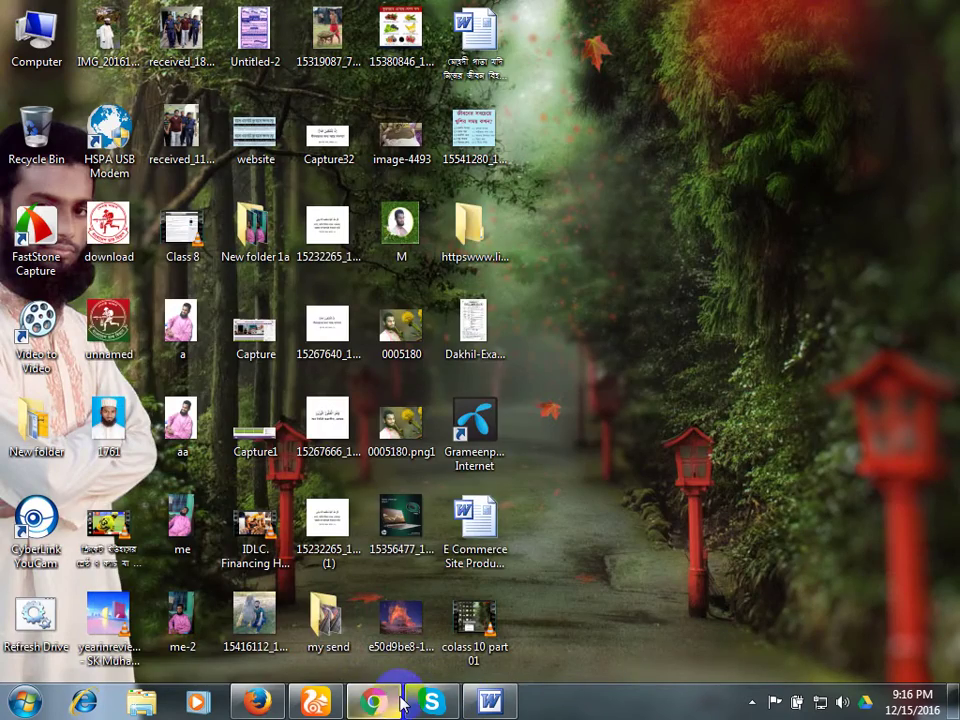
pyautogui.click(395, 703)
pyautogui.moveTo(431, 703)
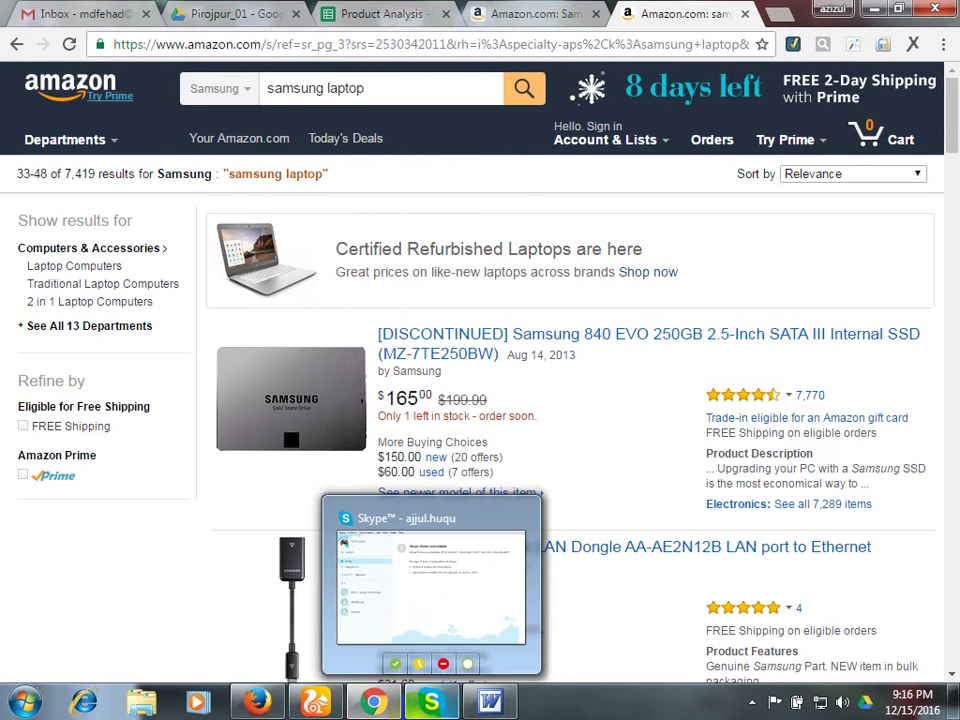
# Look over the Product Analysis spreadsheet's columns and the Amazon flash drive and "samsung laptop" pages that supply the data.
pyautogui.click(262, 13)
pyautogui.click(335, 10)
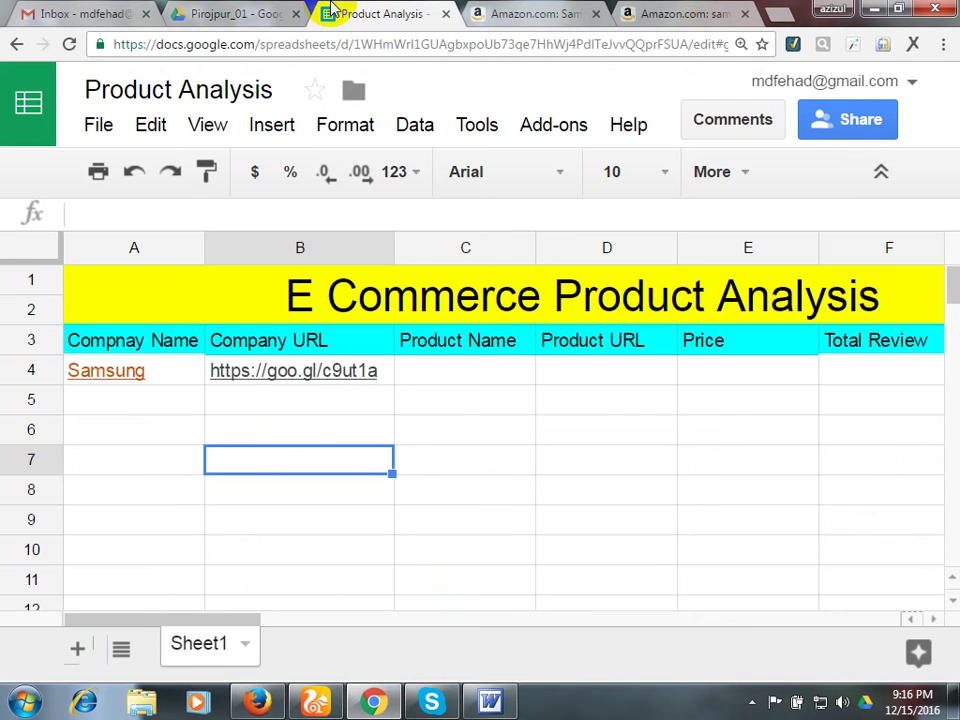
pyautogui.click(713, 12)
pyautogui.click(548, 10)
pyautogui.click(640, 10)
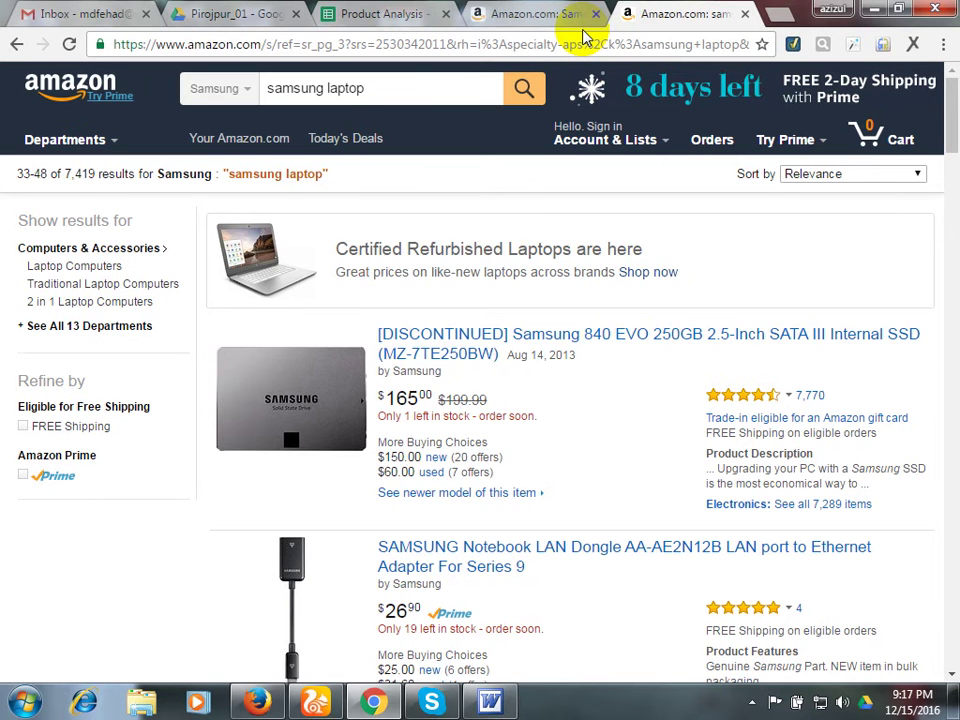
pyautogui.click(546, 15)
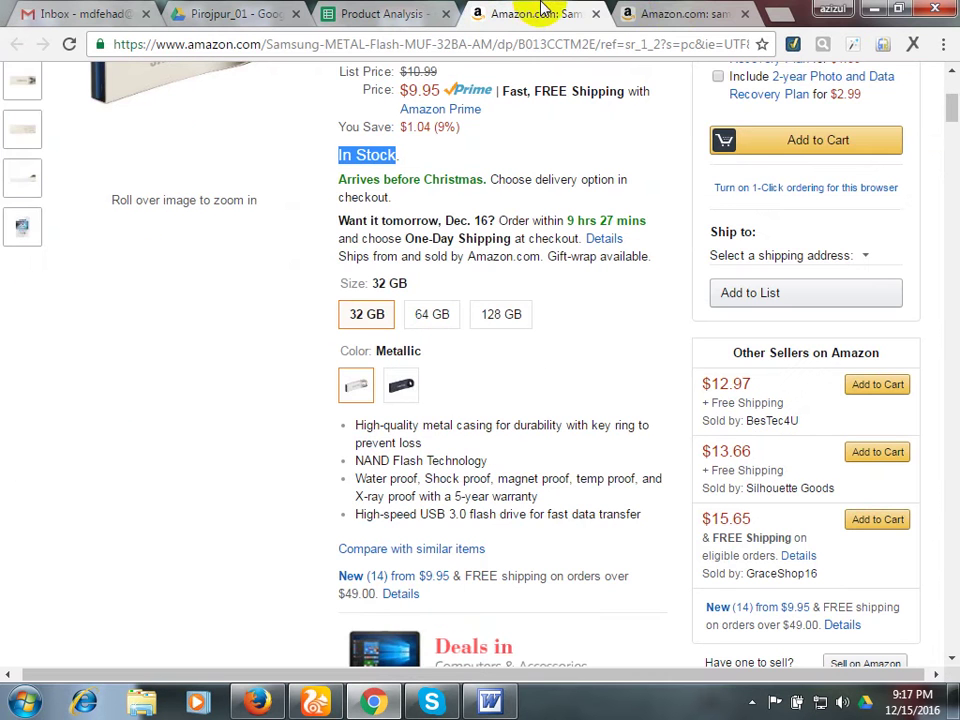
pyautogui.click(670, 12)
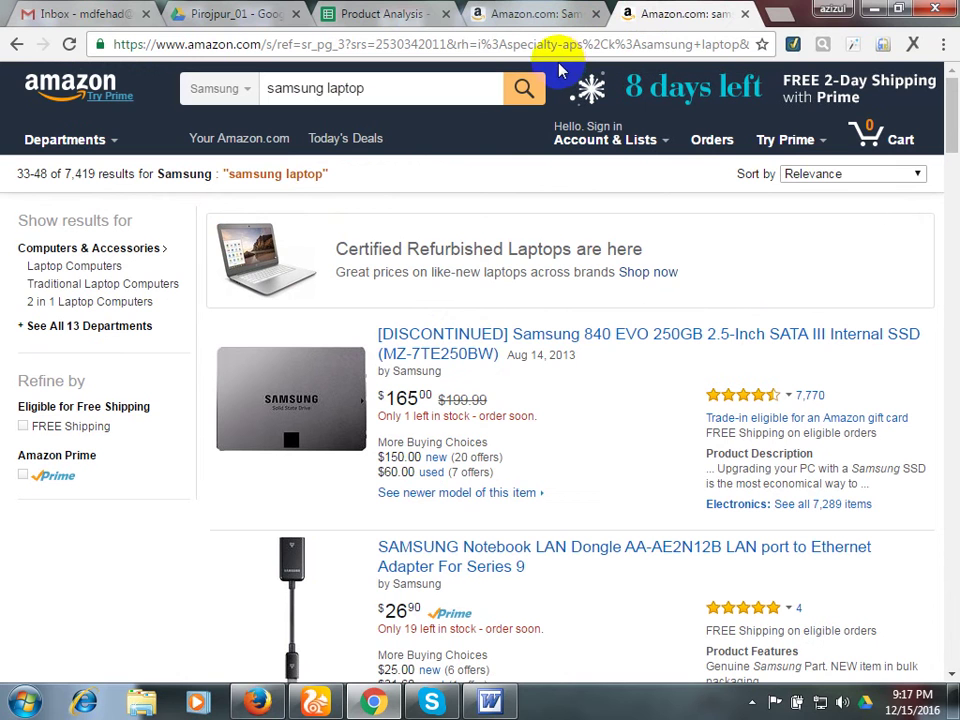
pyautogui.click(533, 88)
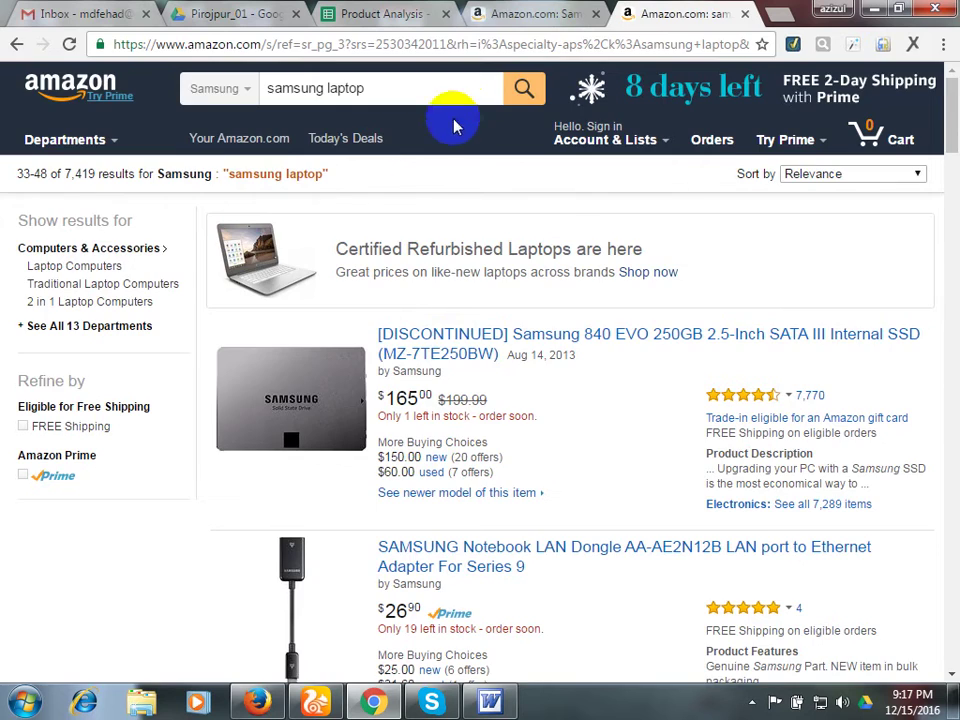
pyautogui.click(588, 12)
pyautogui.click(638, 10)
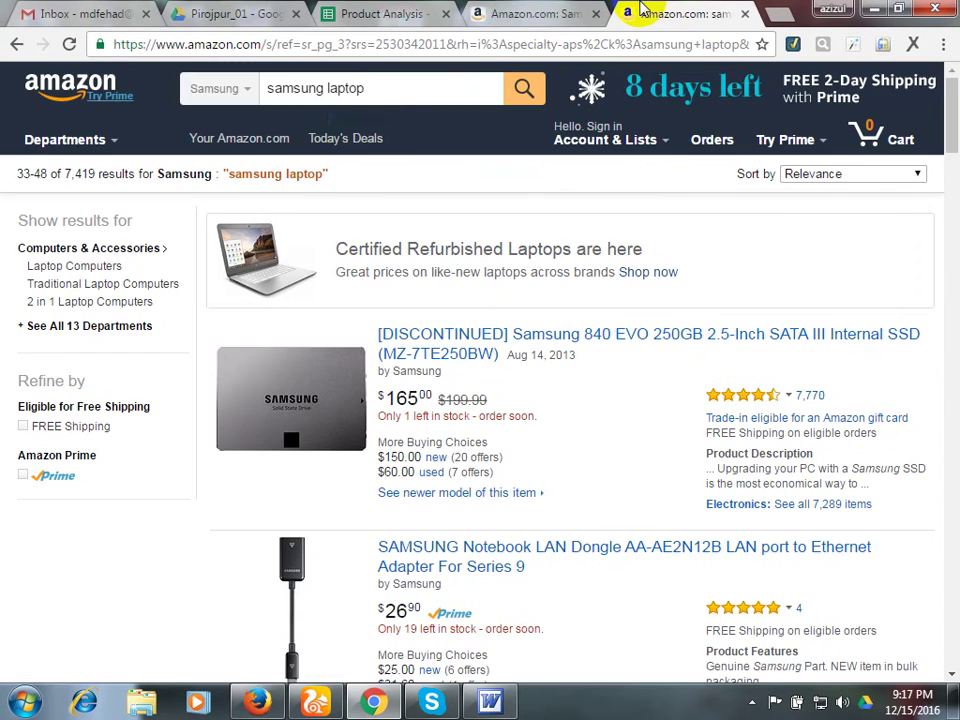
pyautogui.click(386, 8)
pyautogui.click(568, 11)
pyautogui.click(668, 11)
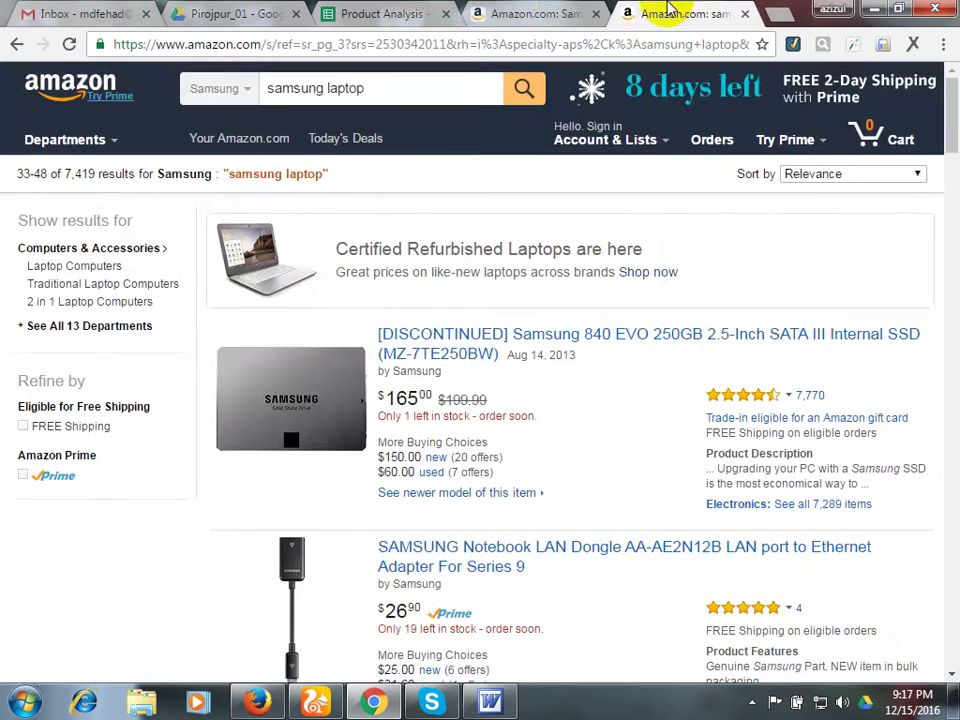
# Look over the Samsung 32GB BAR USB flash drive page, including its price, stock status, size options and features.
pyautogui.click(540, 8)
pyautogui.scroll(5, 308, 262)
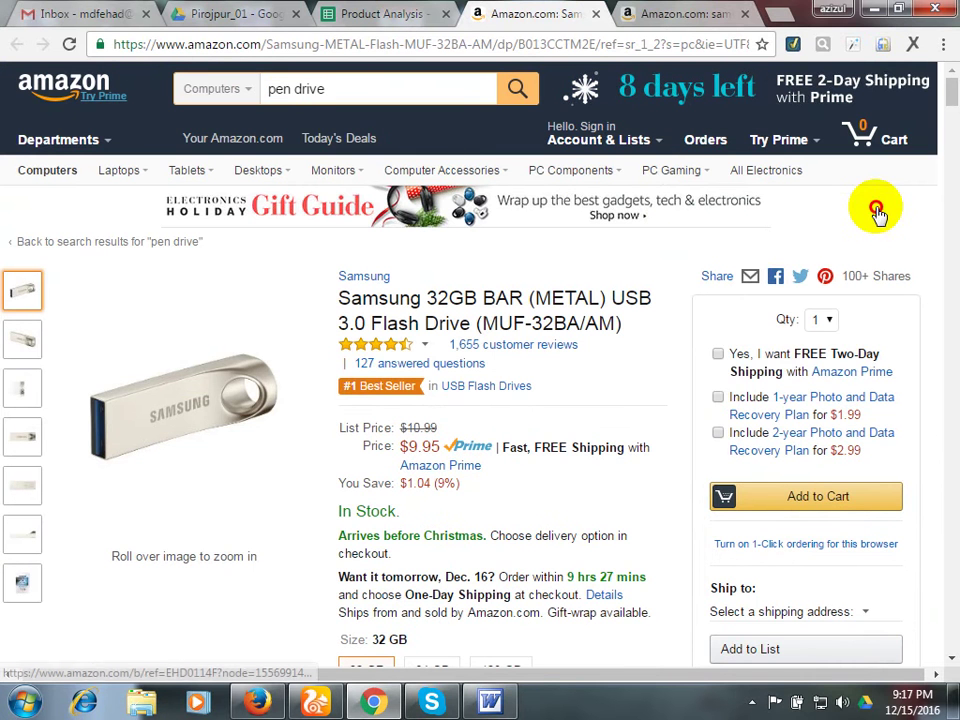
pyautogui.scroll(-5, 310, 200)
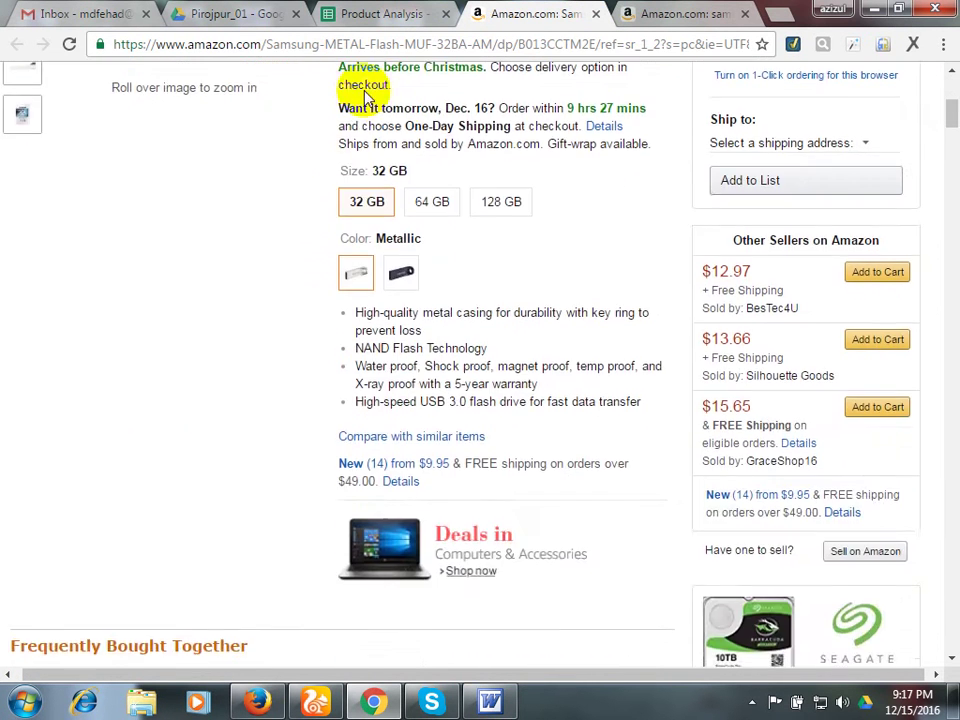
pyautogui.scroll(5, 330, 130)
pyautogui.moveTo(343, 89); pyautogui.dragTo(240, 78)
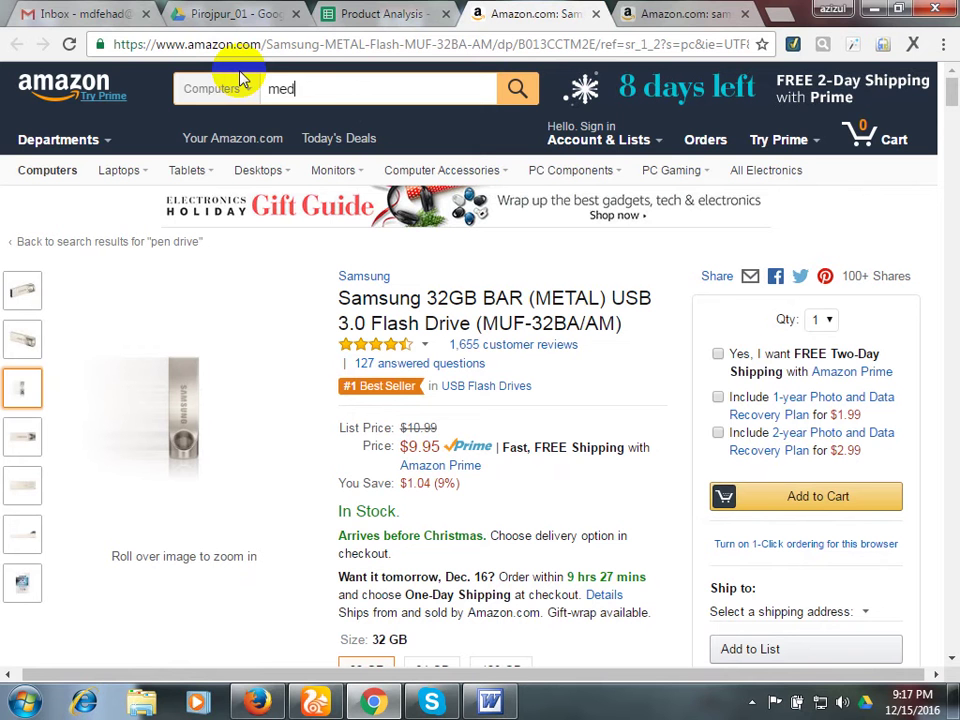
pyautogui.click(362, 14)
pyautogui.click(500, 13)
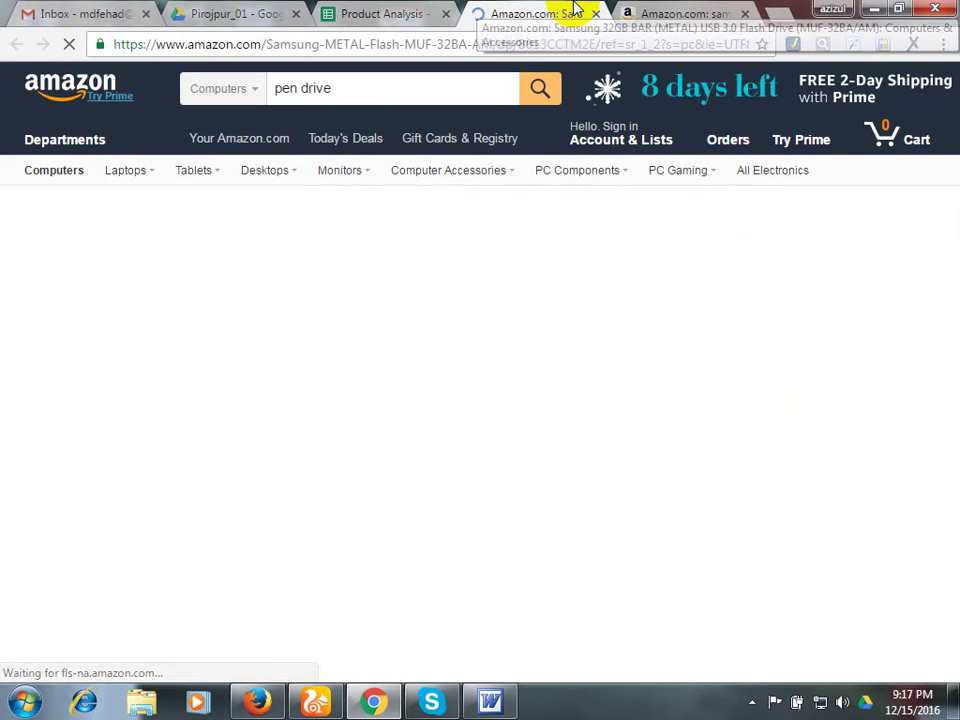
# Search Amazon's Computers department for "medecine" in place of "pen drive".
pyautogui.moveTo(263, 89); pyautogui.dragTo(343, 88)
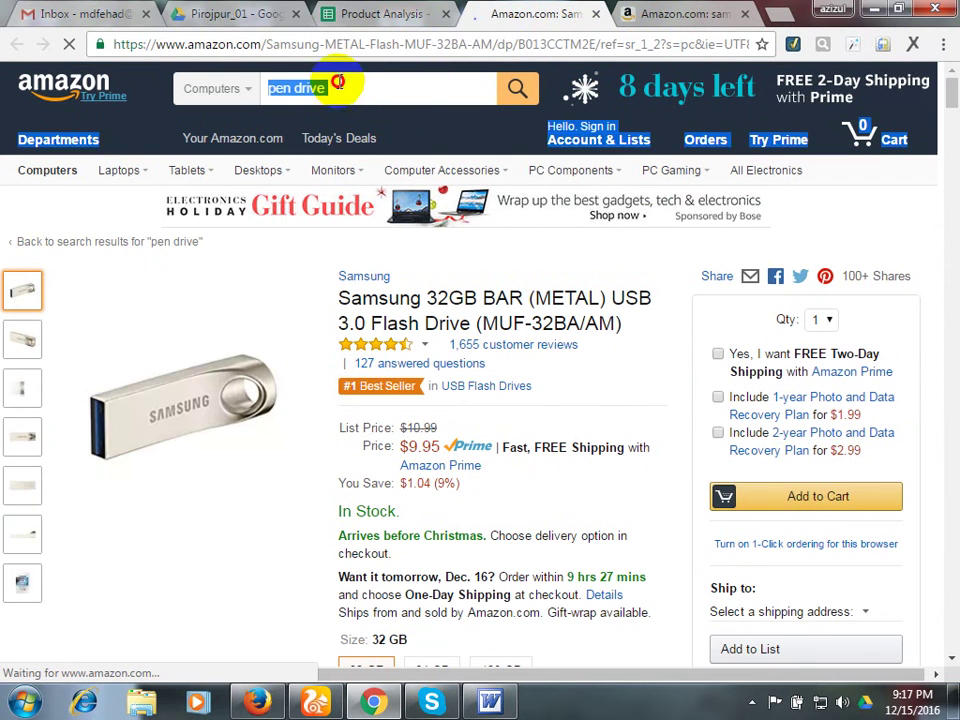
pyautogui.moveTo(271, 89)
pyautogui.mouseDown()
pyautogui.moveTo(360, 90)
pyautogui.moveTo(268, 88)
pyautogui.mouseUp()
pyautogui.click(364, 88)
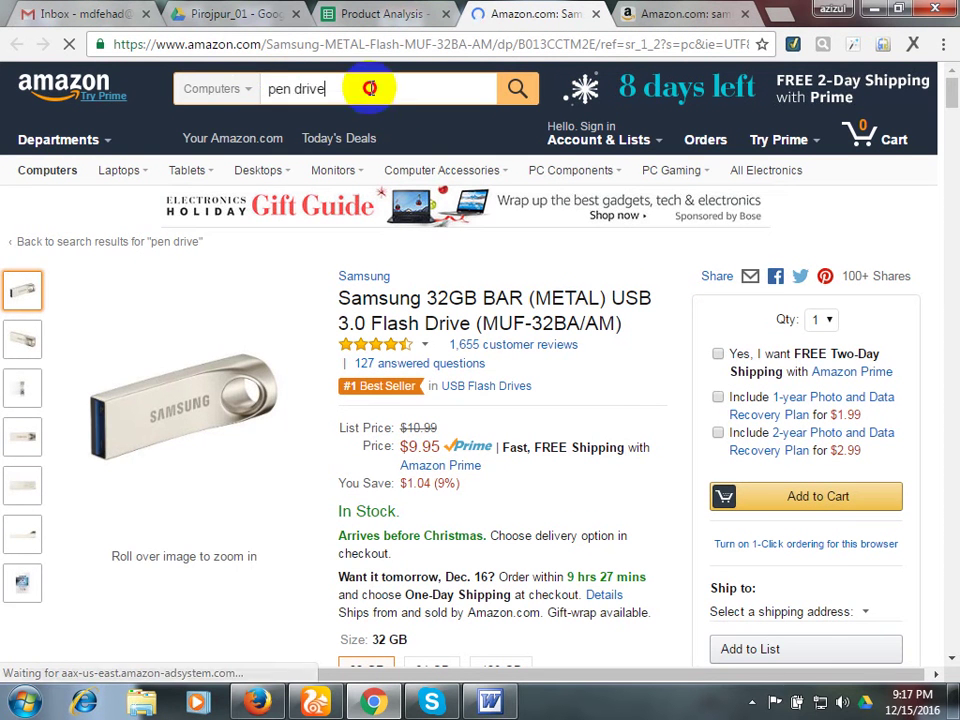
pyautogui.moveTo(364, 88); pyautogui.dragTo(263, 78)
pyautogui.write('me')
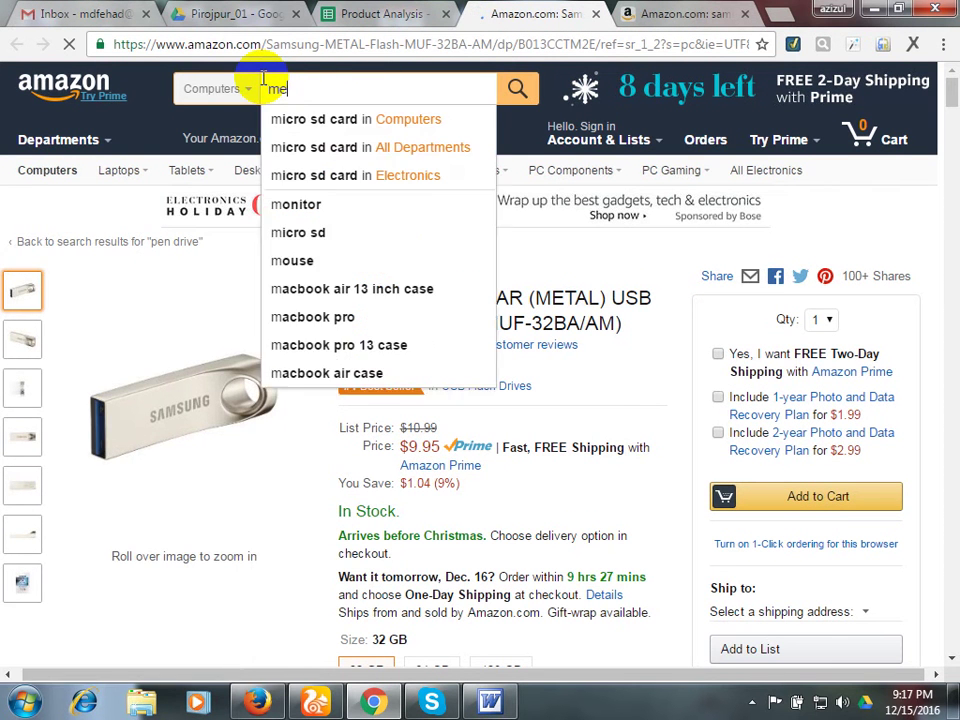
pyautogui.write('d')
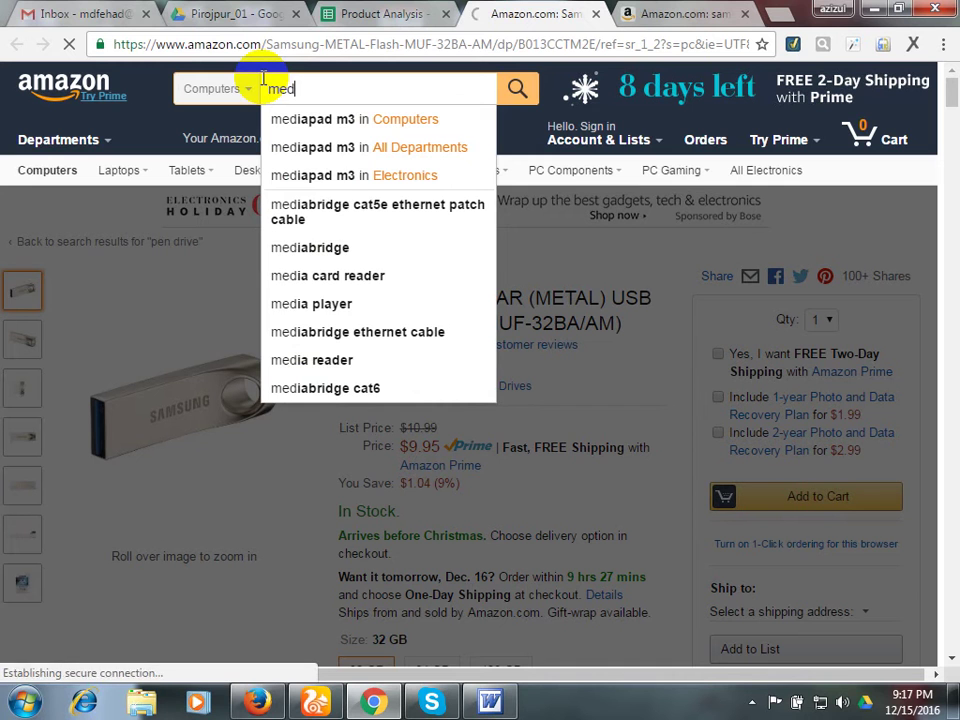
pyautogui.write('ecine')
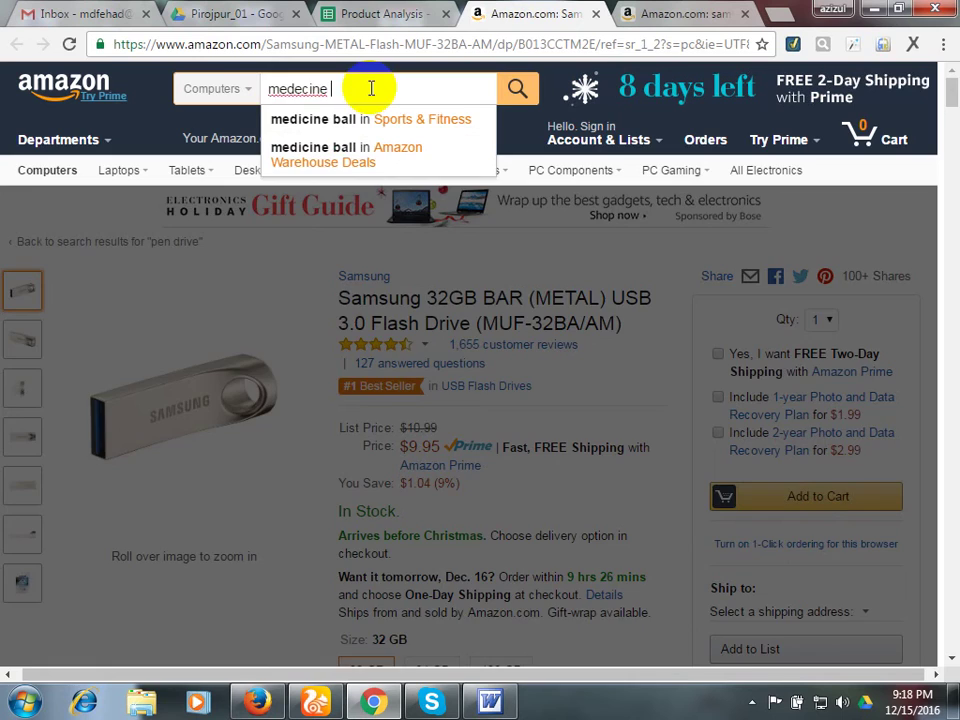
pyautogui.press('Return')
# Look over the products, prices and stock notes in Amazon's "medecine" results.
pyautogui.rightClick(314, 89)
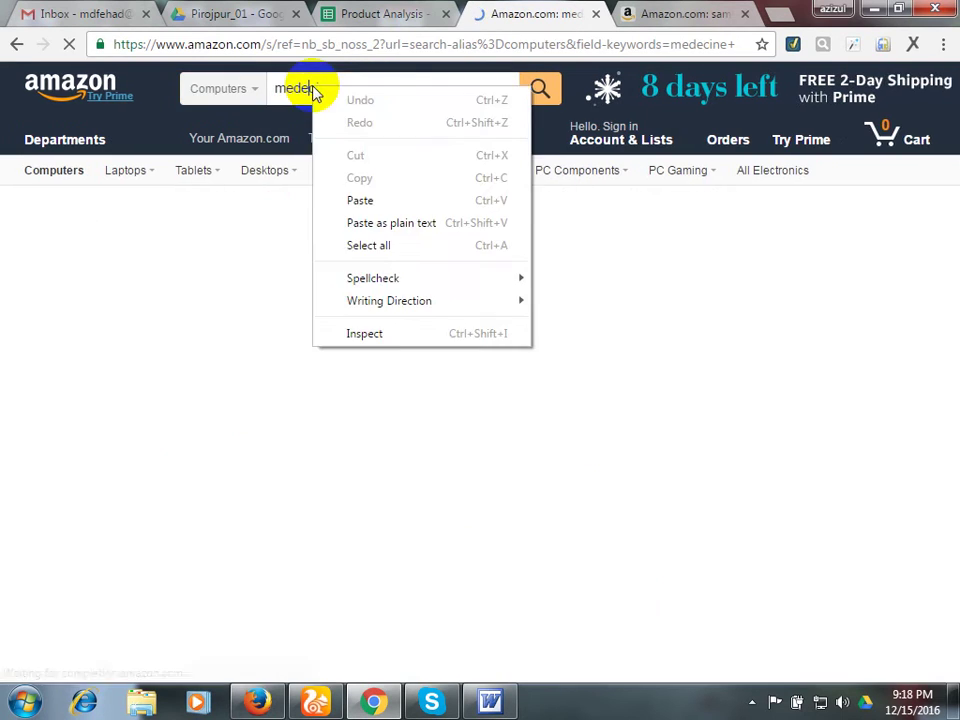
pyautogui.click(311, 88)
pyautogui.scroll(-4, 392, 236)
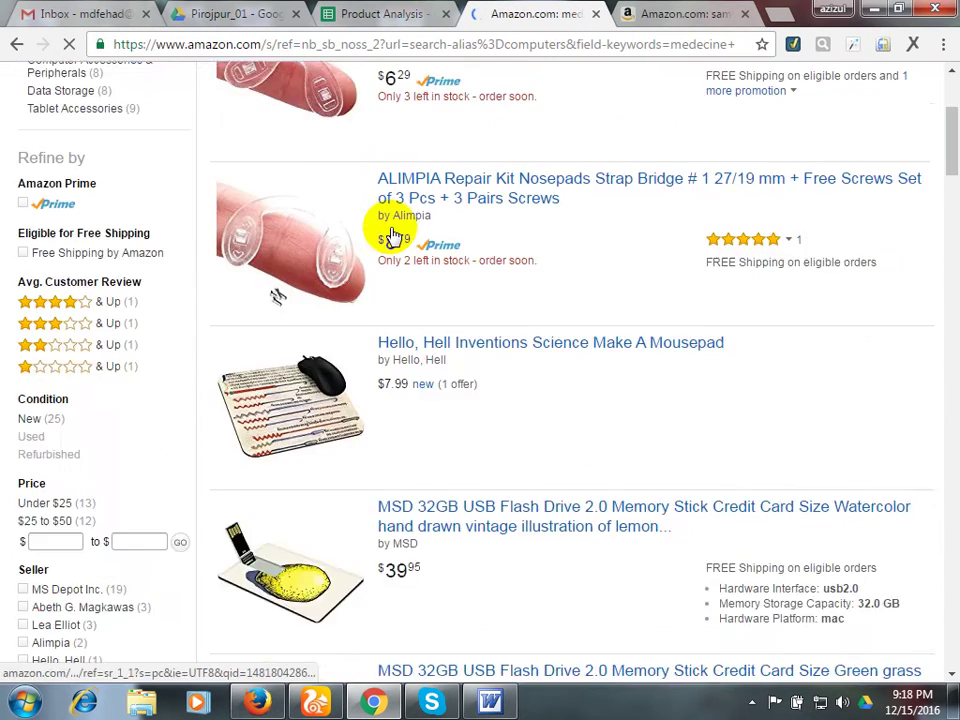
pyautogui.scroll(-3, 392, 236)
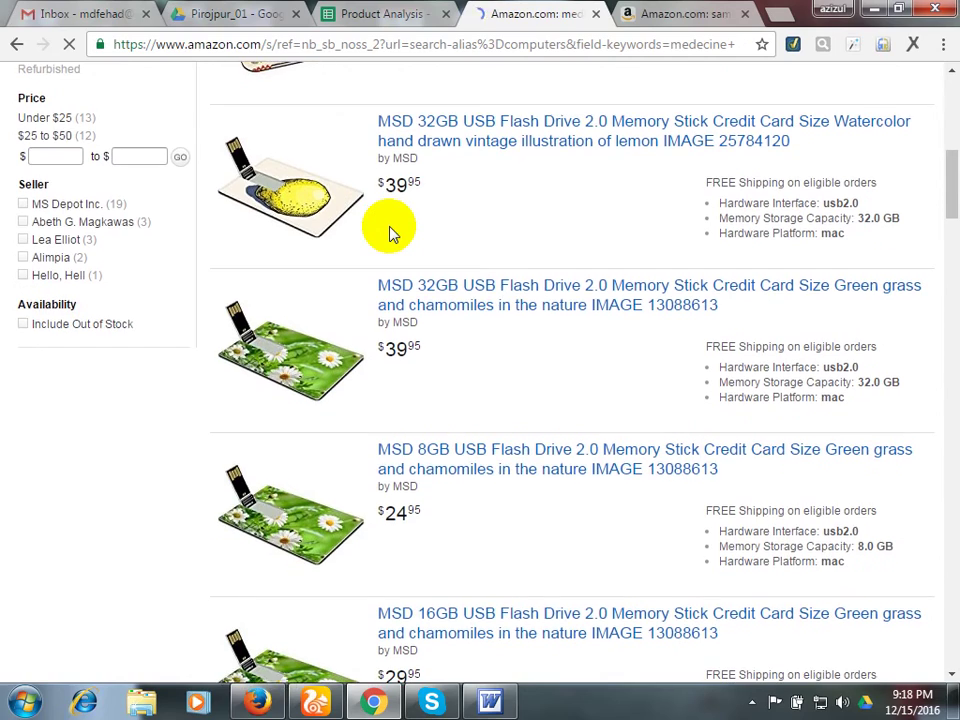
pyautogui.scroll(-12, 392, 236)
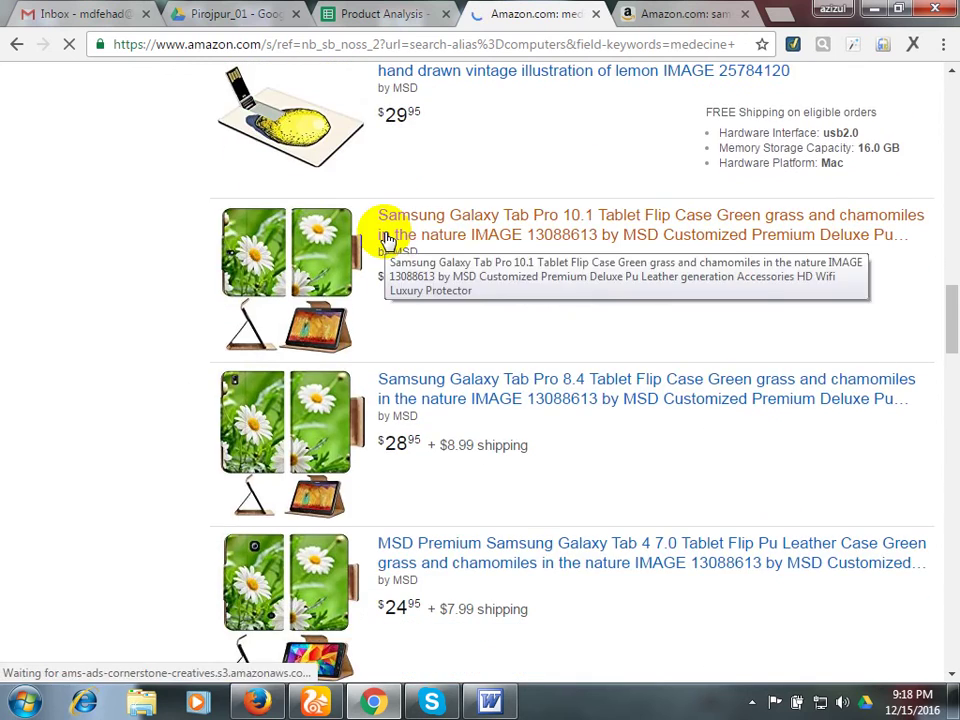
pyautogui.scroll(19, 388, 240)
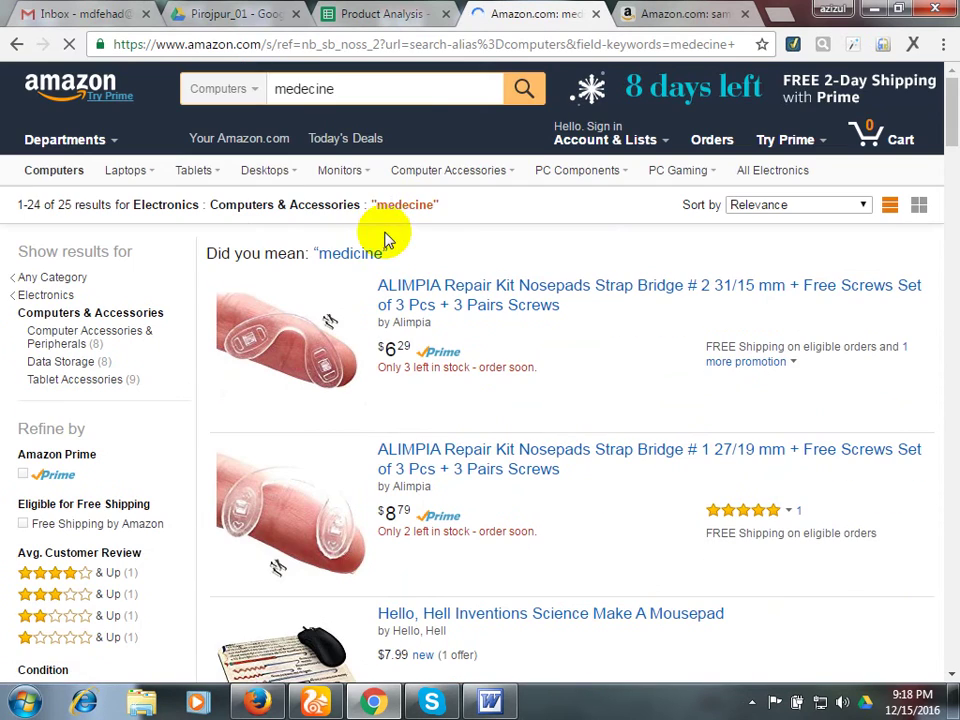
# Open the "medecine" term above the Amazon results for editing and look through the search departments.
pyautogui.rightClick(326, 88)
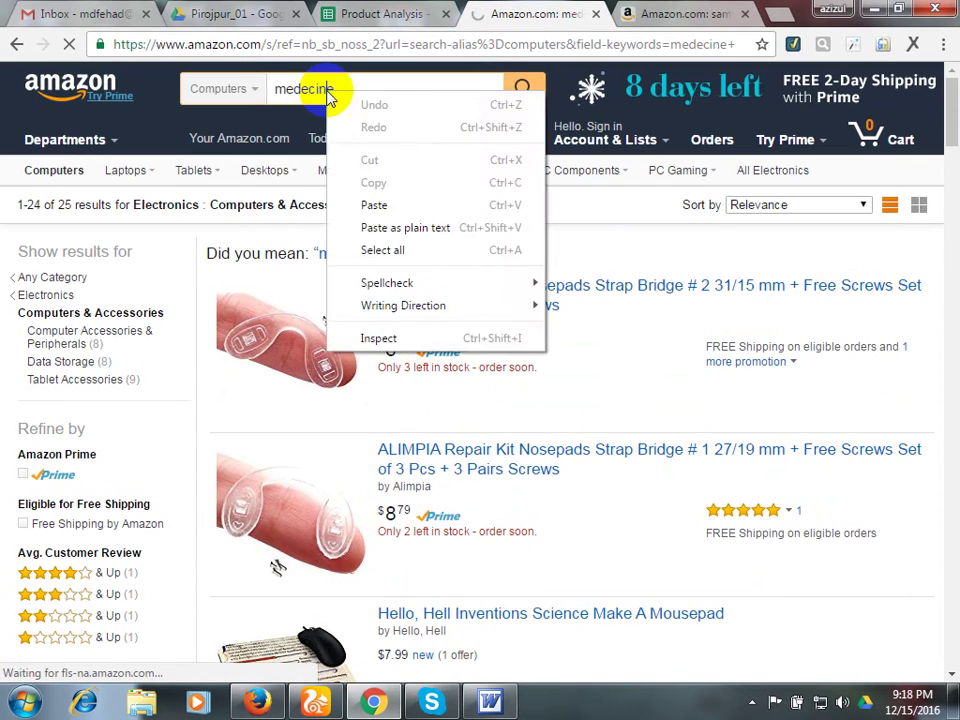
pyautogui.click(326, 89)
pyautogui.click(406, 205)
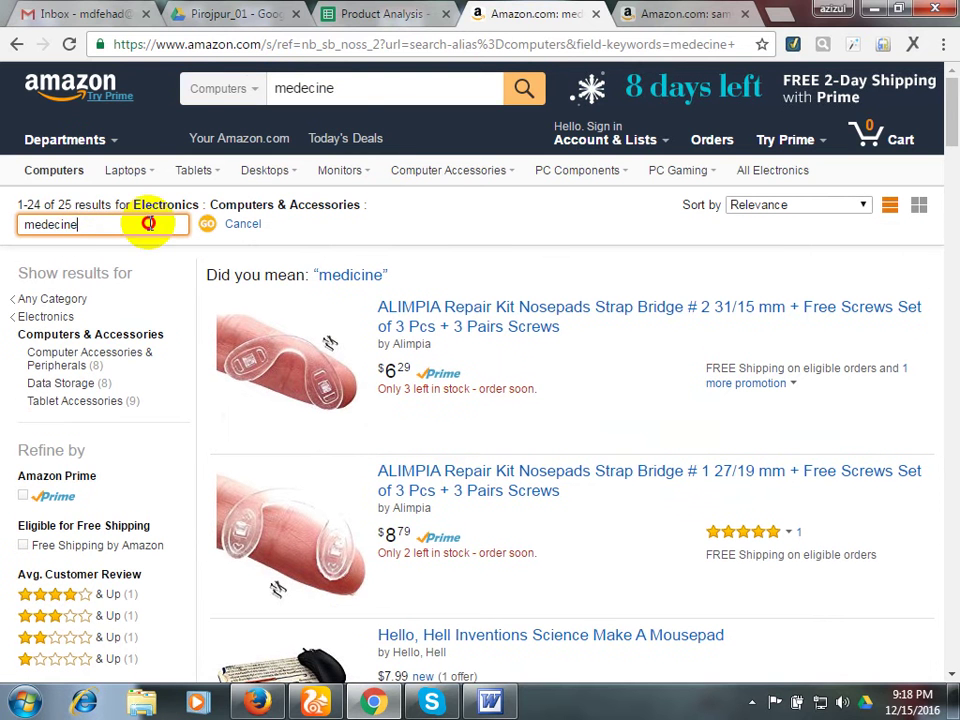
pyautogui.doubleClick(89, 221)
pyautogui.click(236, 89)
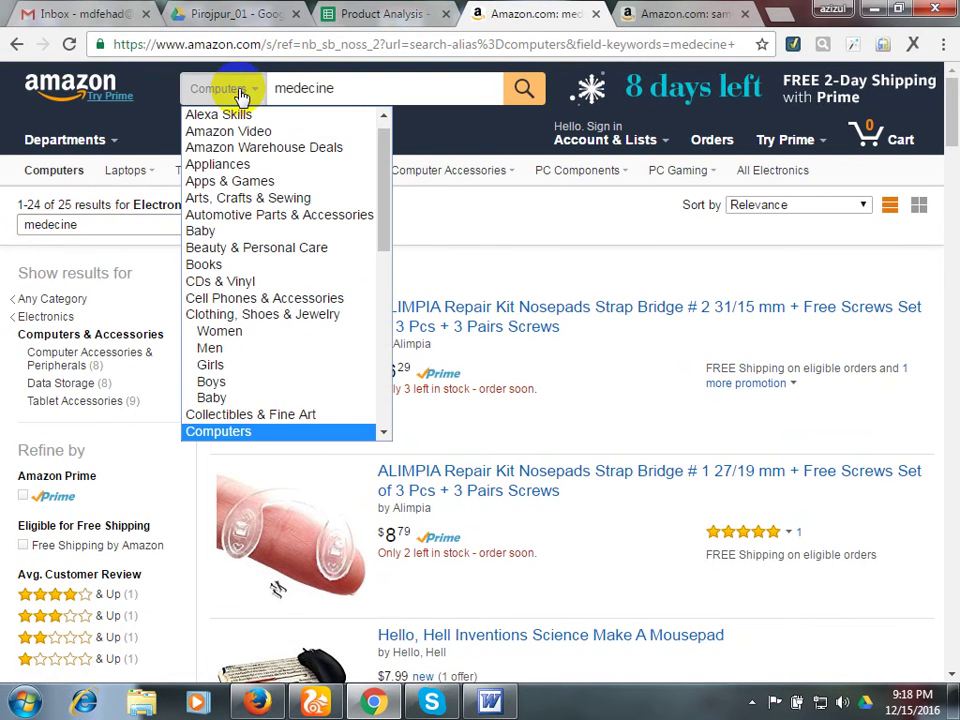
pyautogui.scroll(-5, 256, 214)
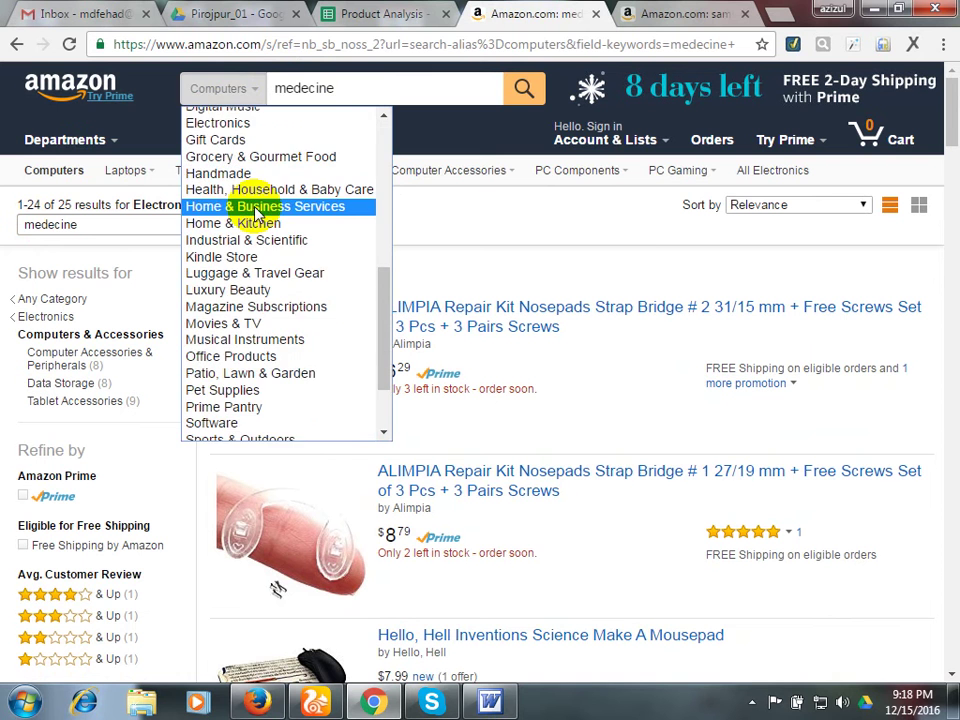
# Try a general web search for "medecine" in the browser tab holding the "samsung laptop" results.
pyautogui.click(678, 15)
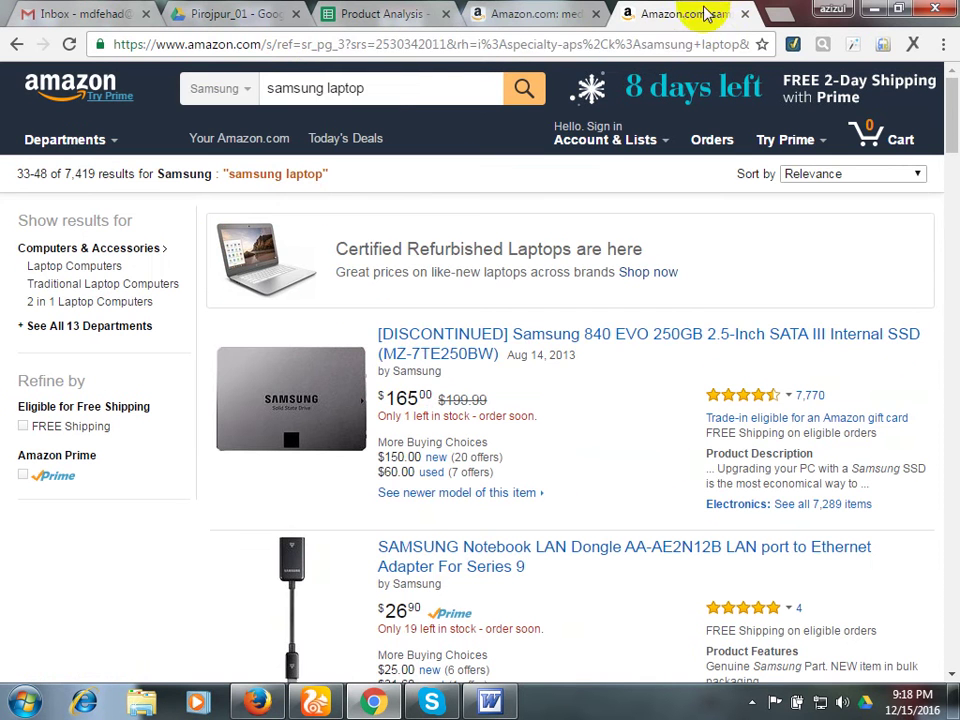
pyautogui.click(703, 44)
pyautogui.write('medecine')
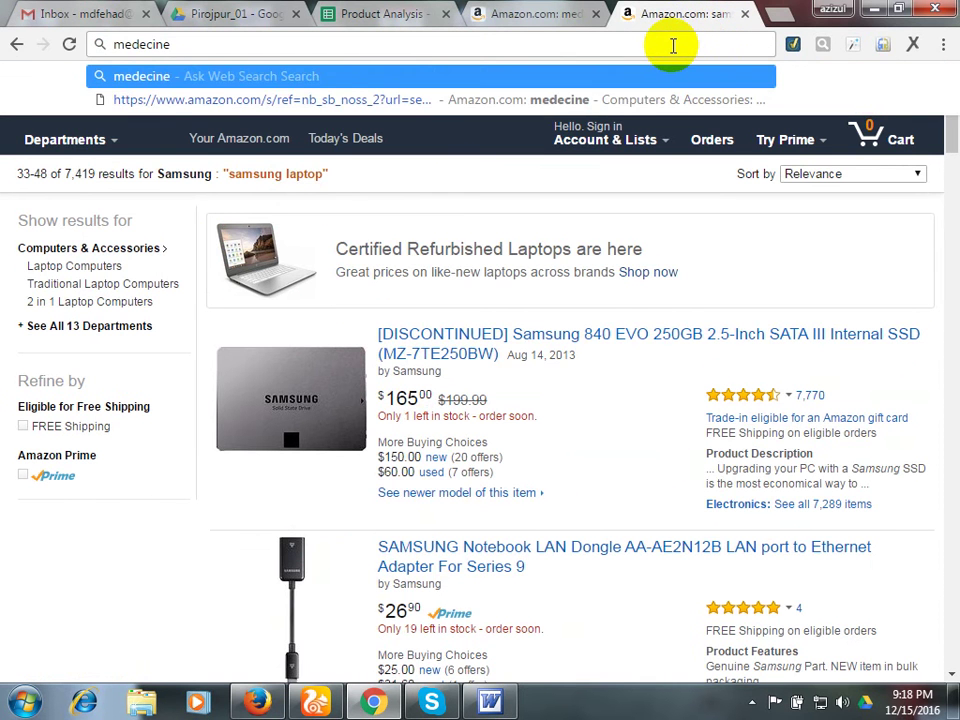
pyautogui.press('Return')
# Go to google.com, search for "medecine" and look over the first results.
pyautogui.click(654, 44)
pyautogui.write('google.com')
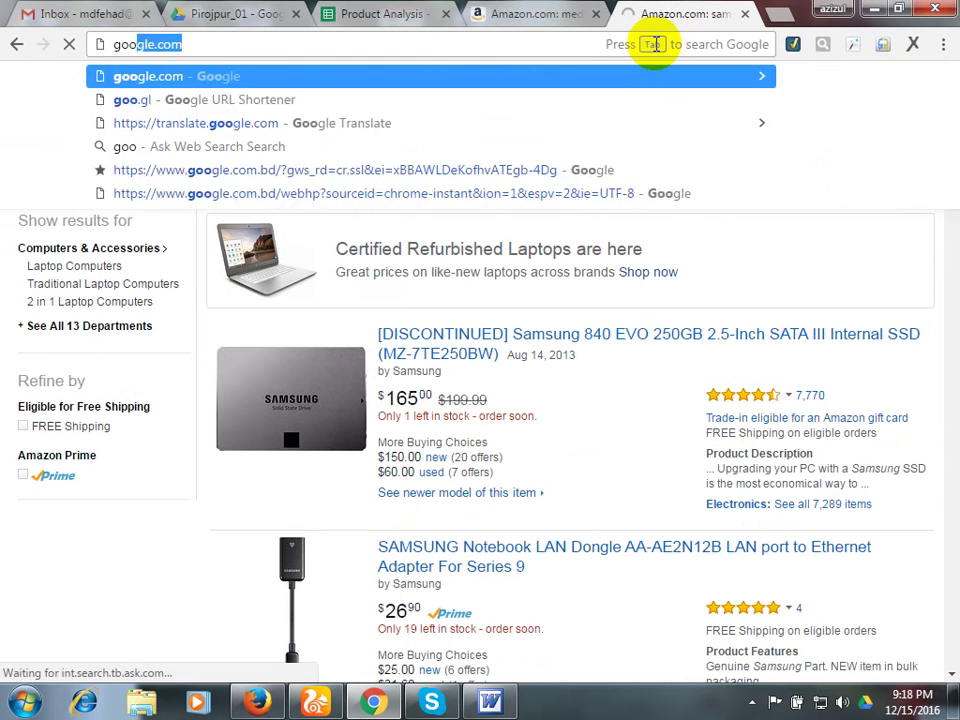
pyautogui.press('Return')
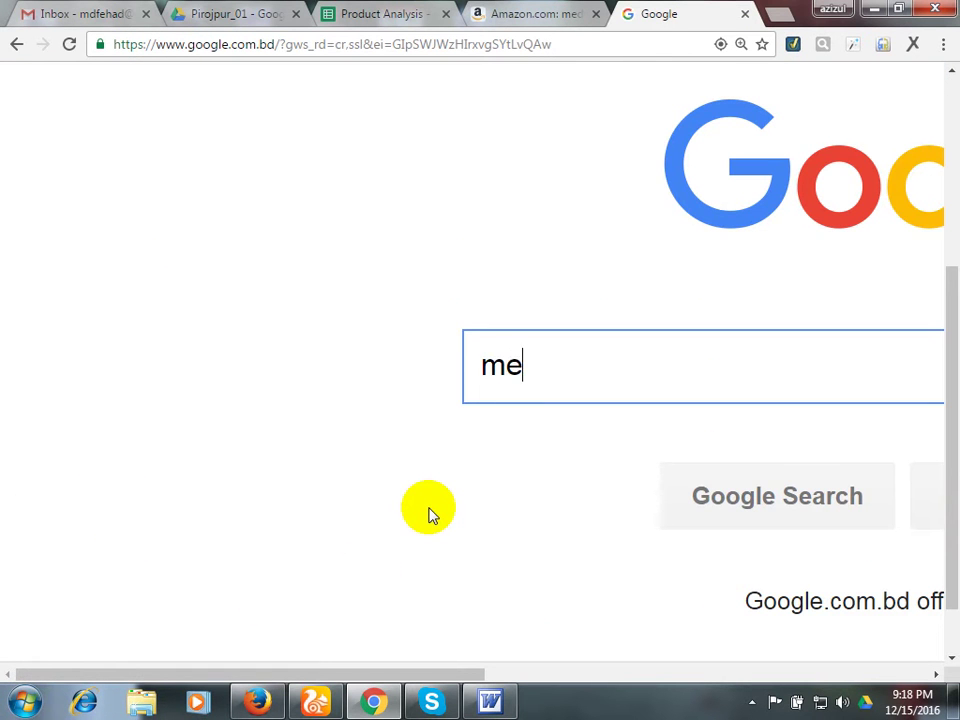
pyautogui.press('Return')
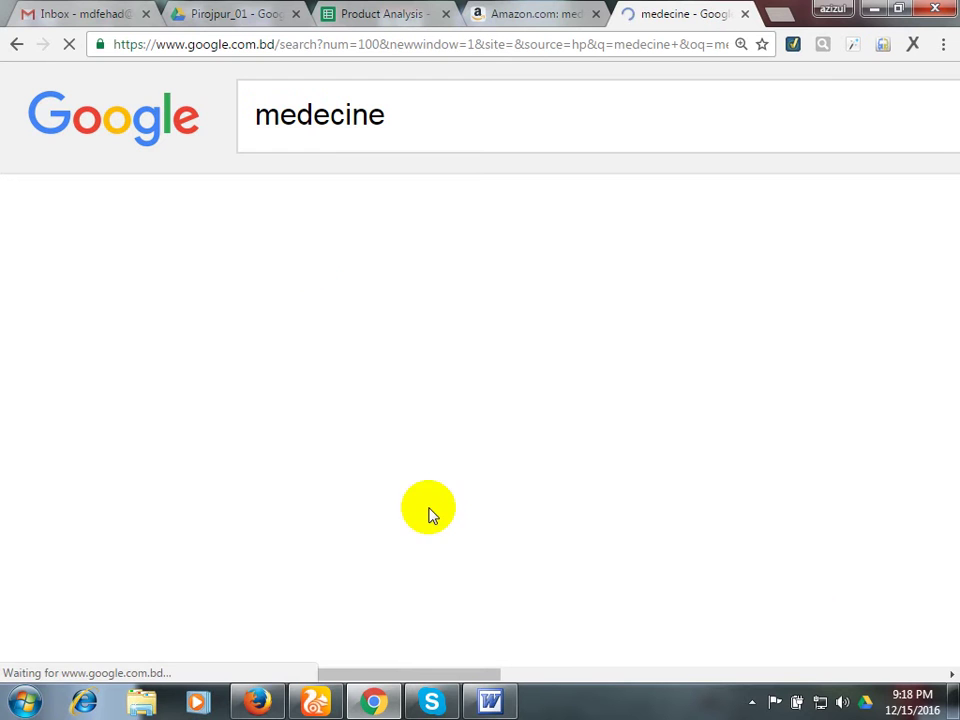
pyautogui.scroll(-2, 484, 360)
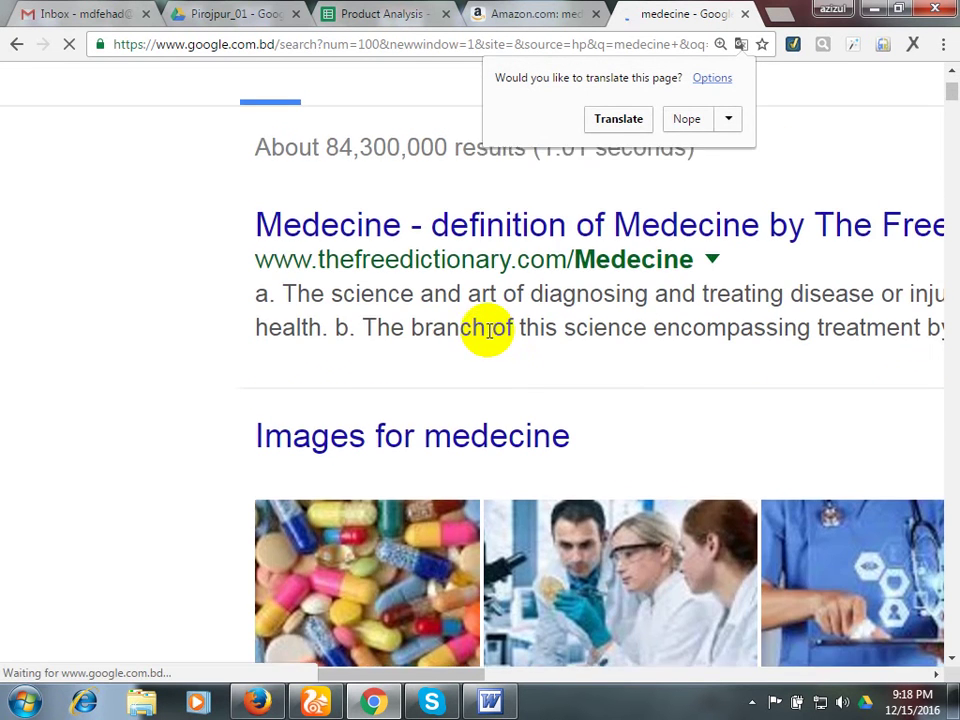
pyautogui.scroll(-1, 487, 338)
pyautogui.scroll(3, 484, 338)
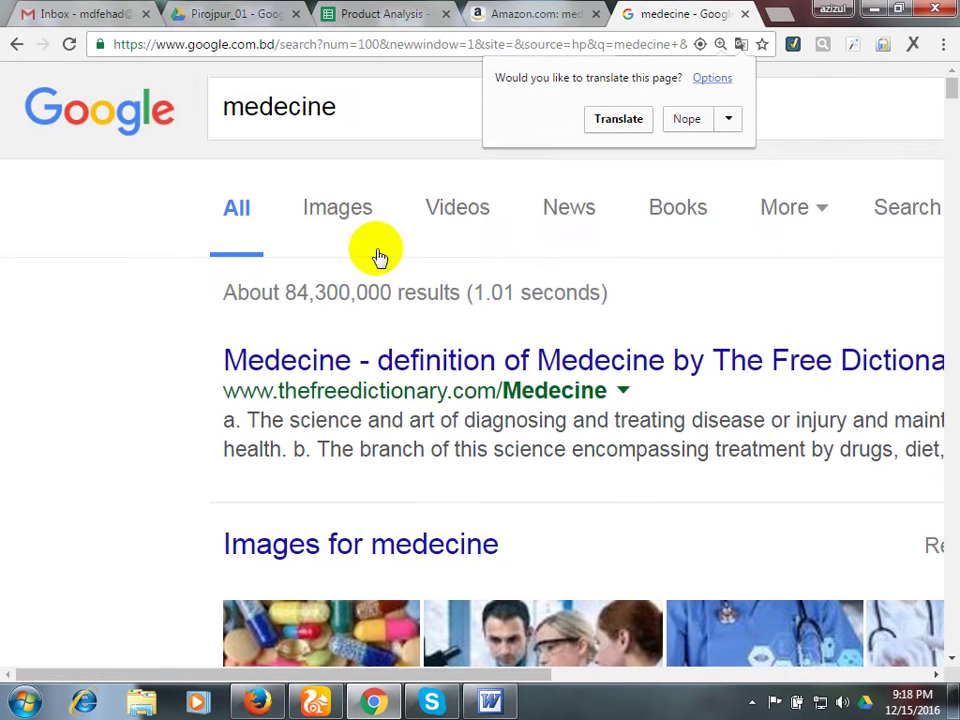
pyautogui.doubleClick(336, 107)
# Return to the Amazon results and rerun the "medecine" search in the Computers department.
pyautogui.click(497, 18)
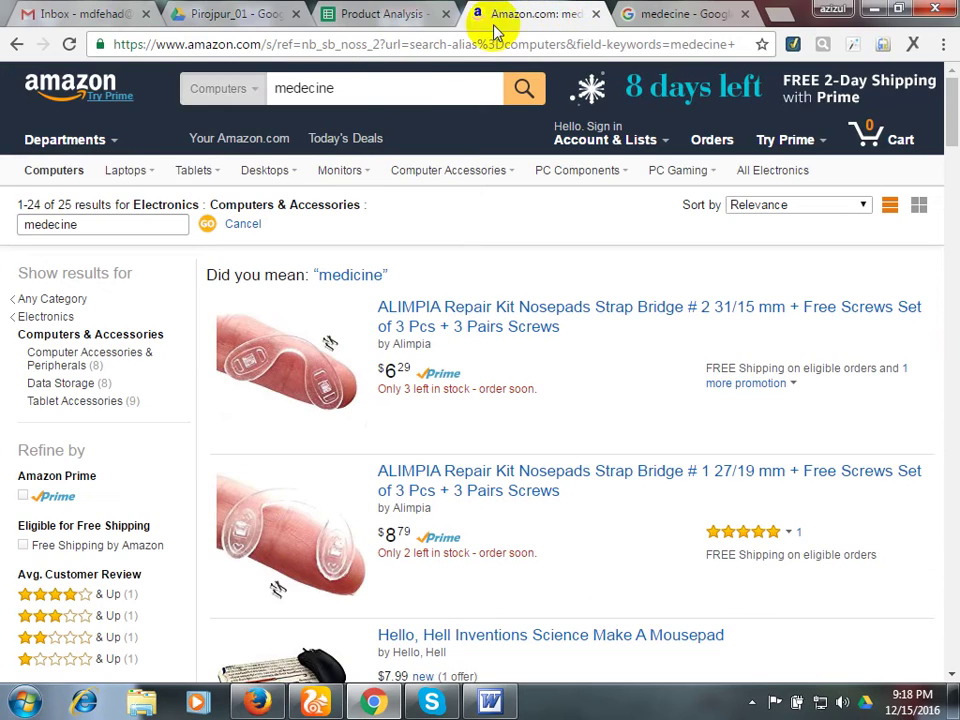
pyautogui.click(385, 85)
pyautogui.moveTo(385, 85); pyautogui.dragTo(268, 90)
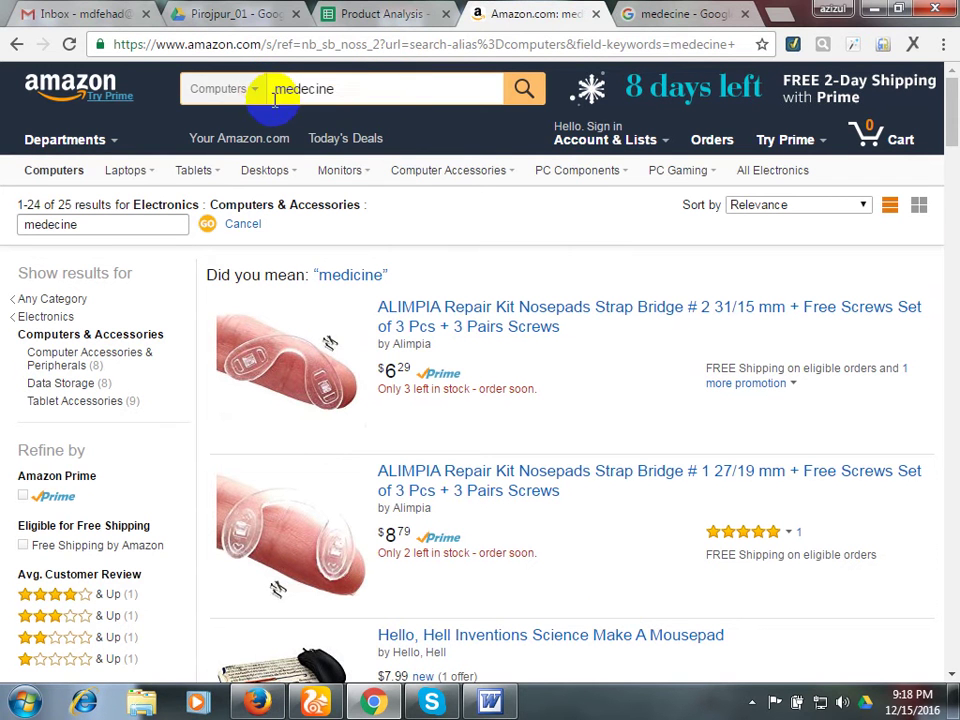
pyautogui.click(524, 89)
# Compare the Amazon and Google result pages for "medecine", and rerun the Google search.
pyautogui.click(597, 10)
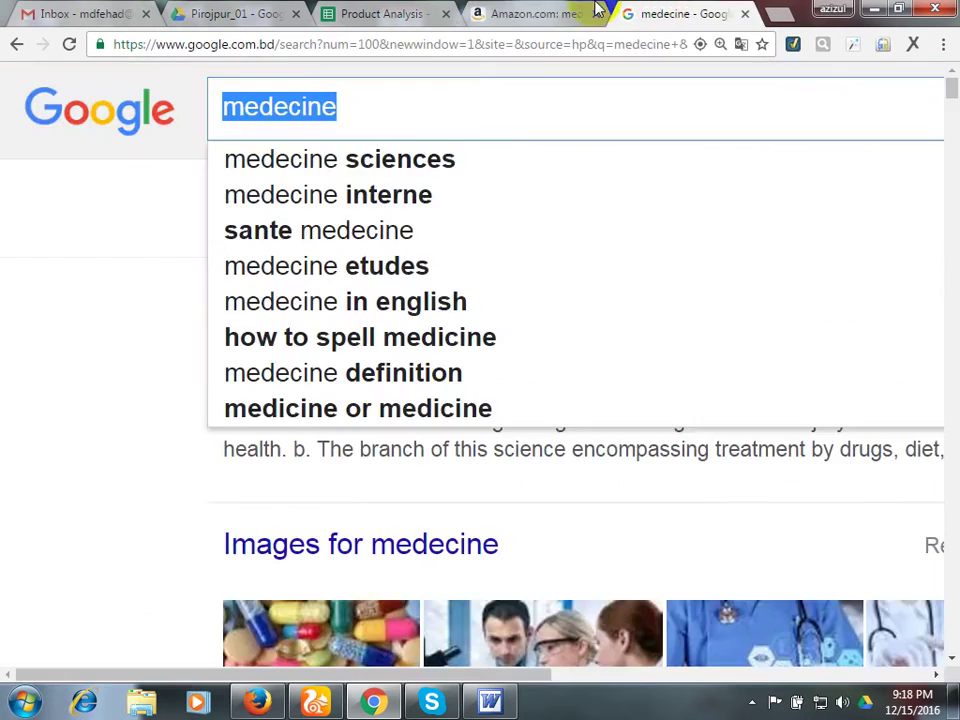
pyautogui.click(525, 11)
pyautogui.click(707, 11)
pyautogui.click(597, 10)
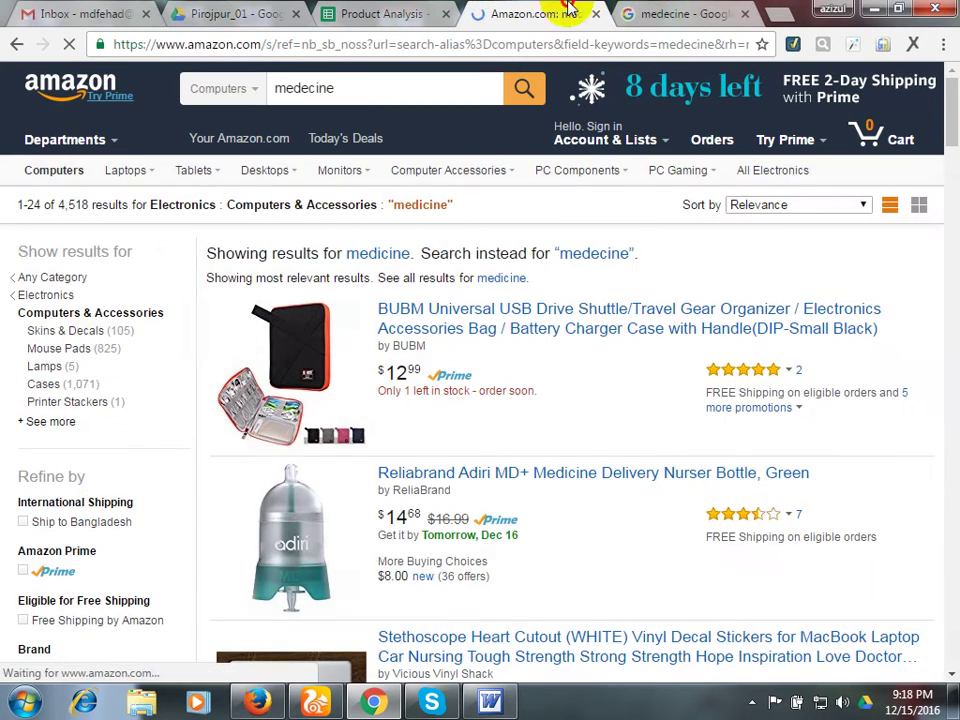
pyautogui.click(440, 11)
pyautogui.click(530, 12)
pyautogui.click(688, 10)
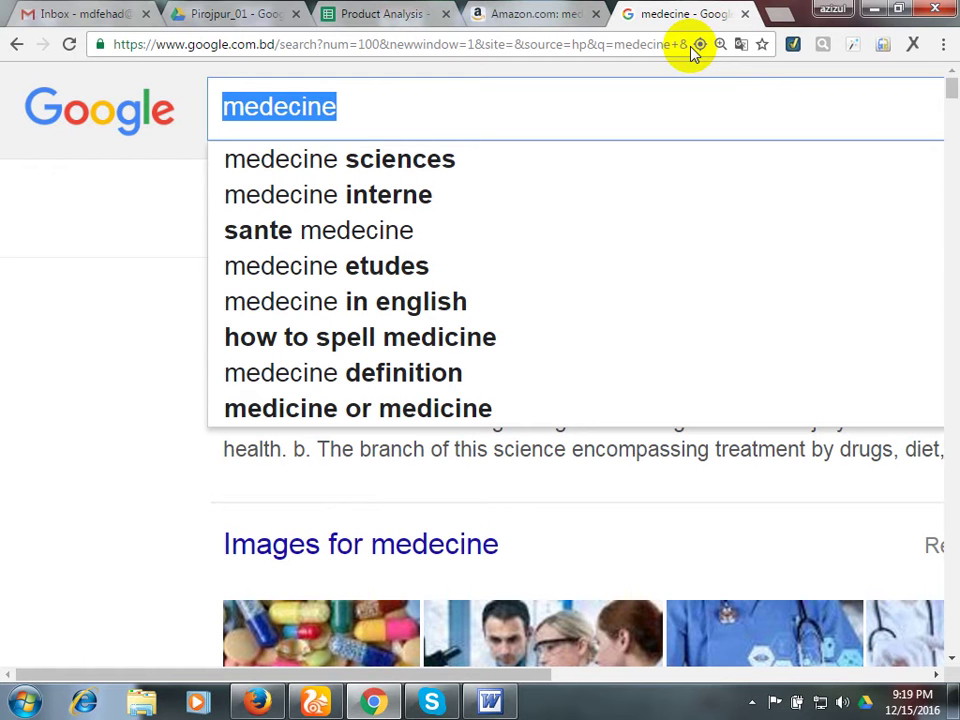
pyautogui.click(420, 111)
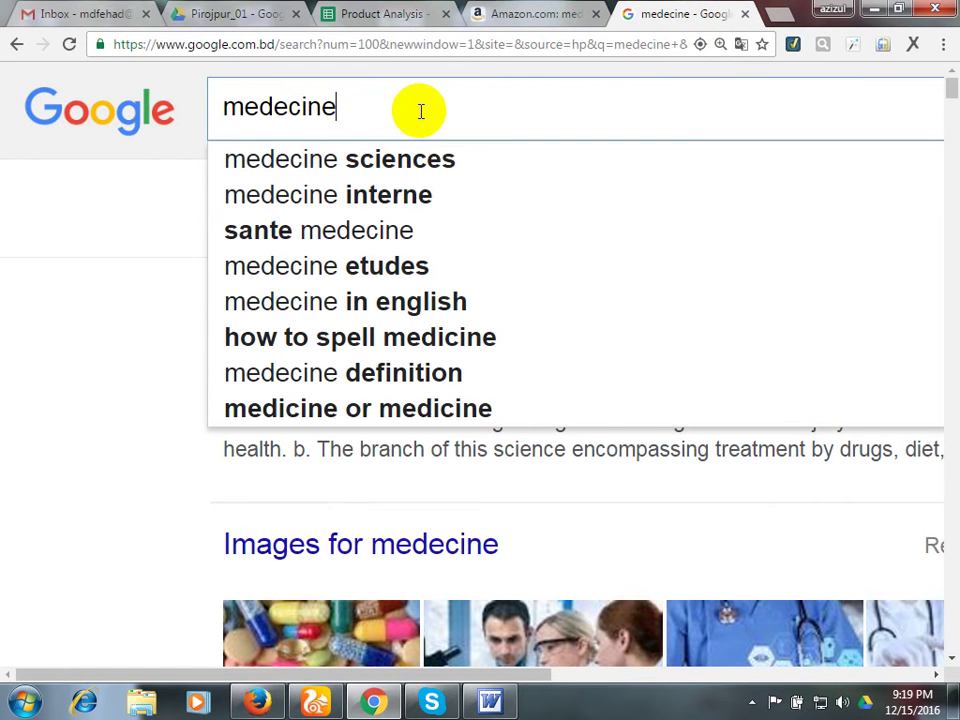
pyautogui.press('Return')
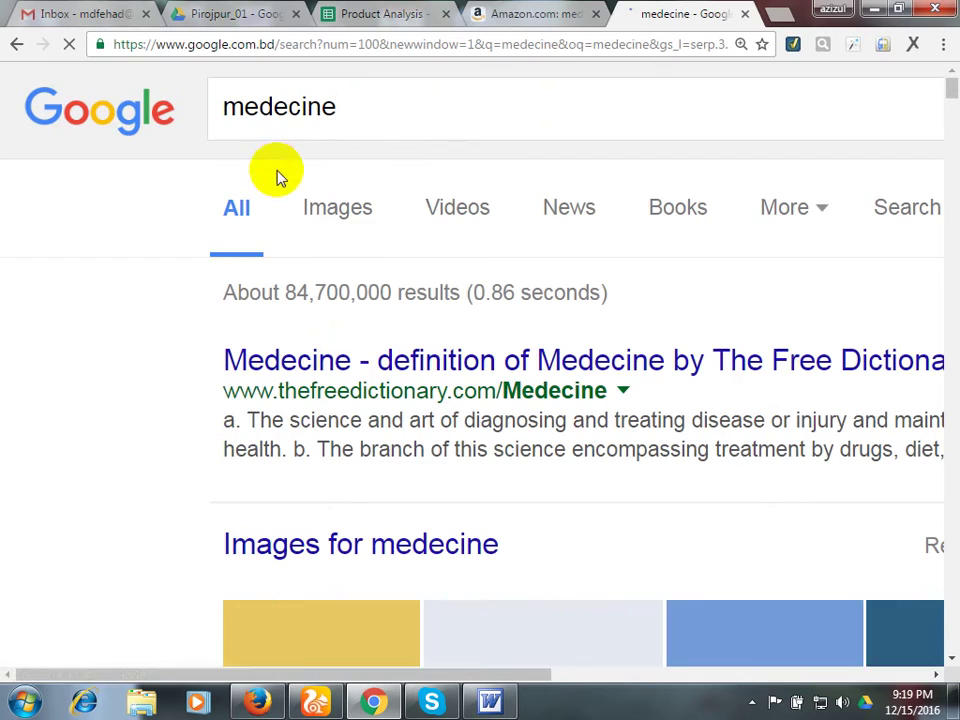
# Examine the enlarged Amazon results for "medicine", including product images, prices, offers and stock notes.
pyautogui.click(521, 13)
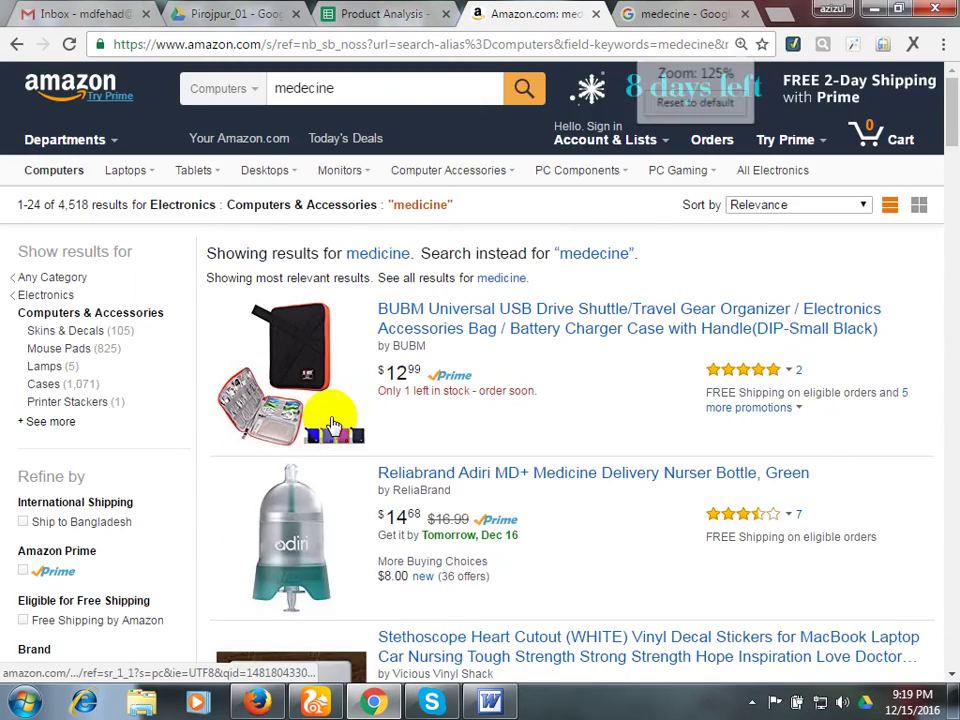
pyautogui.scroll(5, 330, 417)
pyautogui.scroll(-4, 534, 418)
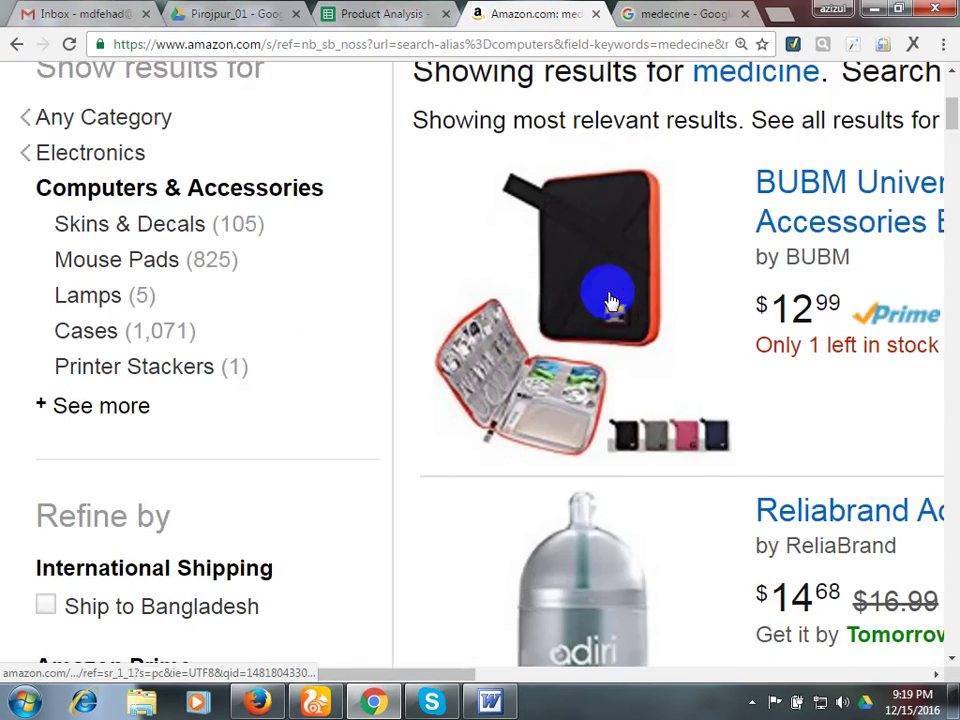
pyautogui.scroll(-4, 611, 289)
pyautogui.scroll(-3, 596, 327)
pyautogui.scroll(-2, 585, 332)
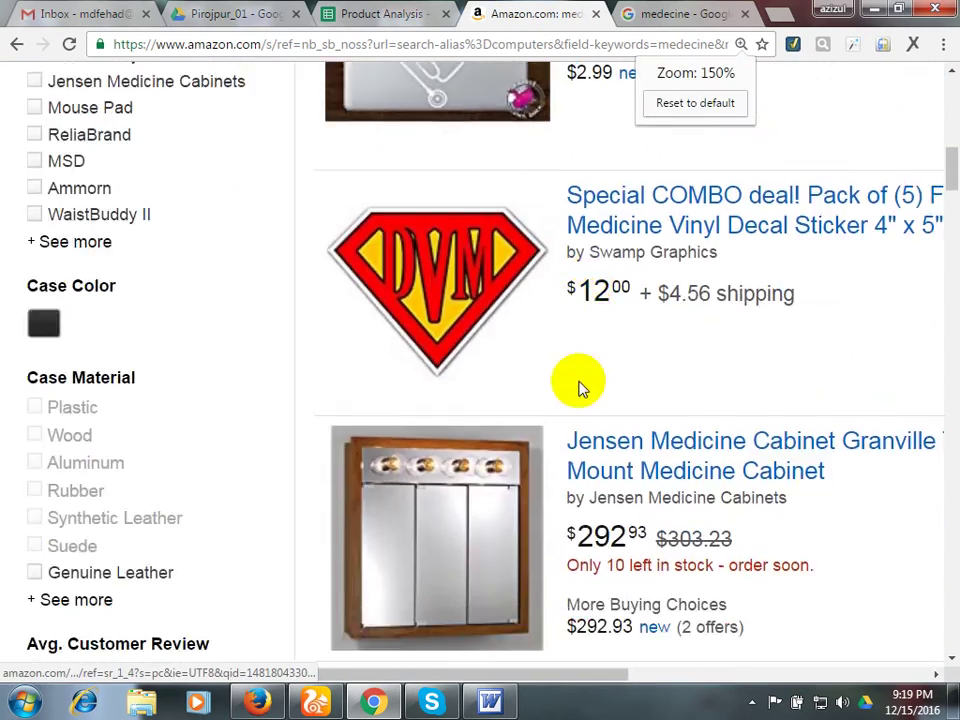
pyautogui.scroll(3, 574, 386)
pyautogui.scroll(-10, 577, 388)
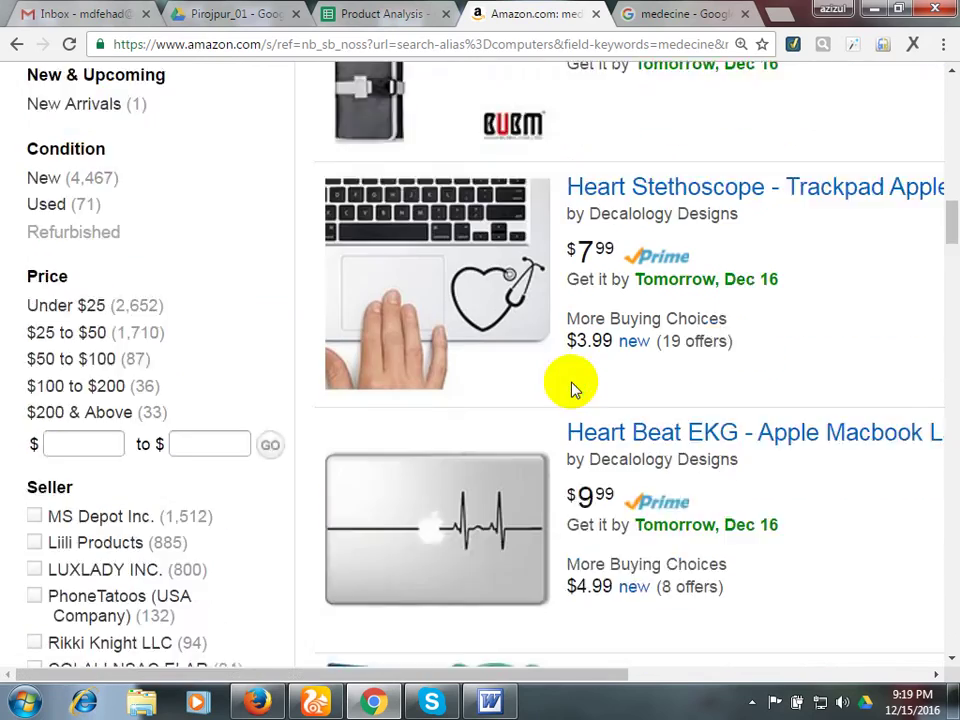
pyautogui.scroll(-4, 572, 388)
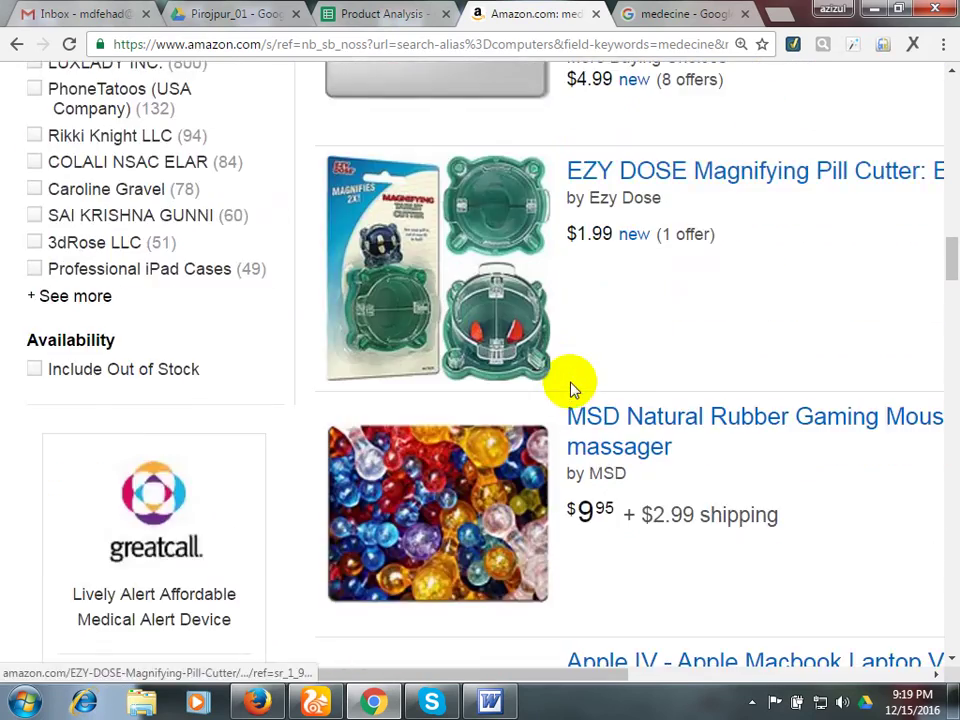
# Examine the enlarged Amazon results for "medicine", comparing full product titles, prices, star ratings and shipping notes.
pyautogui.scroll(-2, 570, 392)
pyautogui.scroll(8, 574, 381)
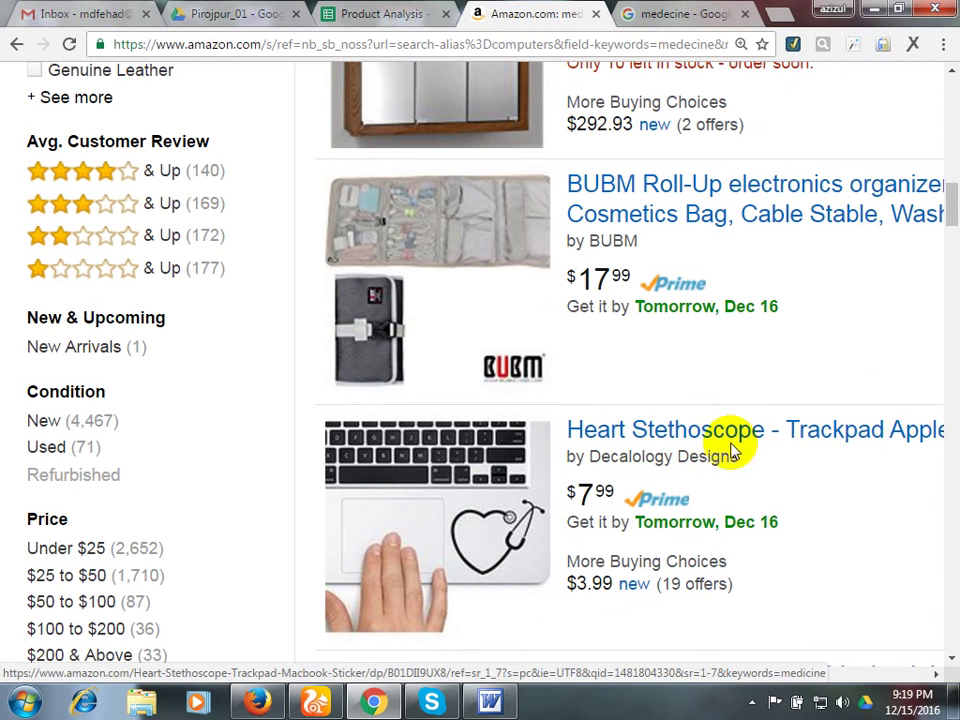
pyautogui.hscroll(3, 797, 459)
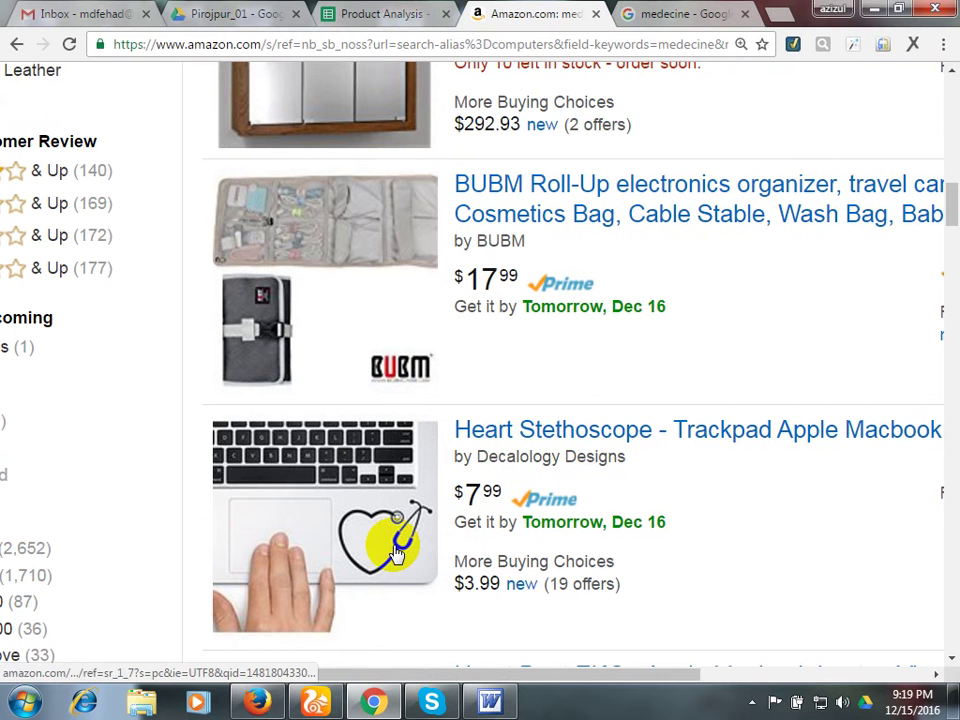
pyautogui.hscroll(4, 390, 550)
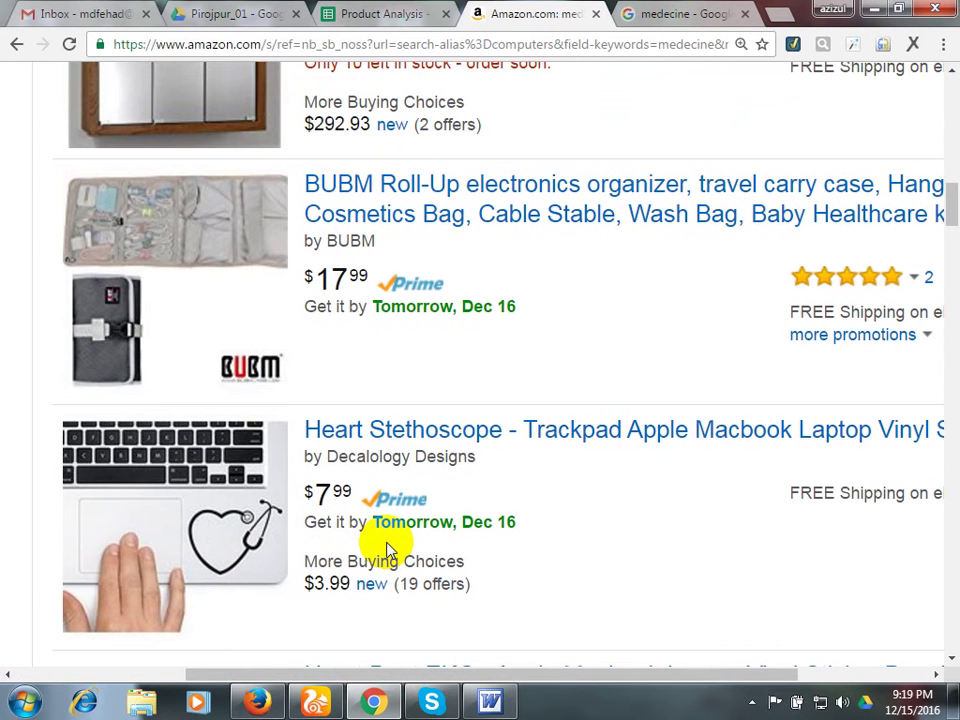
pyautogui.hscroll(1, 390, 550)
pyautogui.scroll(-1, 390, 550)
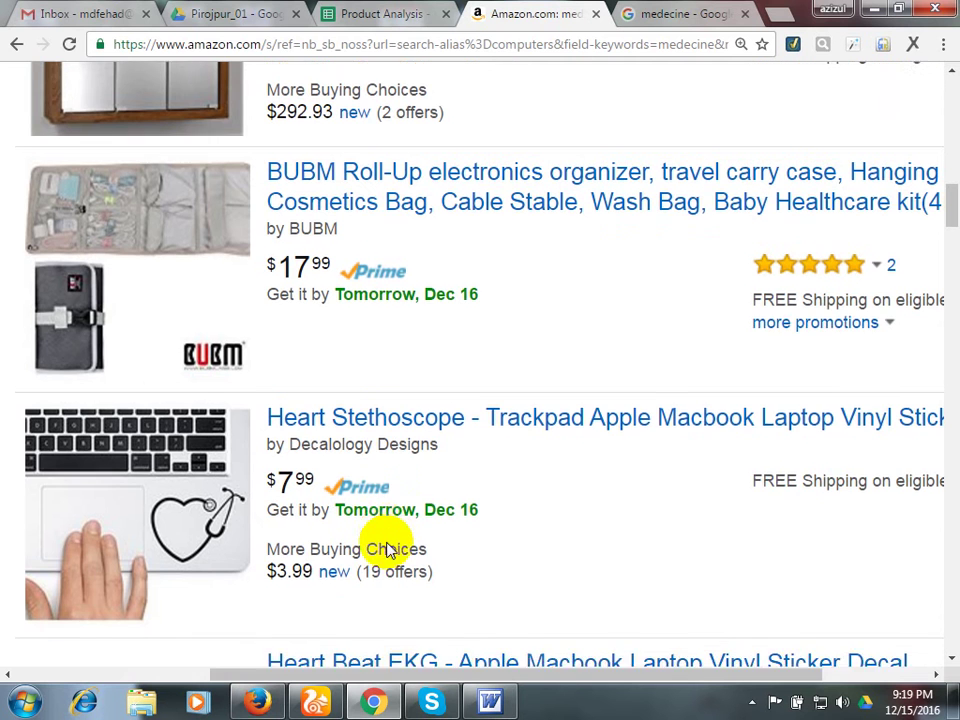
pyautogui.hscroll(3, 390, 550)
pyautogui.scroll(-4, 390, 550)
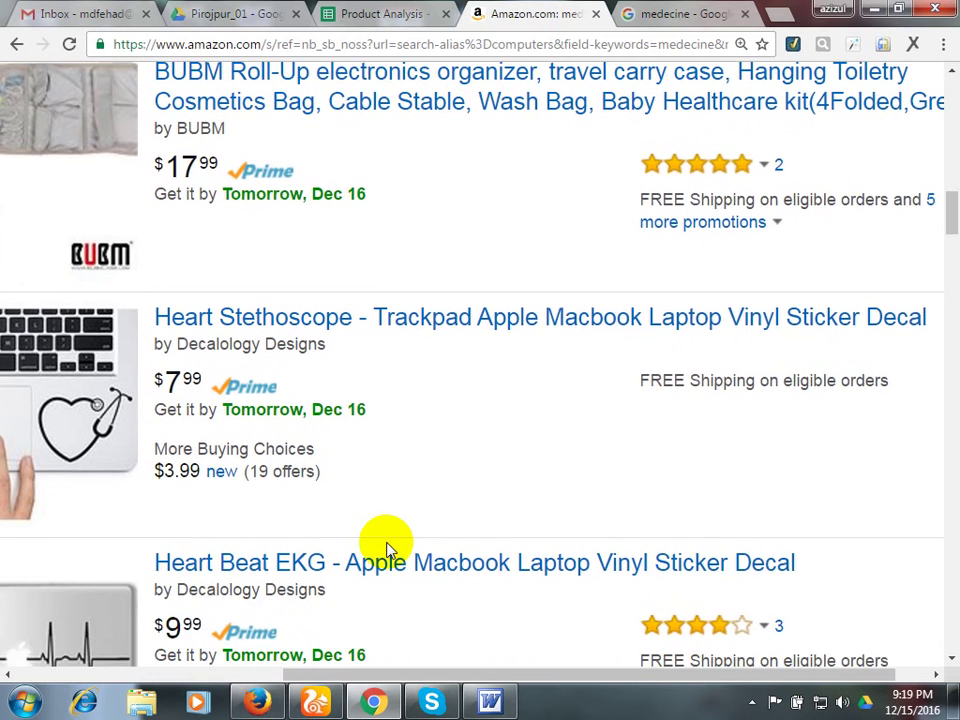
pyautogui.scroll(1, 390, 548)
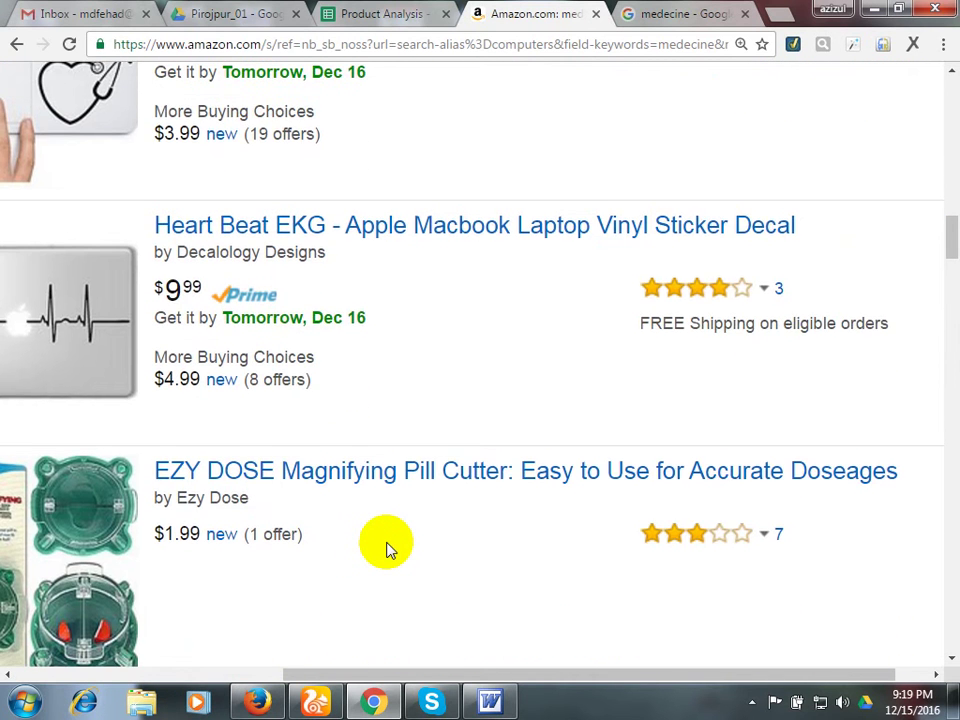
pyautogui.scroll(-4, 390, 548)
pyautogui.hscroll(-3, 390, 548)
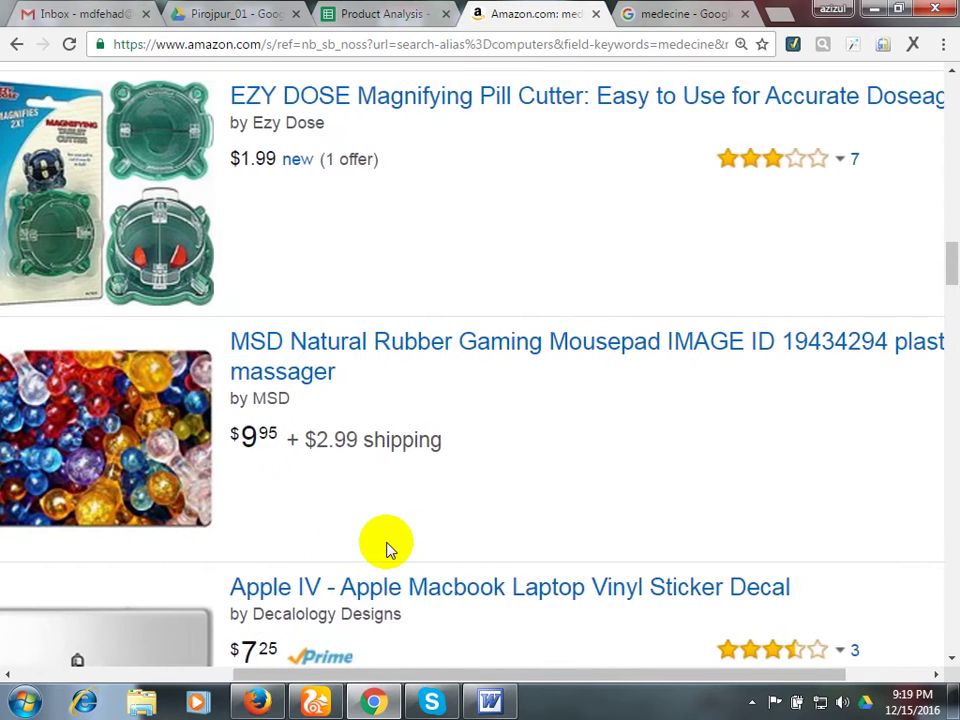
# Look through the remaining Amazon "medicine" listings down to the page footer and return to the start of the results.
pyautogui.scroll(-5, 390, 548)
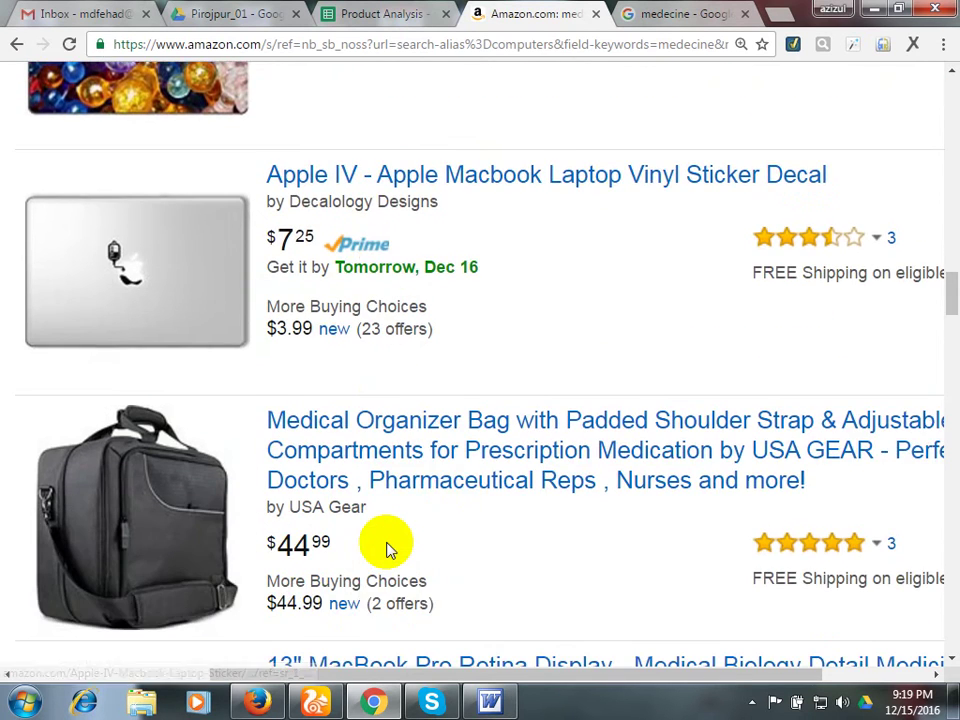
pyautogui.scroll(-1, 388, 543)
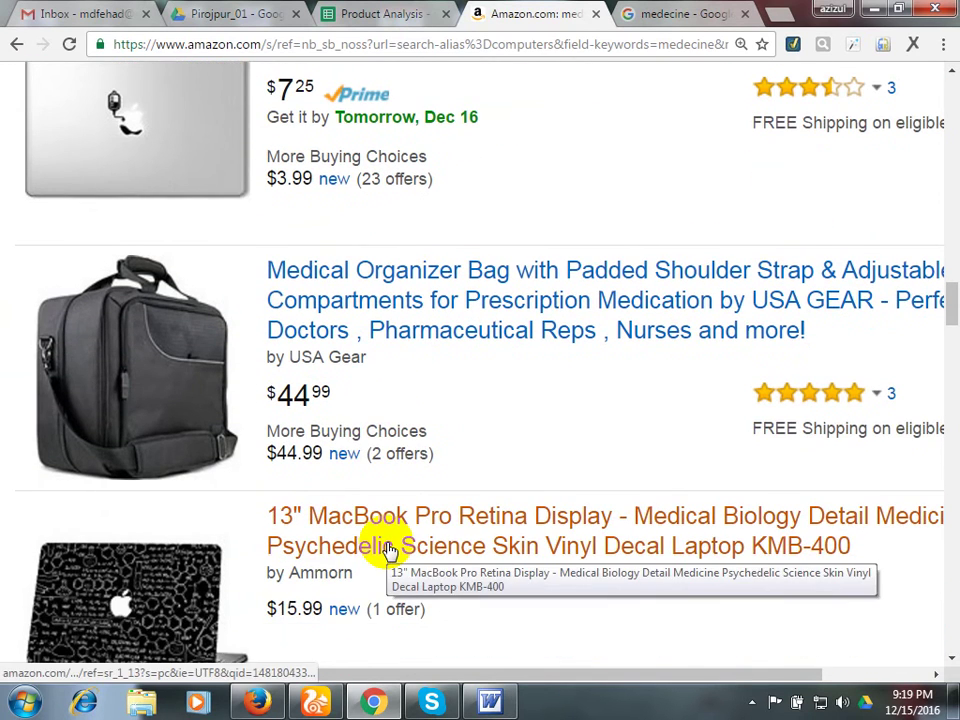
pyautogui.scroll(-1, 390, 550)
pyautogui.scroll(-4, 390, 548)
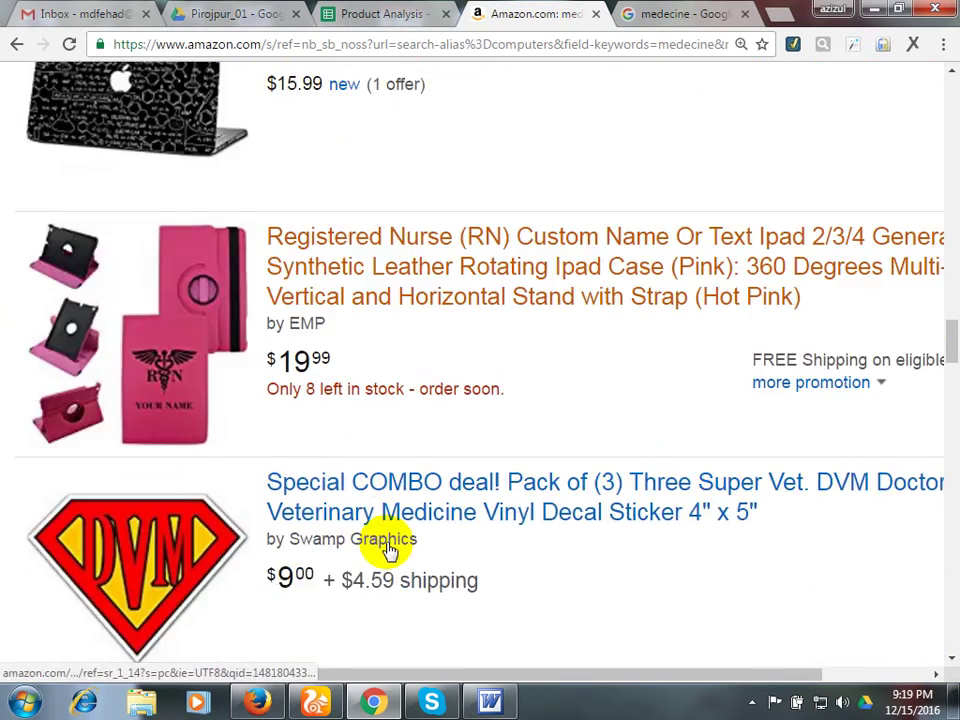
pyautogui.scroll(-10, 388, 543)
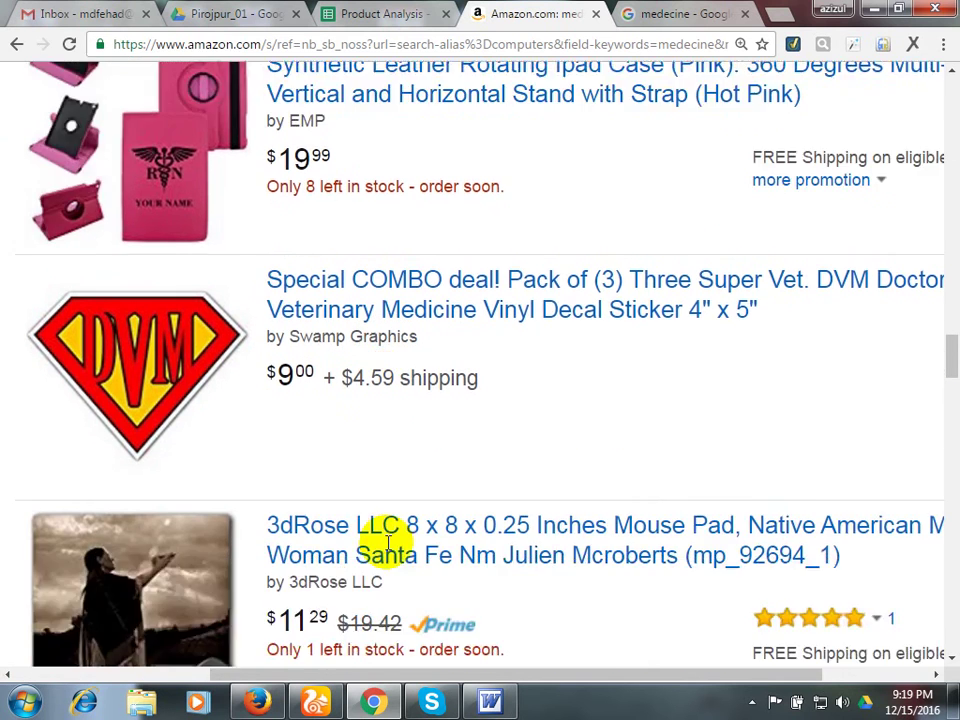
pyautogui.scroll(1, 388, 543)
pyautogui.scroll(-2, 388, 543)
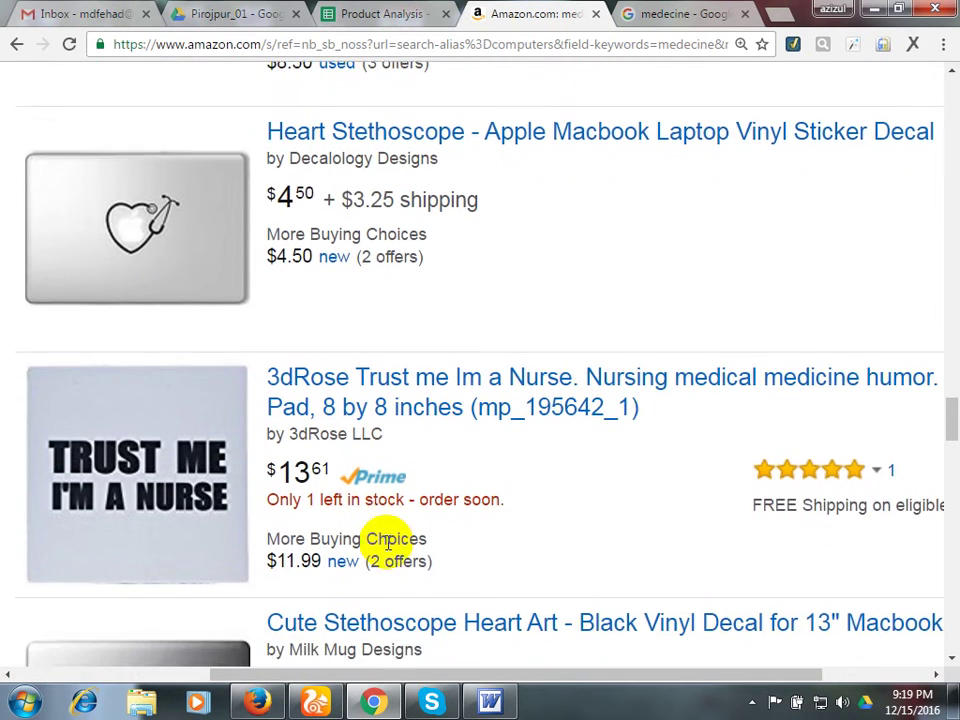
pyautogui.scroll(-1, 388, 548)
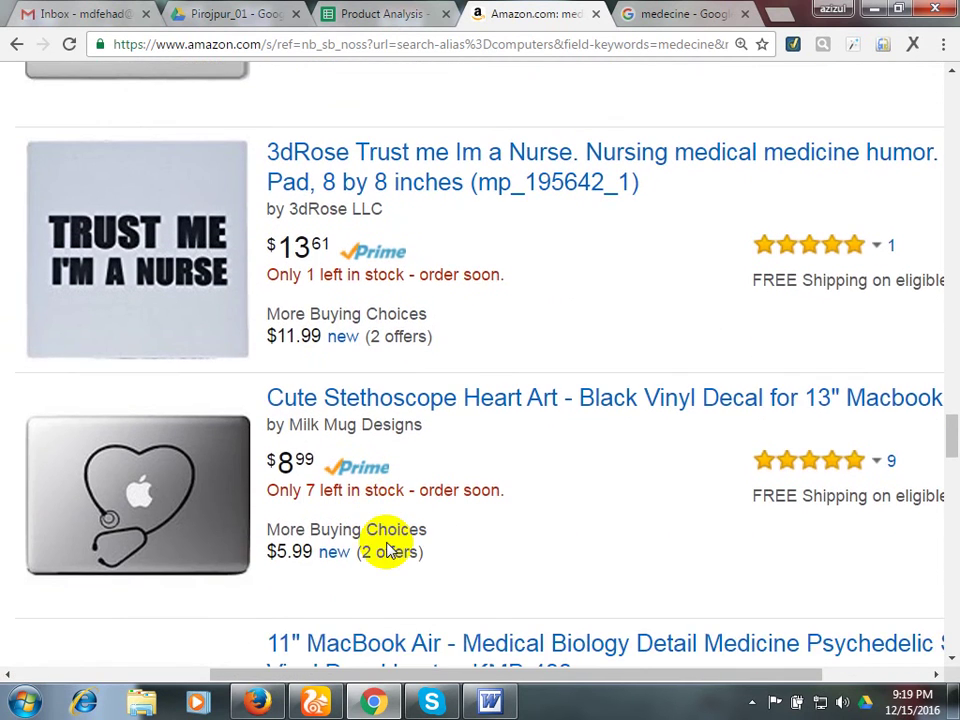
pyautogui.scroll(-5, 388, 548)
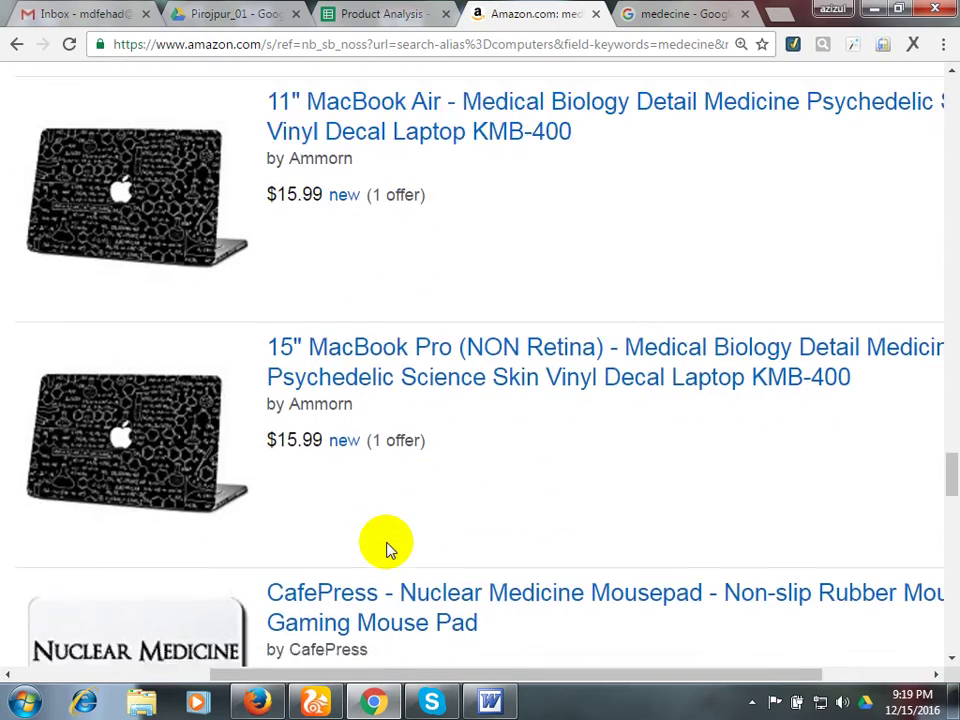
pyautogui.scroll(-11, 388, 548)
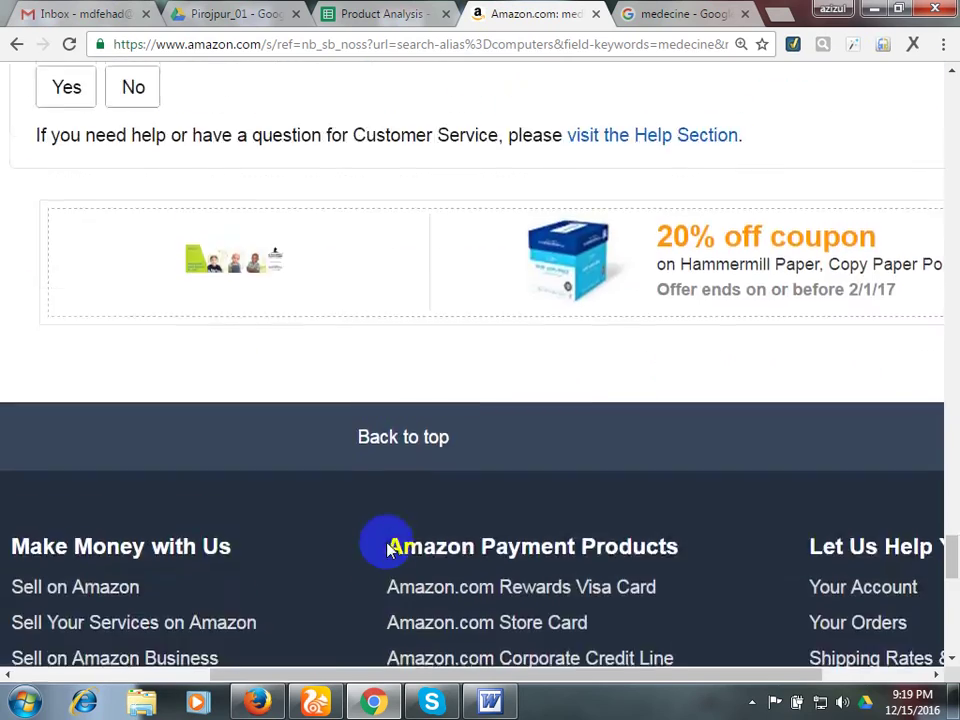
pyautogui.scroll(16, 388, 548)
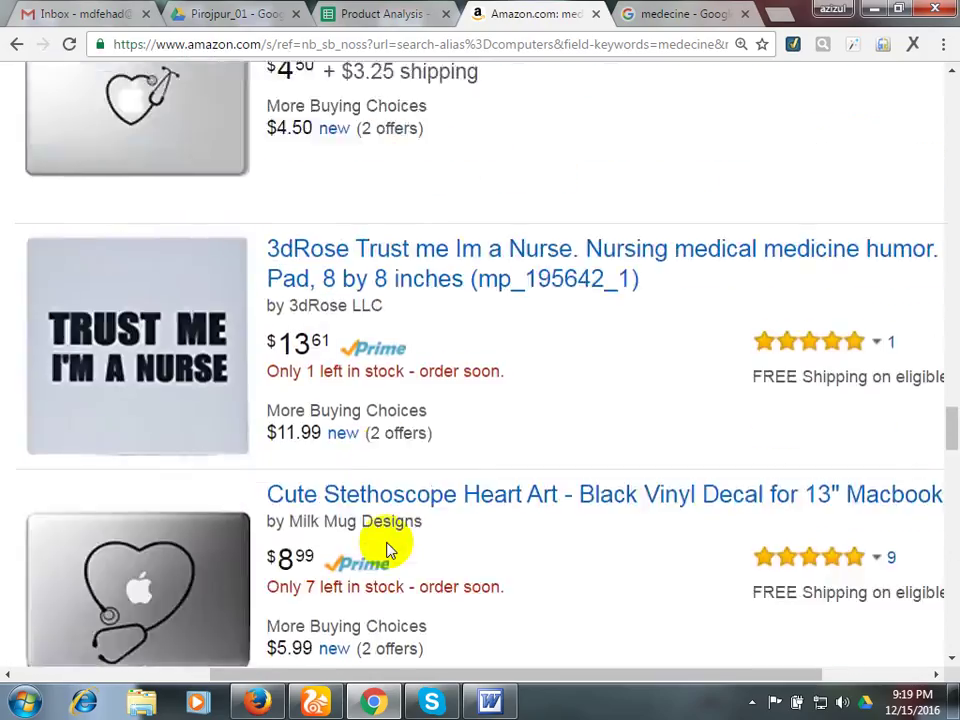
pyautogui.scroll(20, 388, 548)
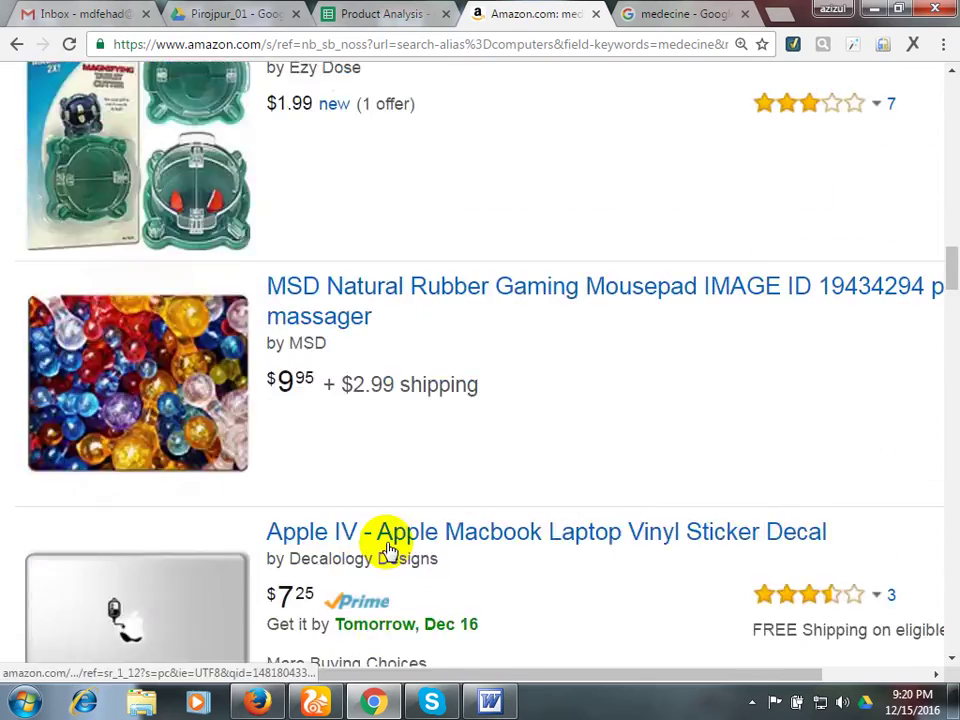
pyautogui.scroll(20, 388, 548)
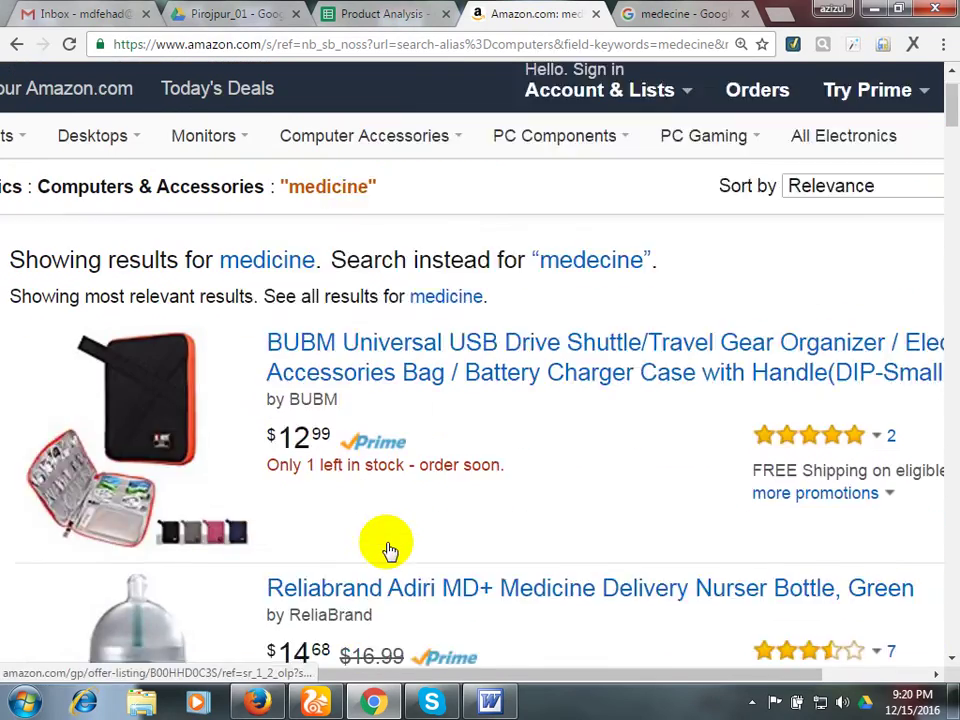
pyautogui.scroll(2, 388, 548)
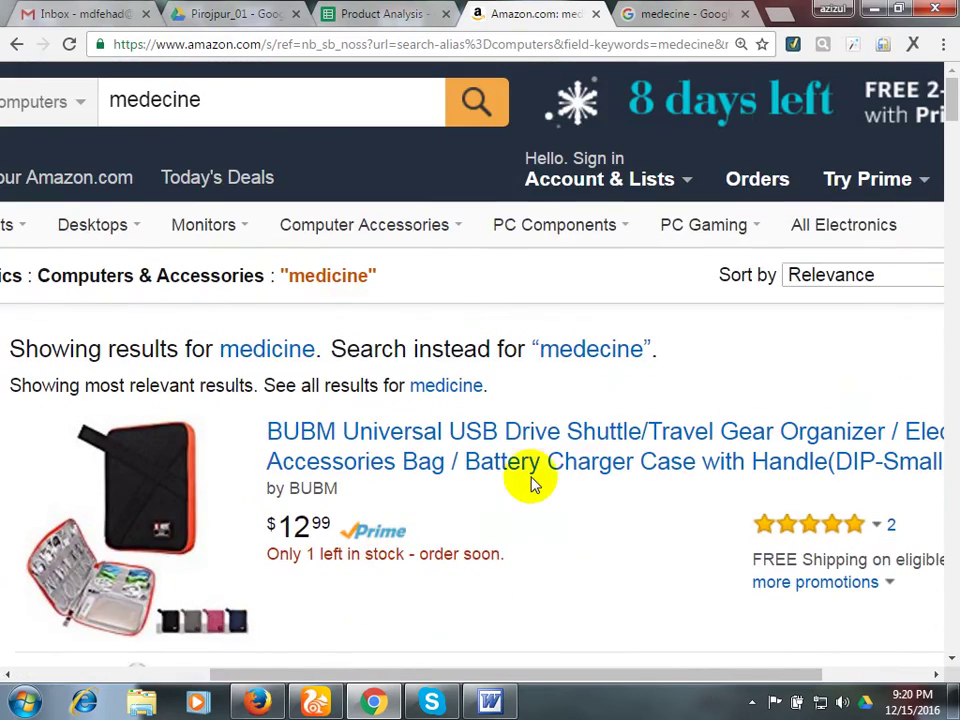
# Enter "Square" in the Amazon search and choose the suggestion "square trade protection plan" in All Departments.
pyautogui.hotkey('ctrl', '-')
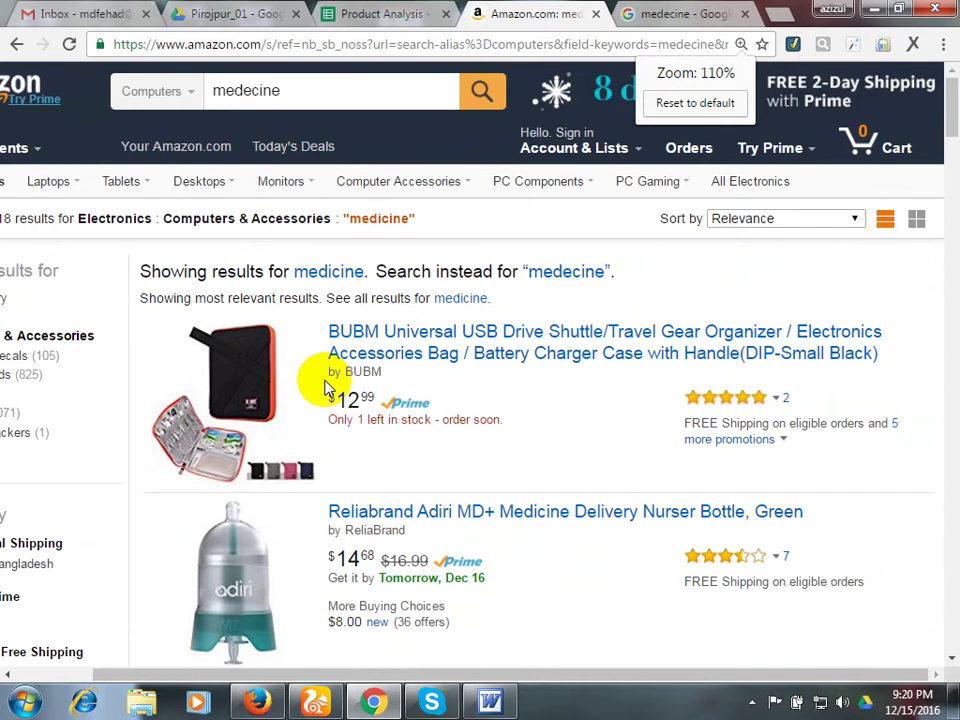
pyautogui.hotkey('ctrl', '-')
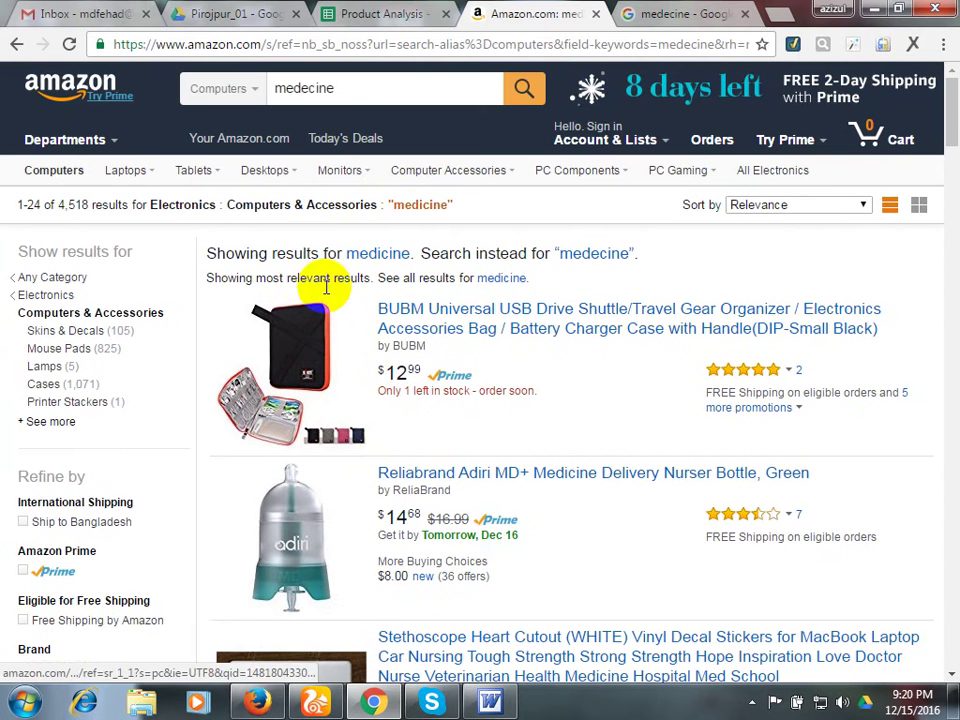
pyautogui.click(350, 88)
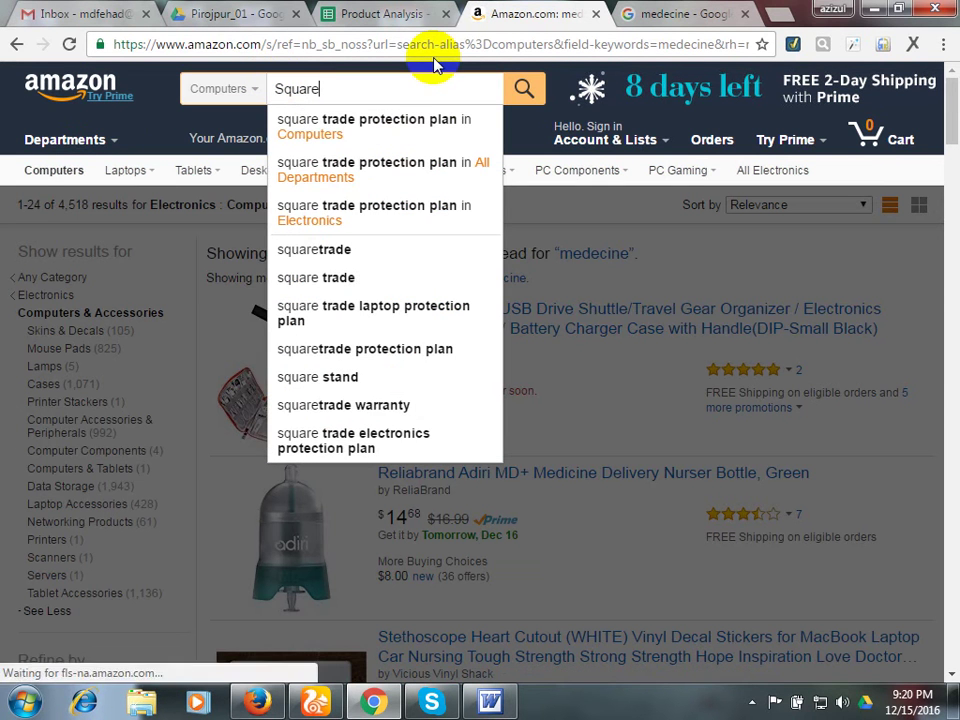
pyautogui.click(345, 187)
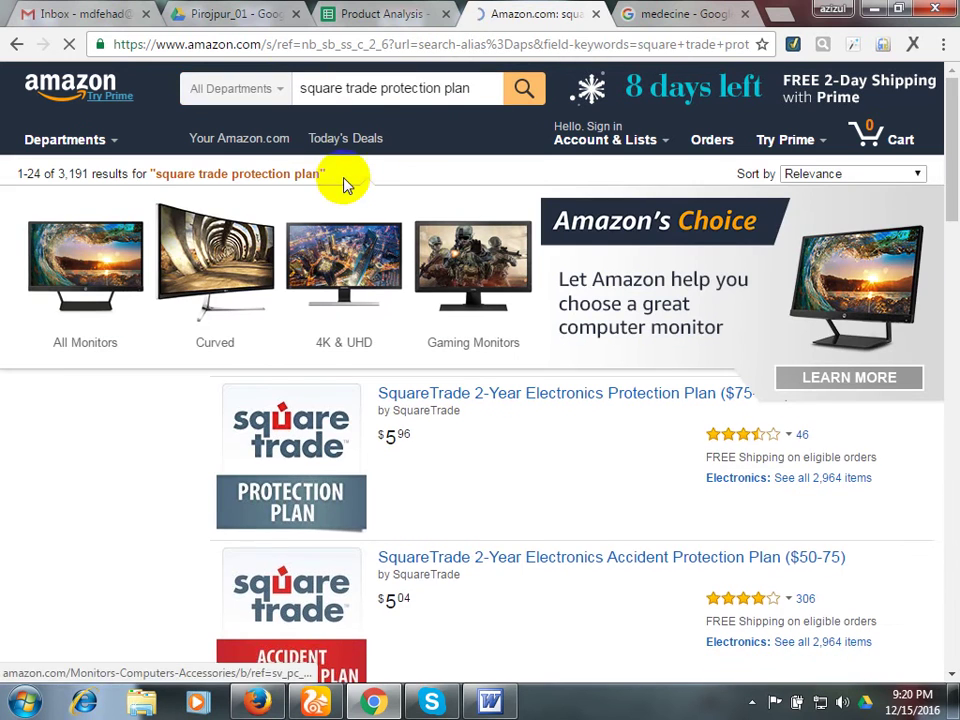
# Look over the SquareTrade protection plan listings, including their coverage ranges, prices and ratings.
pyautogui.scroll(-5, 335, 178)
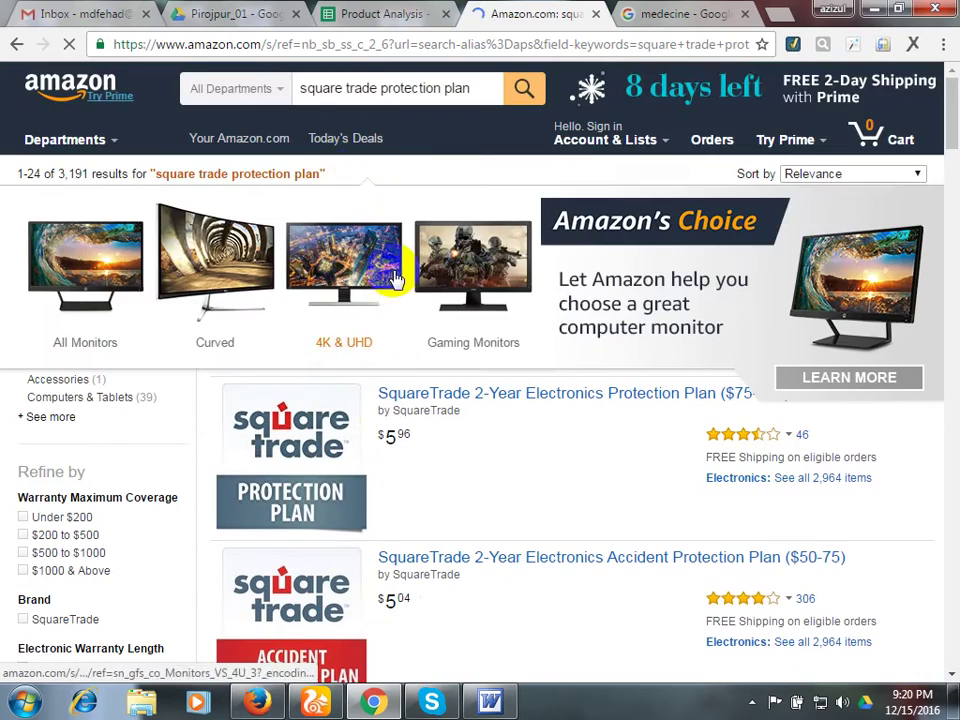
pyautogui.scroll(-4, 392, 279)
pyautogui.scroll(-20, 320, 568)
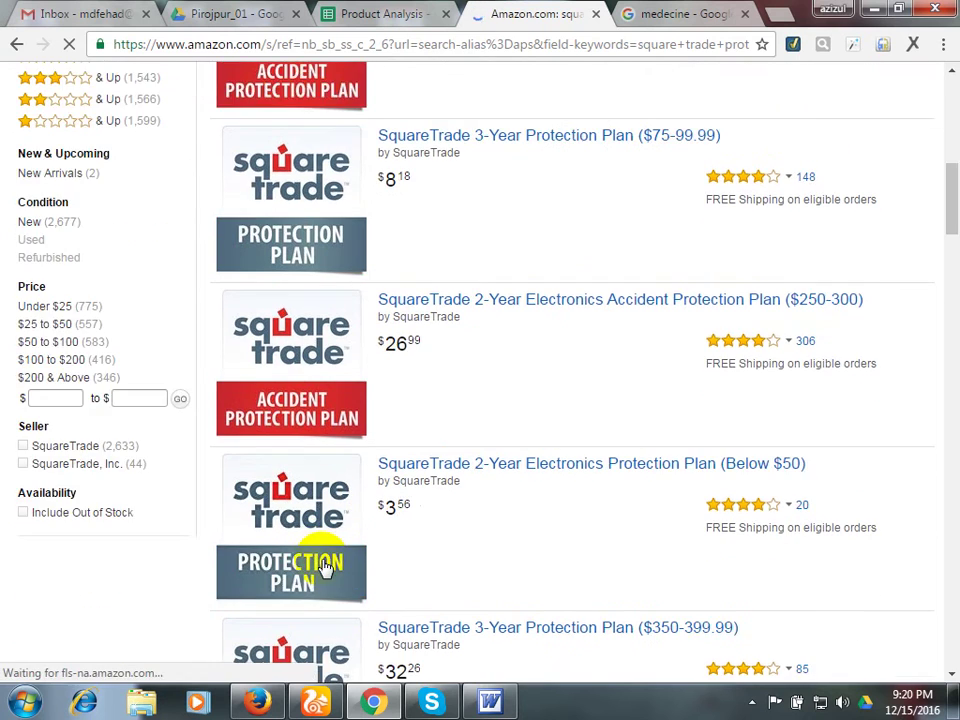
pyautogui.scroll(15, 320, 568)
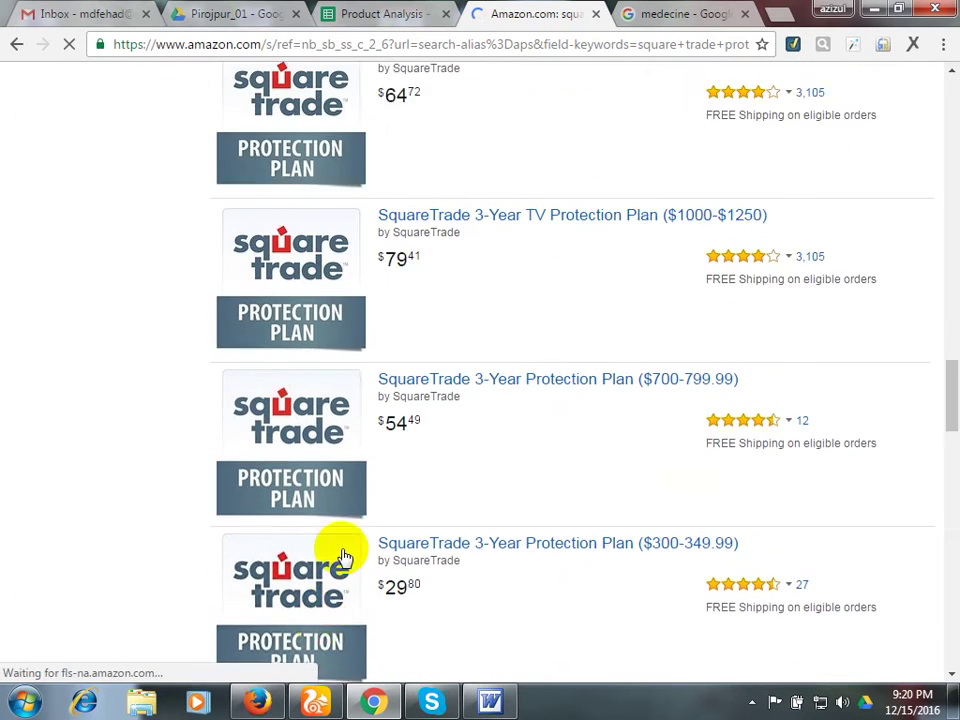
pyautogui.scroll(4, 322, 541)
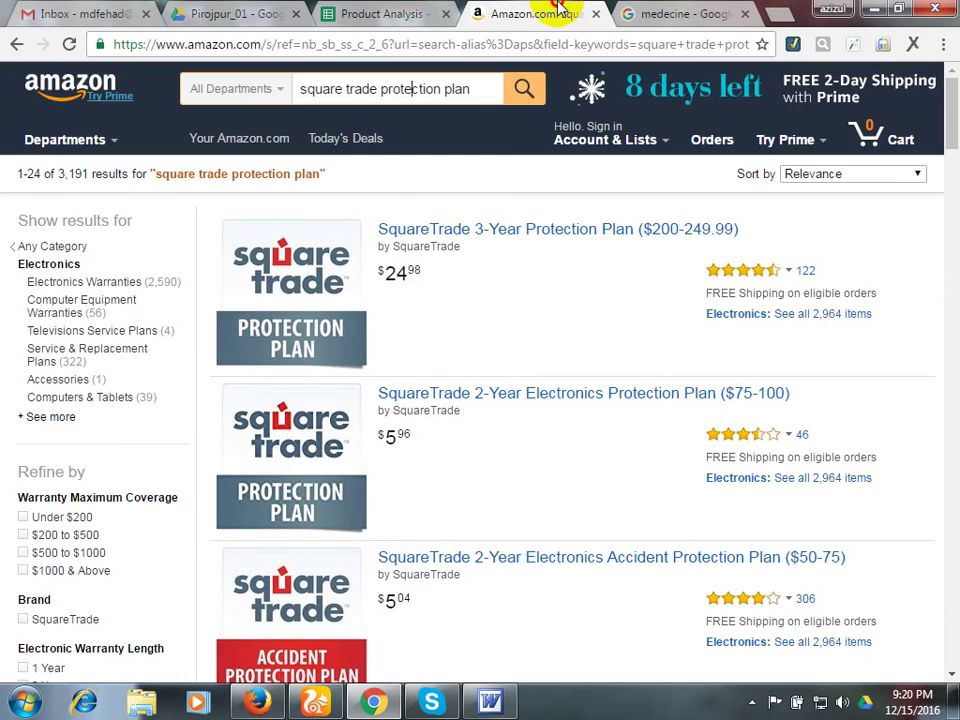
# Compare the Amazon results with the Google "medecine" page, and close the Google page.
pyautogui.click(633, 12)
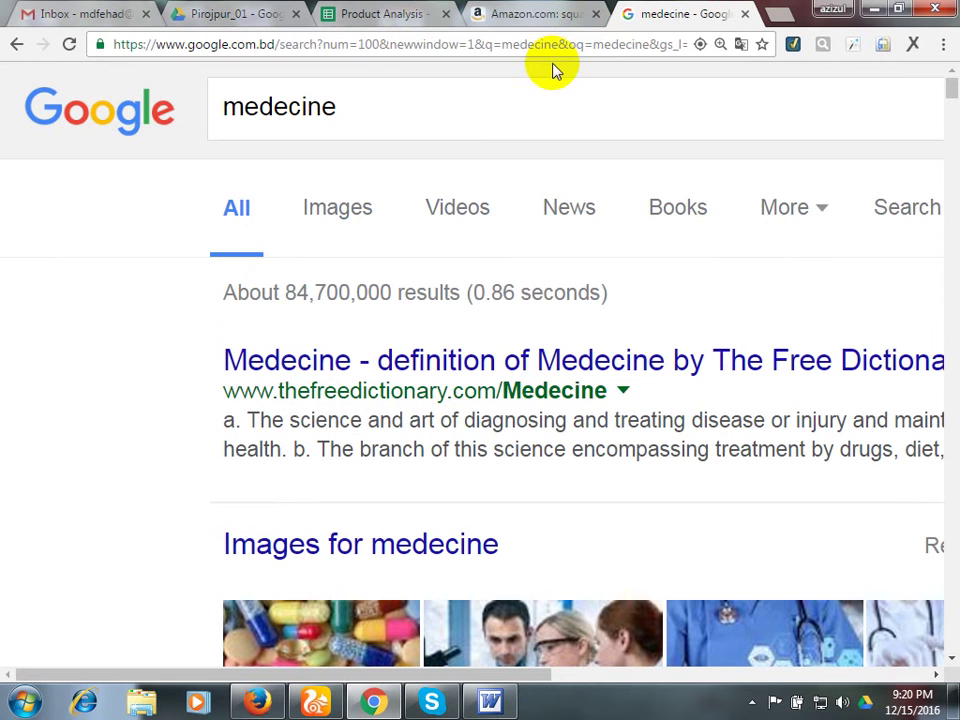
pyautogui.click(500, 12)
pyautogui.click(665, 10)
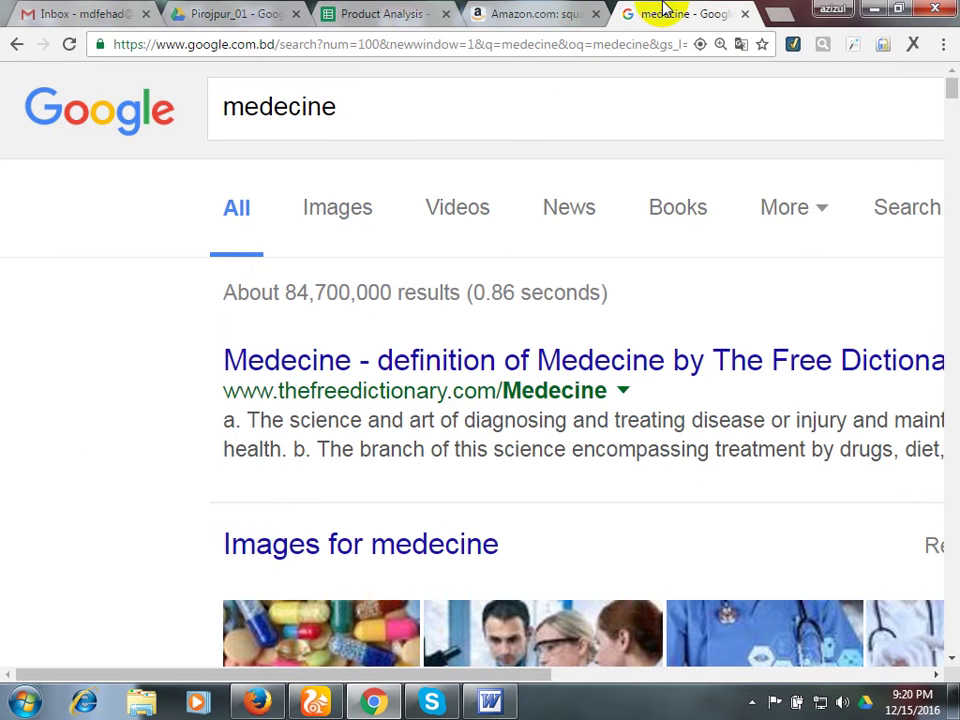
pyautogui.hotkey('ctrl', 'w')
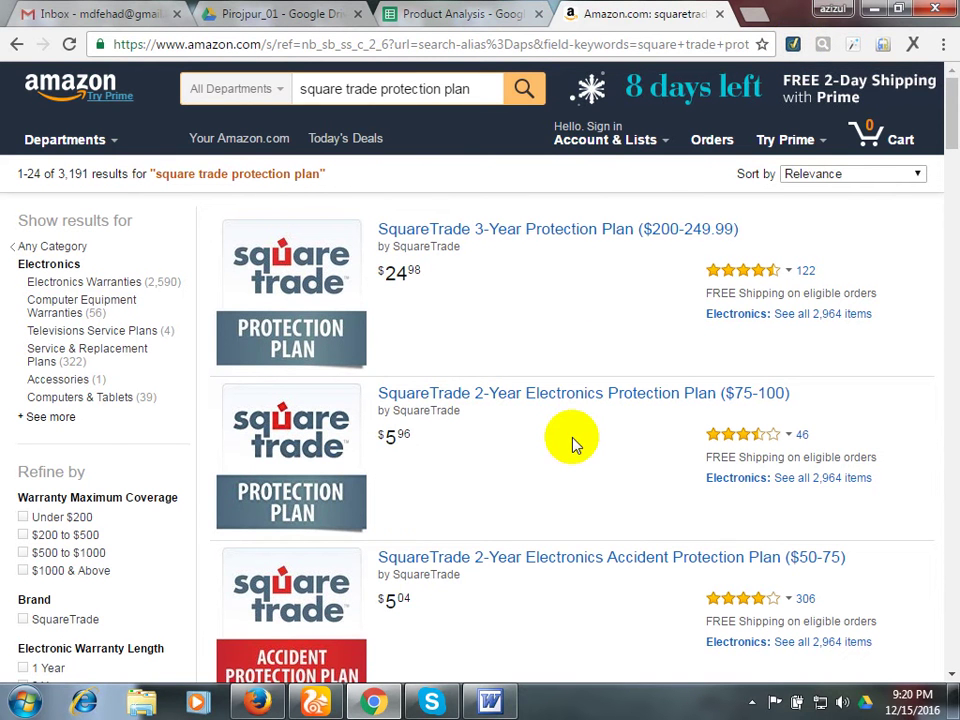
# Check more SquareTrade plan listings and the Product Analysis sheet, and minimize the browser to show the desktop.
pyautogui.scroll(-6, 590, 467)
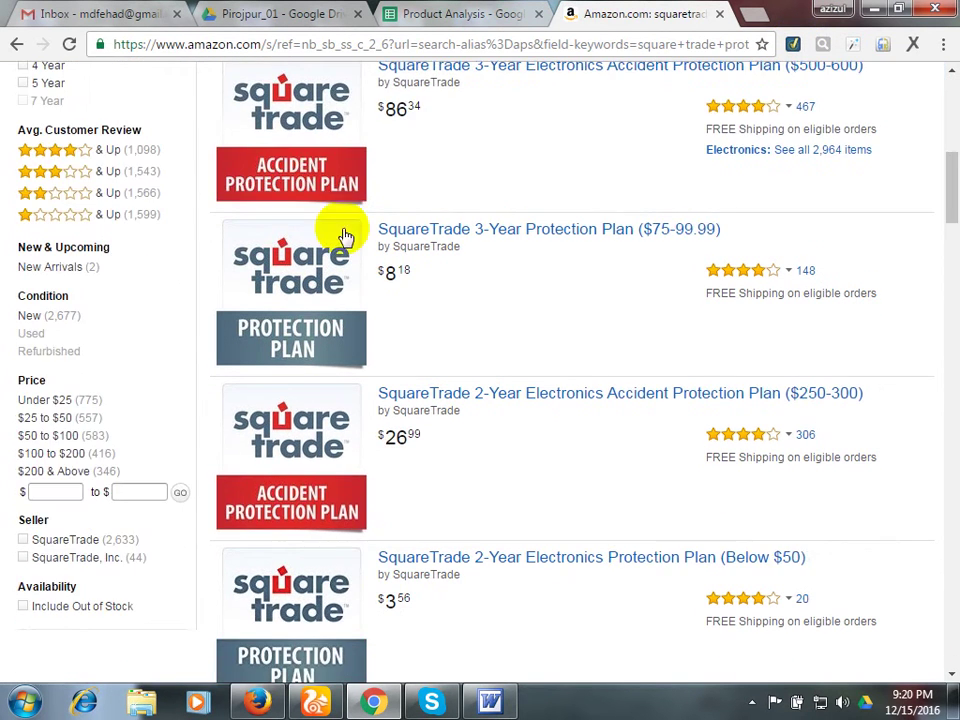
pyautogui.scroll(1, 343, 231)
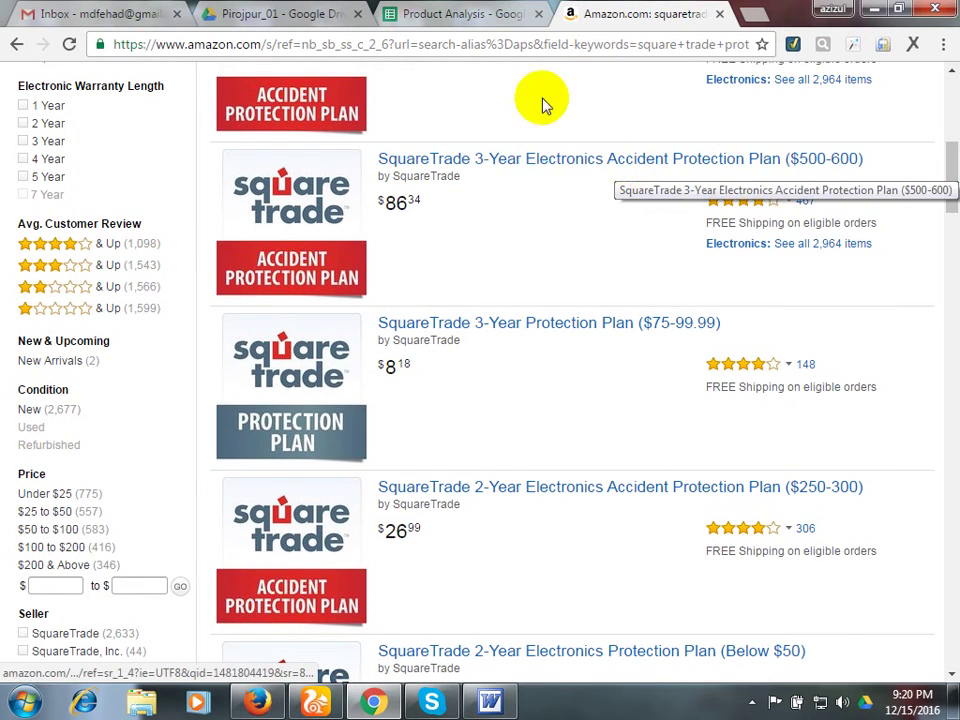
pyautogui.click(476, 12)
pyautogui.click(632, 12)
pyautogui.click(874, 12)
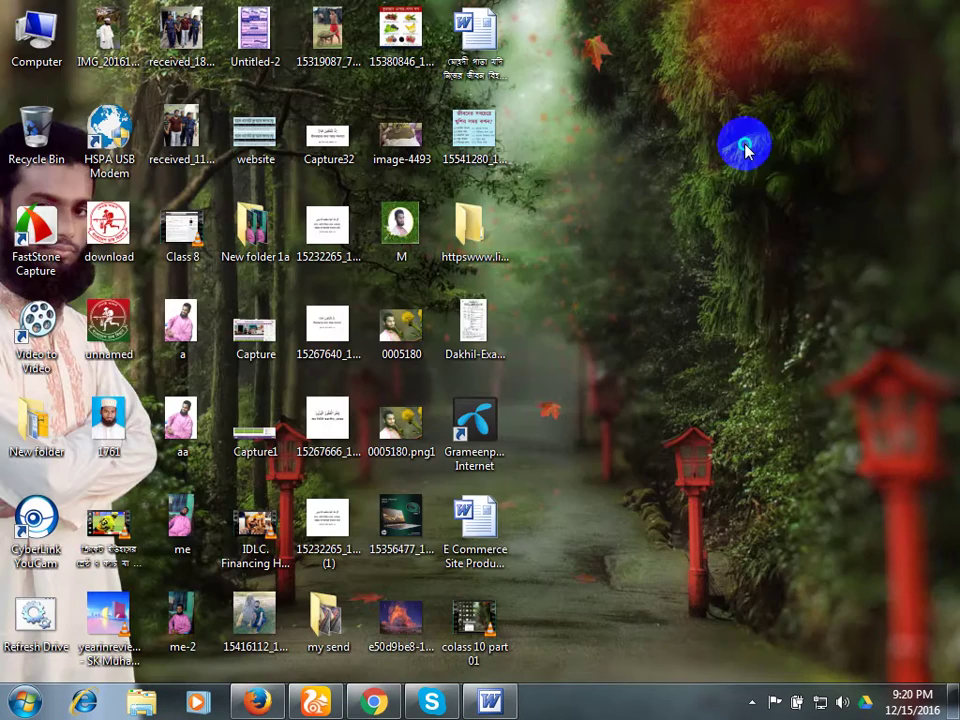
pyautogui.rightClick(745, 146)
pyautogui.click(771, 197)
pyautogui.rightClick(772, 196)
pyautogui.click(806, 248)
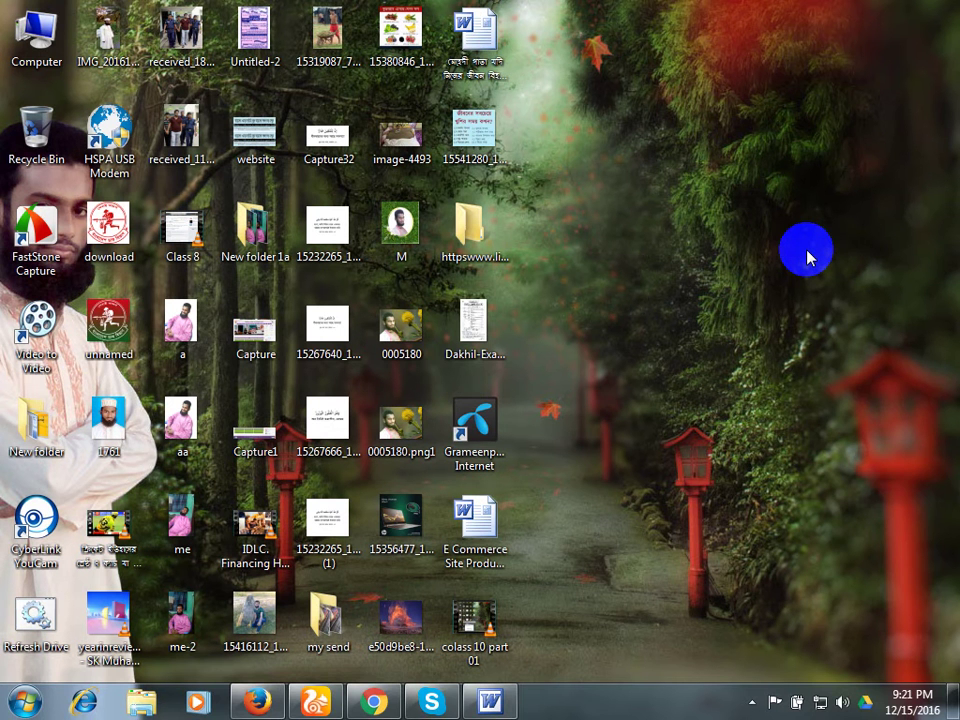
pyautogui.rightClick(810, 250)
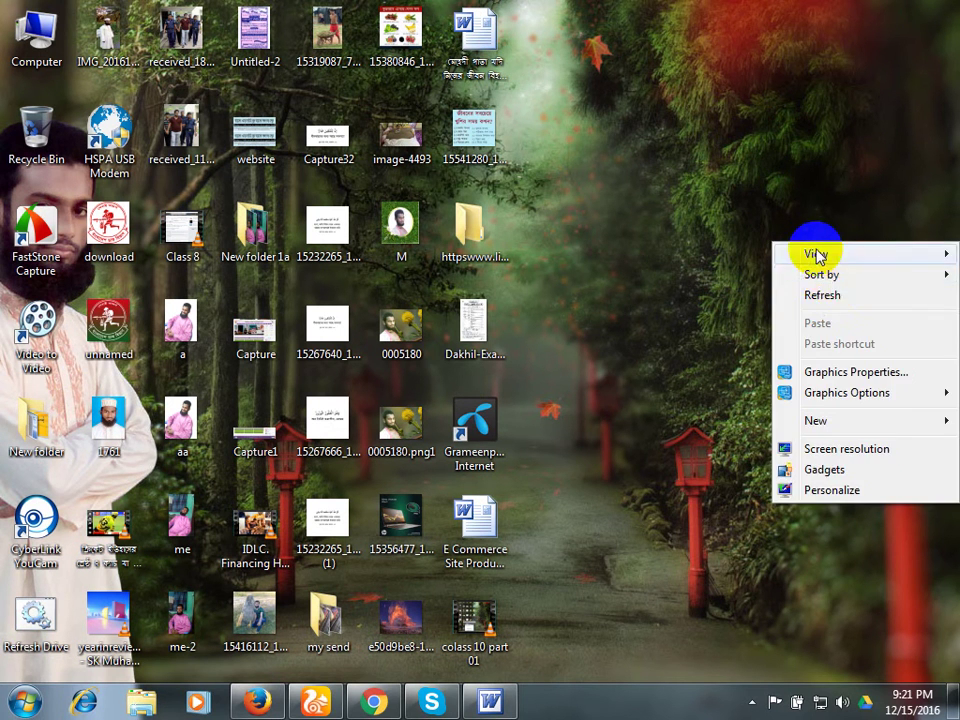
pyautogui.click(836, 296)
pyautogui.rightClick(669, 188)
pyautogui.click(716, 244)
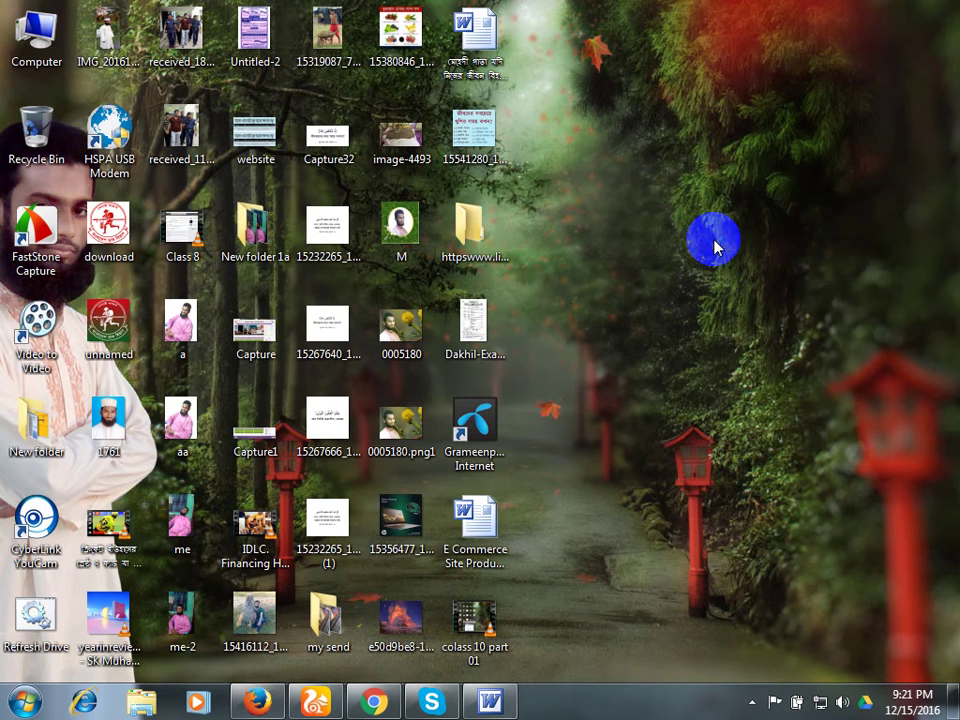
pyautogui.rightClick(714, 242)
pyautogui.click(765, 295)
pyautogui.rightClick(765, 295)
pyautogui.click(797, 346)
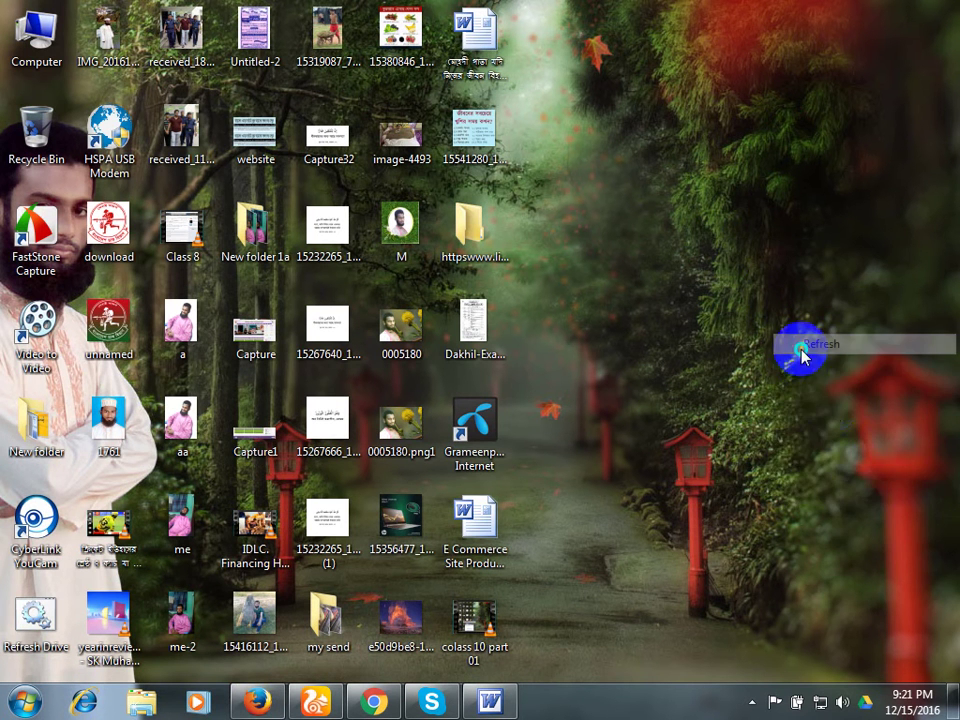
pyautogui.rightClick(797, 346)
pyautogui.click(836, 405)
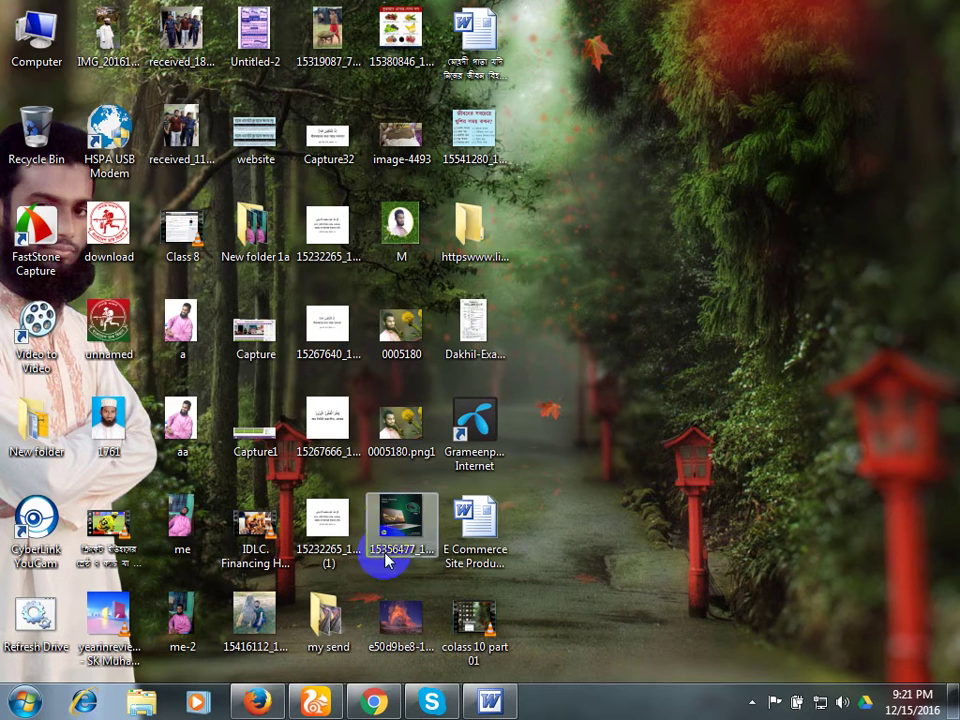
pyautogui.click(373, 702)
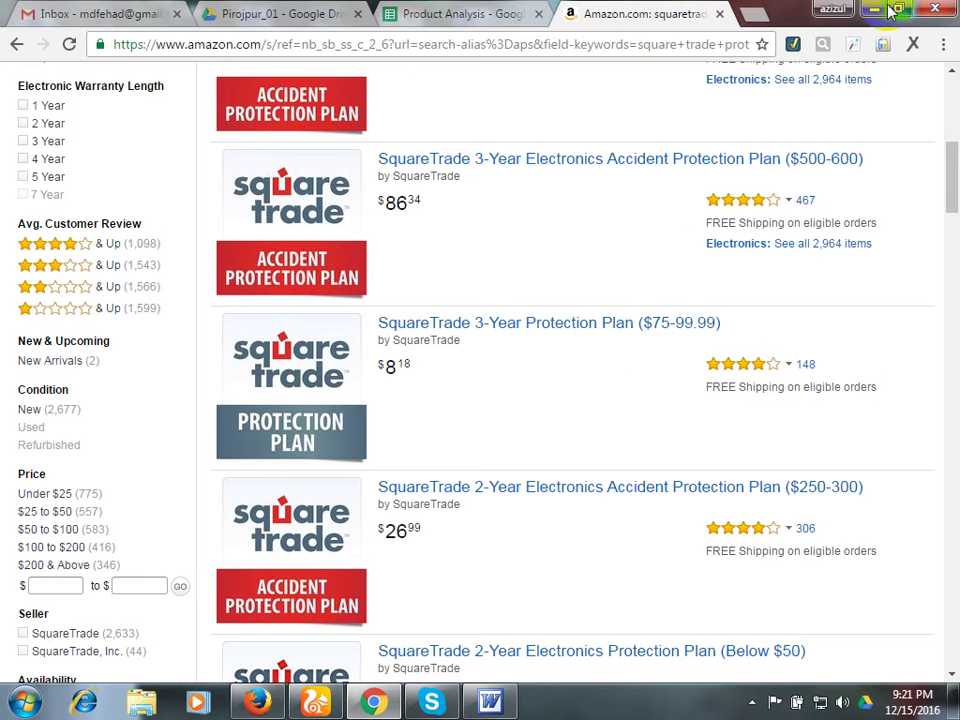
pyautogui.click(867, 20)
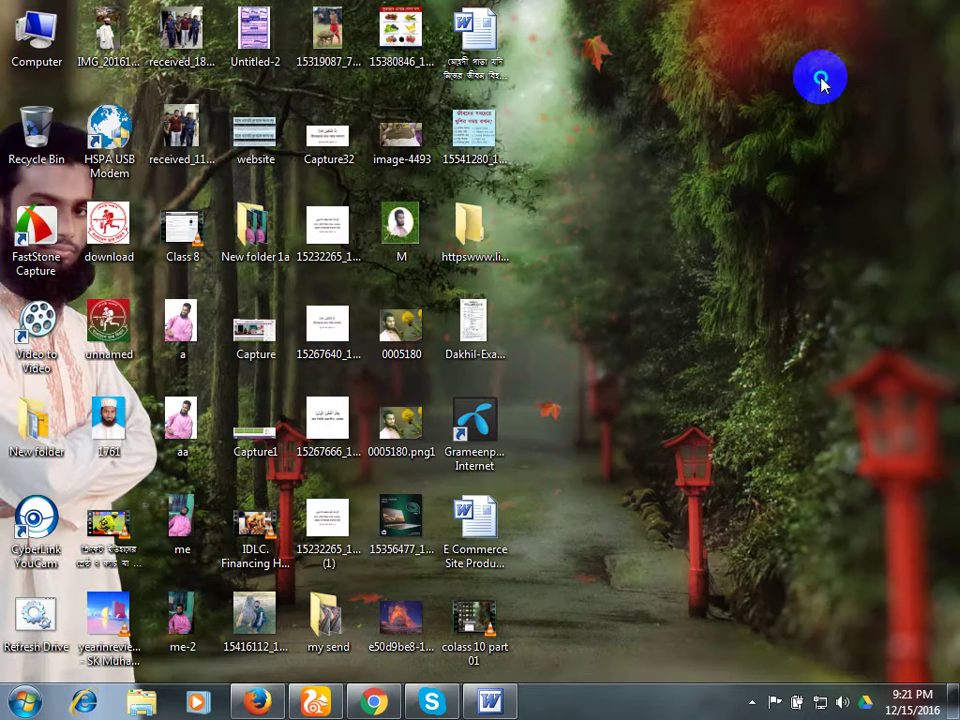
pyautogui.rightClick(821, 79)
pyautogui.click(857, 132)
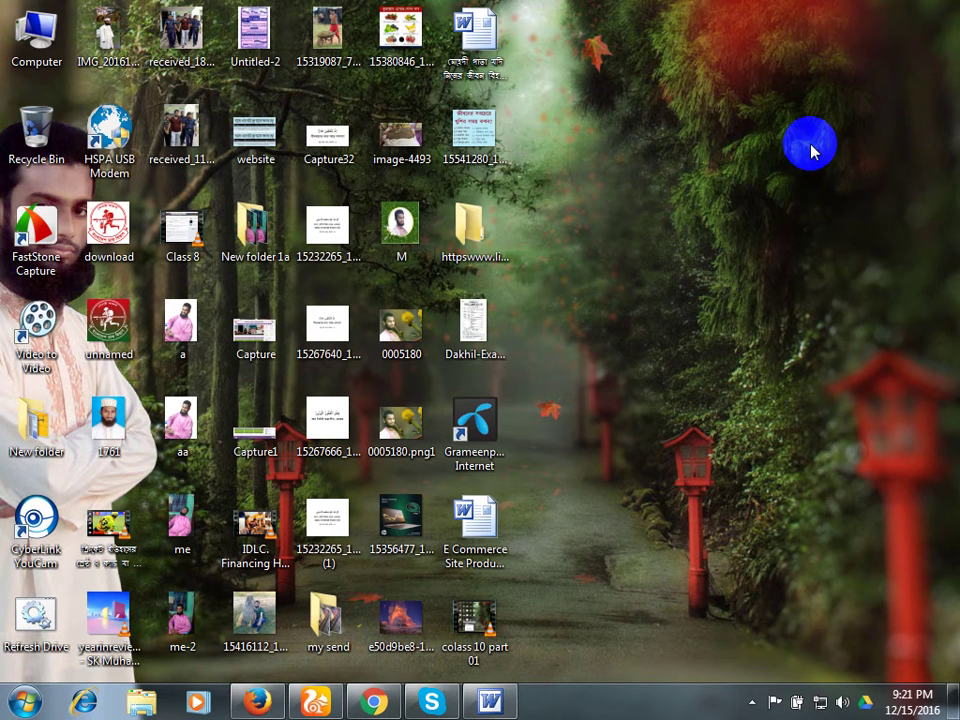
pyautogui.click(374, 702)
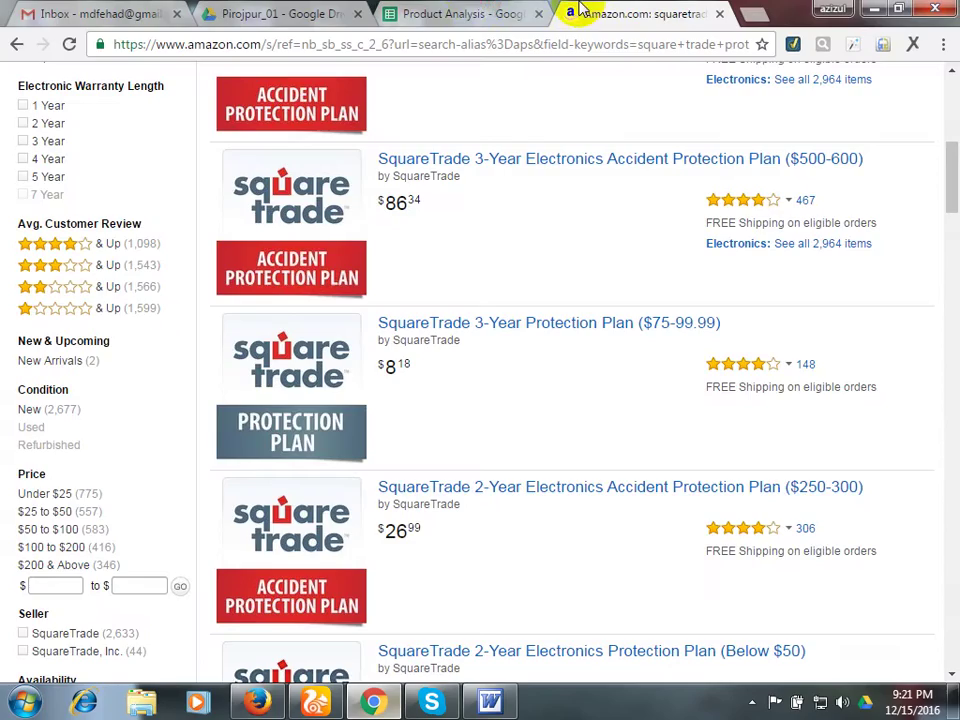
pyautogui.click(558, 10)
pyautogui.click(560, 12)
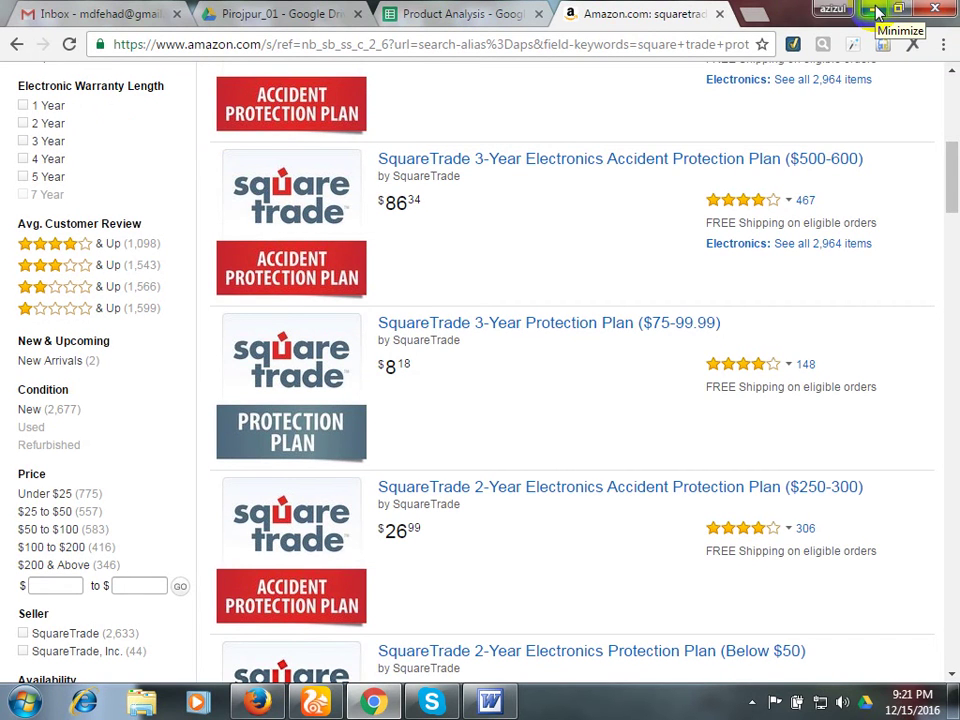
pyautogui.click(876, 10)
pyautogui.rightClick(680, 123)
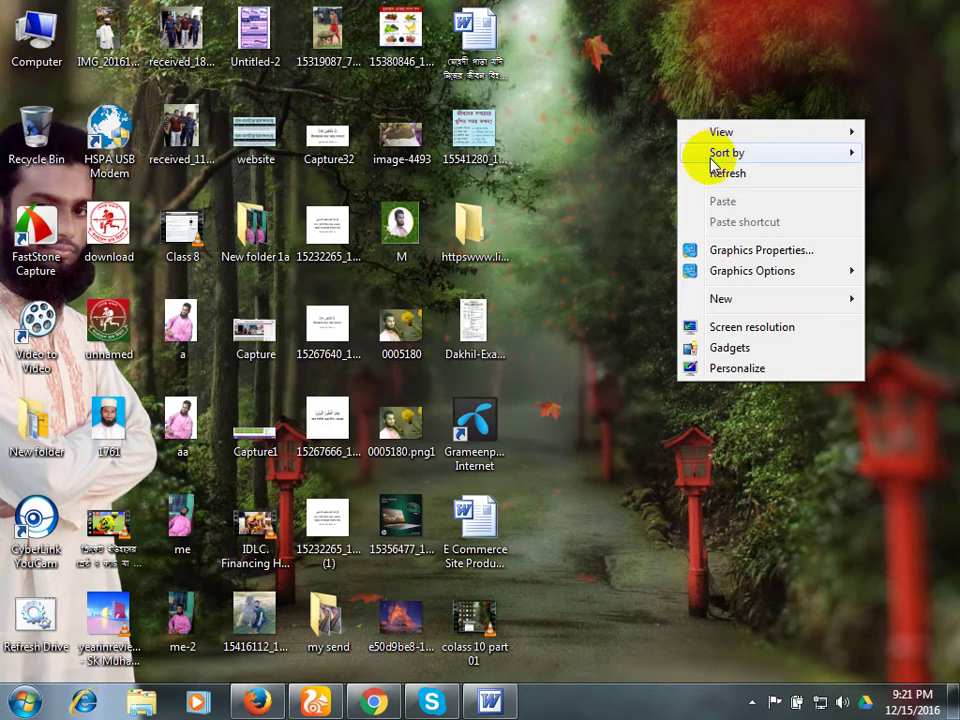
pyautogui.click(716, 176)
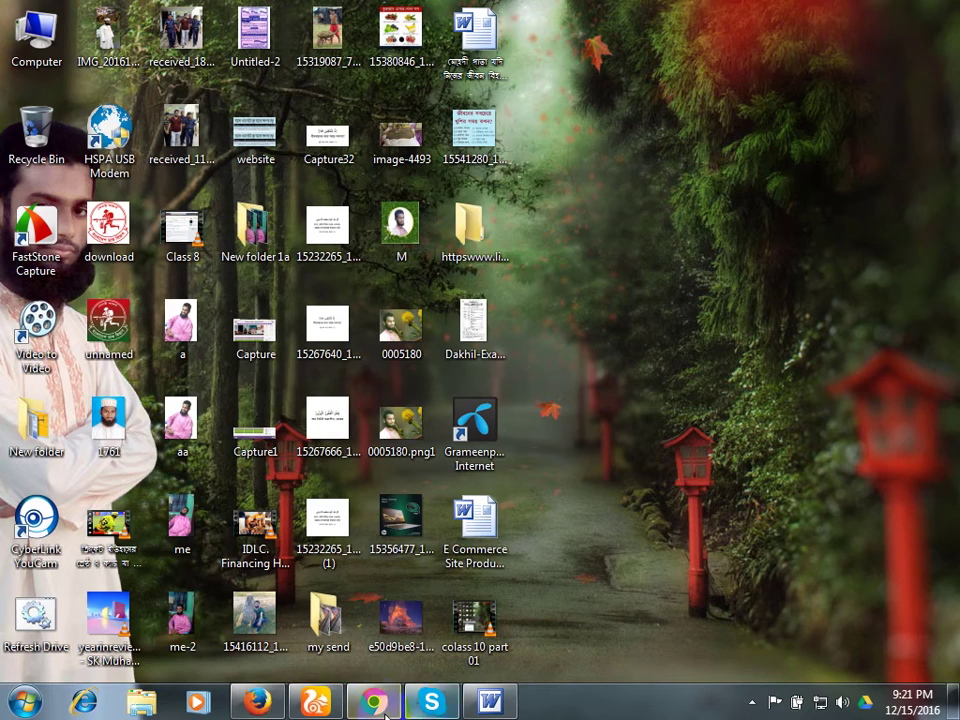
# Switch back to the browser and enlarge the SquareTrade results on Amazon for a closer look at the listings.
pyautogui.click(375, 703)
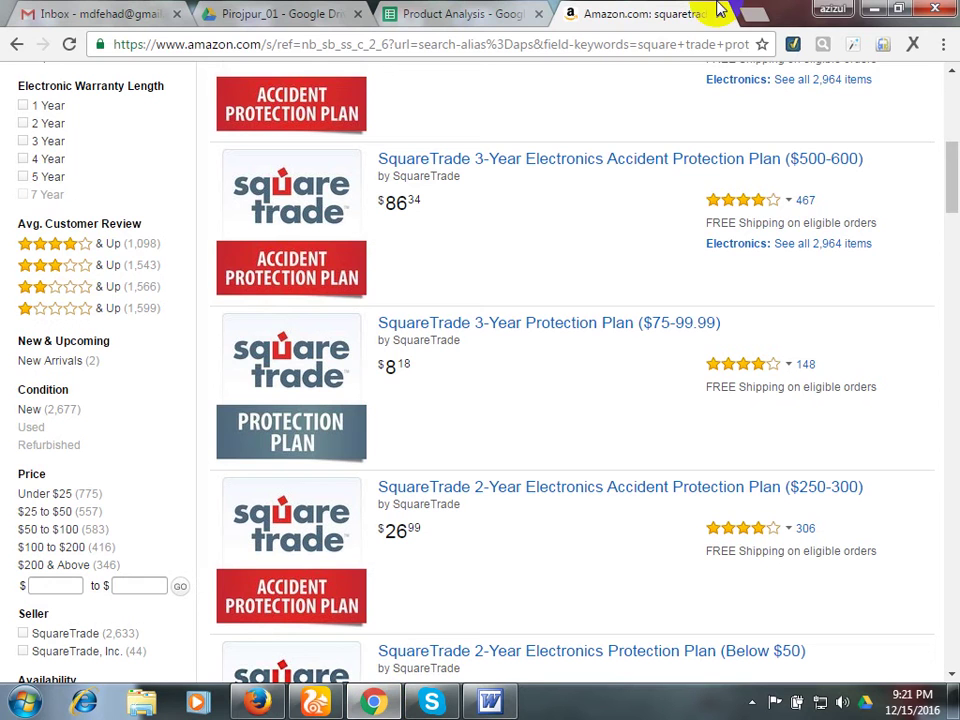
pyautogui.click(452, 14)
pyautogui.click(612, 14)
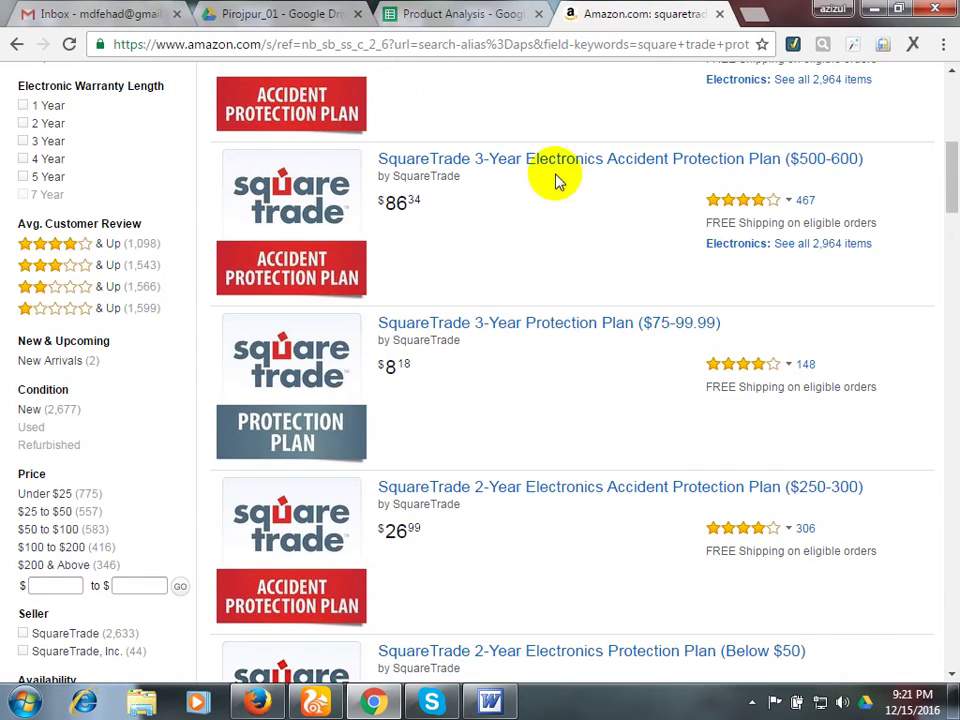
pyautogui.hotkey('ctrl', '+')
pyautogui.hotkey('ctrl', '+')
pyautogui.hotkey('ctrl', '+')
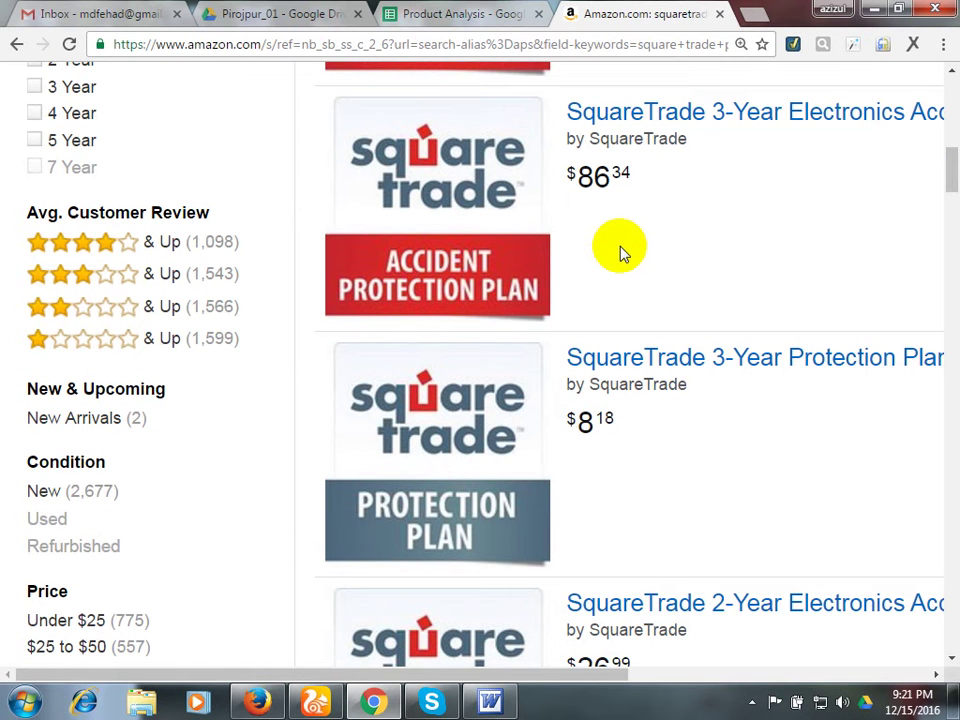
pyautogui.click(620, 253)
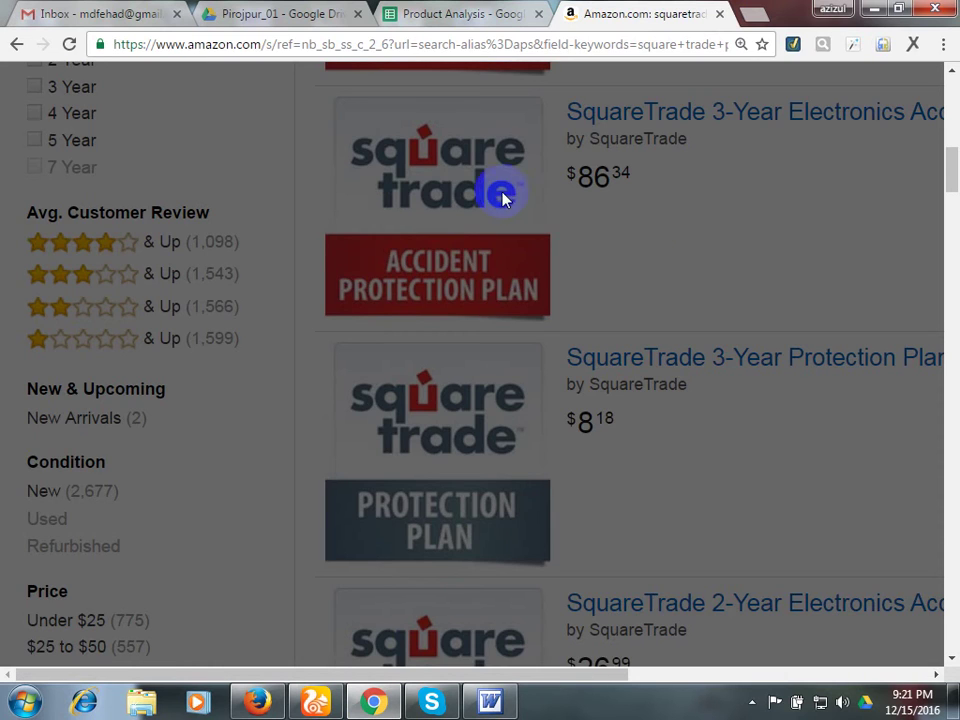
# Reduce the Amazon page zoom to 110% and clear the text in the Amazon search box.
pyautogui.hotkey('ctrl', '-')
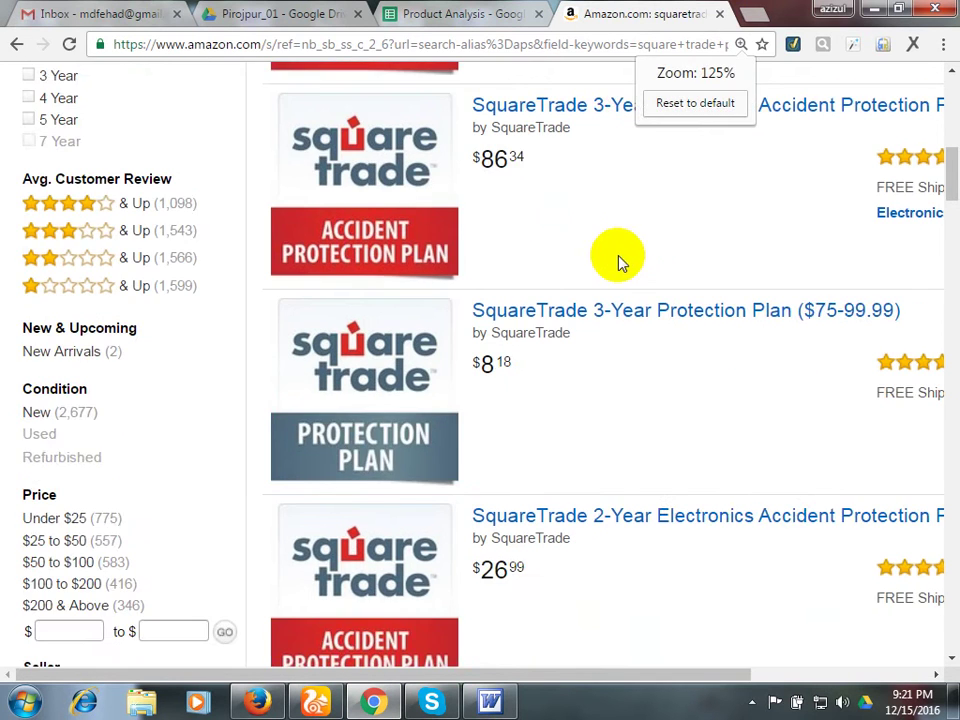
pyautogui.scroll(10, 617, 261)
pyautogui.hotkey('ctrl', '-')
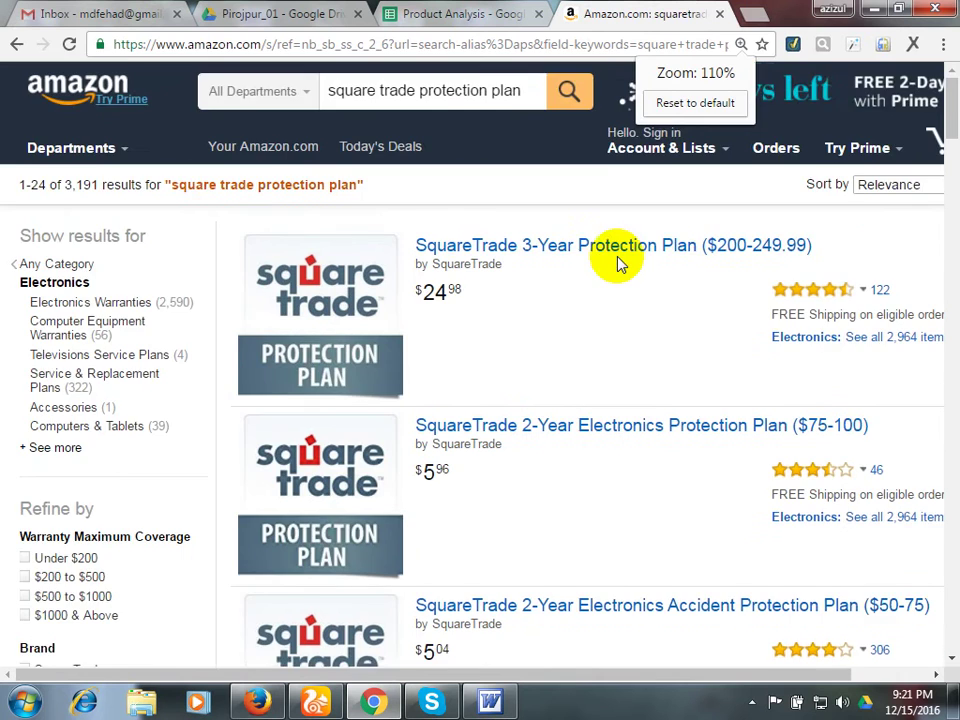
pyautogui.scroll(-8, 617, 262)
pyautogui.scroll(8, 598, 258)
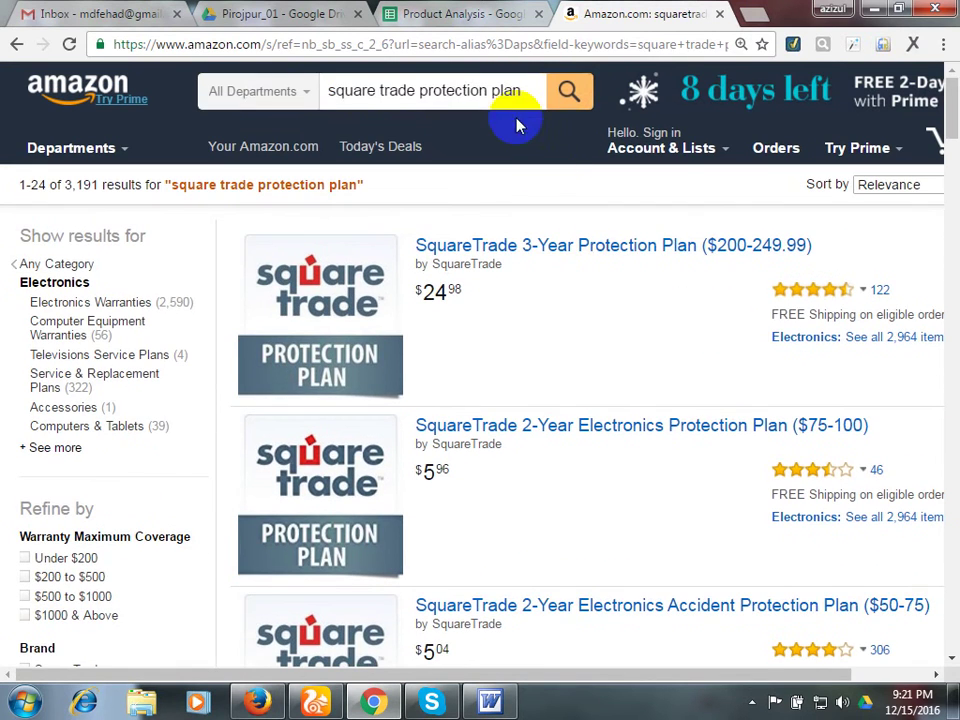
pyautogui.tripleClick(516, 98)
pyautogui.press('BackSpace')
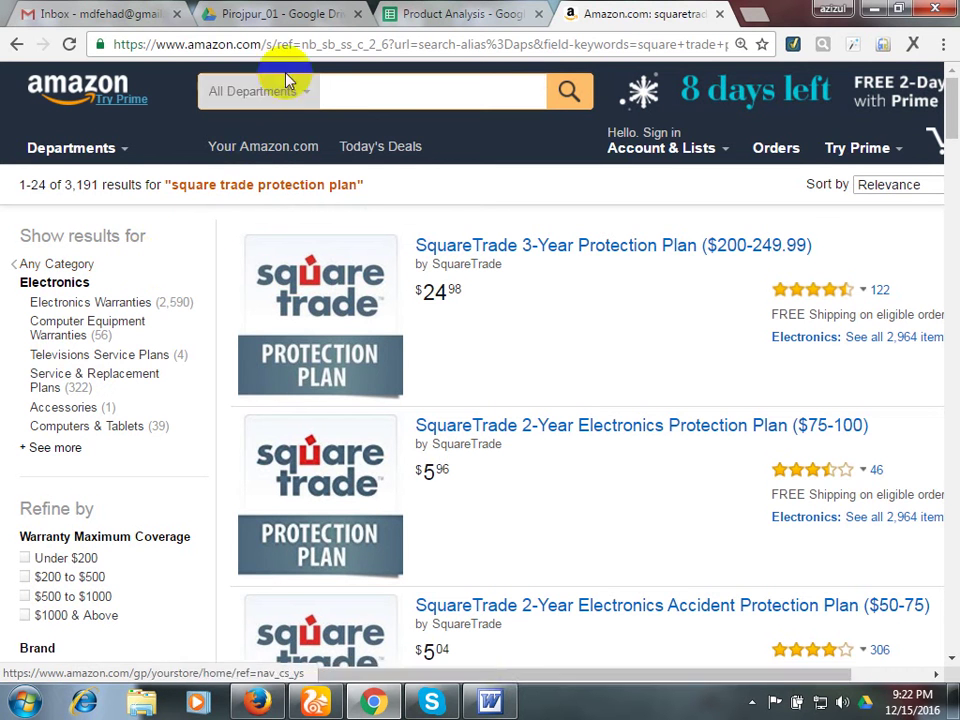
# Review the Product Analysis sheet alongside the Amazon results page.
pyautogui.click(460, 14)
pyautogui.click(621, 13)
pyautogui.click(760, 16)
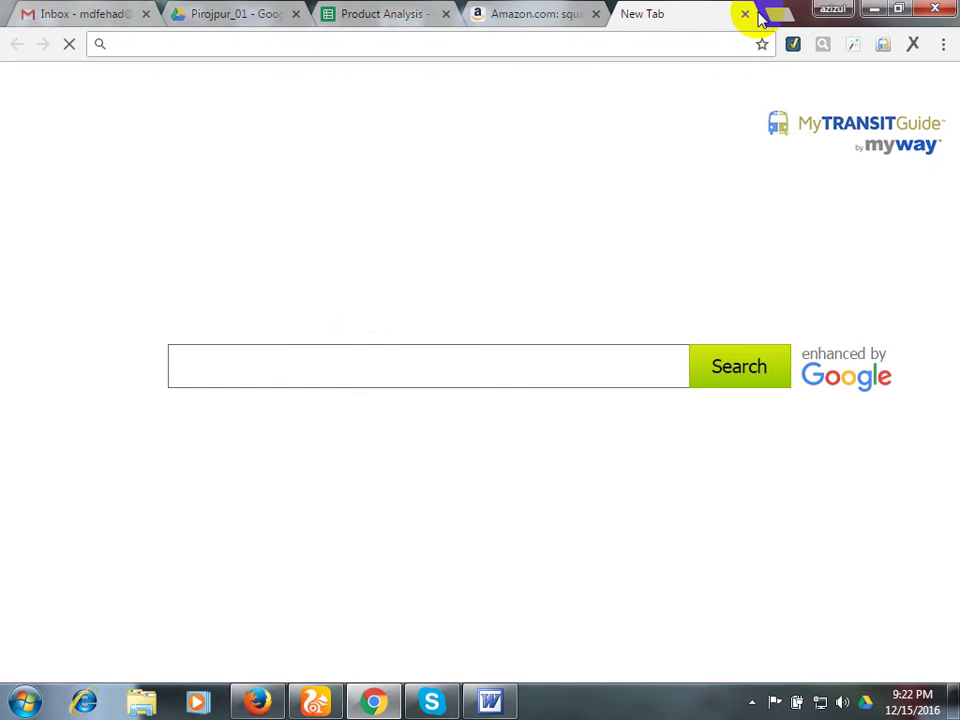
pyautogui.hotkey('ctrl', 'w')
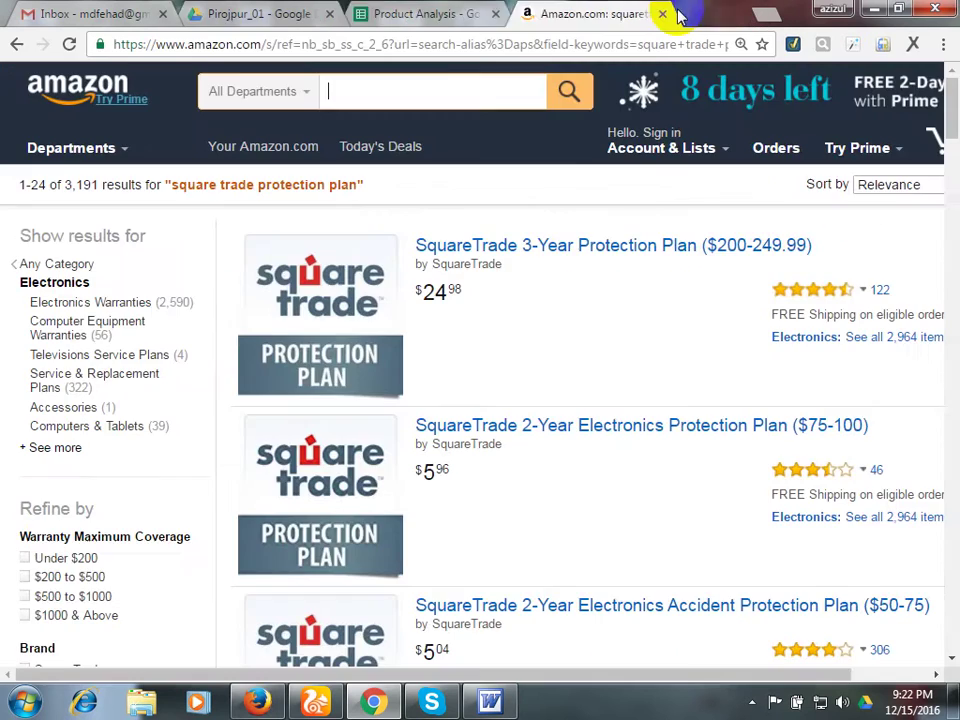
pyautogui.hotkey('ctrl', 'shift', 'Tab')
pyautogui.hotkey('ctrl', 'Tab')
pyautogui.hotkey('ctrl', 'shift', 'Tab')
pyautogui.hotkey('ctrl', 'Tab')
pyautogui.click(499, 12)
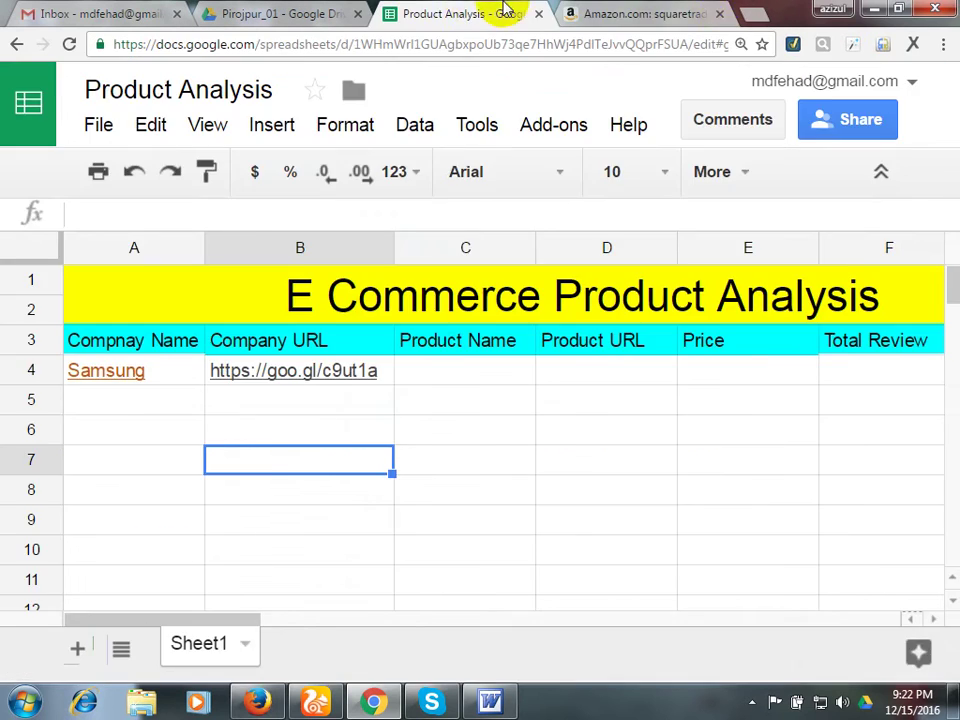
pyautogui.click(700, 12)
pyautogui.click(357, 99)
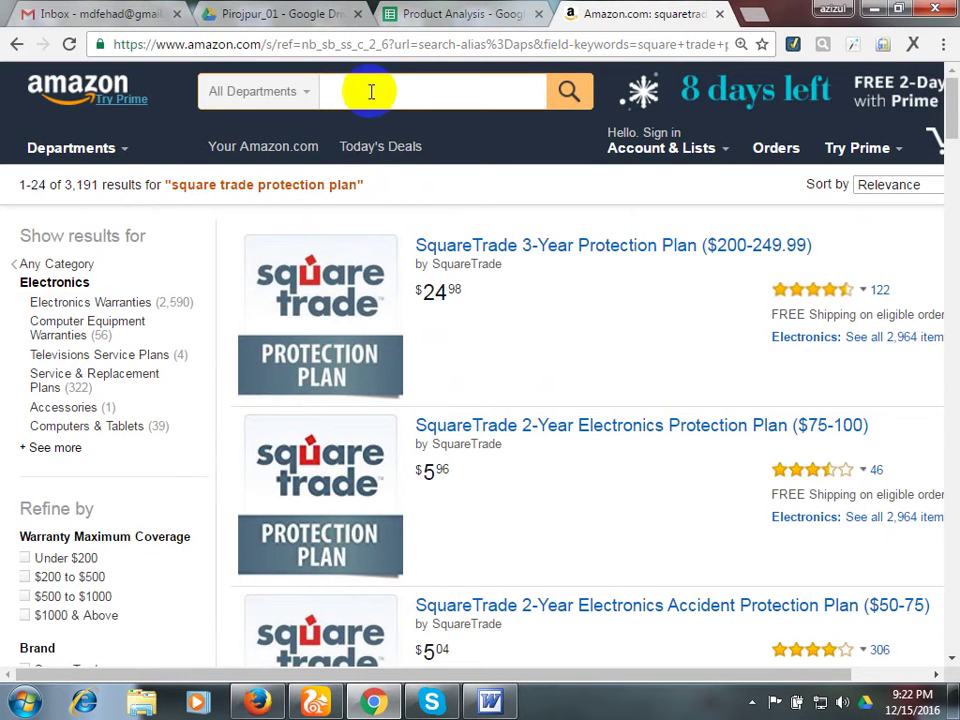
pyautogui.click(456, 12)
pyautogui.click(574, 10)
pyautogui.hotkey('ctrl', 'shift', 'Tab')
pyautogui.click(594, 10)
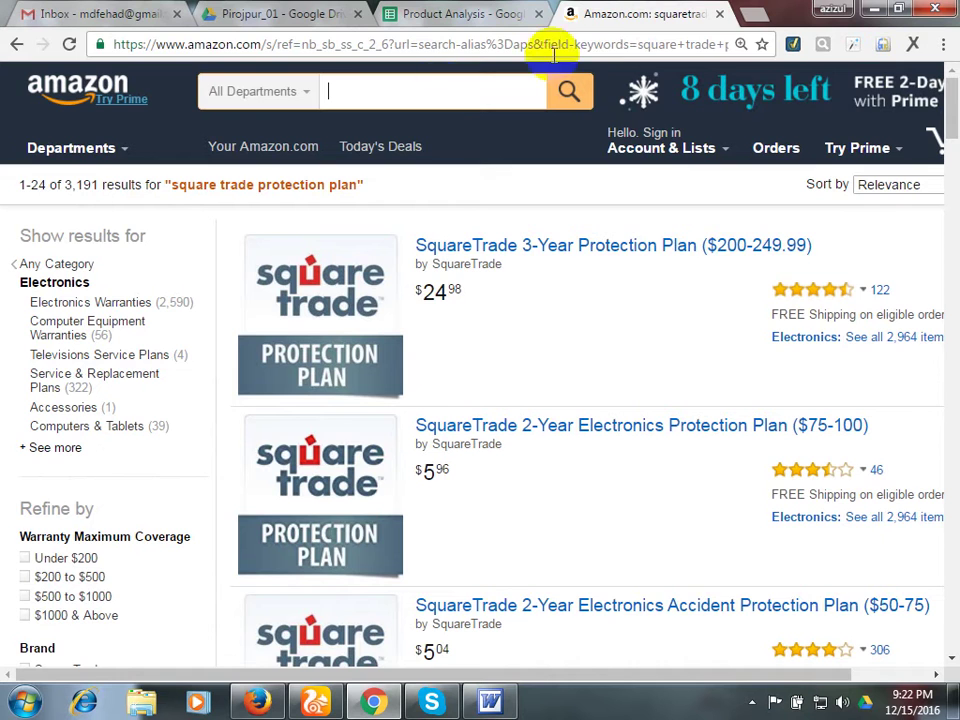
# Search the web for "daraz.com,bd" in a new browser tab.
pyautogui.click(753, 14)
pyautogui.click(604, 10)
pyautogui.click(655, 12)
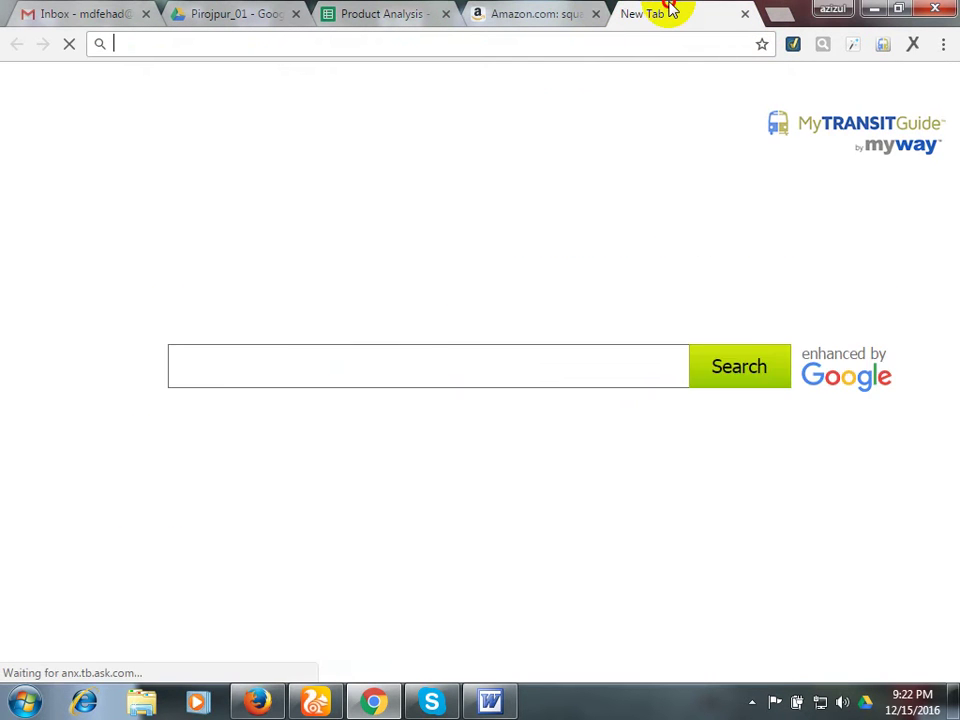
pyautogui.write('dara')
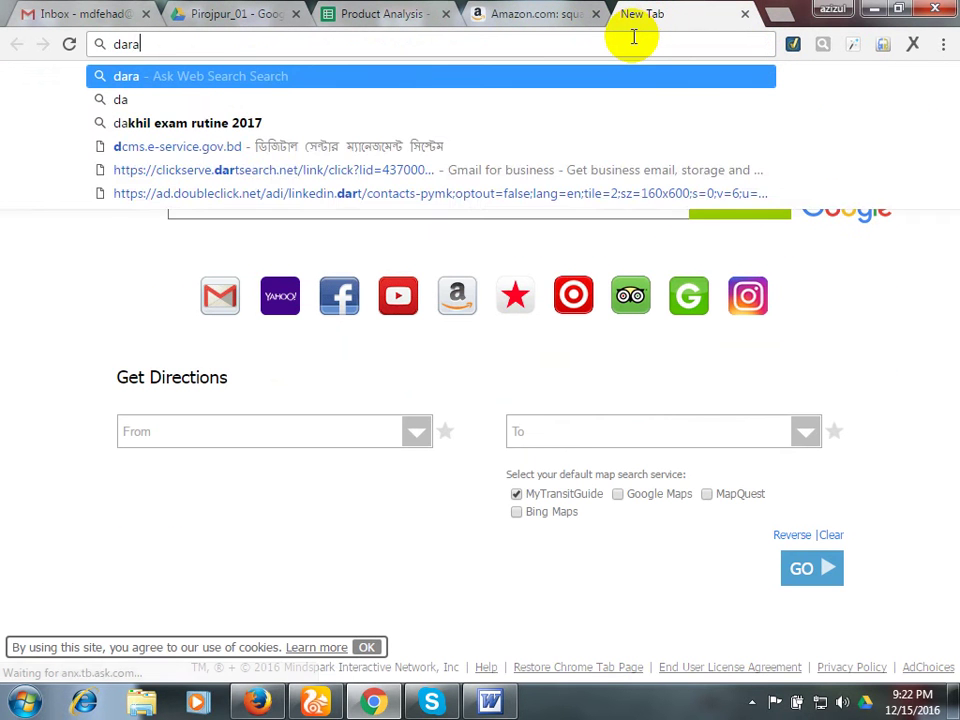
pyautogui.write('z.')
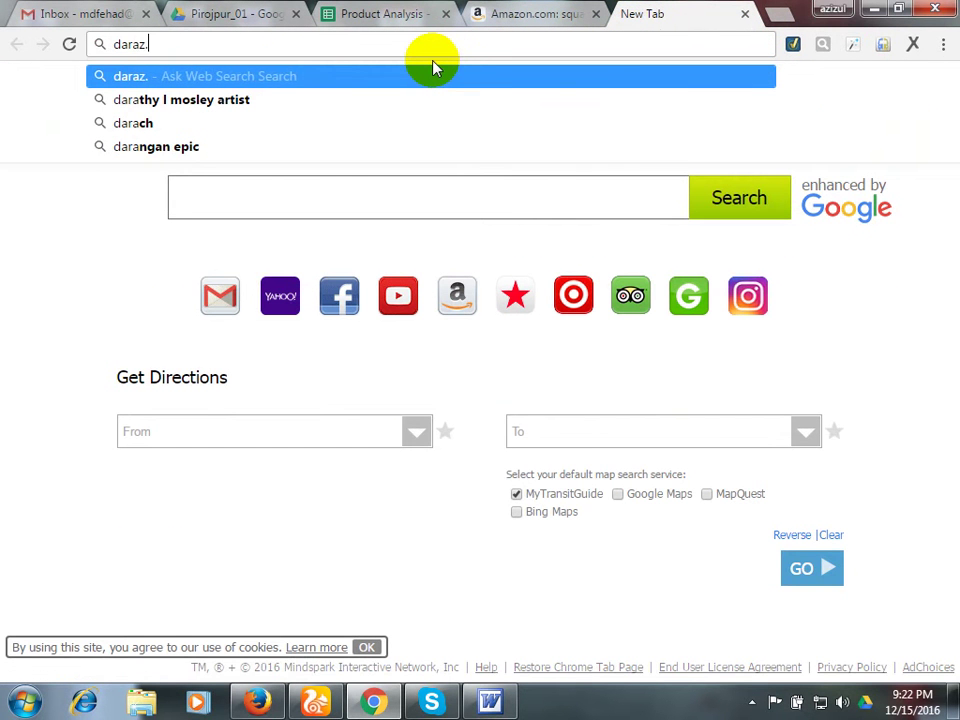
pyautogui.write('com.bd')
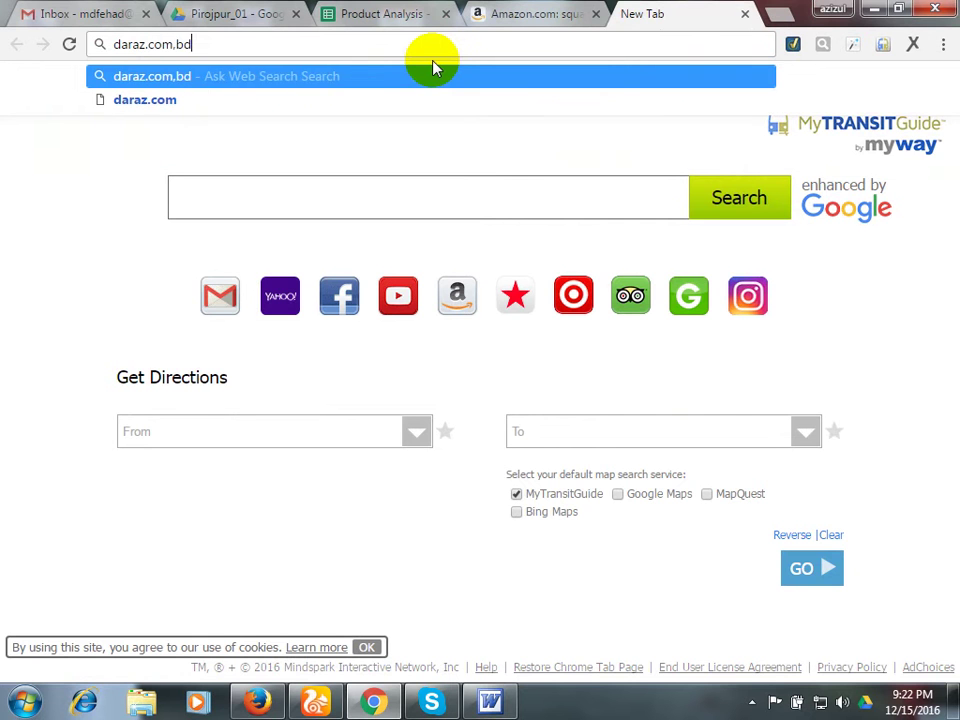
pyautogui.press('Return')
pyautogui.click(480, 12)
pyautogui.click(640, 12)
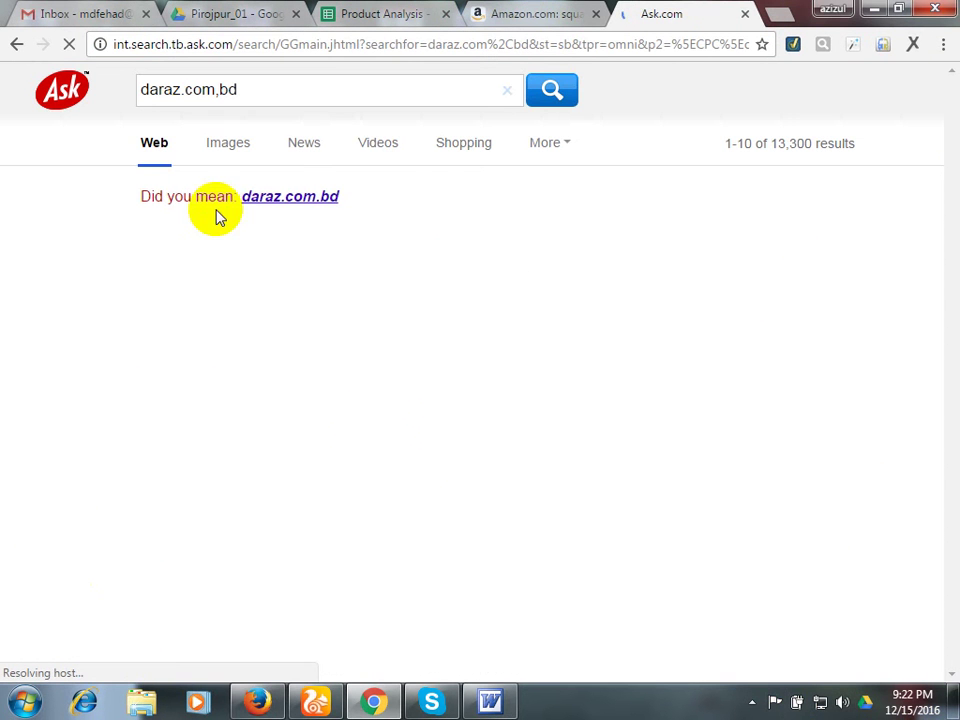
# Accept the suggested spelling "daraz.com.bd" and open the Daraz website from the web results.
pyautogui.click(271, 200)
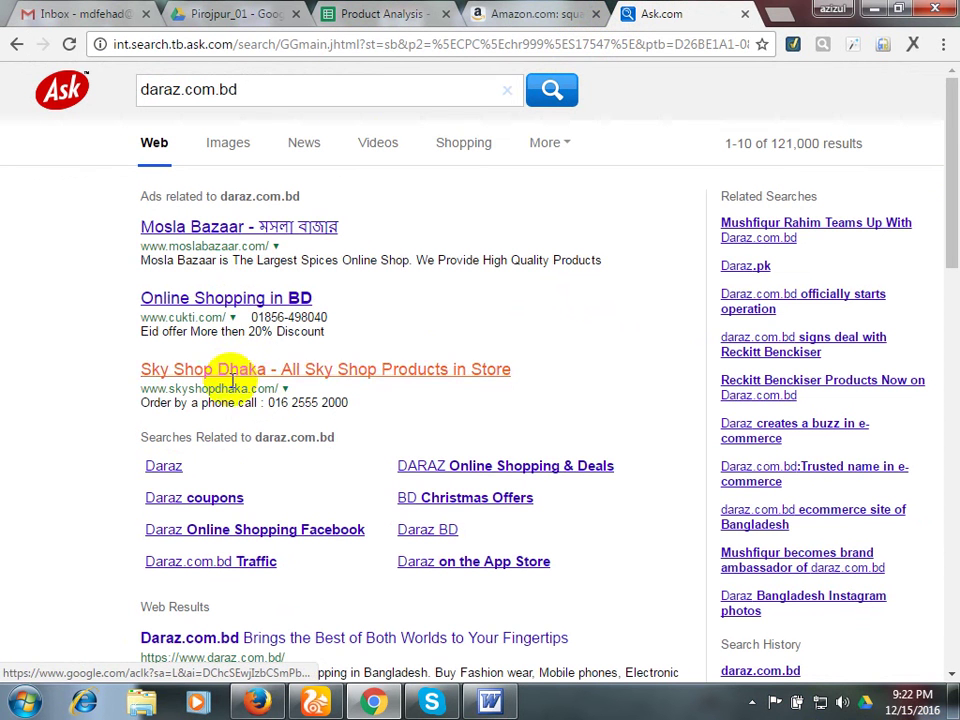
pyautogui.scroll(-2, 225, 480)
pyautogui.click(277, 453)
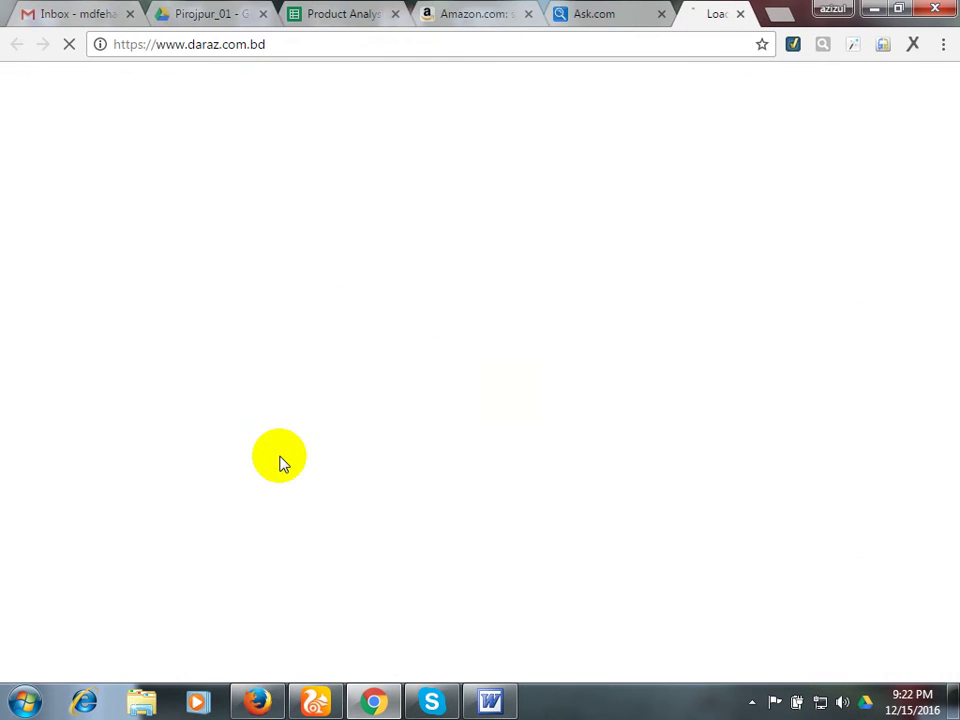
# Close the Ask.com results page and return to the Daraz homepage after a look at the Amazon page.
pyautogui.click(583, 11)
pyautogui.middleClick(581, 11)
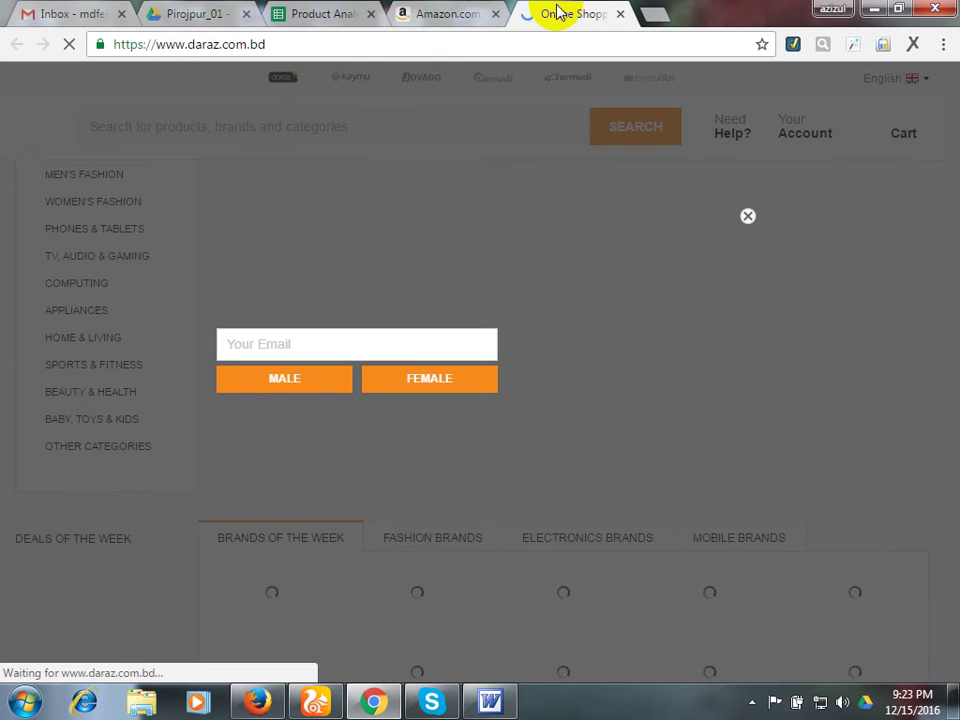
pyautogui.hotkey('ctrl', 'shift', 'Tab')
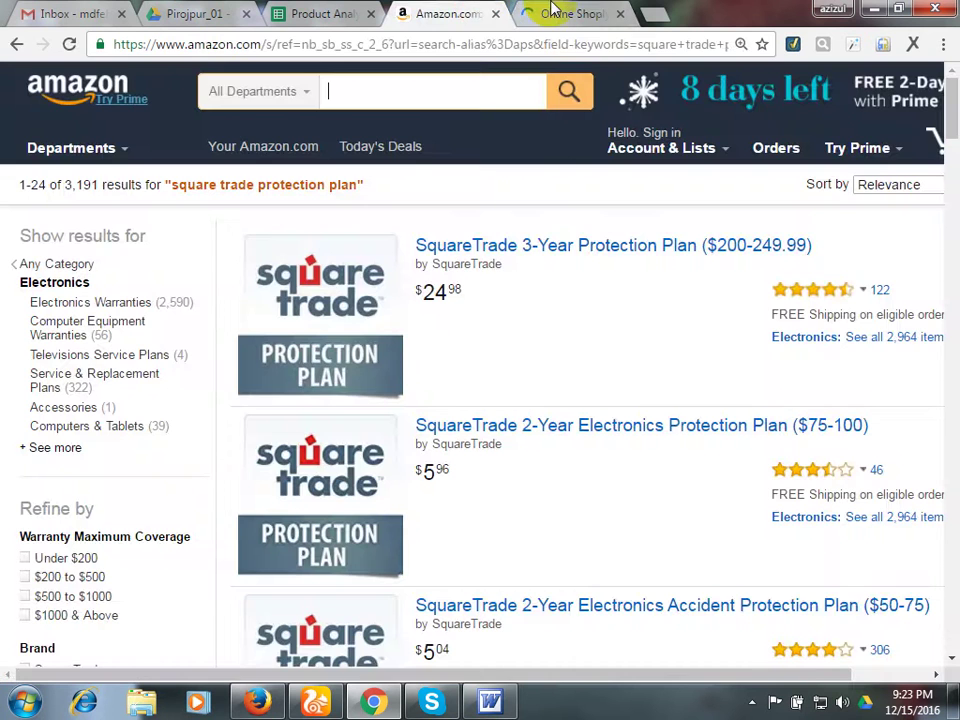
pyautogui.click(553, 8)
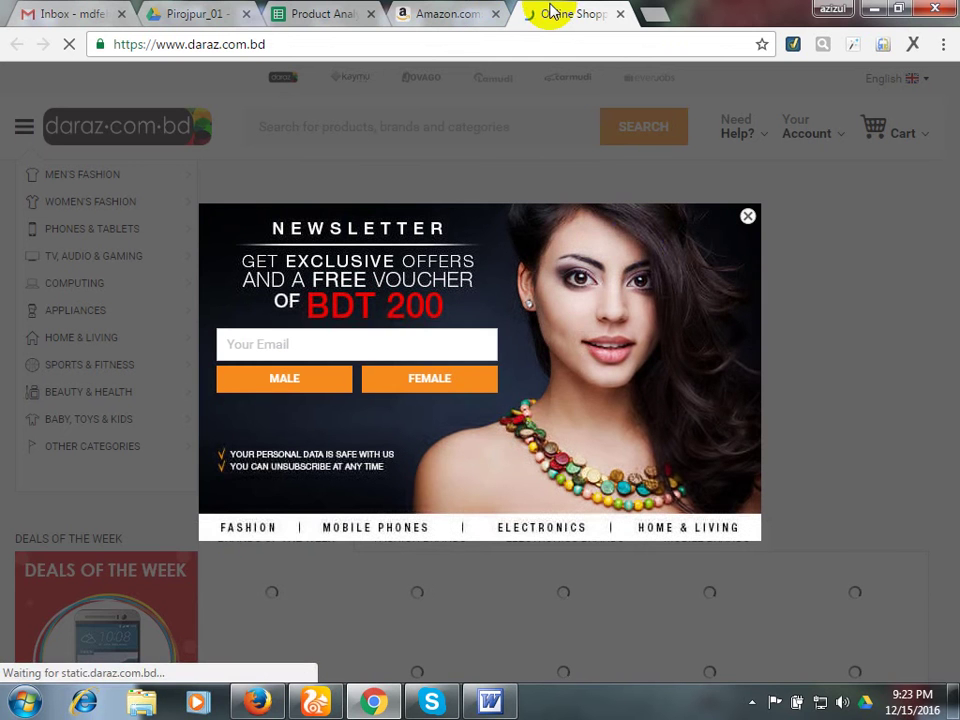
# Search Daraz for "walton" and dismiss the newsletter pop-ups on the homepage and the results page.
pyautogui.click(745, 216)
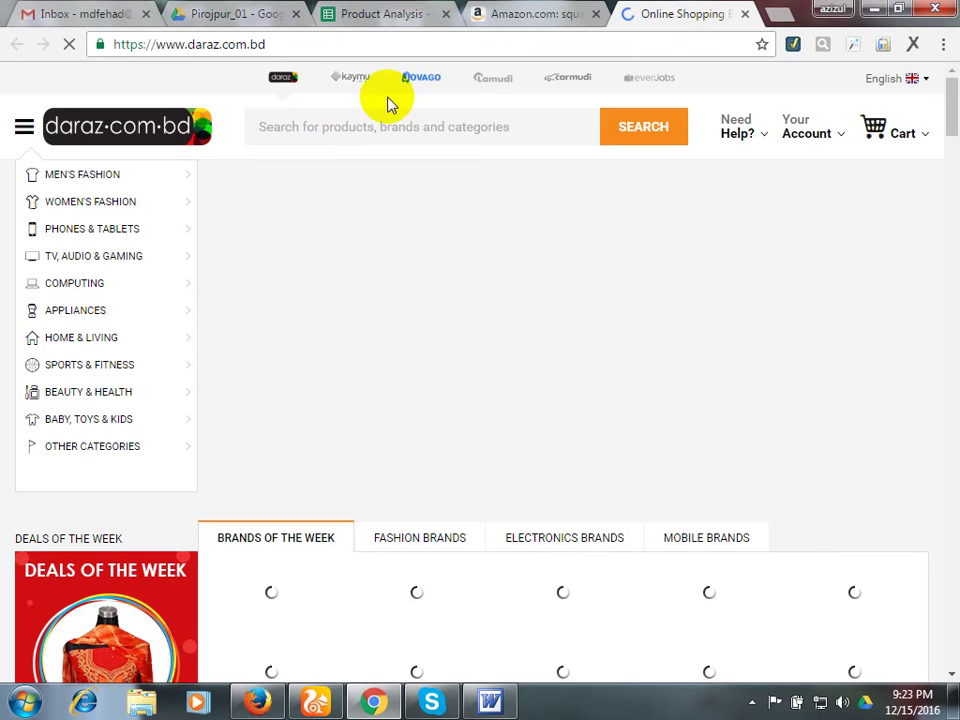
pyautogui.click(340, 132)
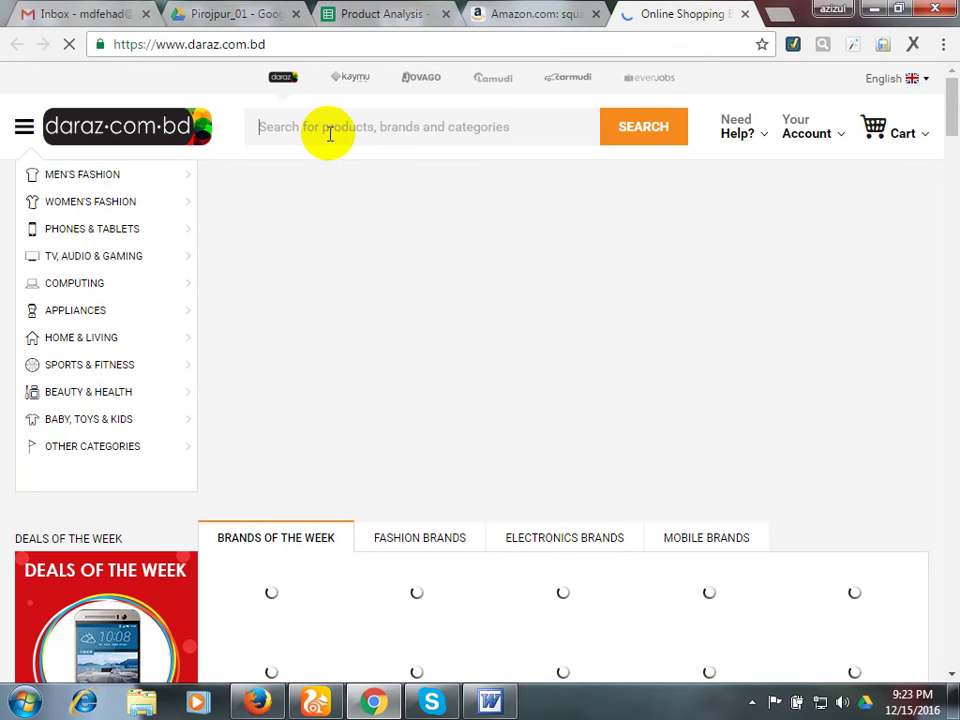
pyautogui.write('walton')
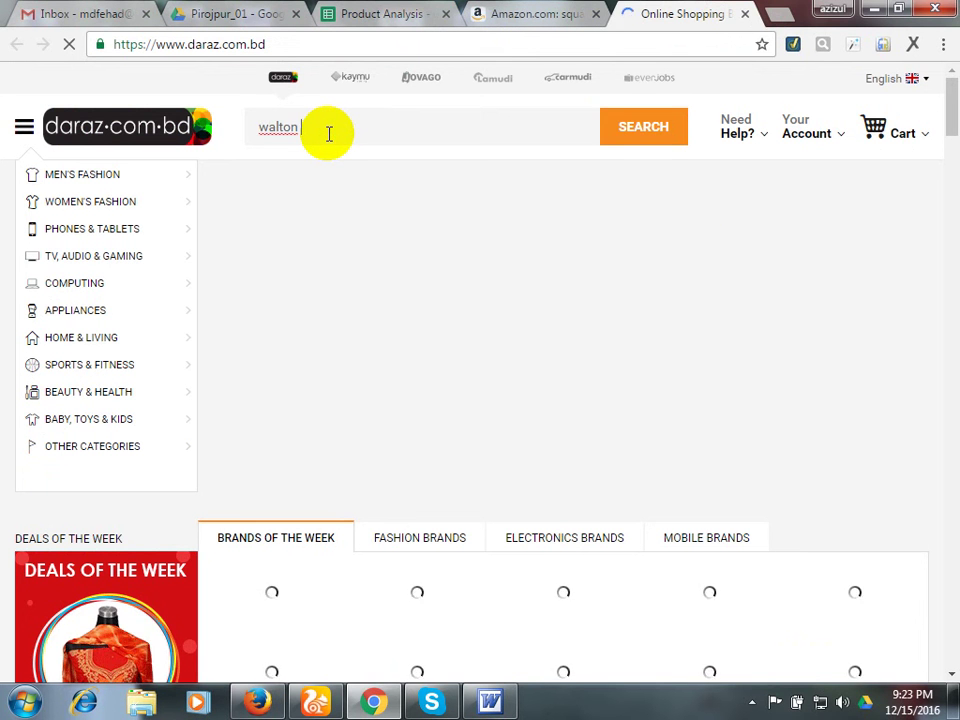
pyautogui.press('Return')
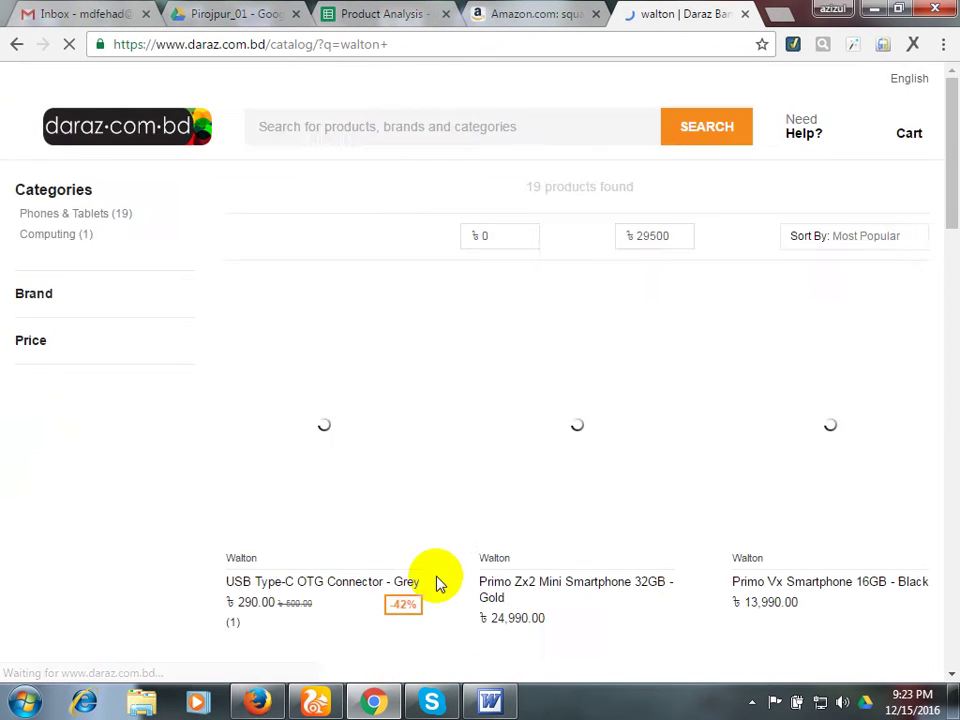
pyautogui.scroll(-2, 440, 583)
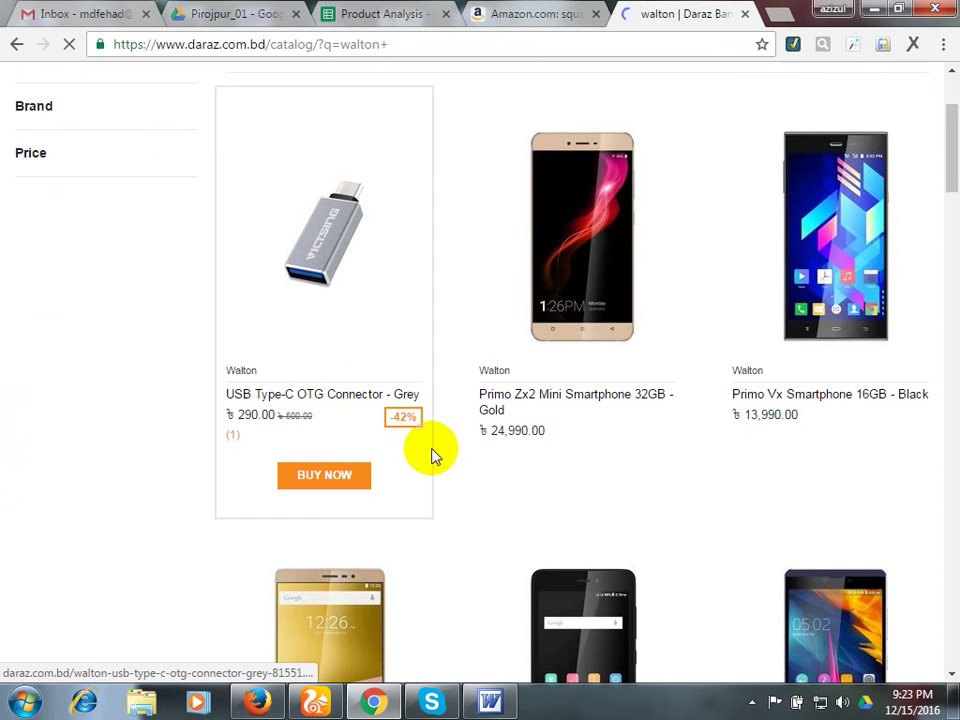
pyautogui.scroll(2, 480, 440)
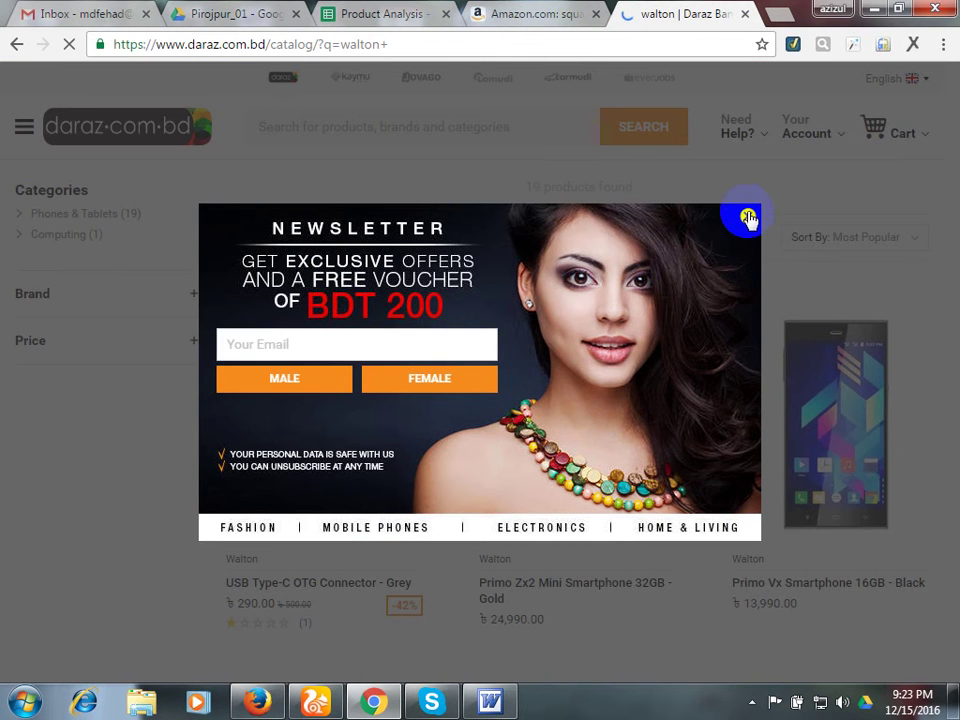
pyautogui.click(748, 218)
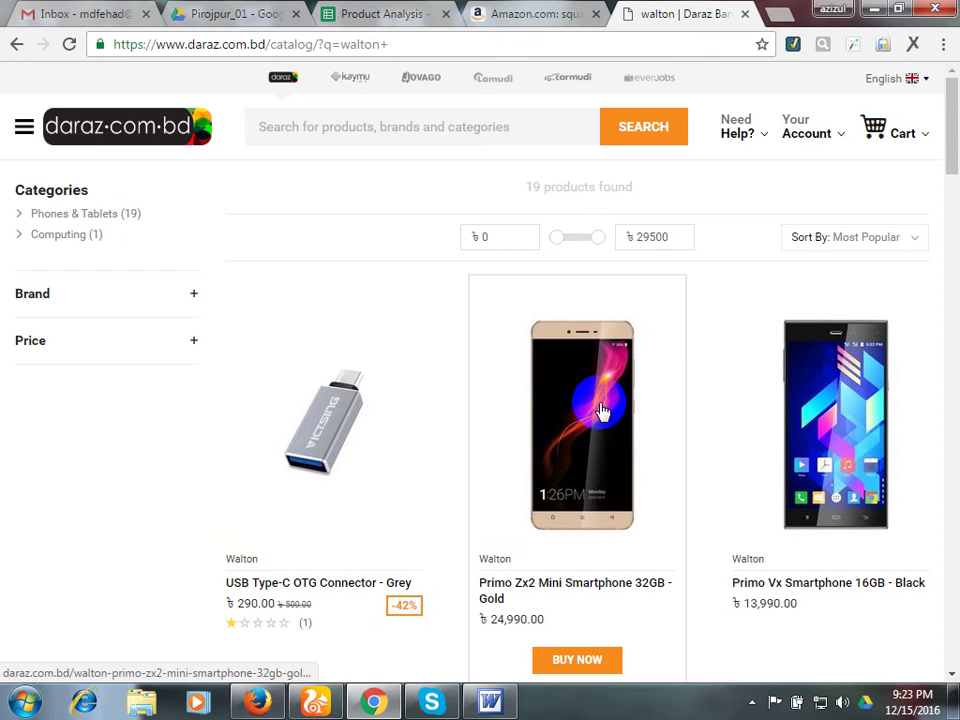
# Look through the first Walton smartphones in the results with the page zoom set to 125%.
pyautogui.scroll(-4, 601, 409)
pyautogui.scroll(-3, 601, 411)
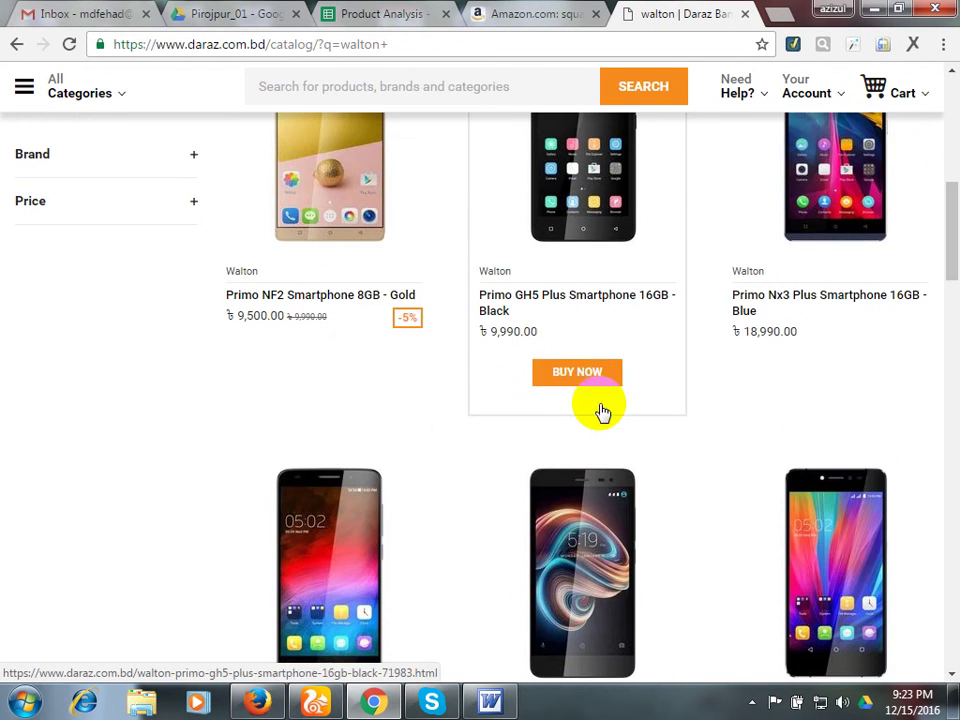
pyautogui.hotkey('ctrl', '+')
pyautogui.hotkey('ctrl', '+')
pyautogui.hotkey('ctrl', '+')
pyautogui.hotkey('ctrl', '+')
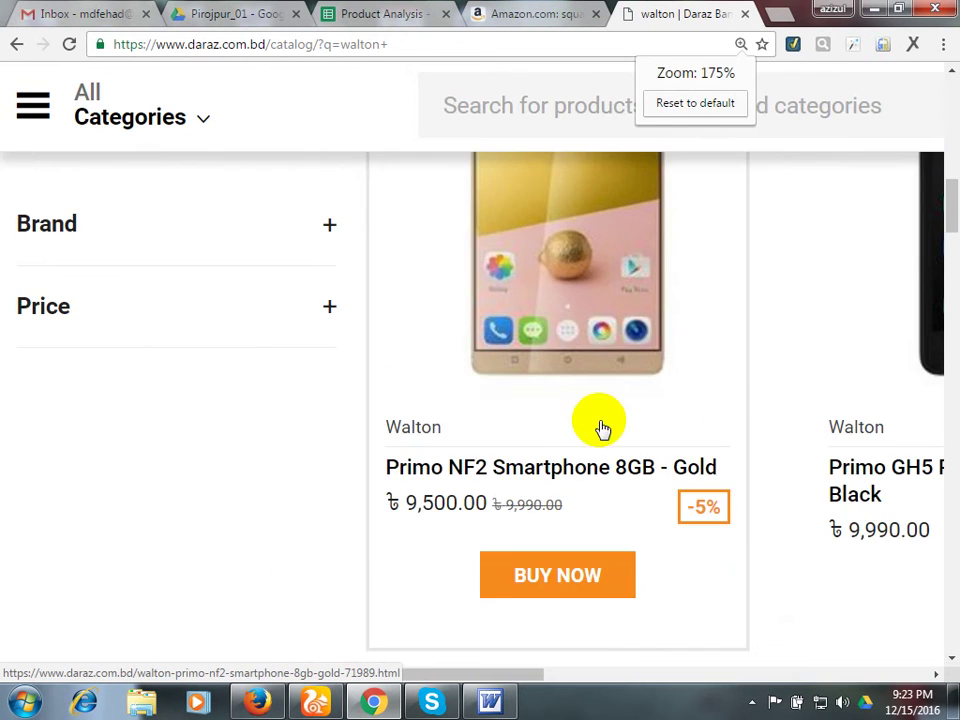
pyautogui.scroll(-3, 615, 450)
pyautogui.scroll(-3, 628, 472)
pyautogui.click(622, 466)
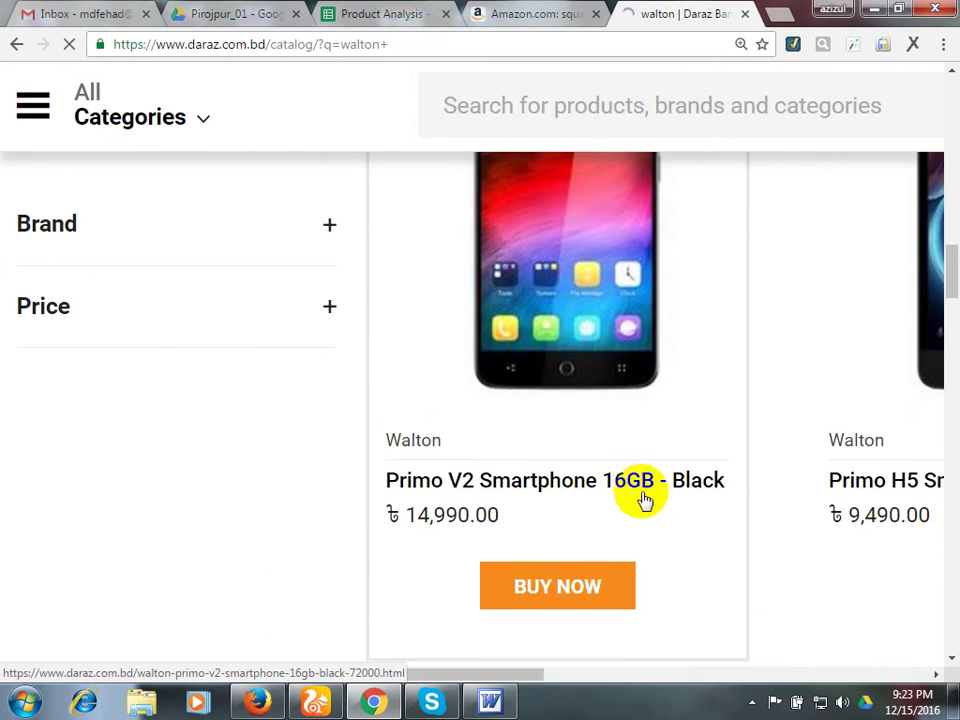
pyautogui.scroll(-1, 617, 492)
pyautogui.hotkey('ctrl', '-')
pyautogui.hotkey('ctrl', '-')
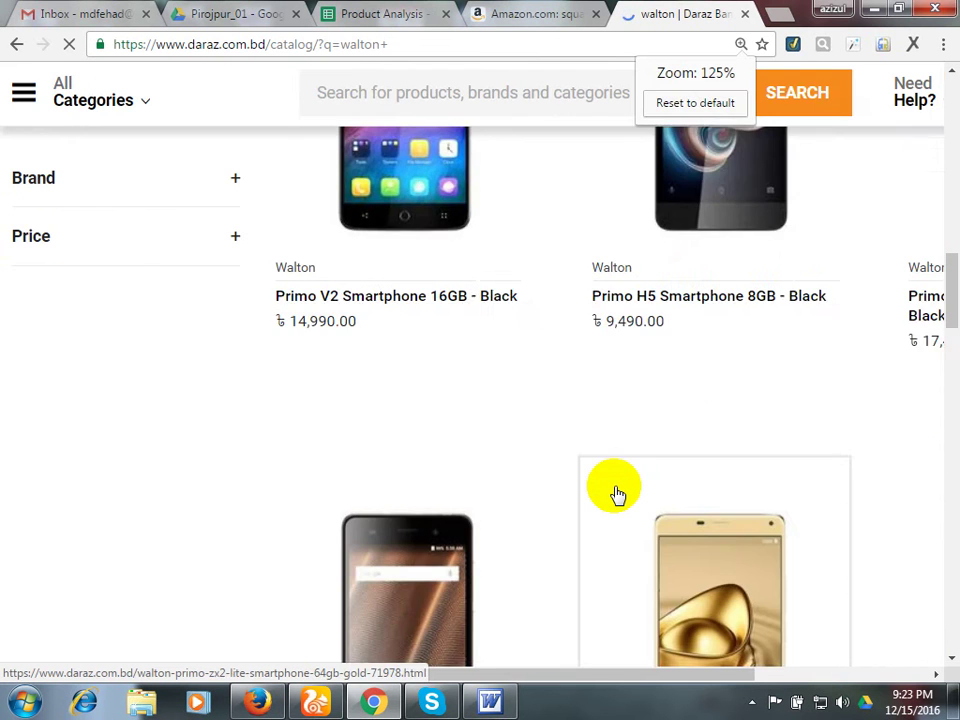
# Examine the names, prices and star ratings of the remaining Walton smartphones through the end of the results.
pyautogui.scroll(-5, 617, 492)
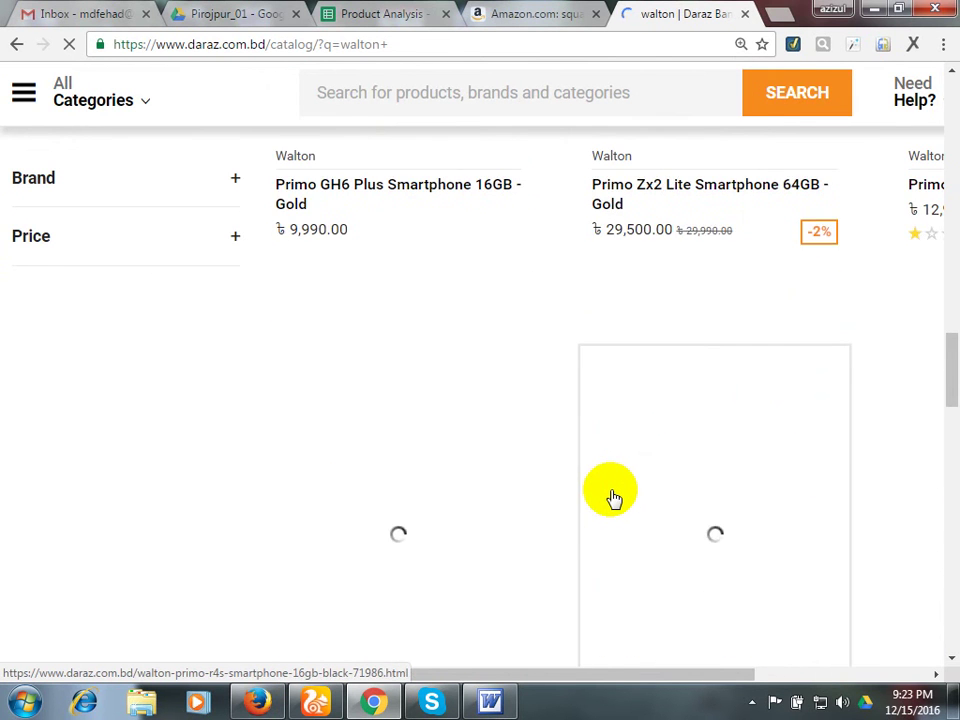
pyautogui.scroll(2, 614, 497)
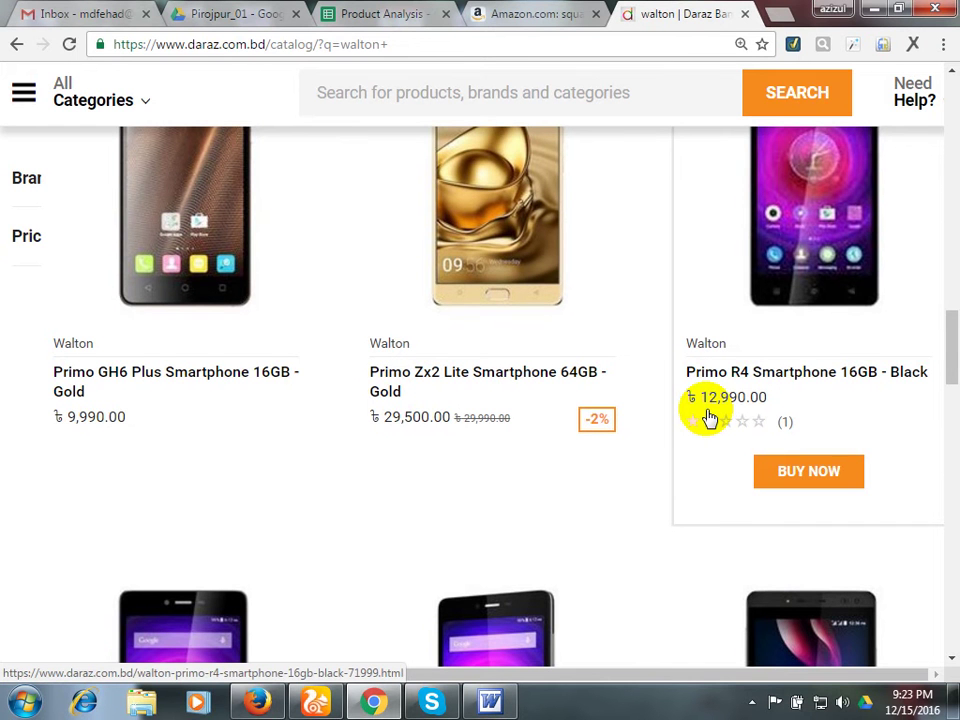
pyautogui.scroll(-1, 708, 418)
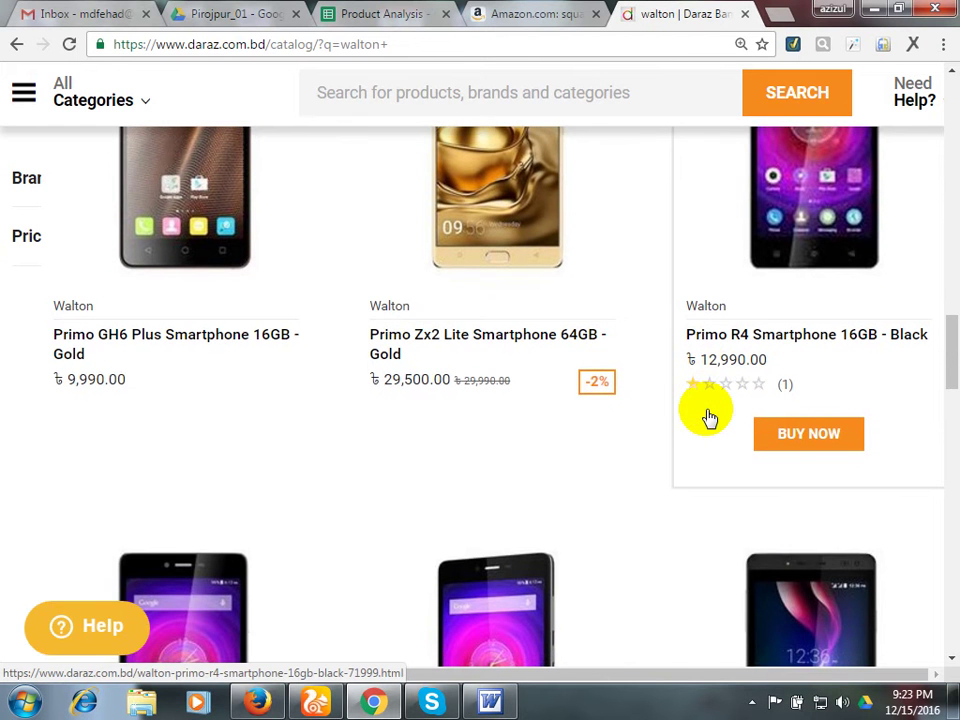
pyautogui.scroll(-3, 708, 418)
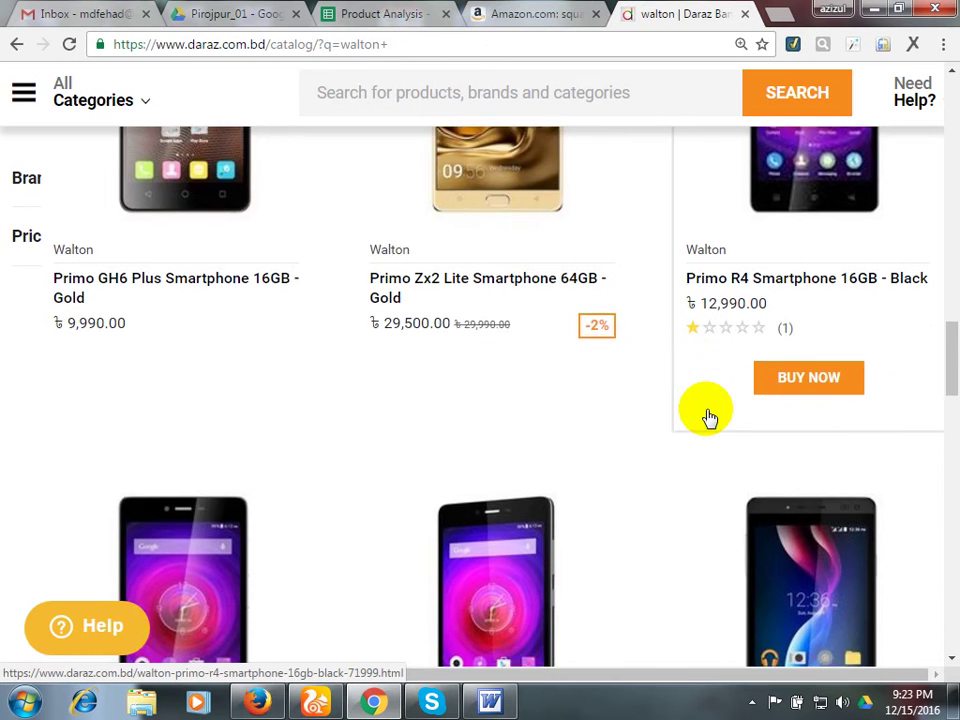
pyautogui.scroll(-4, 708, 418)
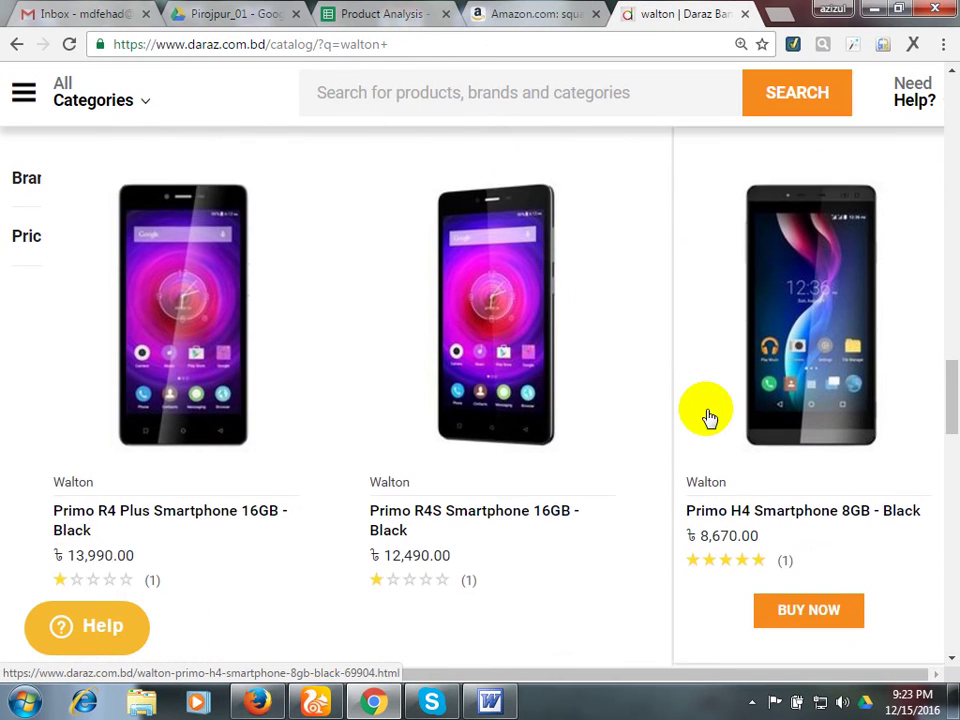
pyautogui.scroll(-3, 708, 418)
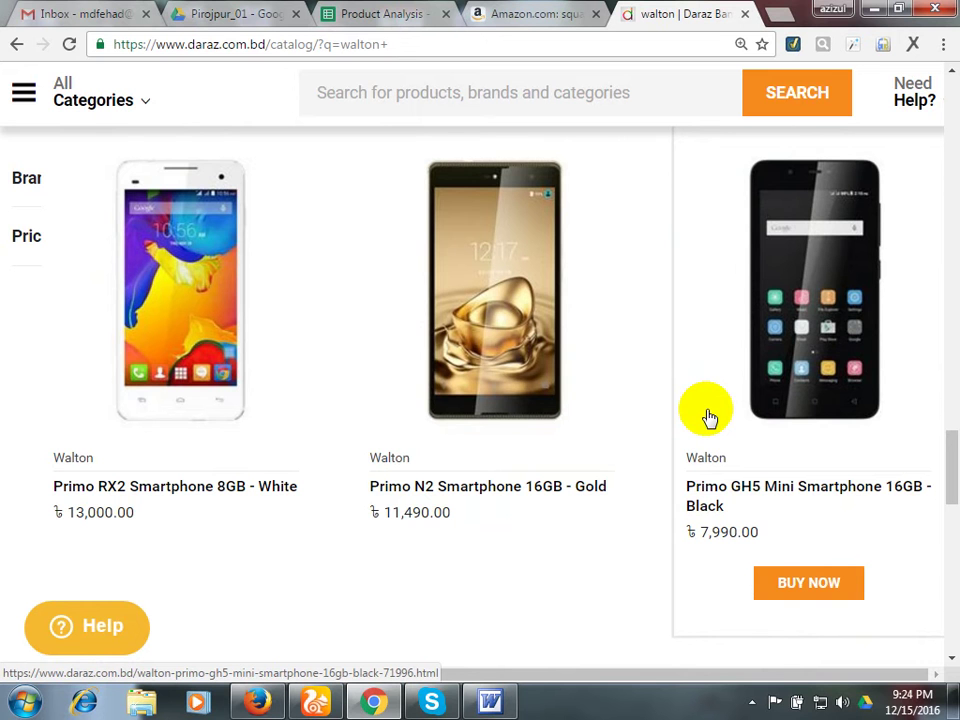
pyautogui.scroll(-5, 706, 415)
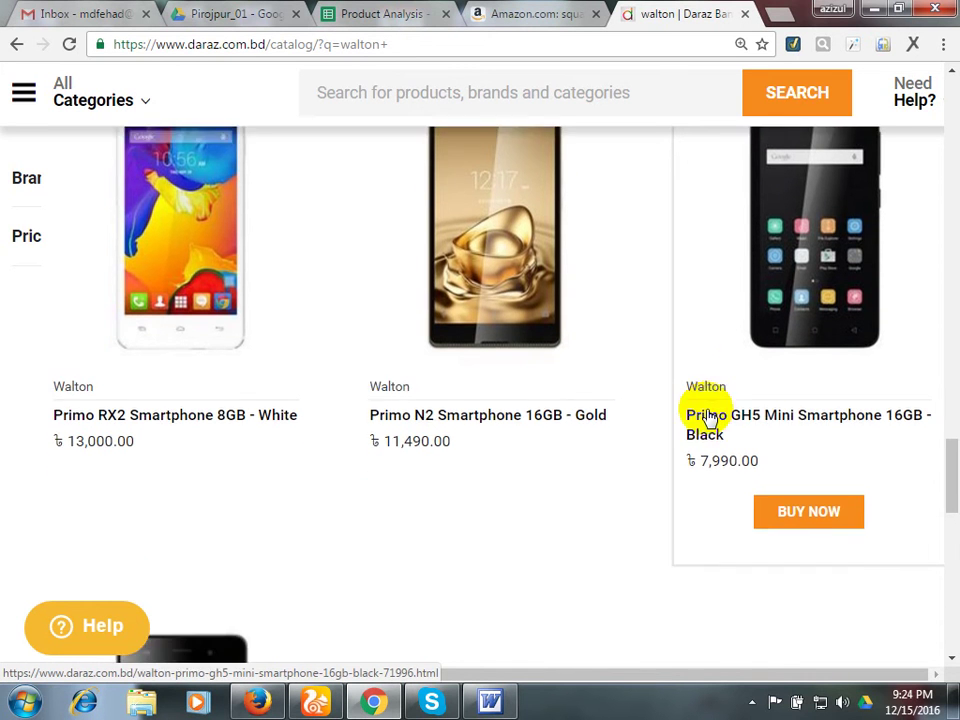
pyautogui.scroll(-6, 706, 415)
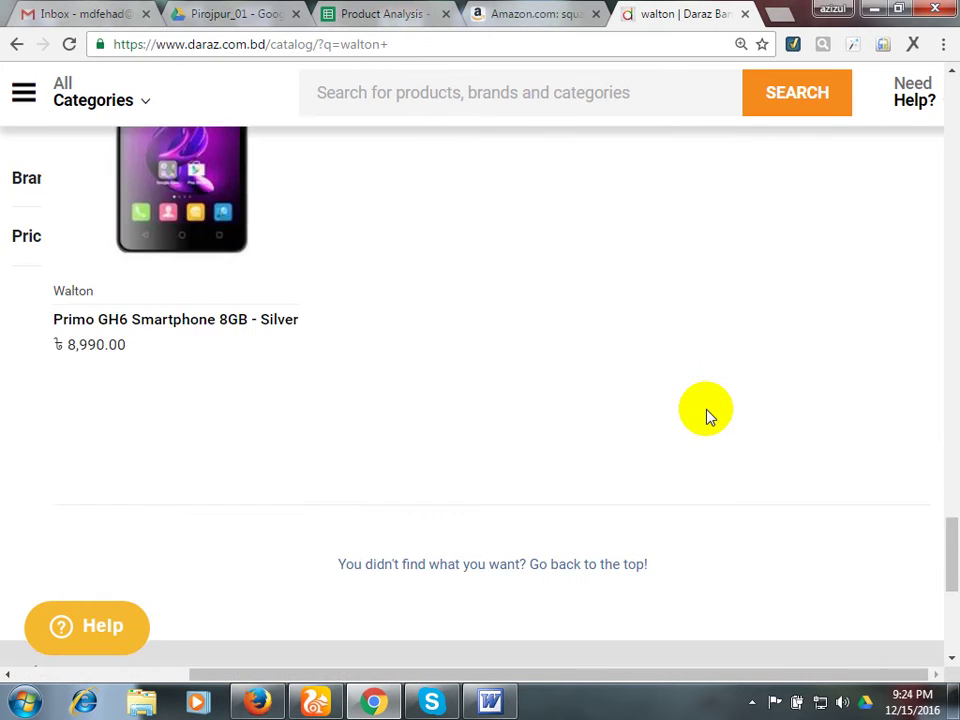
pyautogui.scroll(8, 706, 415)
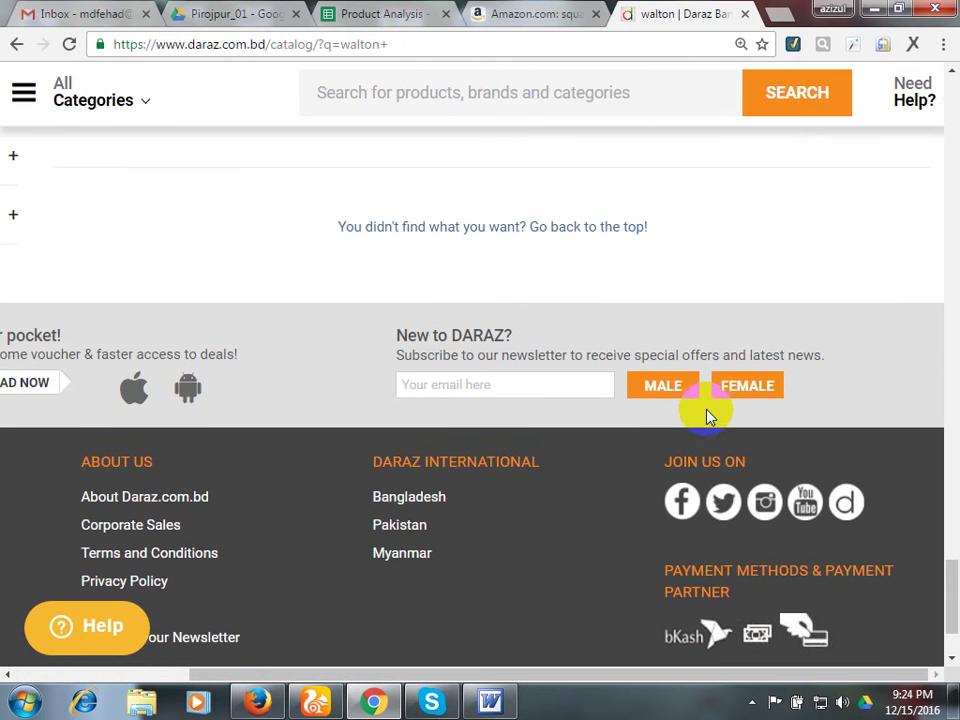
pyautogui.scroll(2, 706, 415)
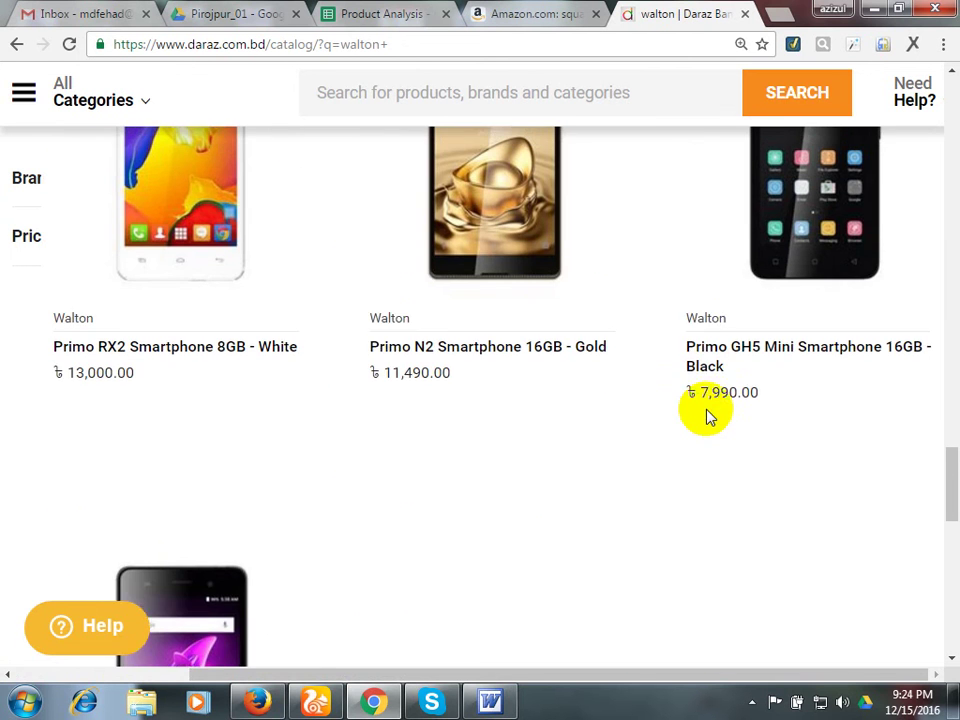
pyautogui.scroll(1, 706, 418)
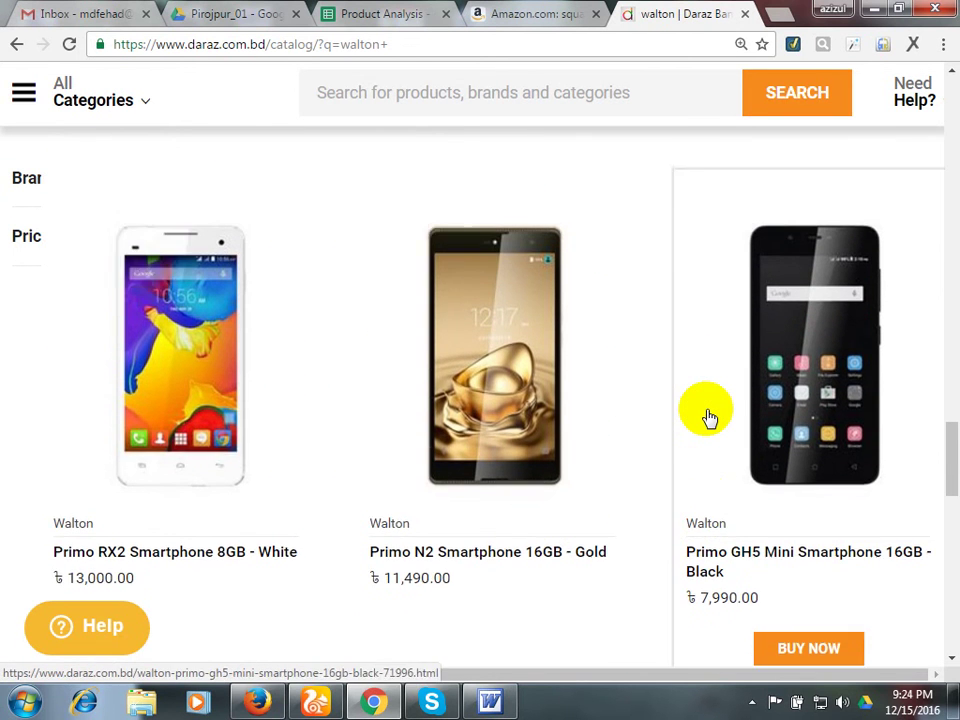
pyautogui.scroll(-10, 706, 418)
pyautogui.scroll(3, 706, 418)
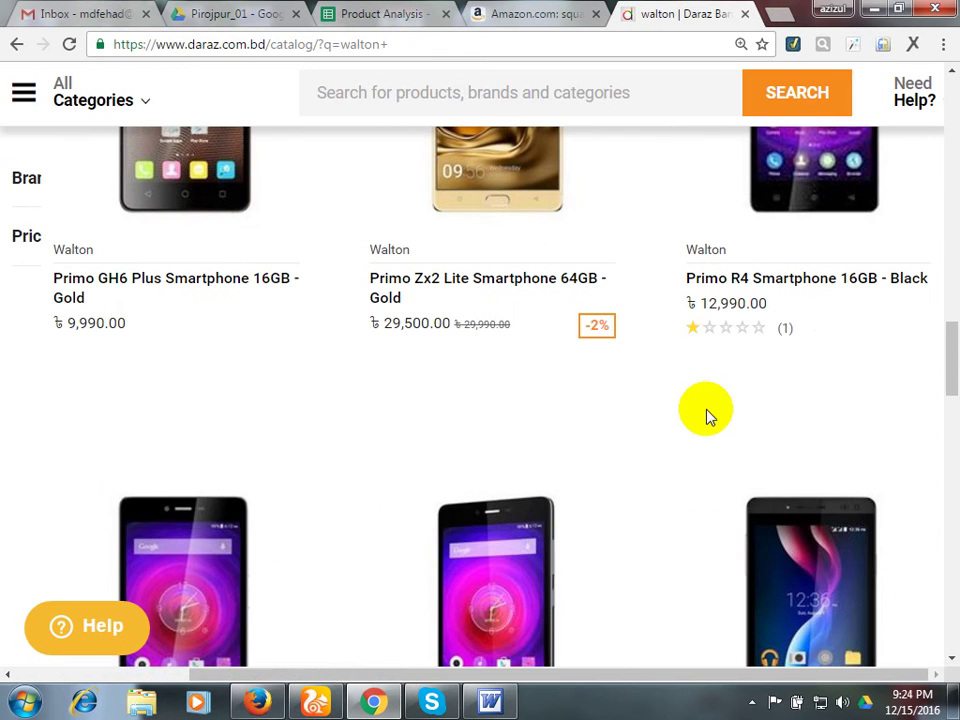
# Open the Primo Zx2 Lite Smartphone 64GB - Gold listing in a new tab and switch to it.
pyautogui.keyDown('ctrl'); pyautogui.click(516, 290); pyautogui.keyUp('ctrl')
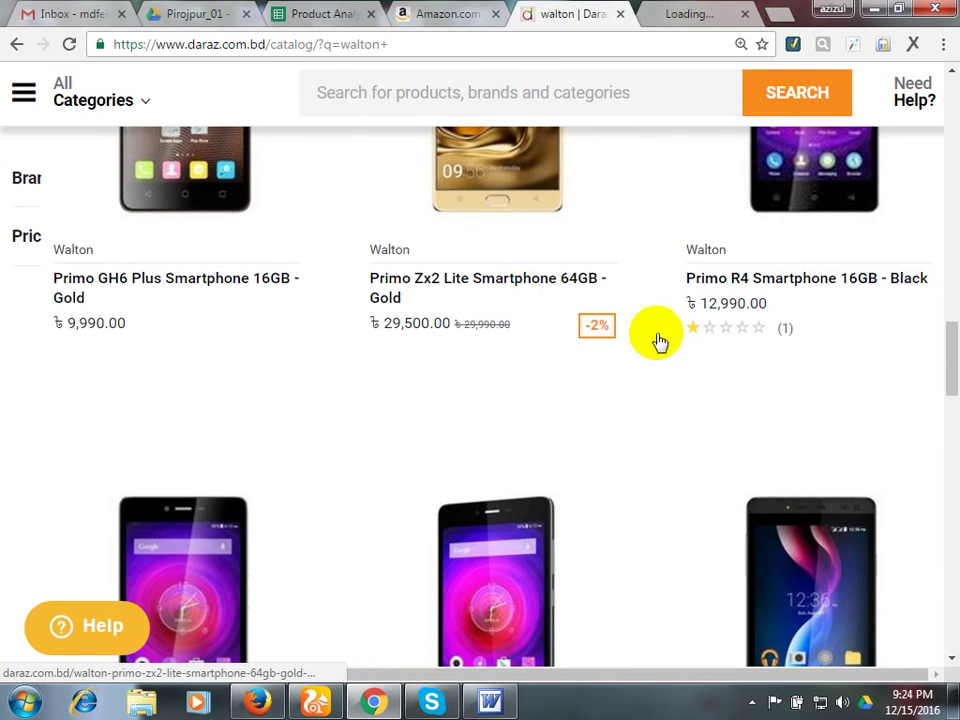
pyautogui.click(670, 11)
pyautogui.click(624, 15)
pyautogui.click(703, 10)
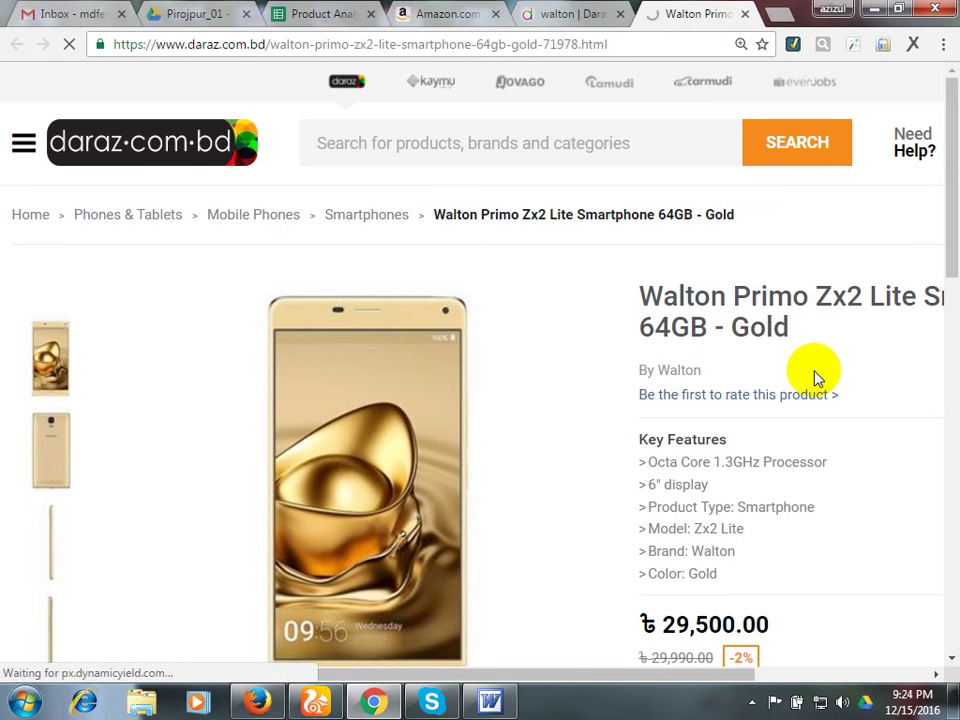
# Review the Walton Primo Zx2 Lite's key features, price, delivery terms and description on its product page.
pyautogui.scroll(-1, 805, 390)
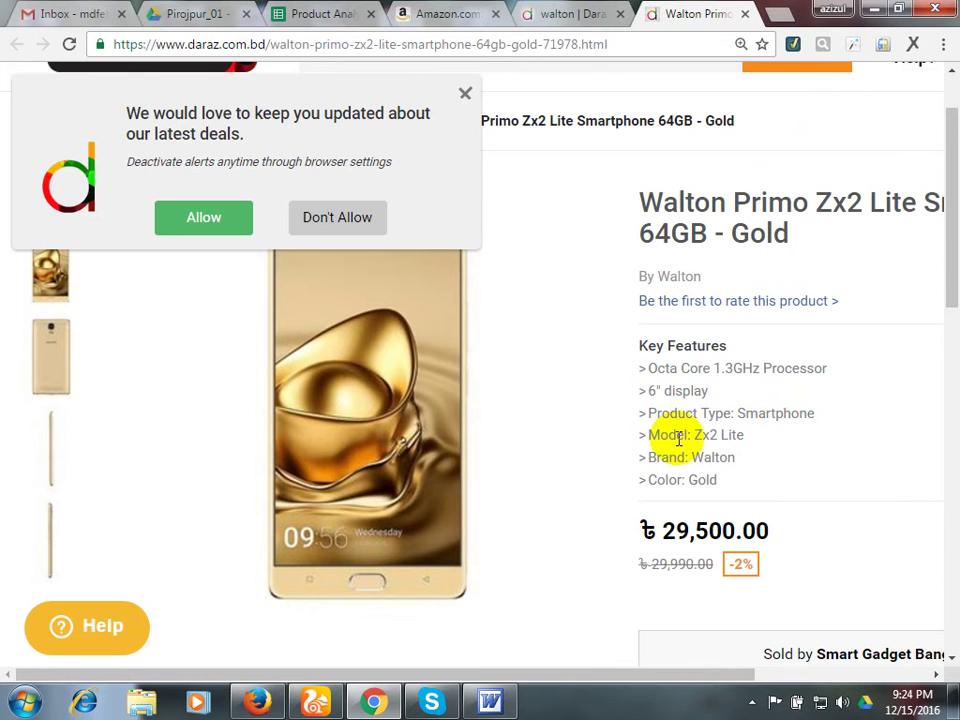
pyautogui.moveTo(820, 368); pyautogui.dragTo(790, 370)
pyautogui.click(776, 418)
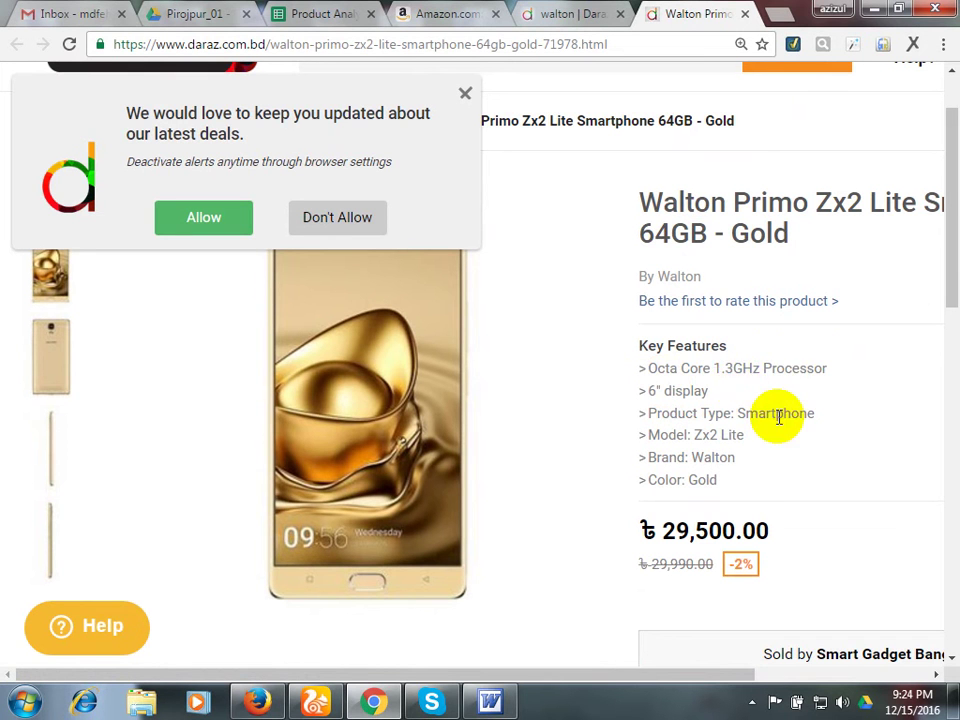
pyautogui.moveTo(699, 413); pyautogui.dragTo(643, 395)
pyautogui.click(664, 428)
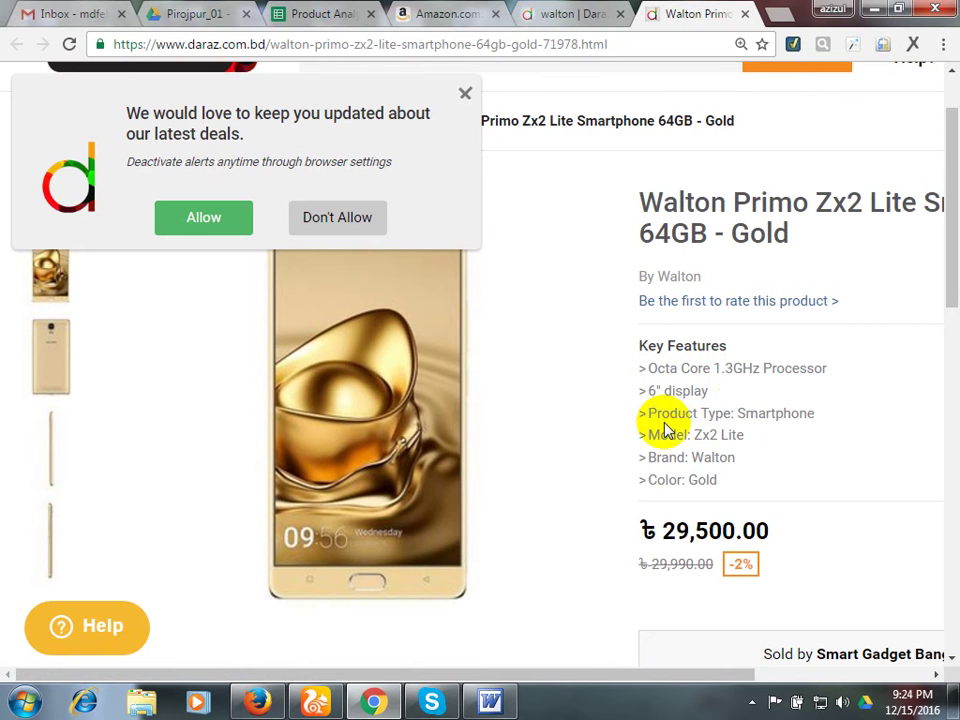
pyautogui.scroll(-2, 735, 426)
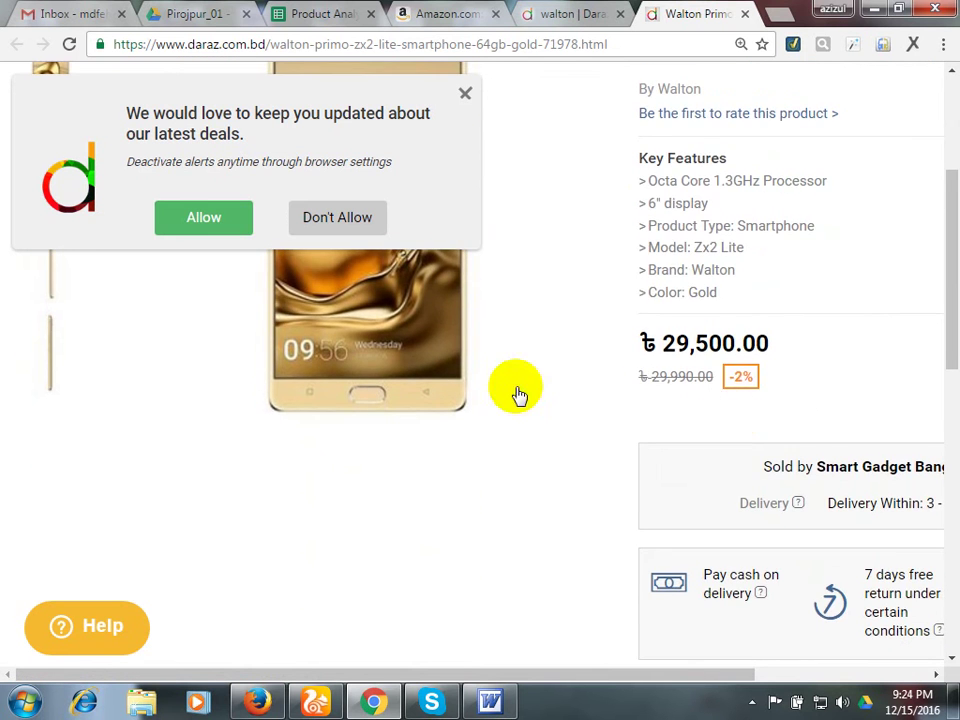
pyautogui.scroll(3, 600, 450)
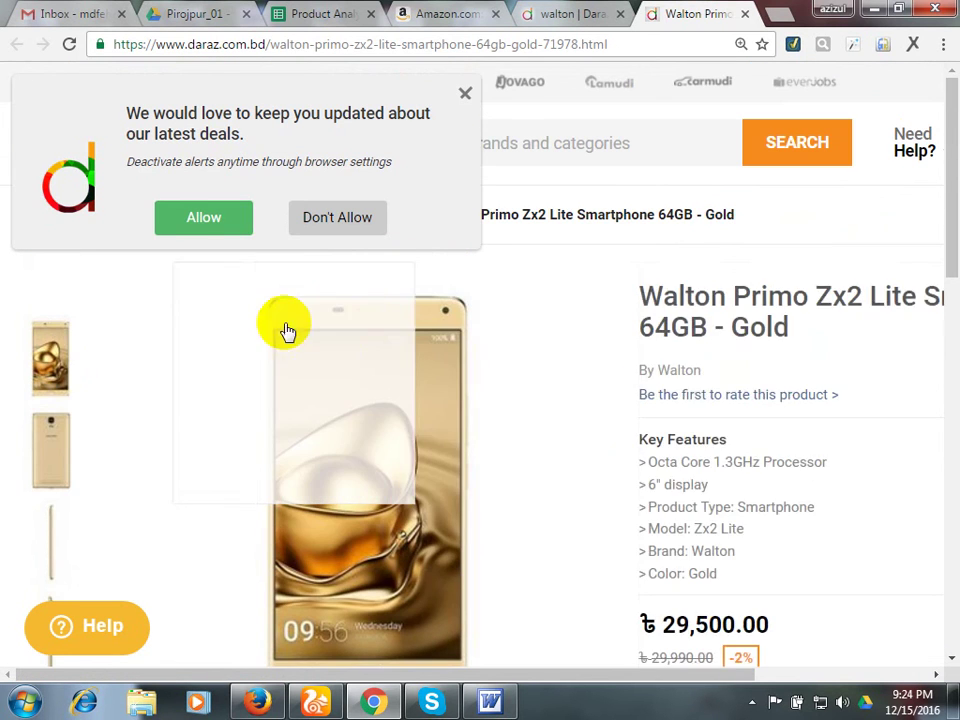
pyautogui.scroll(-5, 370, 378)
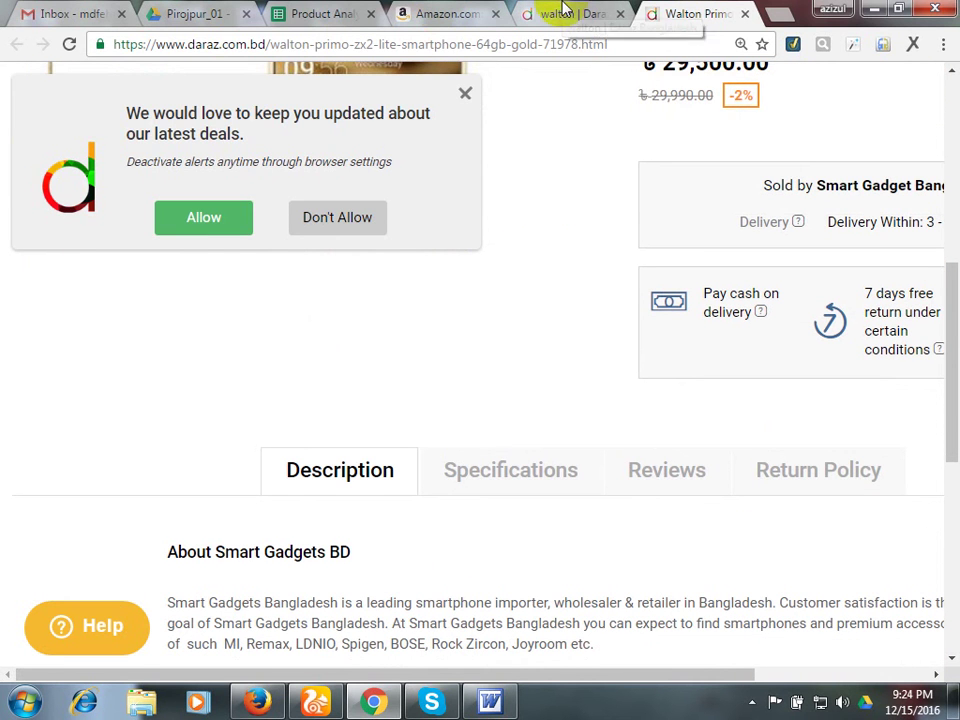
# Allow Daraz deal alerts, close the resulting pop-up window and return to the Walton Primo Zx2 Lite page.
pyautogui.click(199, 216)
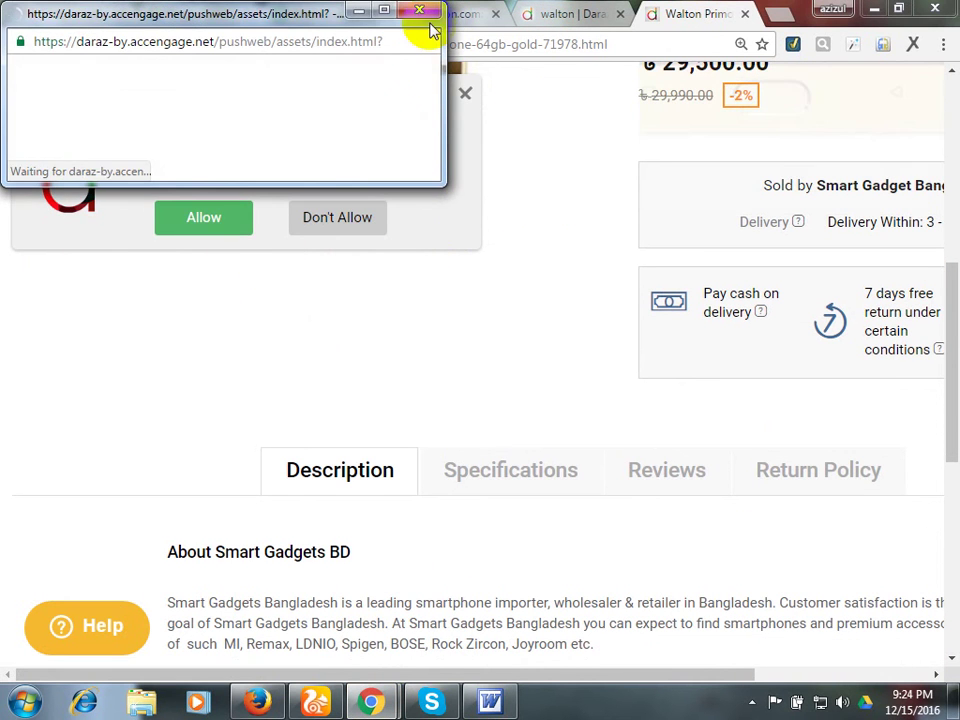
pyautogui.click(200, 140)
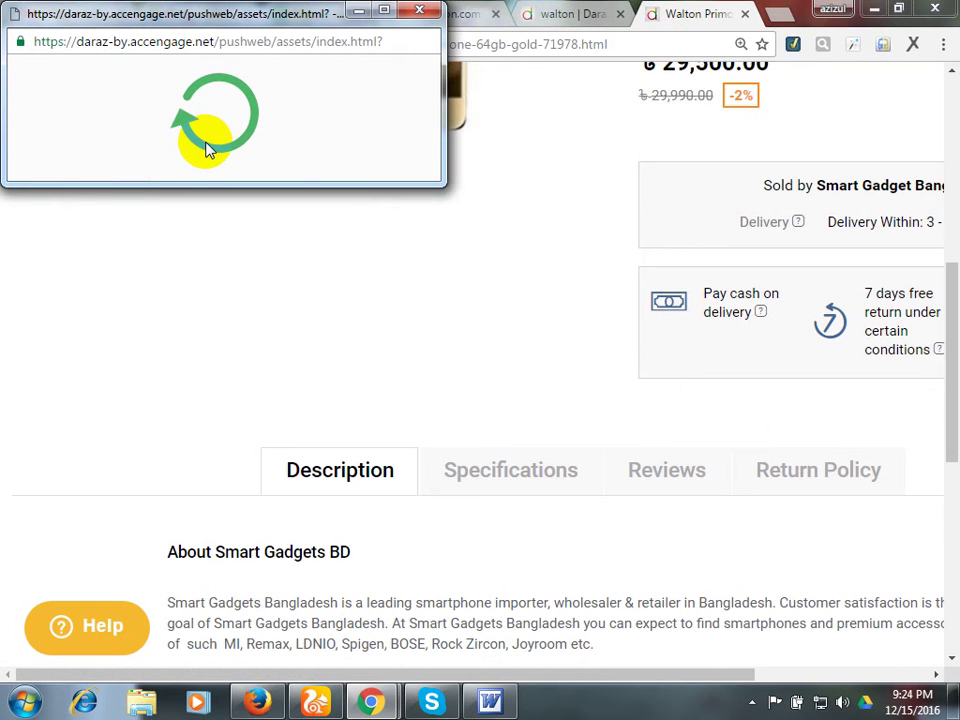
pyautogui.click(419, 11)
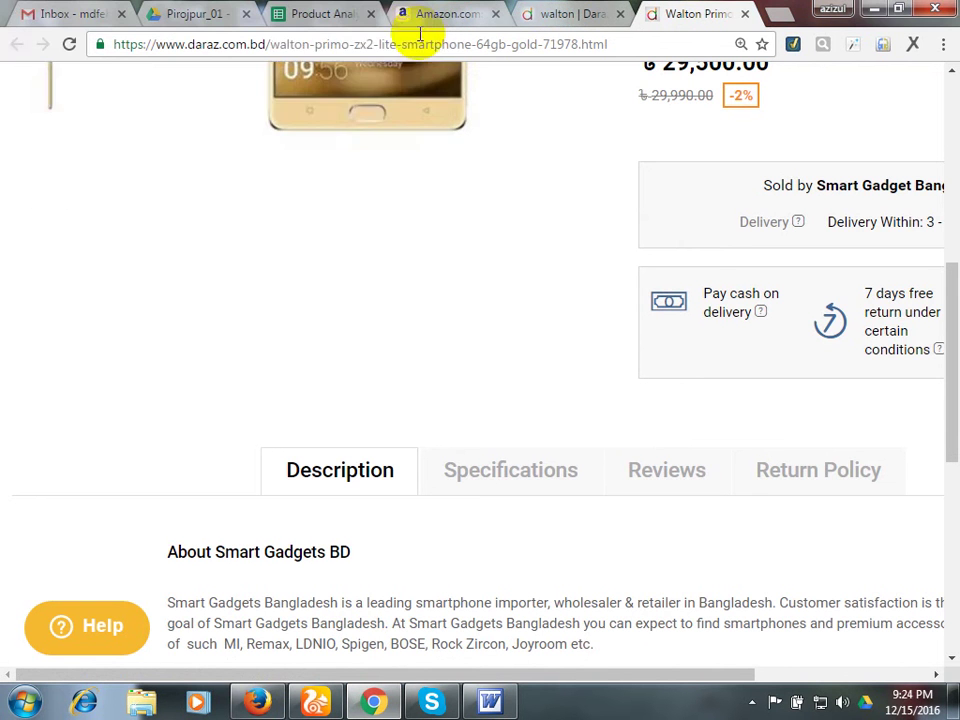
pyautogui.click(570, 14)
pyautogui.click(685, 13)
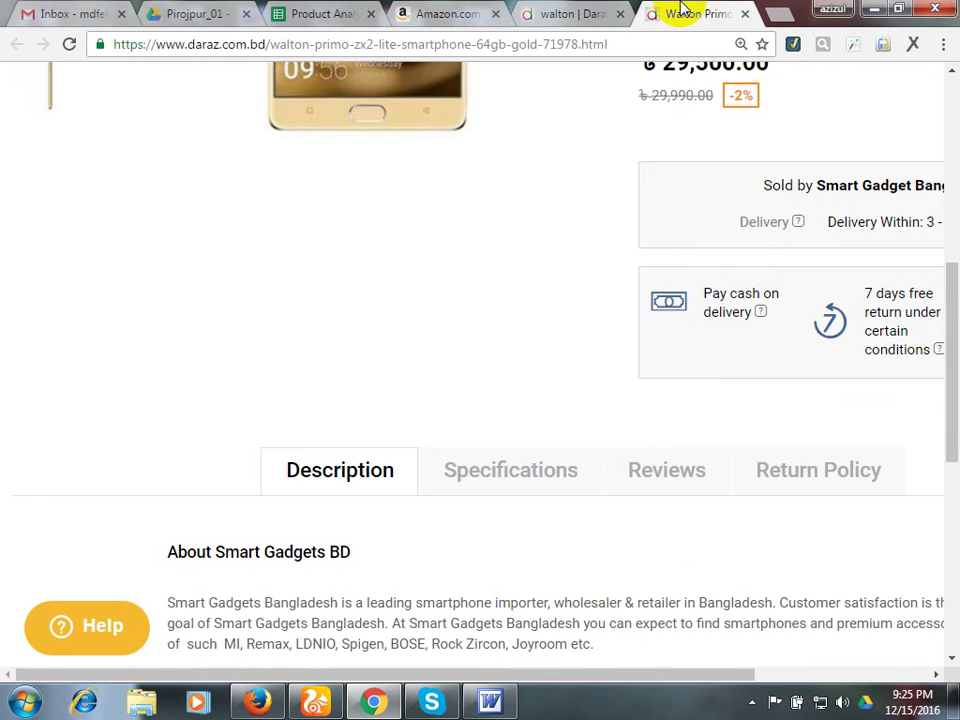
# Close the Walton Primo product page and the Daraz search tab, and return to the Amazon protection plan results.
pyautogui.hotkey('ctrl', 'w')
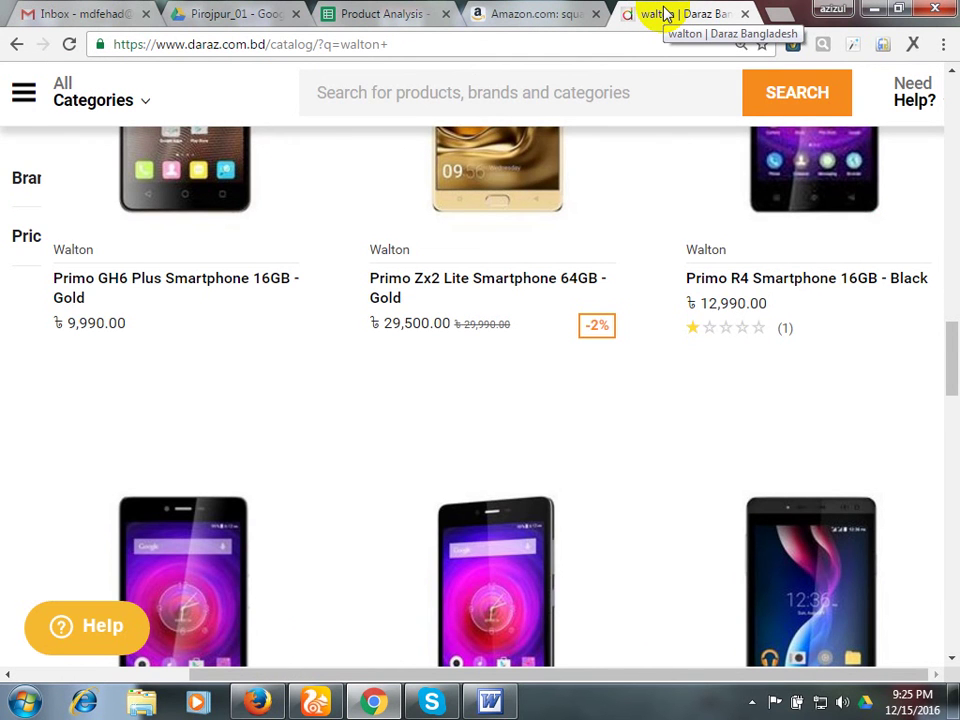
pyautogui.hotkey('ctrl', 'w')
pyautogui.click(460, 14)
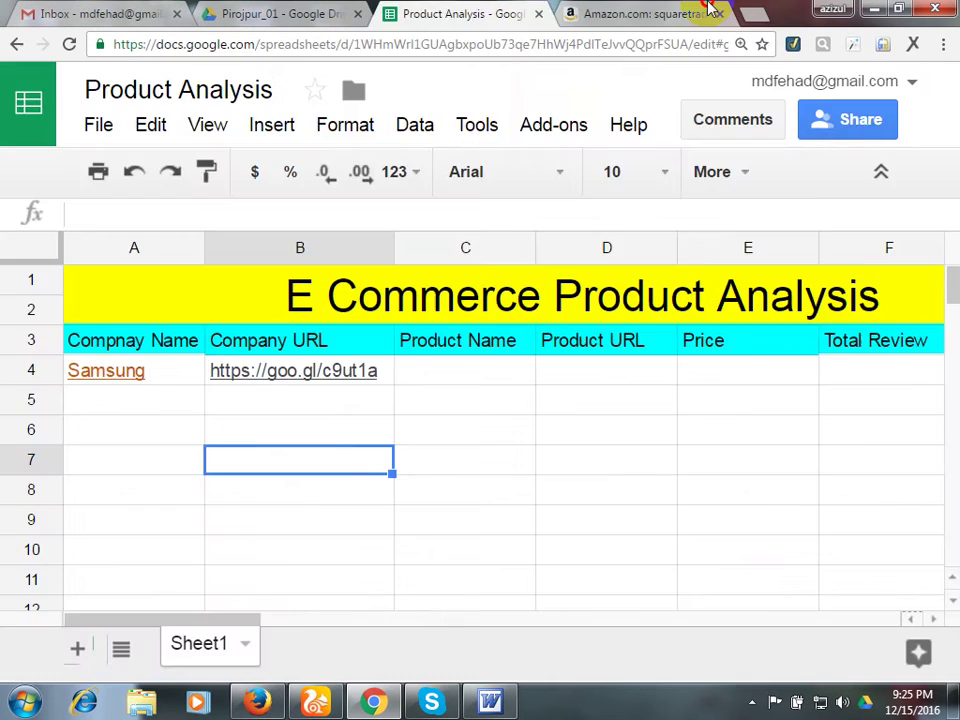
pyautogui.click(640, 14)
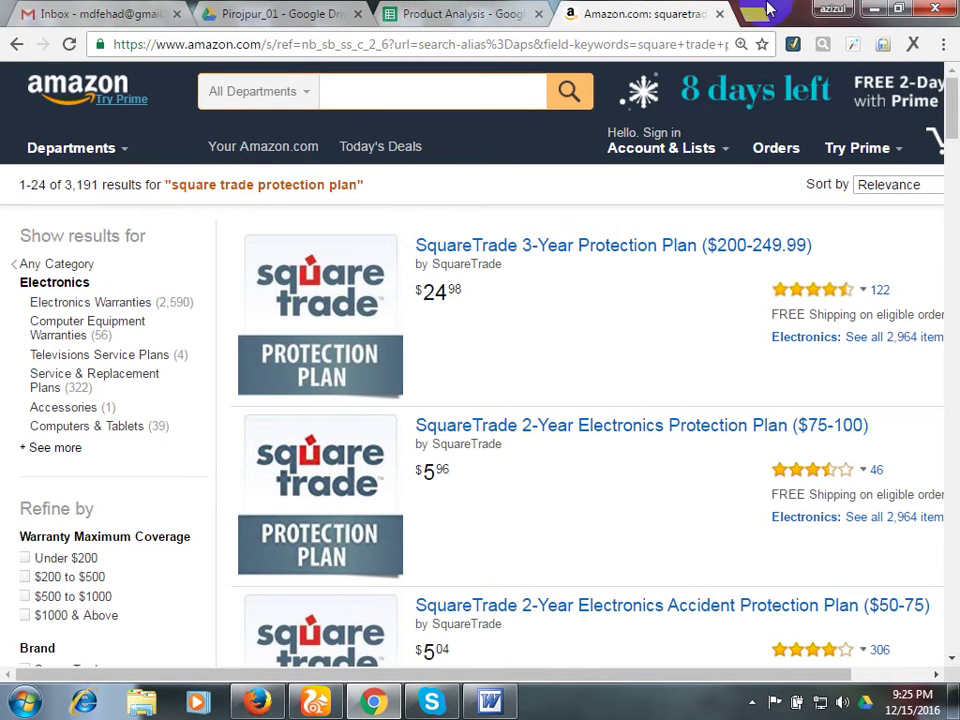
# Open ebay.com in a new browser tab and bring it to the front.
pyautogui.click(745, 12)
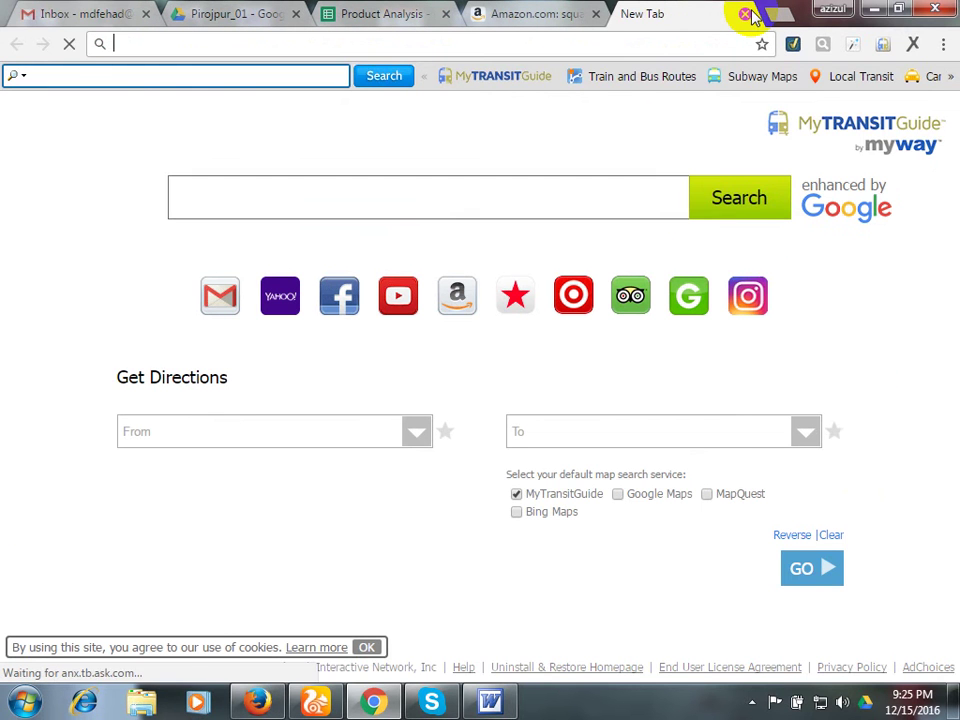
pyautogui.write('ebay')
pyautogui.press('Return')
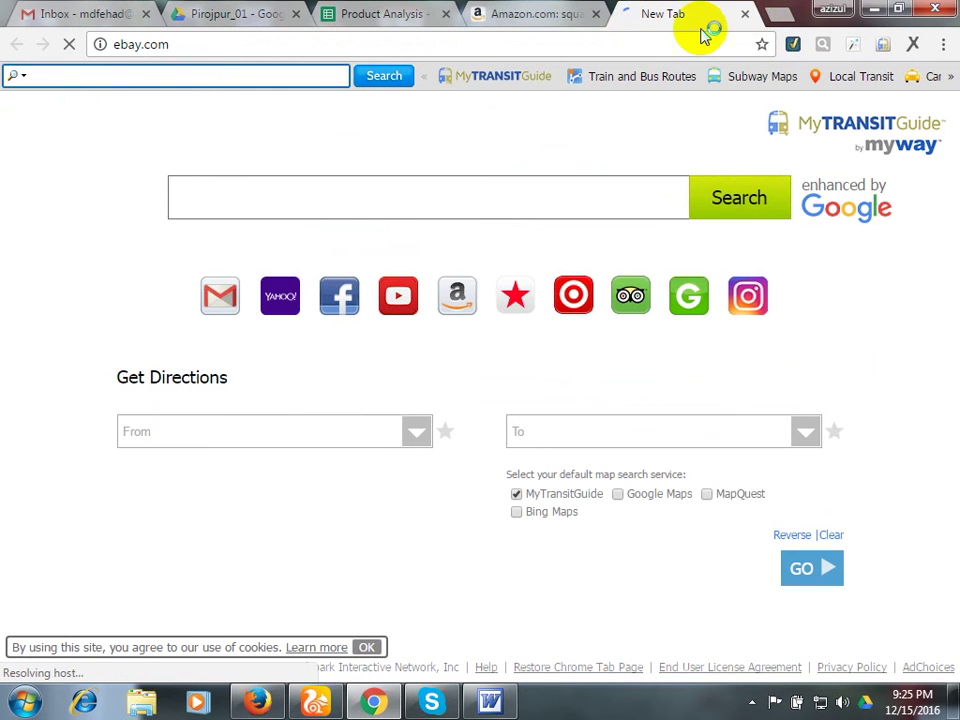
pyautogui.click(577, 10)
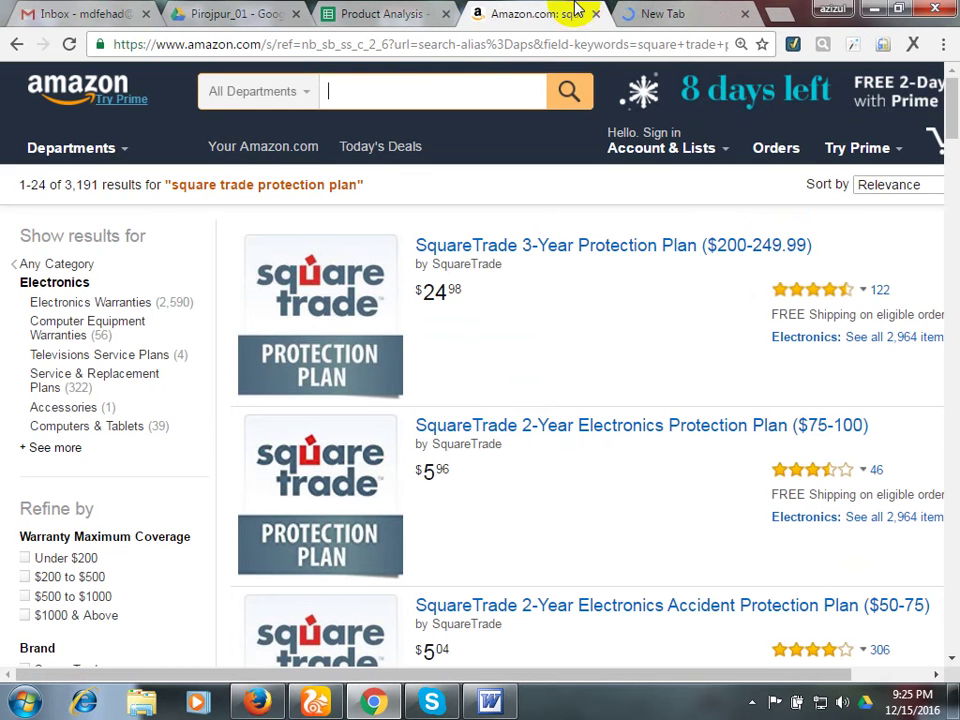
pyautogui.click(633, 11)
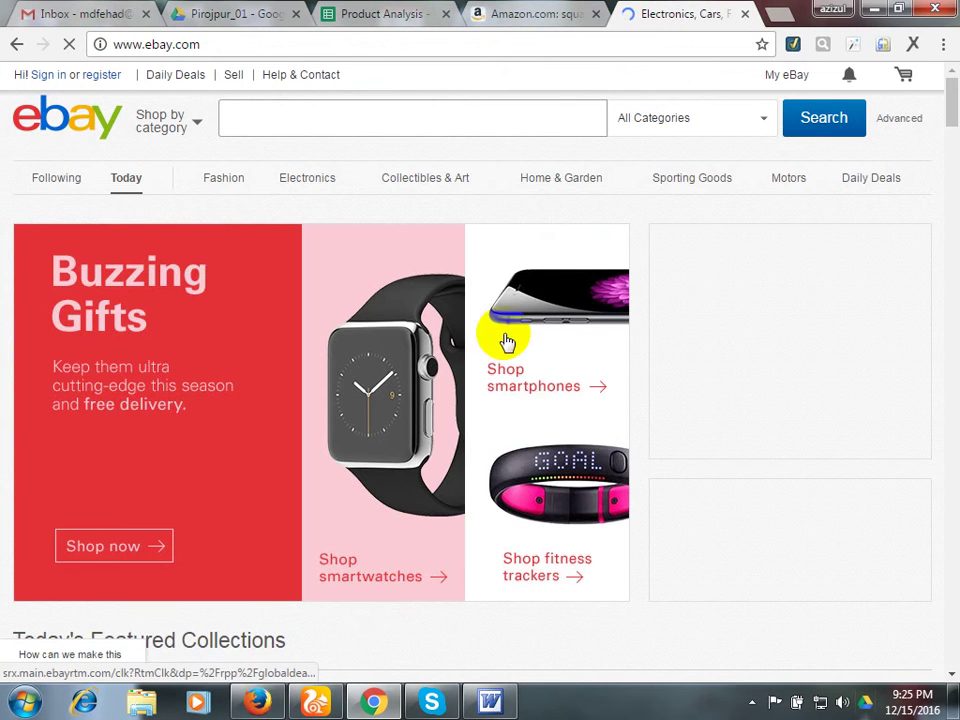
# Search eBay for "pen drive" across all categories.
pyautogui.click(410, 118)
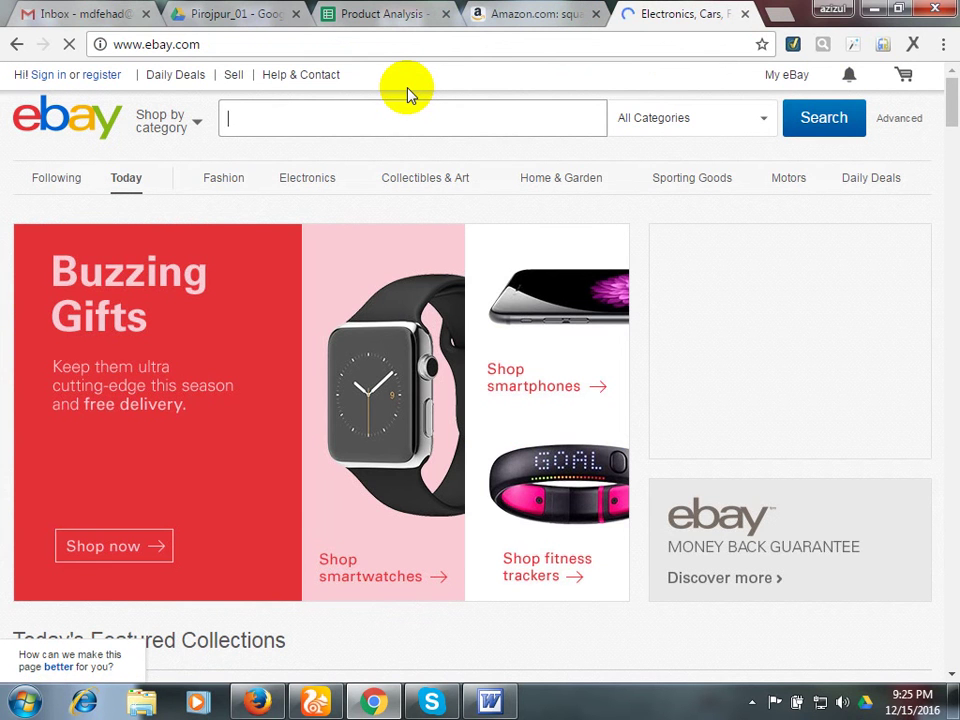
pyautogui.write('pen drive')
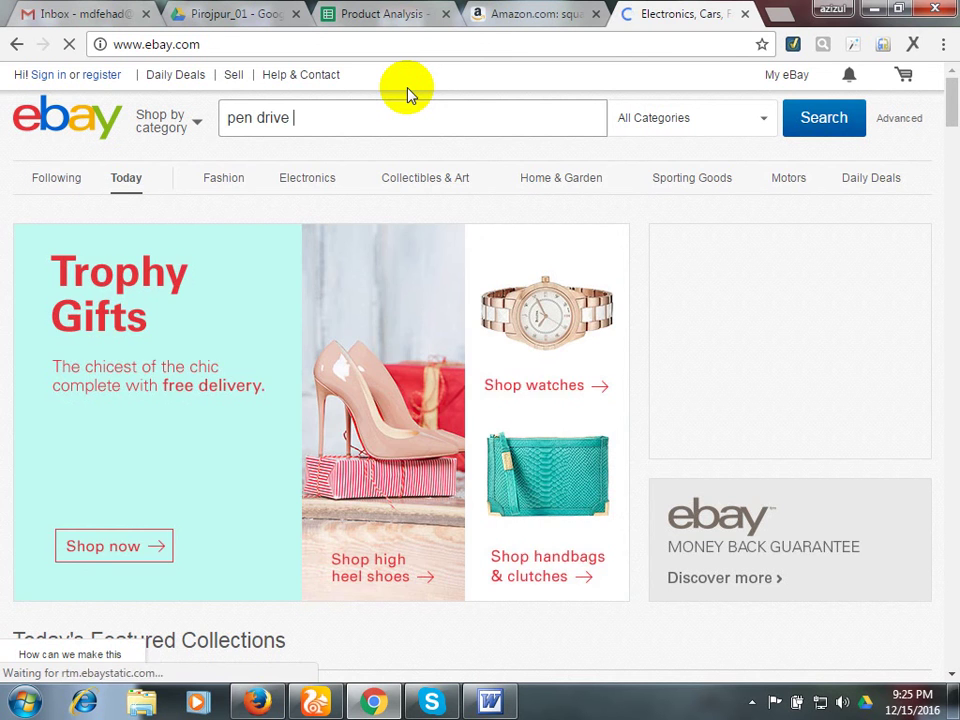
pyautogui.press('Return')
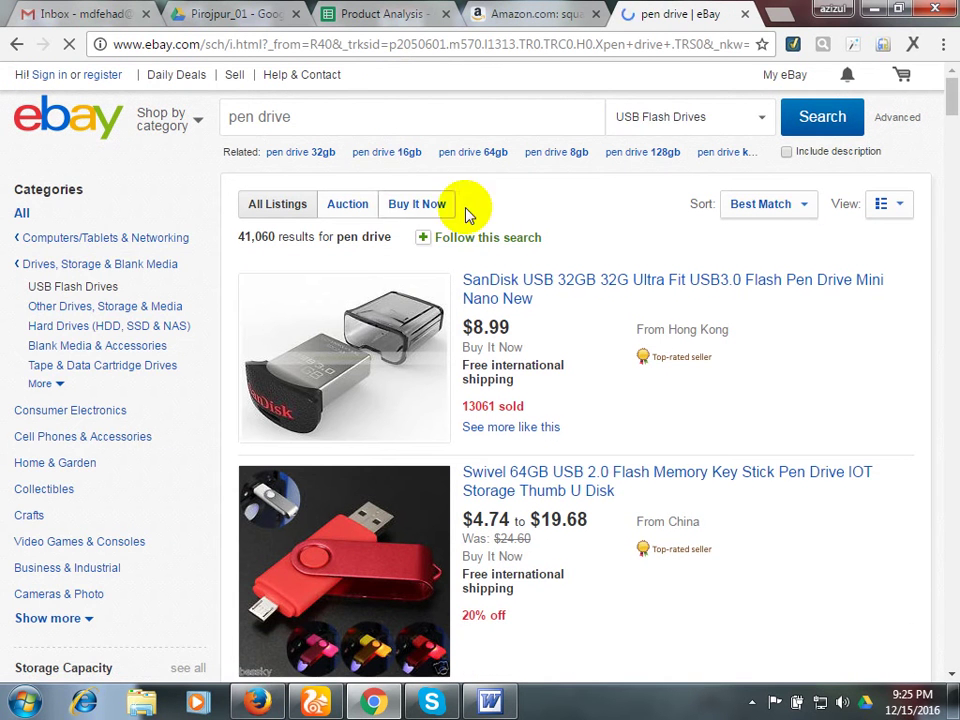
# Review the pen drive search results, checking the search term, the number of results and the first listings.
pyautogui.scroll(-2, 562, 245)
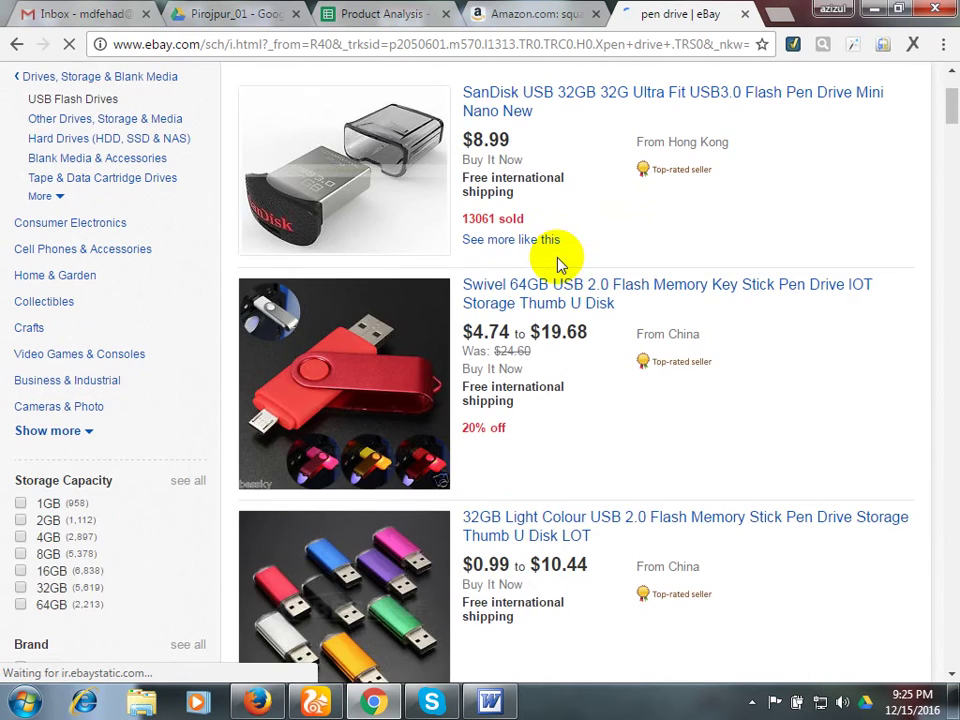
pyautogui.scroll(2, 560, 263)
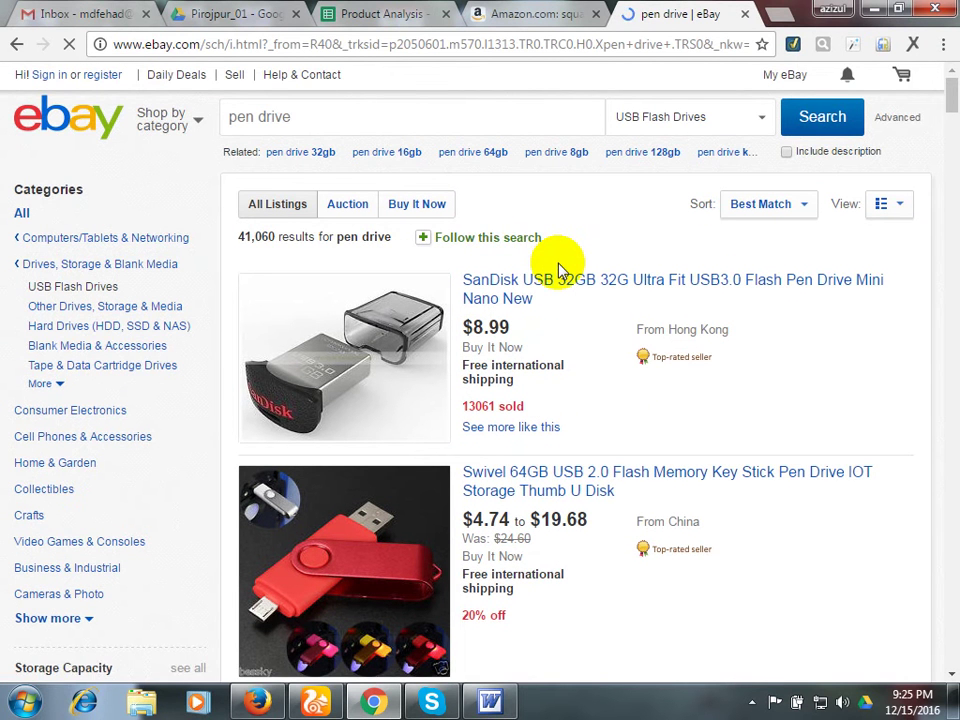
pyautogui.moveTo(306, 114); pyautogui.dragTo(146, 118)
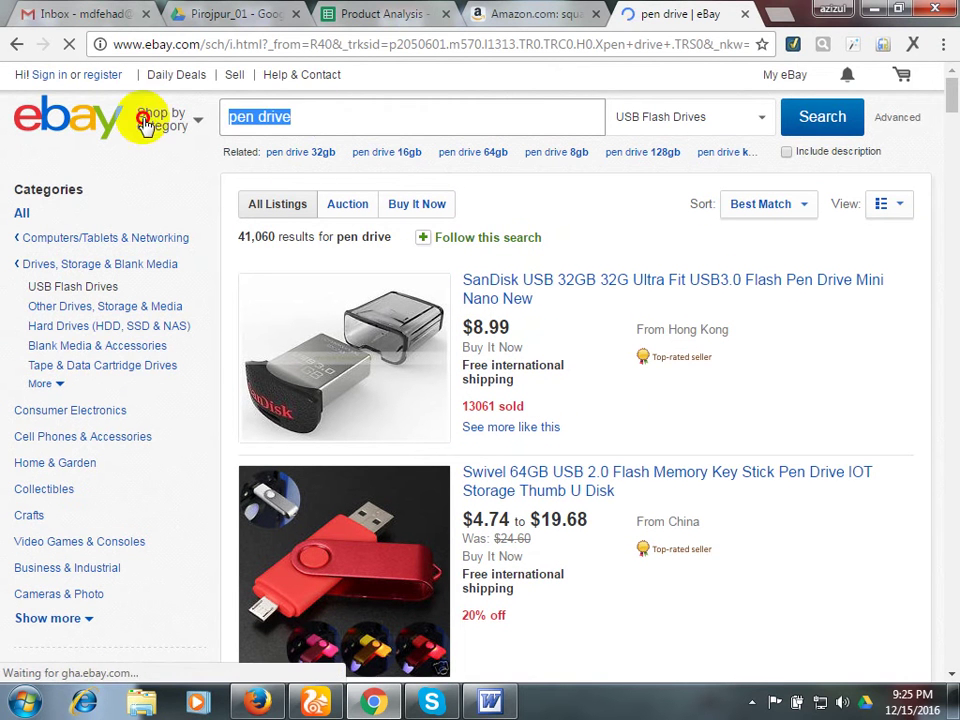
pyautogui.click(337, 120)
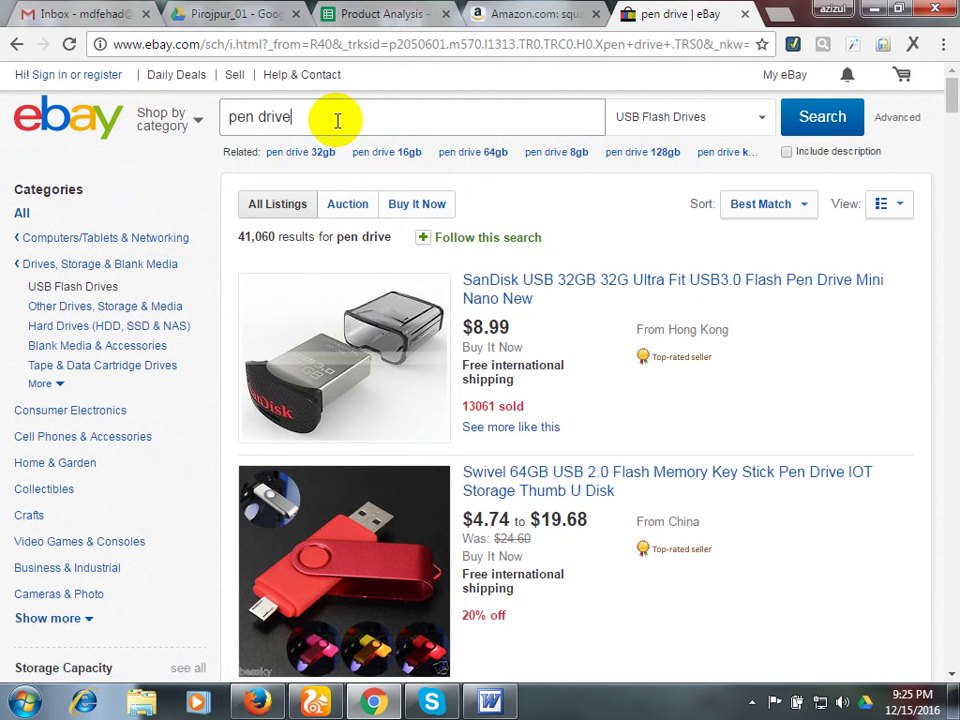
pyautogui.click(364, 128)
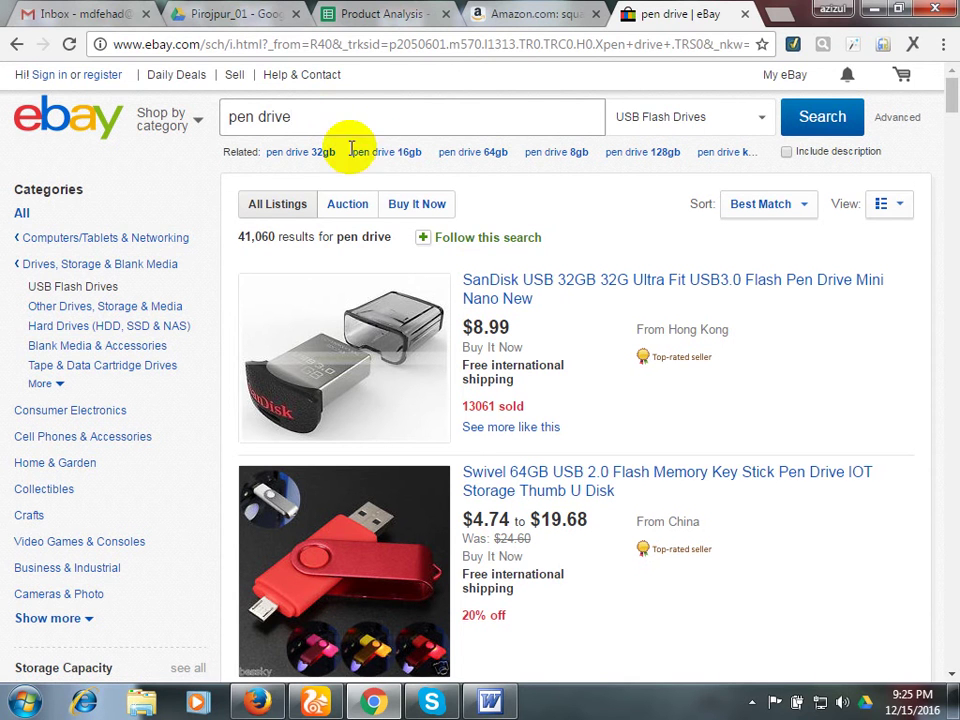
pyautogui.scroll(-1, 490, 300)
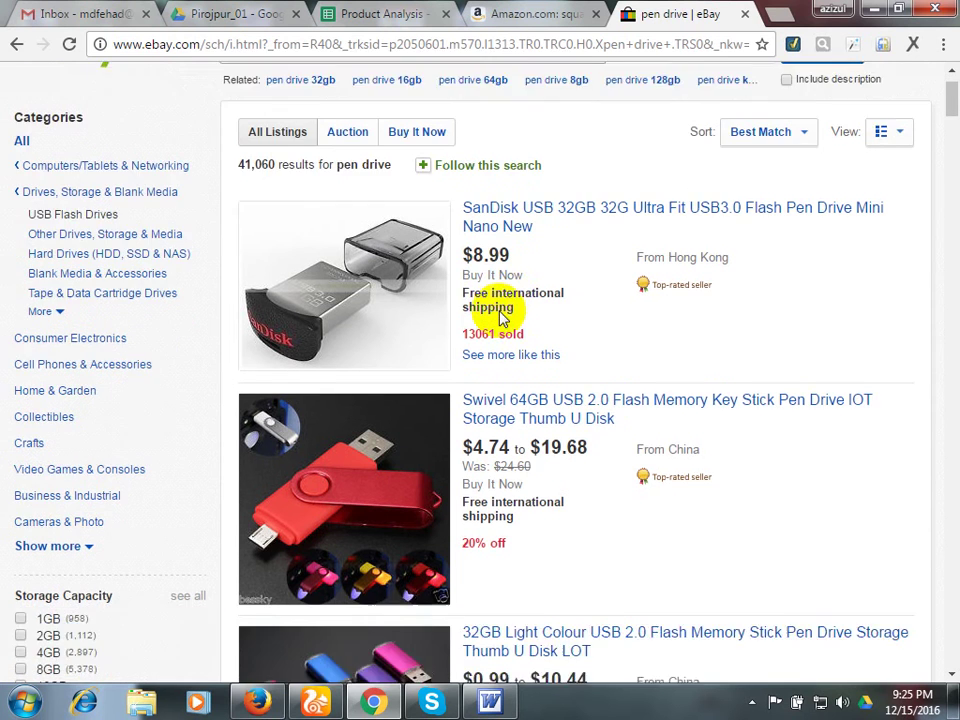
pyautogui.scroll(1, 365, 200)
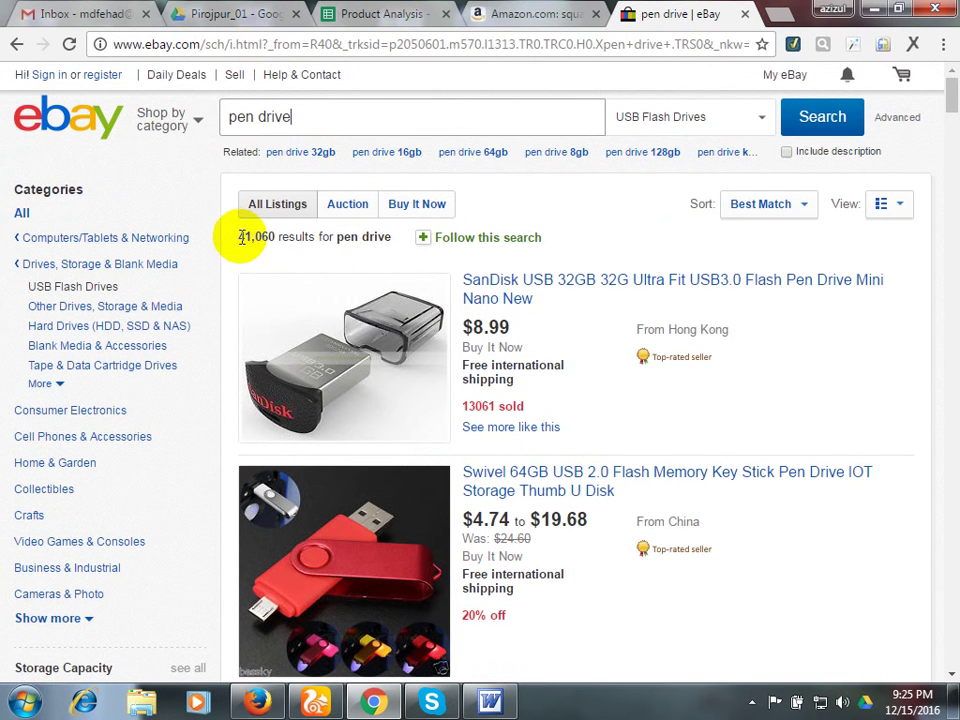
pyautogui.moveTo(241, 237); pyautogui.dragTo(281, 236)
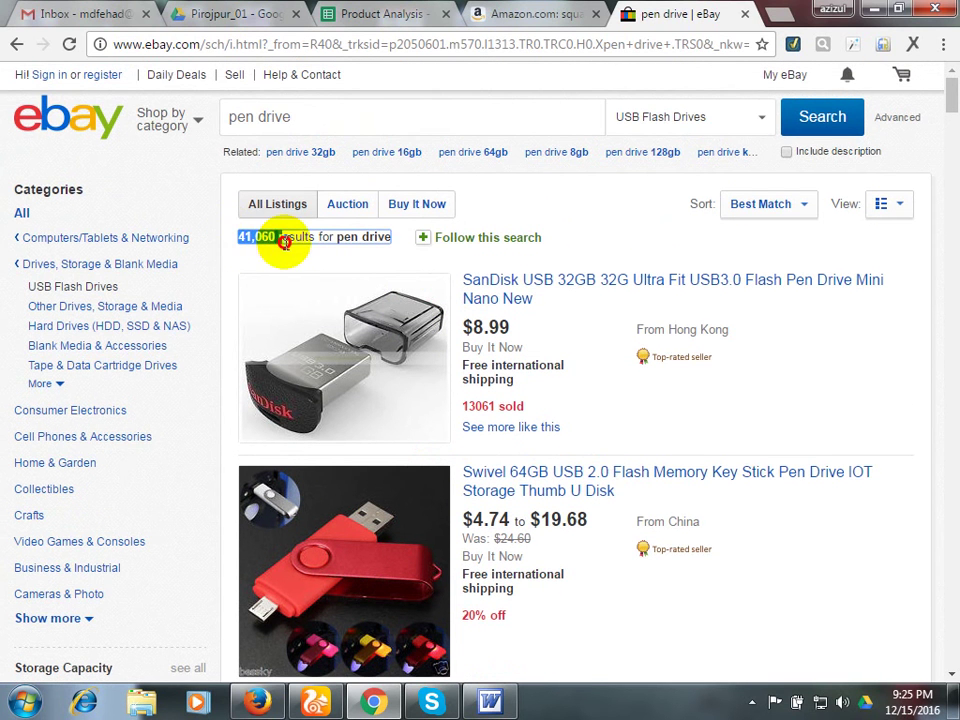
pyautogui.click(605, 200)
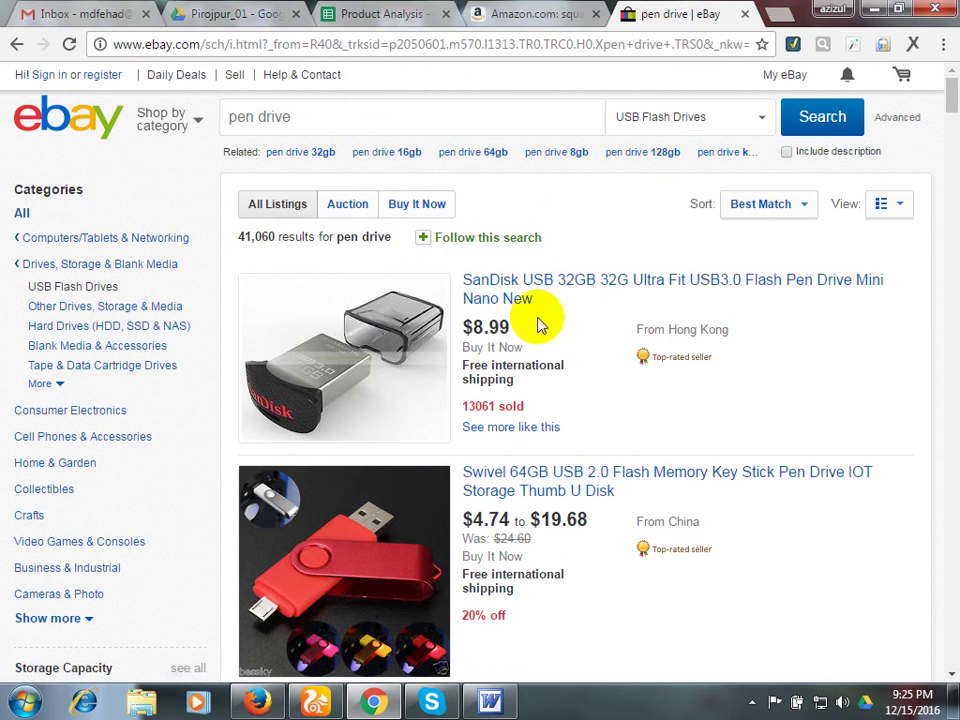
# Open the SanDisk USB 32GB Ultra Fit USB3.0 Flash Pen Drive listing and check its page address.
pyautogui.click(553, 284)
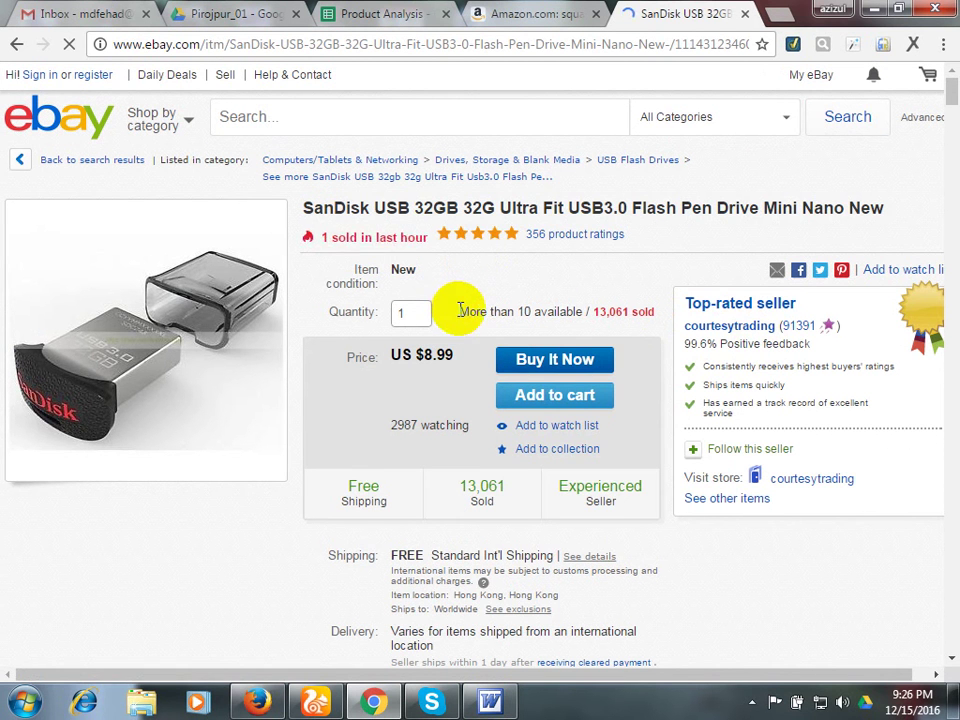
pyautogui.scroll(7, 453, 303)
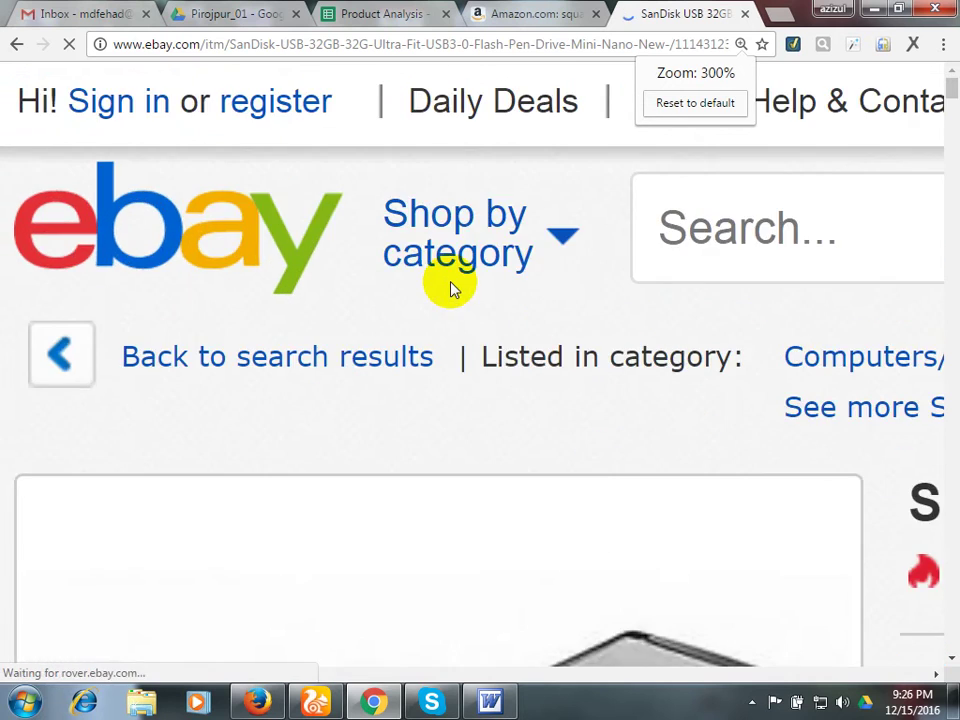
pyautogui.scroll(-3, 450, 288)
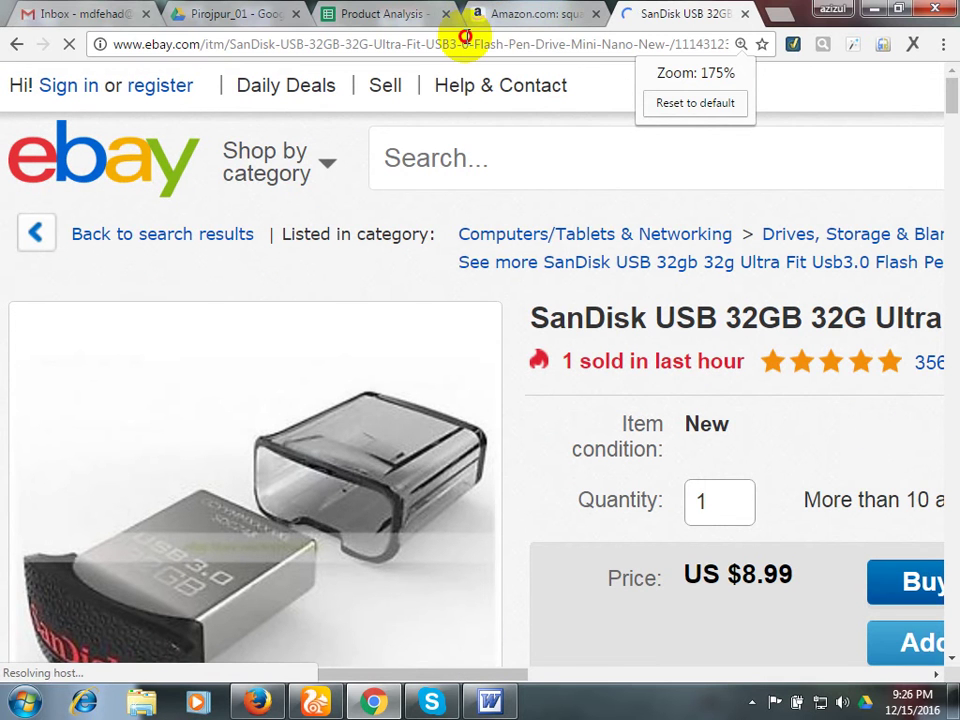
pyautogui.click(465, 40)
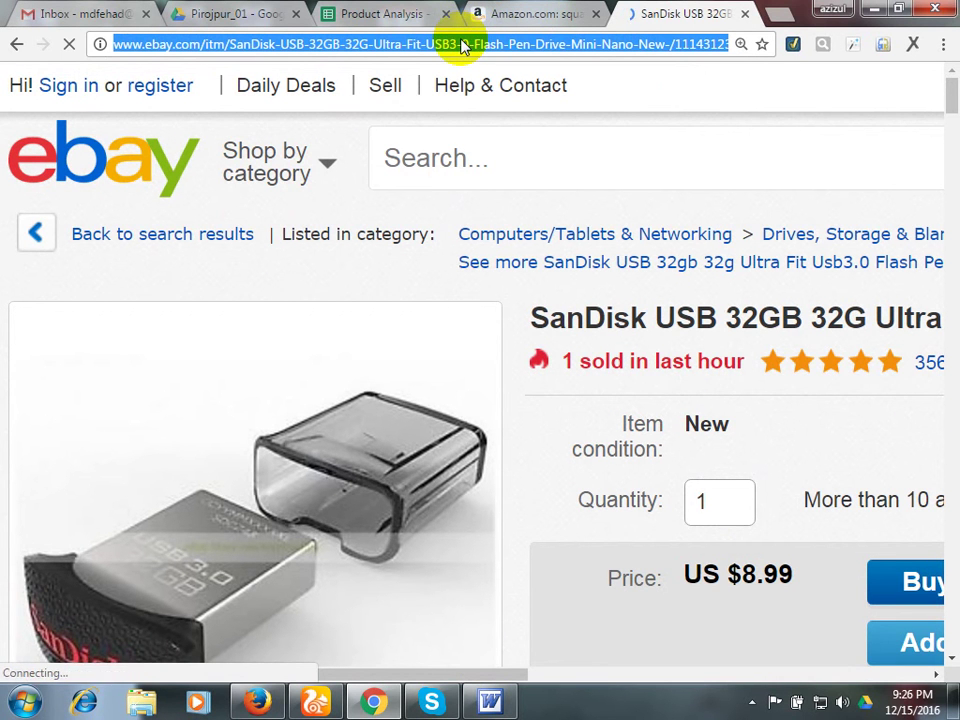
pyautogui.scroll(-2, 330, 210)
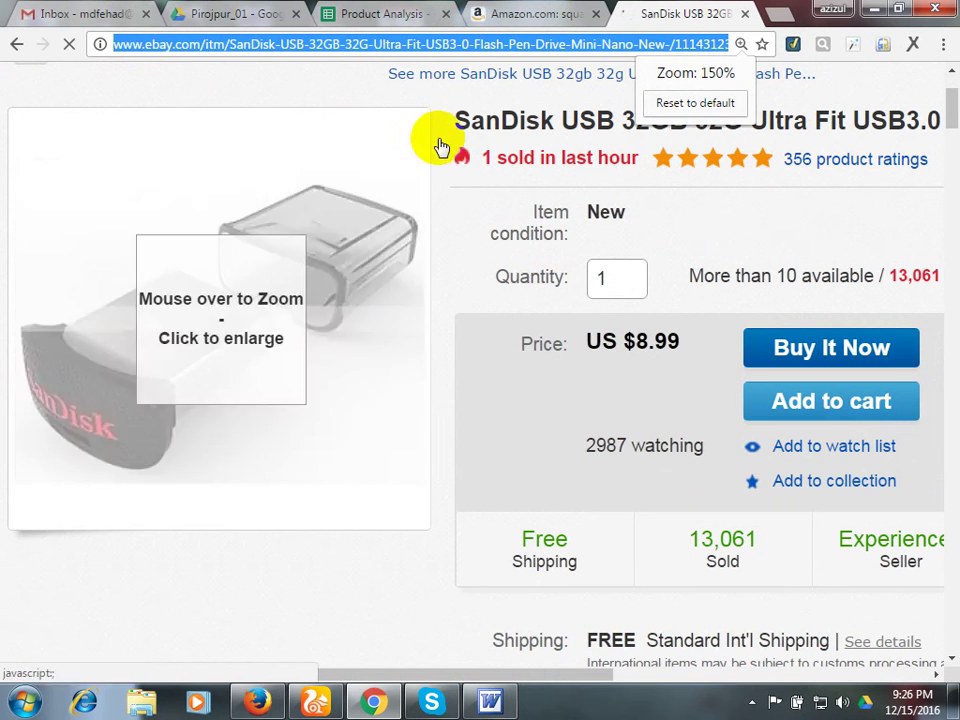
# Examine the SanDisk pen drive's product title, available quantity and price on its listing page.
pyautogui.moveTo(456, 122); pyautogui.dragTo(838, 122)
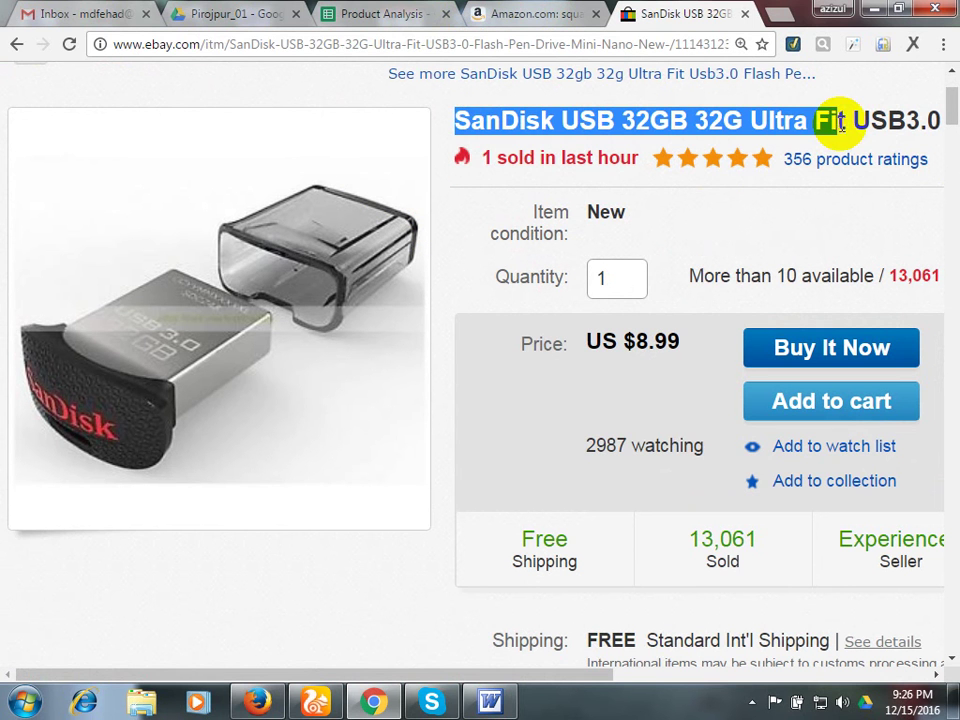
pyautogui.click(841, 123)
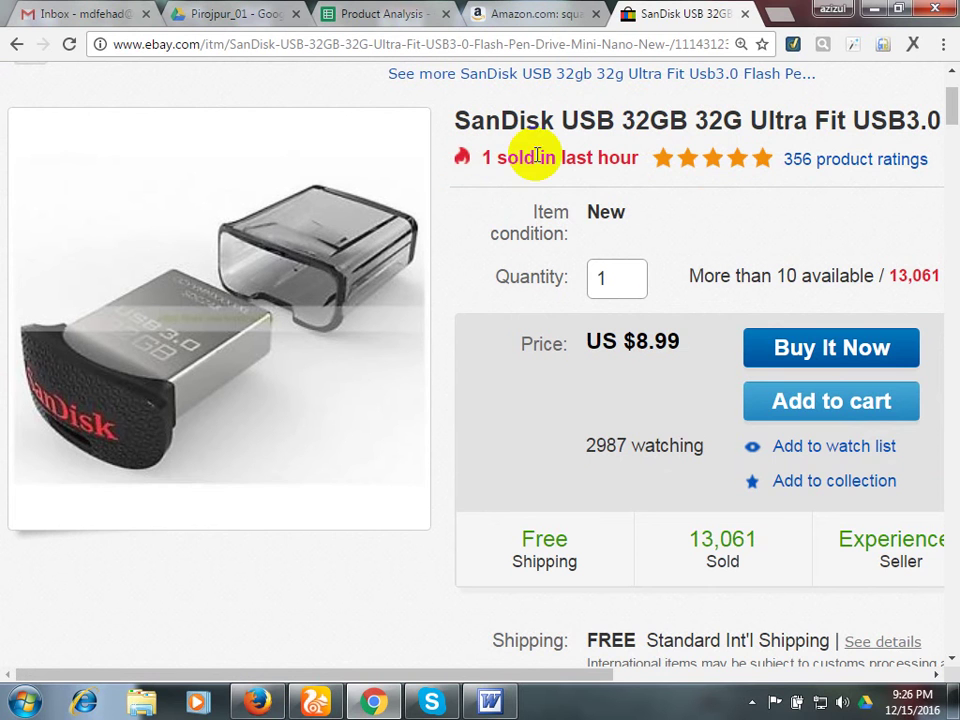
pyautogui.hotkey('ctrl', '-')
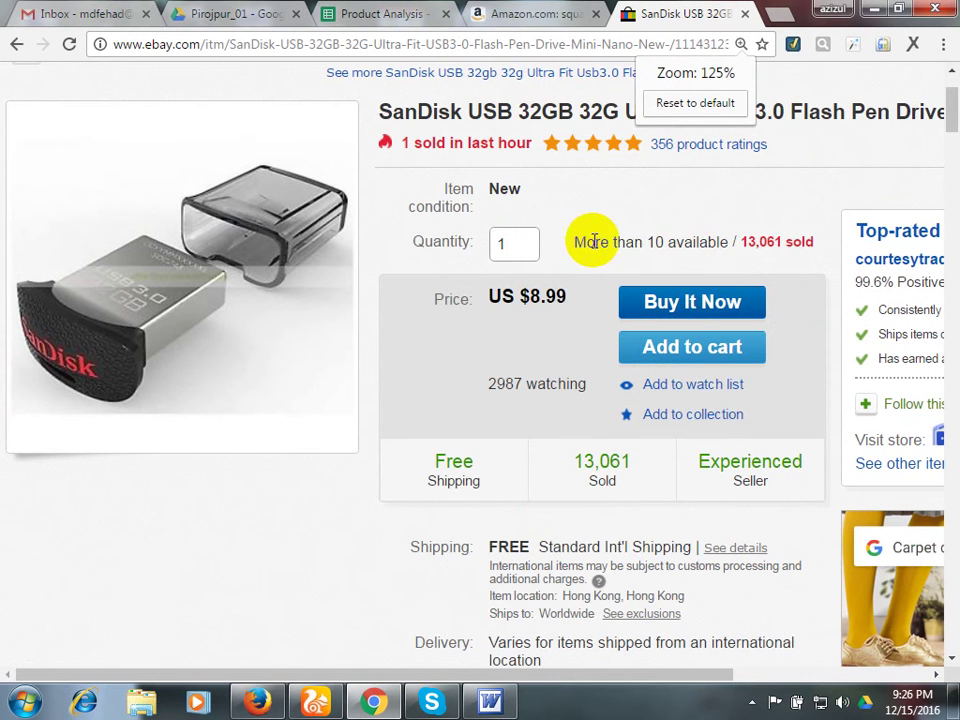
pyautogui.moveTo(577, 242); pyautogui.dragTo(720, 238)
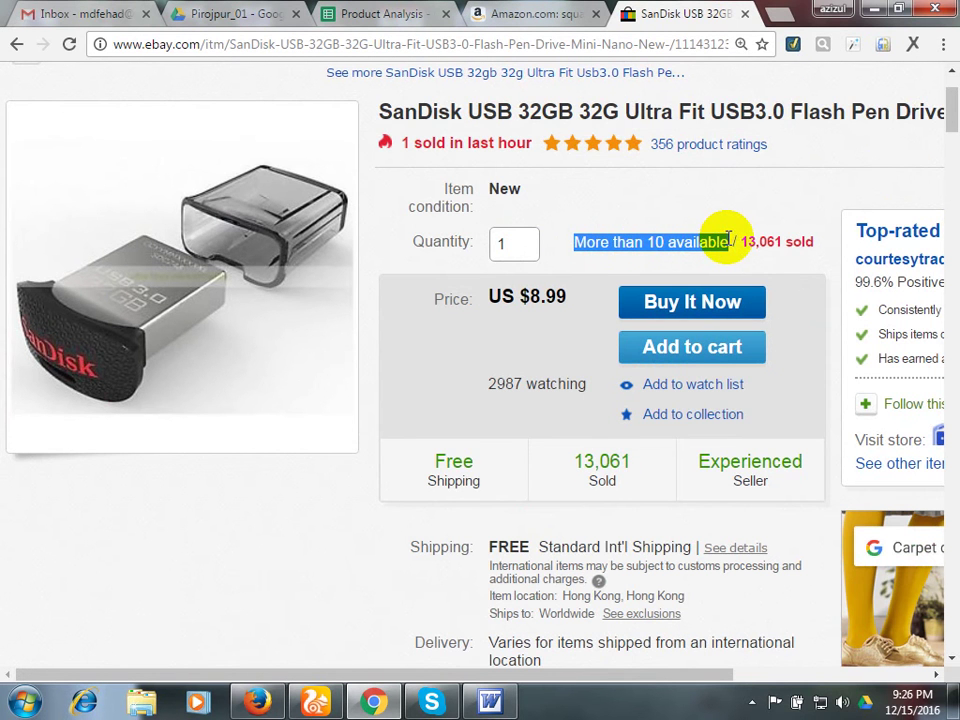
pyautogui.click(727, 238)
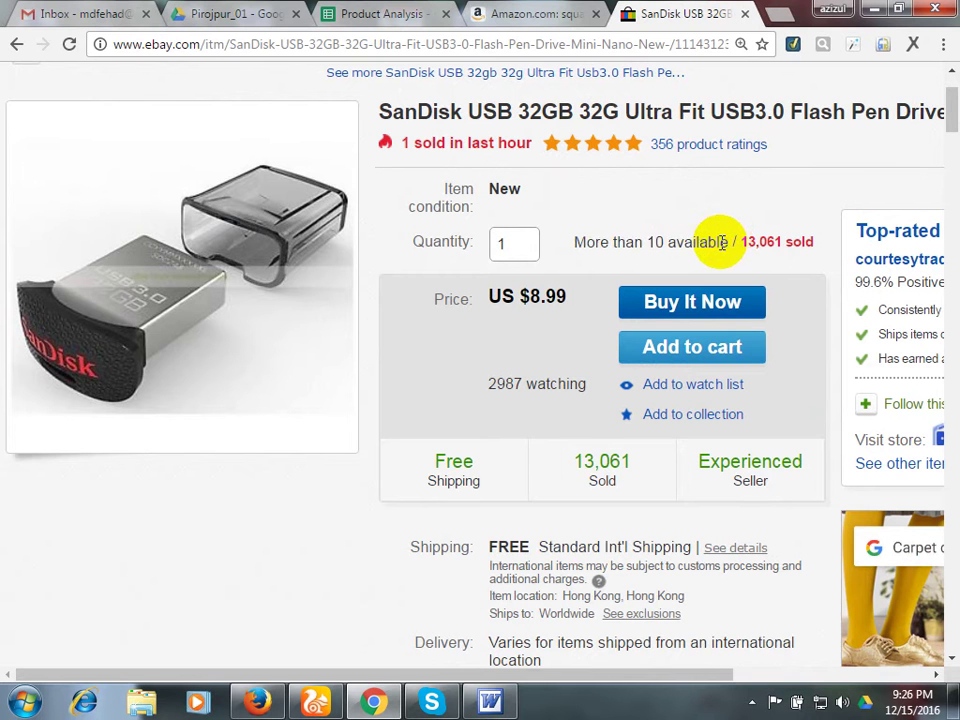
pyautogui.moveTo(688, 242); pyautogui.dragTo(636, 242)
pyautogui.click(611, 246)
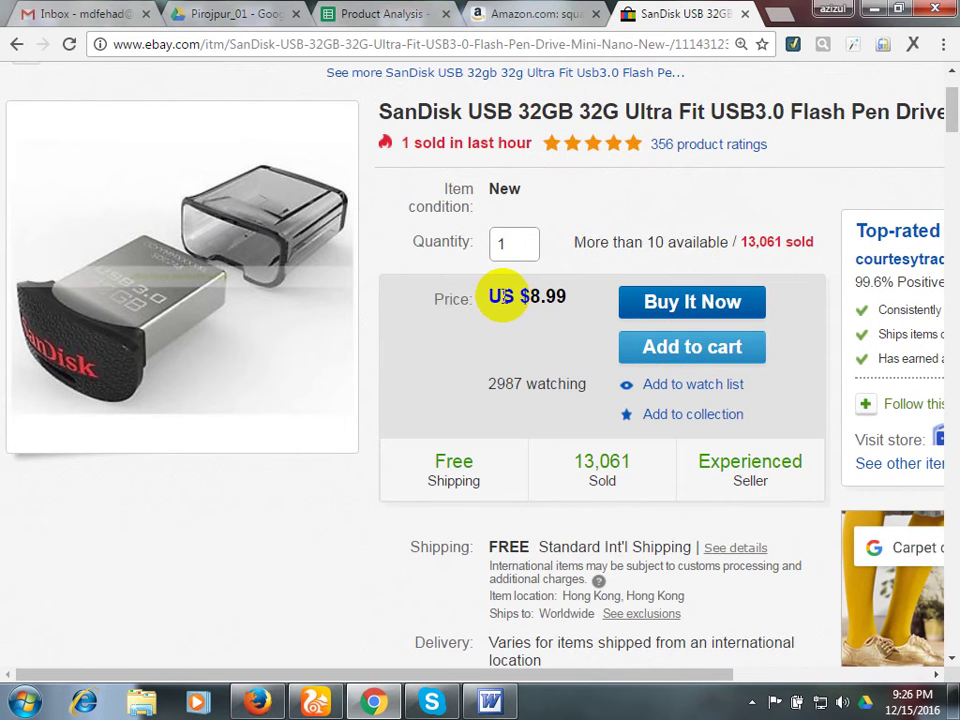
pyautogui.moveTo(499, 297); pyautogui.dragTo(576, 310)
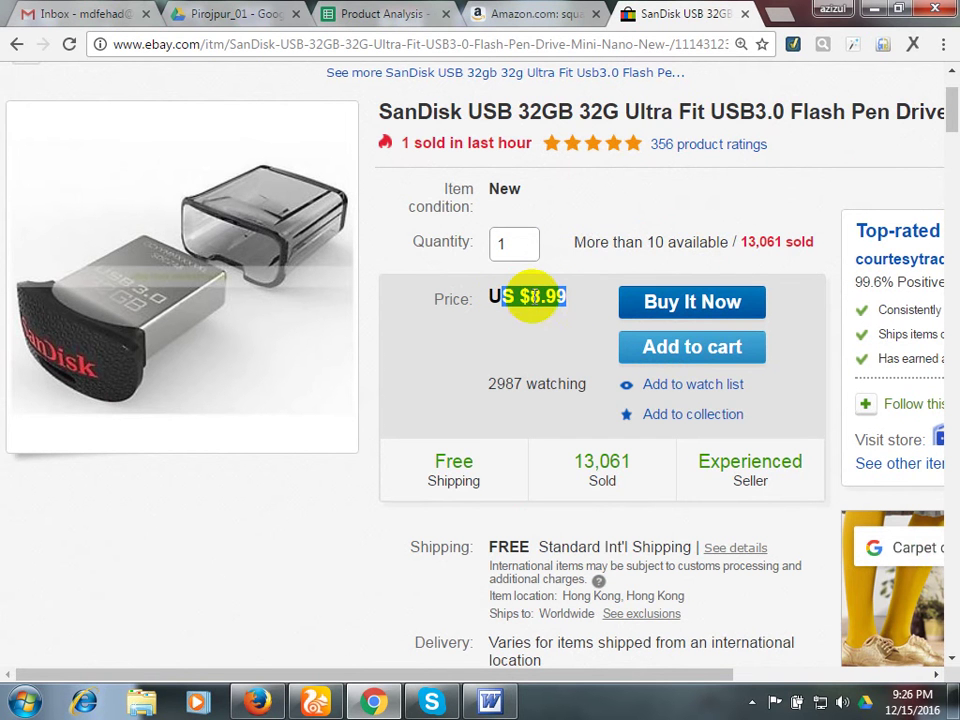
# Review the SanDisk pen drive's shipping details and its product rating breakdown.
pyautogui.scroll(-2, 540, 322)
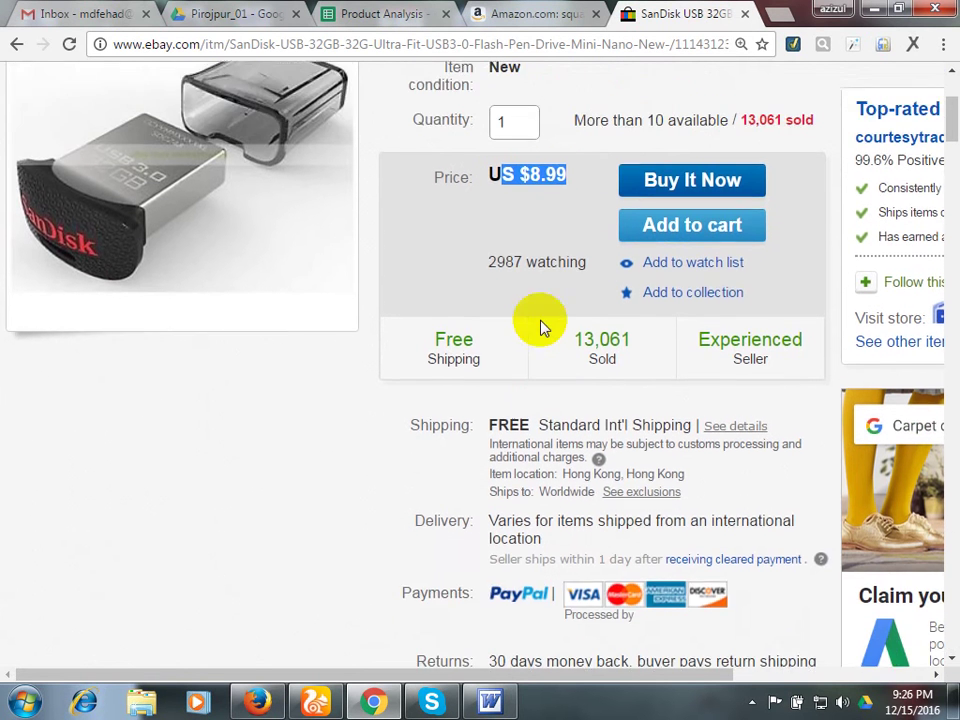
pyautogui.keyDown('ctrl'); pyautogui.scroll(-1, 540, 318); pyautogui.keyUp('ctrl')
pyautogui.scroll(3, 596, 318)
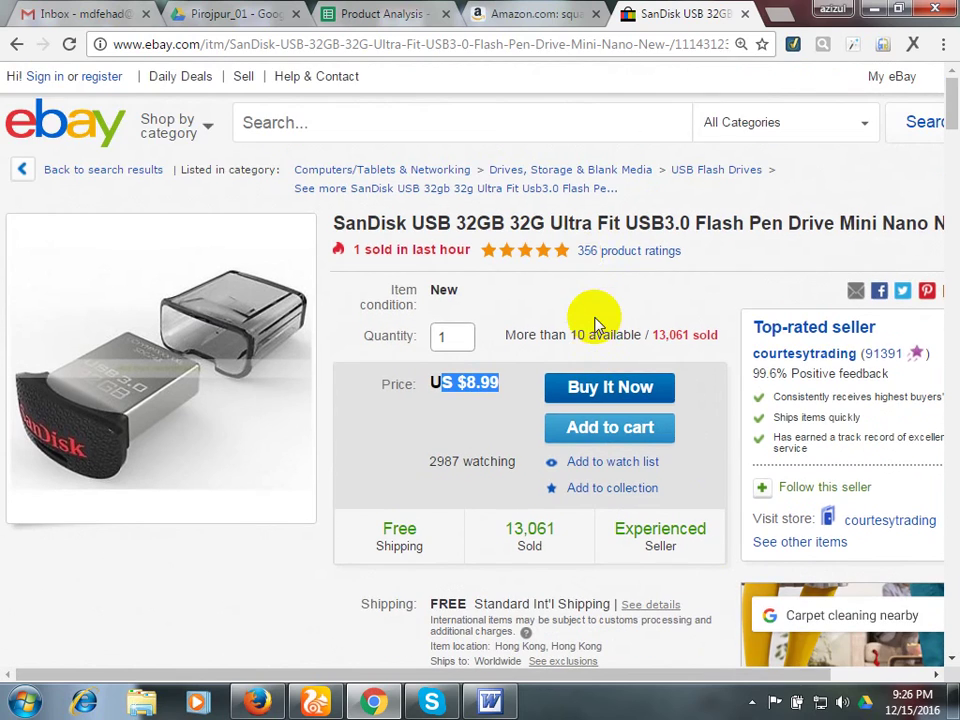
pyautogui.moveTo(572, 253)
pyautogui.keyDown('ctrl'); pyautogui.scroll(4, 567, 255); pyautogui.keyUp('ctrl')
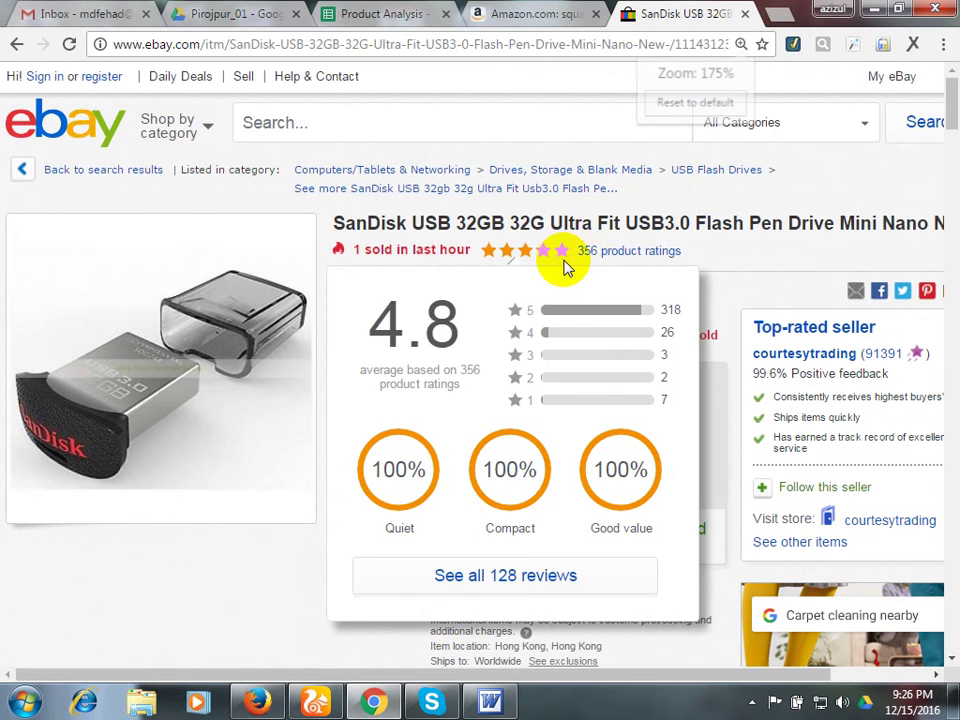
pyautogui.moveTo(355, 677); pyautogui.dragTo(550, 660)
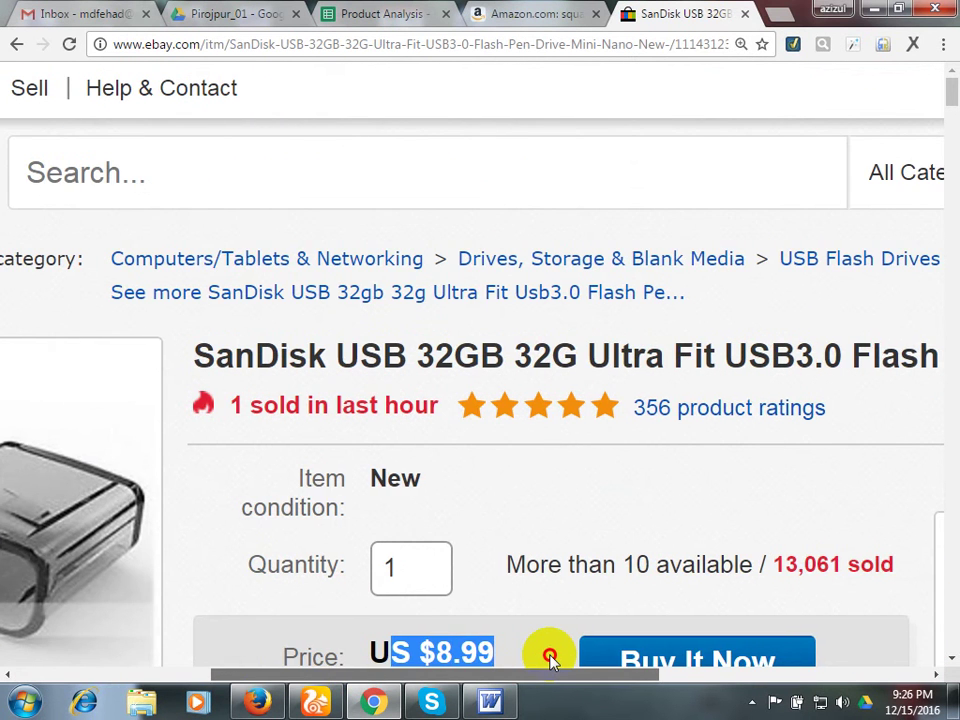
# Review the 32GB SanDisk pen drive's product rating breakdown and its shipping, delivery, payment and return terms.
pyautogui.moveTo(499, 413)
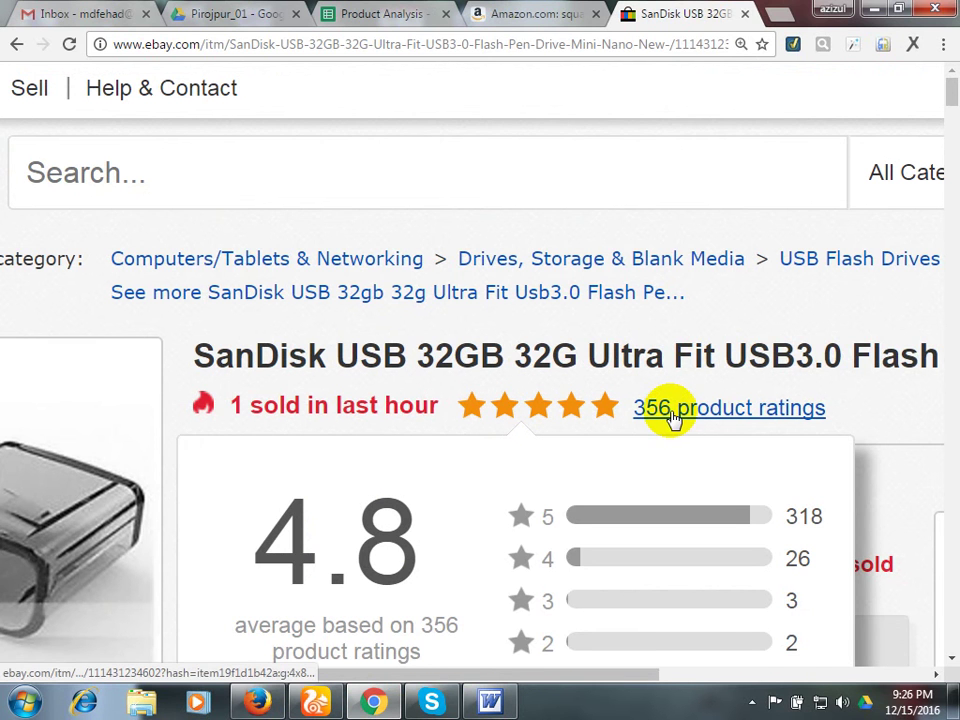
pyautogui.scroll(-2, 660, 408)
pyautogui.keyDown('ctrl'); pyautogui.scroll(-1, 658, 407); pyautogui.keyUp('ctrl')
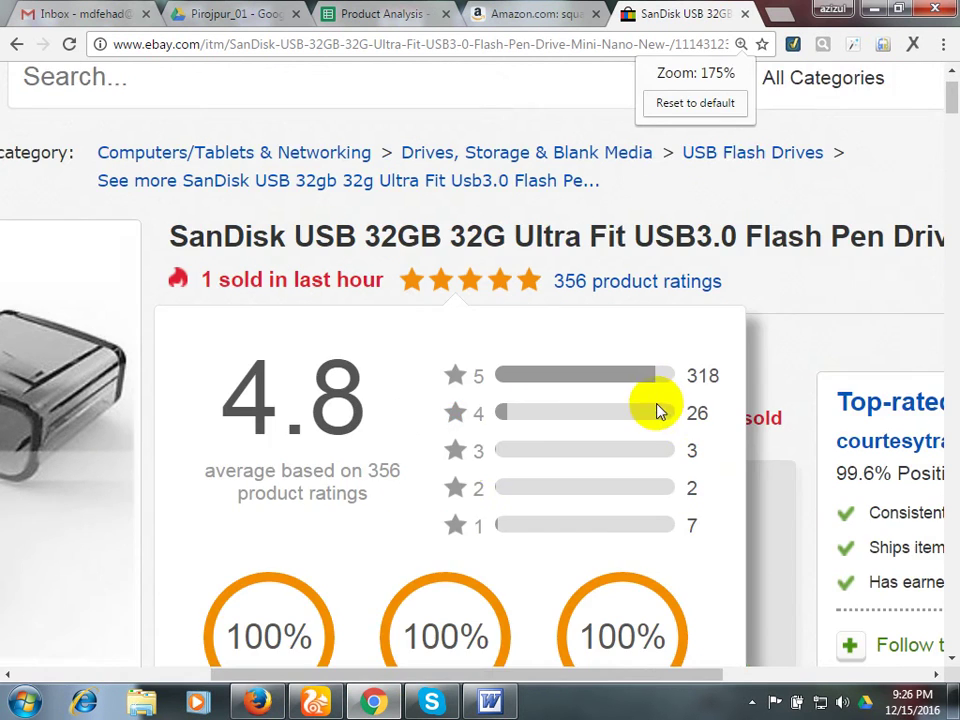
pyautogui.scroll(-2, 461, 403)
pyautogui.scroll(-4, 462, 414)
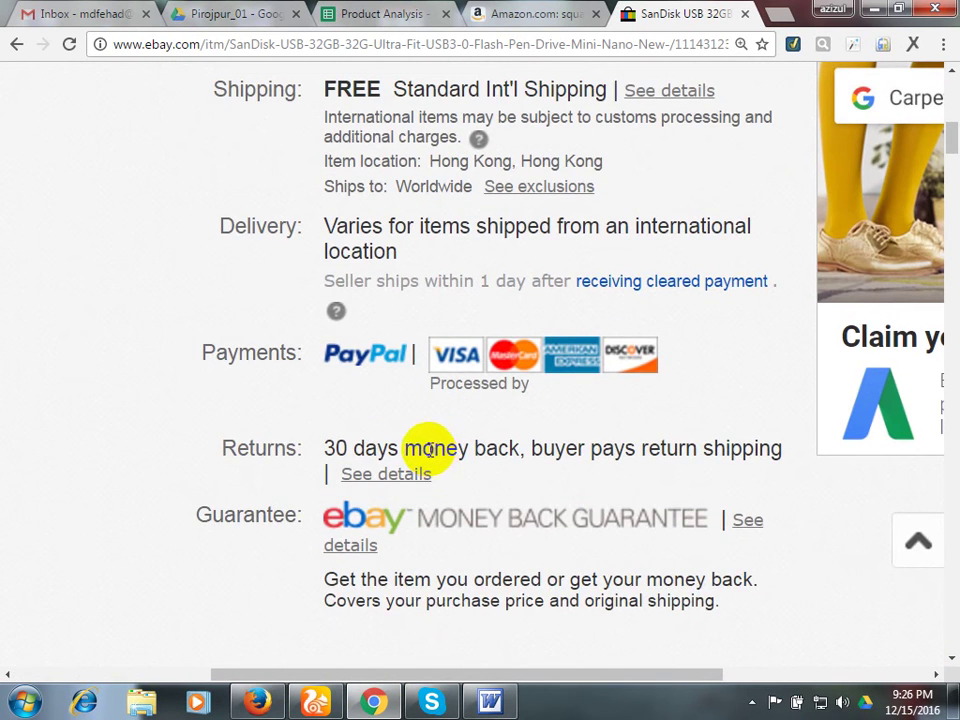
# Open the profile of the top-rated seller courtesytrading from the 32GB pen drive listing.
pyautogui.moveTo(388, 672); pyautogui.dragTo(643, 672)
pyautogui.scroll(1, 608, 356)
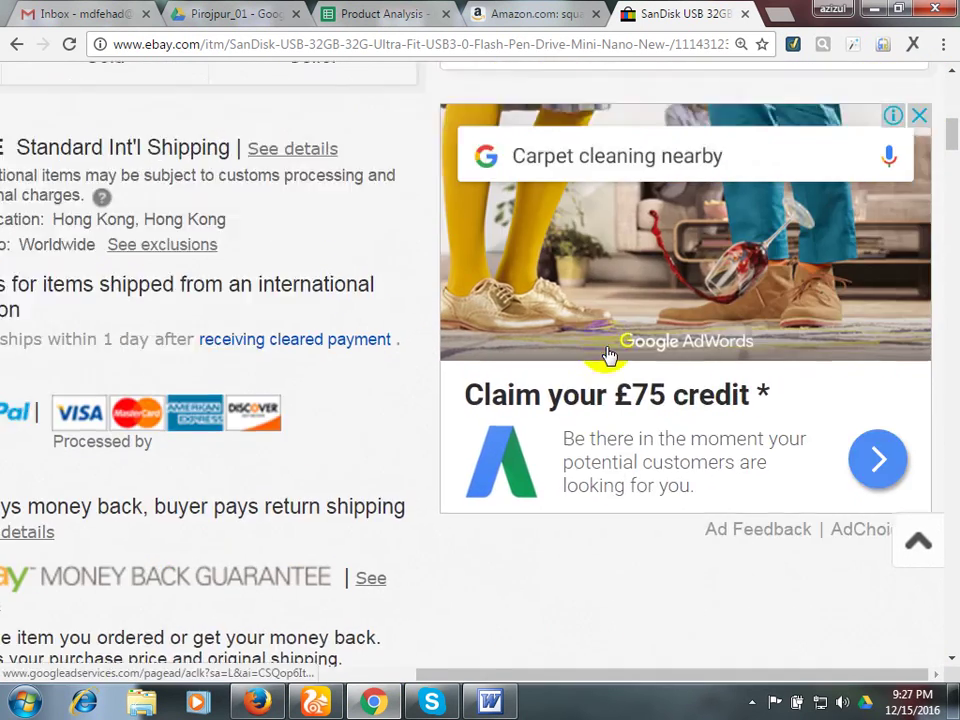
pyautogui.scroll(10, 607, 352)
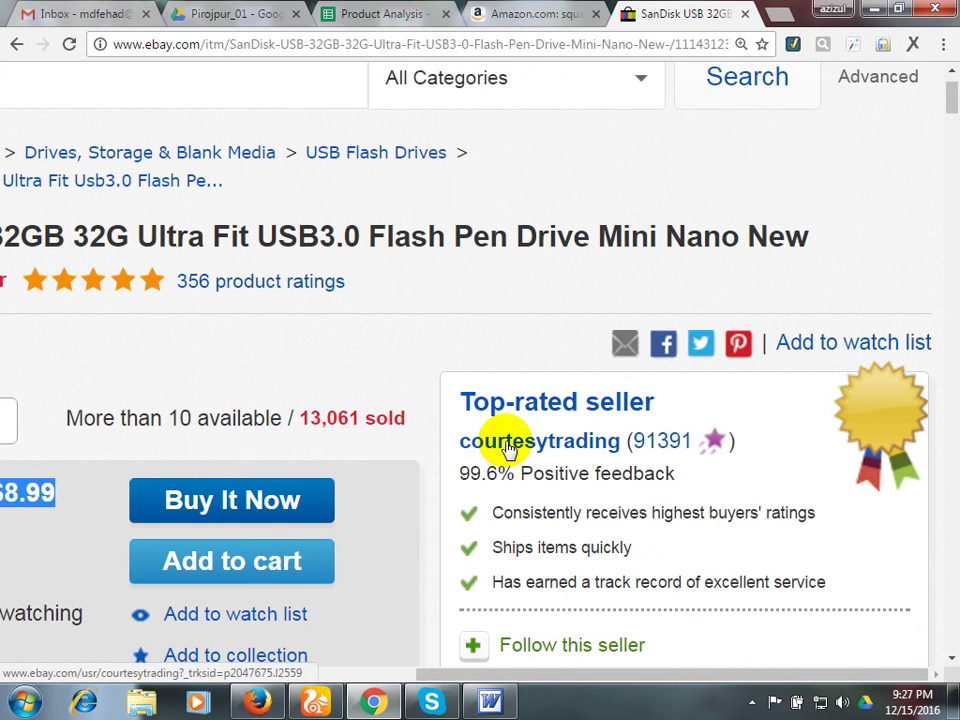
pyautogui.click(509, 448)
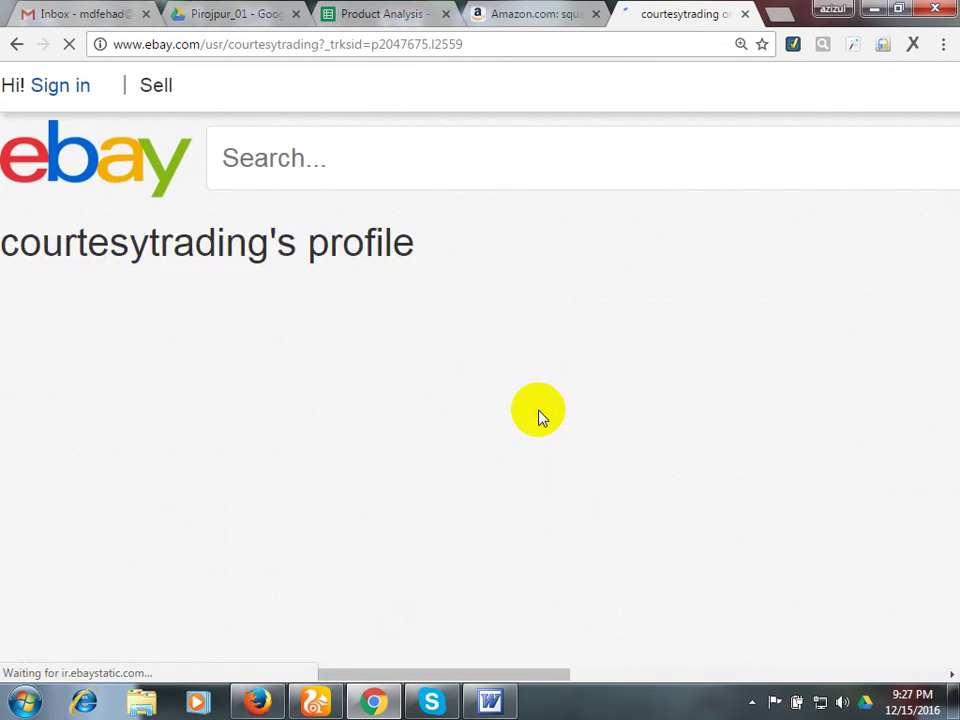
# Examine the seller's name and feedback score on the profile and check the profile's page address.
pyautogui.scroll(-1, 435, 392)
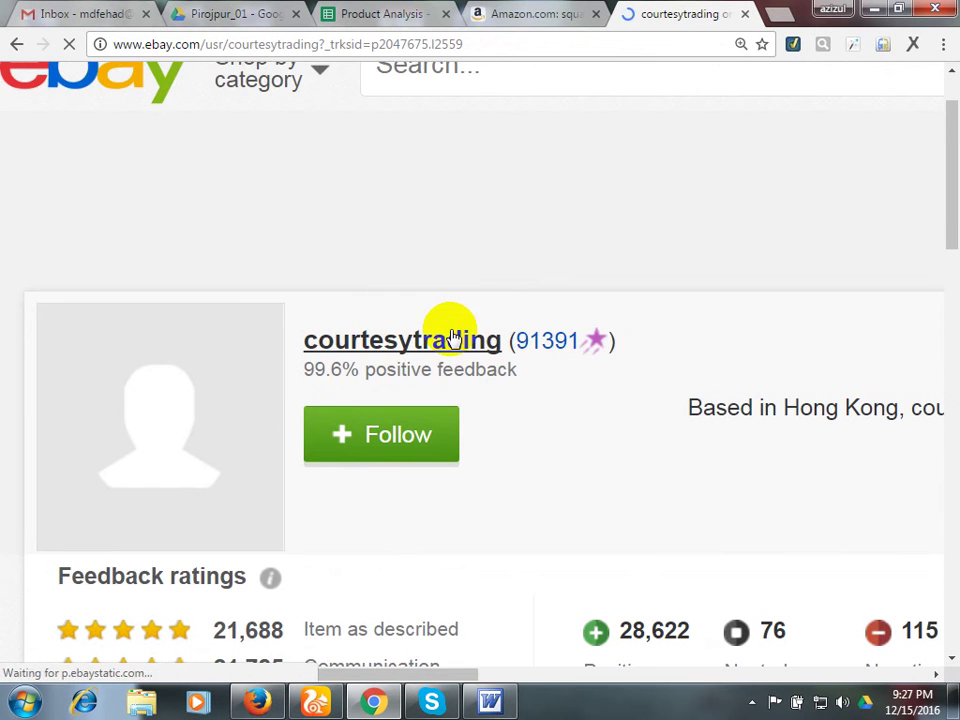
pyautogui.scroll(-3, 450, 321)
pyautogui.hotkey('ctrl', '-')
pyautogui.hotkey('ctrl', '-')
pyautogui.scroll(3, 460, 342)
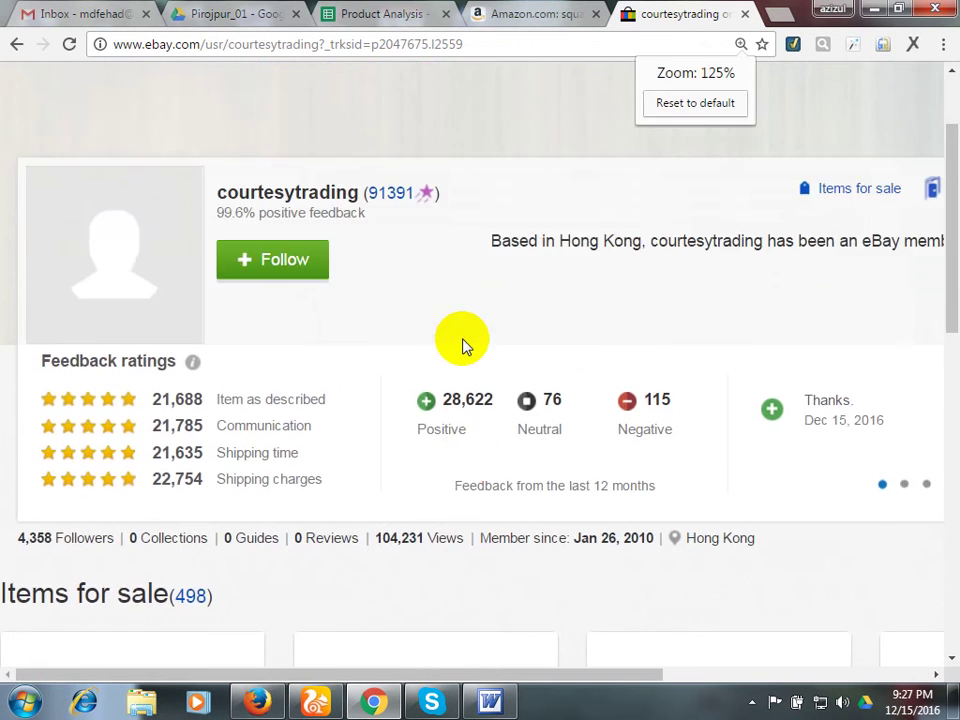
pyautogui.moveTo(210, 332); pyautogui.dragTo(375, 327)
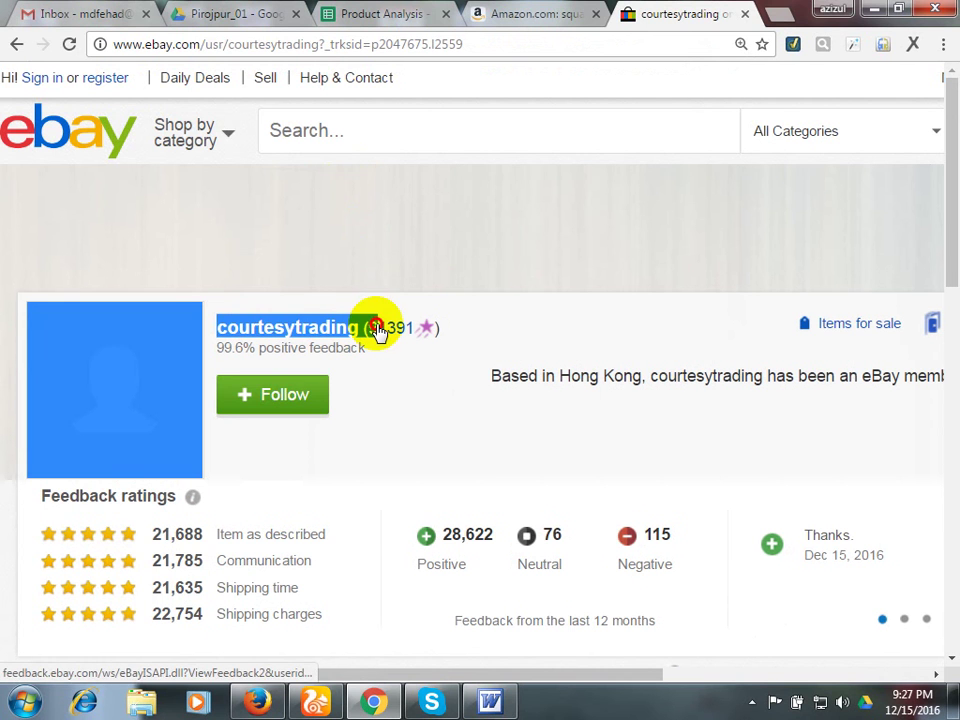
pyautogui.click(378, 44)
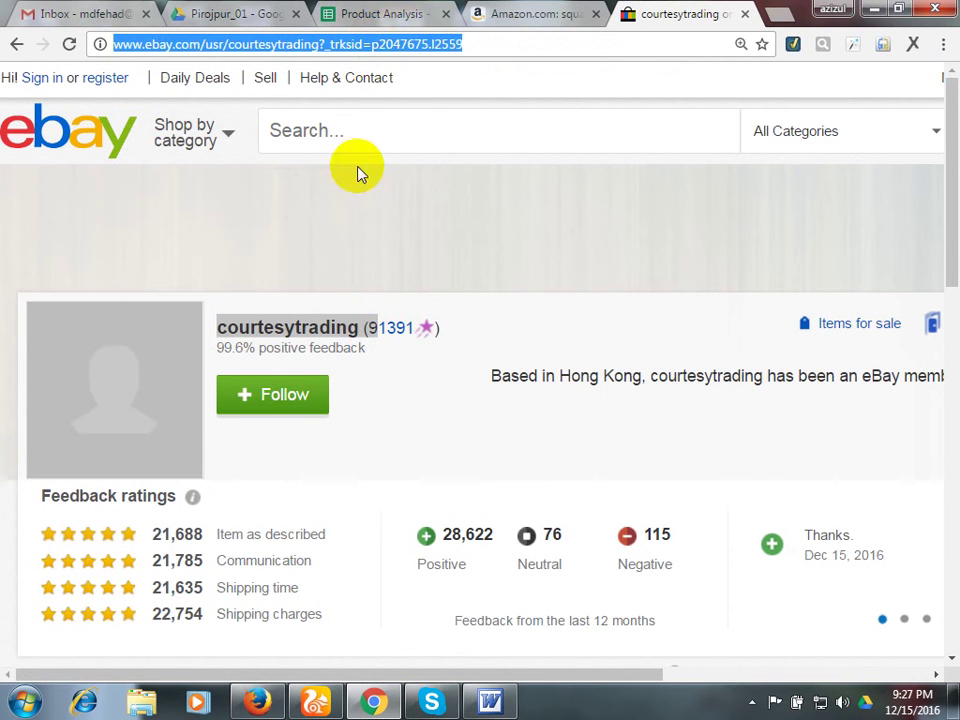
pyautogui.click(519, 332)
# Examine the seller's feedback ratings, follower and membership details, and items for sale.
pyautogui.scroll(-3, 497, 315)
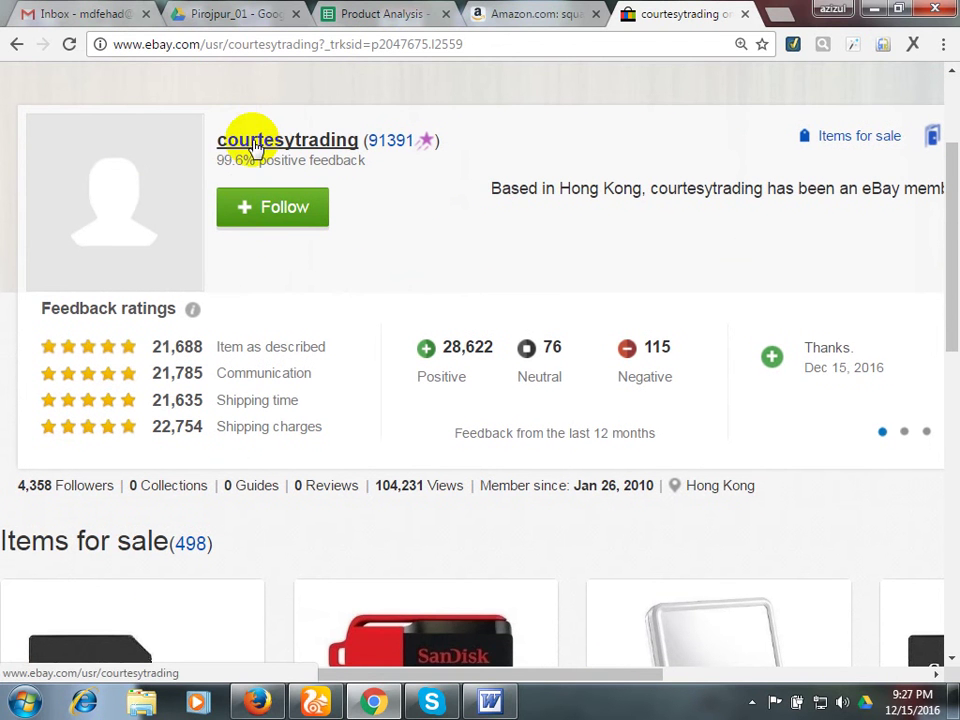
pyautogui.scroll(-2, 253, 146)
pyautogui.scroll(-2, 253, 146)
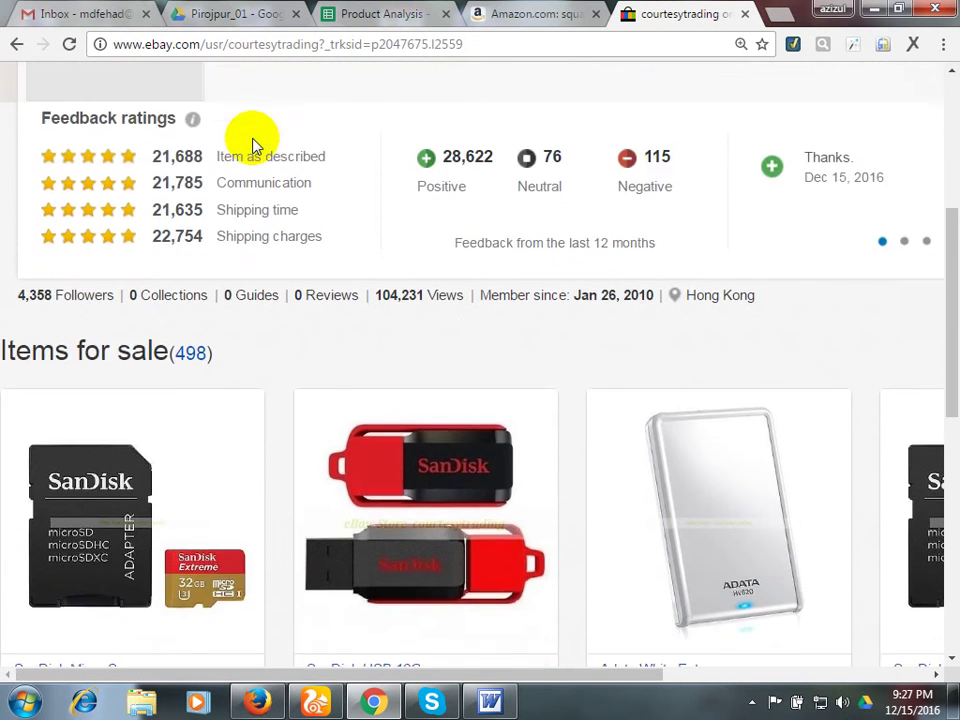
pyautogui.scroll(-3, 253, 146)
pyautogui.scroll(5, 253, 146)
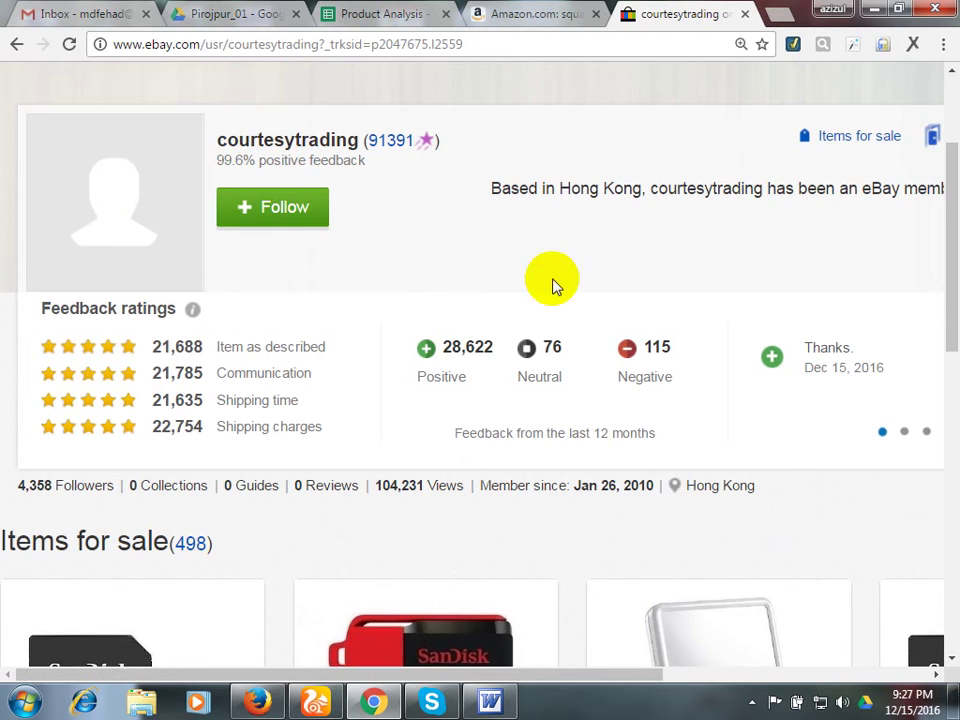
pyautogui.scroll(-3, 560, 300)
pyautogui.scroll(-1, 420, 295)
pyautogui.scroll(-6, 405, 309)
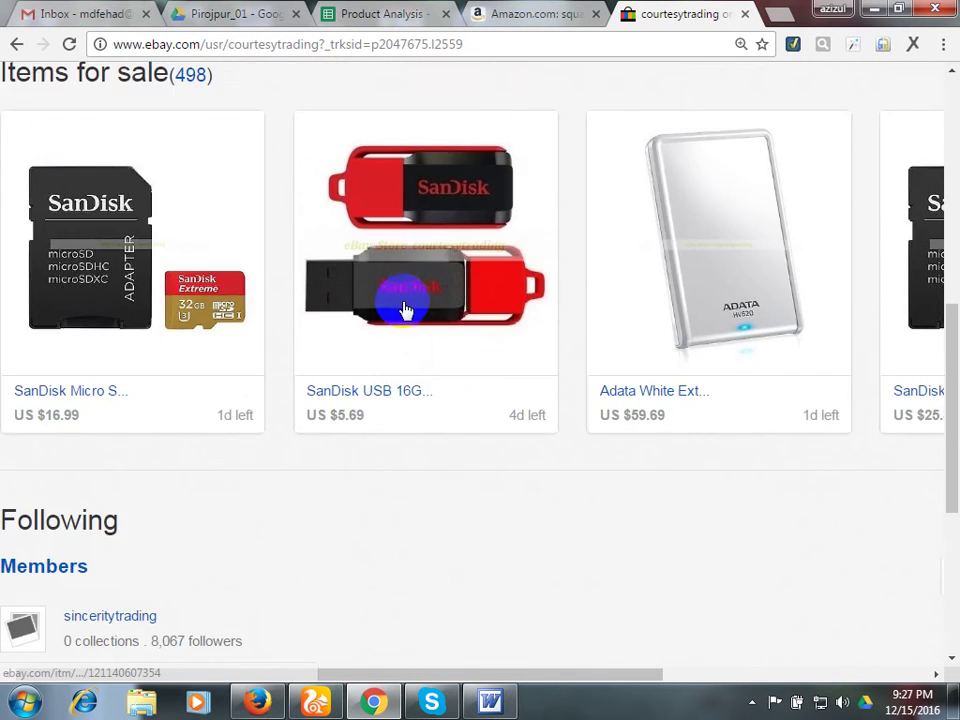
pyautogui.scroll(5, 400, 306)
pyautogui.scroll(4, 400, 305)
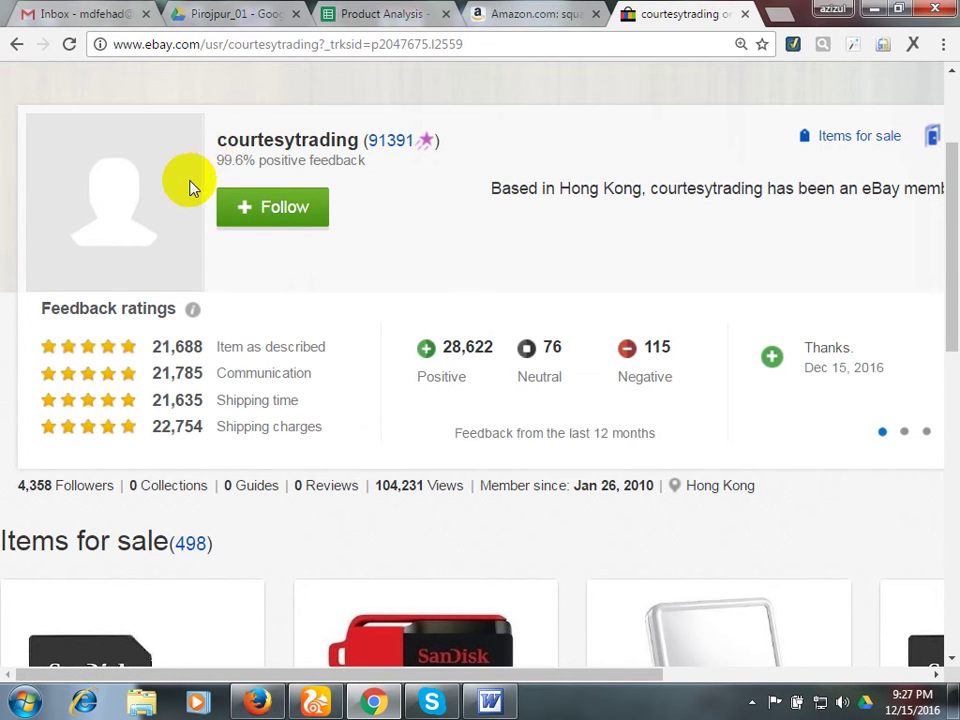
pyautogui.click(575, 10)
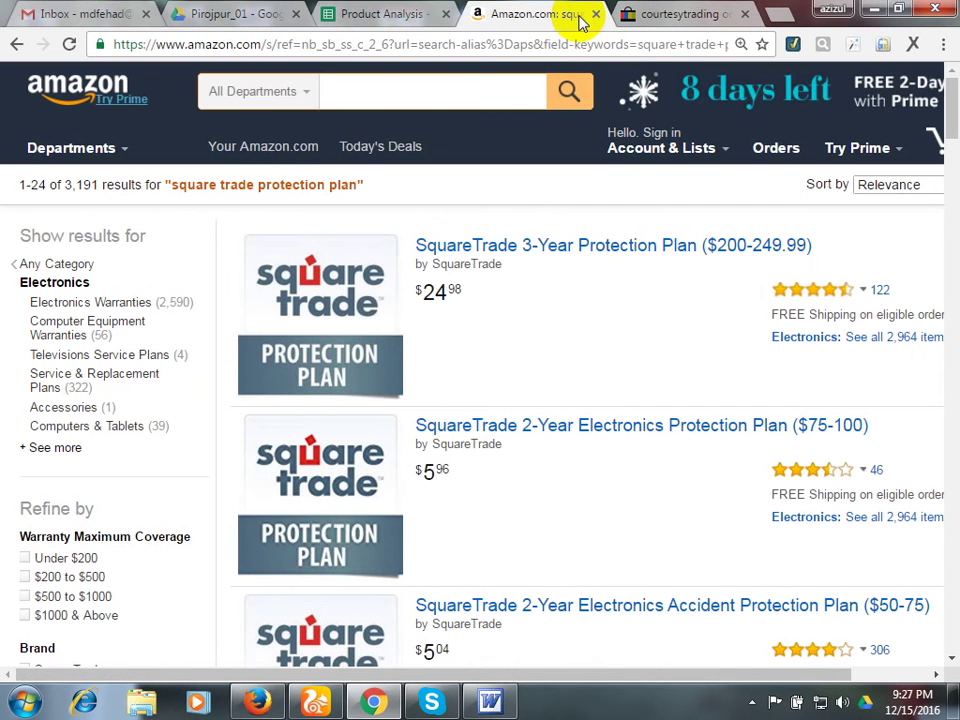
pyautogui.click(700, 14)
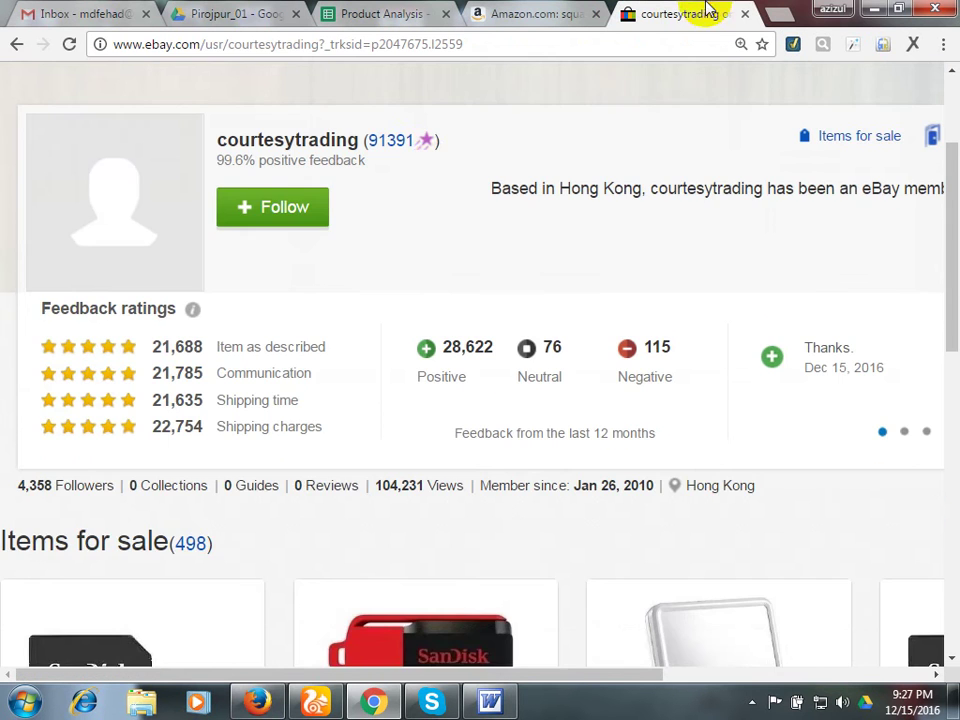
# Open the SanDisk USB 16GB Cruzer Switch Flash Pen Drive listing from the seller's items for sale.
pyautogui.scroll(2, 400, 280)
pyautogui.scroll(-10, 395, 285)
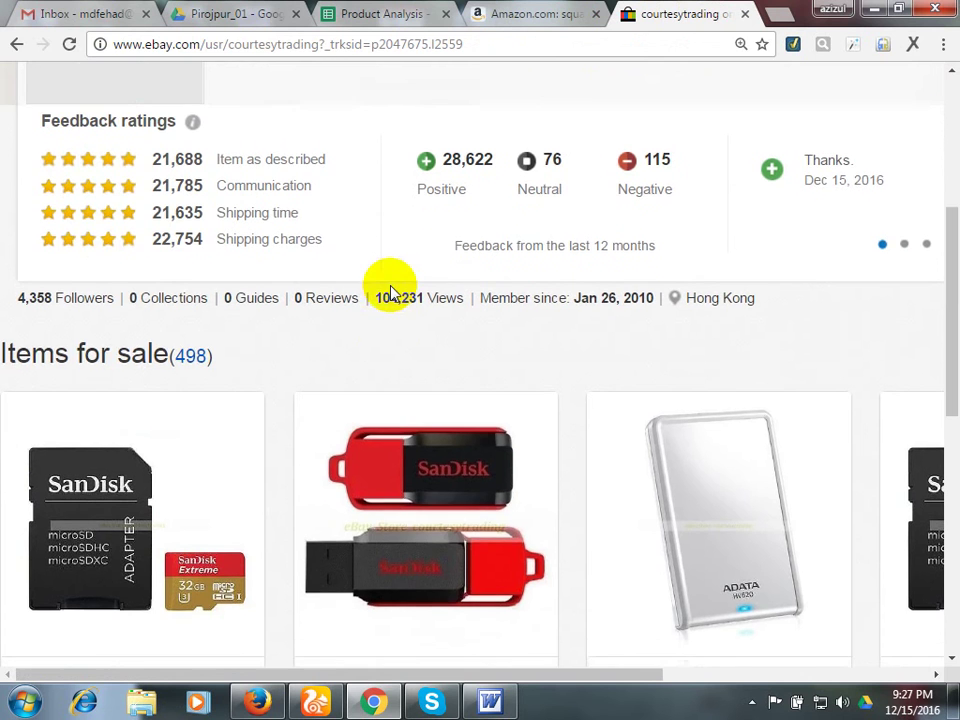
pyautogui.click(372, 113)
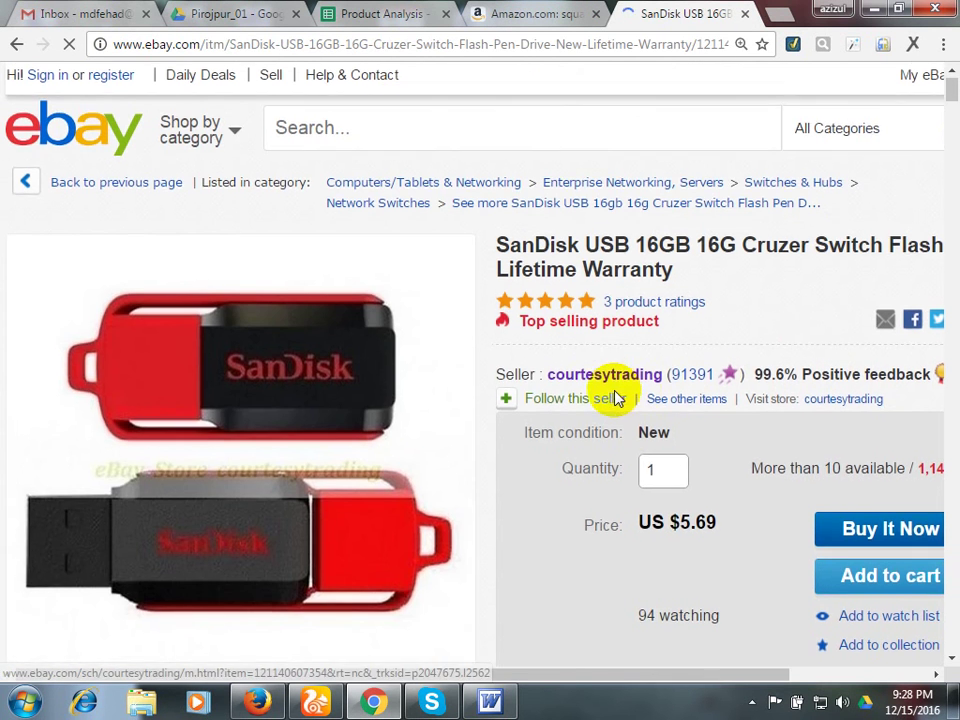
# Examine the 16GB Cruzer Switch pen drive's available quantity, number sold and price.
pyautogui.scroll(-1, 700, 400)
pyautogui.moveTo(772, 378); pyautogui.dragTo(888, 372)
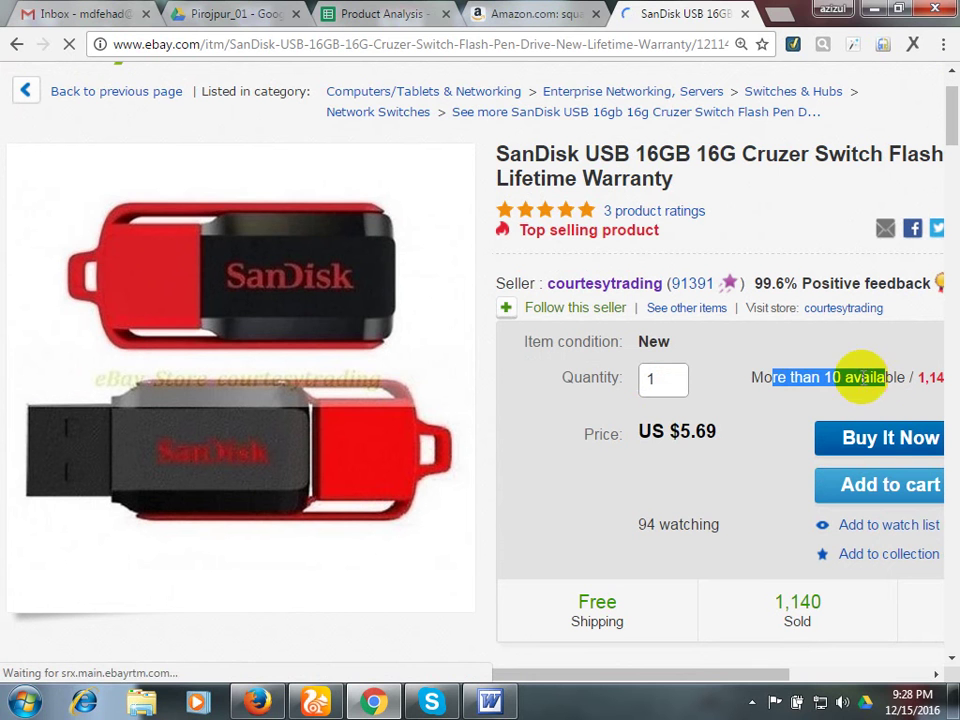
pyautogui.click(718, 371)
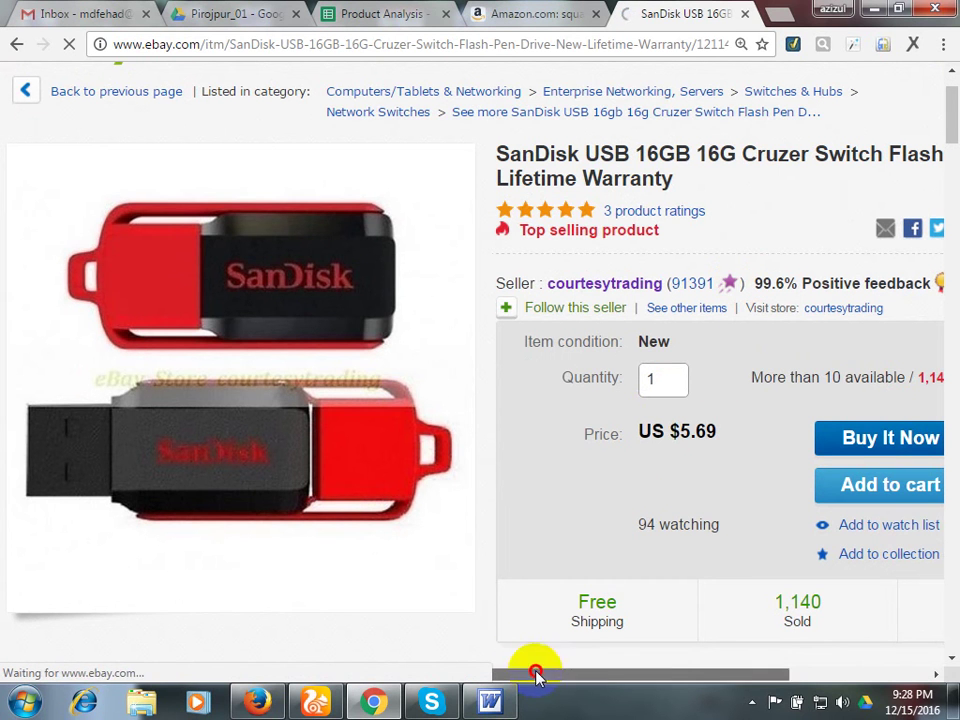
pyautogui.moveTo(536, 675); pyautogui.dragTo(692, 669)
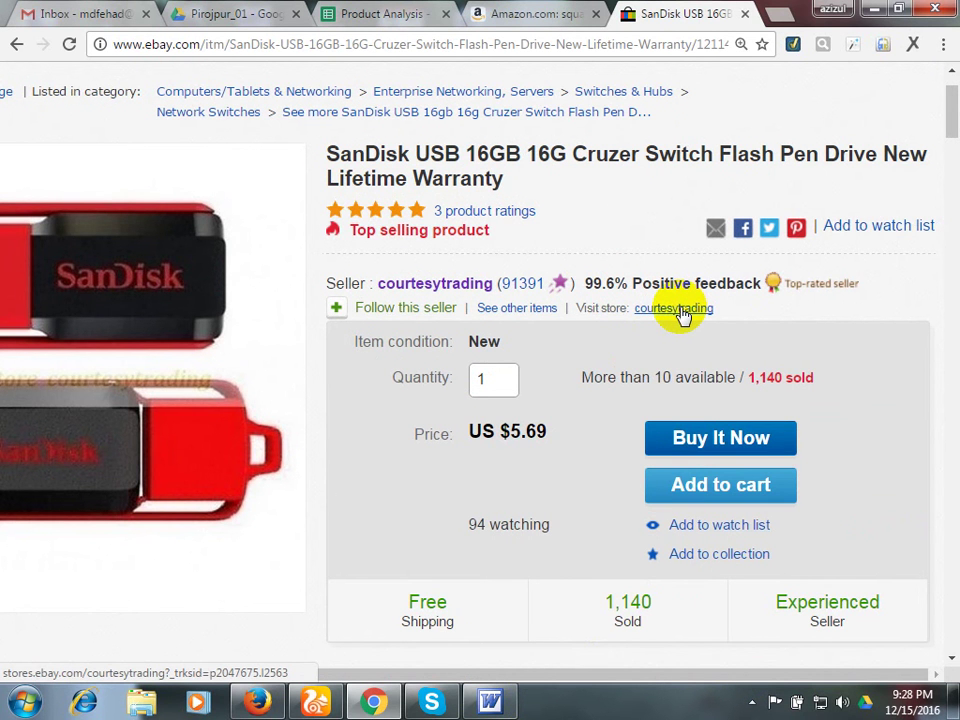
# Examine the seller details on the 16GB pen drive listing, focusing on the link to the seller's store.
pyautogui.scroll(5, 698, 336)
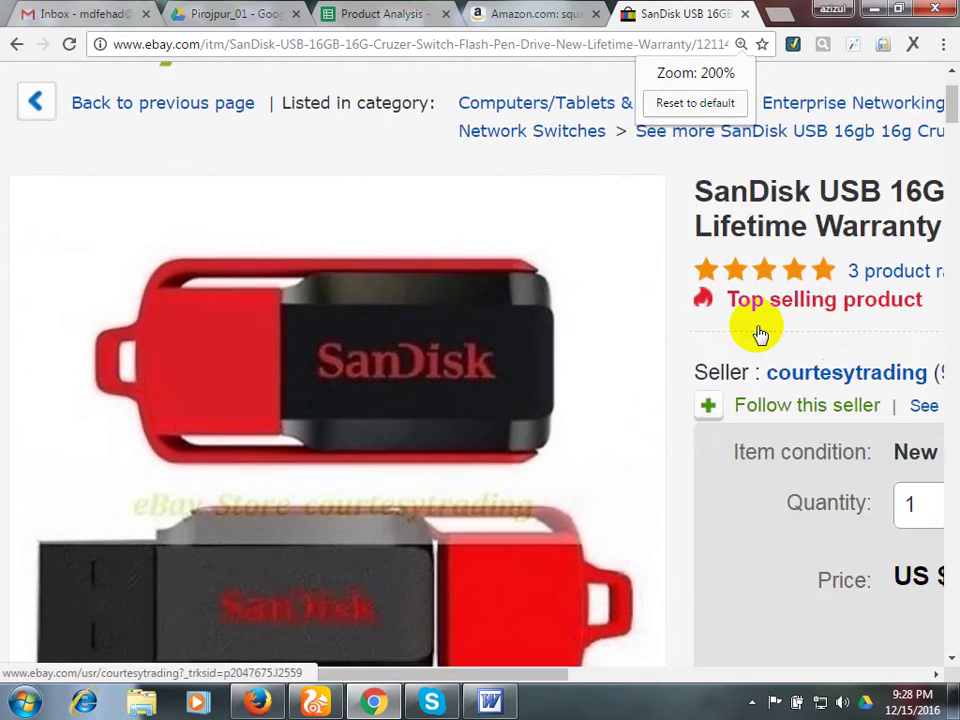
pyautogui.moveTo(400, 672); pyautogui.dragTo(808, 675)
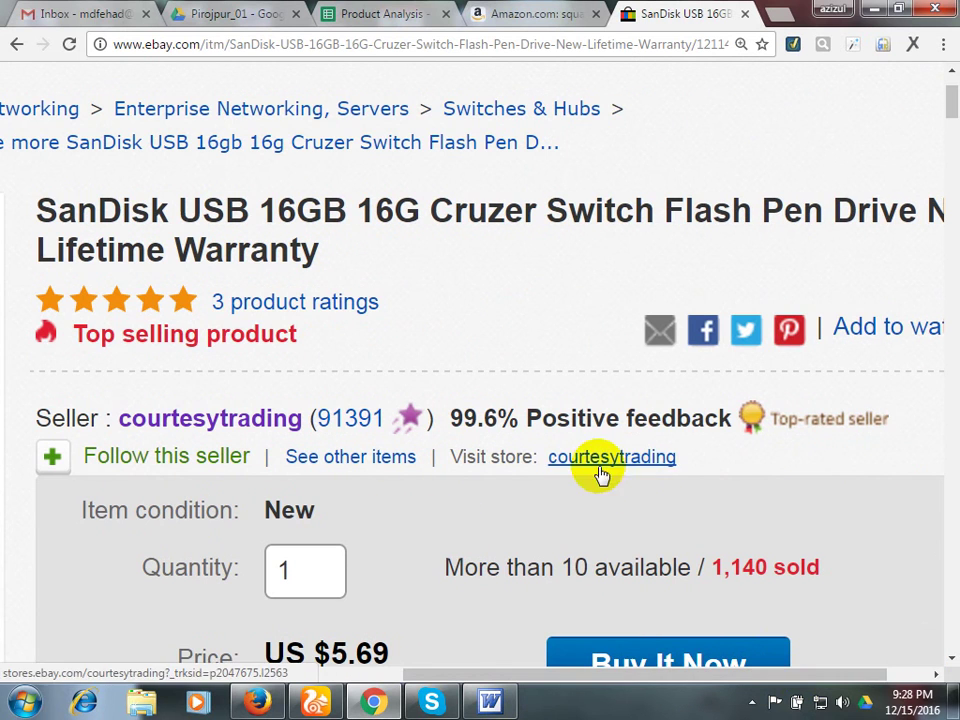
pyautogui.moveTo(468, 456); pyautogui.dragTo(648, 460)
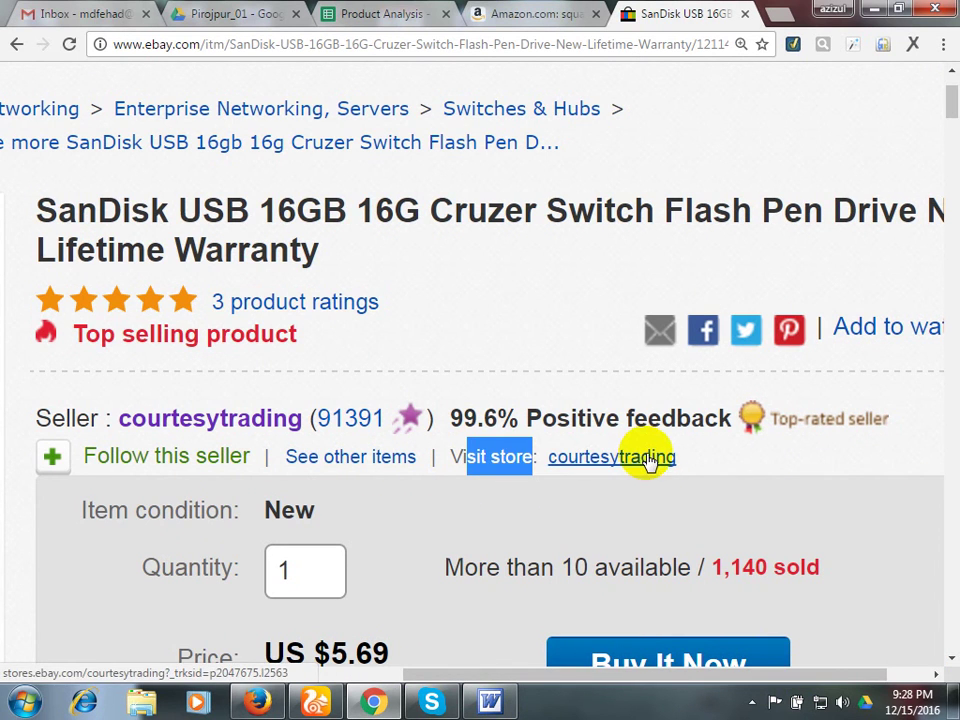
pyautogui.hotkey('ctrl', '+')
pyautogui.hotkey('ctrl', '+')
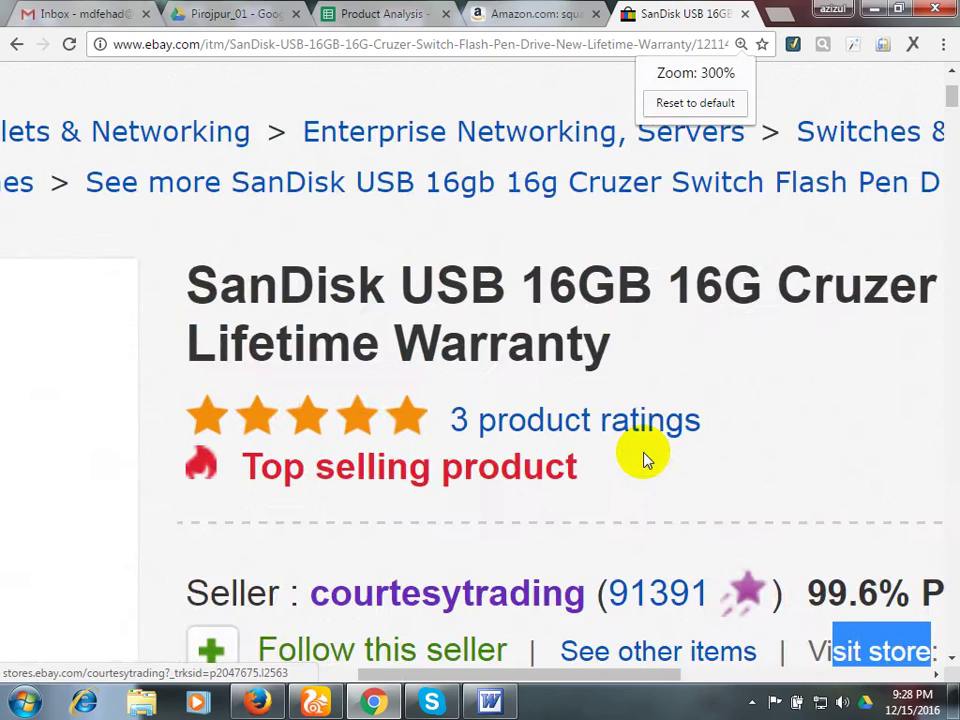
pyautogui.hotkey('ctrl', '-')
pyautogui.moveTo(460, 676); pyautogui.dragTo(580, 675)
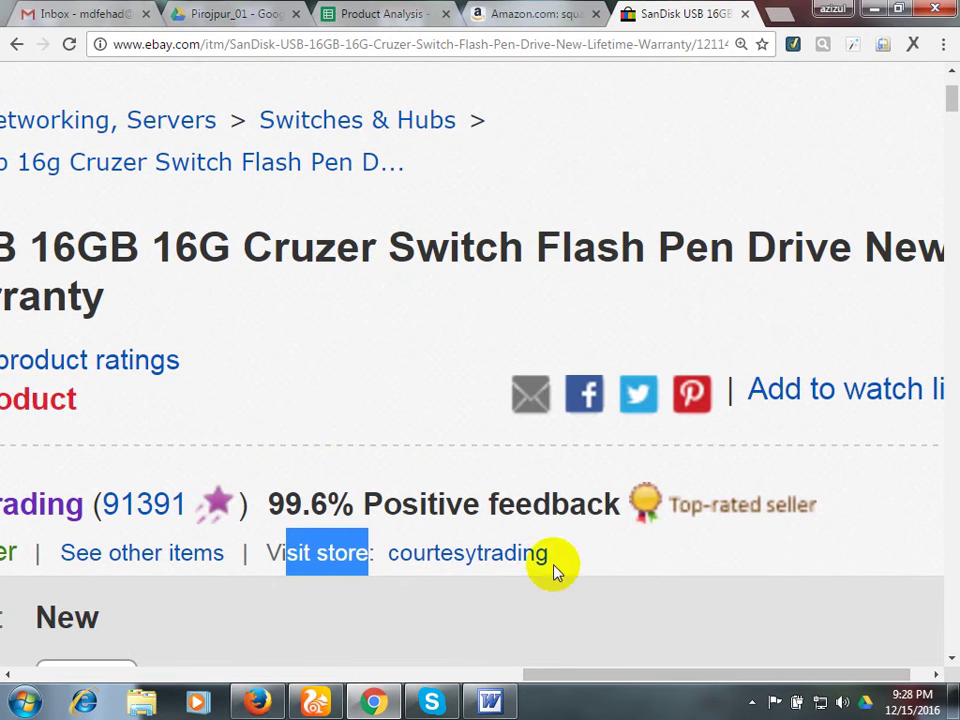
pyautogui.moveTo(581, 551); pyautogui.dragTo(380, 573)
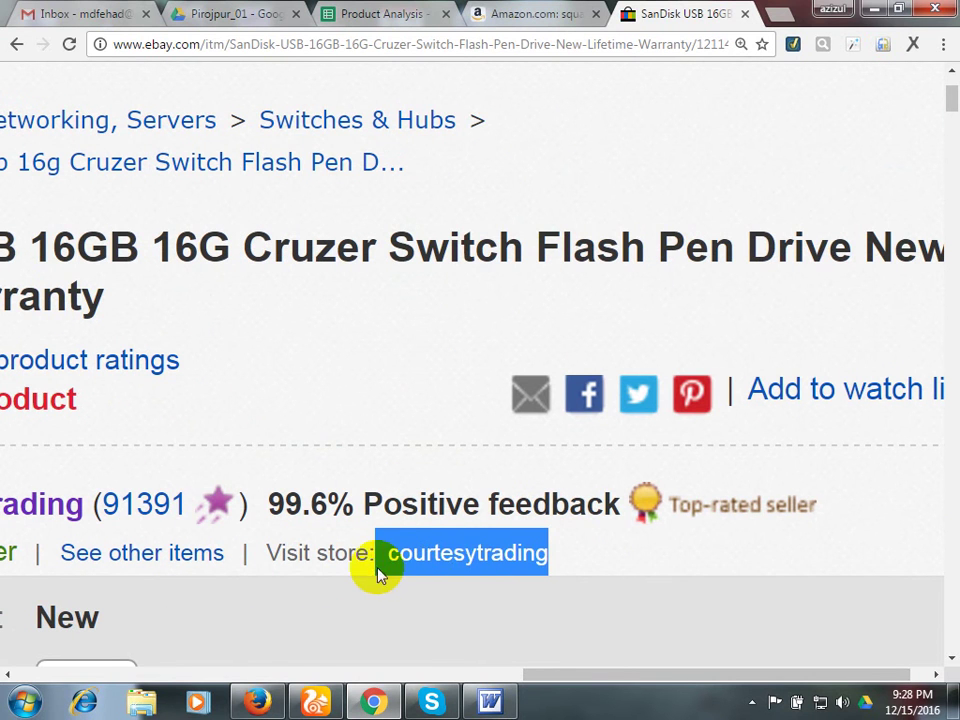
# Open the courtesytrading store from the 16GB pen drive listing and check its page address.
pyautogui.click(500, 555)
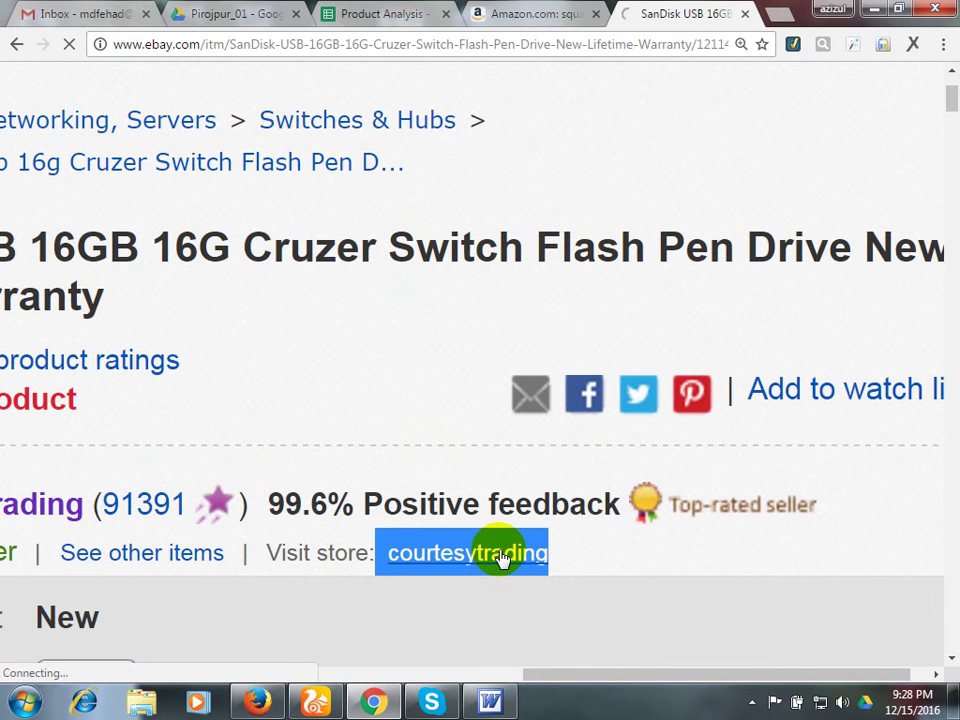
pyautogui.click(568, 48)
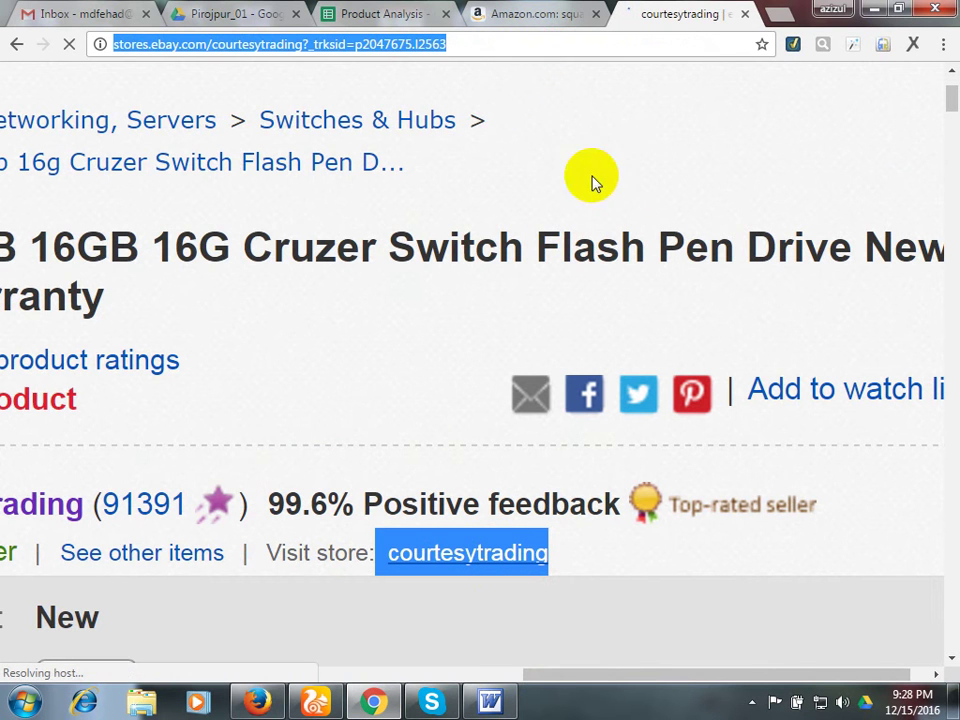
pyautogui.hotkey('ctrl', '-')
pyautogui.hotkey('ctrl', '-')
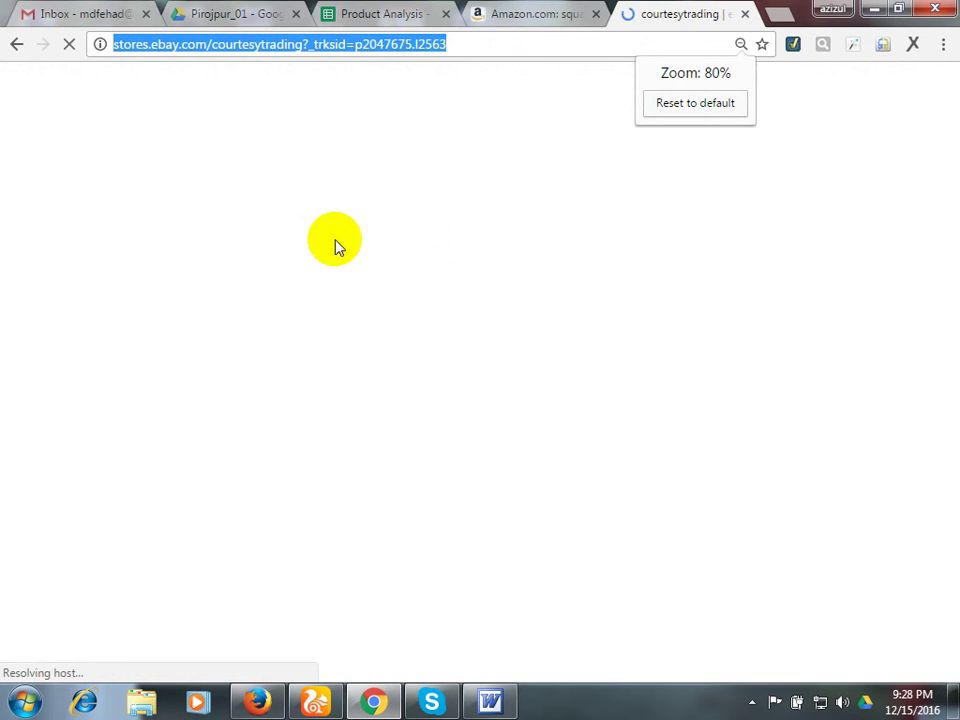
pyautogui.click(489, 45)
pyautogui.click(538, 12)
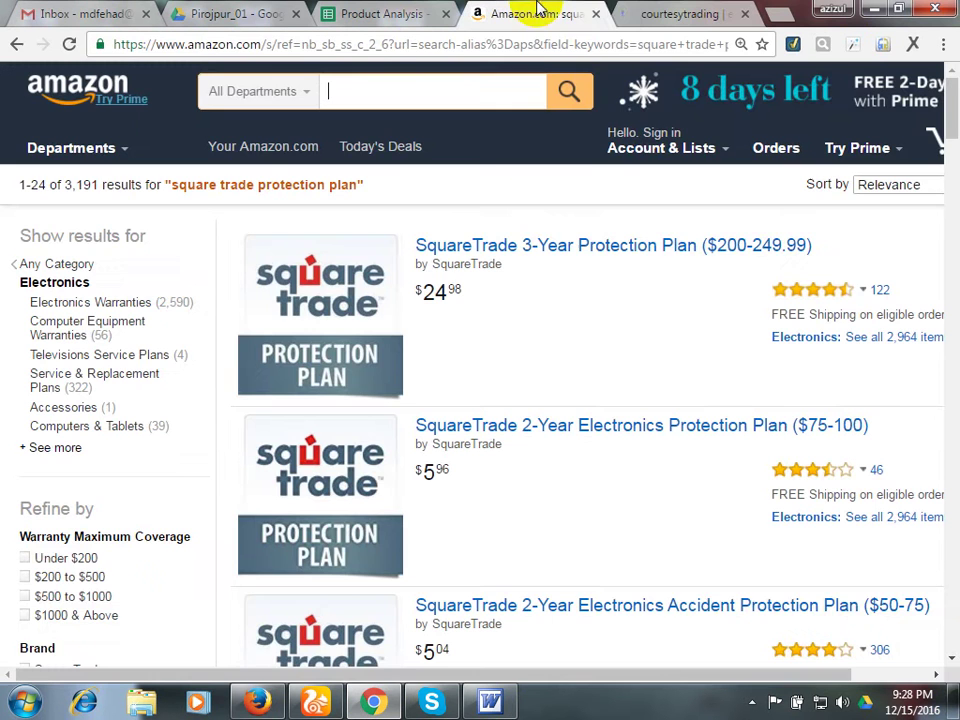
pyautogui.click(660, 12)
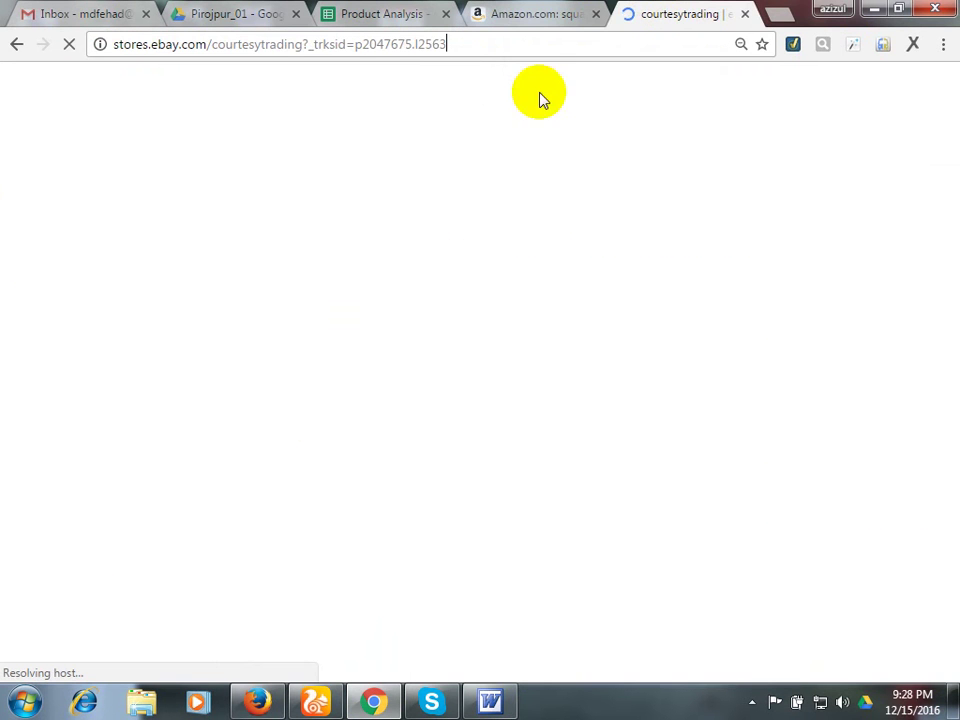
pyautogui.click(540, 14)
pyautogui.click(656, 14)
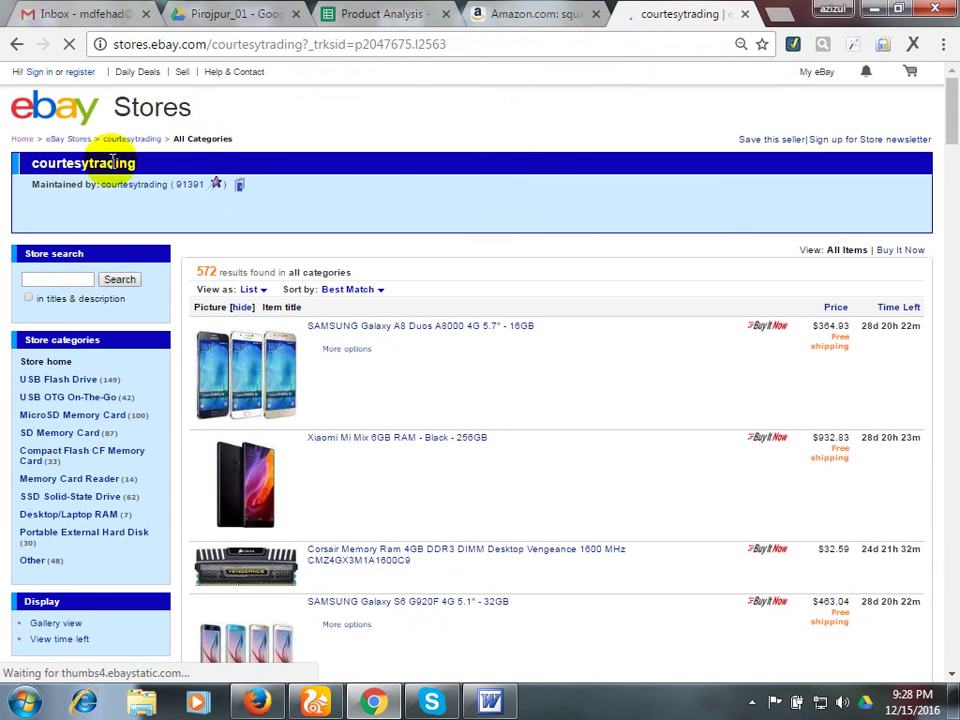
pyautogui.hotkey('ctrl', '+')
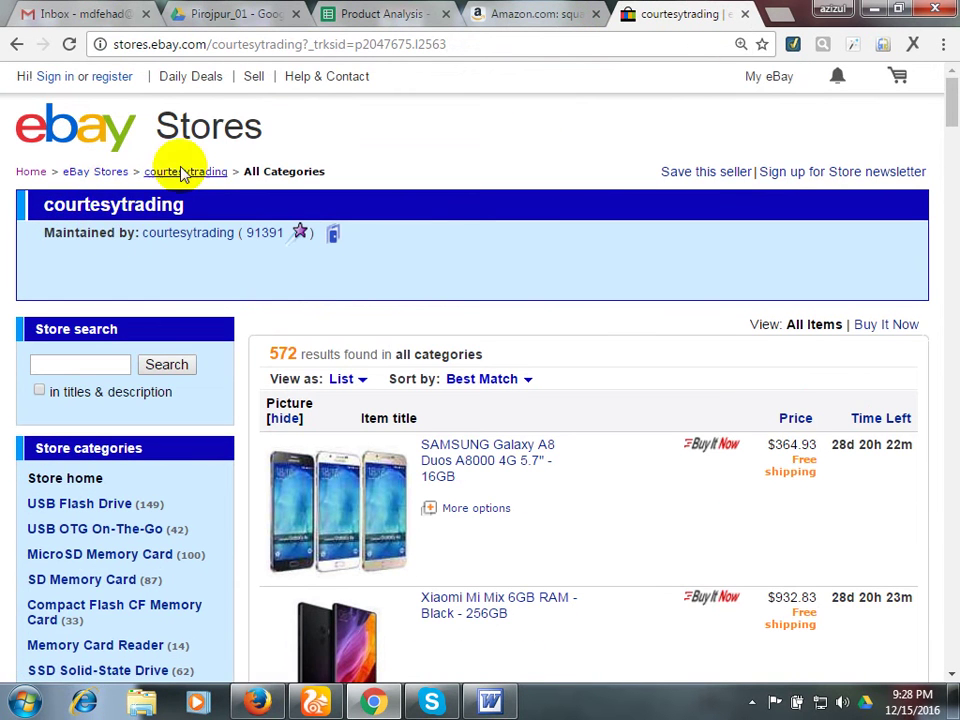
# Examine the courtesytrading store's categories and the items listed on its first page.
pyautogui.scroll(-4, 304, 182)
pyautogui.hotkey('ctrl', '+')
pyautogui.hotkey('ctrl', '+')
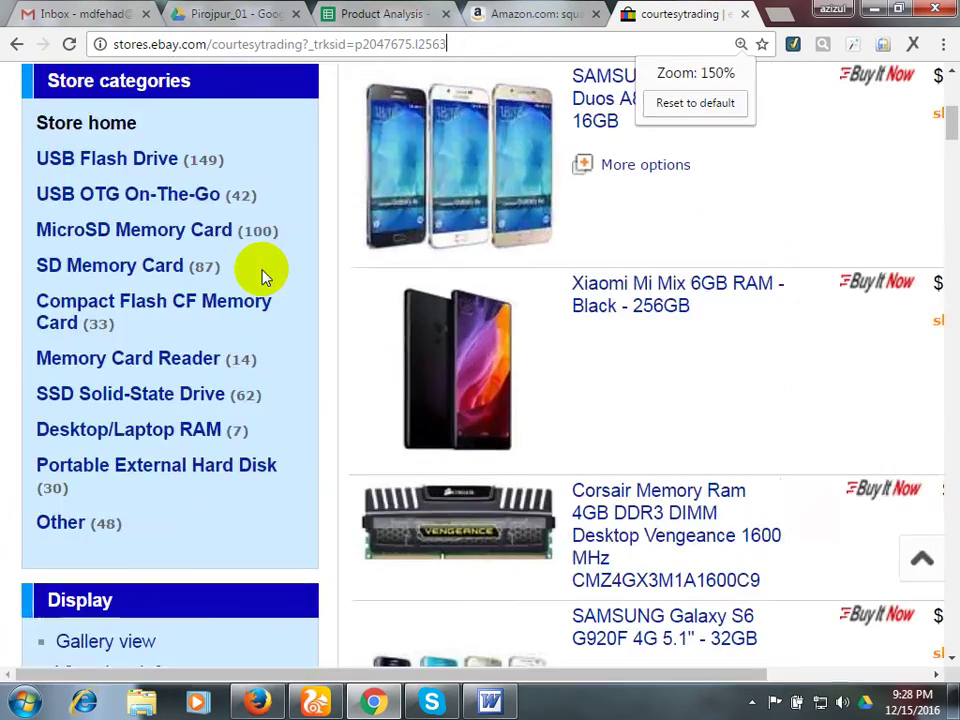
pyautogui.hotkey('ctrl', '-')
pyautogui.hotkey('ctrl', '-')
pyautogui.scroll(-10, 514, 304)
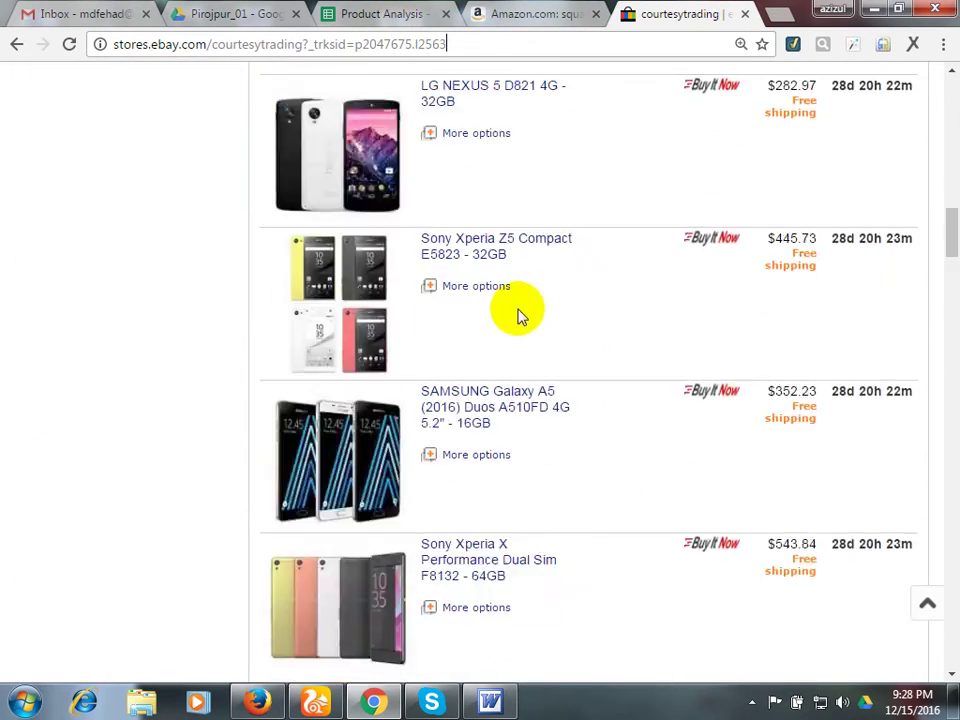
pyautogui.scroll(-15, 517, 314)
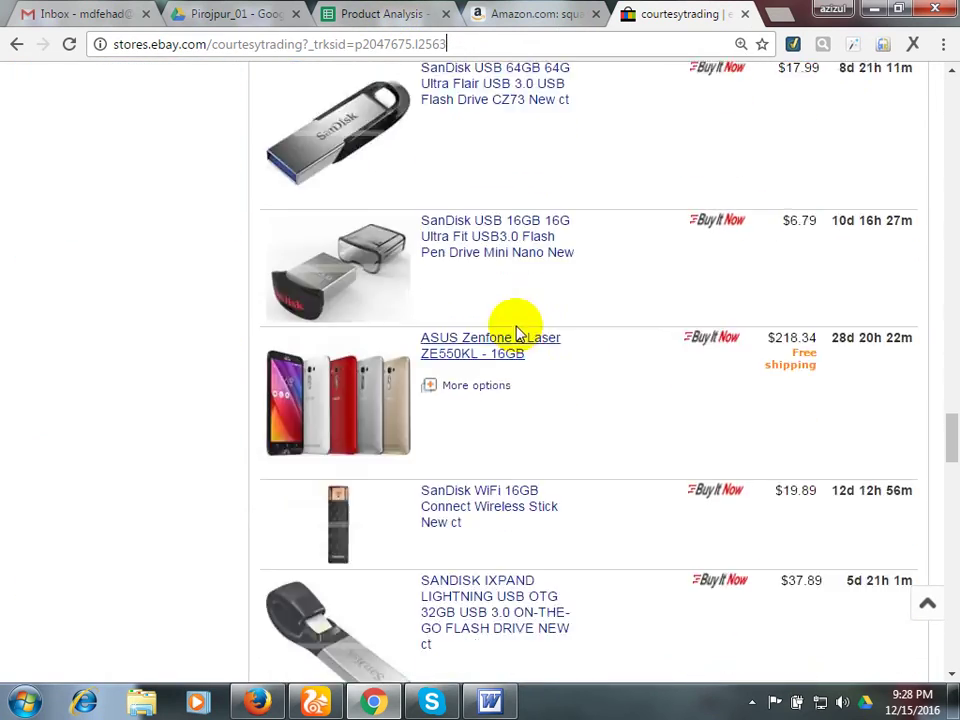
pyautogui.scroll(-15, 517, 330)
pyautogui.scroll(2, 533, 289)
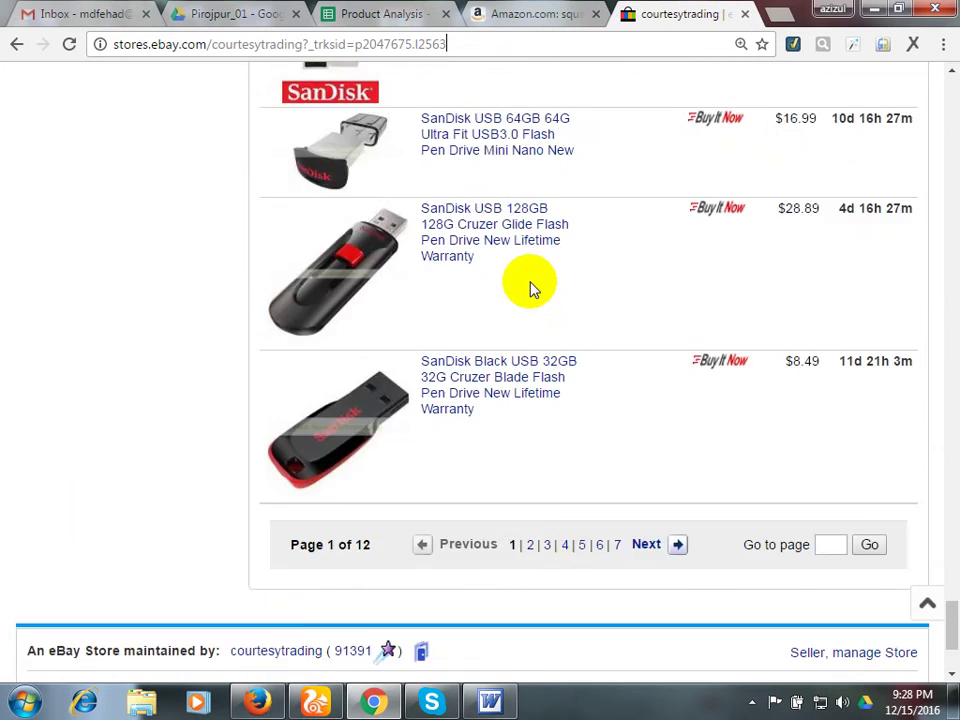
pyautogui.scroll(10, 533, 289)
# Close the courtesytrading store page and return to the Product Analysis spreadsheet and the Amazon protection plan results.
pyautogui.hotkey('ctrl', 'w')
pyautogui.click(505, 12)
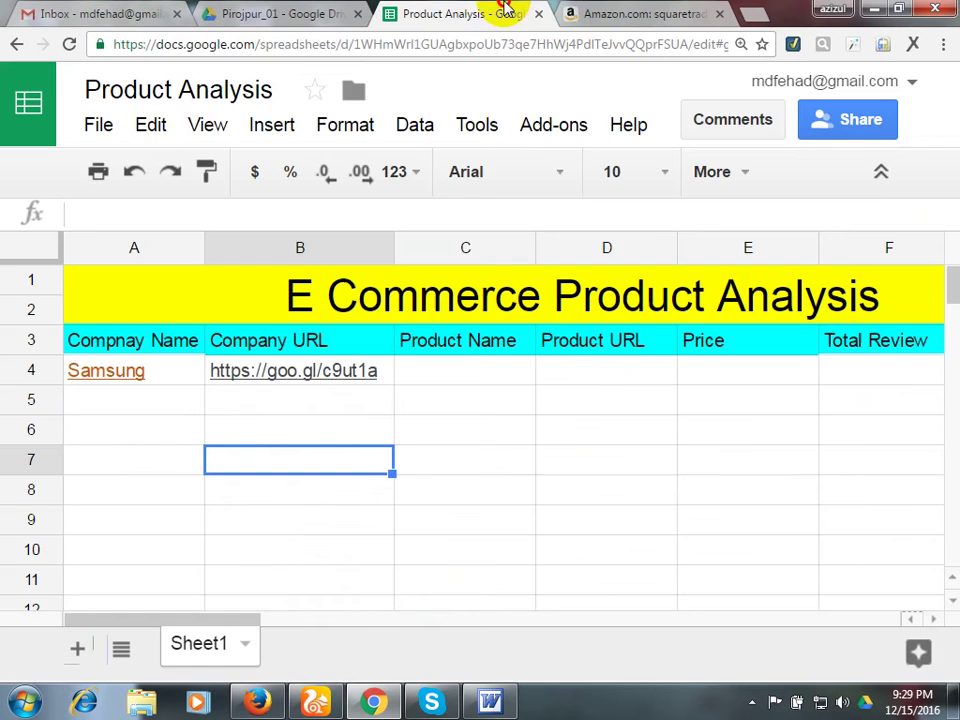
pyautogui.click(585, 14)
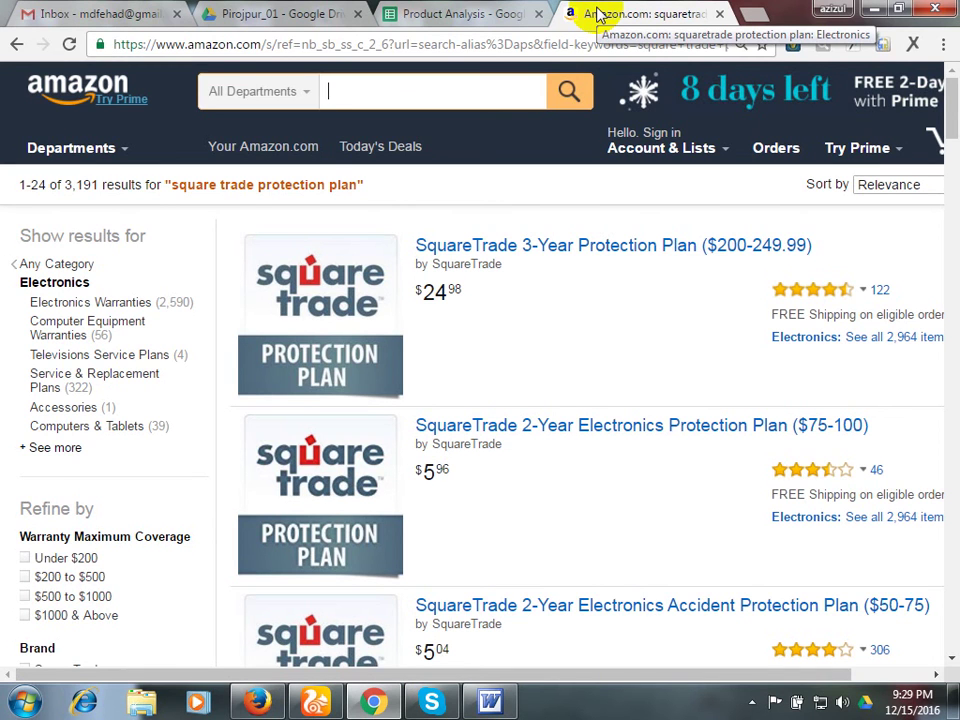
pyautogui.click(470, 14)
pyautogui.click(557, 17)
pyautogui.click(885, 12)
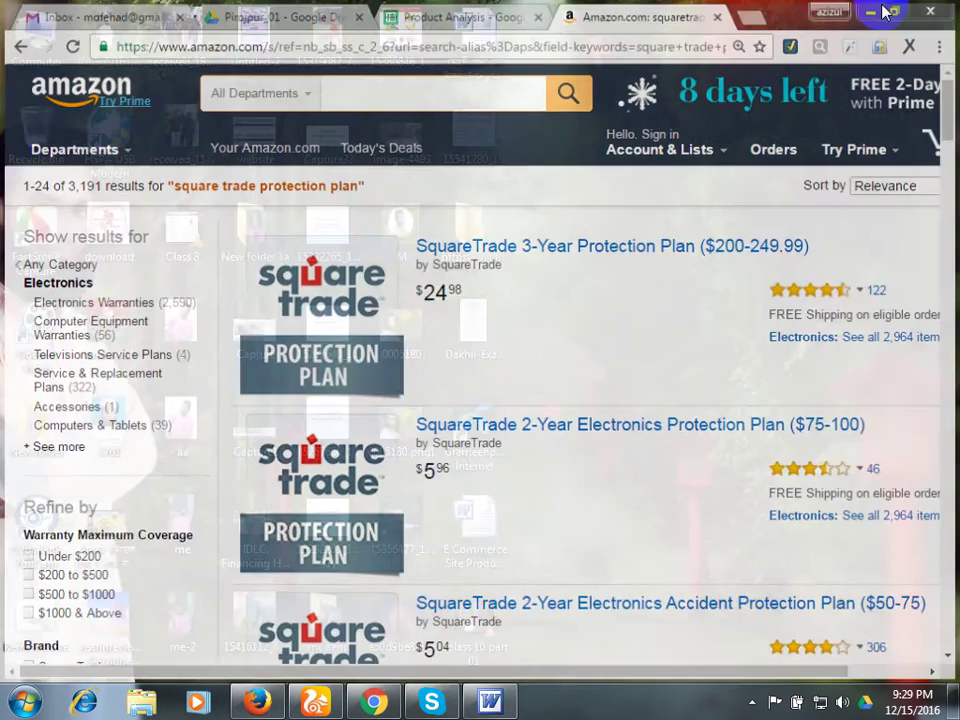
pyautogui.rightClick(615, 178)
pyautogui.click(640, 226)
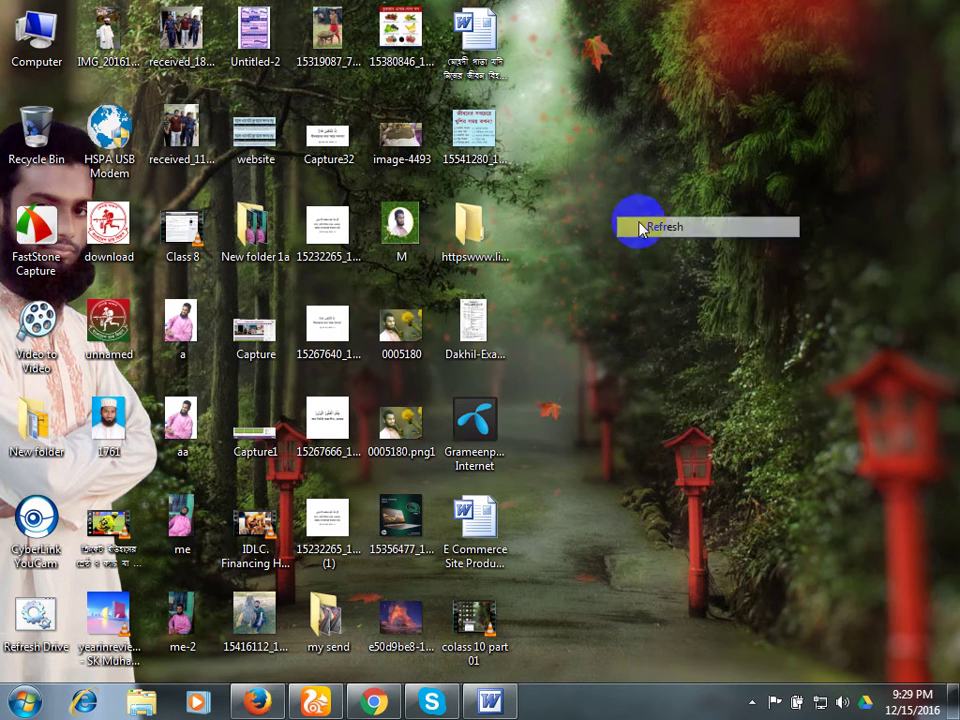
pyautogui.rightClick(653, 231)
pyautogui.click(681, 285)
pyautogui.moveTo(557, 13); pyautogui.dragTo(0, 425)
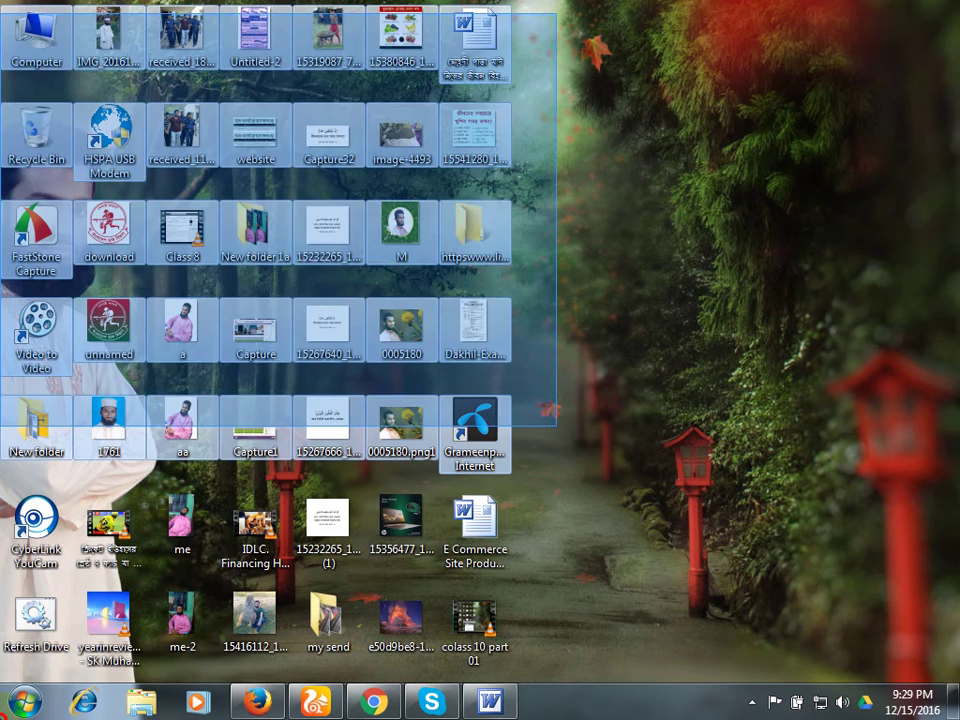
pyautogui.click(820, 555)
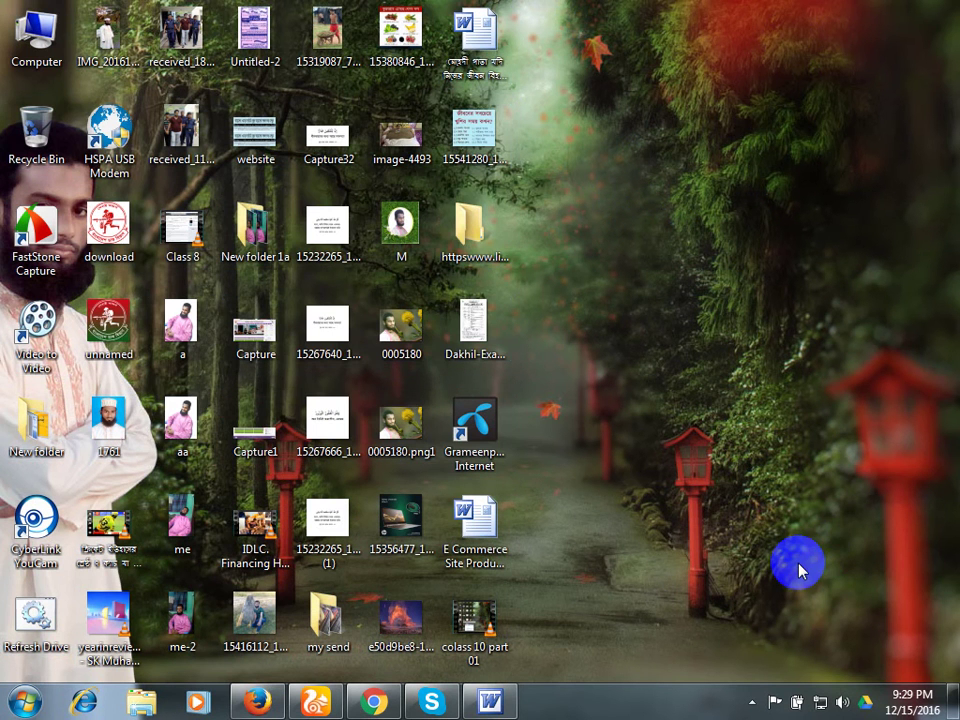
pyautogui.moveTo(390, 705)
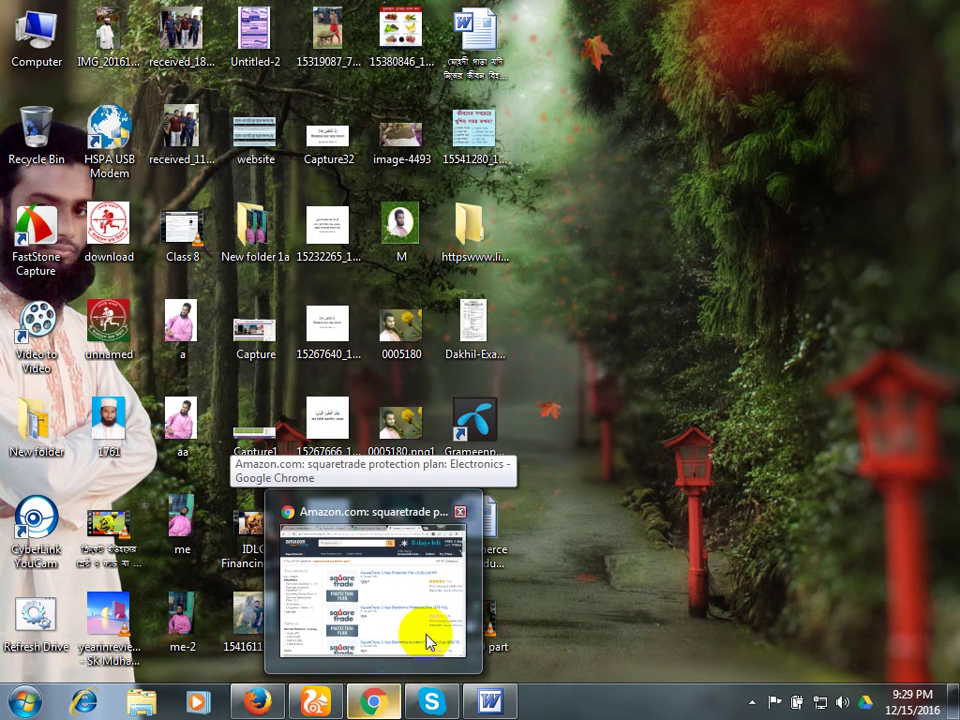
pyautogui.moveTo(745, 3); pyautogui.dragTo(8, 540)
pyautogui.click(640, 510)
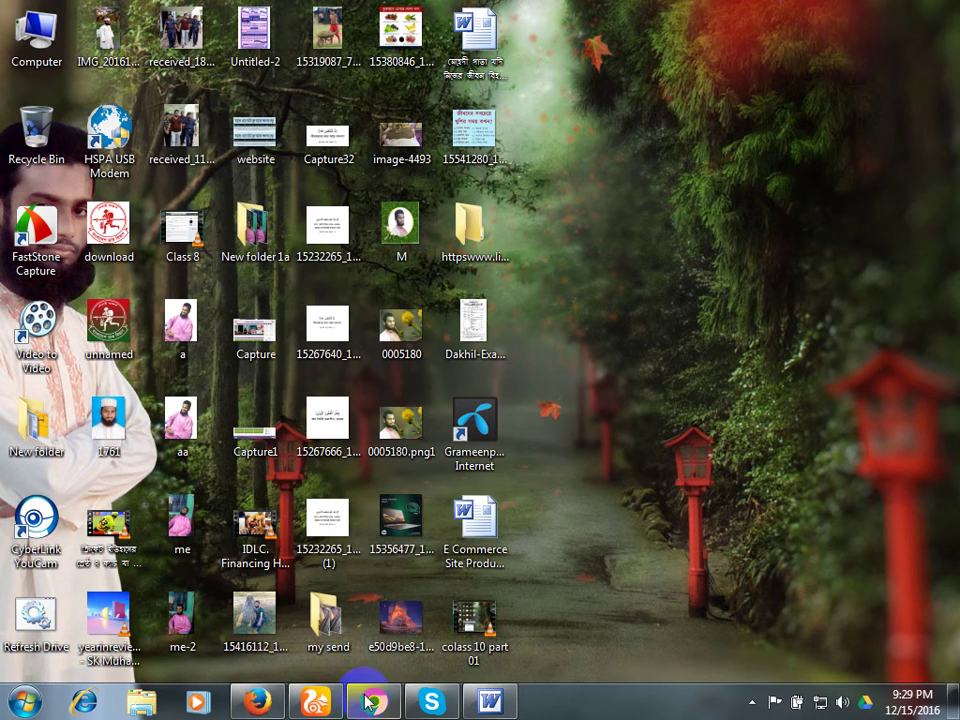
pyautogui.click(374, 702)
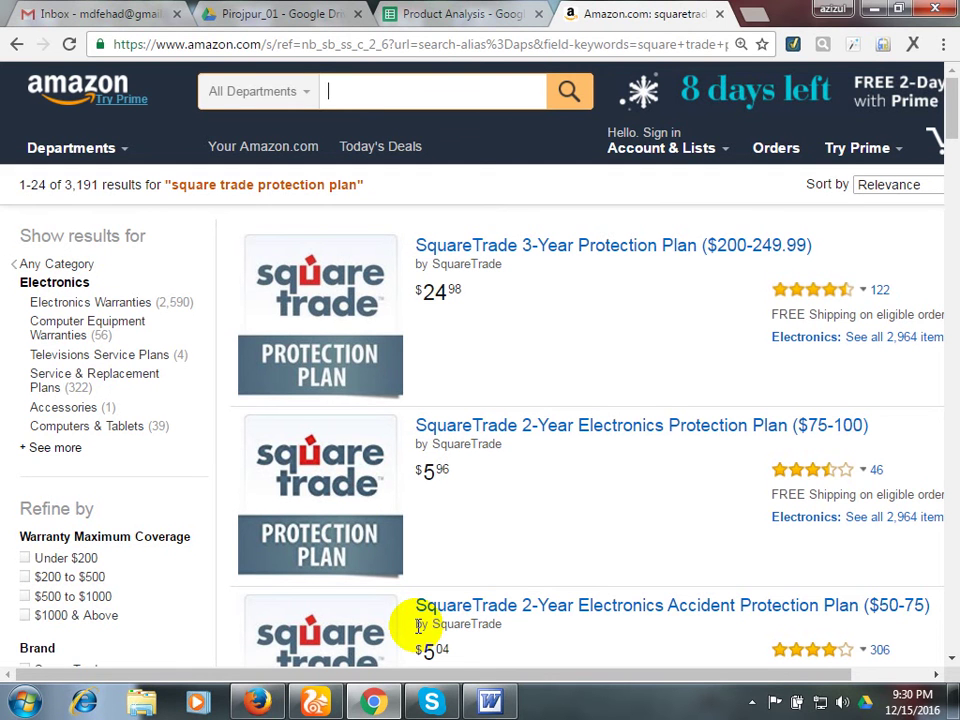
pyautogui.click(493, 12)
pyautogui.click(595, 10)
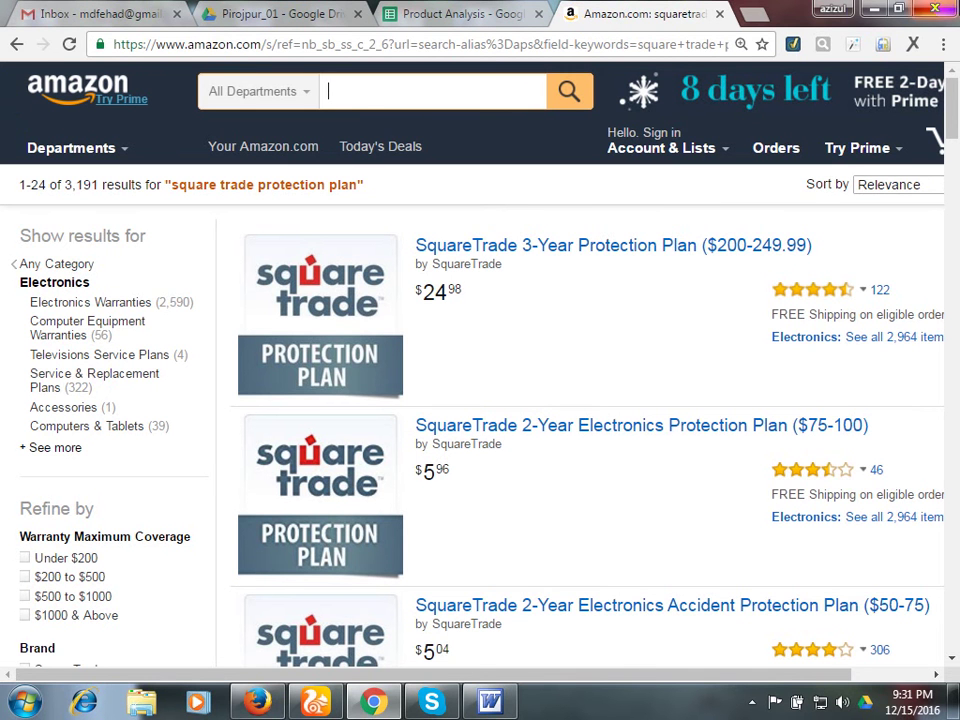
# Check the Gmail inbox and its account notifications.
pyautogui.click(103, 10)
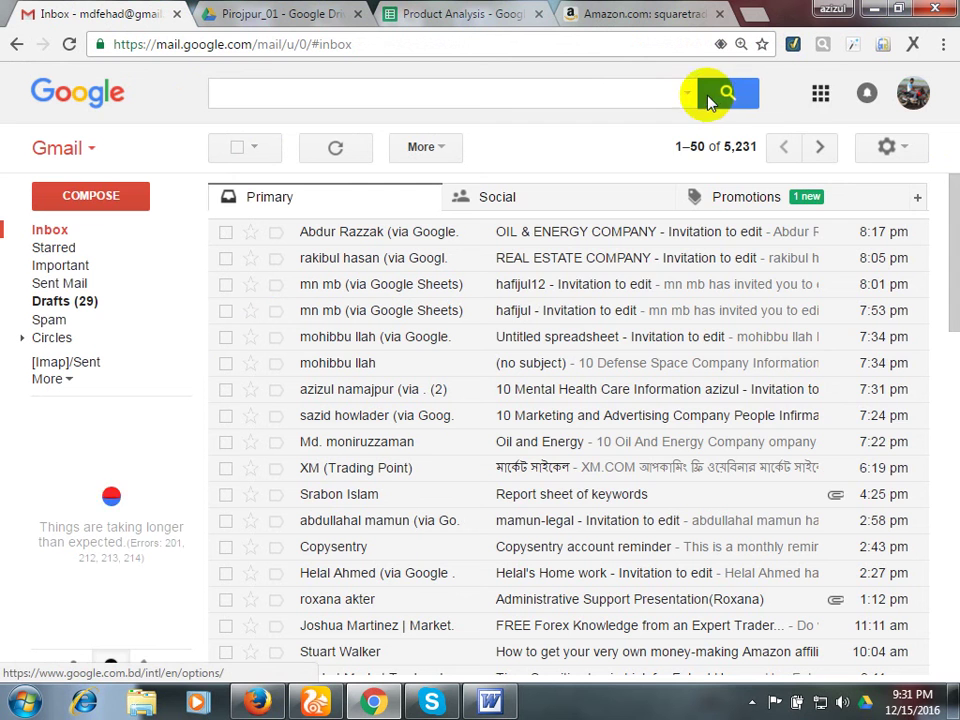
pyautogui.click(866, 92)
pyautogui.click(493, 122)
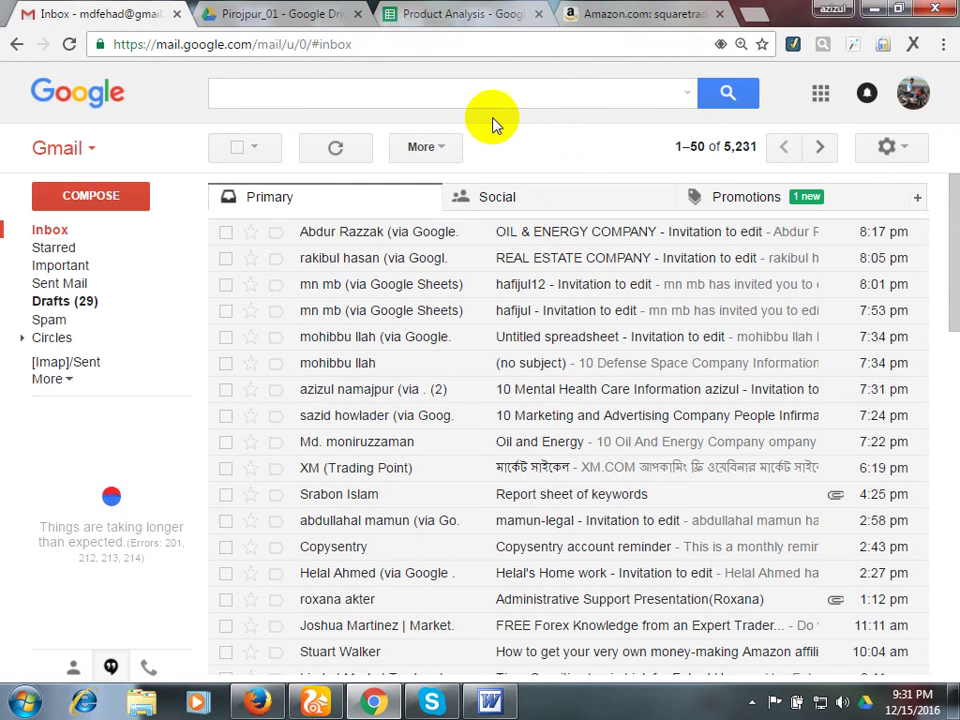
pyautogui.click(630, 14)
pyautogui.click(450, 14)
pyautogui.click(617, 12)
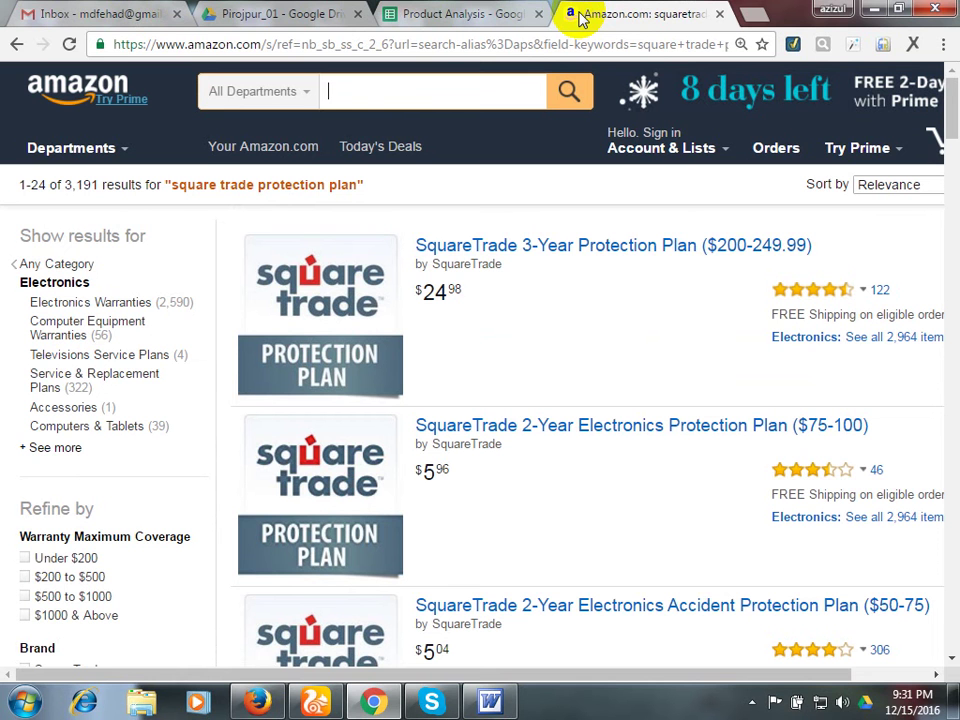
pyautogui.click(505, 12)
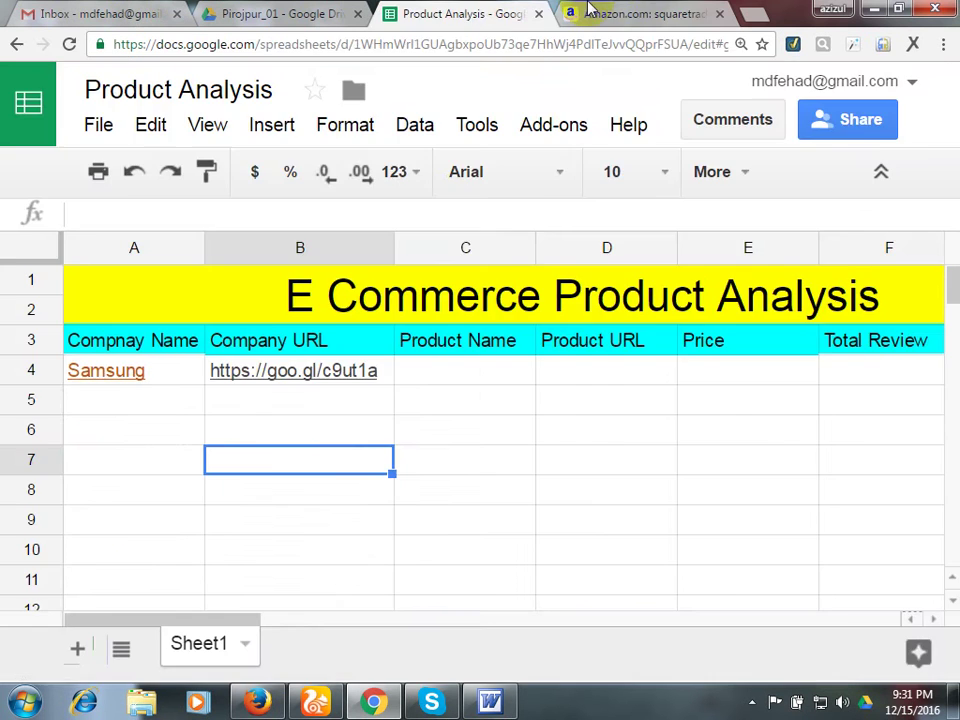
pyautogui.click(600, 12)
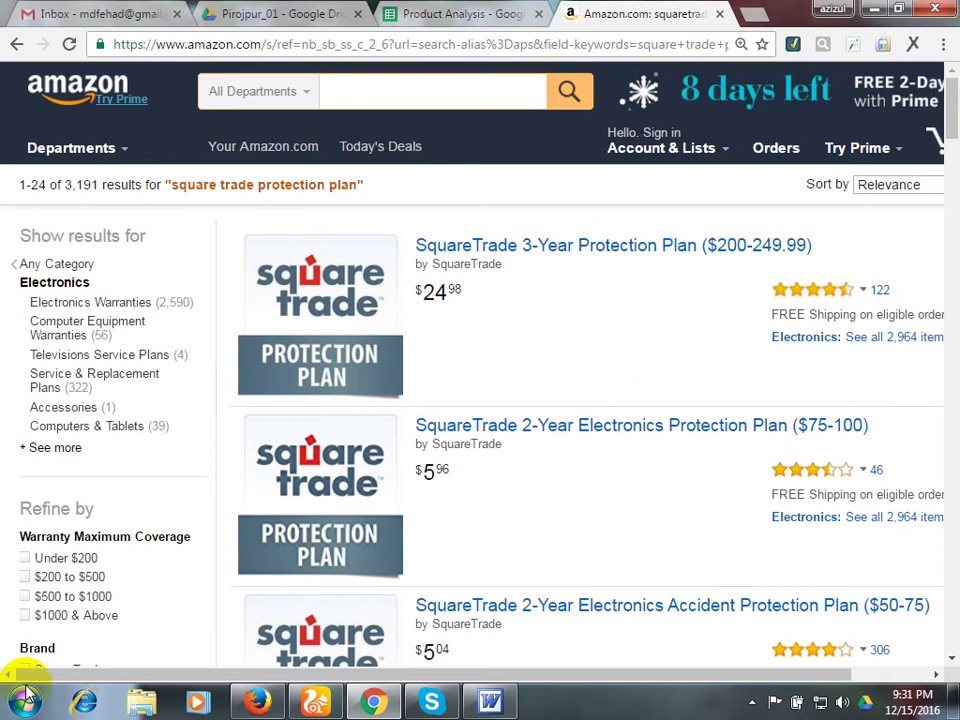
pyautogui.click(530, 10)
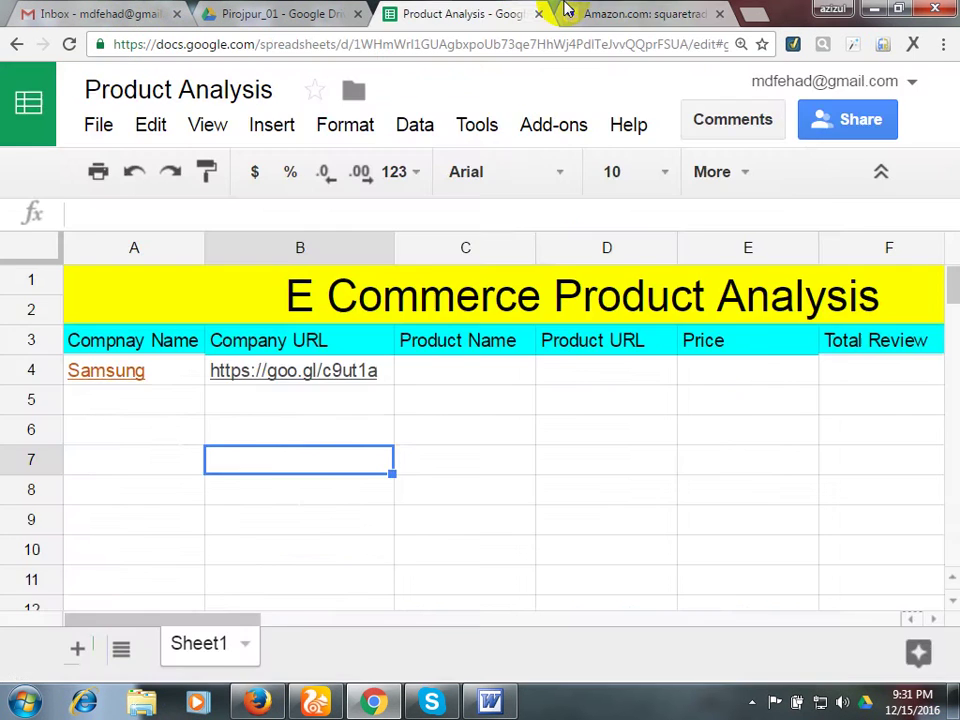
pyautogui.click(586, 10)
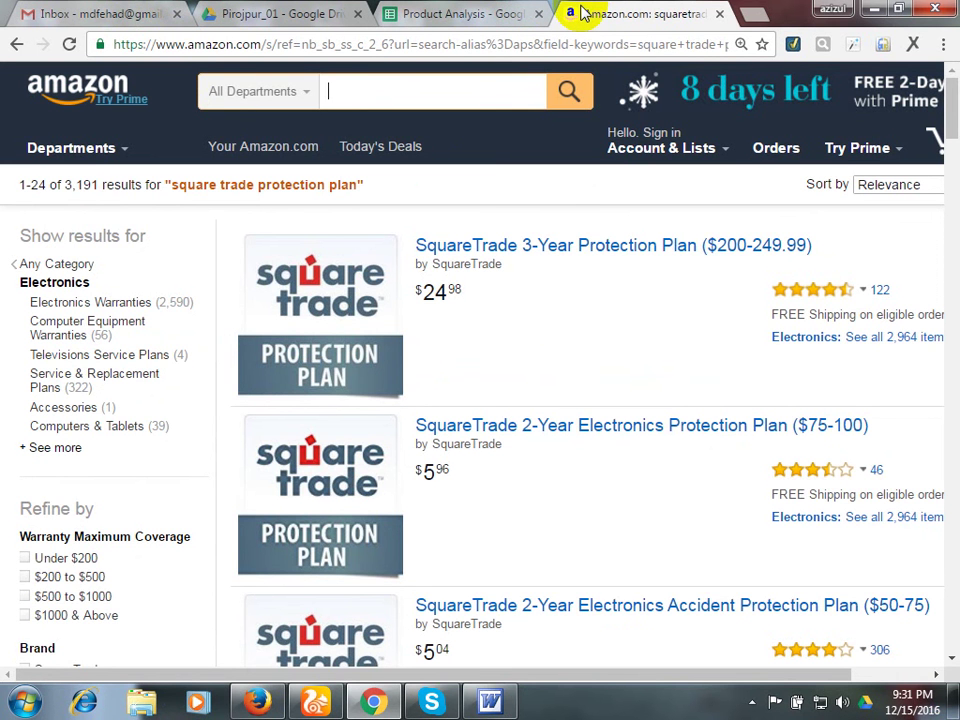
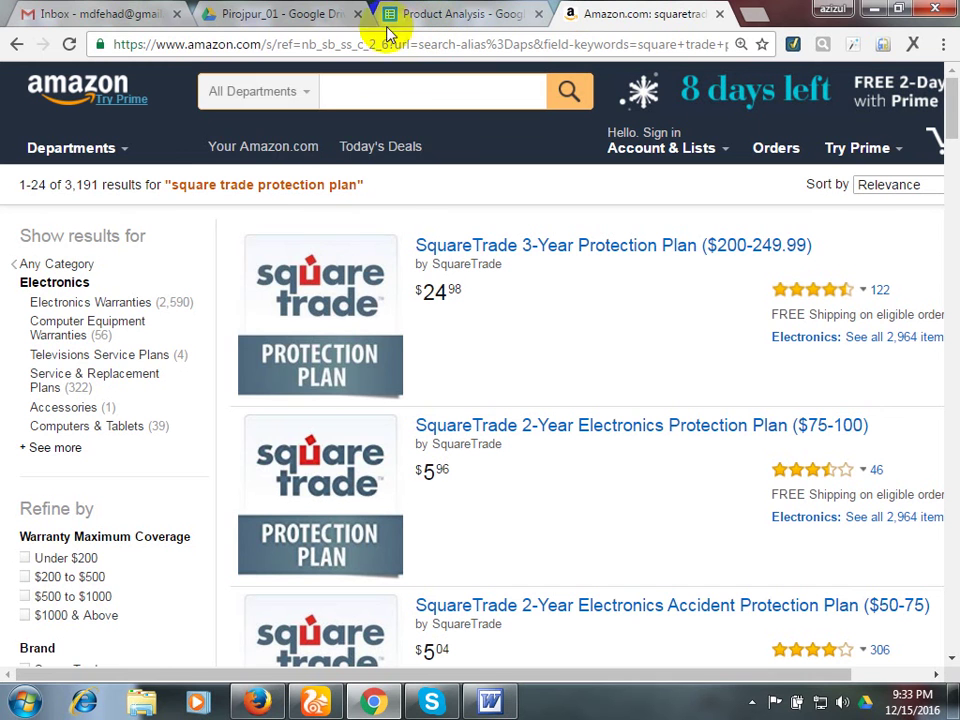
# Enlarge the Amazon page and examine the full list of search departments, from All Departments down to Wine.
pyautogui.click(253, 91)
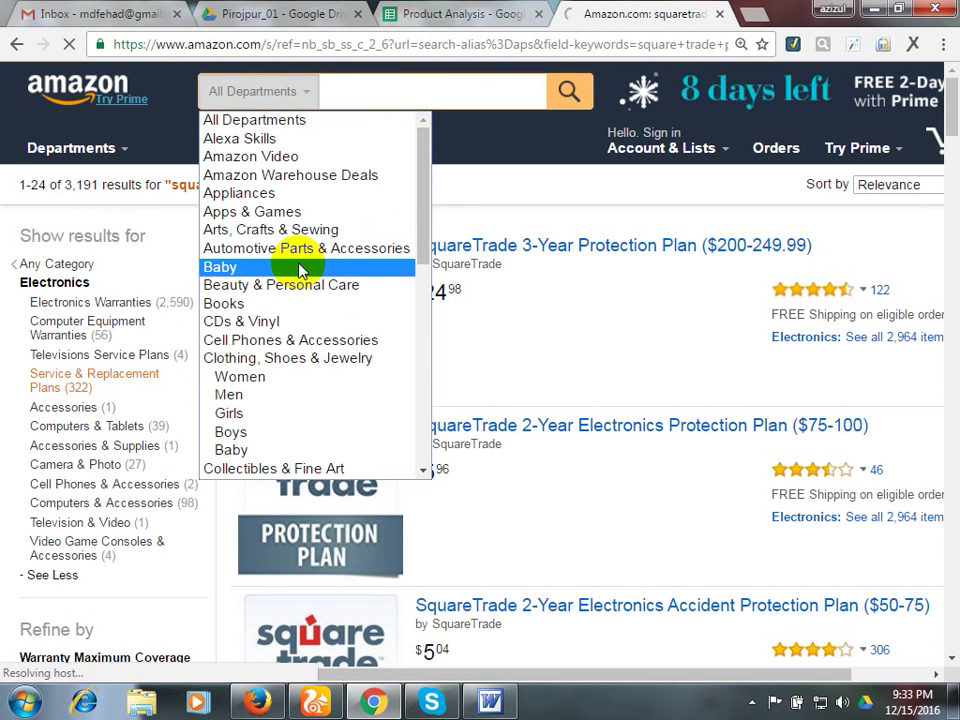
pyautogui.hotkey('ctrl', '+')
pyautogui.hotkey('ctrl', '+')
pyautogui.hotkey('ctrl', '+')
pyautogui.hotkey('ctrl', '+')
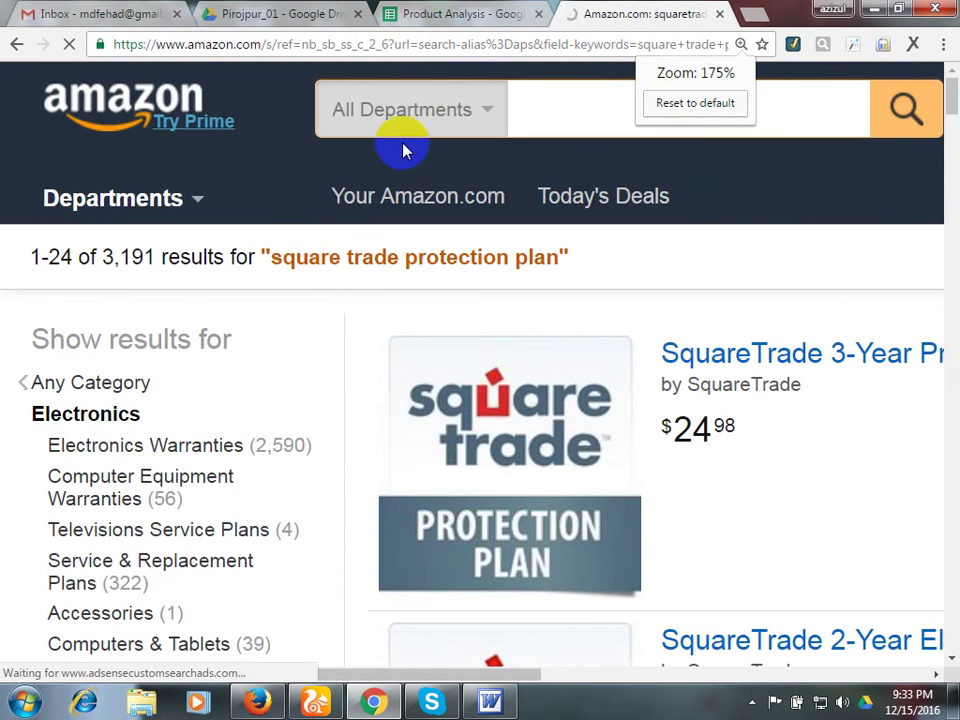
pyautogui.click(420, 112)
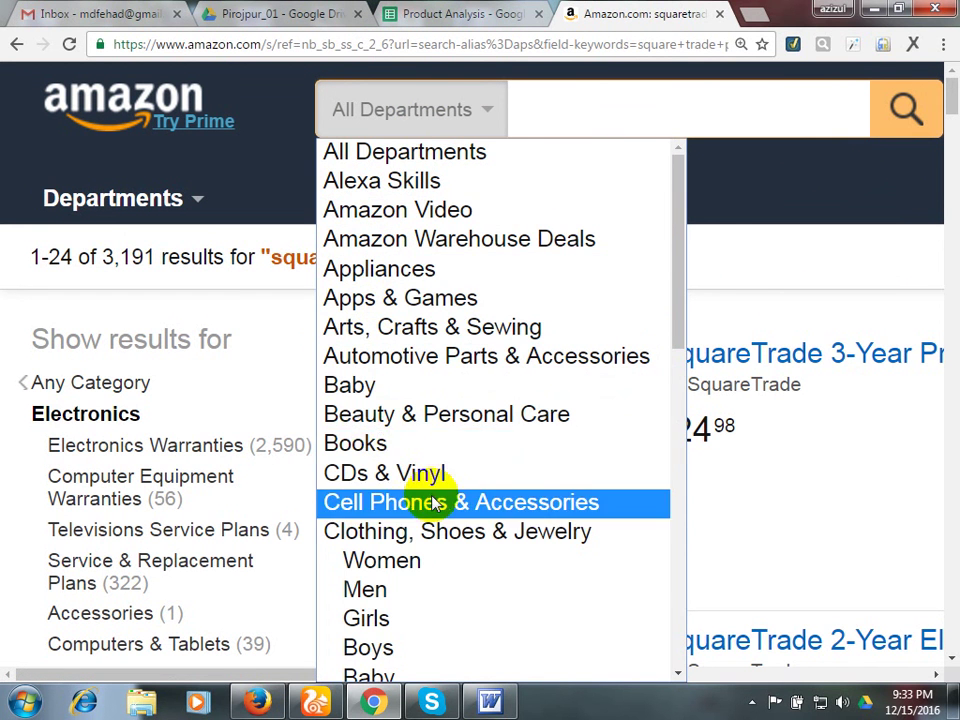
pyautogui.scroll(-4, 403, 512)
pyautogui.scroll(-6, 396, 470)
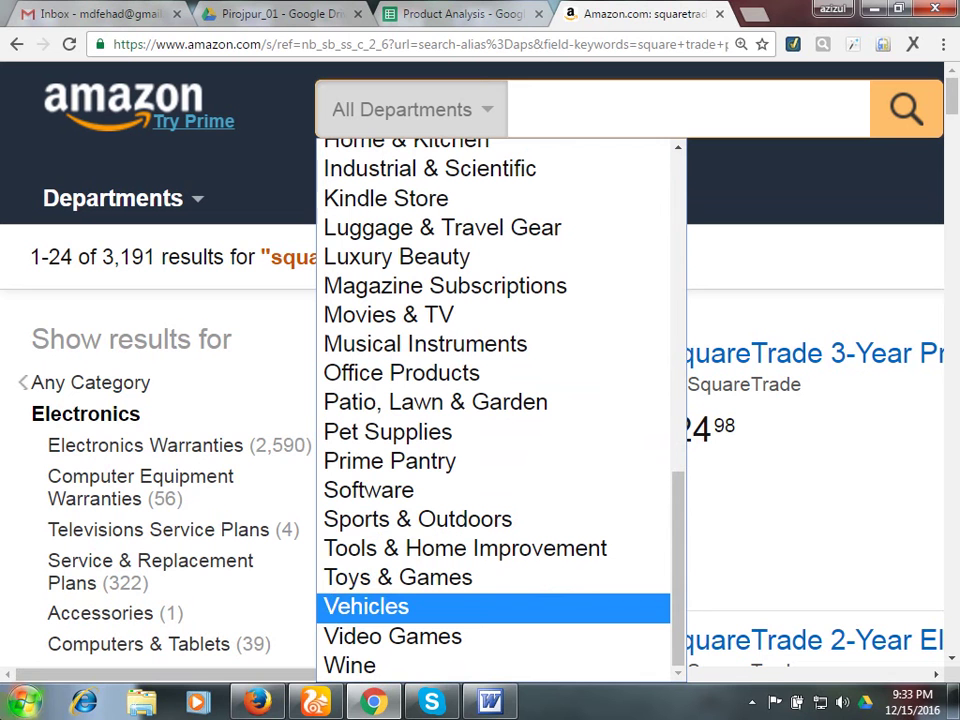
pyautogui.click(762, 244)
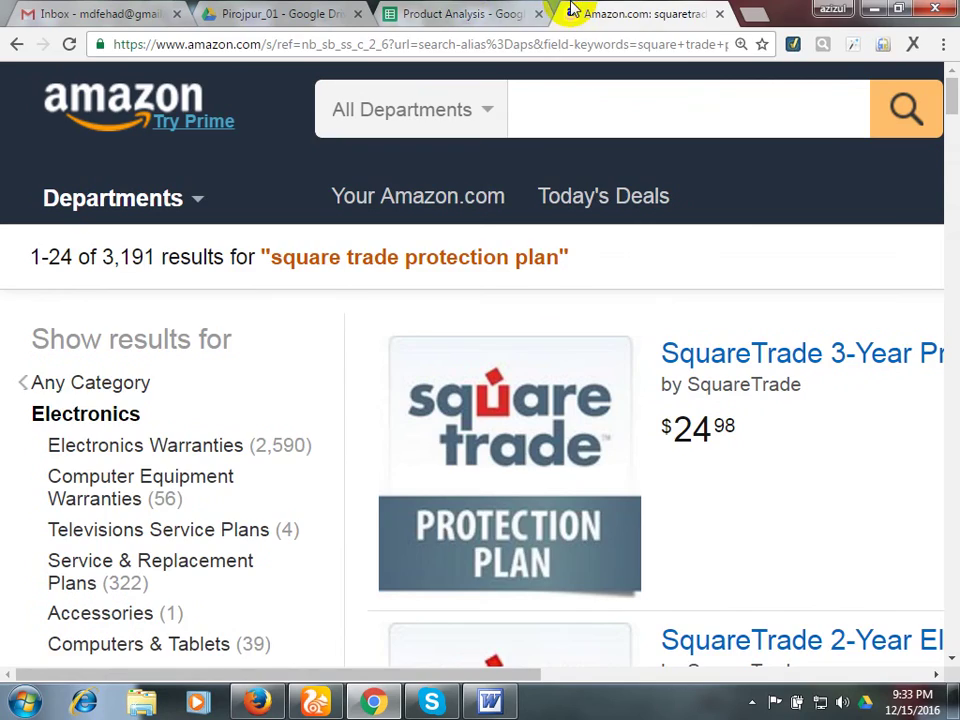
pyautogui.click(461, 14)
pyautogui.click(640, 14)
pyautogui.press('super+d')
pyautogui.rightClick(636, 153)
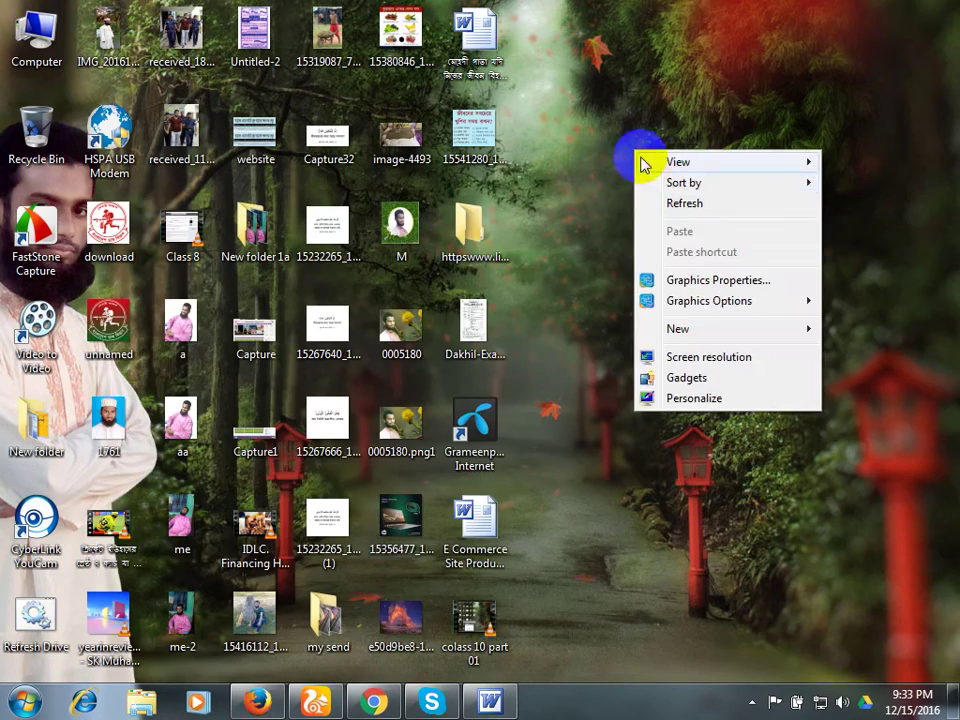
pyautogui.click(680, 202)
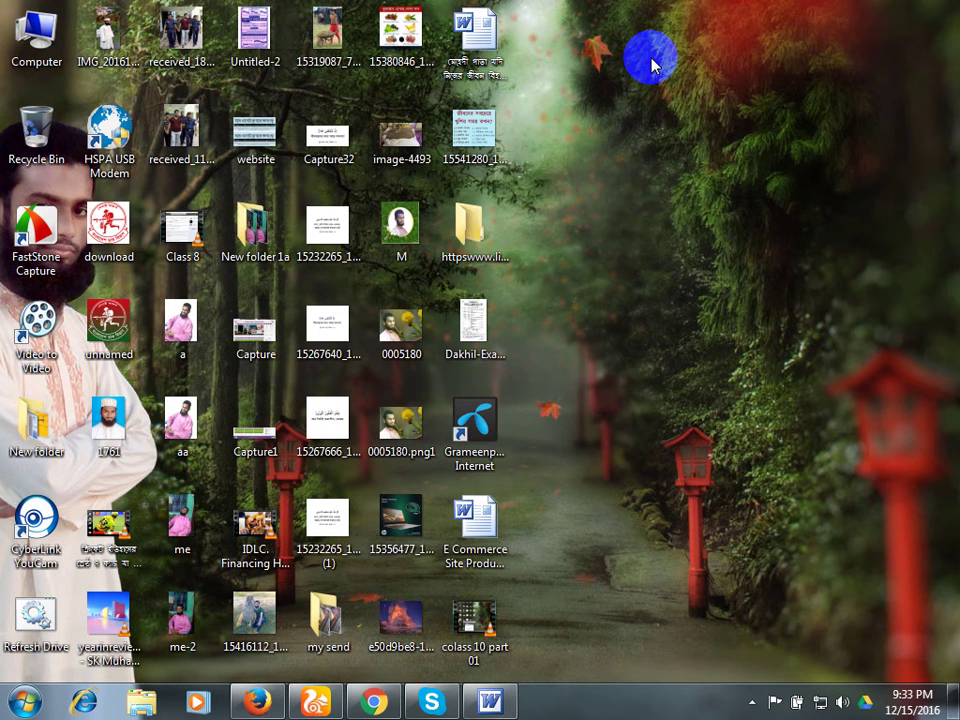
pyautogui.rightClick(684, 38)
pyautogui.click(735, 92)
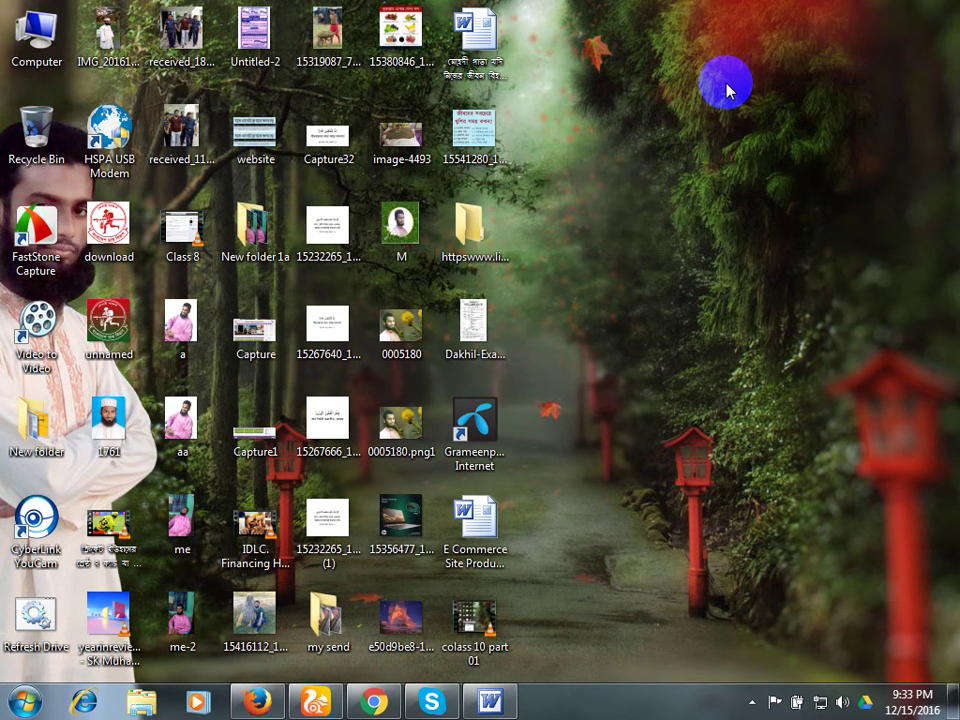
pyautogui.rightClick(727, 88)
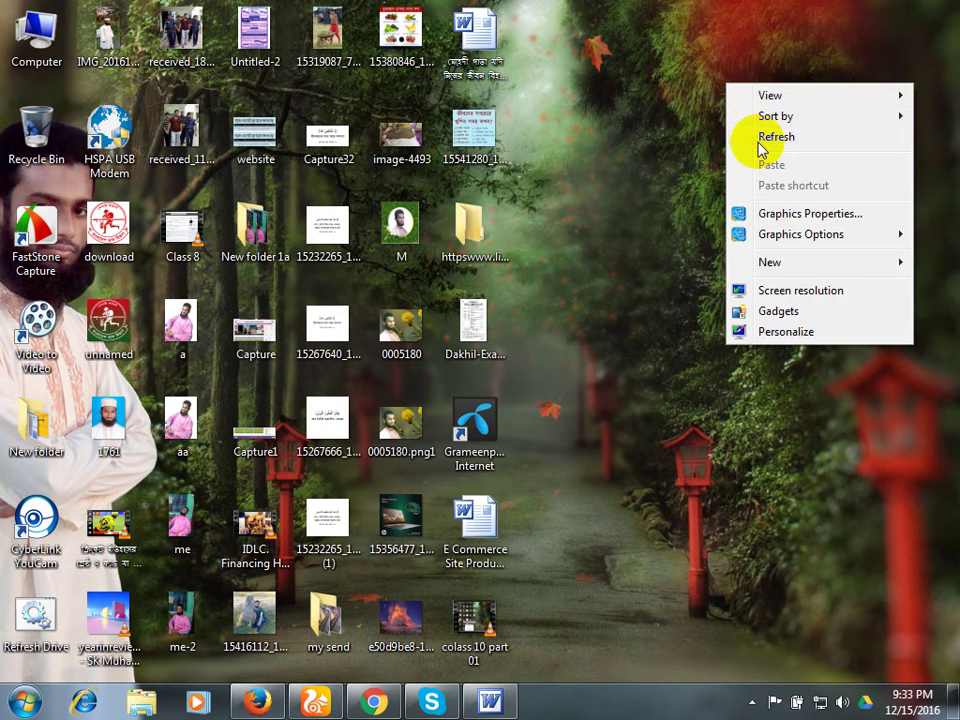
pyautogui.click(759, 140)
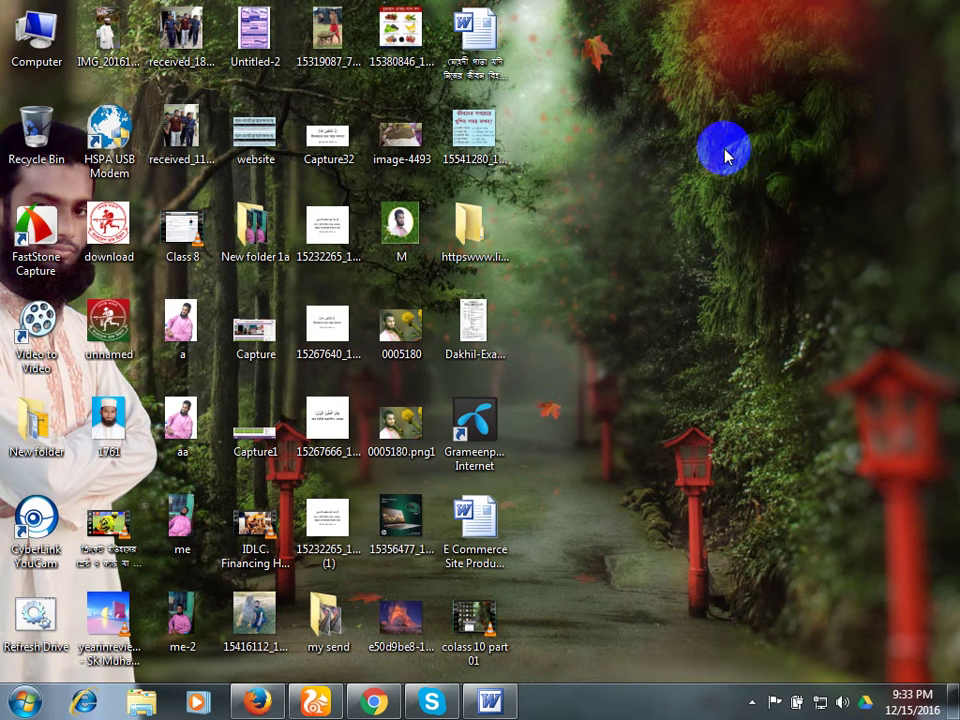
pyautogui.rightClick(724, 153)
pyautogui.click(757, 202)
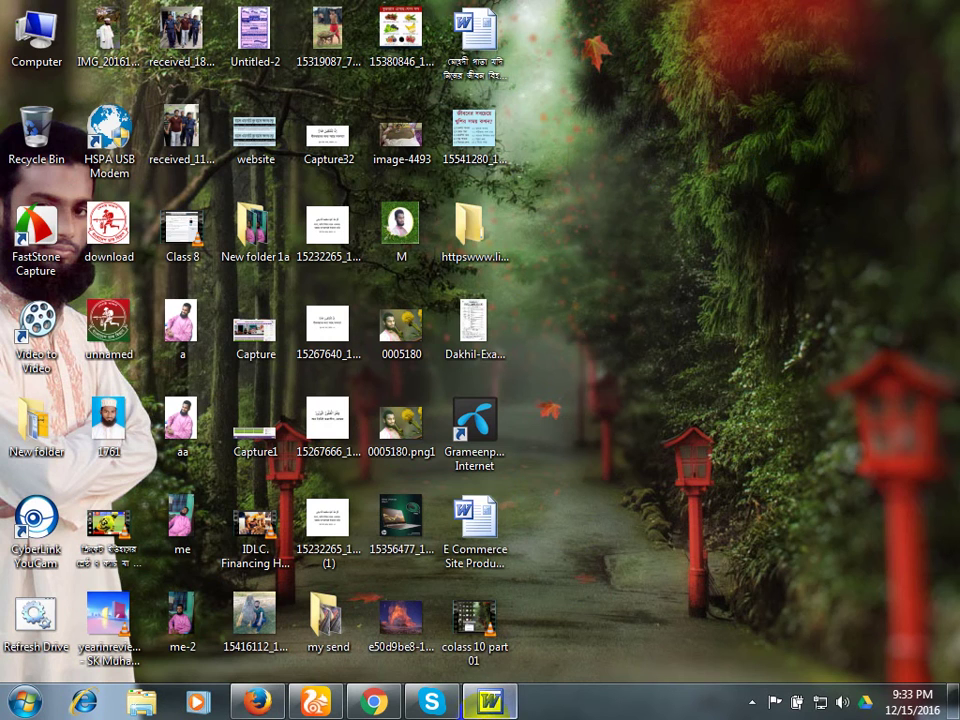
# Switch to the E Commerce Site Product Analysis document in Word and place the cursor on a blank line of page 2.
pyautogui.click(490, 700)
pyautogui.scroll(-8, 424, 237)
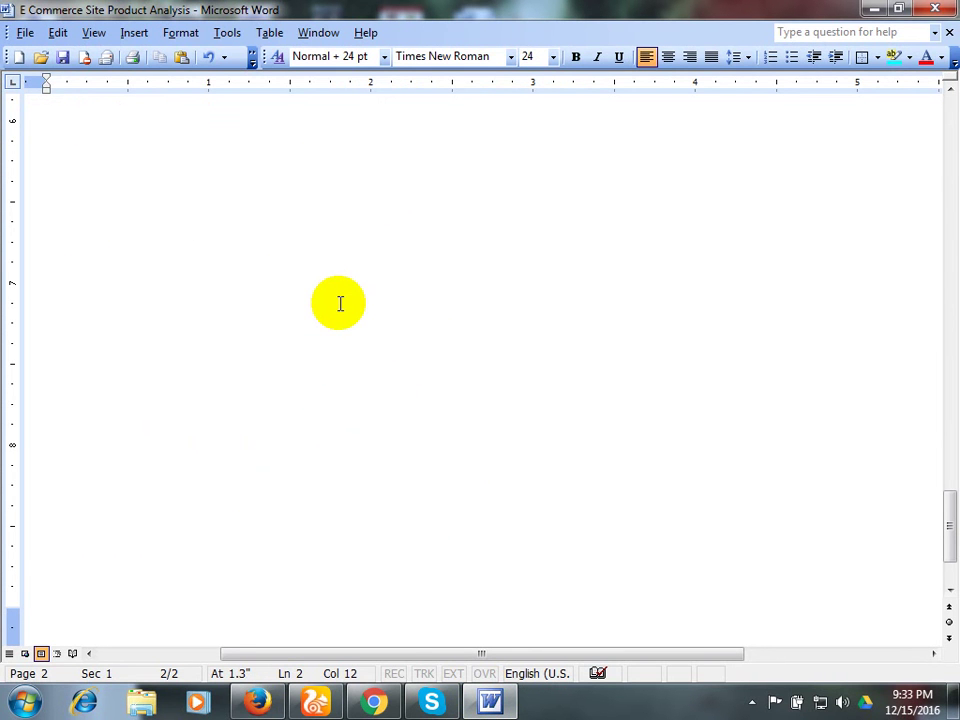
pyautogui.click(413, 305)
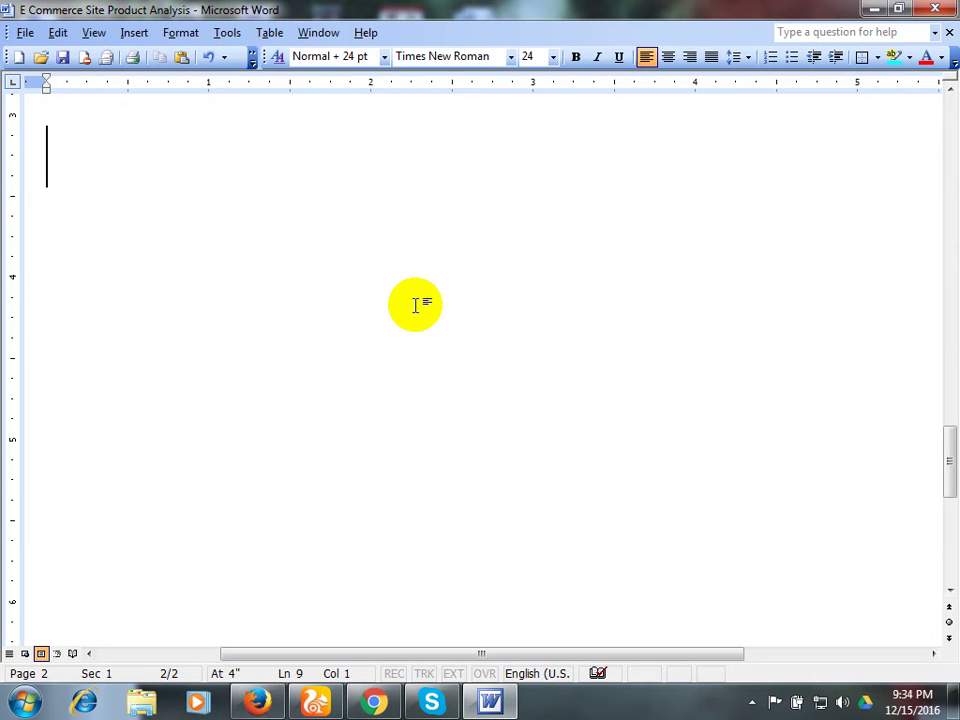
# Enter the person's name followed by a hyphen on the blank line of page 2, and start a new line below it.
pyautogui.write('Ruman-')
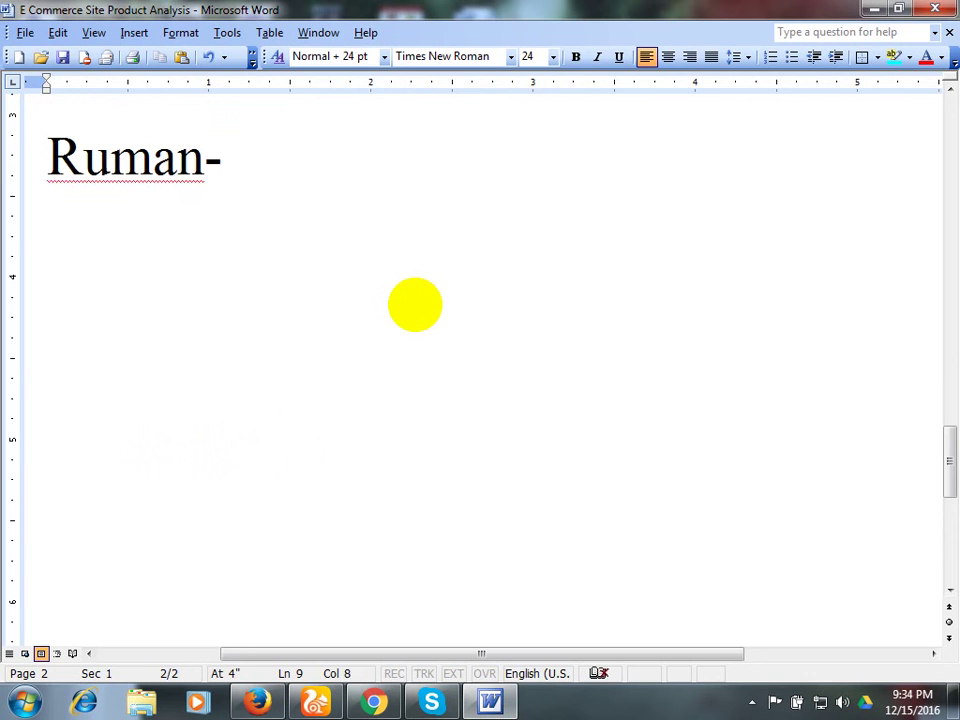
pyautogui.press('BackSpace')
pyautogui.press('Return')
pyautogui.write('Ruman')
pyautogui.press('BackSpace')
pyautogui.press('BackSpace')
pyautogui.press('BackSpace')
pyautogui.press('BackSpace')
pyautogui.press('BackSpace')
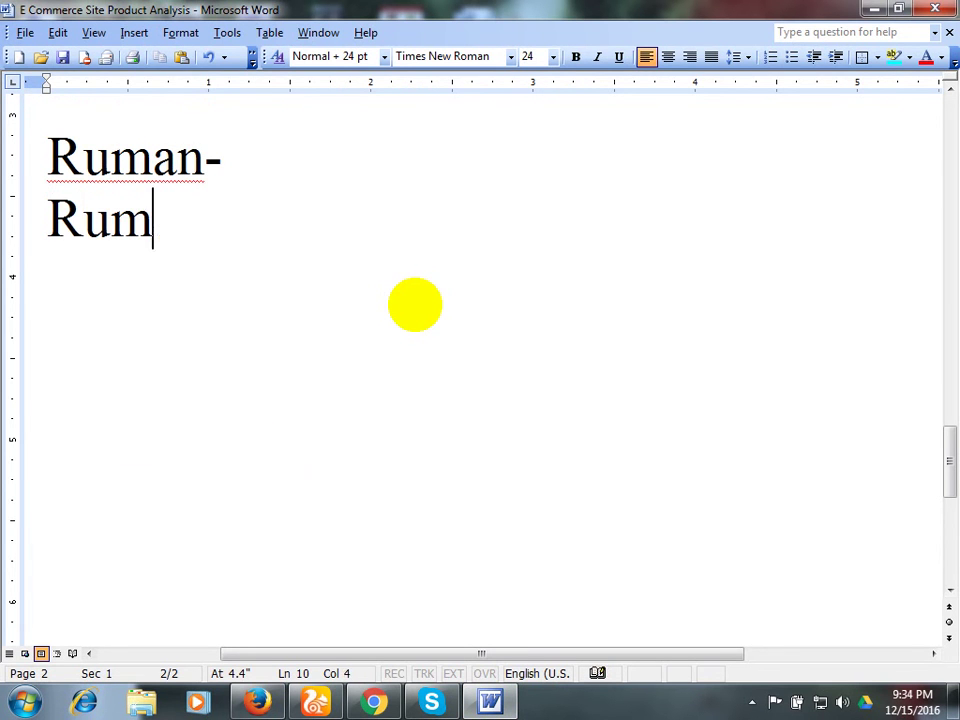
pyautogui.press('BackSpace')
pyautogui.press('Return')
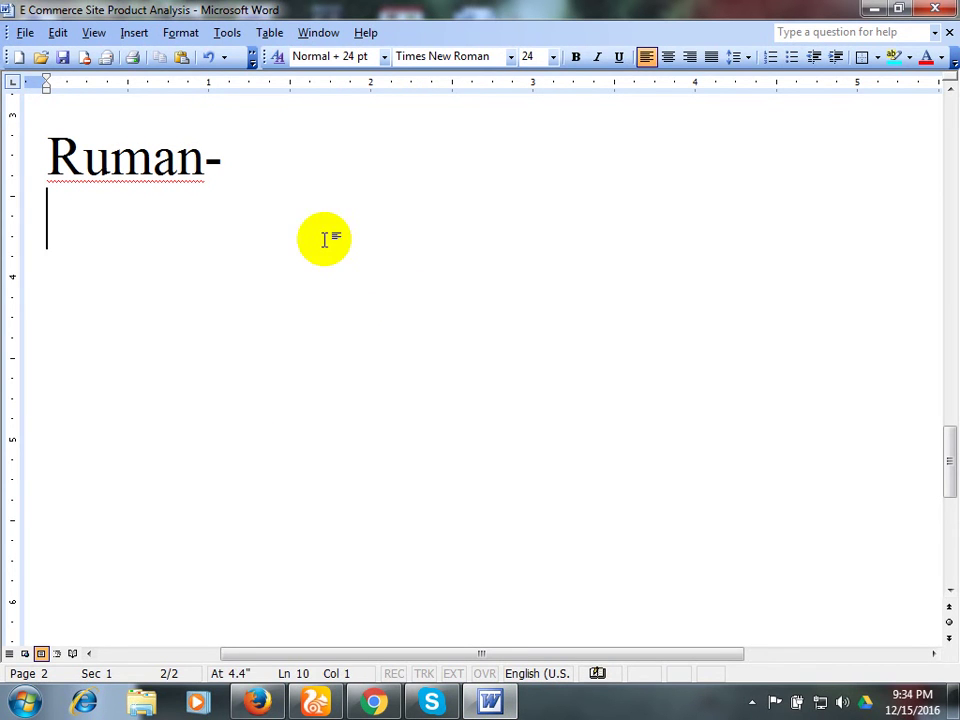
# Correct the spelling of the name on page 2 by doubling its letter m.
pyautogui.click(251, 158)
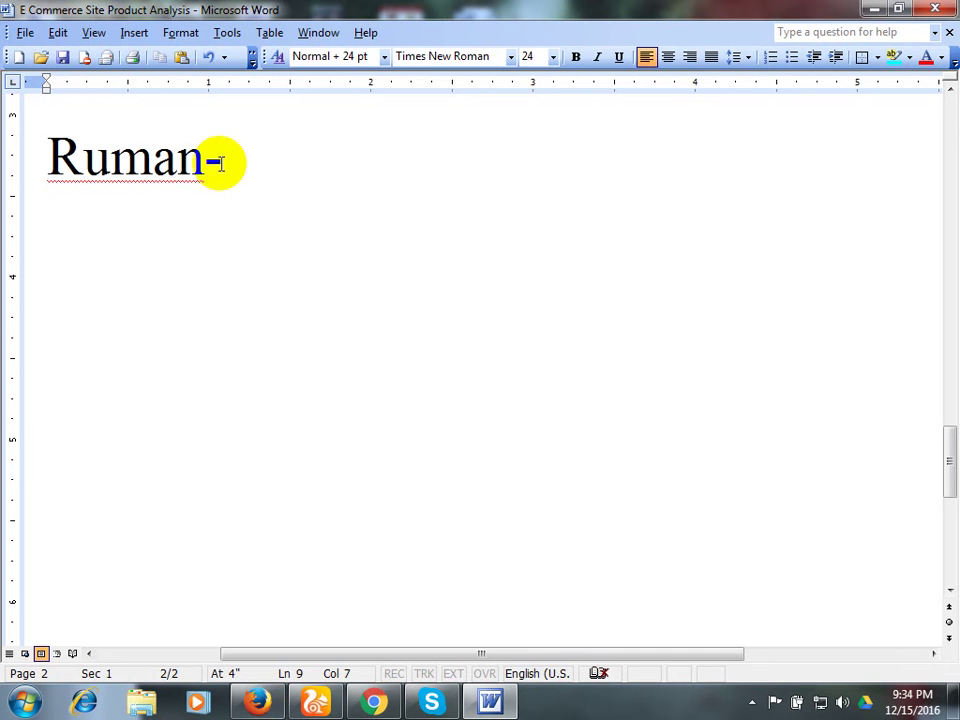
pyautogui.rightClick(173, 160)
pyautogui.click(243, 162)
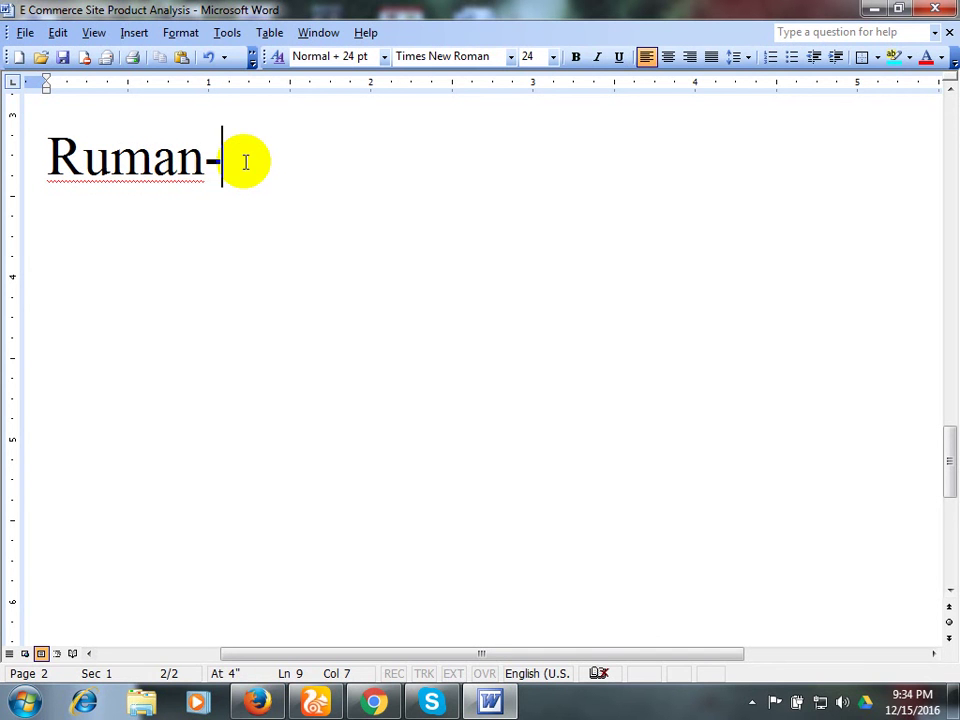
pyautogui.click(143, 172)
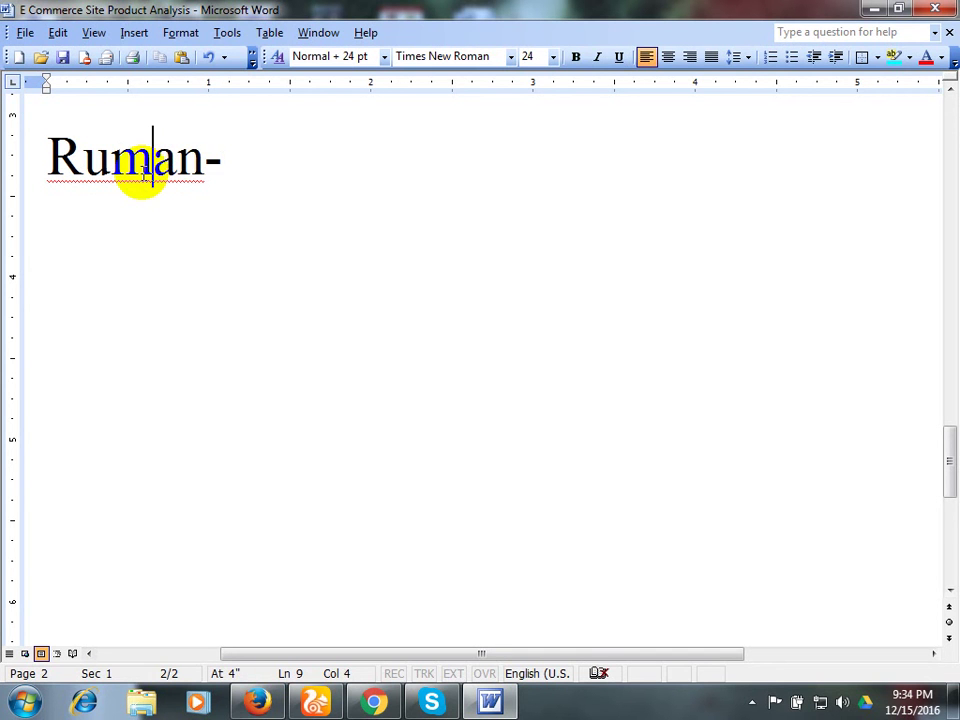
pyautogui.write('m')
pyautogui.click(298, 154)
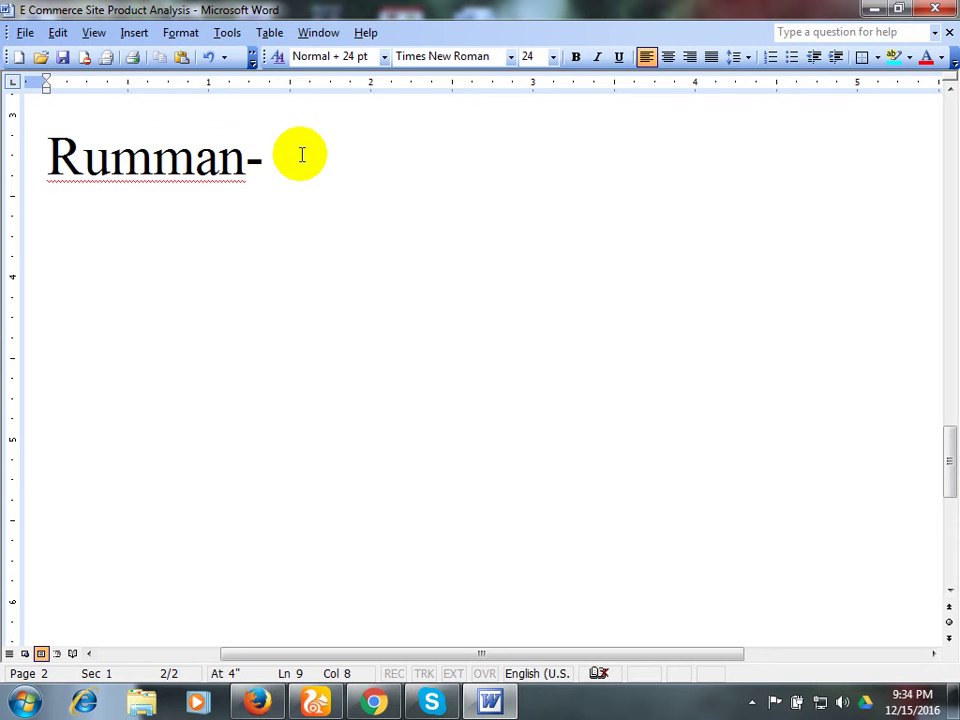
pyautogui.rightClick(173, 166)
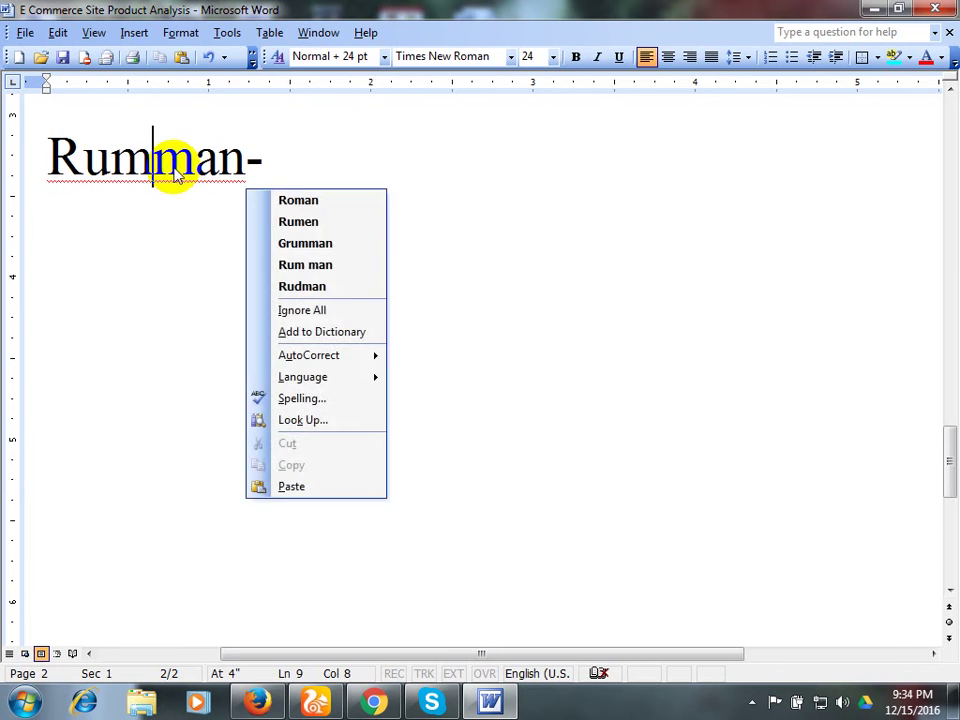
pyautogui.click(285, 165)
# Select the entire line containing the name and hyphen on page 2.
pyautogui.click(16, 155)
pyautogui.click(223, 225)
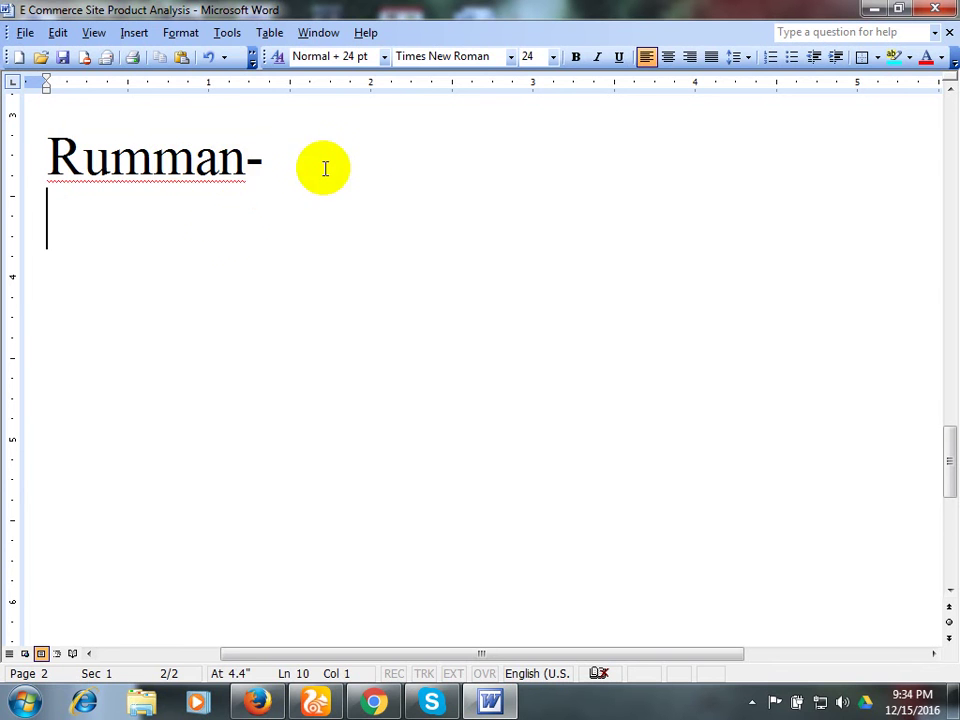
pyautogui.click(14, 155)
pyautogui.click(241, 236)
pyautogui.click(20, 160)
pyautogui.click(272, 163)
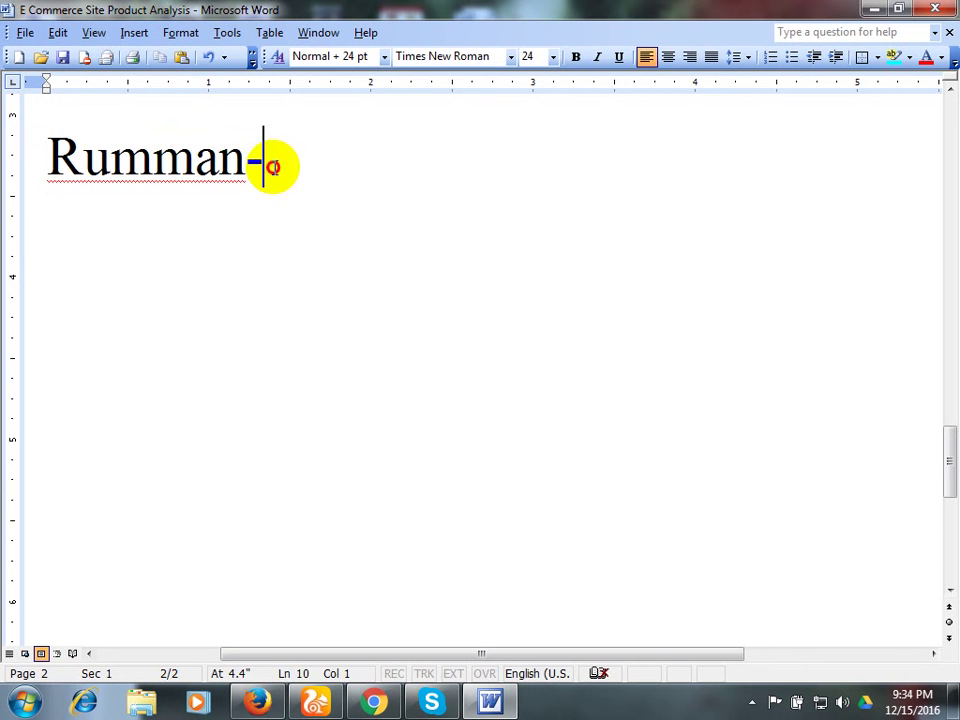
pyautogui.click(43, 161)
pyautogui.click(274, 203)
pyautogui.click(38, 162)
pyautogui.click(129, 214)
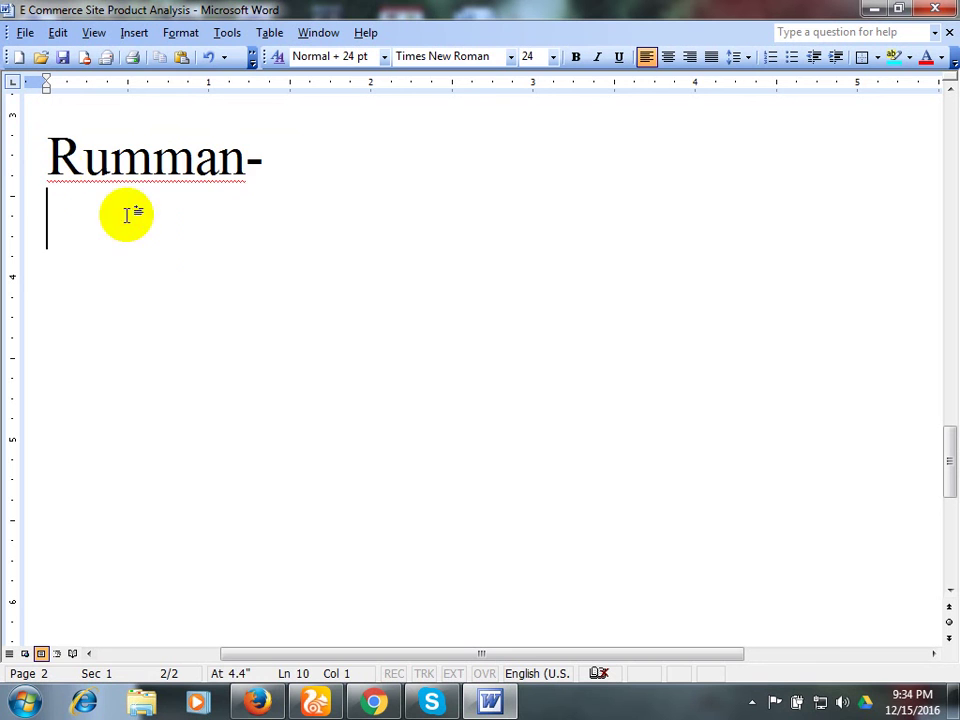
pyautogui.moveTo(48, 160)
pyautogui.mouseDown()
pyautogui.moveTo(86, 133)
pyautogui.moveTo(274, 193)
pyautogui.moveTo(236, 161)
pyautogui.moveTo(32, 161)
pyautogui.mouseUp()
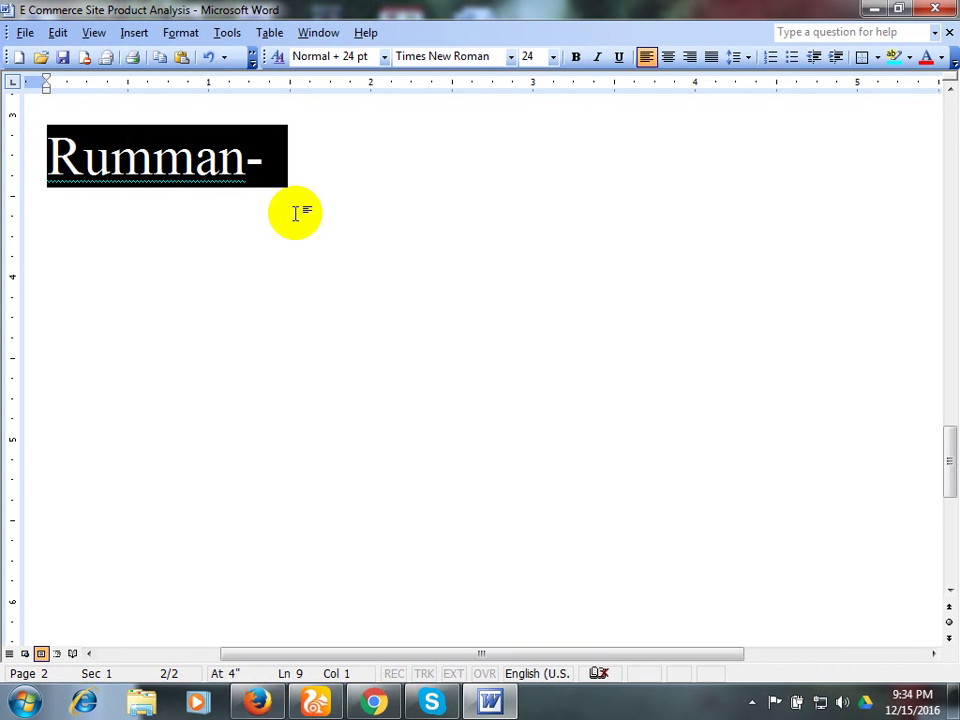